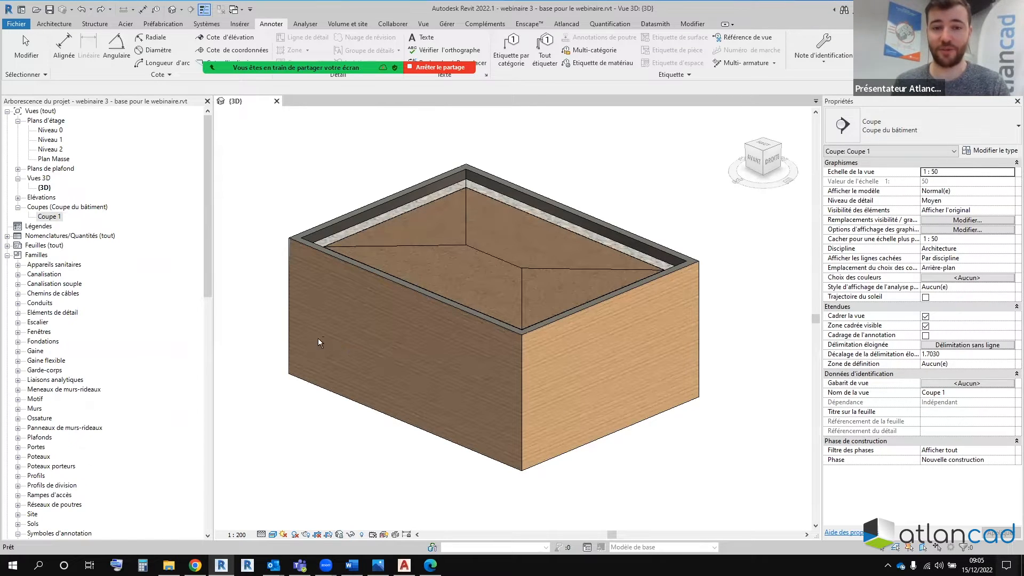
# Step: Examine the building's outer walls, parapet and green roof in the 3D view
pyautogui.press('Escape')
pyautogui.keyDown('shift'); pyautogui.moveTo(322, 440); pyautogui.dragTo(505, 425, button='middle'); pyautogui.keyUp('shift')
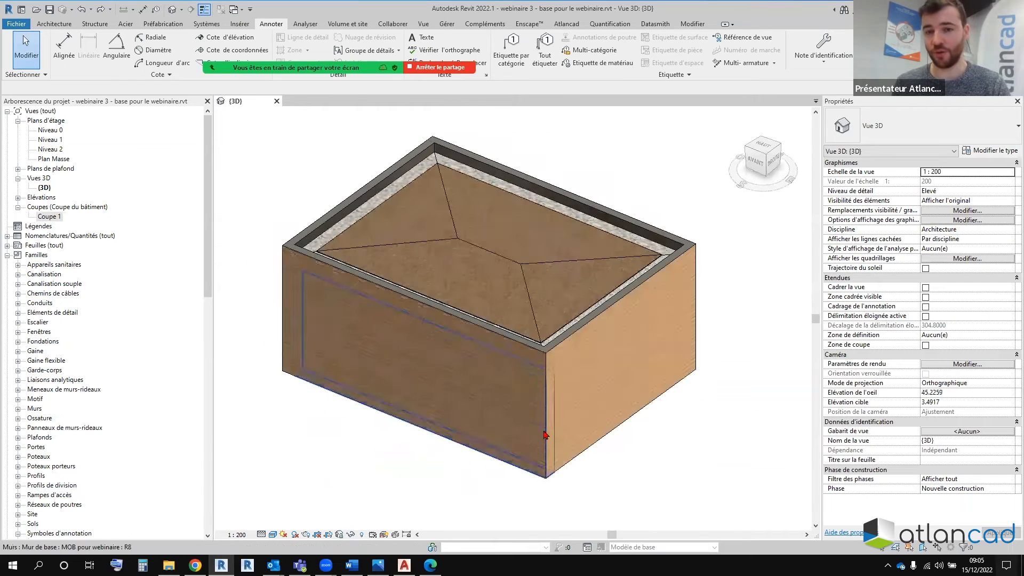
pyautogui.click(505, 425)
pyautogui.click(566, 337)
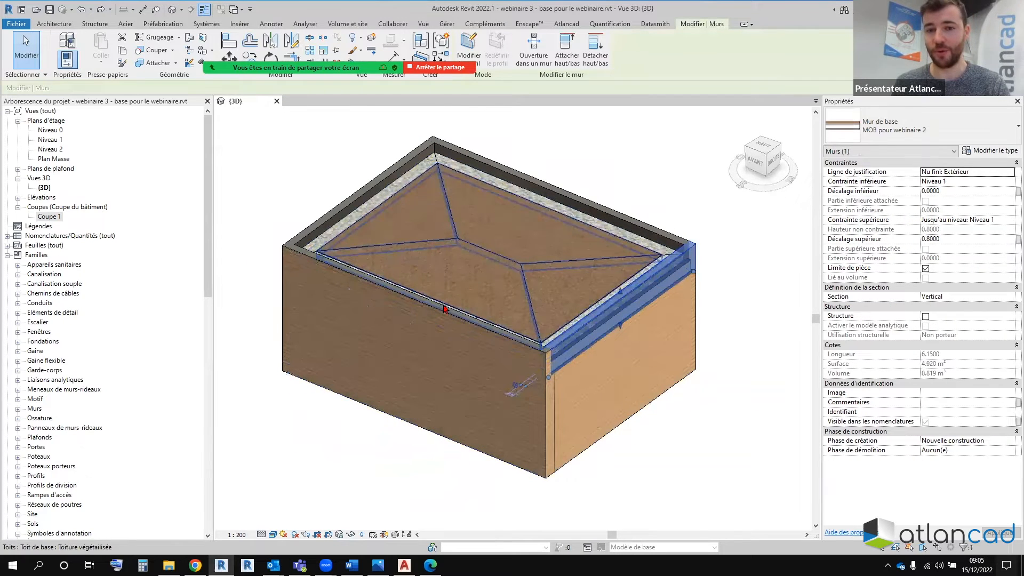
pyautogui.scroll(2, 384, 231)
pyautogui.scroll(-2, 439, 265)
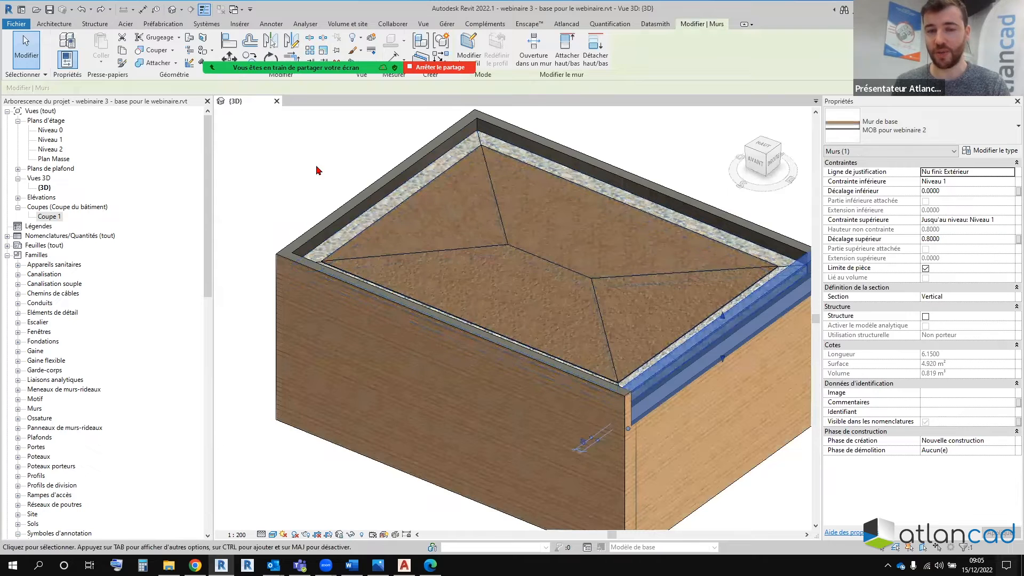
pyautogui.press('Escape')
pyautogui.scroll(-1, 457, 265)
pyautogui.moveTo(467, 396)
pyautogui.keyDown('shift'); pyautogui.mouseDown(button='middle')
pyautogui.moveTo(238, 316)
pyautogui.moveTo(338, 357)
pyautogui.moveTo(482, 393)
pyautogui.moveTo(465, 377)
pyautogui.mouseUp(button='middle'); pyautogui.keyUp('shift')
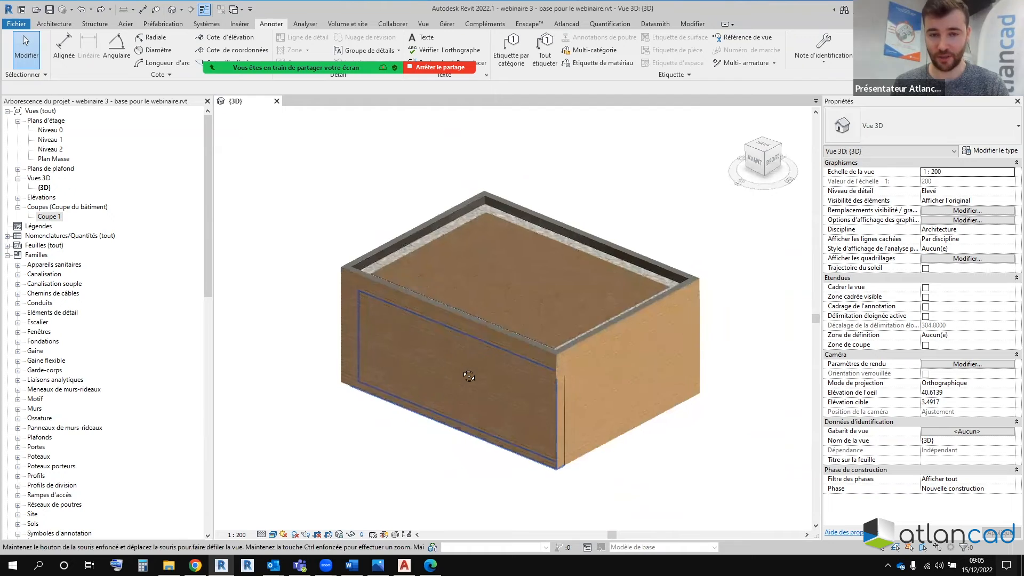
pyautogui.scroll(2, 445, 326)
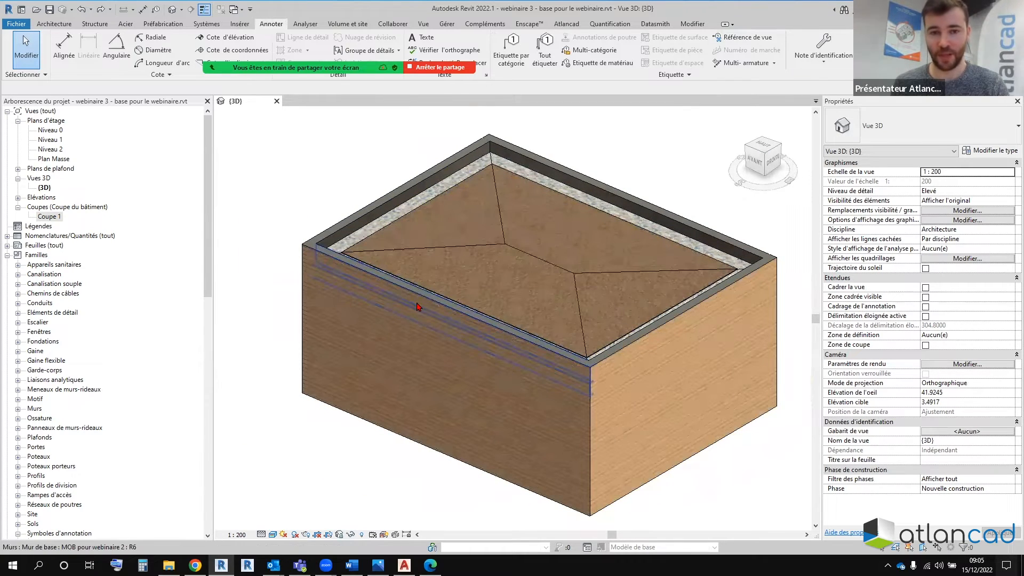
pyautogui.scroll(3, 491, 290)
pyautogui.scroll(-3, 522, 276)
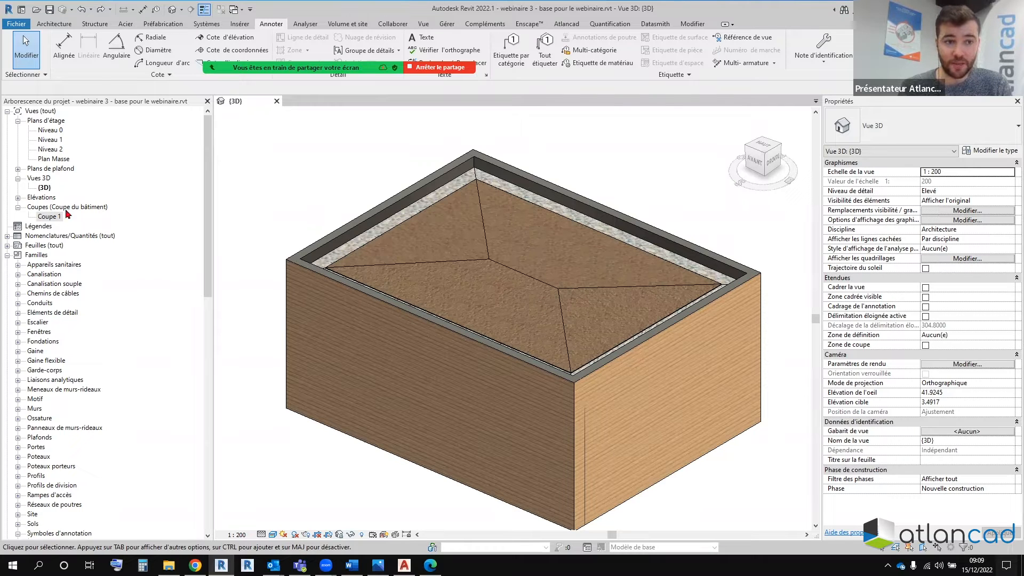
# Step: Open the Coupe 1 section and examine the parapet wall where it meets the roof
pyautogui.click(58, 217)
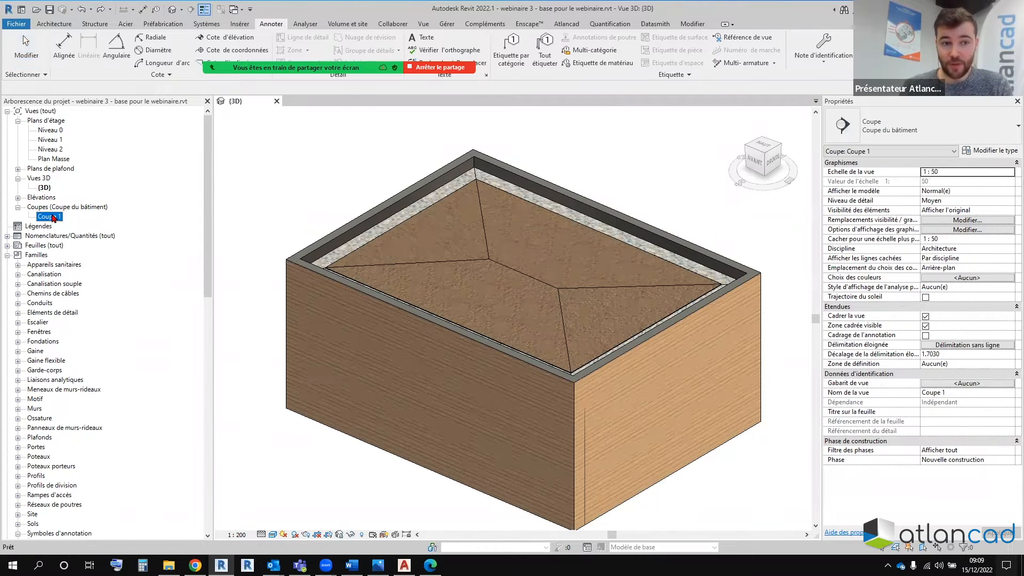
pyautogui.doubleClick(54, 217)
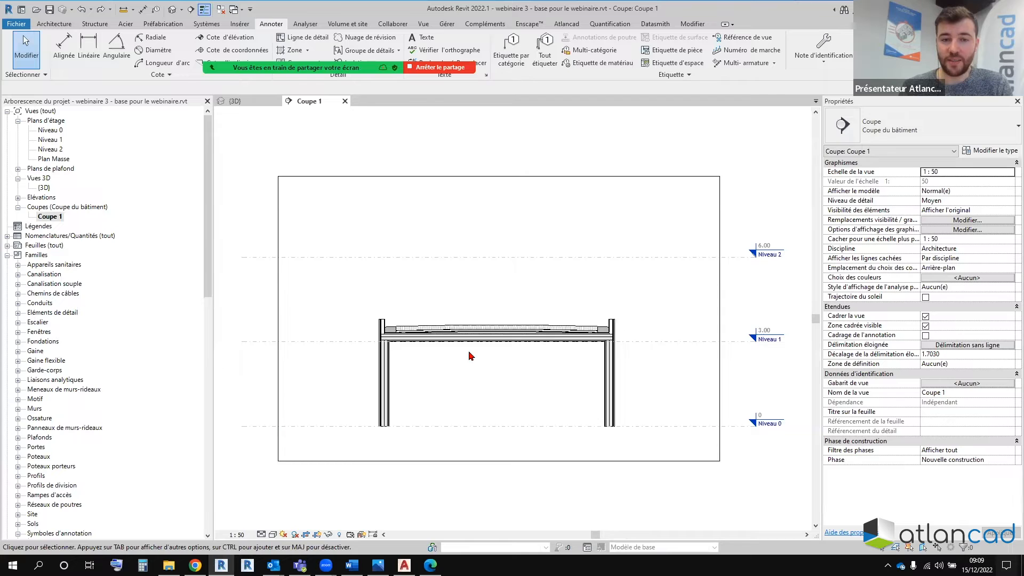
pyautogui.scroll(4, 427, 356)
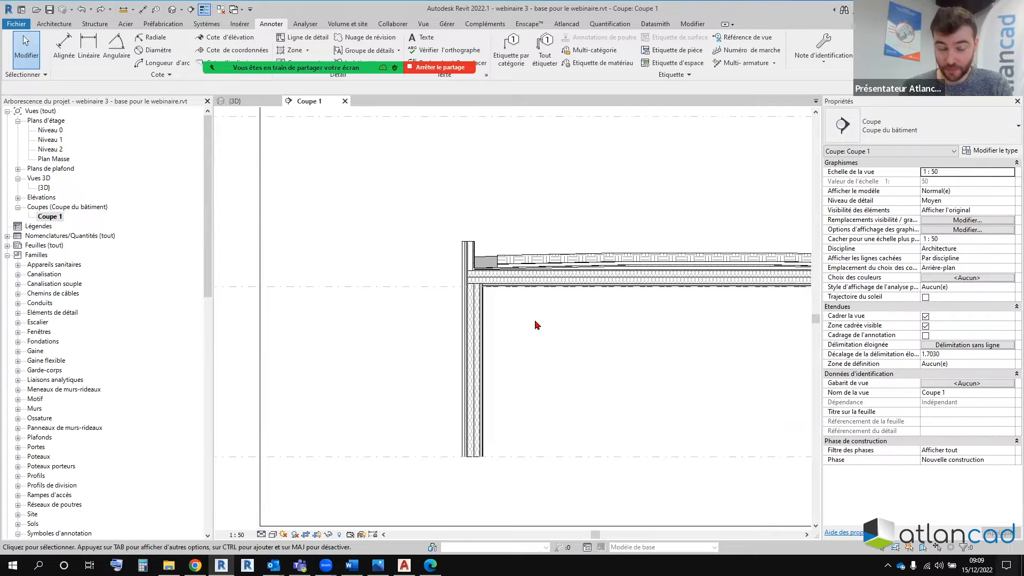
pyautogui.scroll(2, 509, 335)
pyautogui.moveTo(510, 335); pyautogui.dragTo(498, 343, button='middle')
pyautogui.click(262, 535)
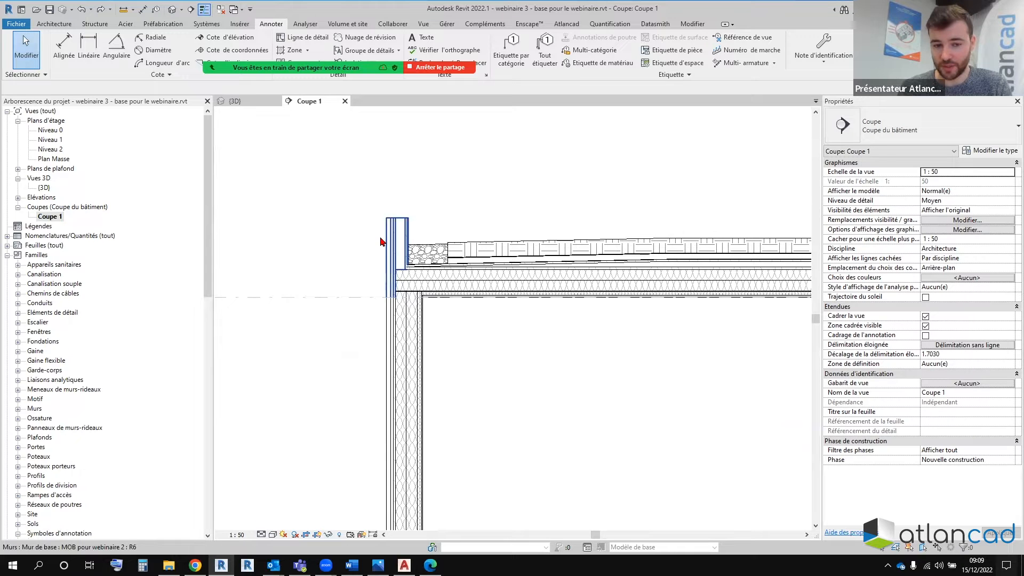
pyautogui.scroll(3, 389, 336)
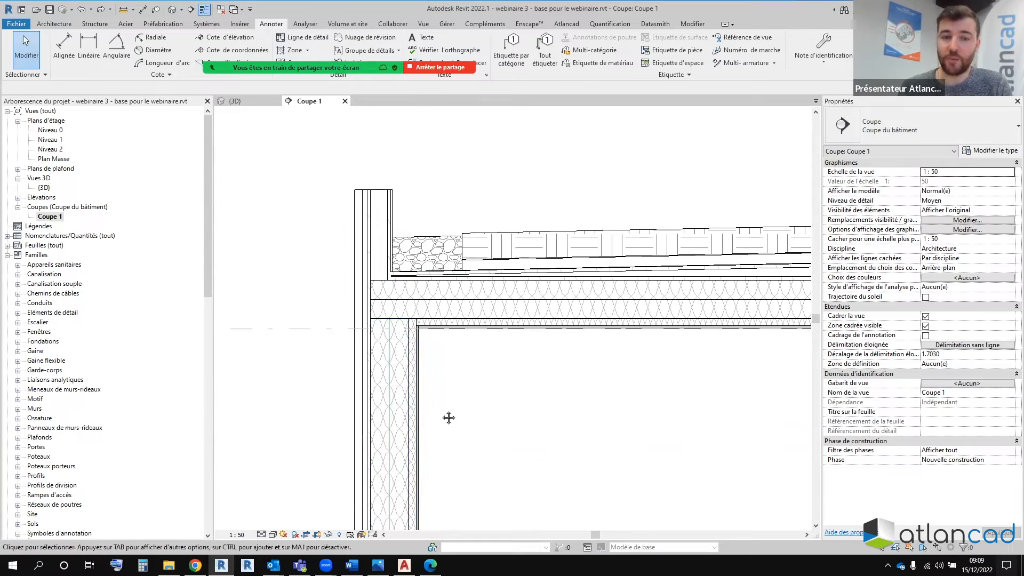
pyautogui.scroll(-2, 357, 377)
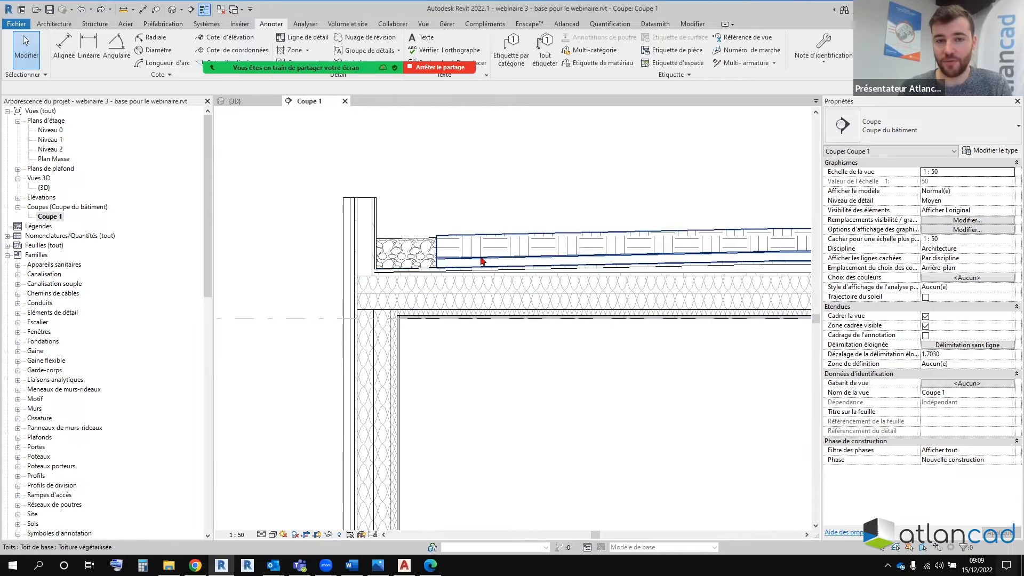
# Step: Inspect the gravel strip, green roof and insulation layers beside the parapet in the section
pyautogui.scroll(4, 389, 316)
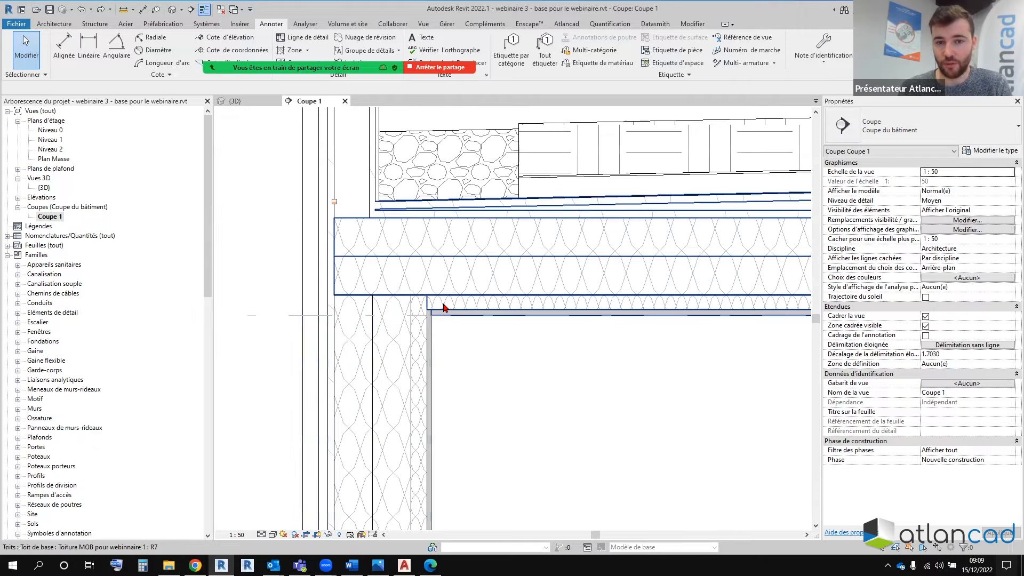
pyautogui.moveTo(369, 311); pyautogui.dragTo(373, 376, button='middle')
pyautogui.scroll(-1, 371, 376)
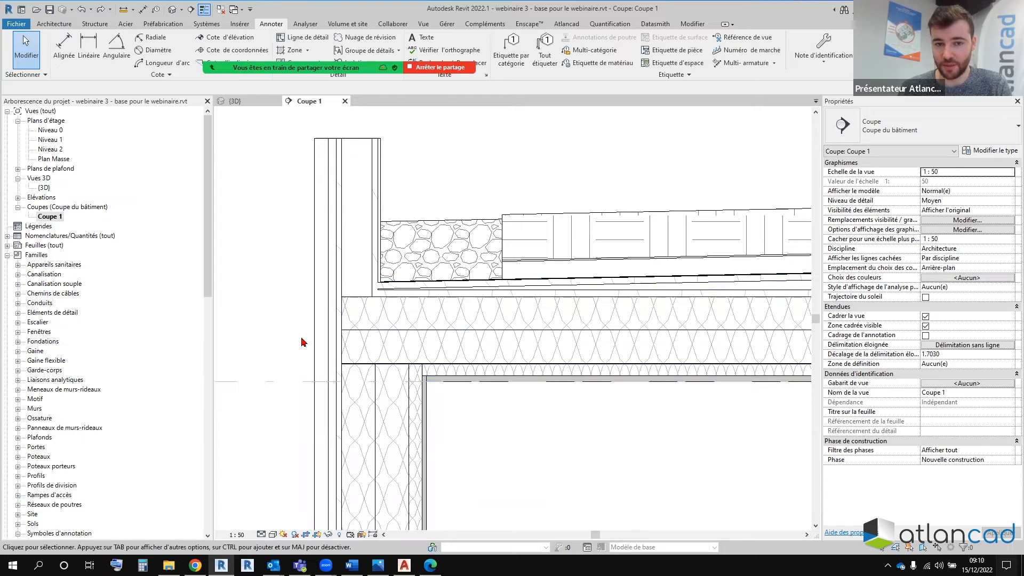
pyautogui.scroll(-4, 301, 342)
pyautogui.scroll(4, 391, 336)
pyautogui.moveTo(341, 339); pyautogui.dragTo(337, 319, button='middle')
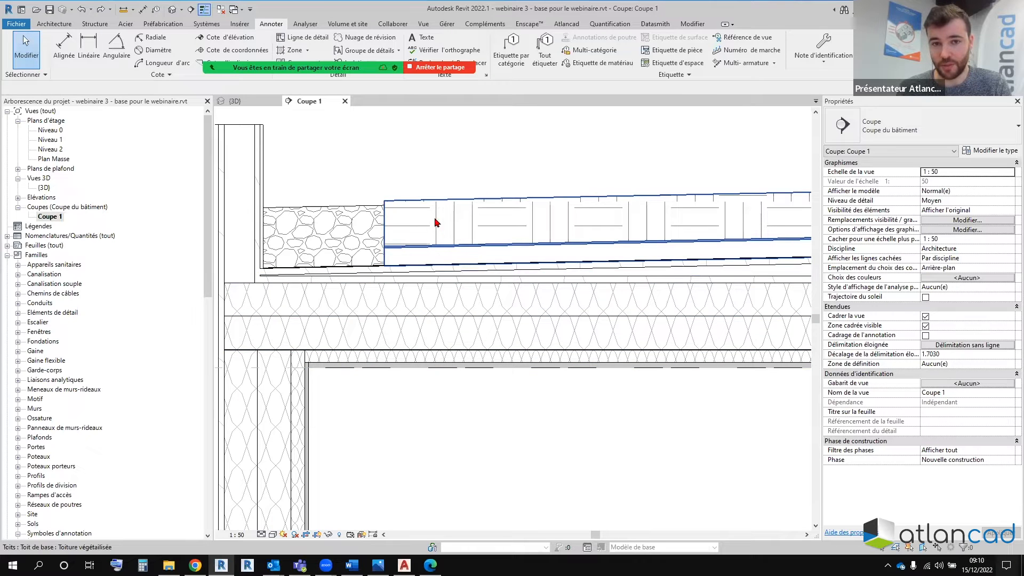
pyautogui.scroll(-2, 416, 288)
pyautogui.scroll(-3, 448, 288)
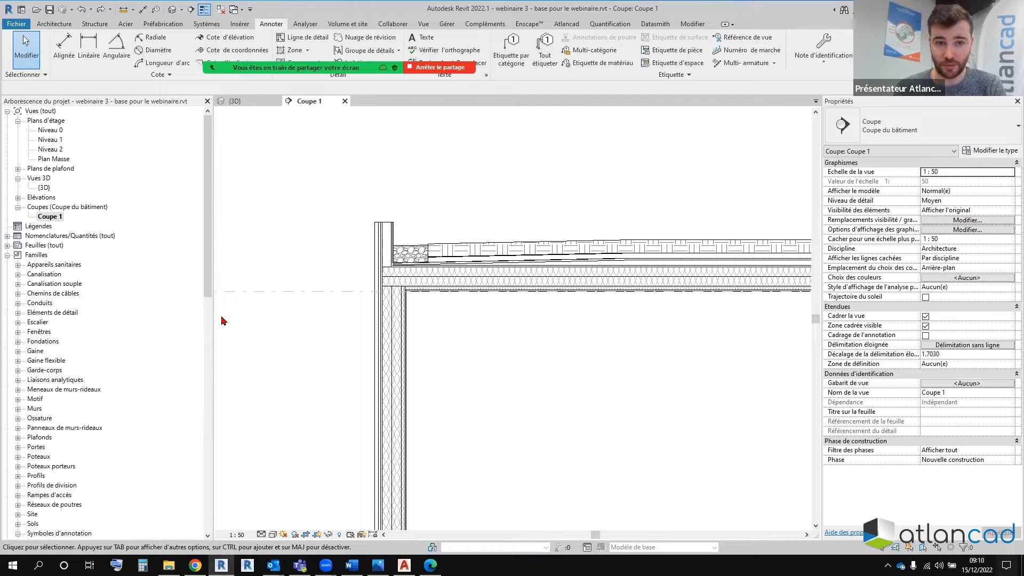
pyautogui.scroll(4, 341, 223)
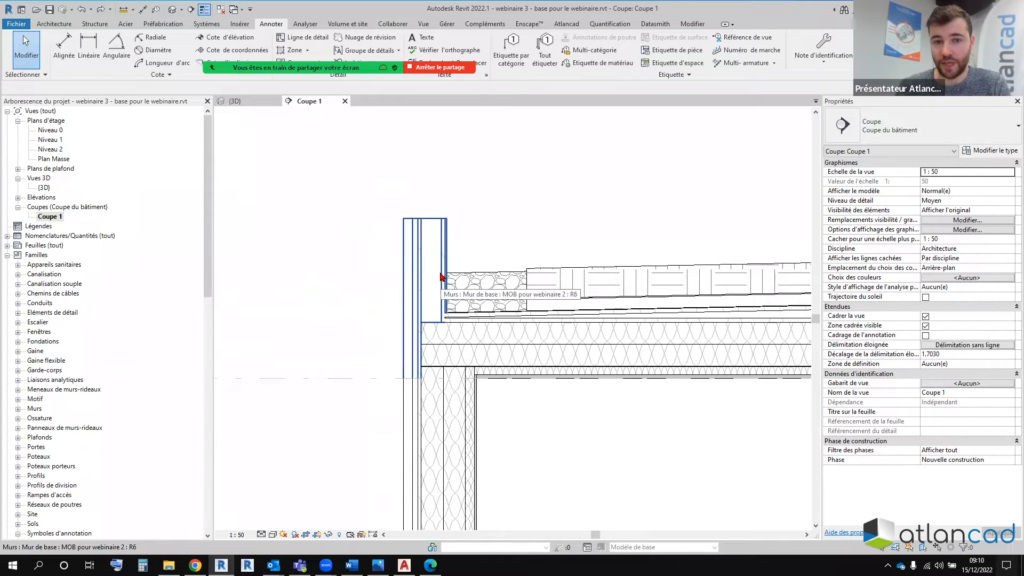
# Step: Return to the 3D view and examine the top of the parapet at the front corner
pyautogui.click(249, 103)
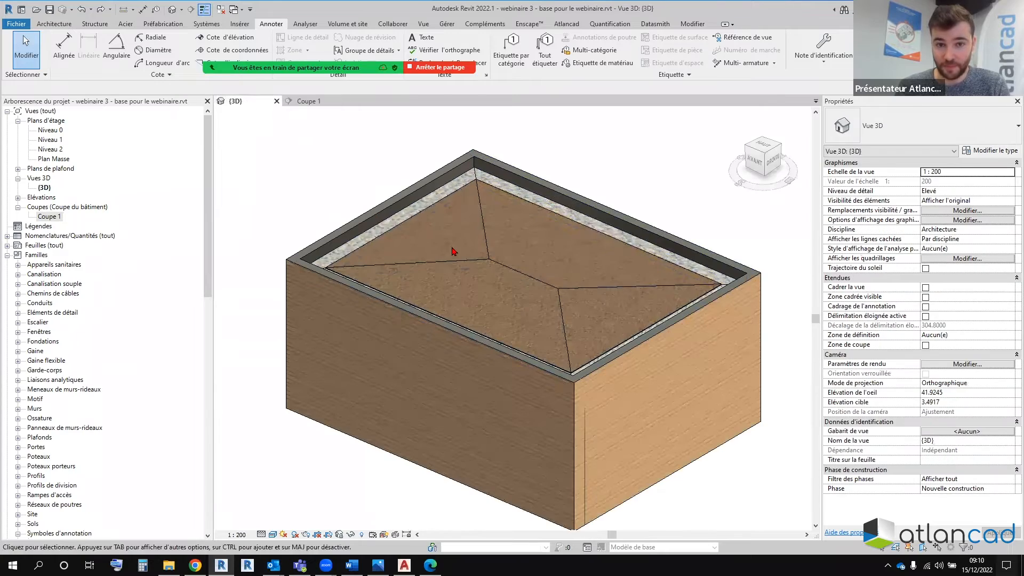
pyautogui.keyDown('shift'); pyautogui.moveTo(402, 406); pyautogui.dragTo(420, 335, button='middle'); pyautogui.keyUp('shift')
pyautogui.scroll(4, 576, 358)
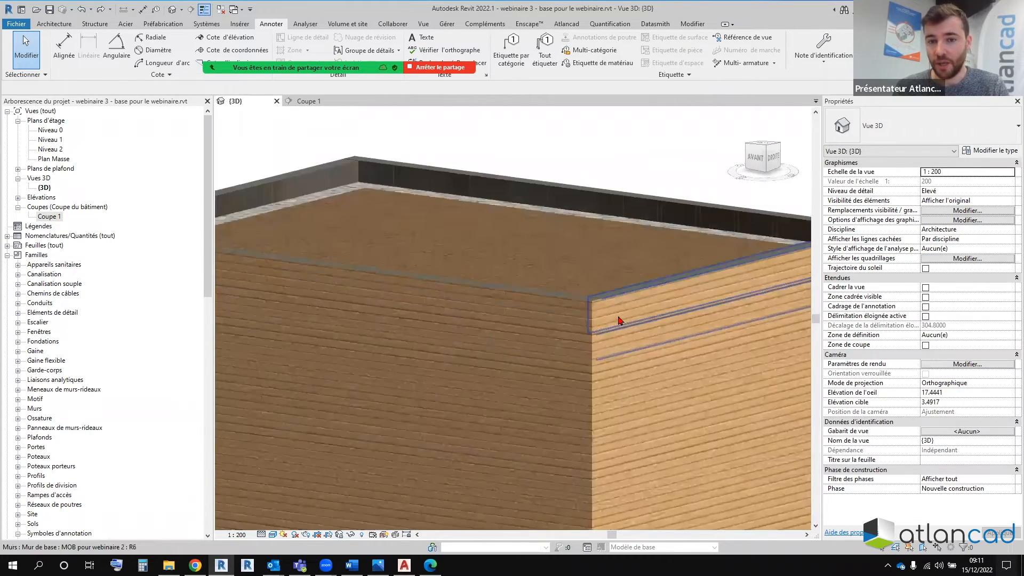
pyautogui.scroll(3, 619, 320)
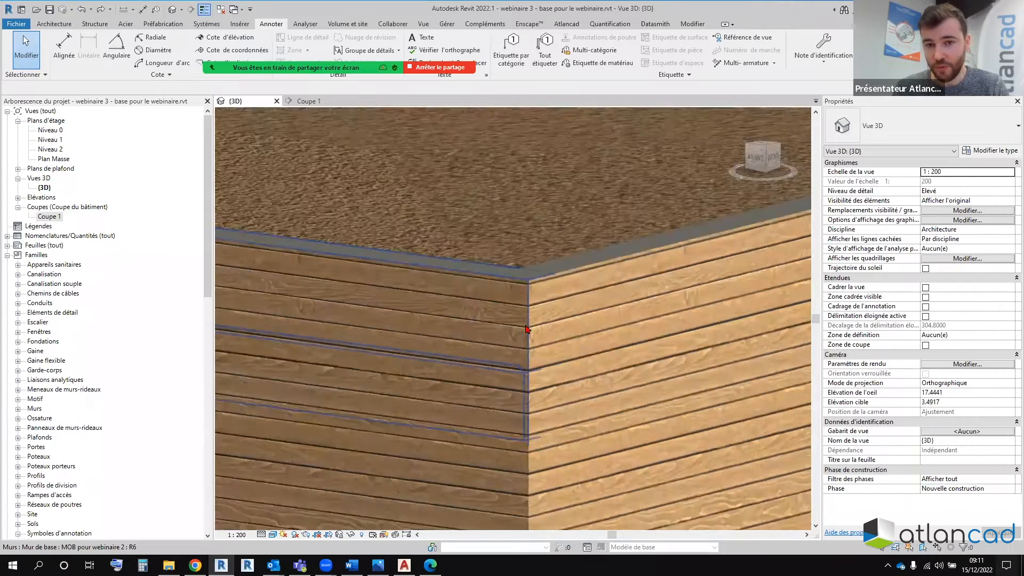
pyautogui.scroll(-4, 527, 327)
pyautogui.scroll(4, 530, 320)
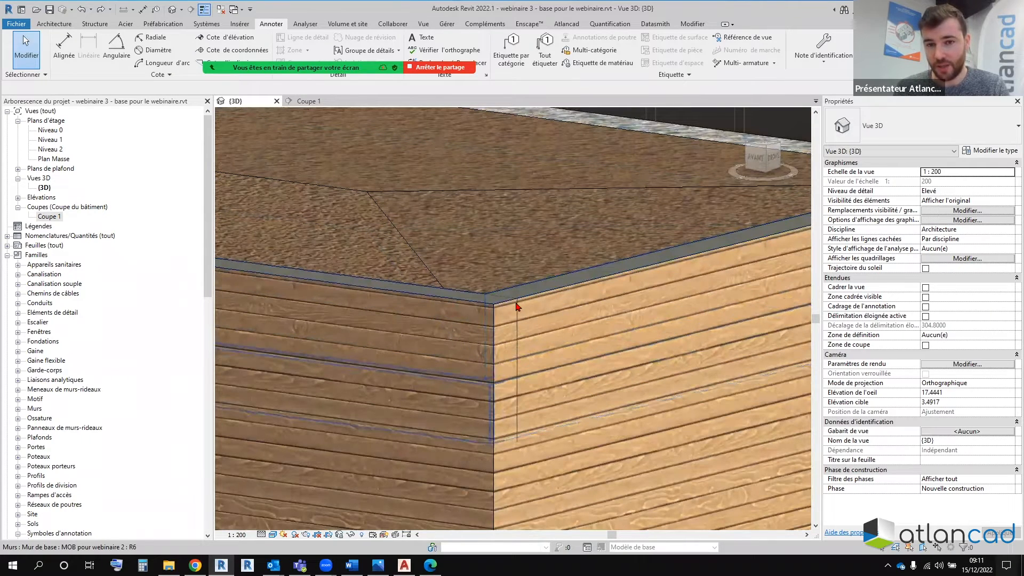
pyautogui.scroll(-1, 505, 324)
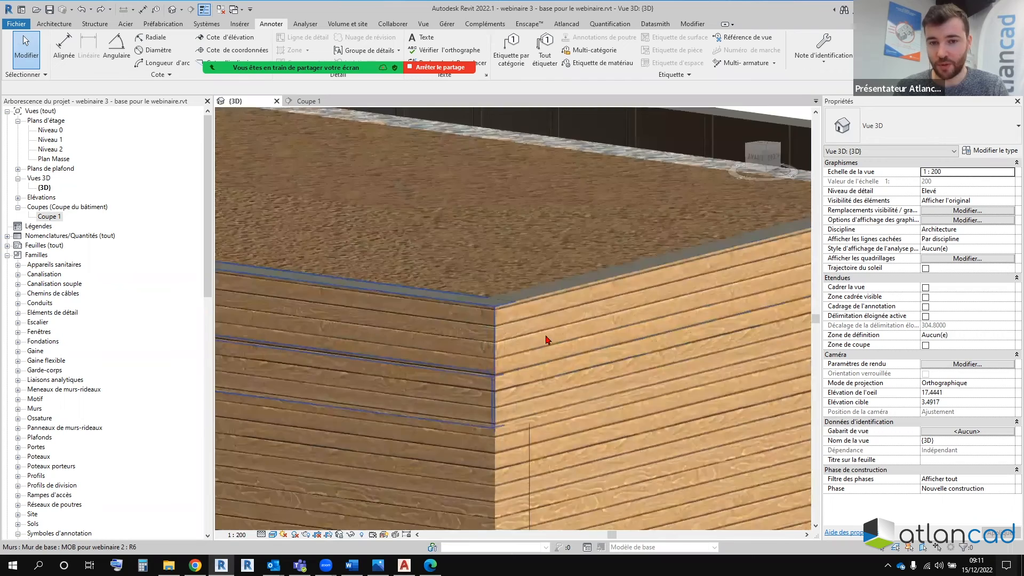
# Step: Examine the parapet top at the opposite end of the front wall in the 3D view
pyautogui.scroll(-8, 546, 339)
pyautogui.scroll(2, 332, 308)
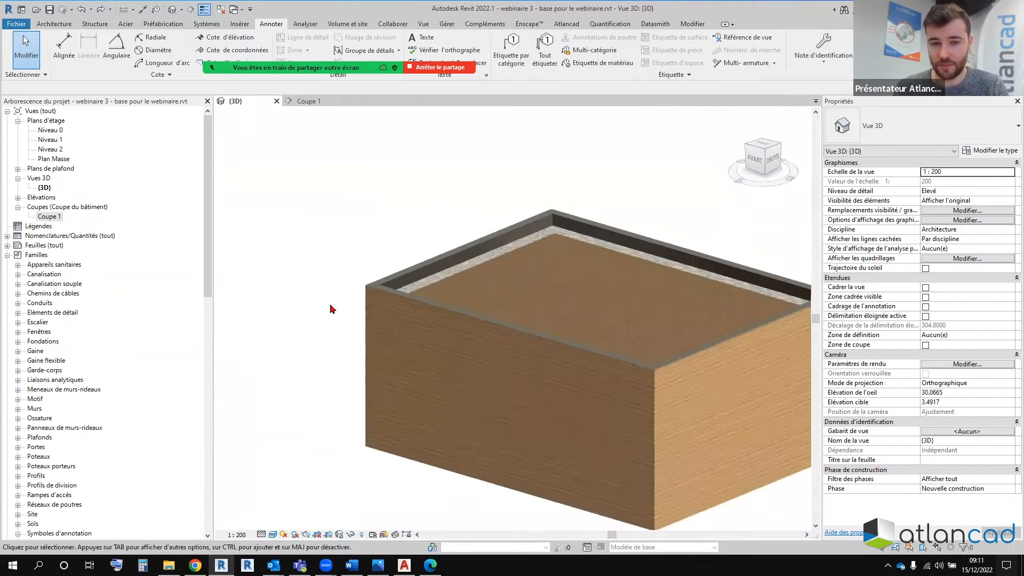
pyautogui.scroll(5, 331, 309)
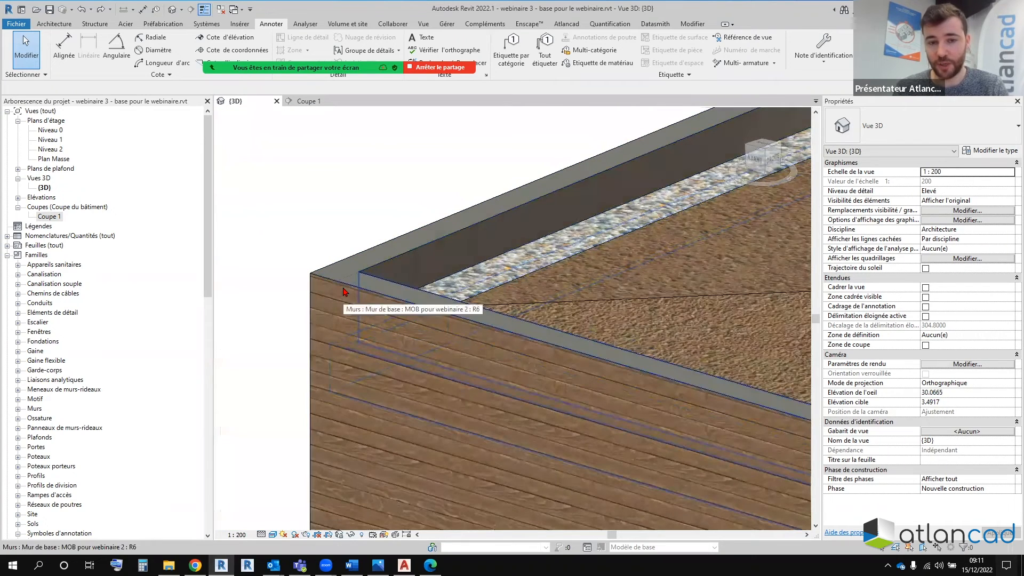
pyautogui.scroll(-4, 344, 292)
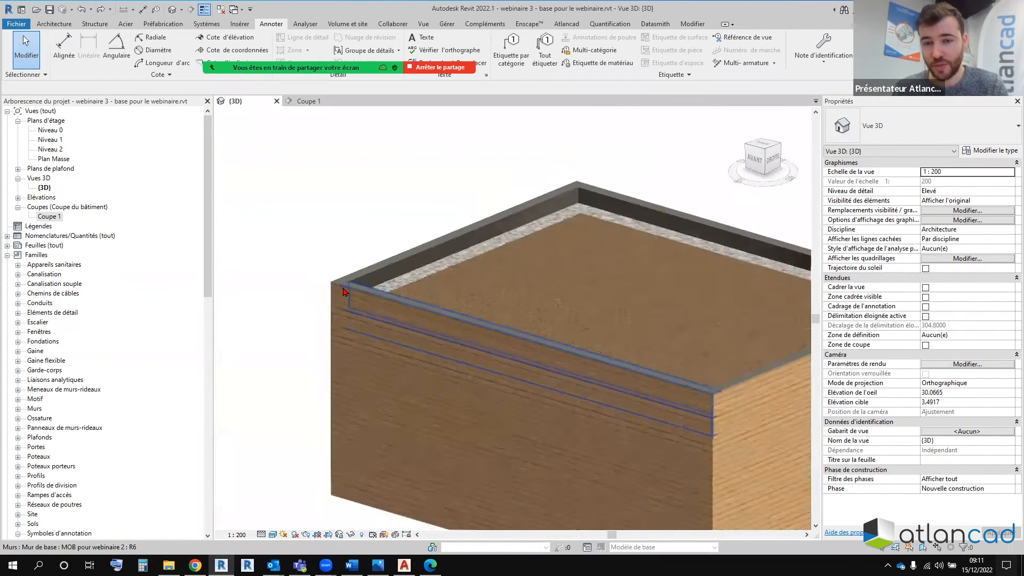
pyautogui.scroll(-3, 344, 292)
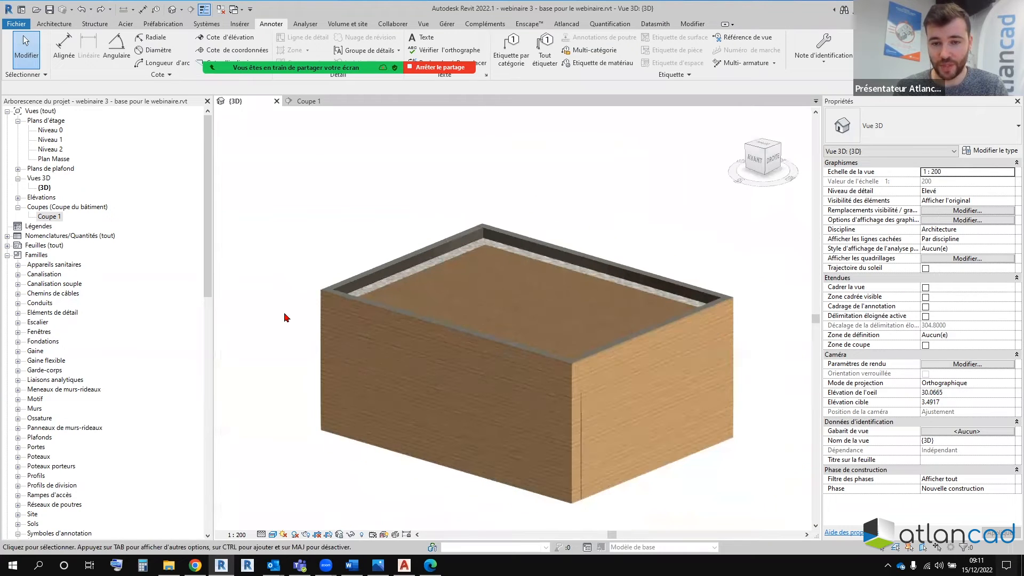
pyautogui.moveTo(286, 317); pyautogui.dragTo(282, 302, button='middle')
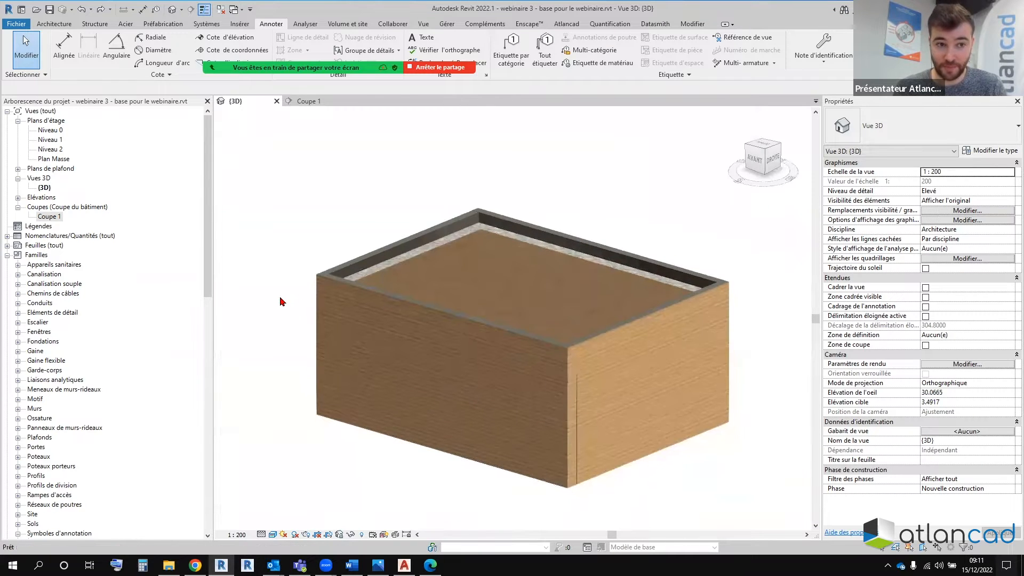
# Step: In the Niveau 1 floor plan, start a sketched-path railing of type Couvertine d'acrotère en Aluminium
pyautogui.doubleClick(52, 140)
pyautogui.scroll(4, 483, 300)
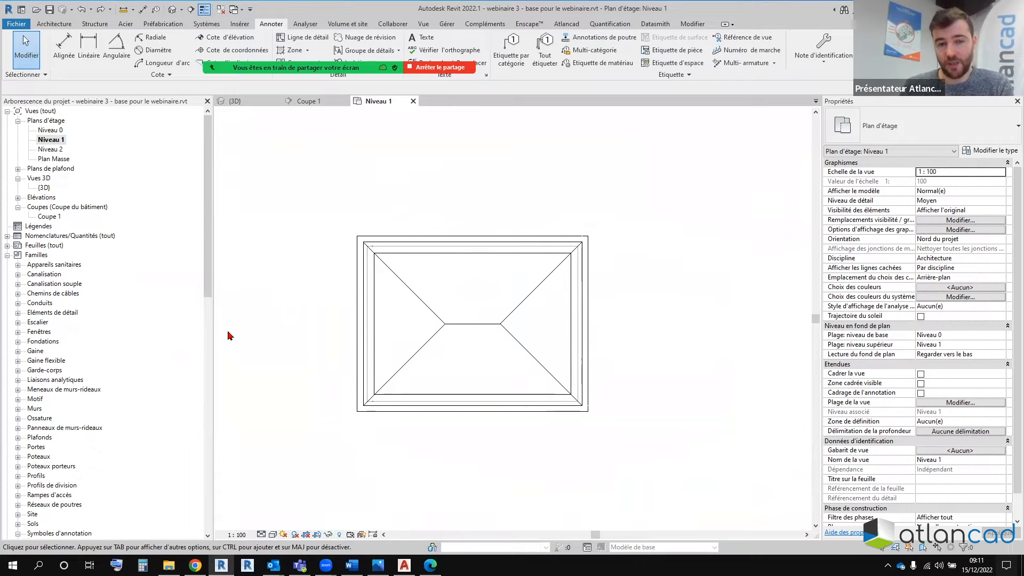
pyautogui.click(54, 23)
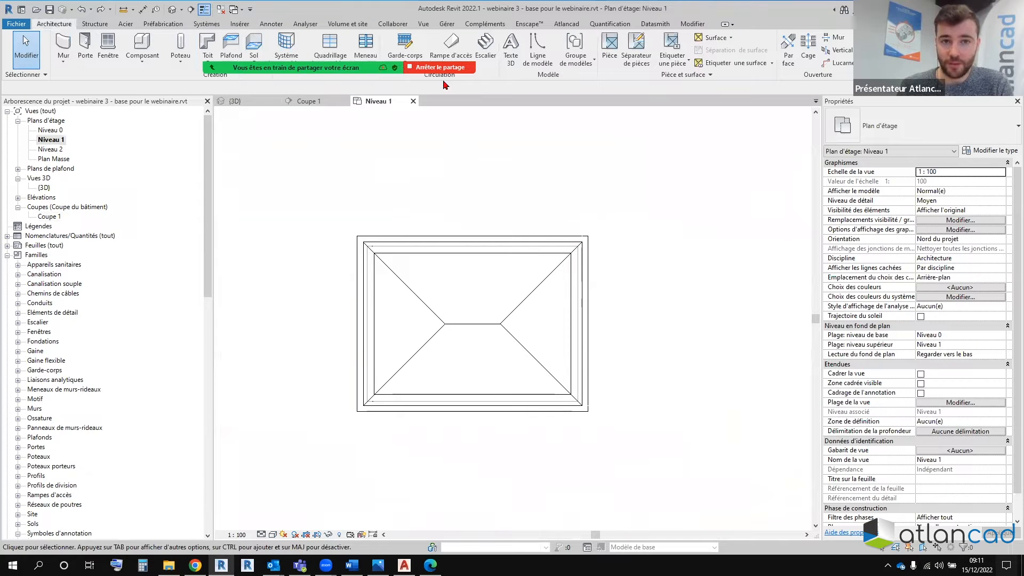
pyautogui.click(410, 57)
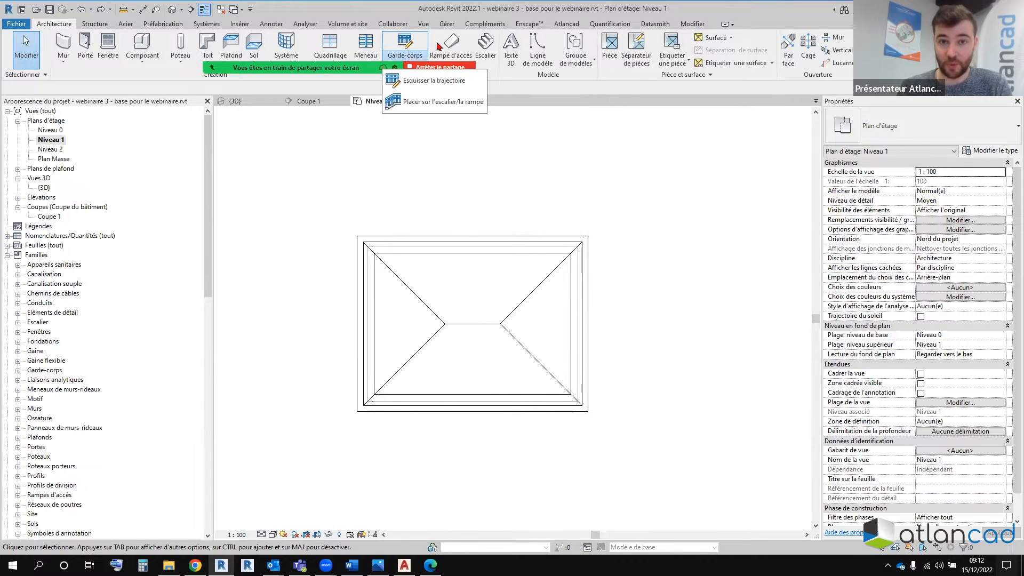
pyautogui.click(422, 71)
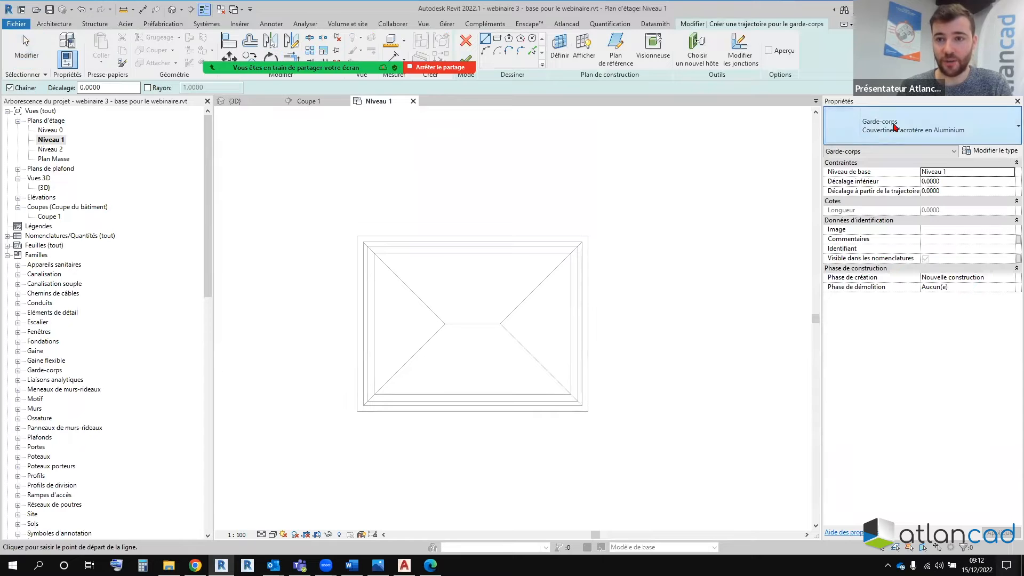
pyautogui.click(893, 127)
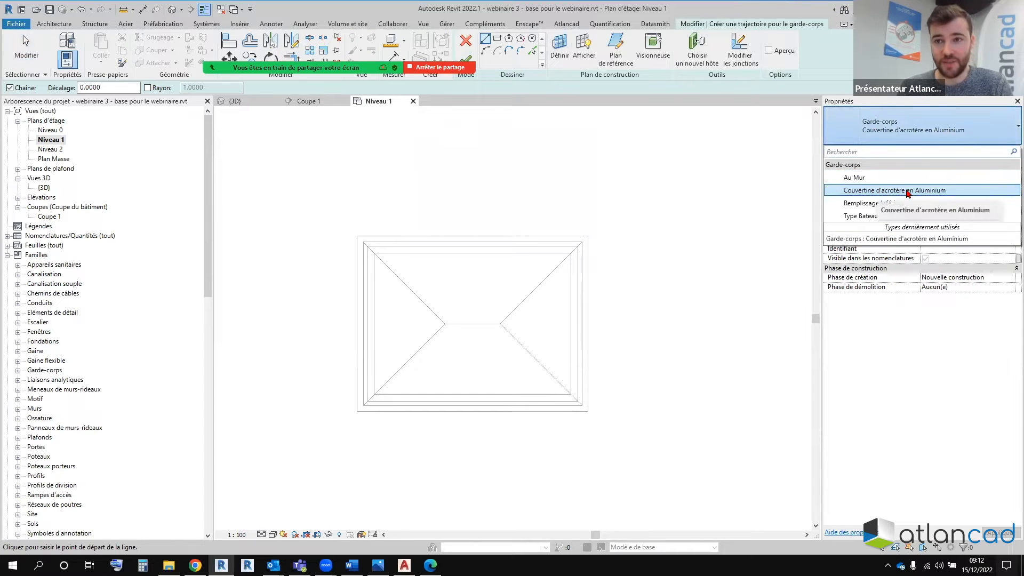
pyautogui.click(909, 191)
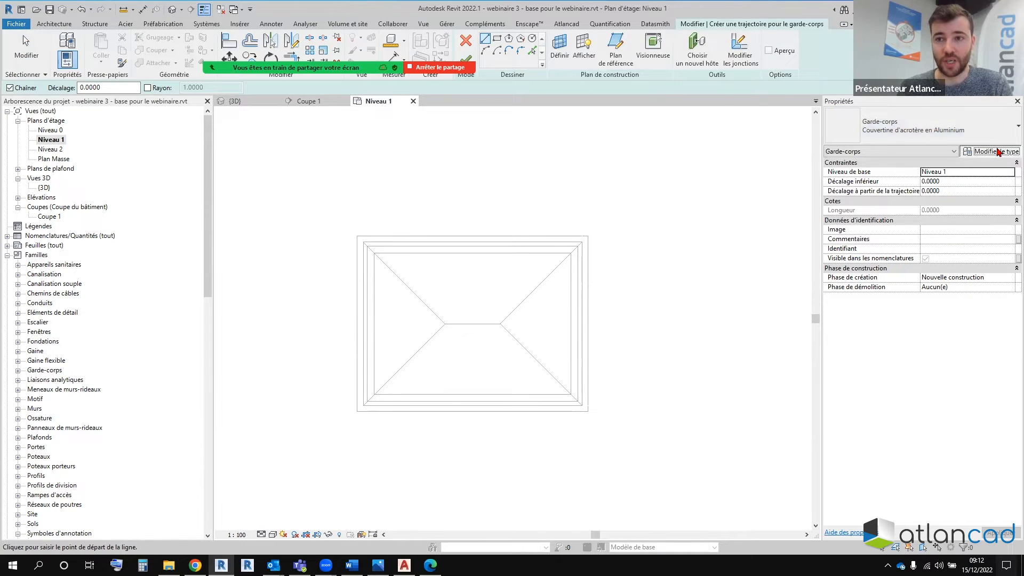
# Step: Review the baluster placement and non-continuous rail structure of the Couvertine d'acrotère en Aluminium railing type, leaving the type unchanged
pyautogui.click(987, 151)
pyautogui.click(560, 150)
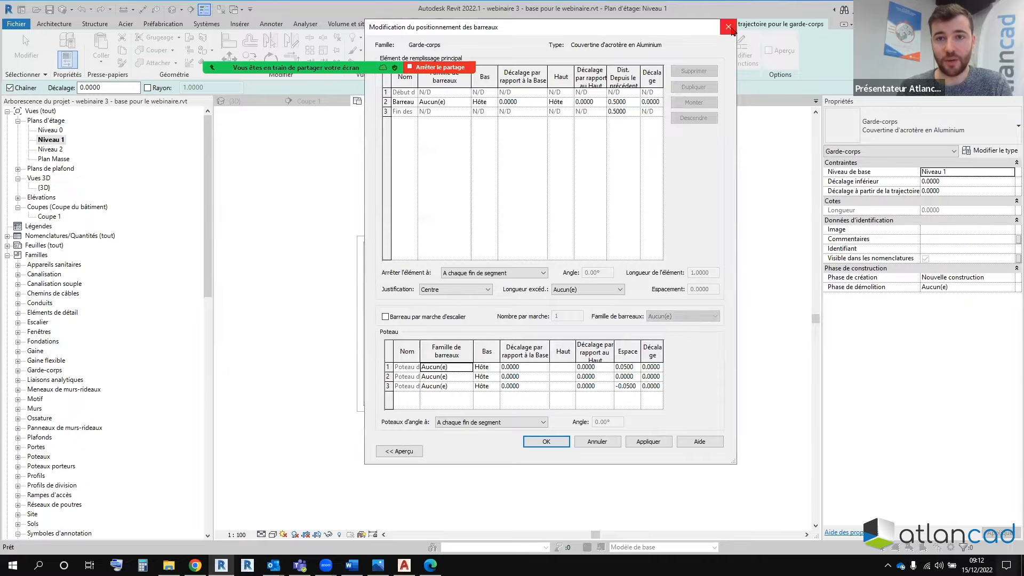
pyautogui.click(728, 27)
pyautogui.click(607, 142)
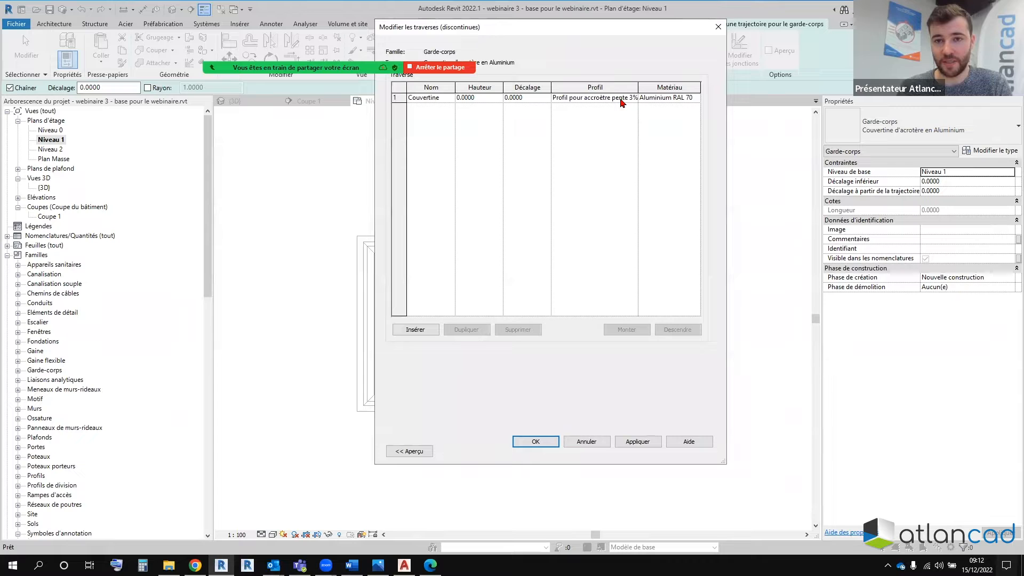
pyautogui.click(719, 27)
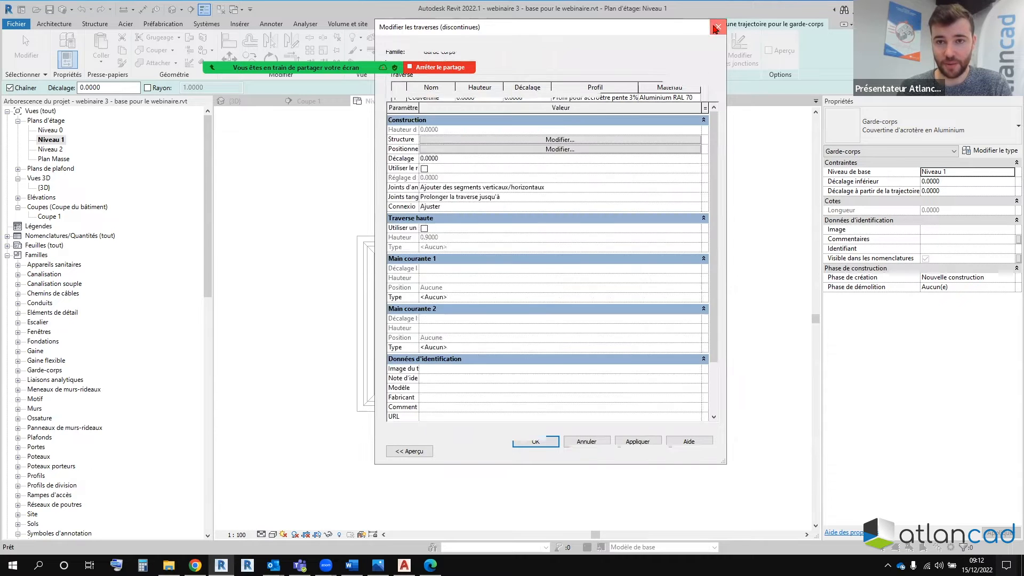
pyautogui.click(712, 31)
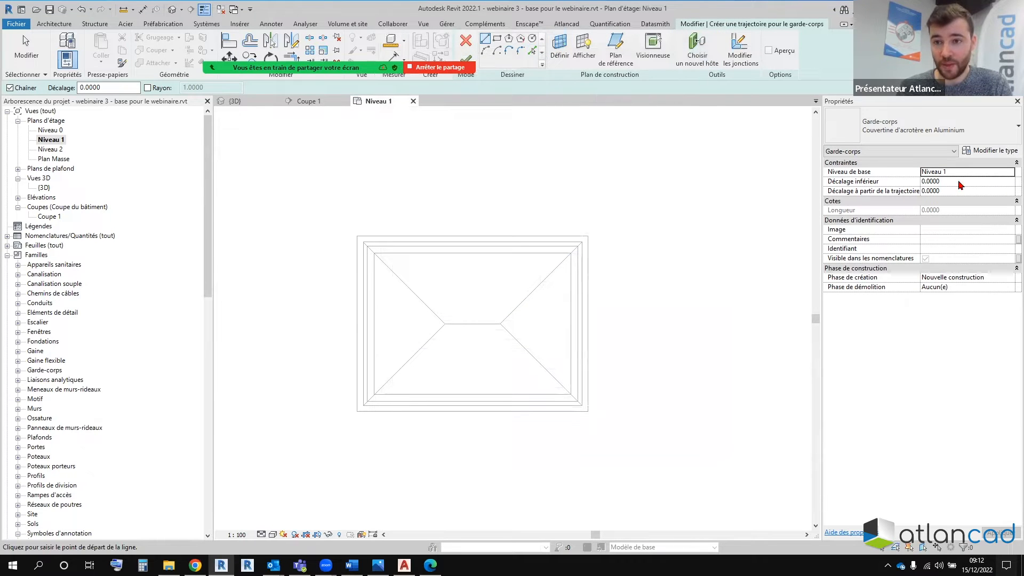
# Step: Pick the four roof-edge lines just inside the outer wall outline as the railing's closed path and finish the sketch
pyautogui.click(532, 51)
pyautogui.scroll(2, 362, 253)
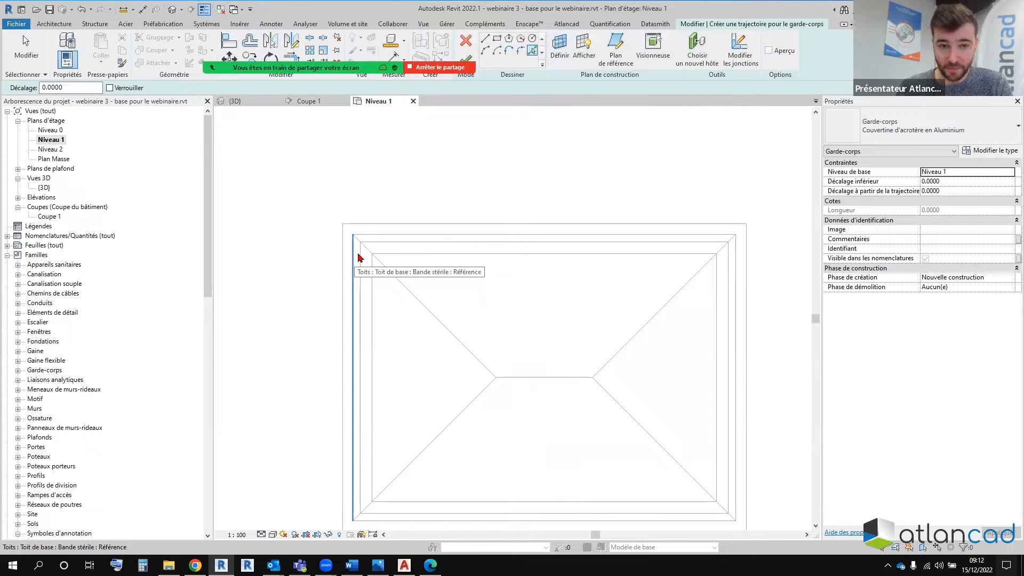
pyautogui.click(324, 102)
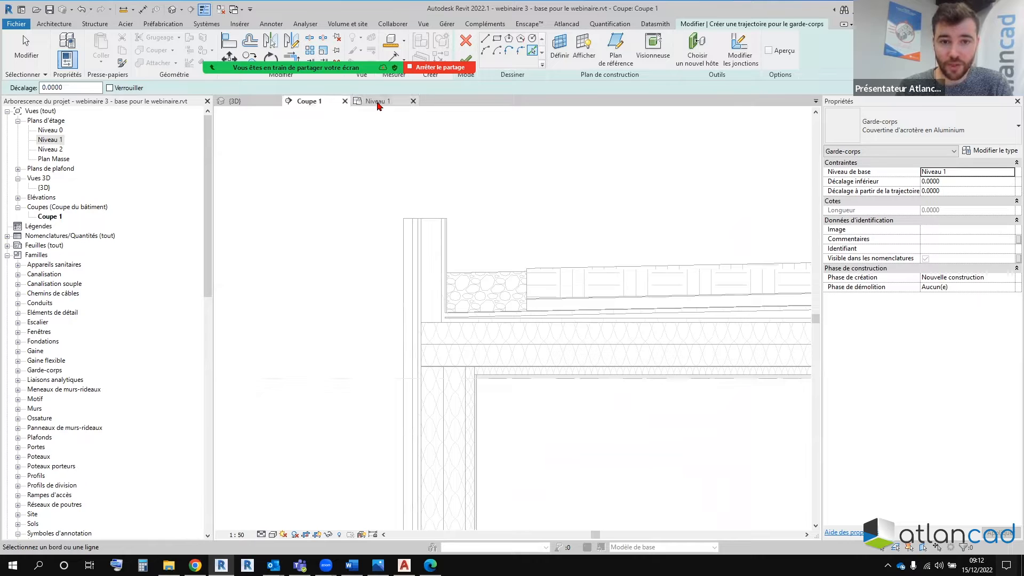
pyautogui.click(377, 102)
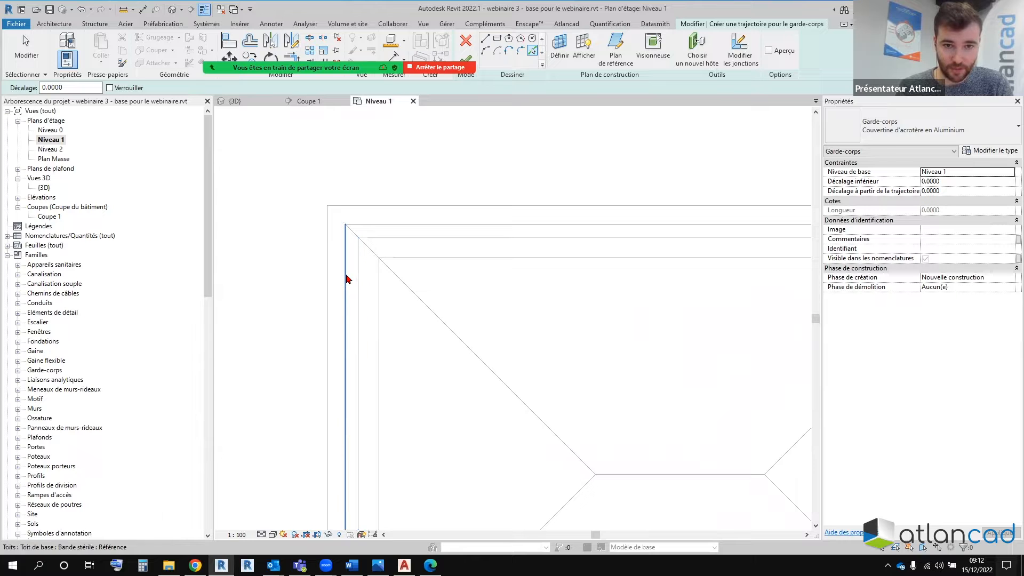
pyautogui.click(325, 101)
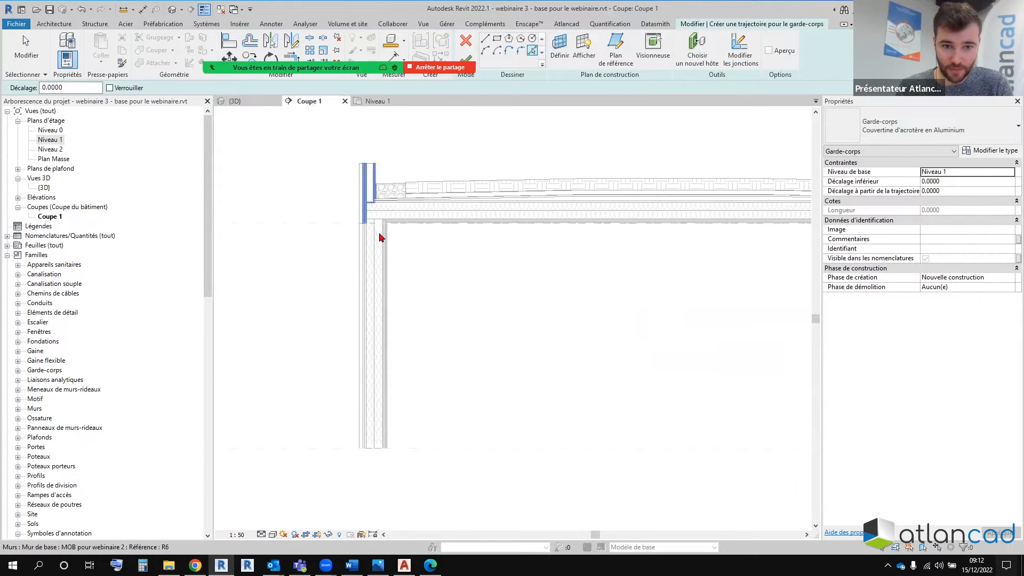
pyautogui.click(375, 100)
pyautogui.scroll(-1, 376, 220)
pyautogui.click(376, 218)
pyautogui.click(696, 247)
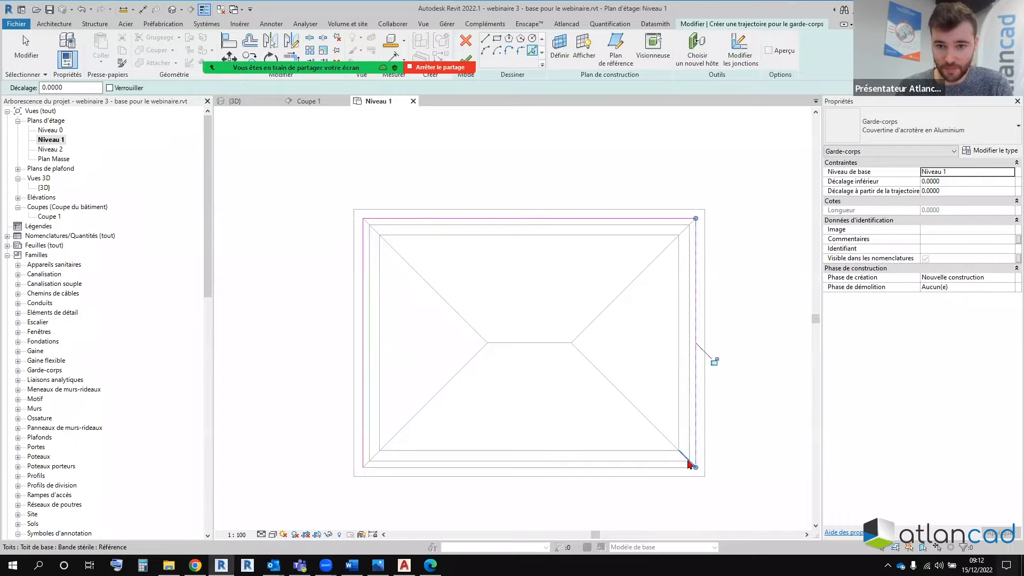
pyautogui.click(679, 468)
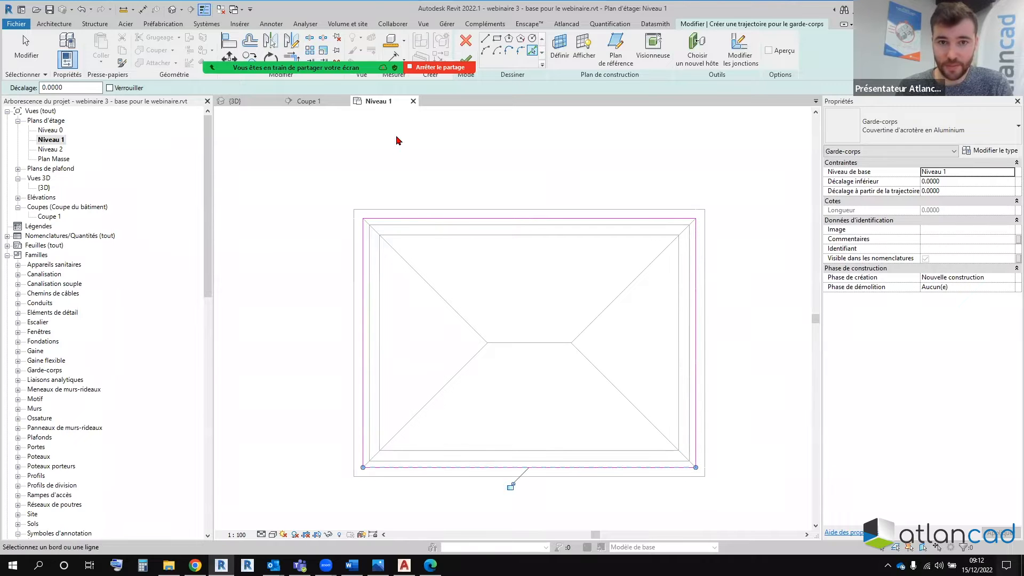
pyautogui.click(467, 56)
# Step: In section Coupe 1, set the coping railing's base offset (Décalage inférieur) to 0.8
pyautogui.click(307, 101)
pyautogui.moveTo(356, 195); pyautogui.dragTo(359, 268, button='middle')
pyautogui.scroll(2, 384, 323)
pyautogui.click(967, 182)
pyautogui.write('0.8')
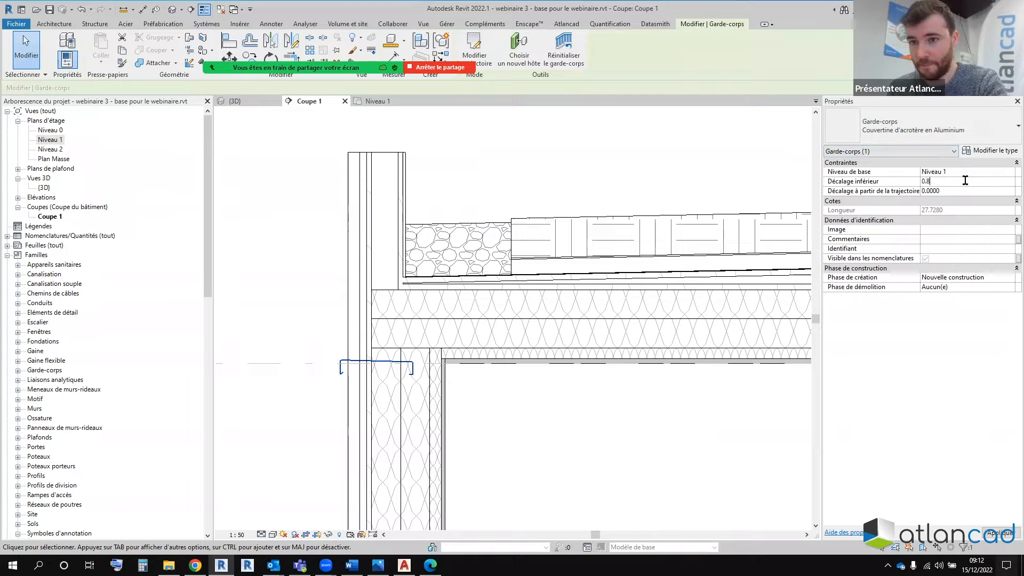
pyautogui.scroll(-1, 492, 264)
pyautogui.moveTo(422, 231); pyautogui.dragTo(407, 306, button='middle')
pyautogui.click(398, 246)
# Step: Check how the coping sits on the parapet in the section, and view it around the whole roof in 3D
pyautogui.scroll(5, 411, 251)
pyautogui.moveTo(289, 260); pyautogui.dragTo(474, 265, button='middle')
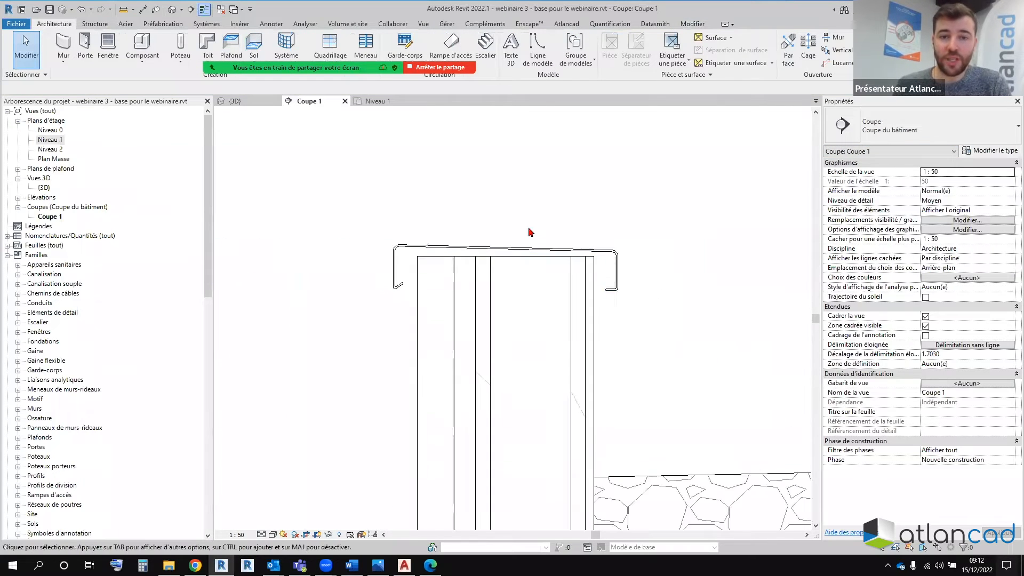
pyautogui.scroll(-6, 448, 207)
pyautogui.scroll(-5, 411, 243)
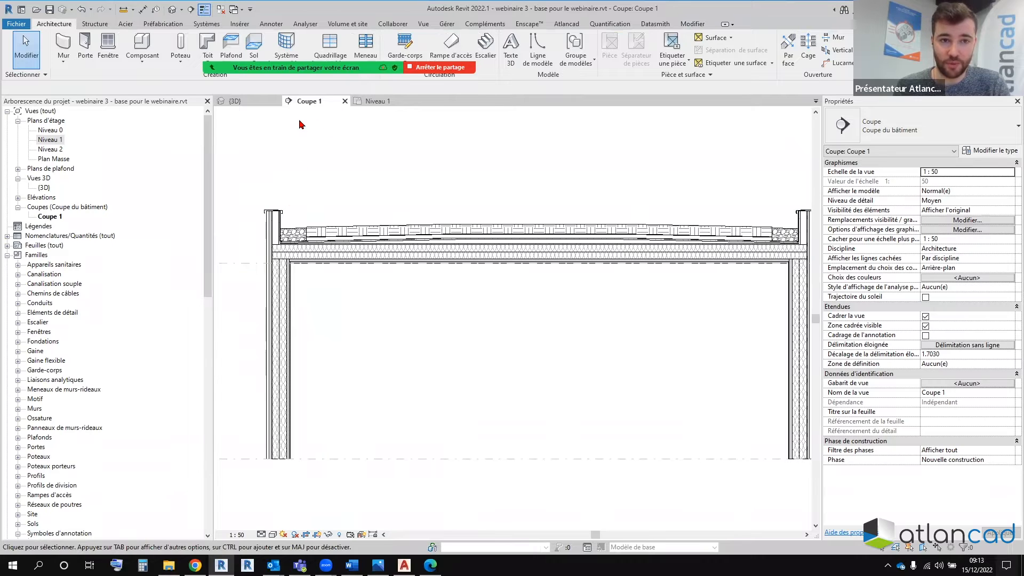
pyautogui.click(252, 103)
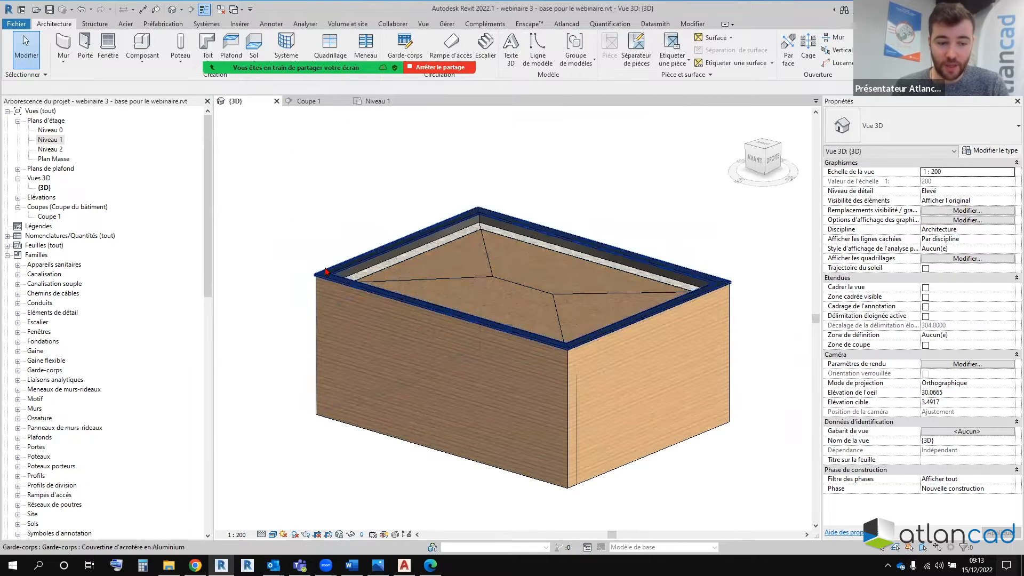
pyautogui.keyDown('shift'); pyautogui.moveTo(325, 277); pyautogui.dragTo(288, 172, button='middle'); pyautogui.keyUp('shift')
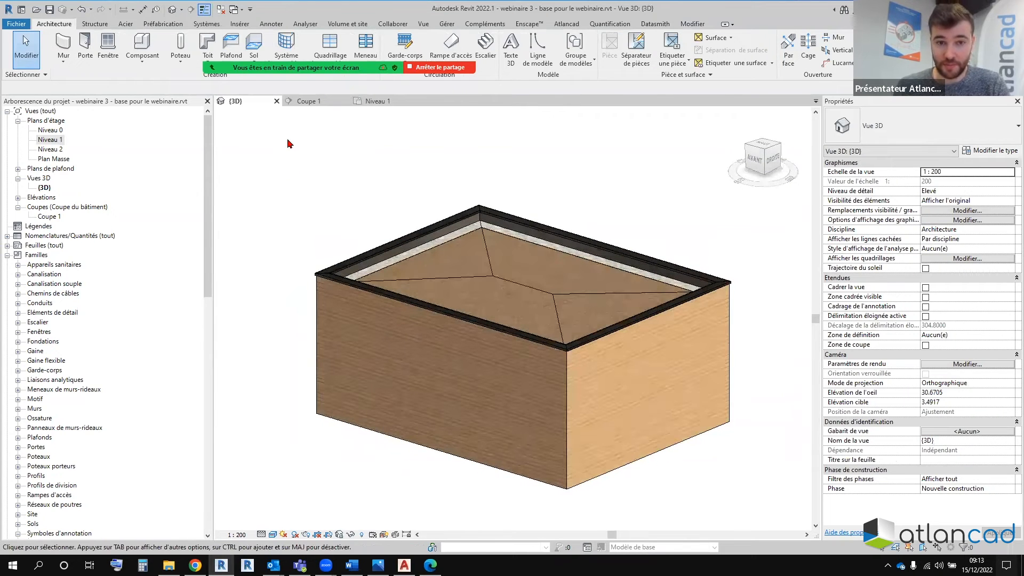
# Step: In section Coupe 1, create a rectangular callout around the parapet with its coping and the adjoining roof-wall junction
pyautogui.click(310, 102)
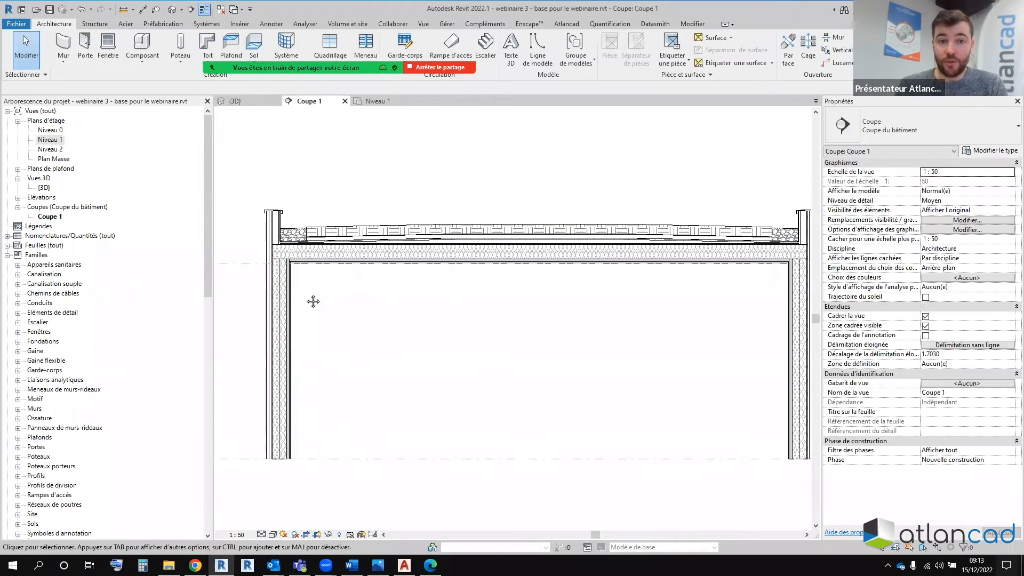
pyautogui.moveTo(313, 301); pyautogui.dragTo(393, 297, button='middle')
pyautogui.scroll(2, 373, 217)
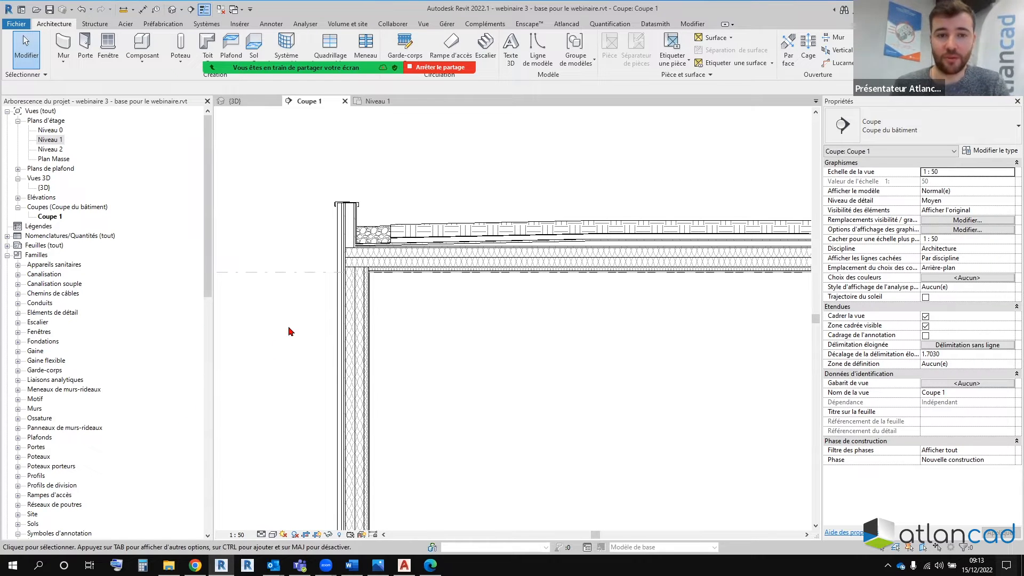
pyautogui.scroll(1, 290, 331)
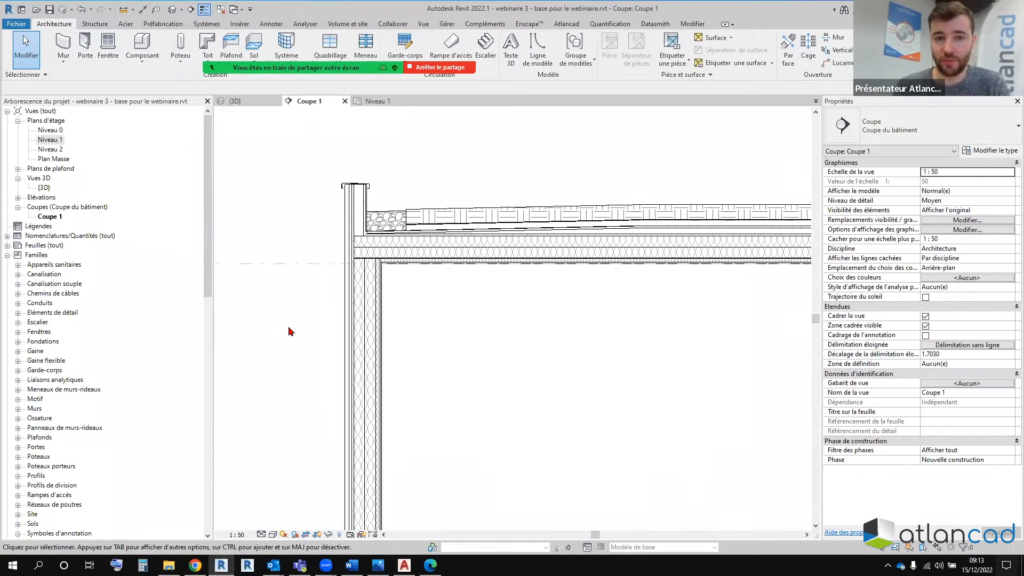
pyautogui.scroll(-1, 290, 332)
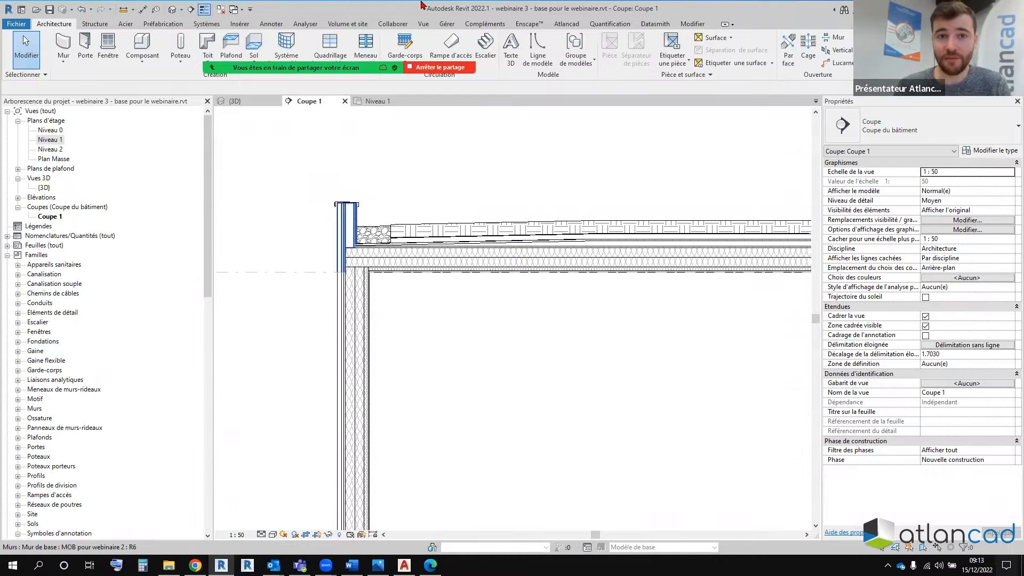
pyautogui.click(423, 25)
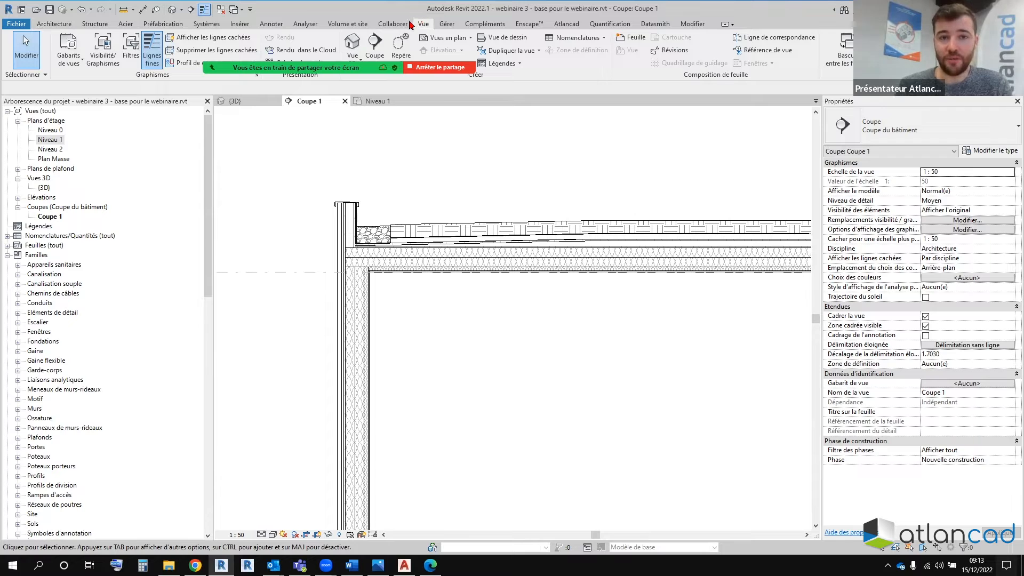
pyautogui.click(401, 52)
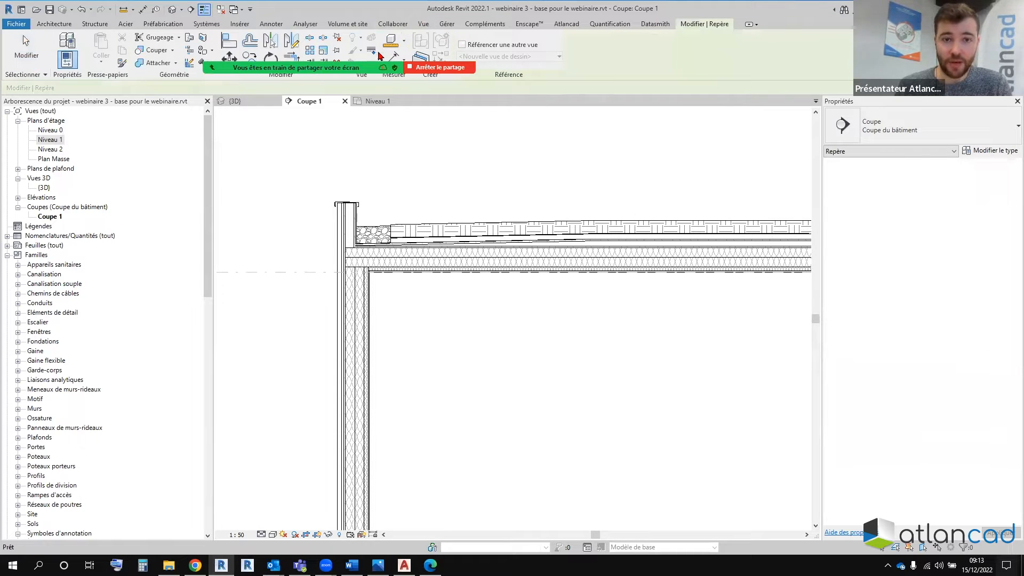
pyautogui.click(255, 160)
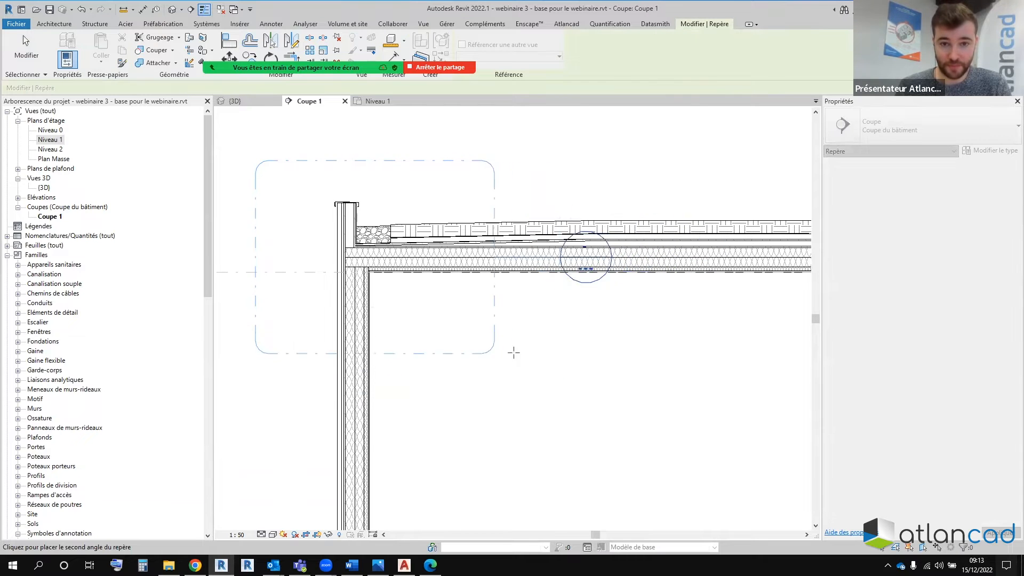
pyautogui.click(558, 401)
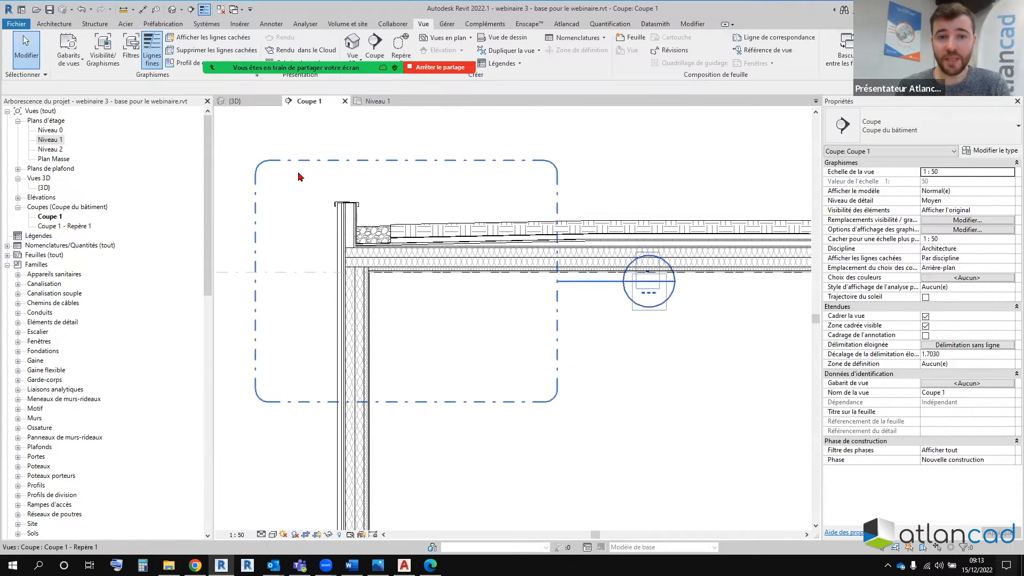
# Step: Open the callout view Coupe 1 - Repère 1
pyautogui.click(61, 226)
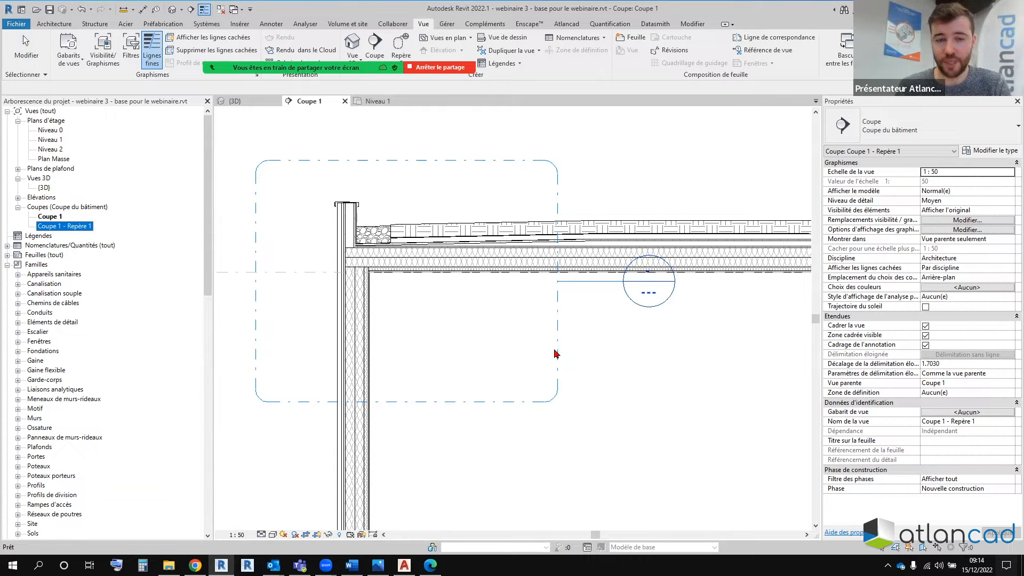
pyautogui.doubleClick(52, 227)
pyautogui.moveTo(439, 329); pyautogui.dragTo(435, 326, button='middle')
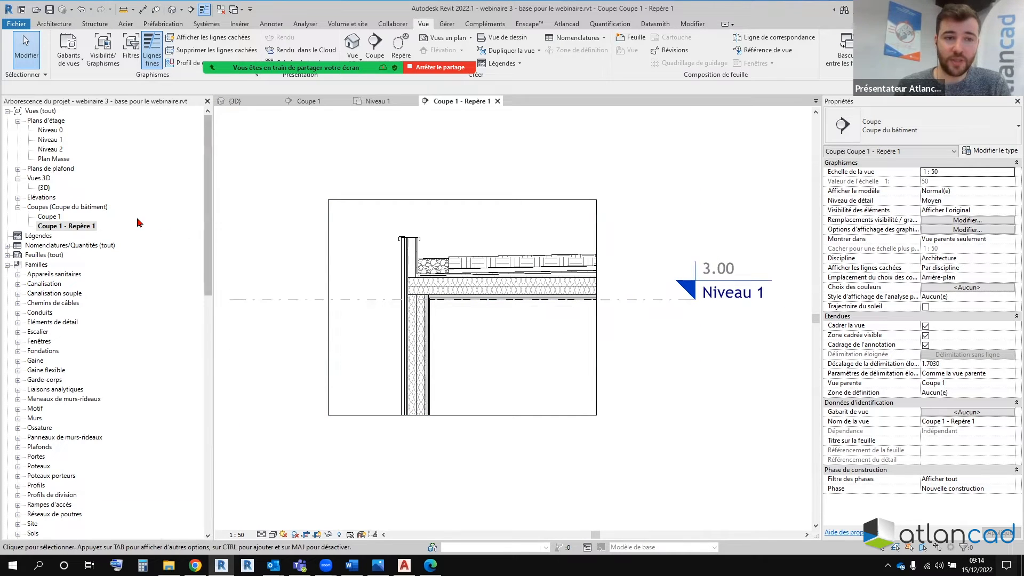
pyautogui.scroll(-2, 359, 213)
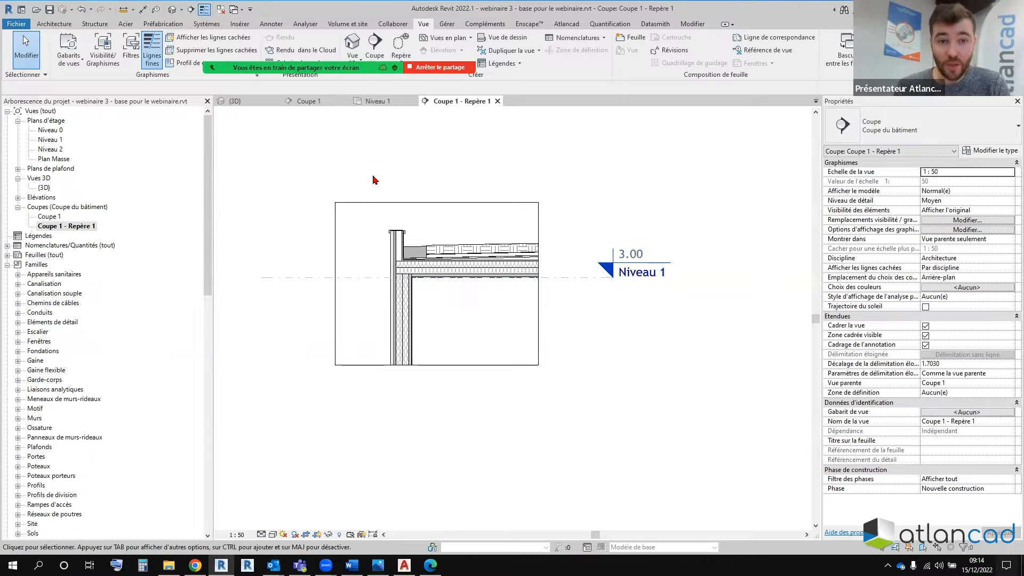
pyautogui.click(376, 101)
pyautogui.click(307, 101)
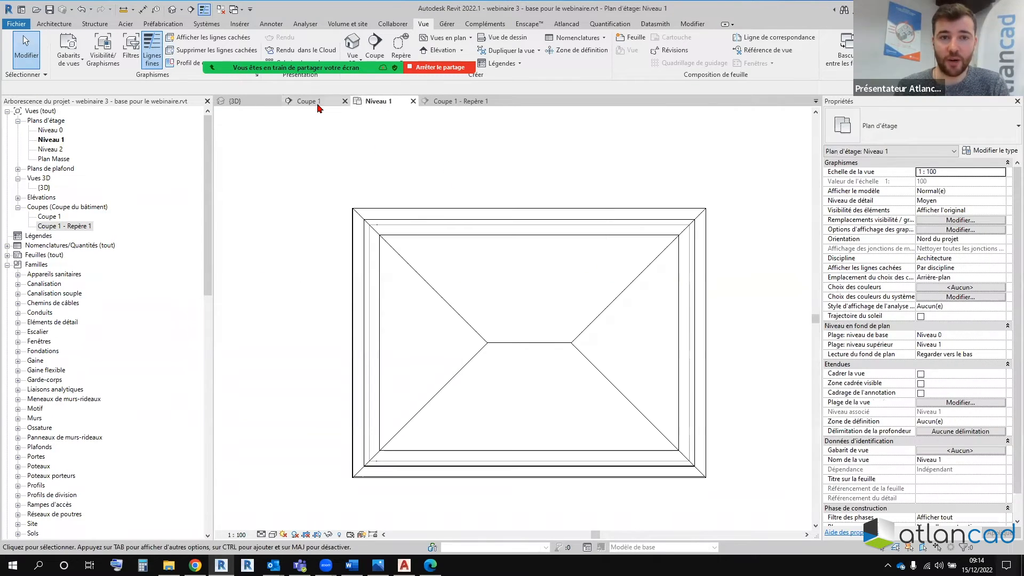
pyautogui.click(458, 102)
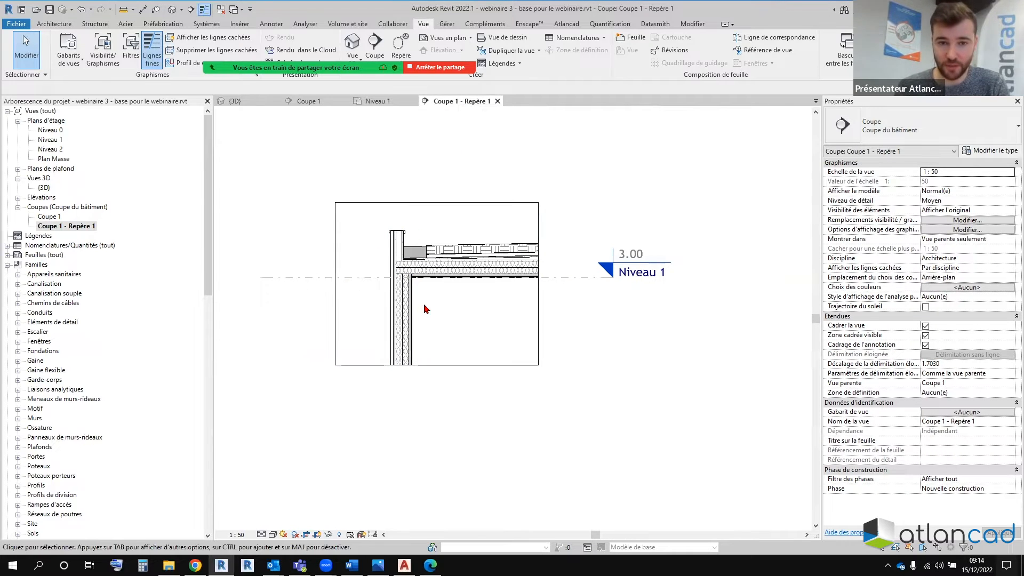
# Step: Set the callout view's scale to 1:20 and examine the parapet, gravel strip and roof layers
pyautogui.scroll(1, 395, 249)
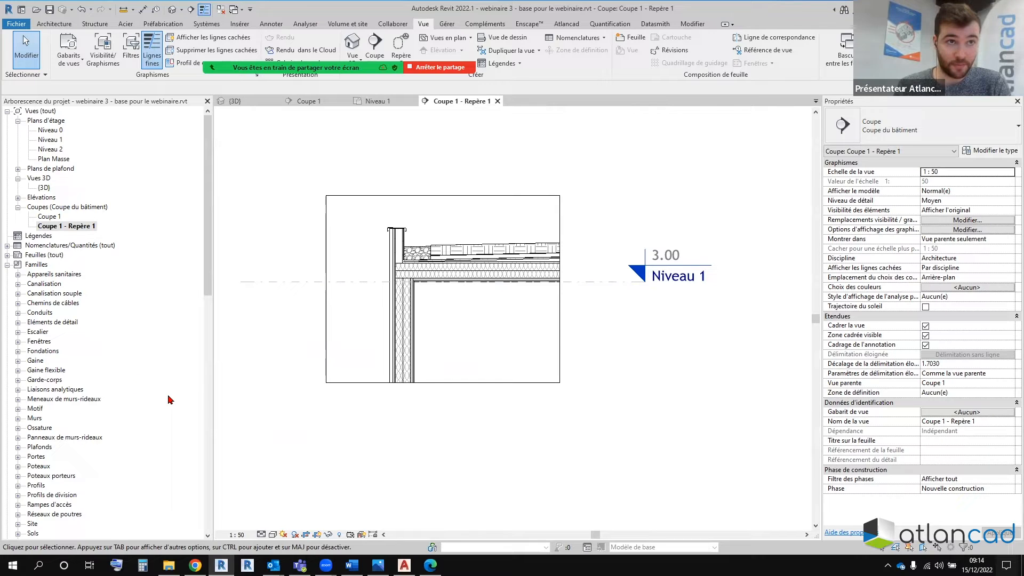
pyautogui.click(236, 534)
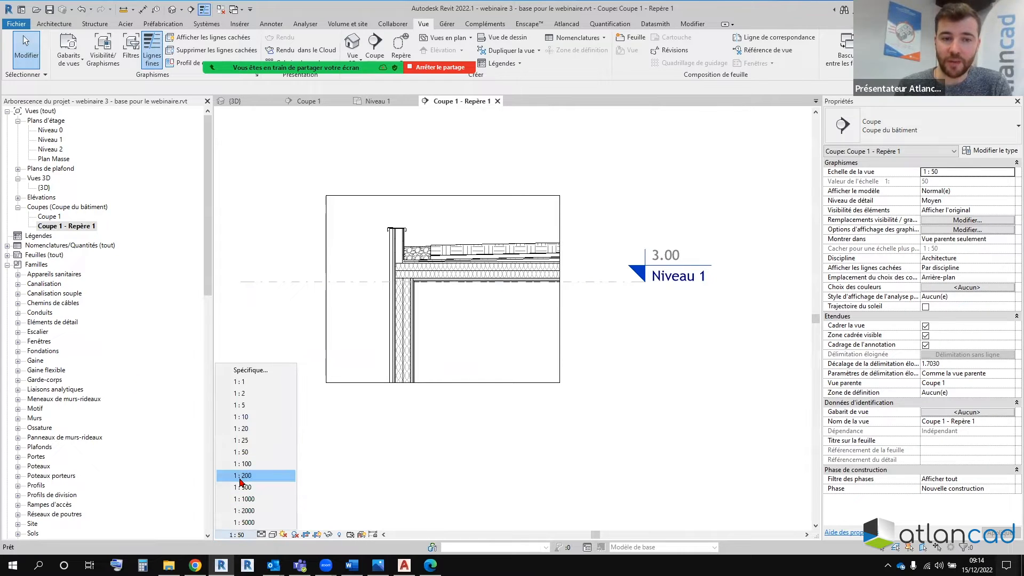
pyautogui.click(254, 432)
pyautogui.scroll(4, 403, 247)
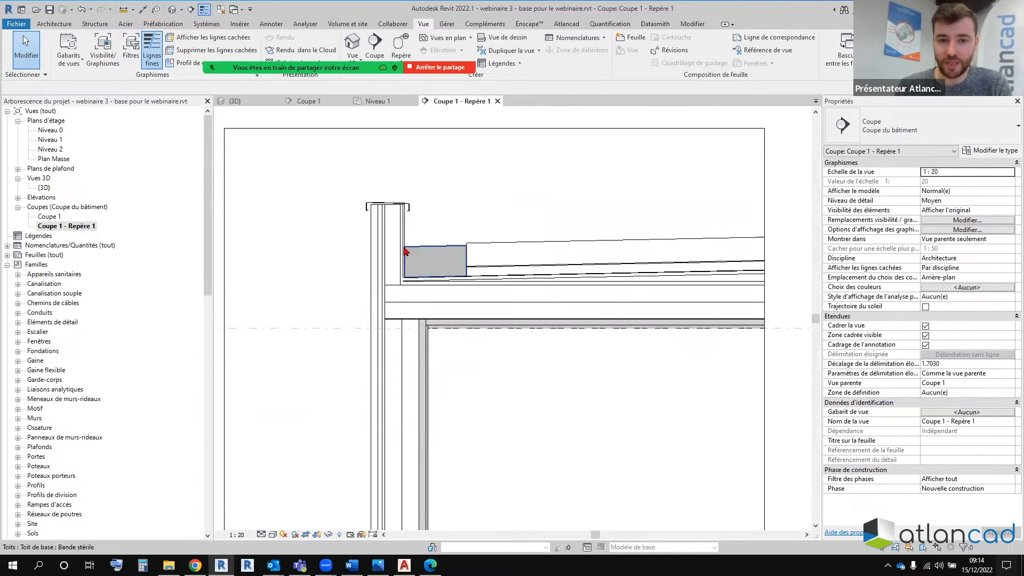
pyautogui.scroll(2, 378, 278)
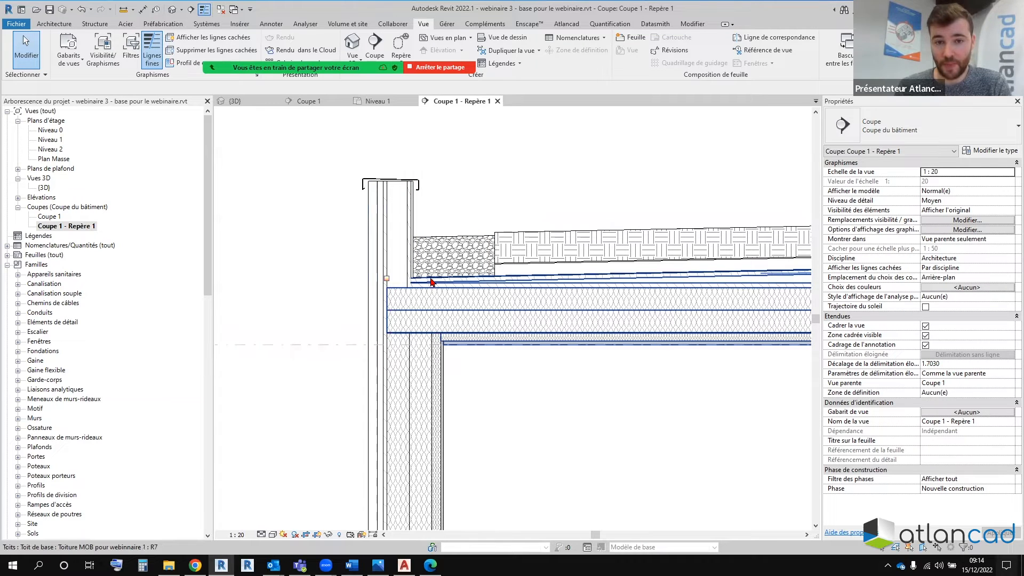
# Step: Set the callout view's visual style to Ligne cachée and its detail level to Elevé
pyautogui.scroll(-5, 356, 368)
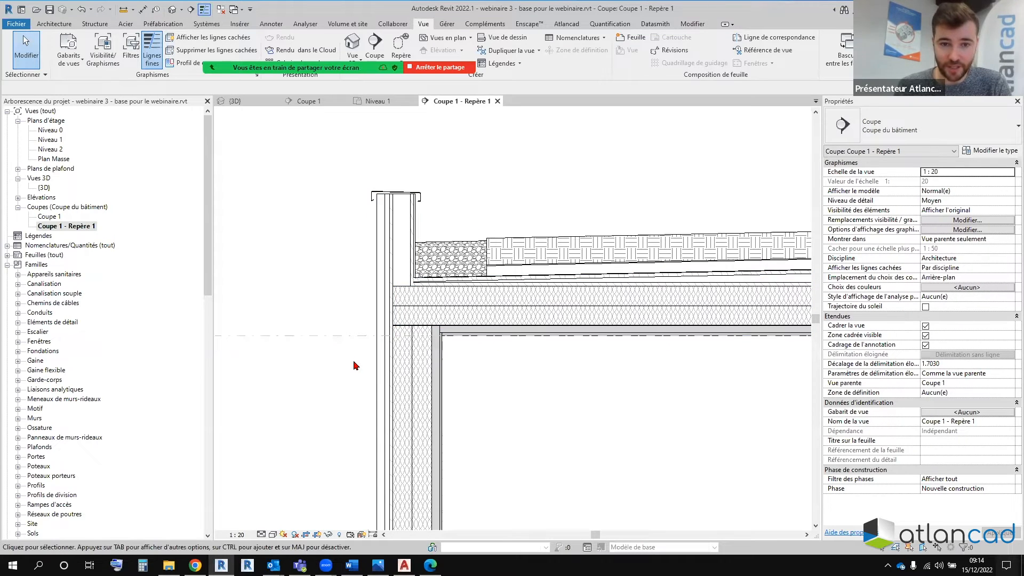
pyautogui.moveTo(357, 360); pyautogui.dragTo(376, 339, button='middle')
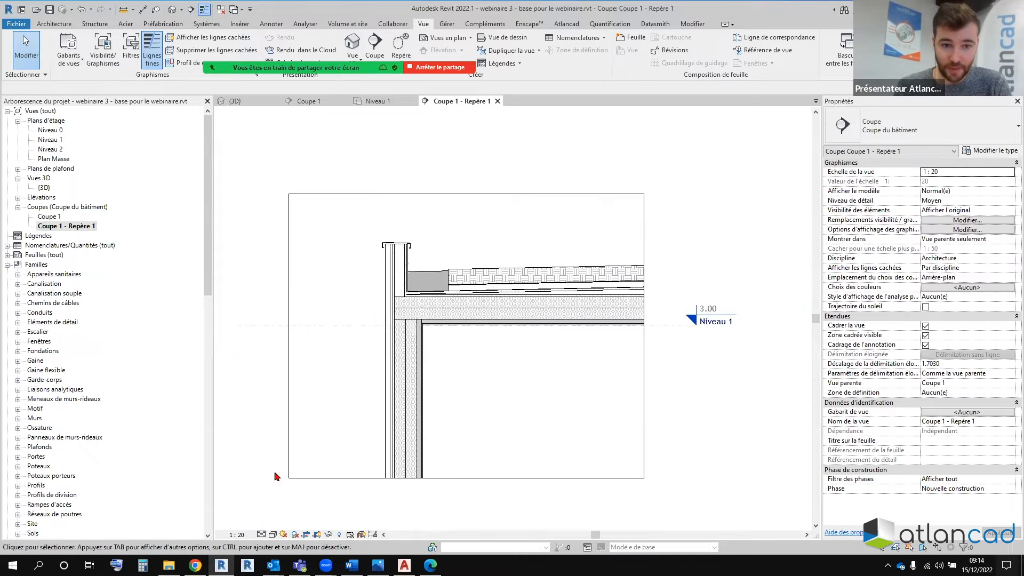
pyautogui.click(273, 534)
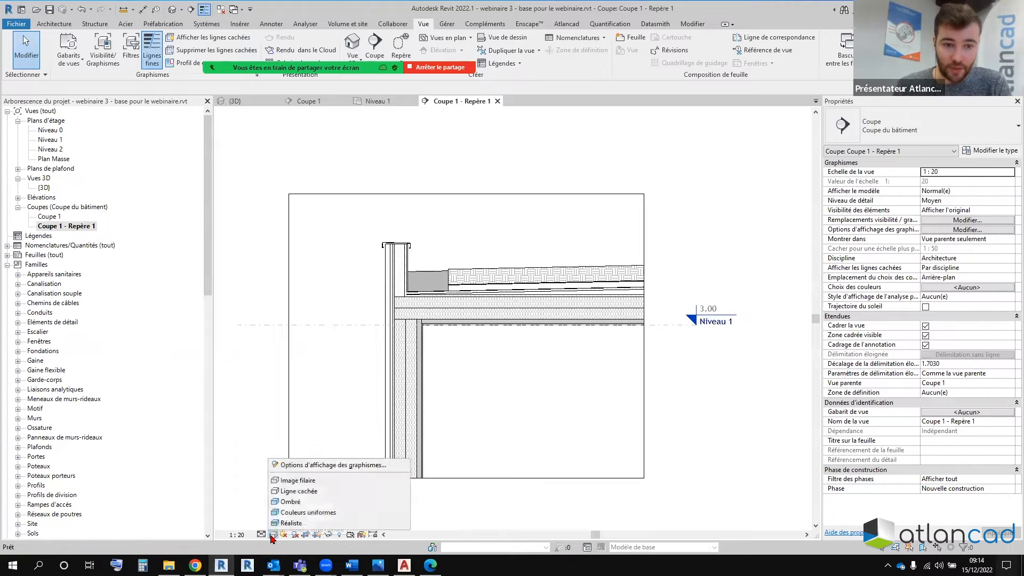
pyautogui.click(292, 491)
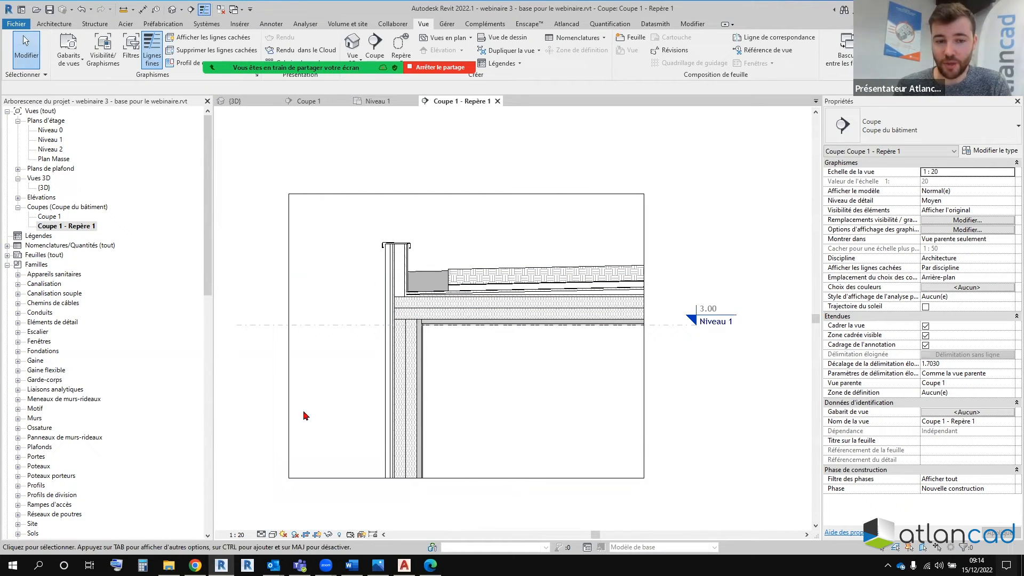
pyautogui.click(262, 534)
pyautogui.click(276, 523)
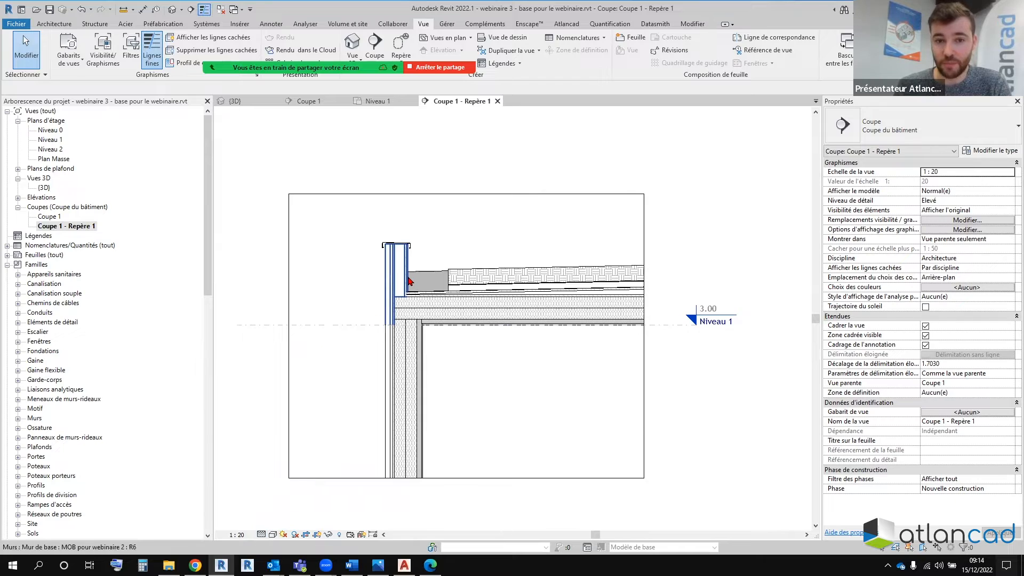
pyautogui.scroll(1, 411, 280)
pyautogui.moveTo(411, 281); pyautogui.dragTo(403, 264, button='middle')
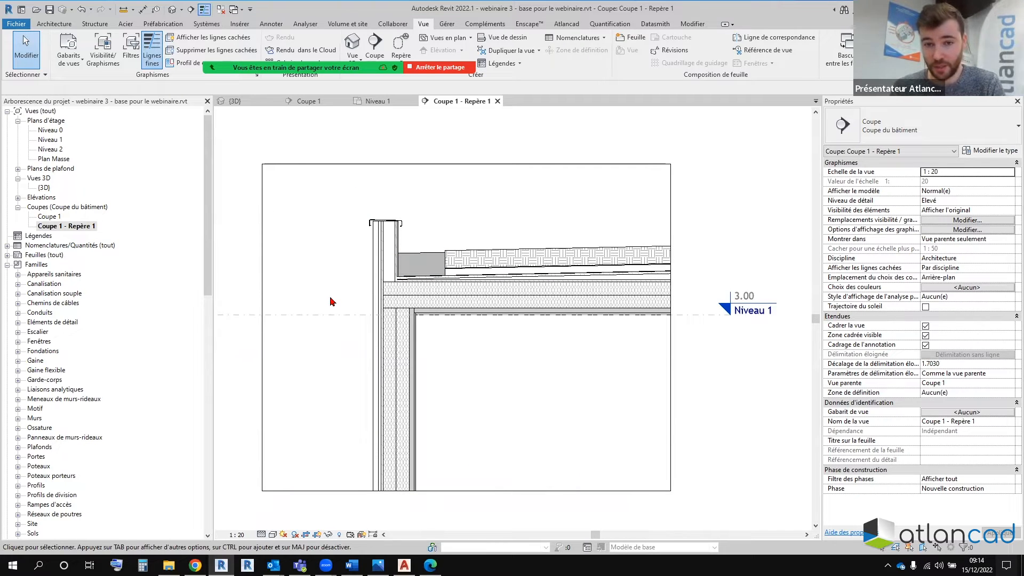
pyautogui.scroll(-1, 332, 301)
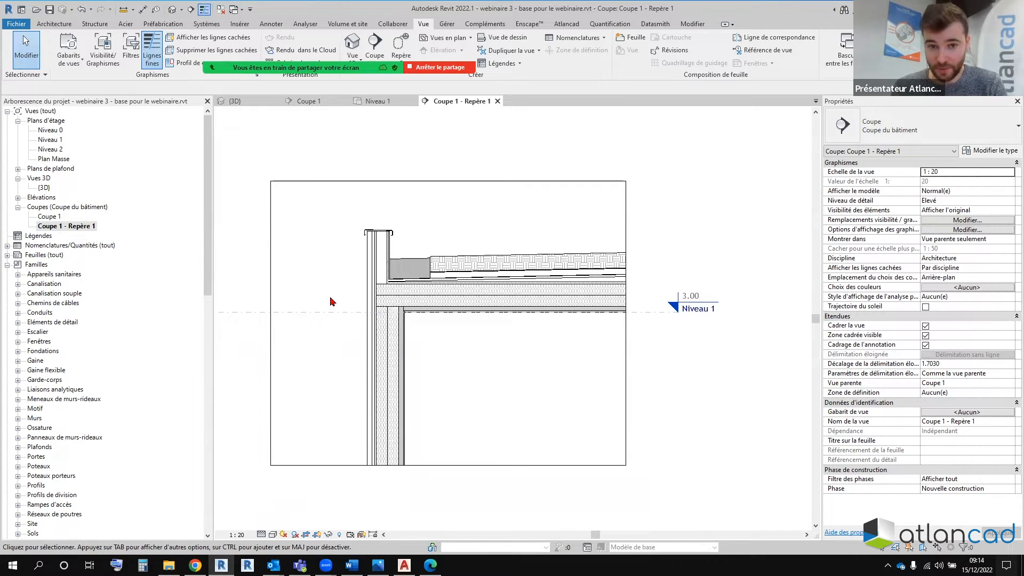
# Step: Hide the Niveaux annotation category in the callout view's visibility/graphics overrides
pyautogui.click(309, 312)
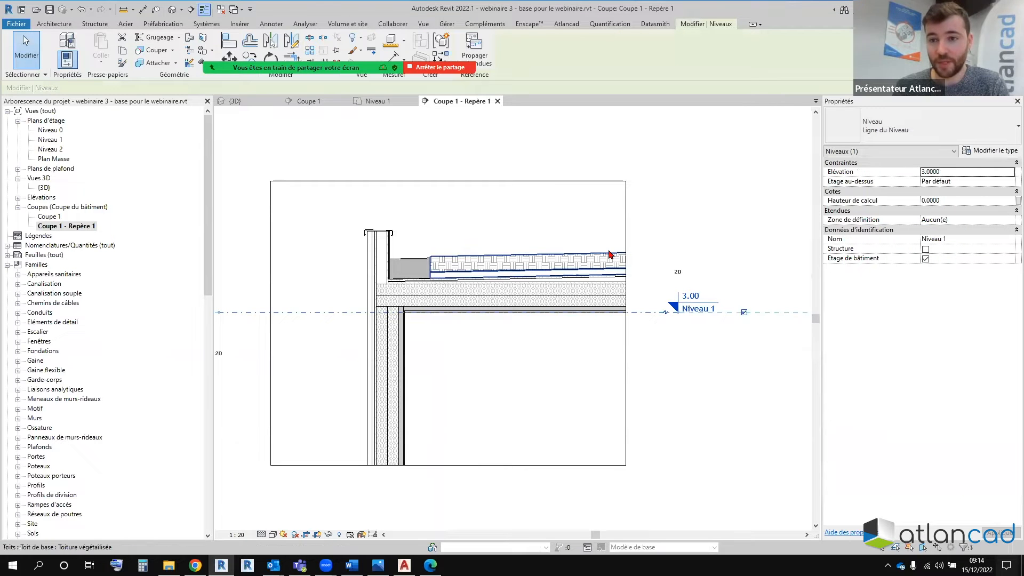
pyautogui.click(666, 203)
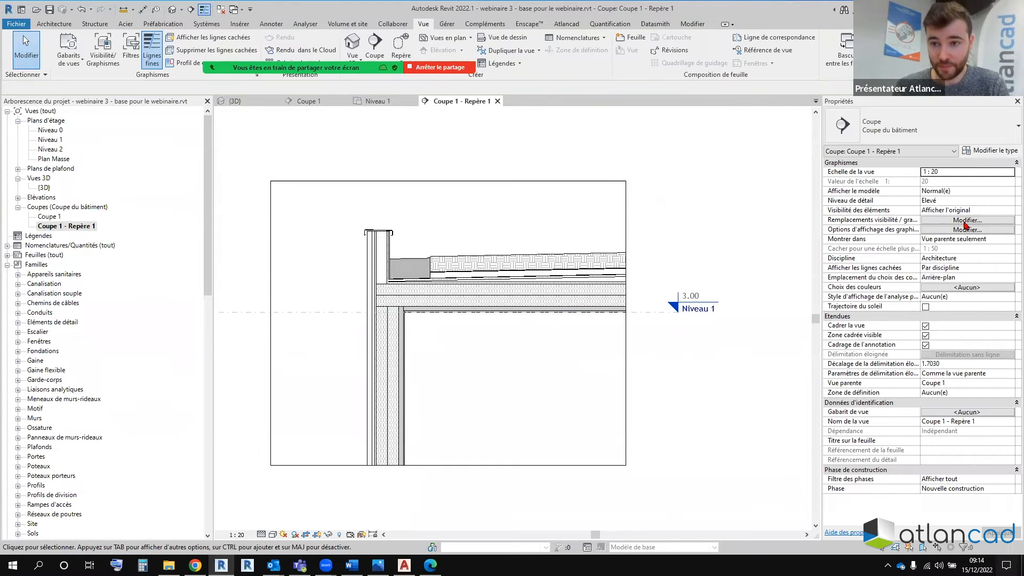
pyautogui.press('v')
pyautogui.press('v')
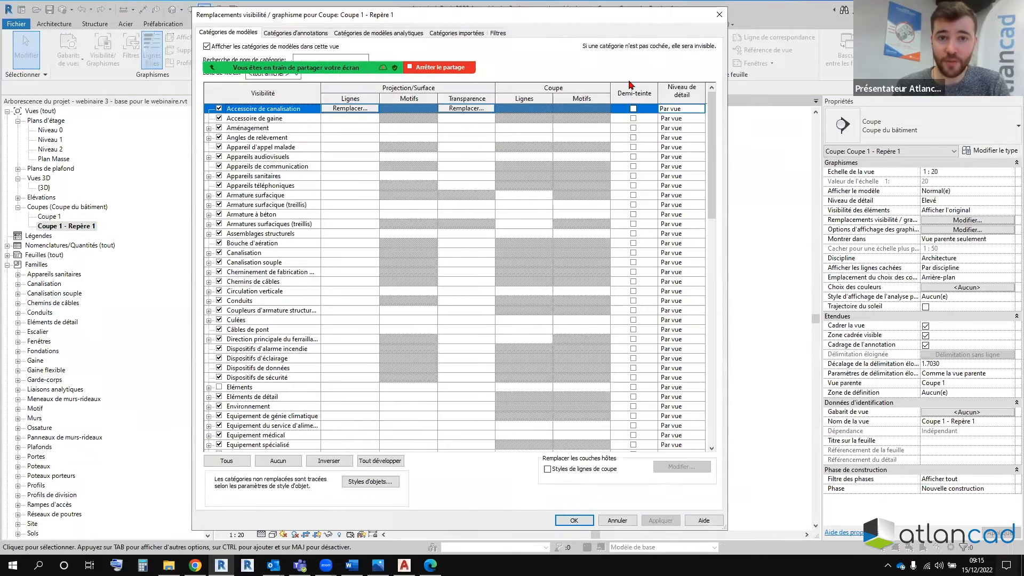
pyautogui.moveTo(304, 15); pyautogui.dragTo(504, 100)
pyautogui.click(500, 117)
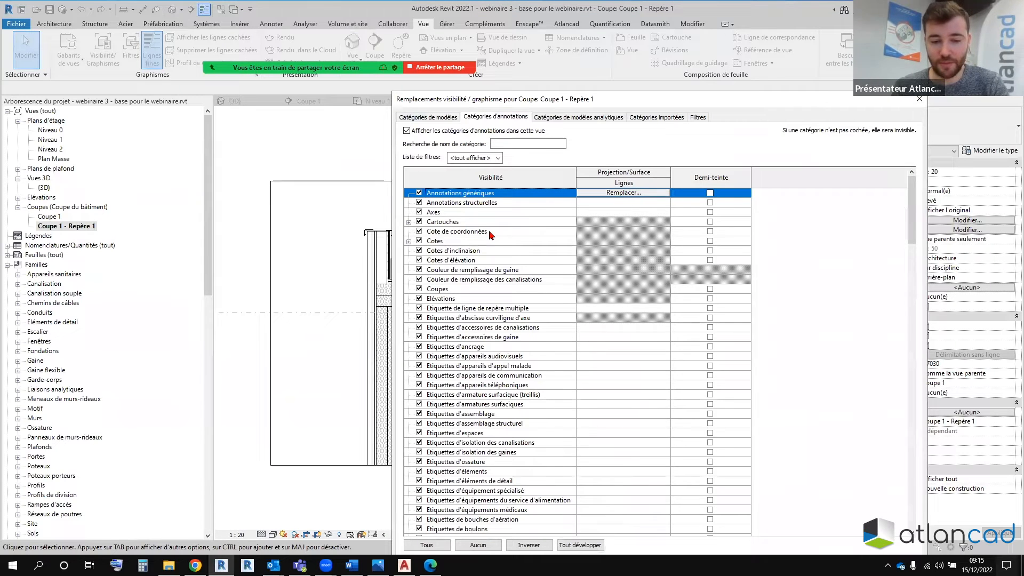
pyautogui.press('n')
pyautogui.scroll(-3, 458, 413)
pyautogui.click(419, 471)
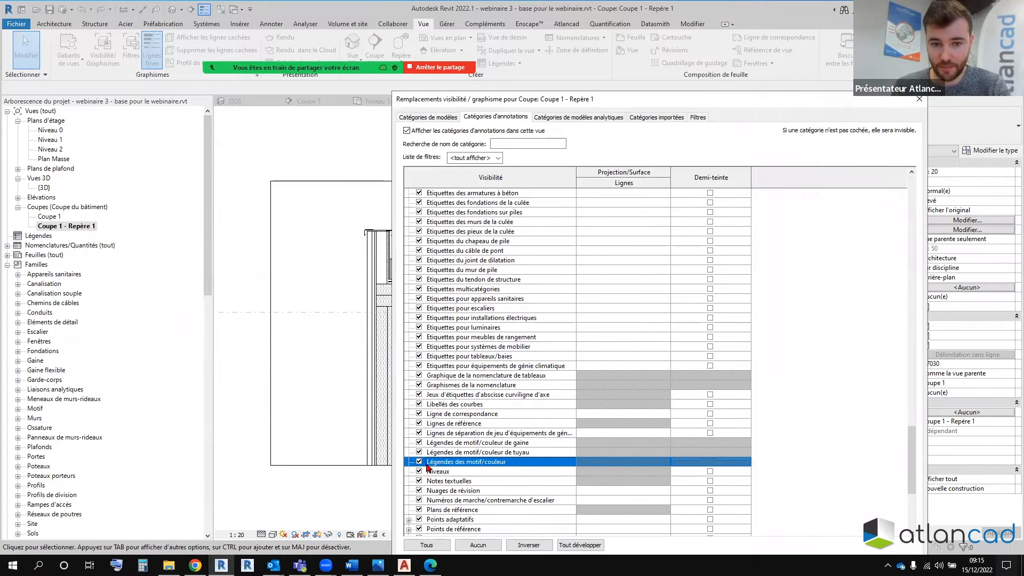
pyautogui.moveTo(721, 97); pyautogui.dragTo(721, 17)
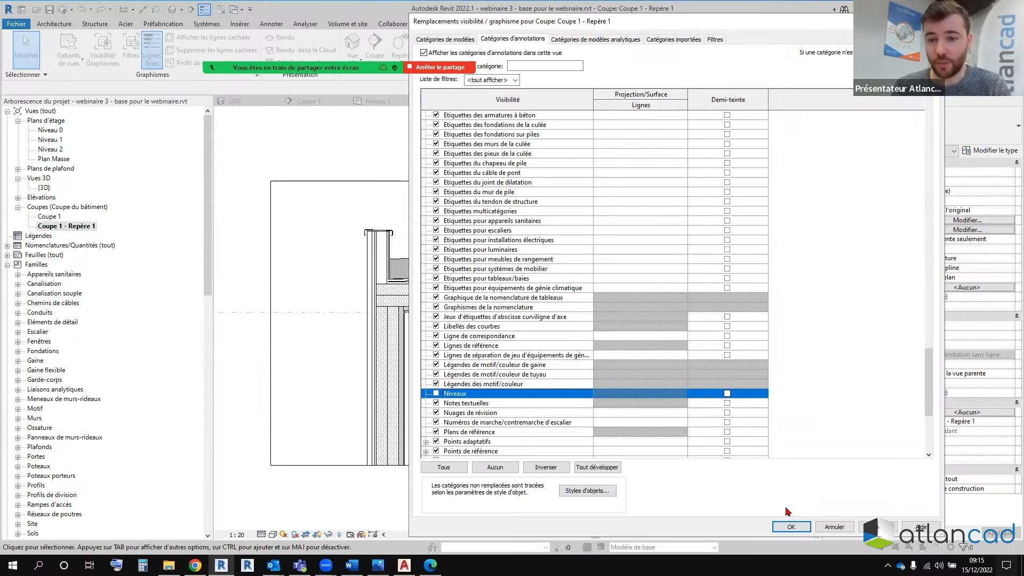
pyautogui.click(788, 522)
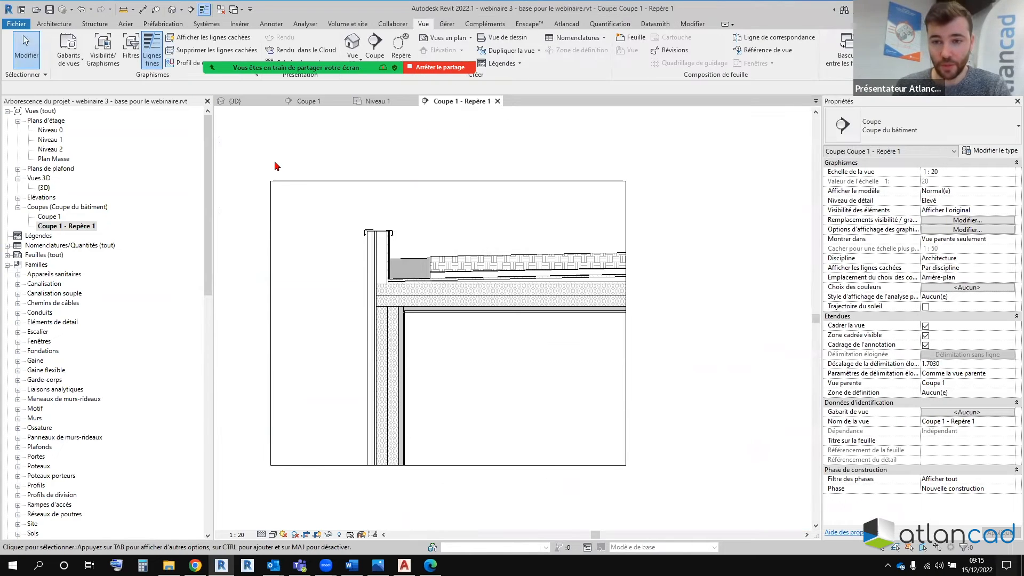
# Step: Compare the far clip offset of the callout view with that of its parent section Coupe 1
pyautogui.click(956, 365)
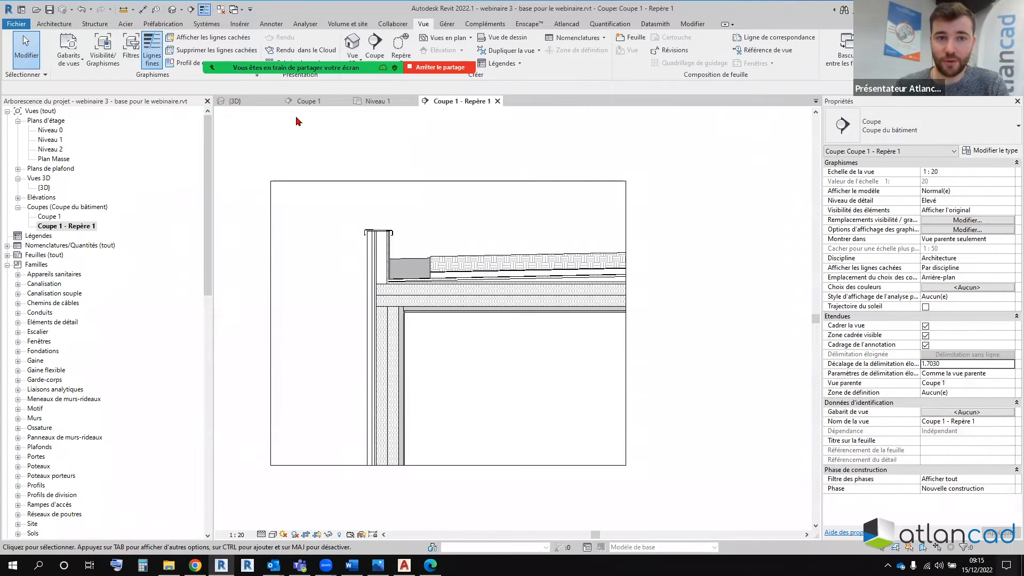
pyautogui.click(307, 102)
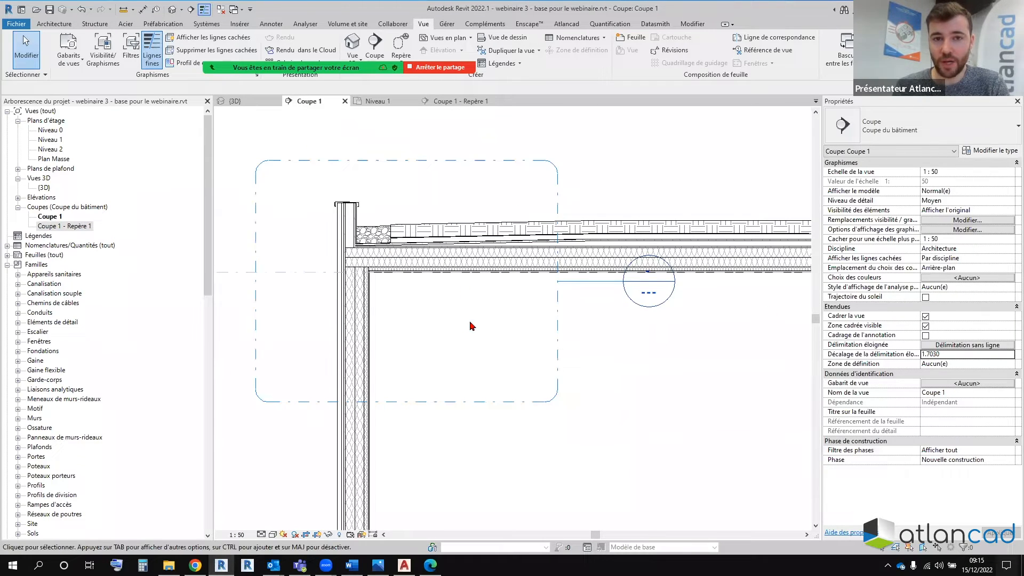
pyautogui.click(460, 101)
pyautogui.click(962, 364)
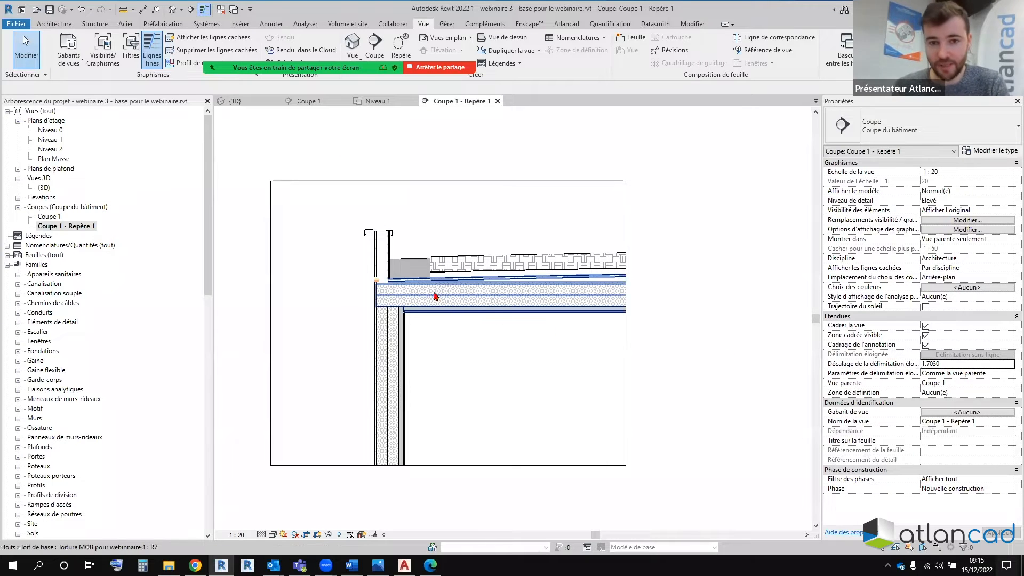
pyautogui.doubleClick(956, 365)
pyautogui.write('5')
pyautogui.press('Escape')
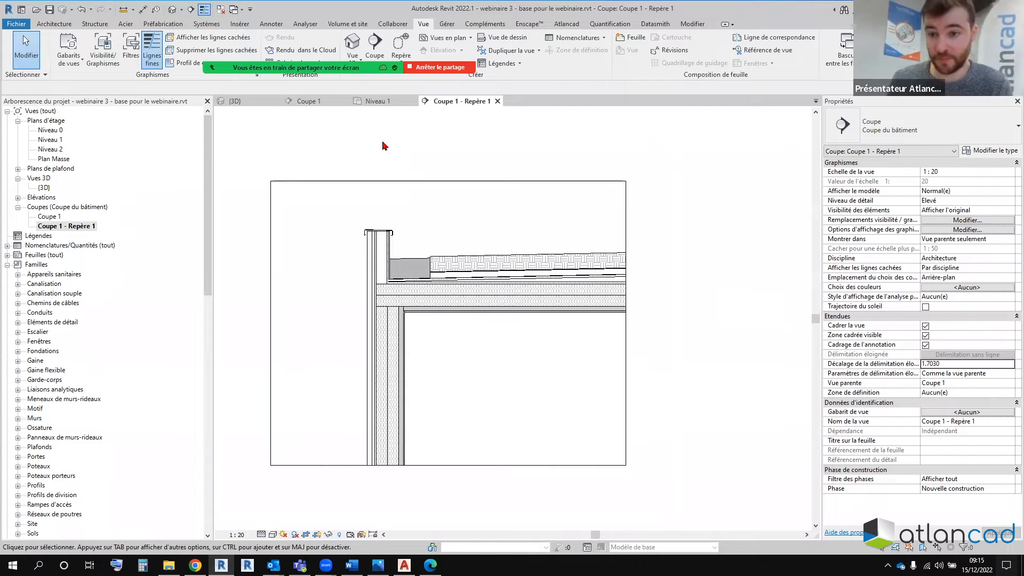
# Step: Review the clipping settings in parent section Coupe 1 once more and return to the Coupe 1 - Repère 1 callout
pyautogui.click(379, 101)
pyautogui.click(307, 100)
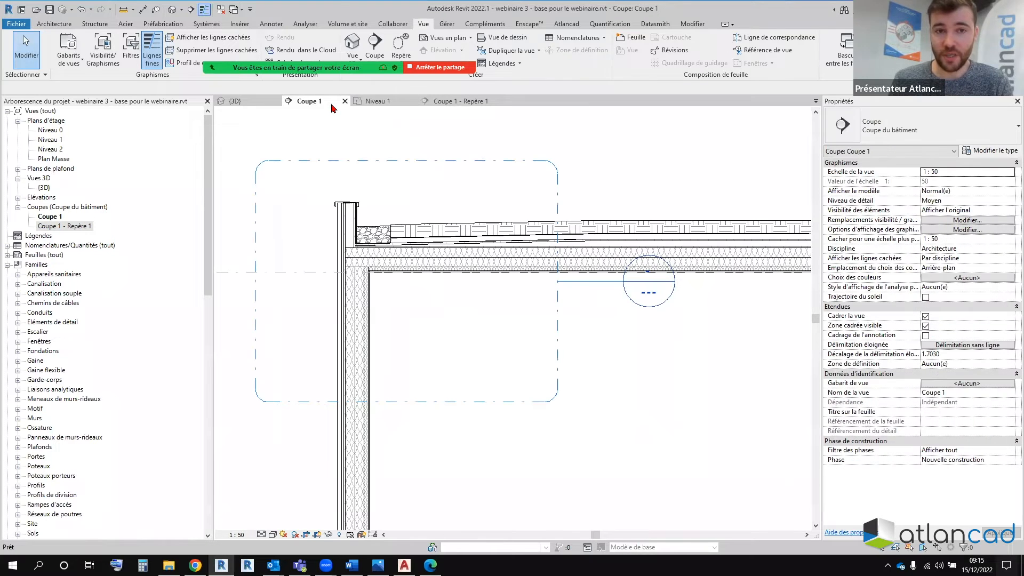
pyautogui.click(464, 101)
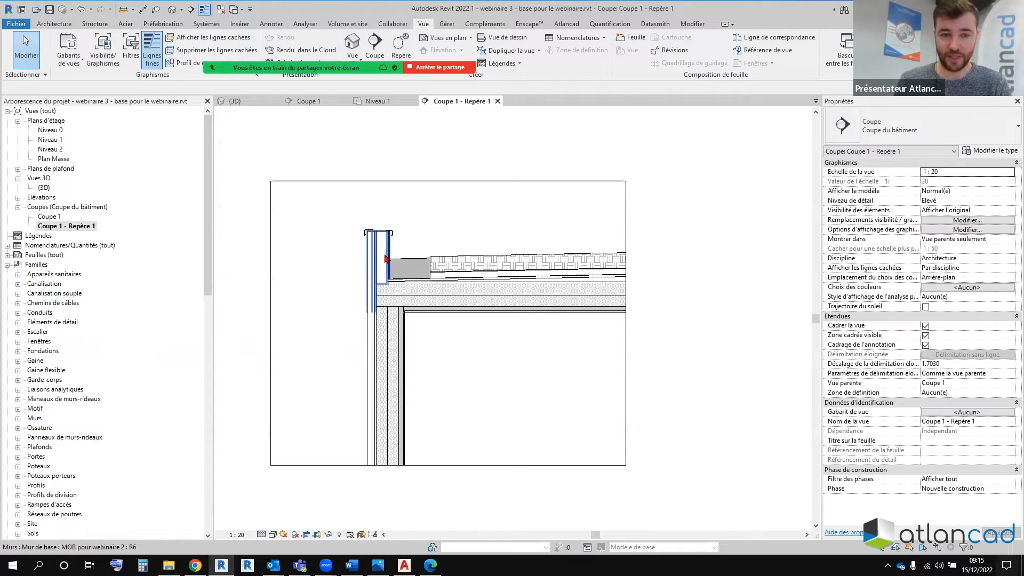
# Step: Shrink the callout's crop region at its lower, inner and outer edges to frame the parapet and roof-wall junction more tightly
pyautogui.scroll(3, 373, 276)
pyautogui.moveTo(373, 276); pyautogui.dragTo(366, 263, button='middle')
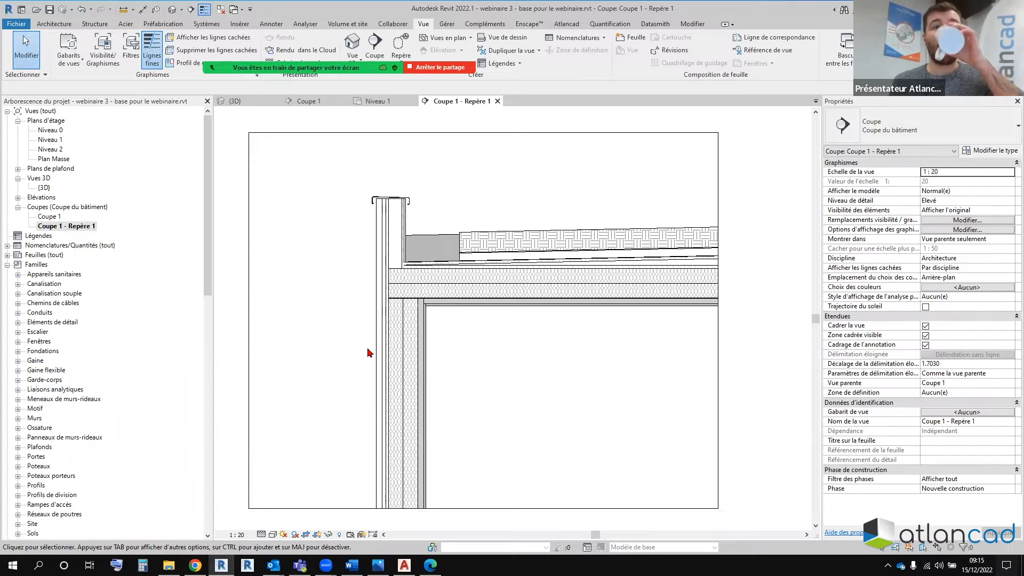
pyautogui.click(332, 508)
pyautogui.moveTo(477, 505); pyautogui.dragTo(491, 395)
pyautogui.moveTo(721, 264); pyautogui.dragTo(610, 266)
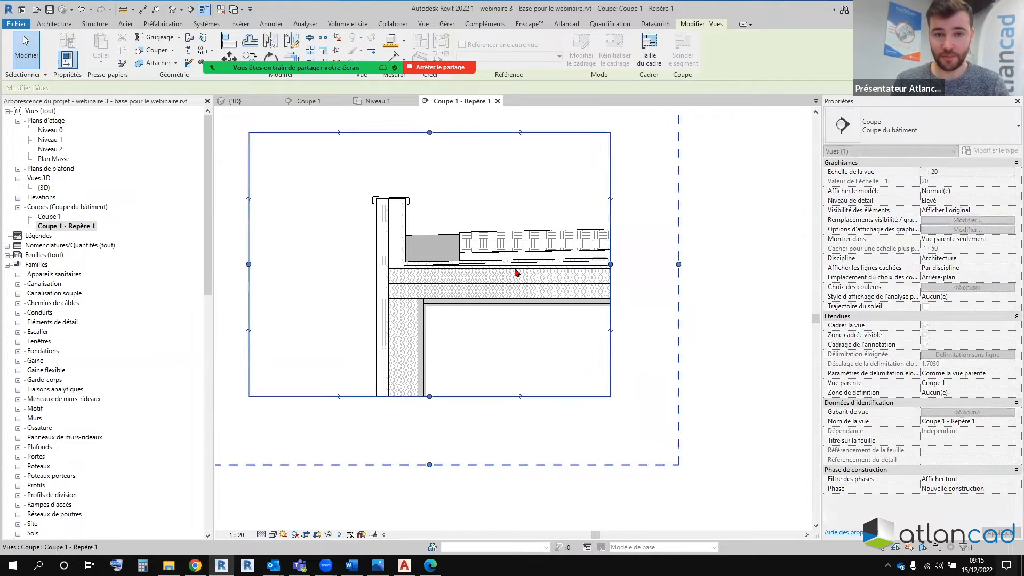
pyautogui.moveTo(265, 259); pyautogui.dragTo(287, 290, button='middle')
pyautogui.moveTo(271, 298); pyautogui.dragTo(309, 299)
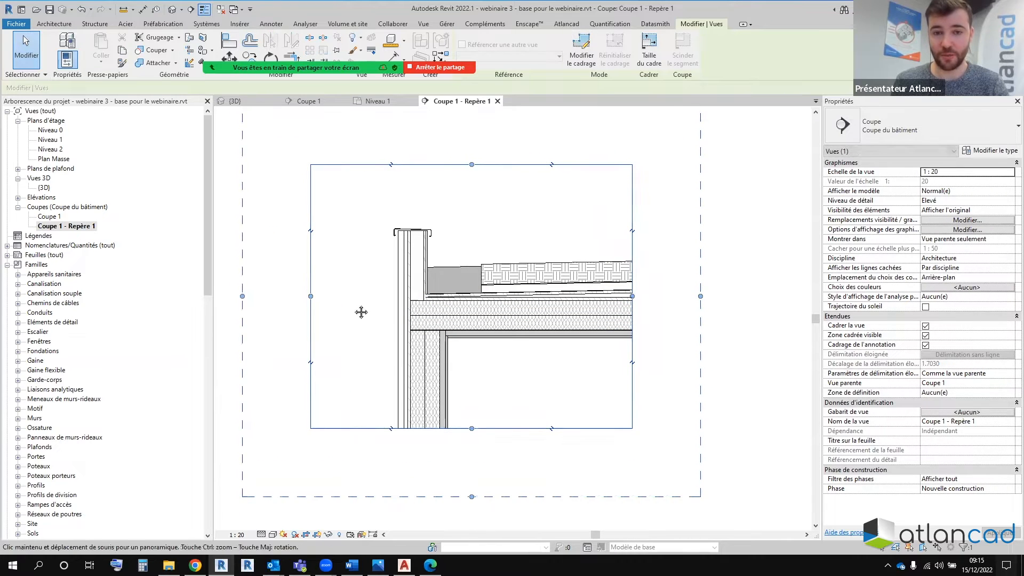
pyautogui.click(731, 235)
pyautogui.scroll(2, 498, 295)
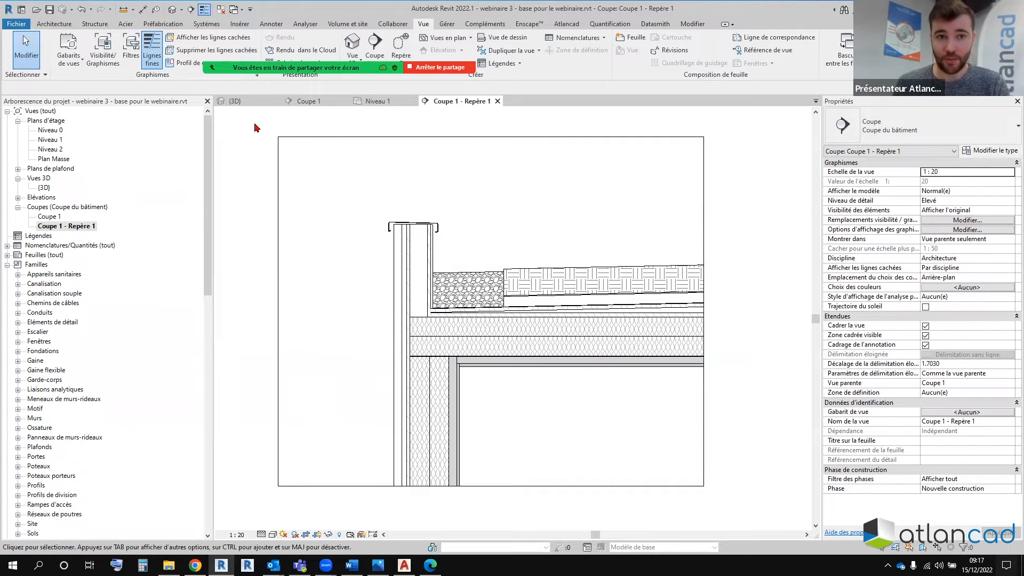
# Step: Create a new family from the Eléments de détail métrique.rft template, dismissing the save reminder without saving the project
pyautogui.click(16, 24)
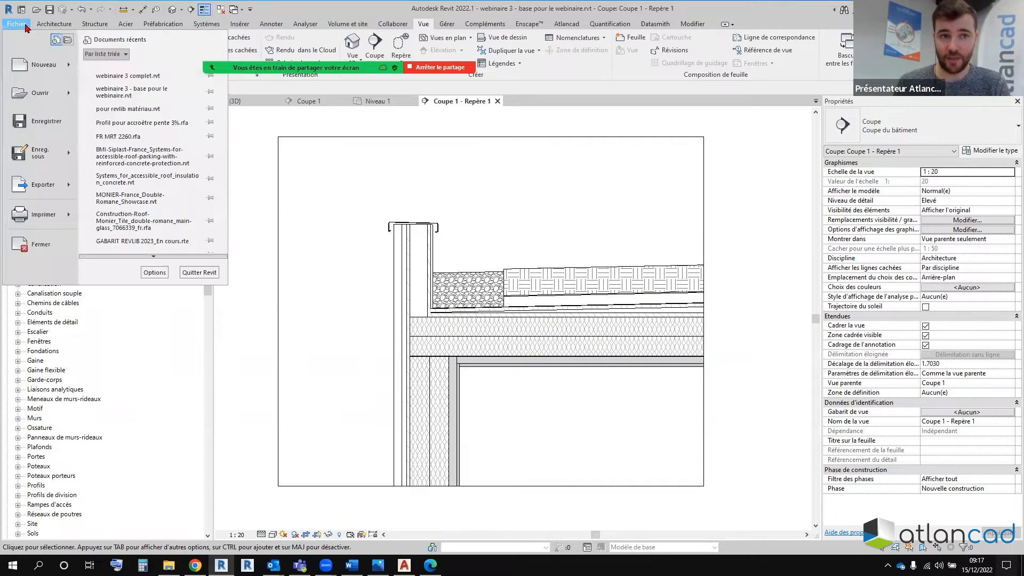
pyautogui.click(299, 10)
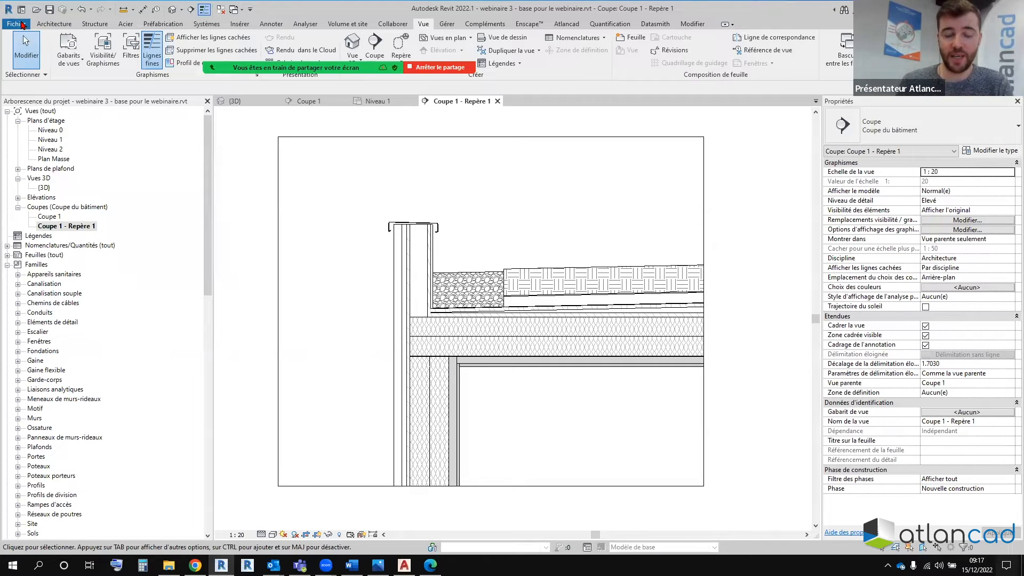
pyautogui.click(21, 22)
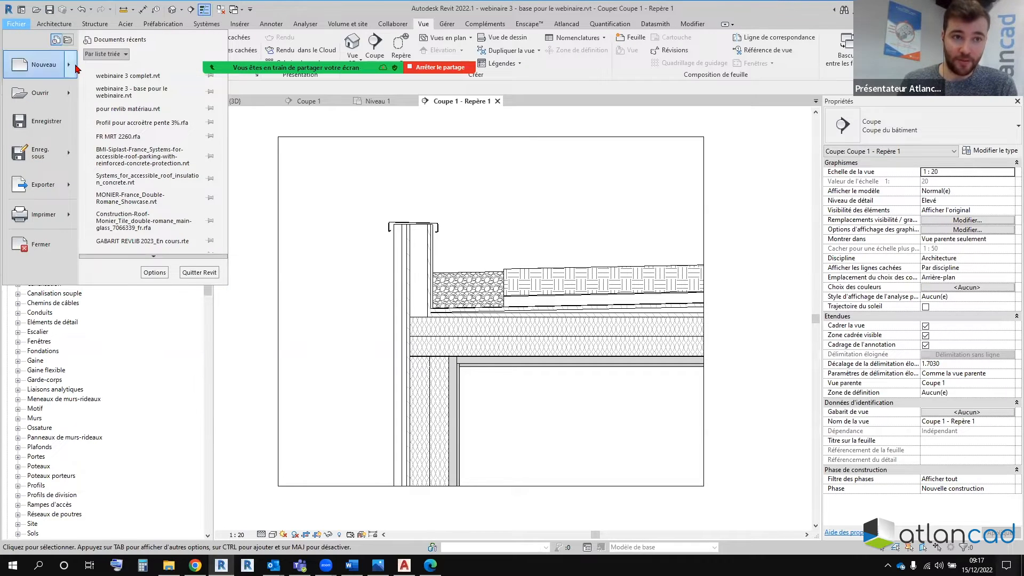
pyautogui.moveTo(70, 64)
pyautogui.click(133, 103)
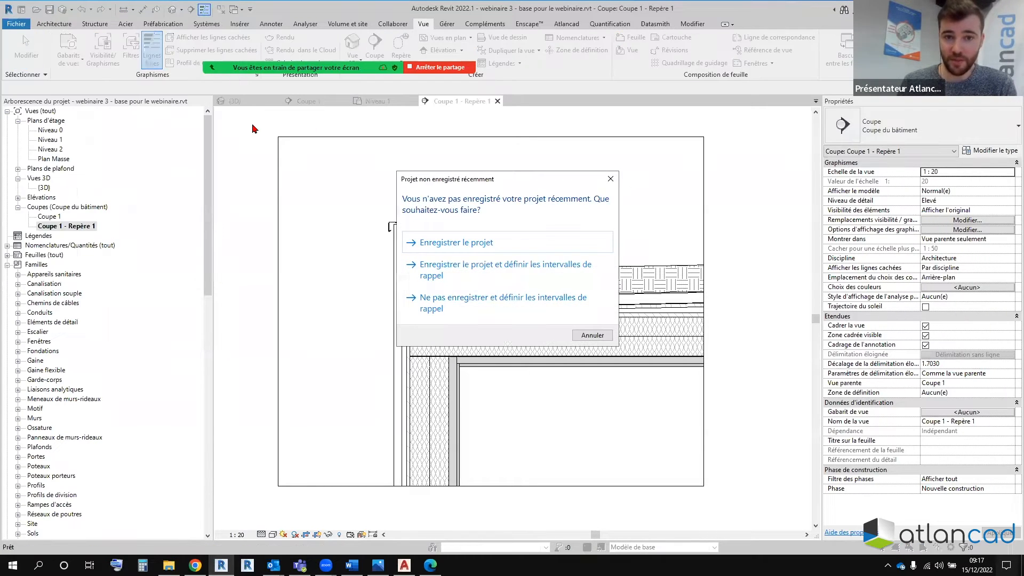
pyautogui.click(610, 179)
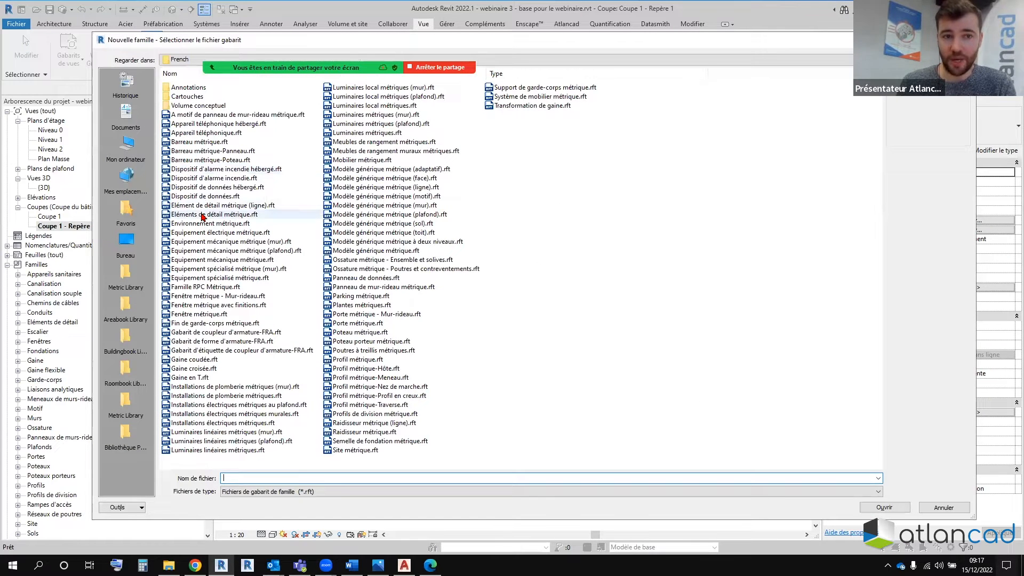
pyautogui.click(213, 214)
pyautogui.click(205, 207)
pyautogui.click(235, 215)
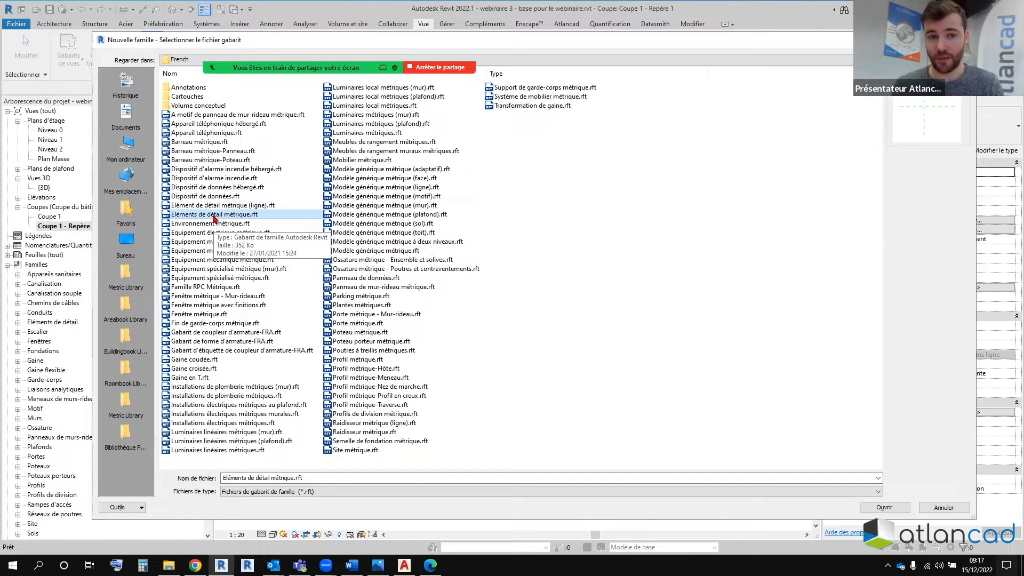
pyautogui.click(903, 506)
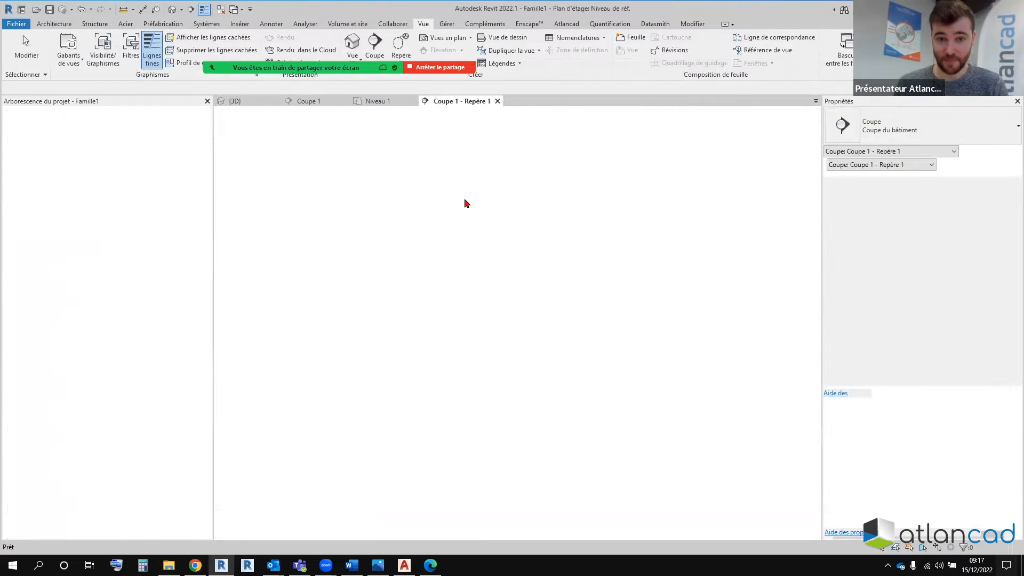
pyautogui.scroll(1, 463, 296)
pyautogui.moveTo(471, 307); pyautogui.dragTo(485, 278, button='middle')
pyautogui.moveTo(513, 312); pyautogui.dragTo(528, 302, button='middle')
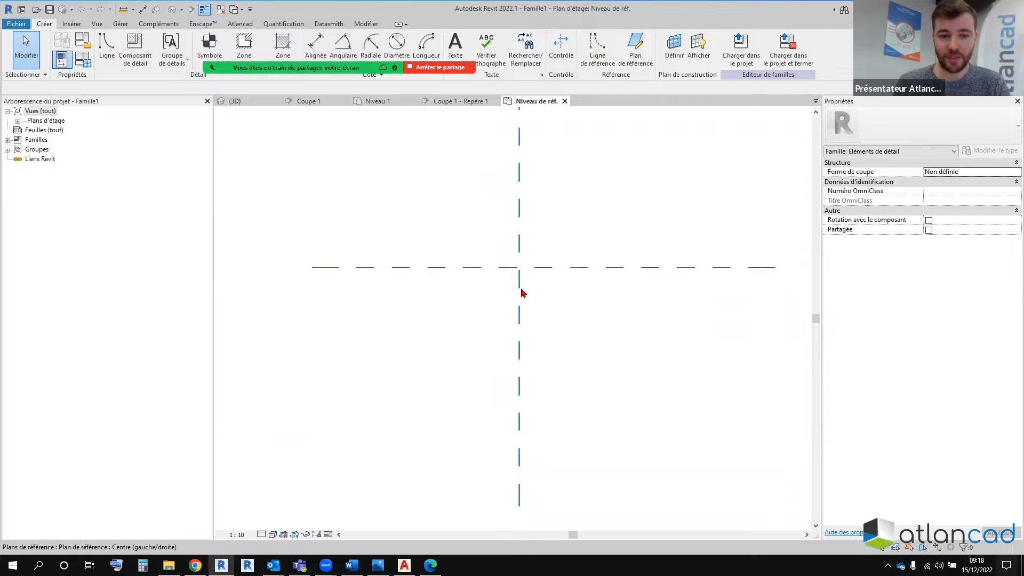
# Step: Switch to Paint and sketch a tall dark red rectangle crossed by its two diagonals
pyautogui.click(38, 565)
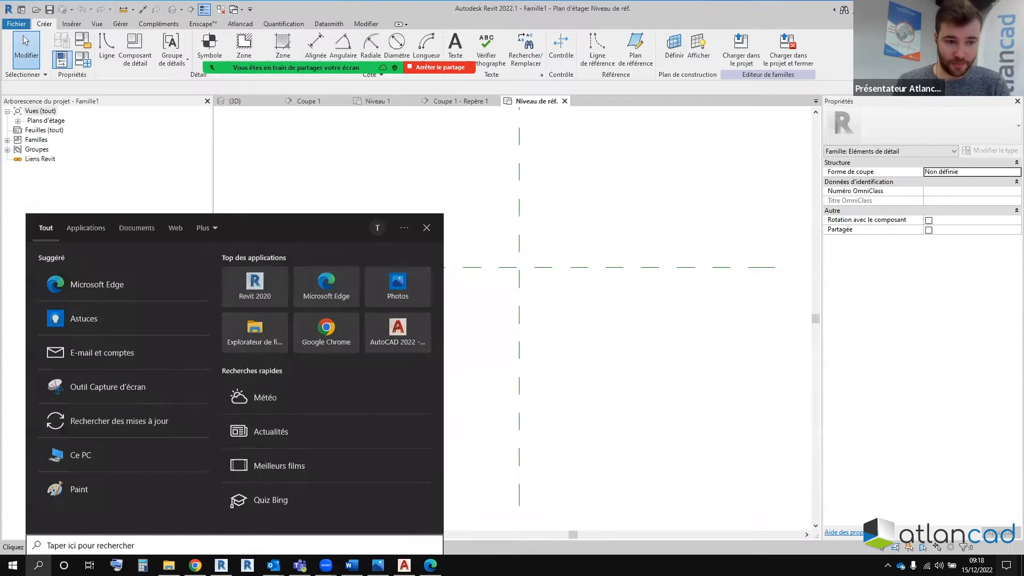
pyautogui.click(85, 491)
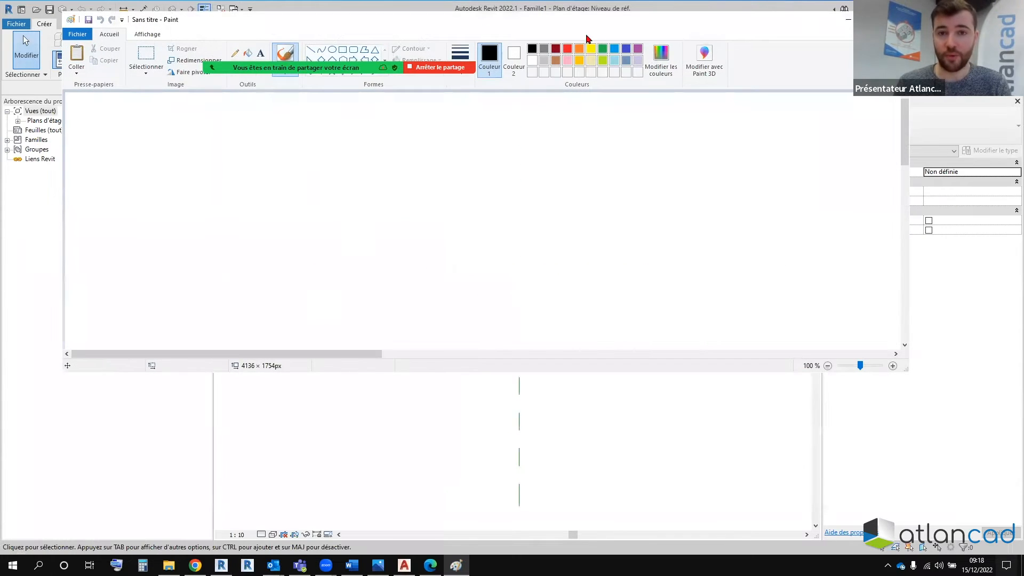
pyautogui.click(555, 49)
pyautogui.moveTo(368, 134)
pyautogui.mouseDown()
pyautogui.moveTo(363, 264)
pyautogui.moveTo(381, 288)
pyautogui.moveTo(437, 156)
pyautogui.moveTo(357, 124)
pyautogui.moveTo(432, 298)
pyautogui.mouseUp()
pyautogui.moveTo(434, 124); pyautogui.dragTo(371, 293)
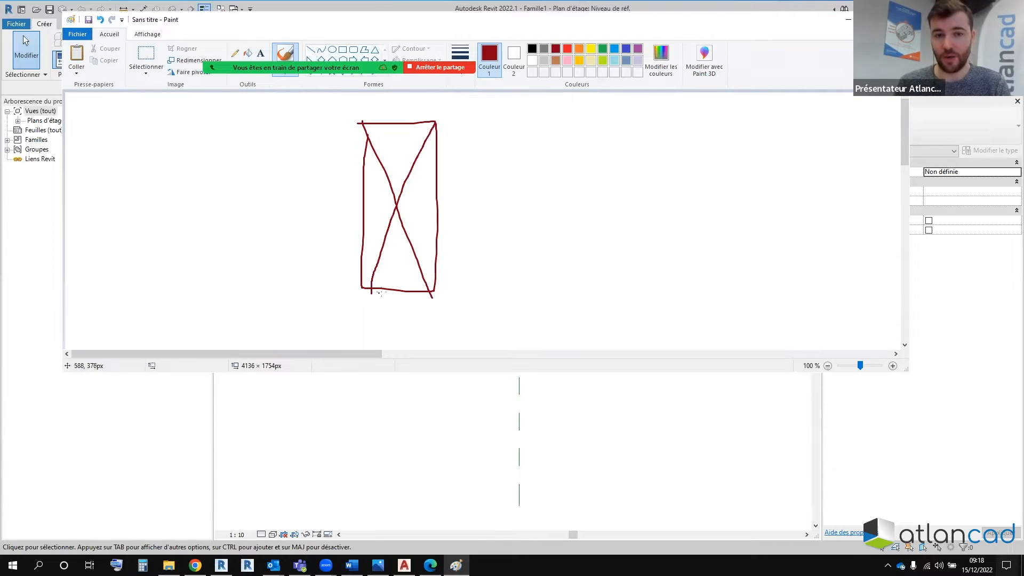
# Step: Scribble pink shading over the sketched rectangle, mark its centre, right-edge midpoint and upper-right corner with yellow crosses, and return to Revit
pyautogui.click(568, 60)
pyautogui.moveTo(384, 127)
pyautogui.mouseDown()
pyautogui.moveTo(424, 128)
pyautogui.moveTo(398, 147)
pyautogui.moveTo(408, 182)
pyautogui.moveTo(383, 227)
pyautogui.moveTo(421, 270)
pyautogui.moveTo(411, 279)
pyautogui.mouseUp()
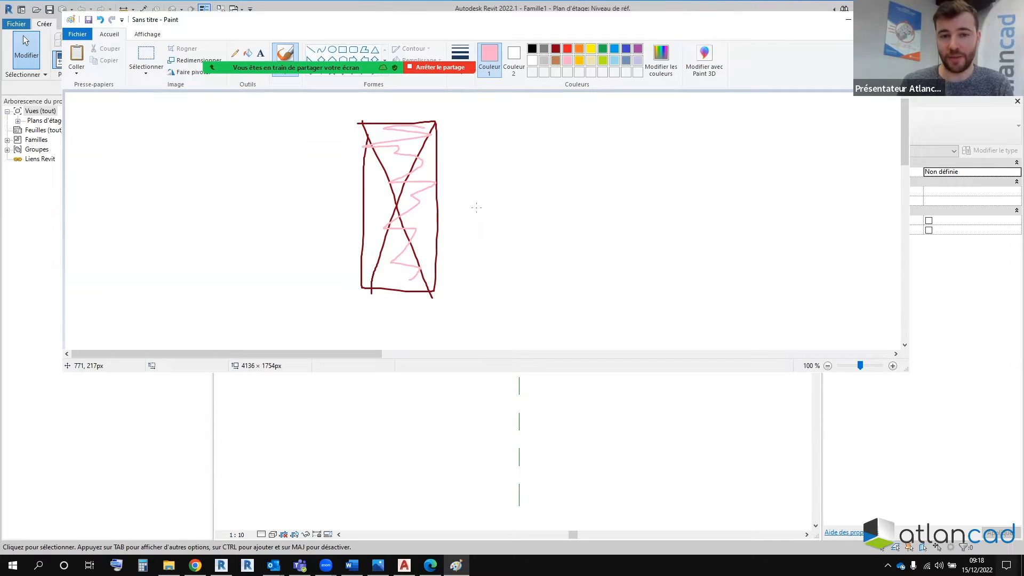
pyautogui.click(591, 51)
pyautogui.moveTo(433, 191); pyautogui.dragTo(435, 219)
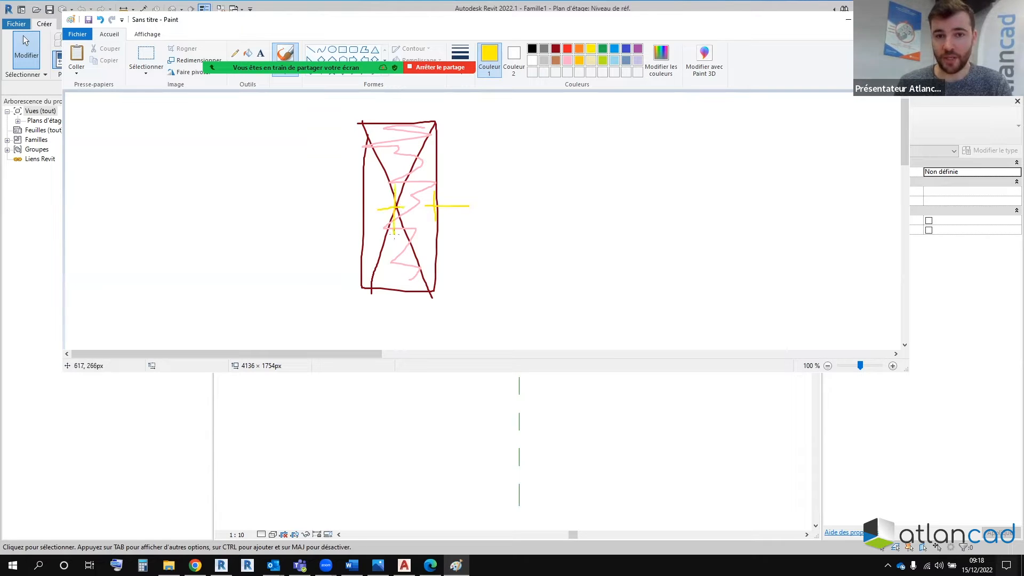
pyautogui.moveTo(437, 109)
pyautogui.mouseDown()
pyautogui.moveTo(436, 128)
pyautogui.moveTo(460, 122)
pyautogui.mouseUp()
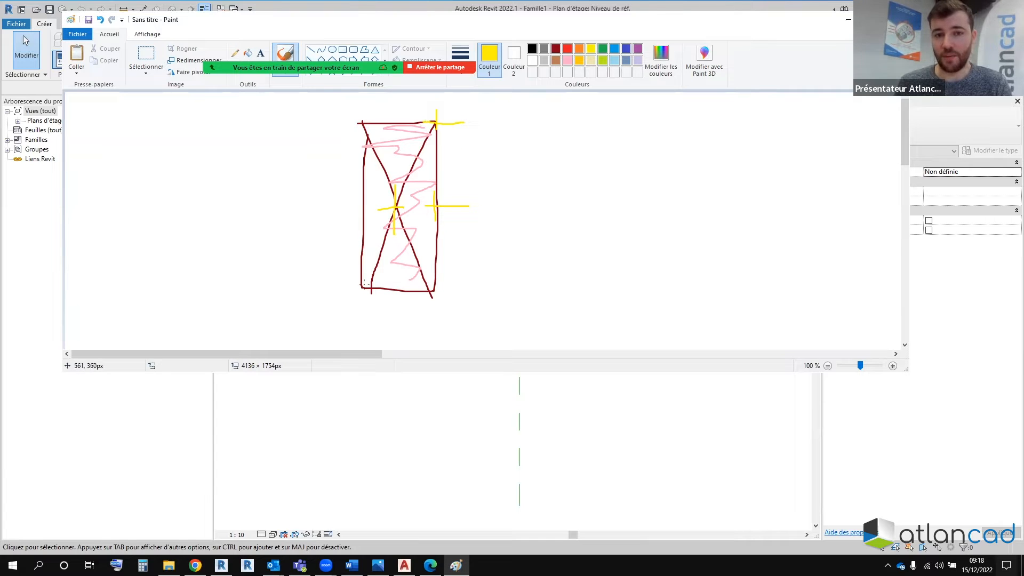
pyautogui.moveTo(423, 122); pyautogui.dragTo(457, 120)
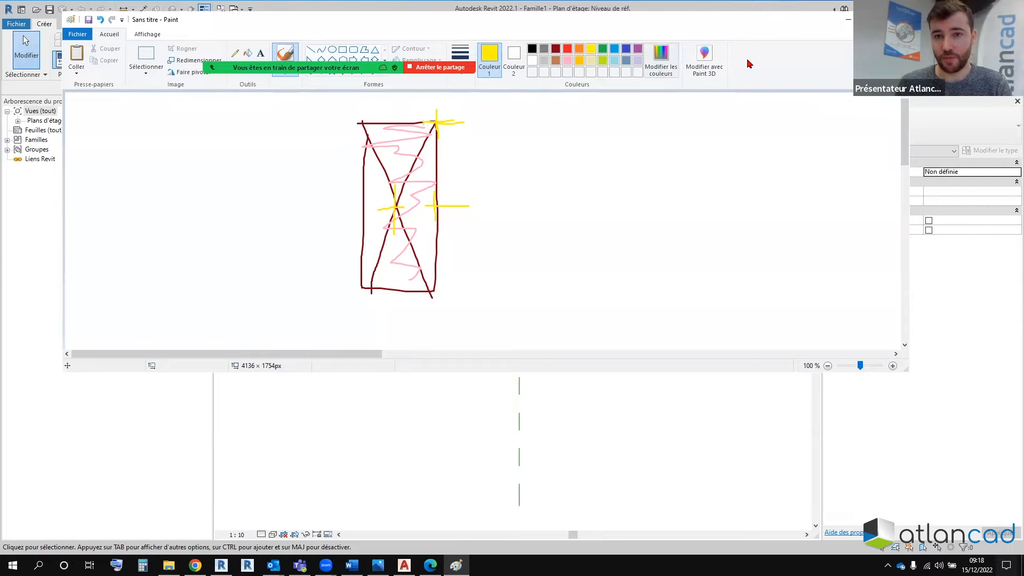
pyautogui.click(848, 20)
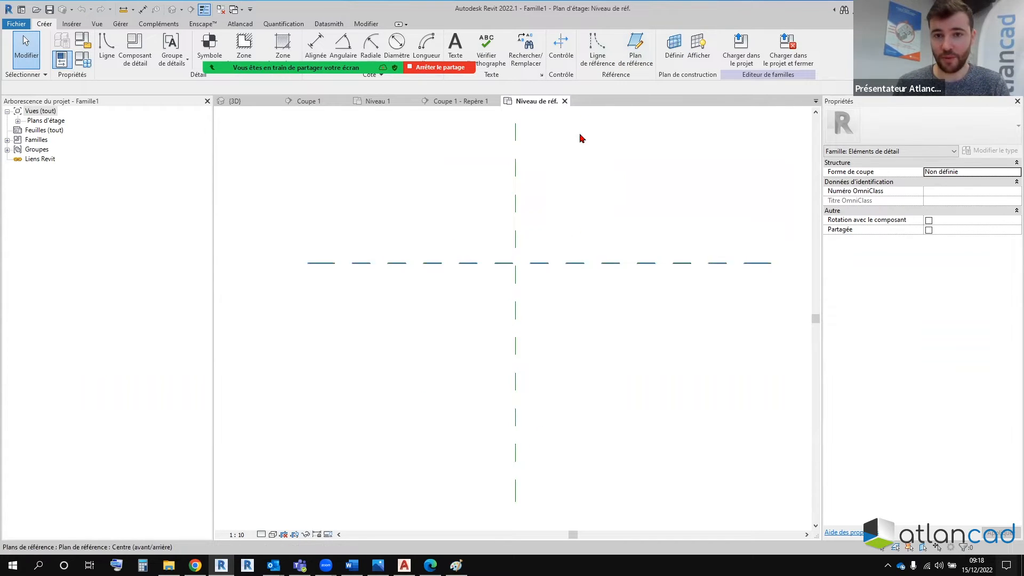
# Step: Place a vertical reference plane about 423 mm left of the centre plane and a horizontal one about 943 mm below the other
pyautogui.click(635, 45)
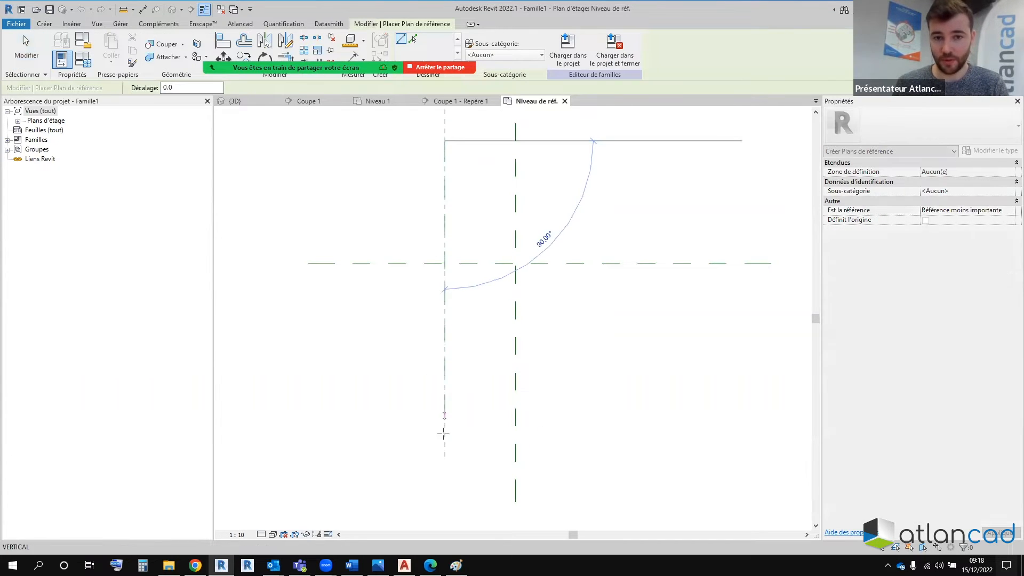
pyautogui.click(445, 457)
pyautogui.click(564, 420)
pyautogui.press('Escape')
pyautogui.press('Escape')
pyautogui.moveTo(415, 378); pyautogui.dragTo(394, 362, button='middle')
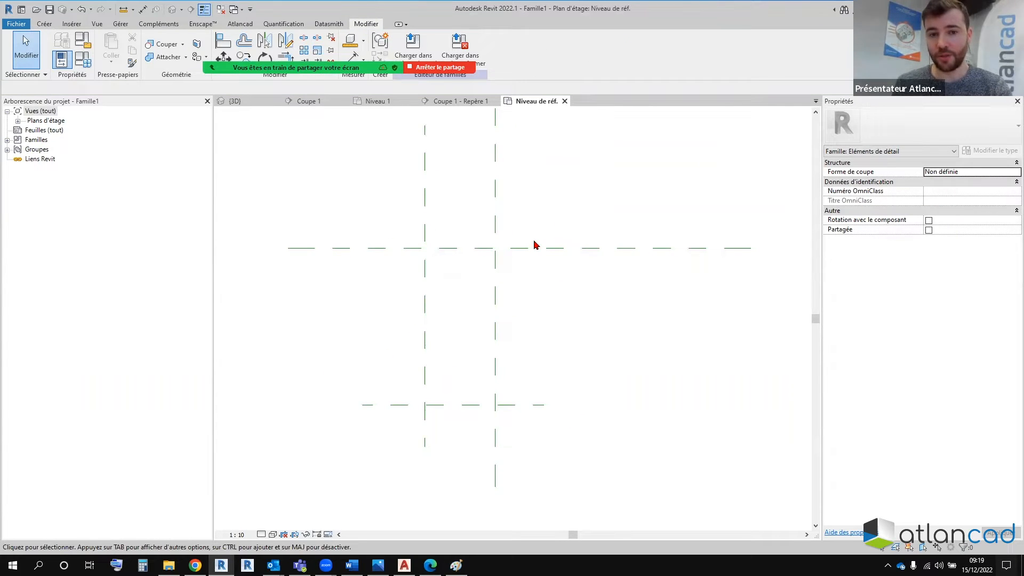
# Step: Add aligned dimensions between the two horizontal reference planes and between the two vertical reference planes
pyautogui.press('d')
pyautogui.press('i')
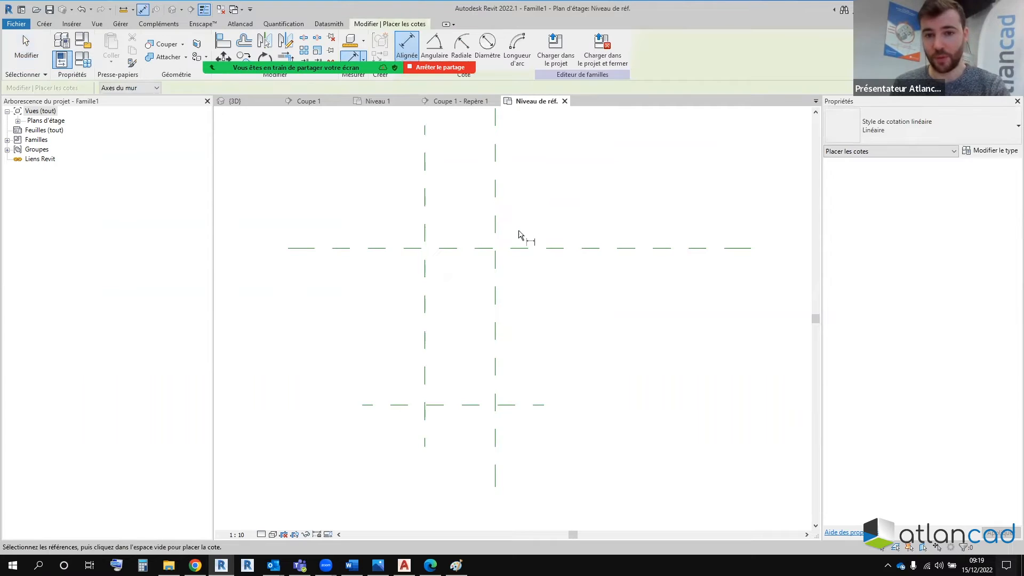
pyautogui.click(536, 248)
pyautogui.click(540, 405)
pyautogui.click(575, 370)
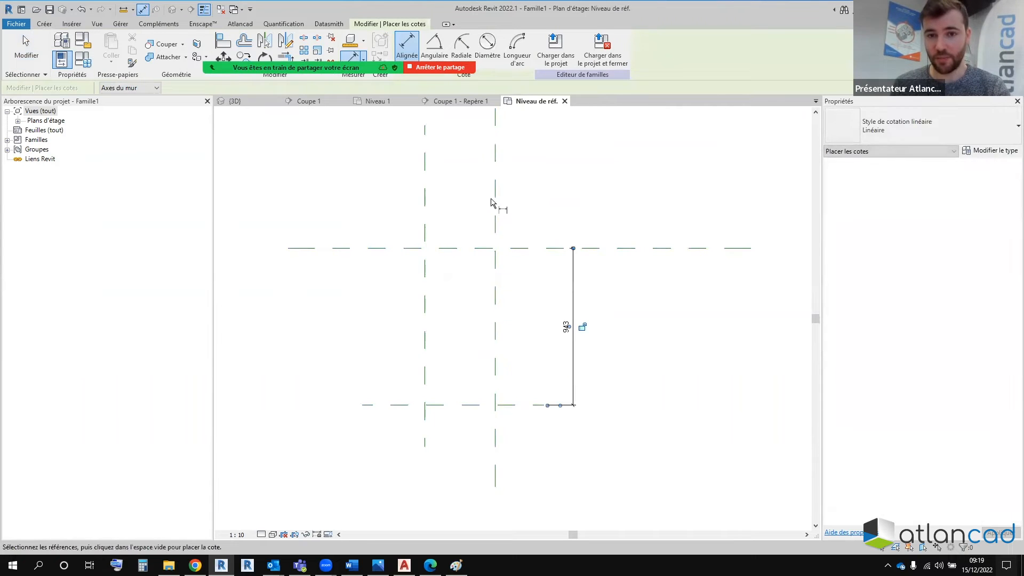
pyautogui.click(495, 213)
pyautogui.click(425, 217)
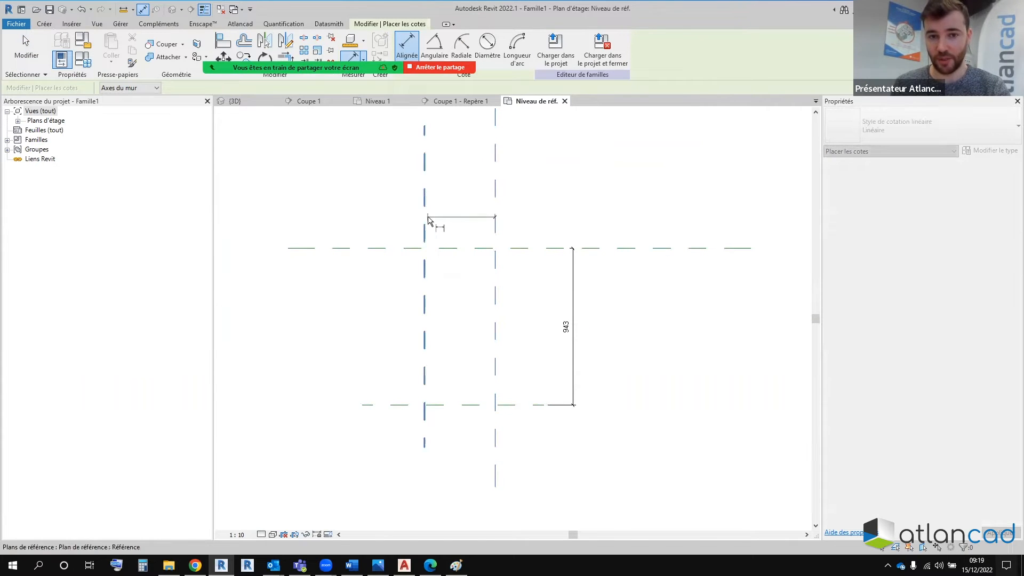
pyautogui.click(468, 206)
pyautogui.press('Escape')
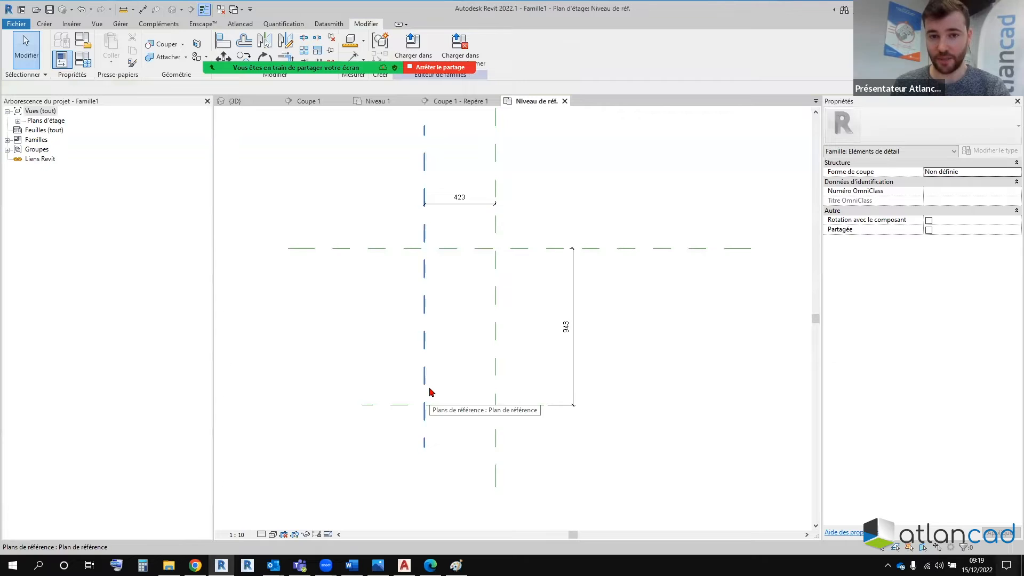
# Step: Label the horizontal dimension with a new family parameter named Largeur, set as an Occurrence parameter
pyautogui.moveTo(427, 394); pyautogui.dragTo(425, 418, button='middle')
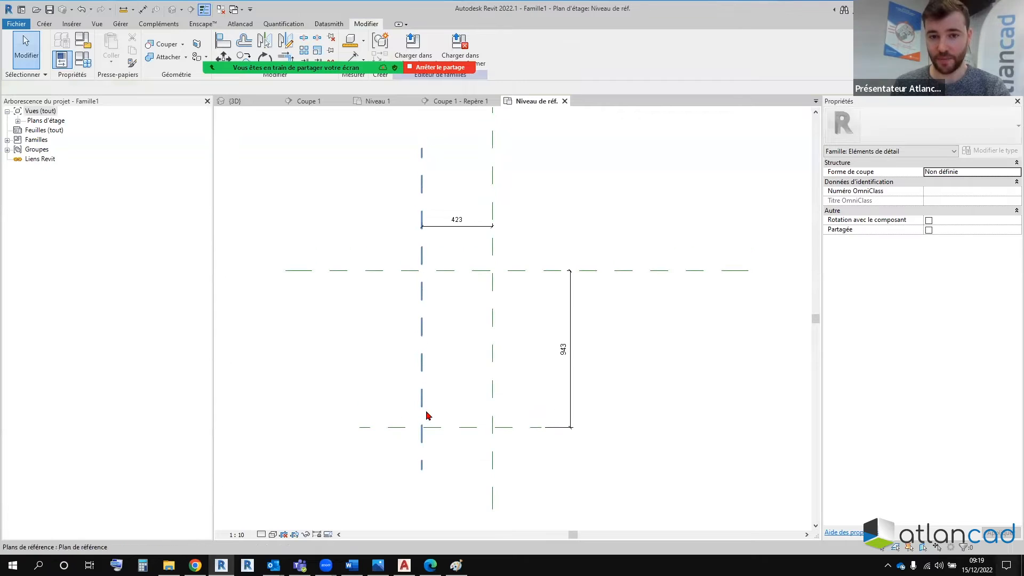
pyautogui.click(457, 228)
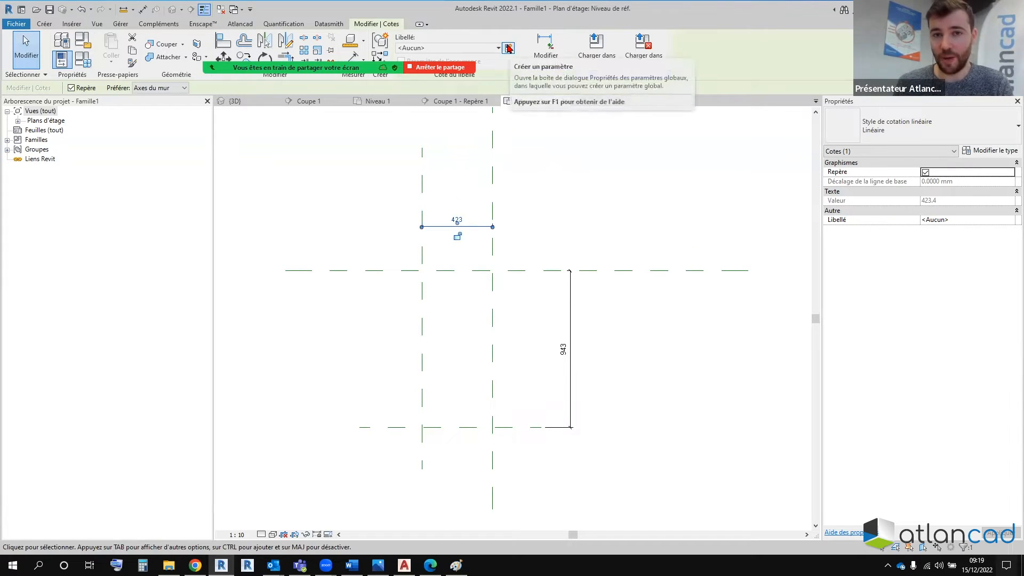
pyautogui.click(509, 48)
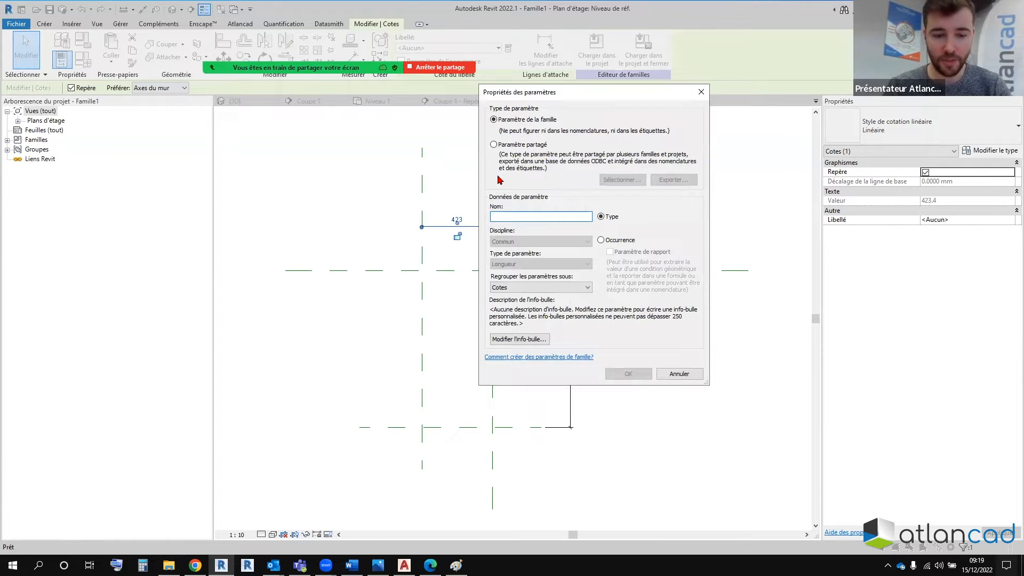
pyautogui.write('Largeur')
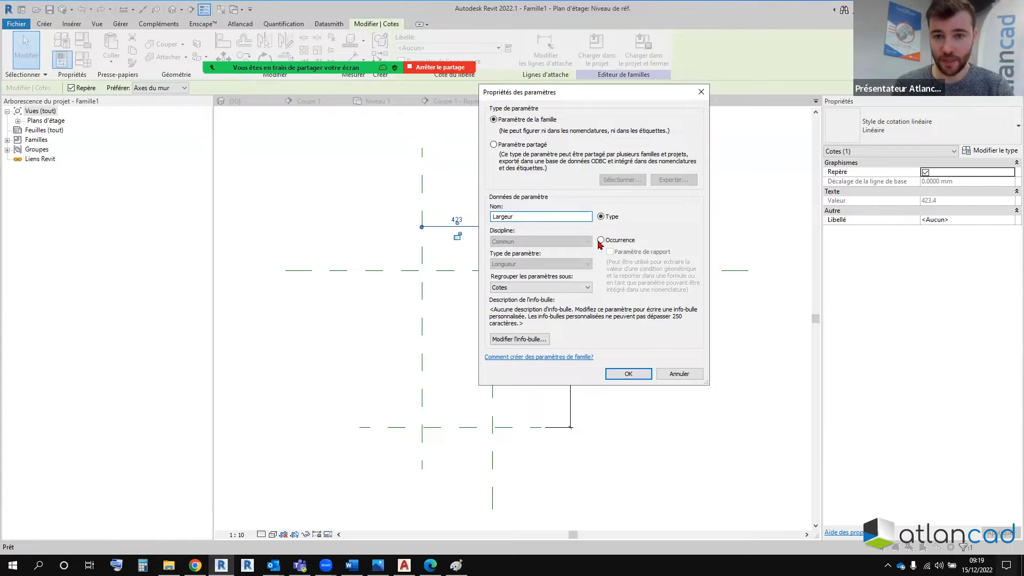
pyautogui.click(601, 241)
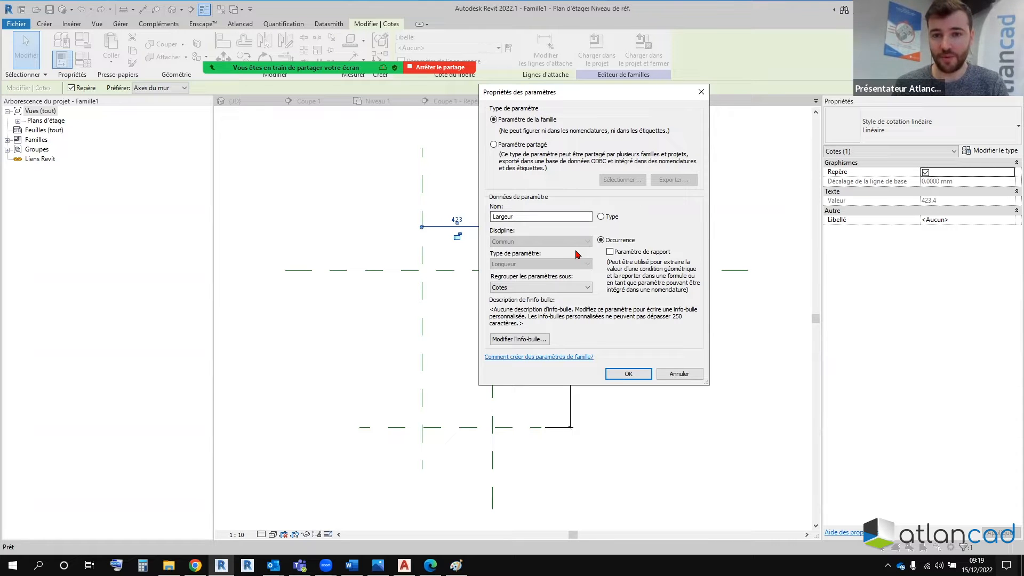
pyautogui.click(627, 374)
pyautogui.click(606, 284)
# Step: Label the vertical dimension with a new family parameter named Hauteur, set as an Occurrence parameter
pyautogui.click(570, 320)
pyautogui.click(508, 48)
pyautogui.write('Haut')
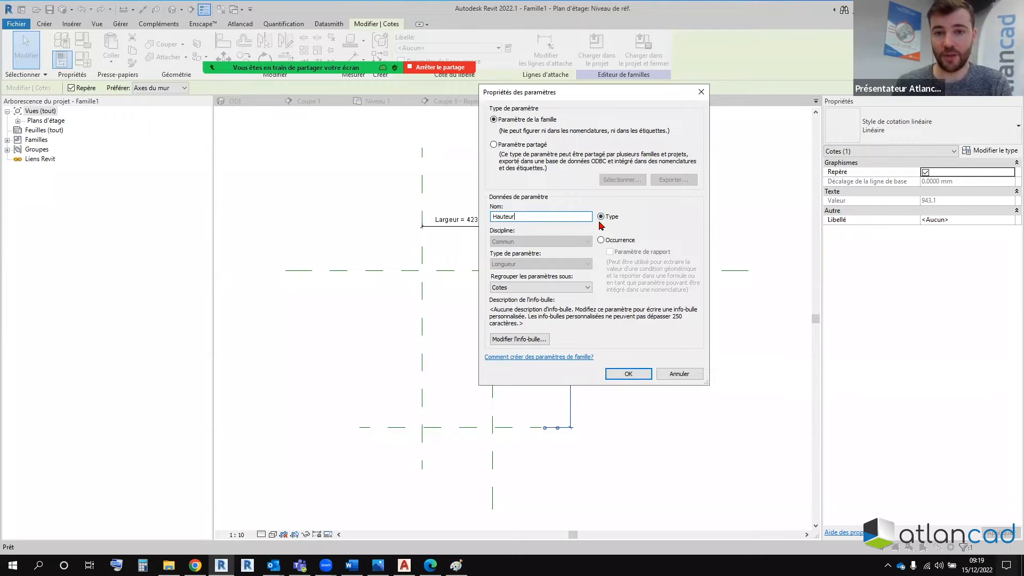
pyautogui.click(602, 240)
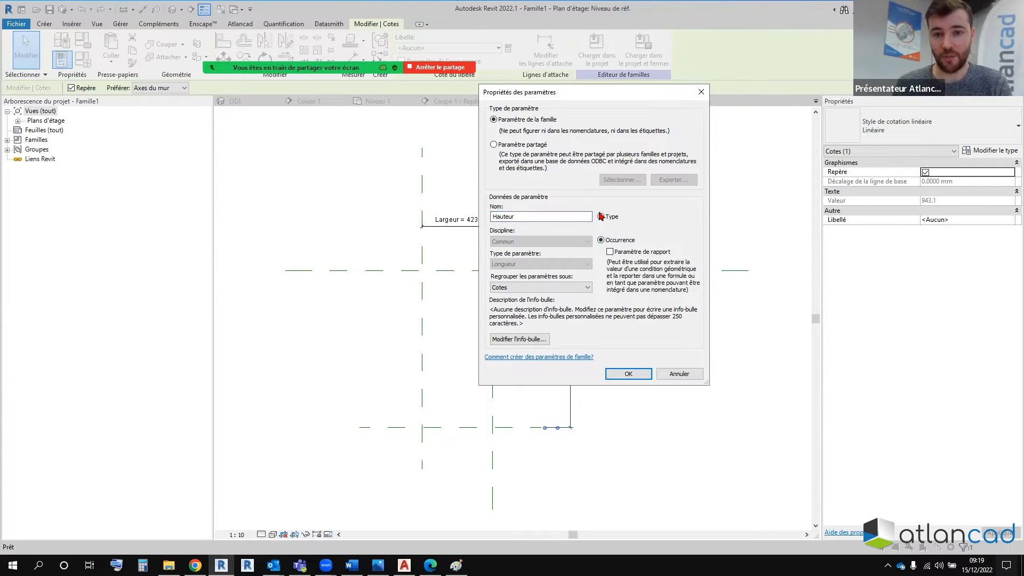
pyautogui.click(625, 373)
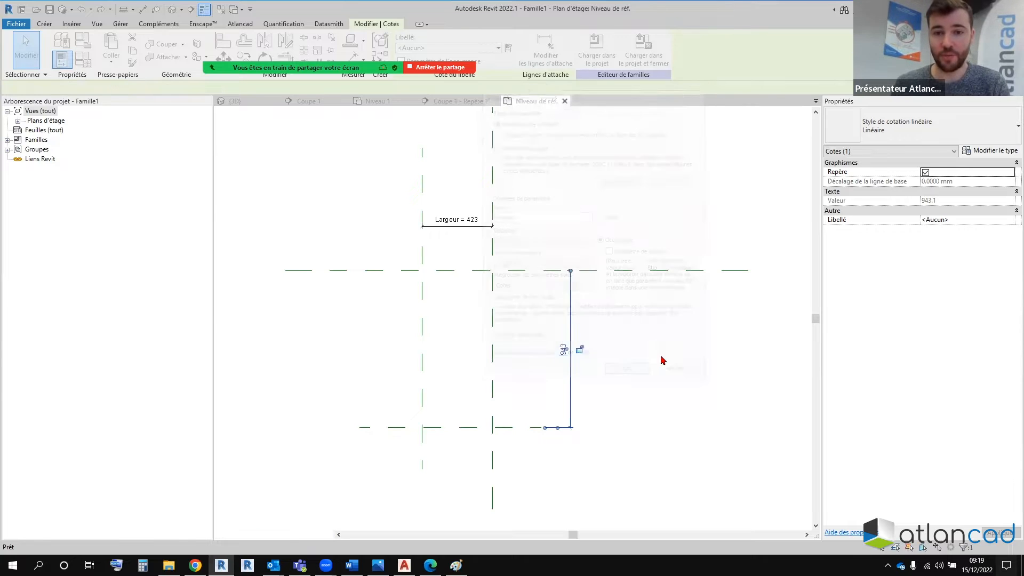
pyautogui.click(661, 359)
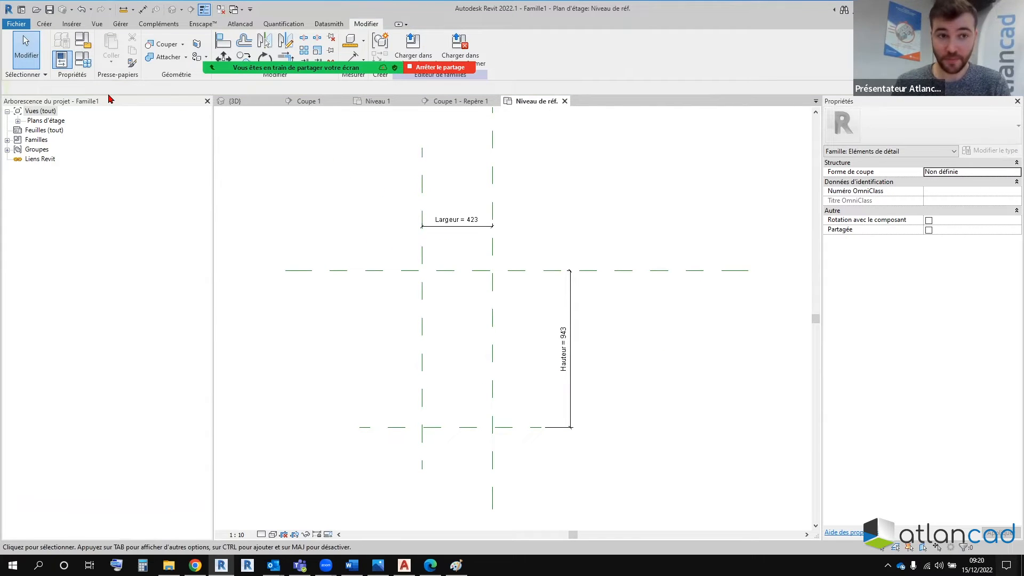
# Step: Set the default family parameter values to 250 for Hauteur and 150 for Largeur, and apply them
pyautogui.click(83, 60)
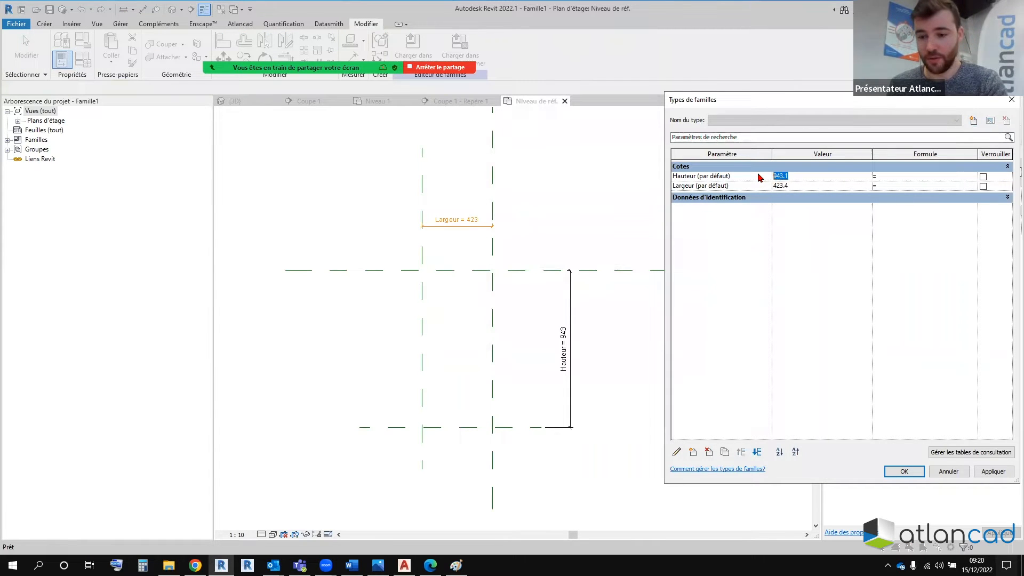
pyautogui.write('250')
pyautogui.click(811, 184)
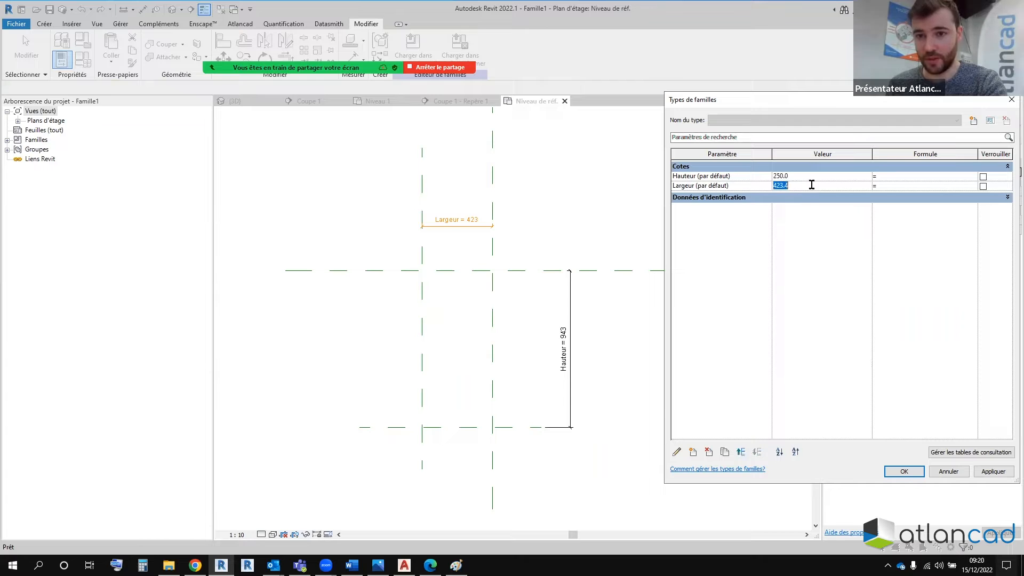
pyautogui.write('150')
pyautogui.click(993, 471)
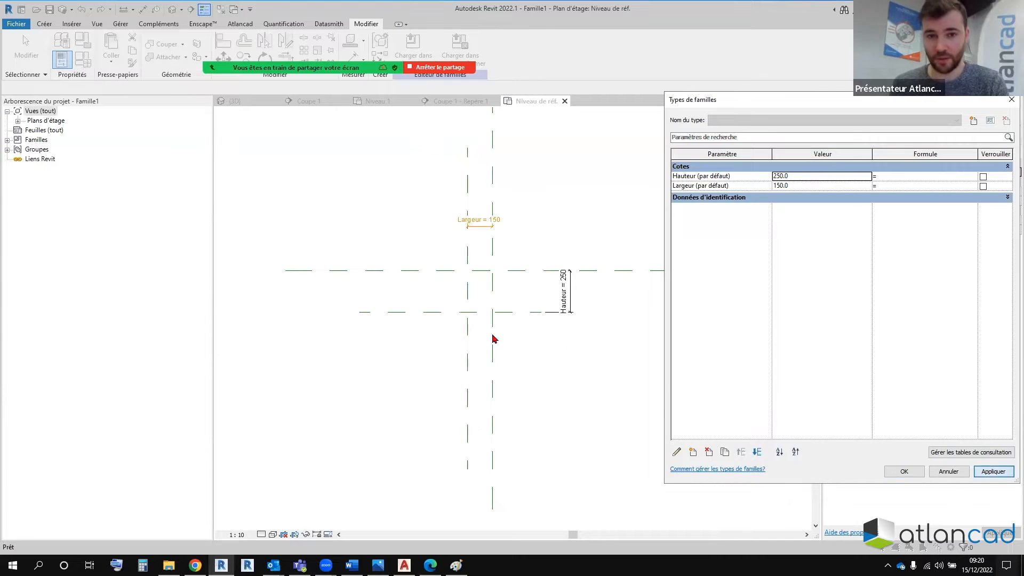
pyautogui.click(904, 472)
# Step: Set the two added reference planes, left and lower, to Référence importante
pyautogui.scroll(3, 480, 327)
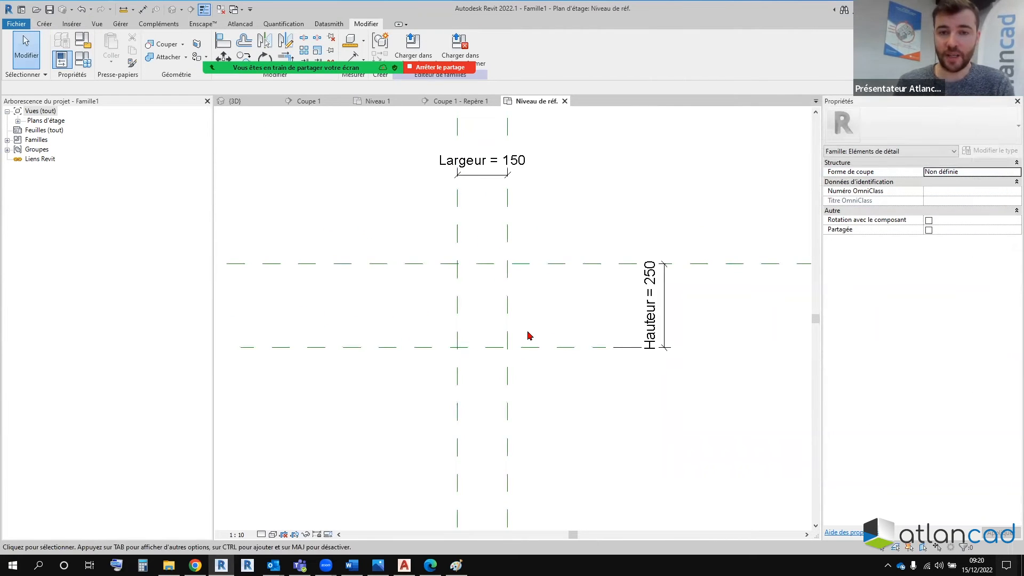
pyautogui.click(457, 299)
pyautogui.click(484, 253)
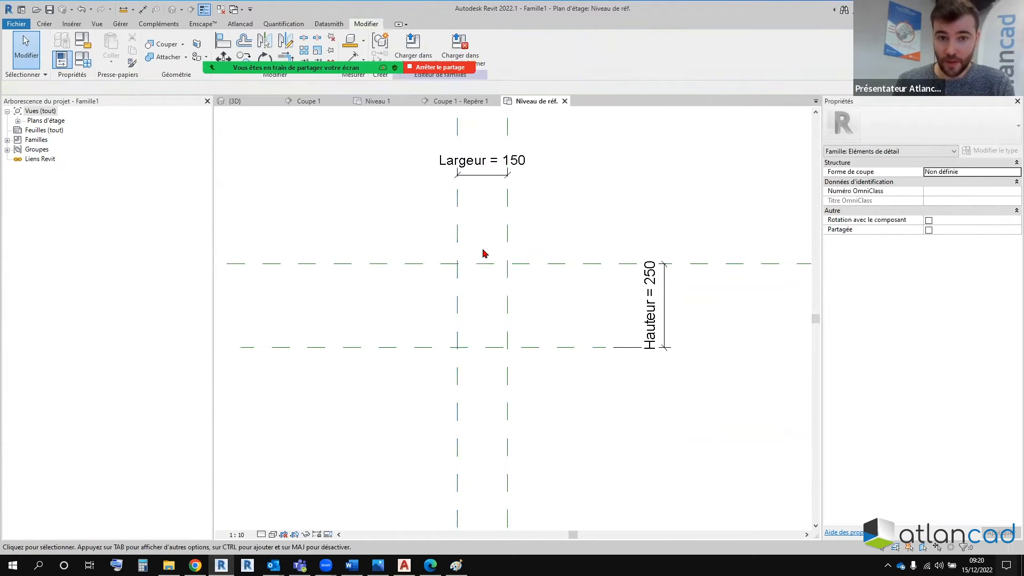
pyautogui.click(510, 359)
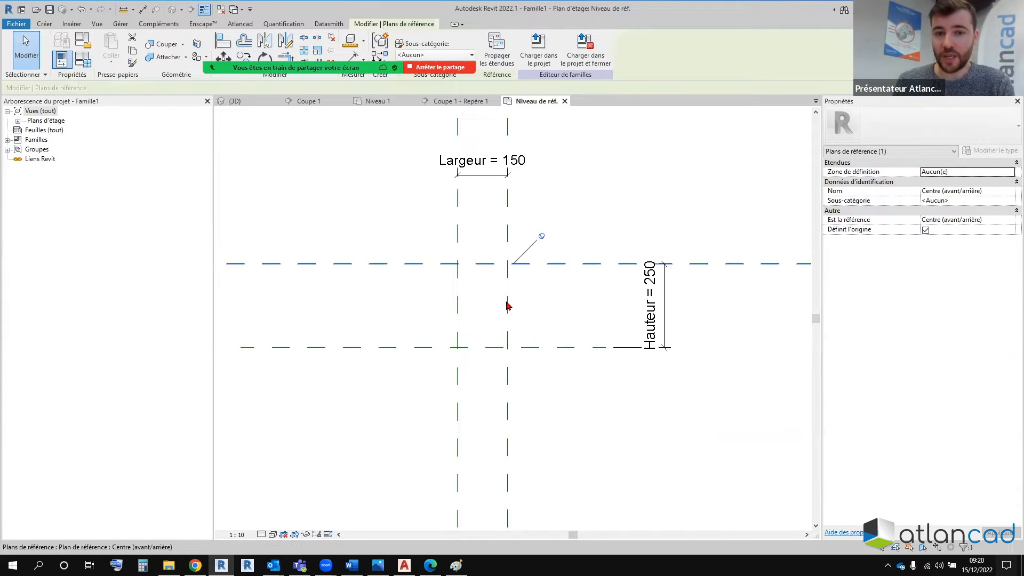
pyautogui.click(478, 395)
pyautogui.click(458, 338)
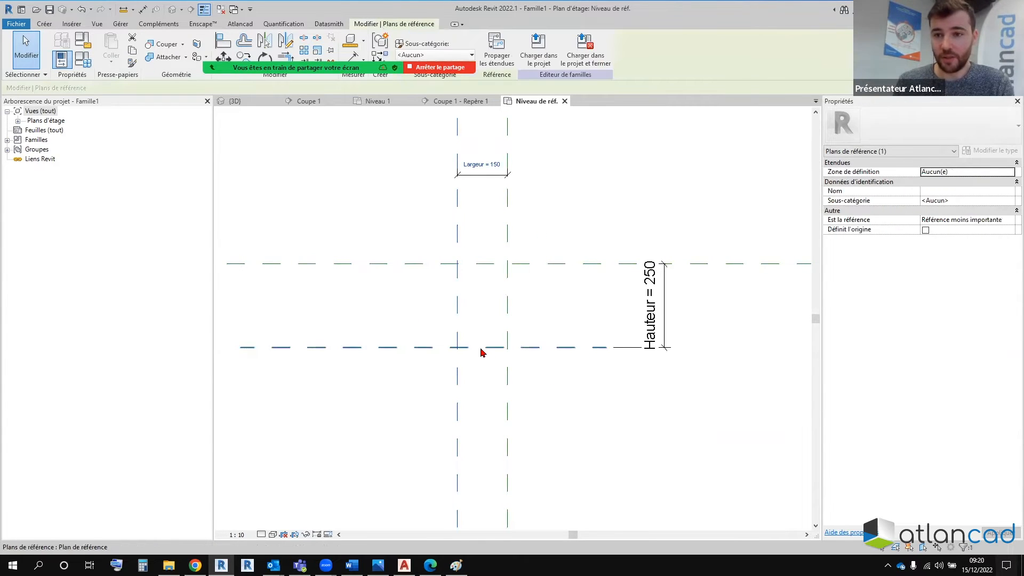
pyautogui.keyDown('ctrl'); pyautogui.click(482, 348); pyautogui.keyUp('ctrl')
pyautogui.click(1009, 220)
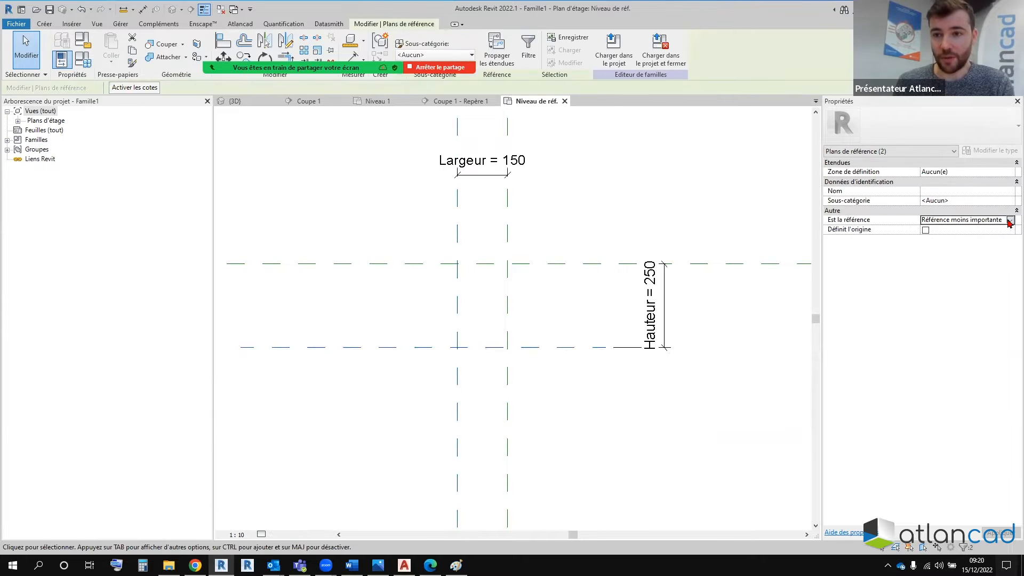
pyautogui.click(1010, 219)
pyautogui.click(955, 234)
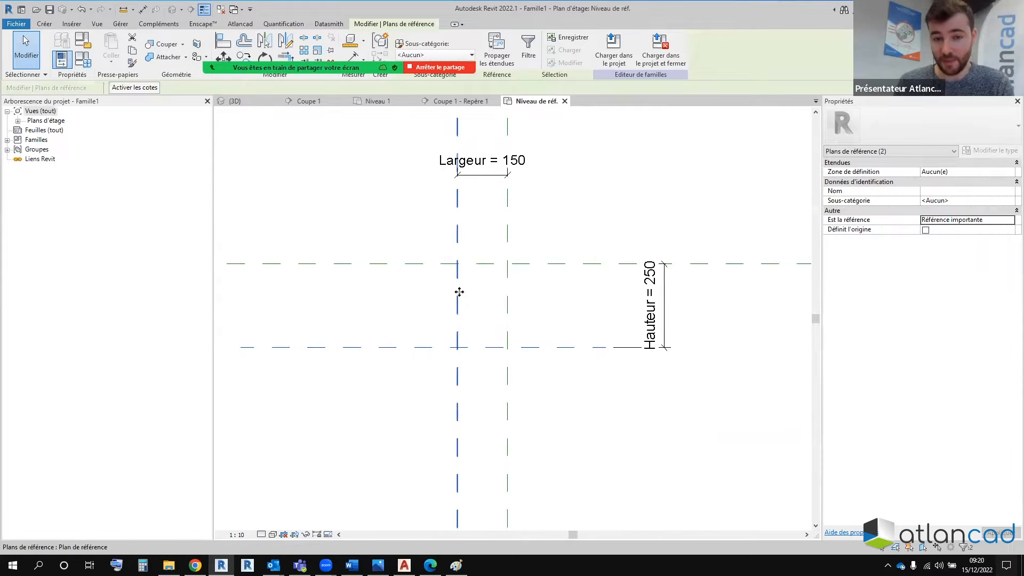
pyautogui.click(469, 385)
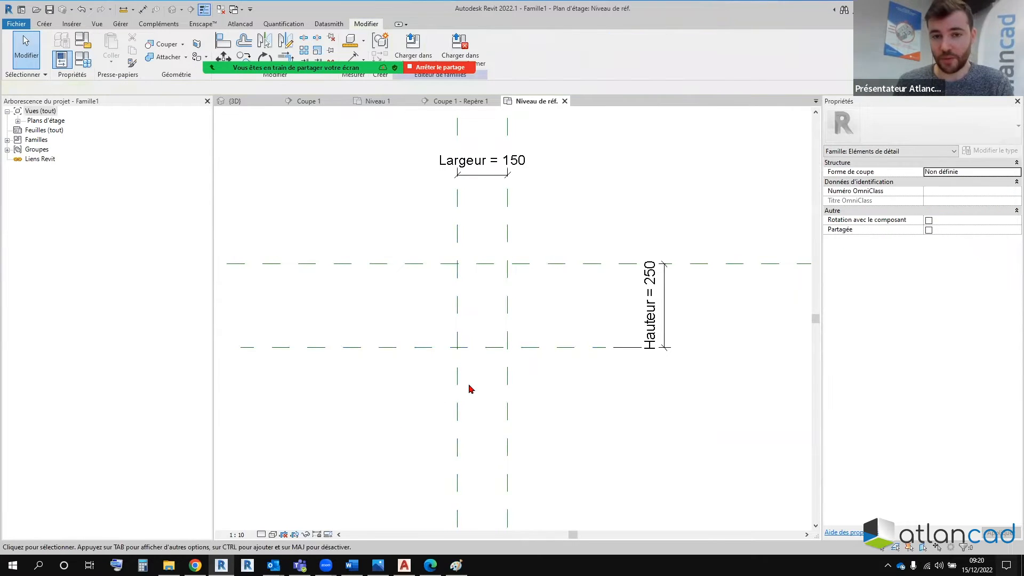
# Step: Draw a 150 by 250 mm rectangle of Eléments de détail lines between the intersections of the four reference planes
pyautogui.click(45, 25)
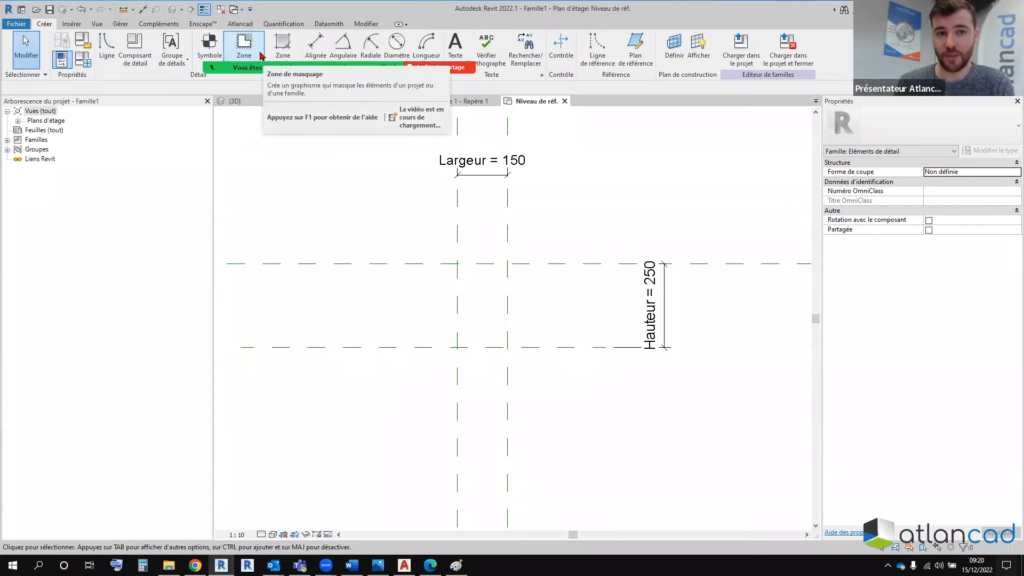
pyautogui.click(106, 45)
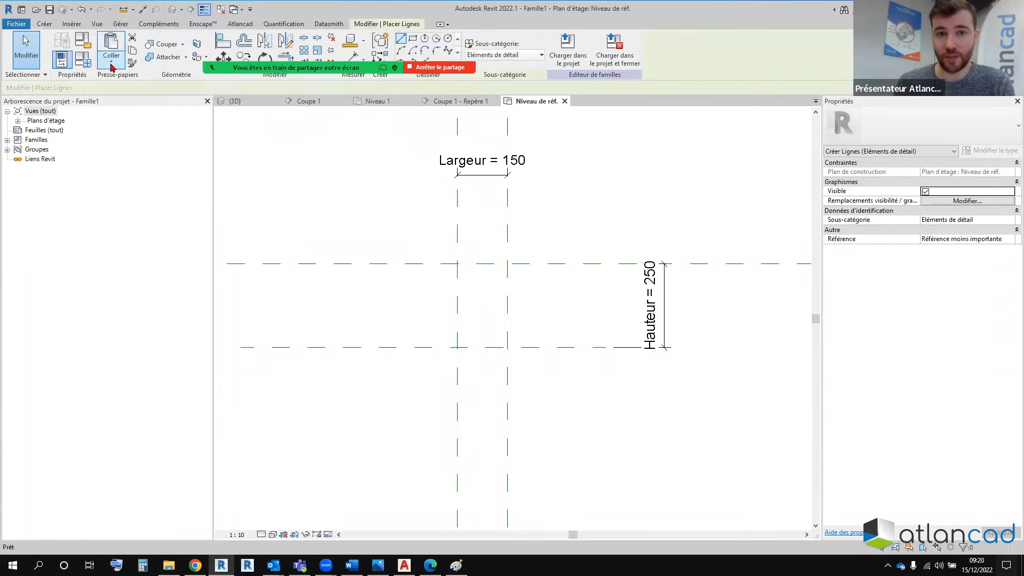
pyautogui.click(412, 38)
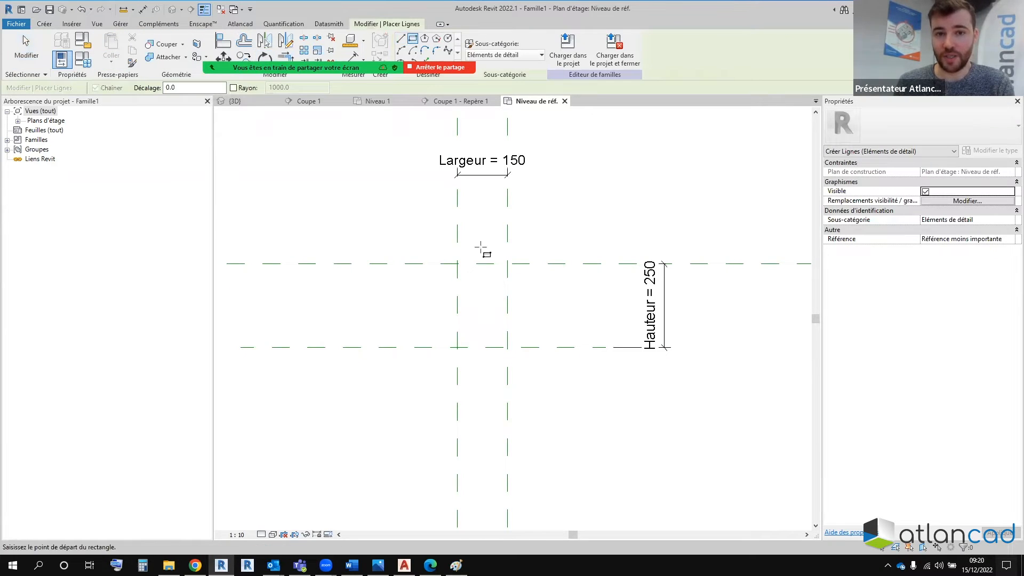
pyautogui.click(457, 263)
pyautogui.click(507, 346)
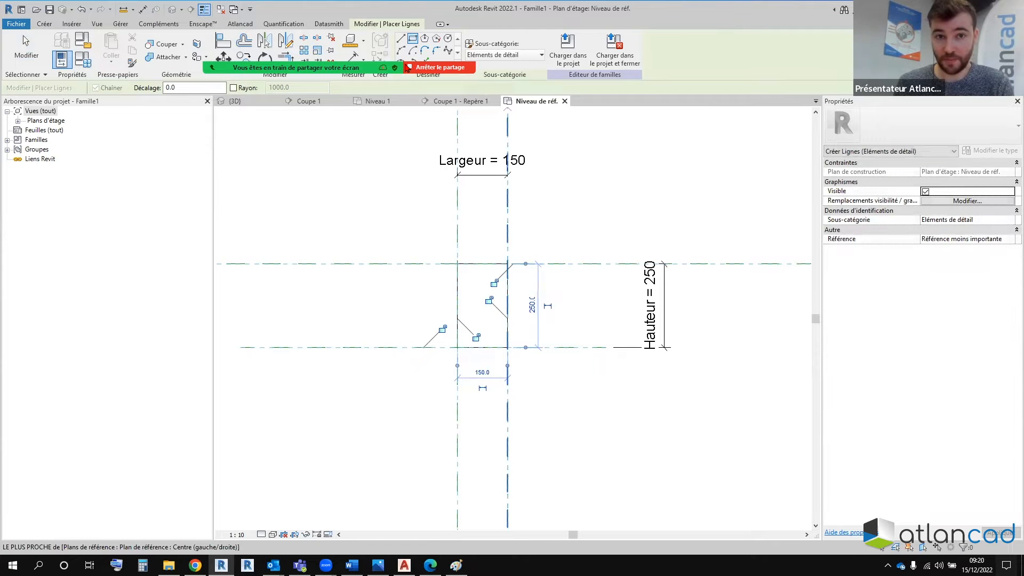
# Step: Draw two diagonal lines joining the opposite corners of the rectangle to form a cross
pyautogui.click(400, 38)
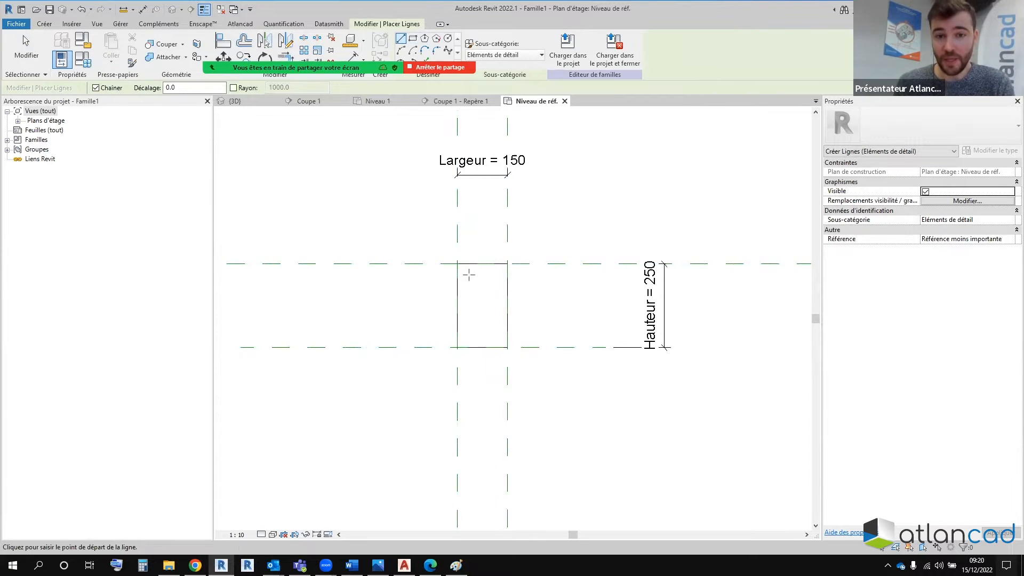
pyautogui.click(457, 263)
pyautogui.click(508, 347)
pyautogui.click(508, 264)
pyautogui.click(457, 348)
pyautogui.press('Escape')
pyautogui.press('Escape')
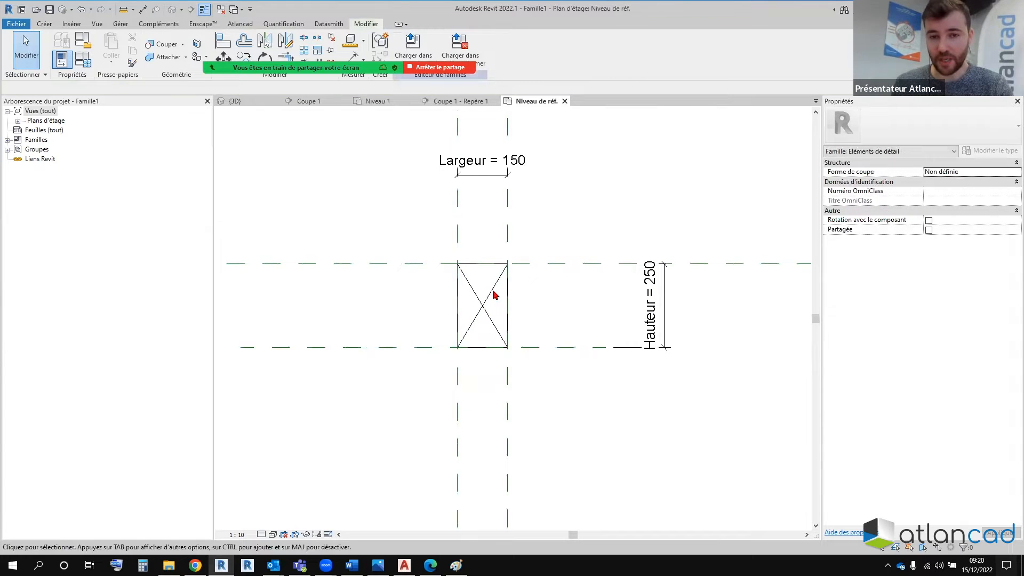
# Step: Turn on the automatic sketch dimensions in the visibility settings of the Niveau de réf. view
pyautogui.press('g')
pyautogui.click(513, 39)
pyautogui.click(448, 115)
pyautogui.click(792, 527)
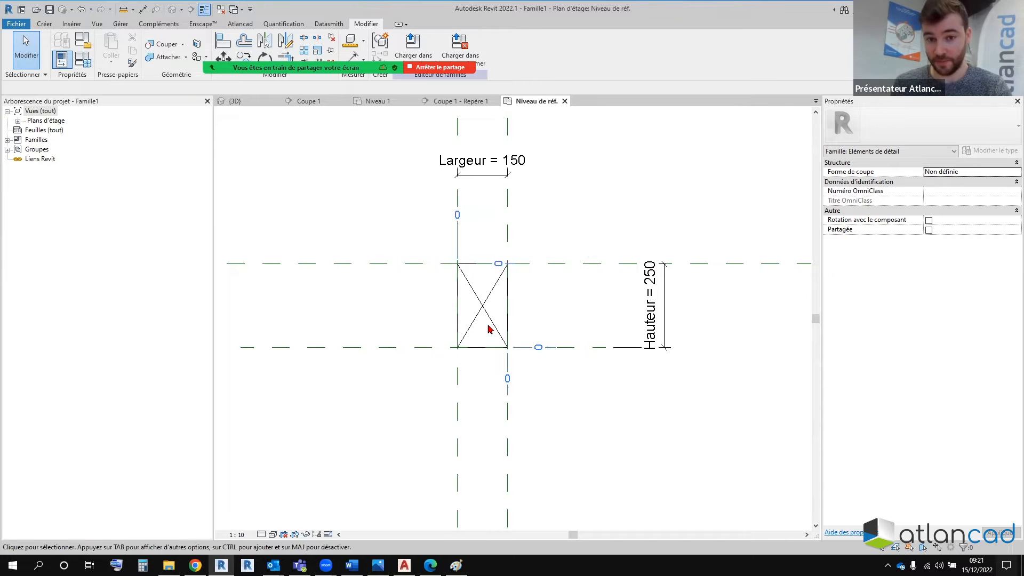
pyautogui.scroll(1, 530, 306)
pyautogui.click(448, 407)
pyautogui.click(589, 238)
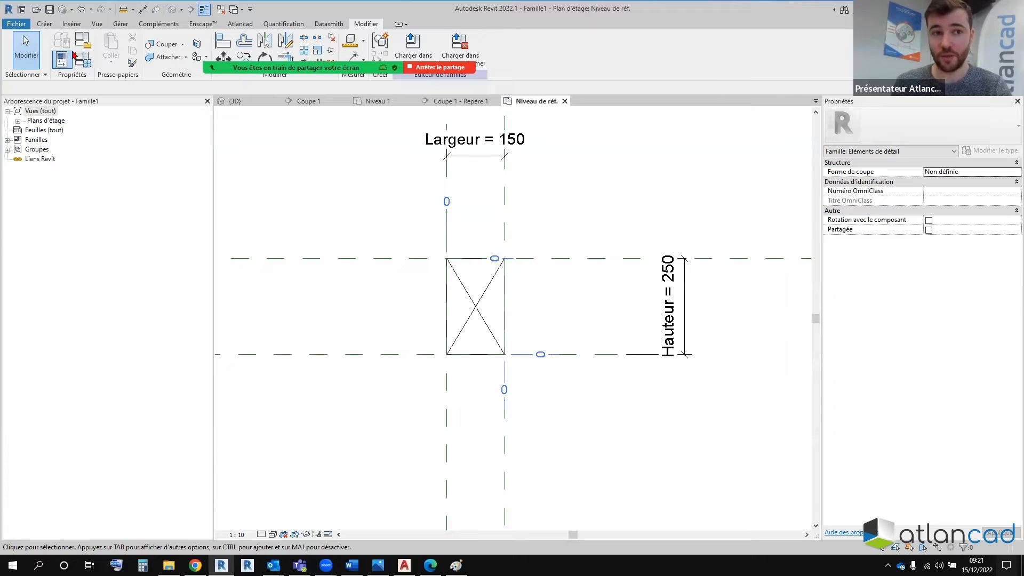
# Step: Create a rectangular masking region of 150 by 250 mm over the crossed rectangle, corner to corner, and finish its sketch
pyautogui.click(45, 25)
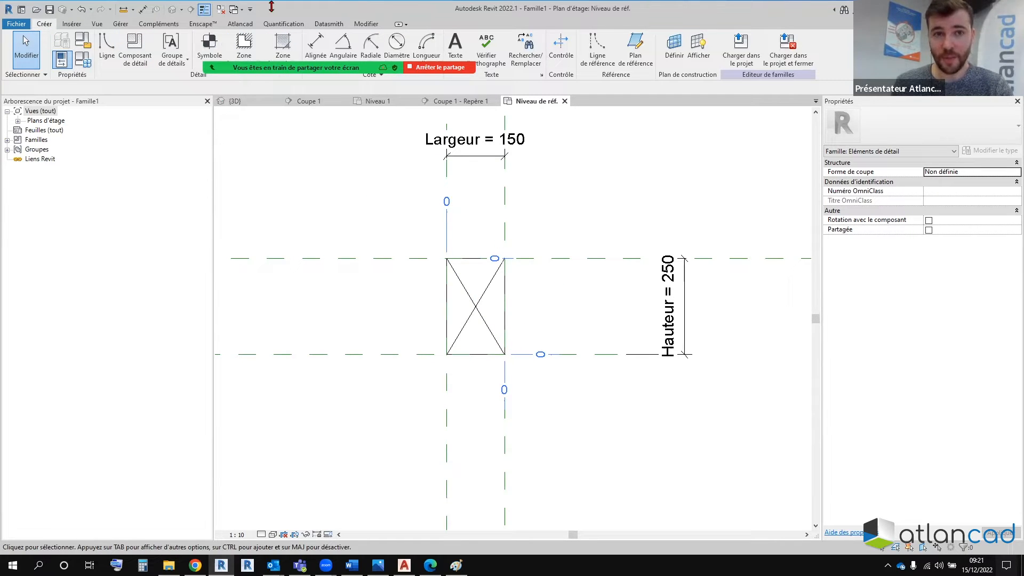
pyautogui.click(244, 47)
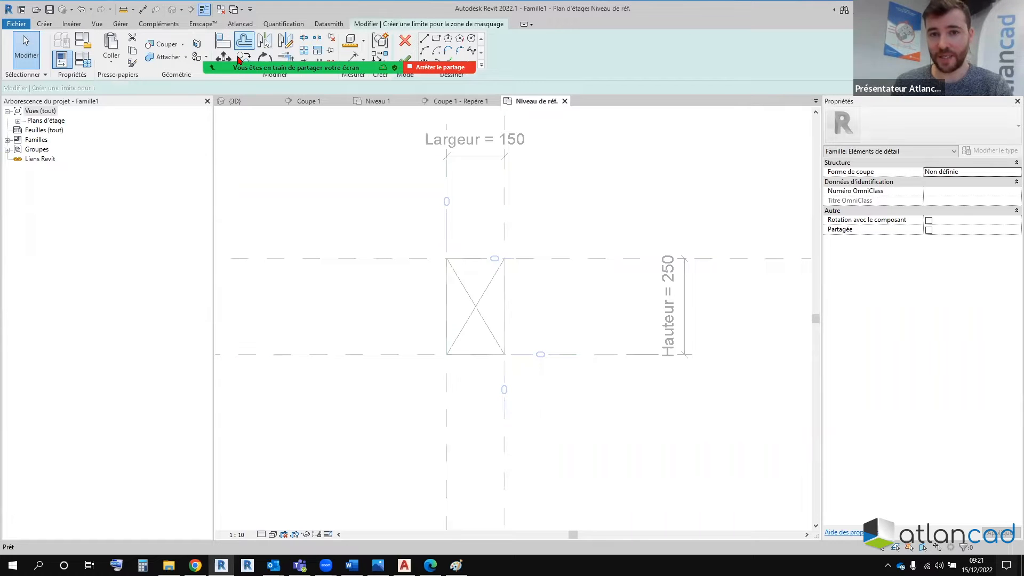
pyautogui.click(437, 38)
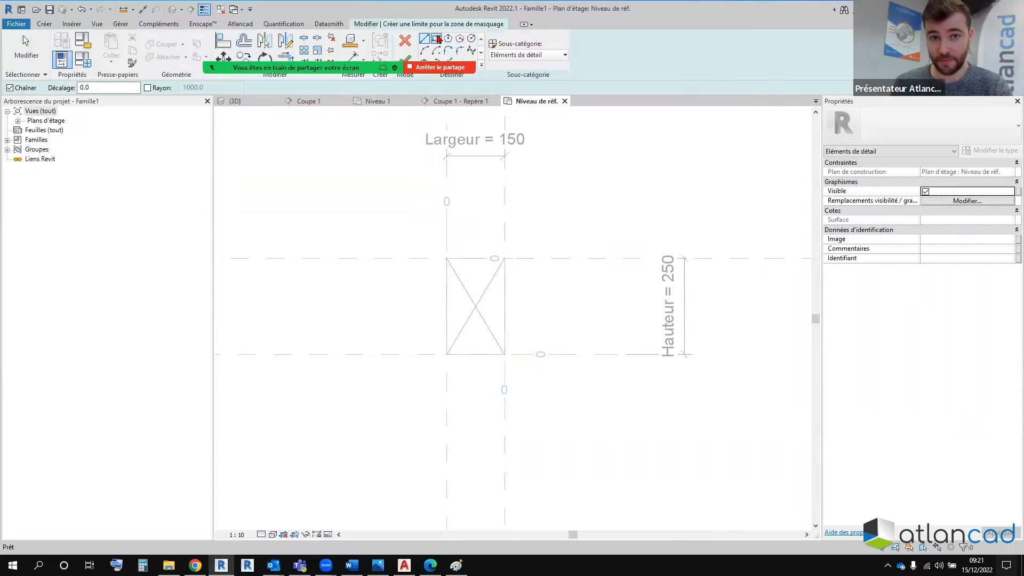
pyautogui.click(448, 257)
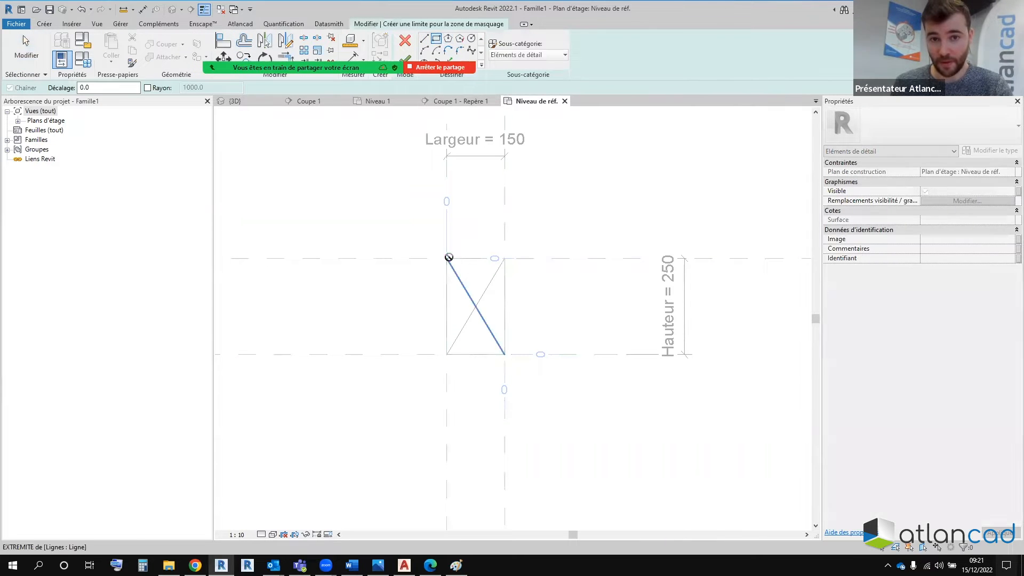
pyautogui.click(504, 354)
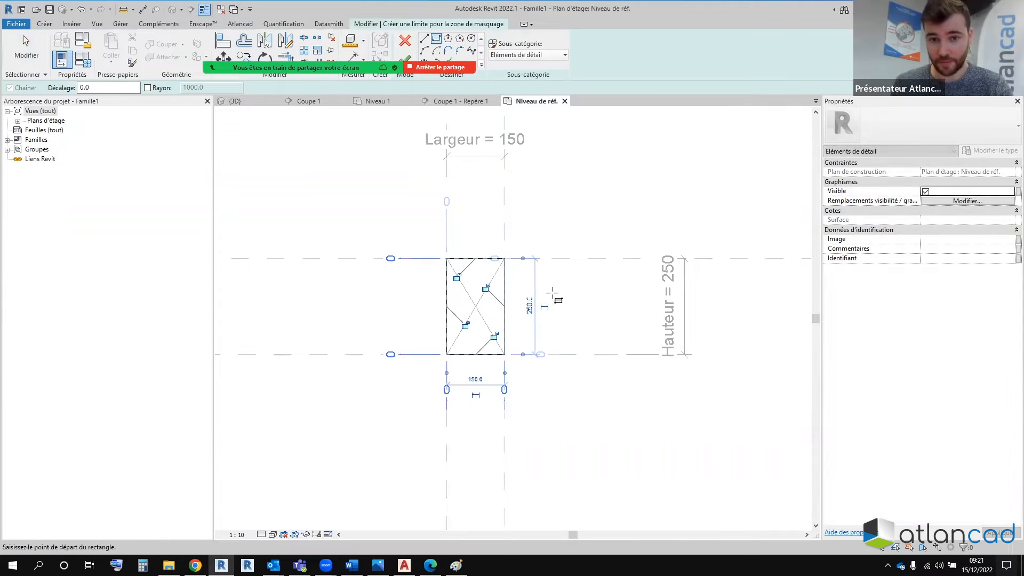
pyautogui.click(405, 57)
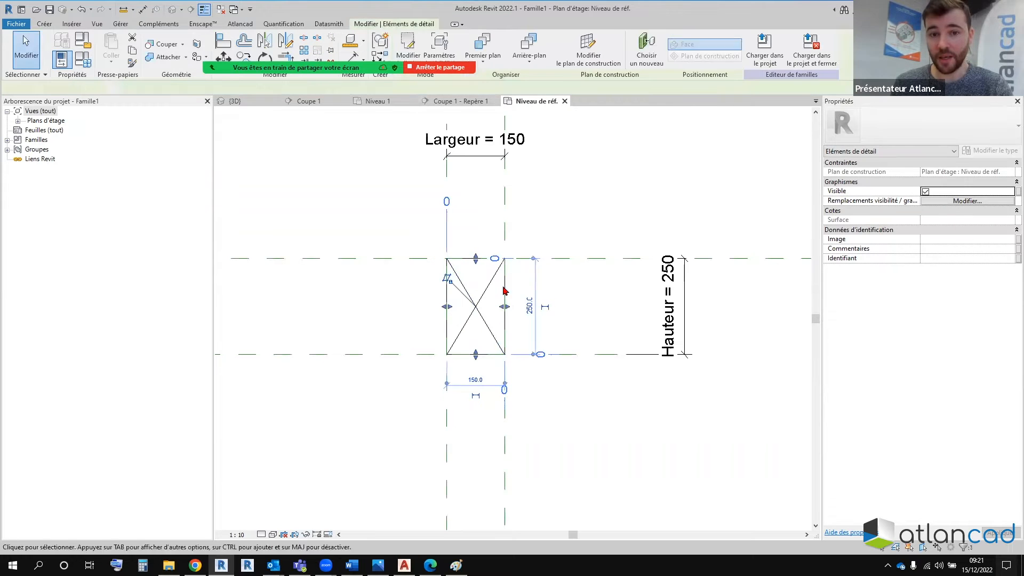
# Step: Send the masking region to the background behind the detail lines and deselect it
pyautogui.click(529, 56)
pyautogui.click(545, 82)
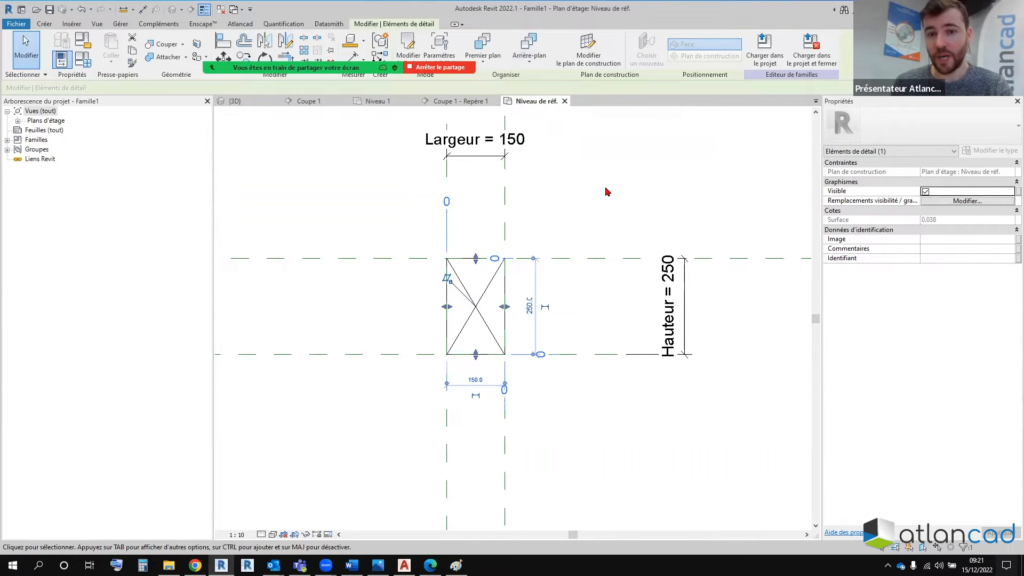
pyautogui.click(565, 209)
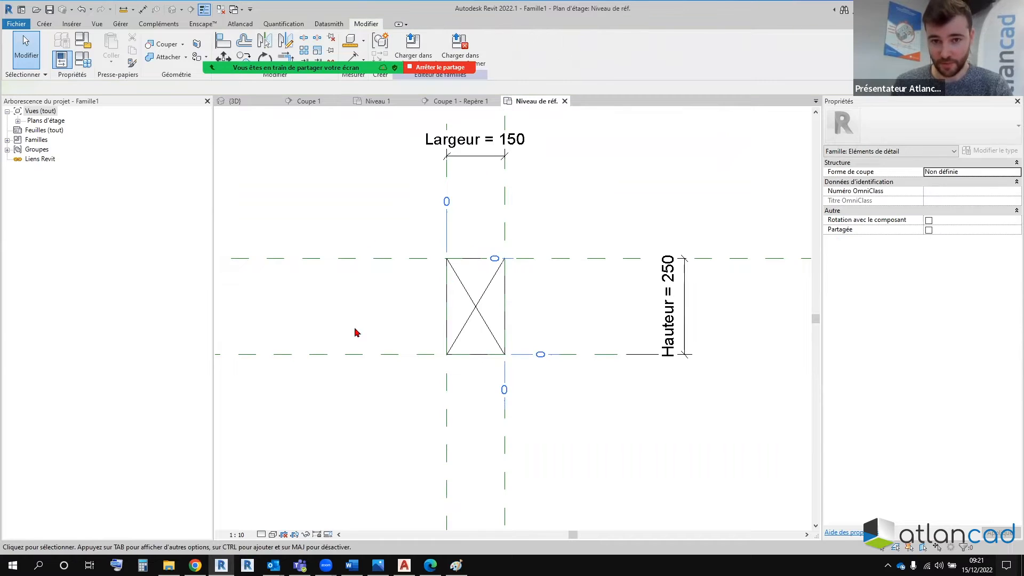
# Step: Set the default family parameter values to 300 for Hauteur and 100 for Largeur, and apply them
pyautogui.scroll(1, 422, 364)
pyautogui.moveTo(422, 363); pyautogui.dragTo(420, 415, button='middle')
pyautogui.scroll(-1, 422, 412)
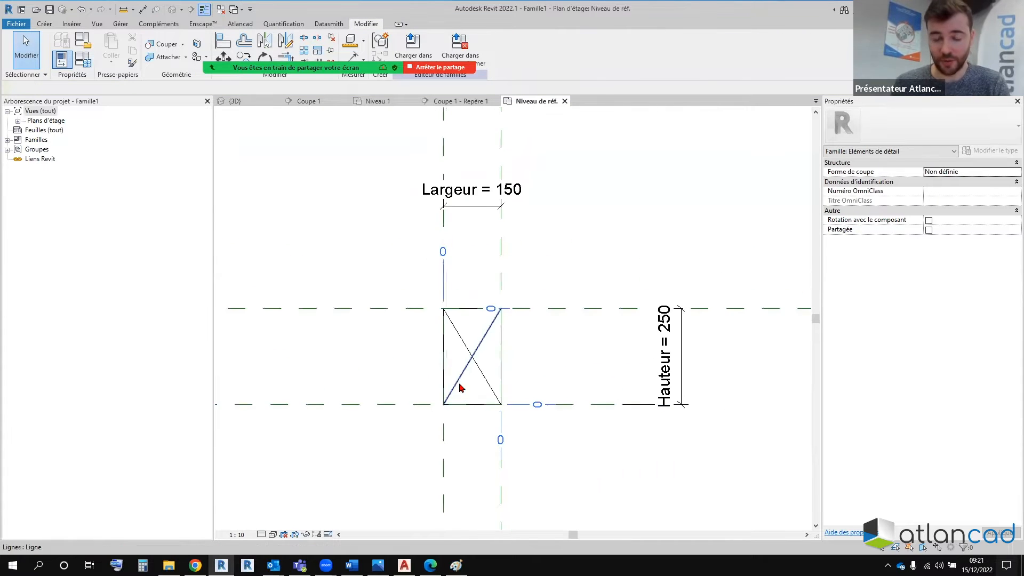
pyautogui.moveTo(459, 386); pyautogui.dragTo(451, 347, button='middle')
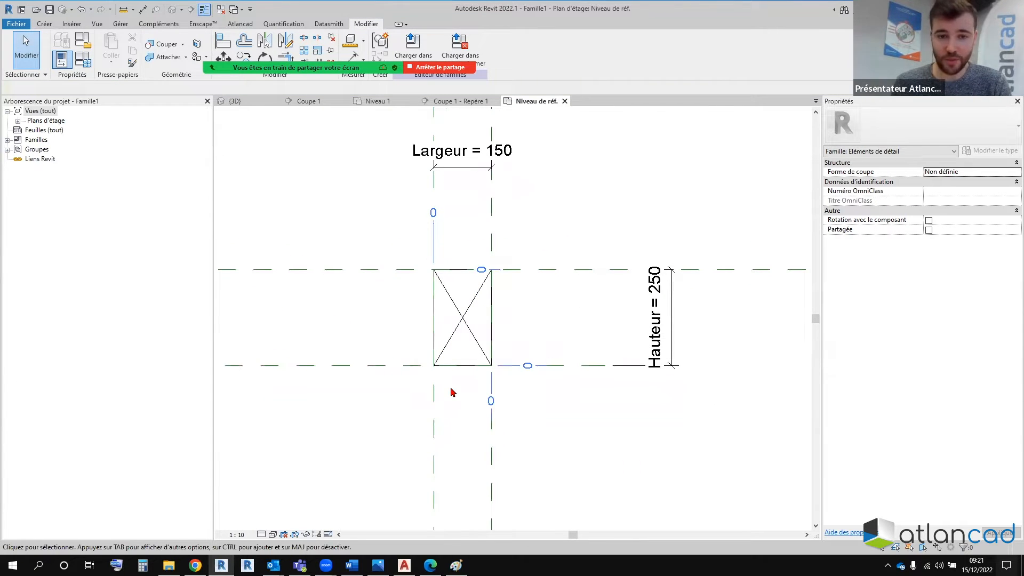
pyautogui.click(84, 58)
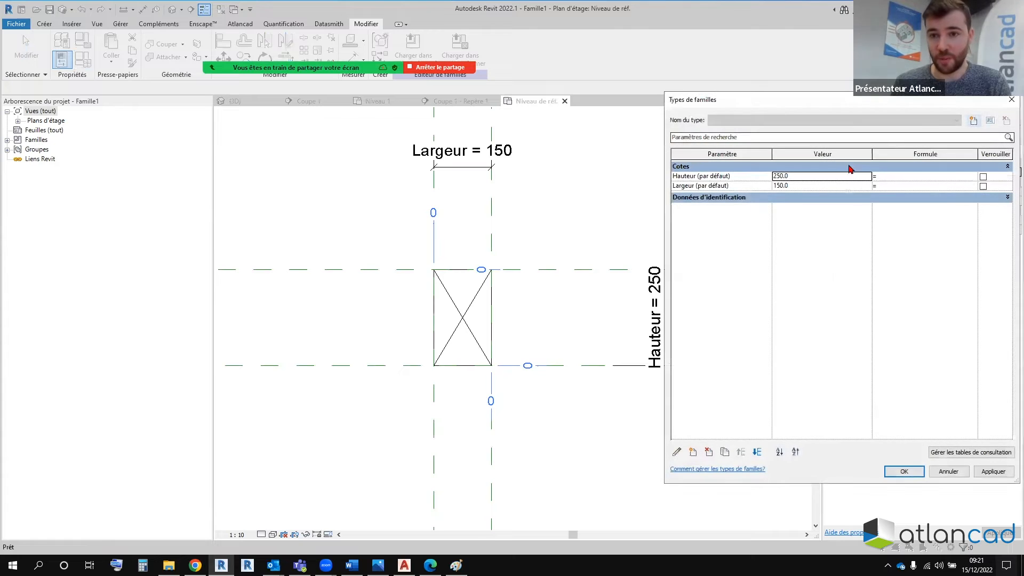
pyautogui.write('300')
pyautogui.click(838, 185)
pyautogui.write('100')
pyautogui.click(995, 472)
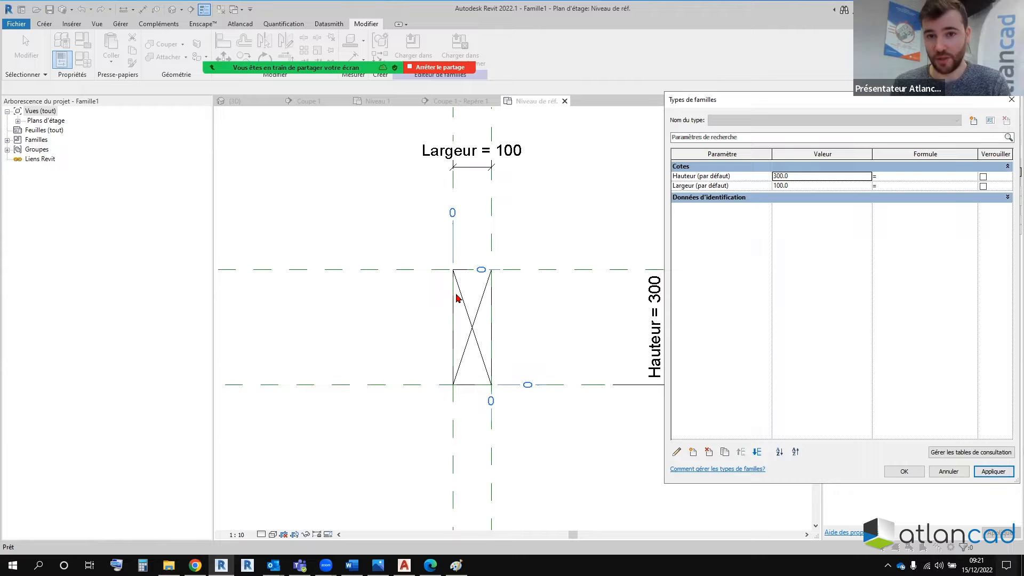
pyautogui.click(905, 472)
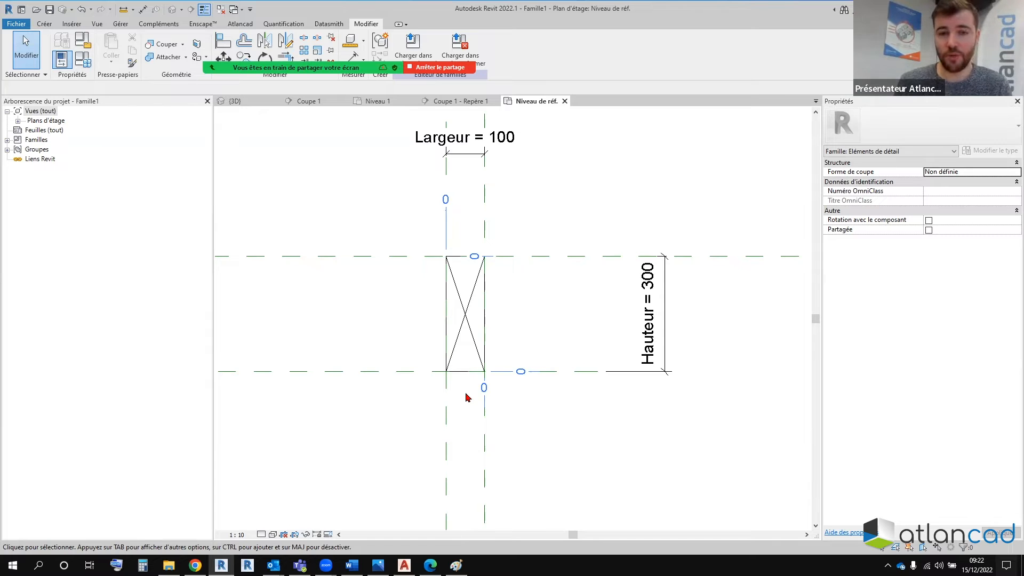
# Step: Delete all materials from the family and purge its unused elements
pyautogui.click(121, 24)
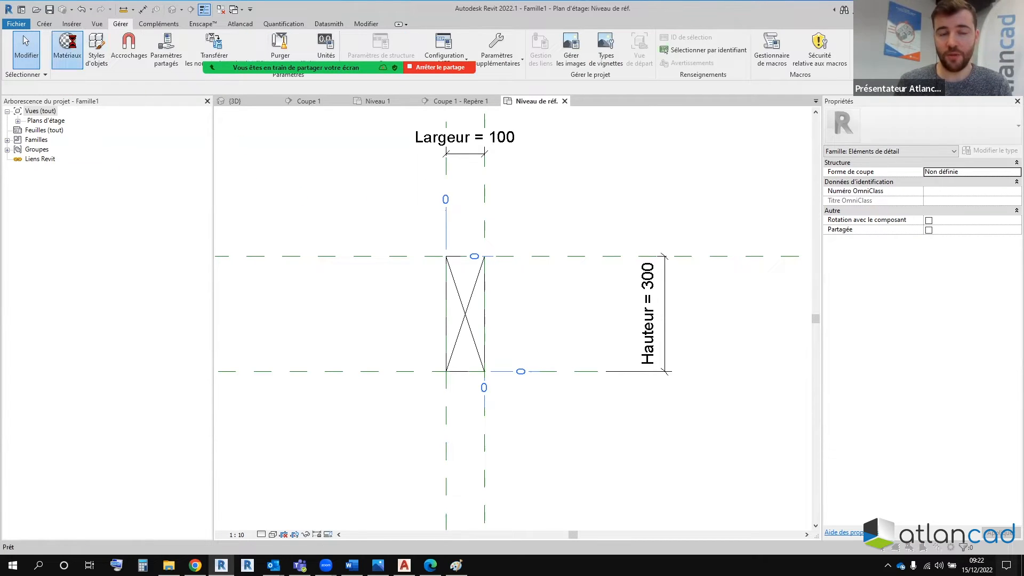
pyautogui.click(67, 47)
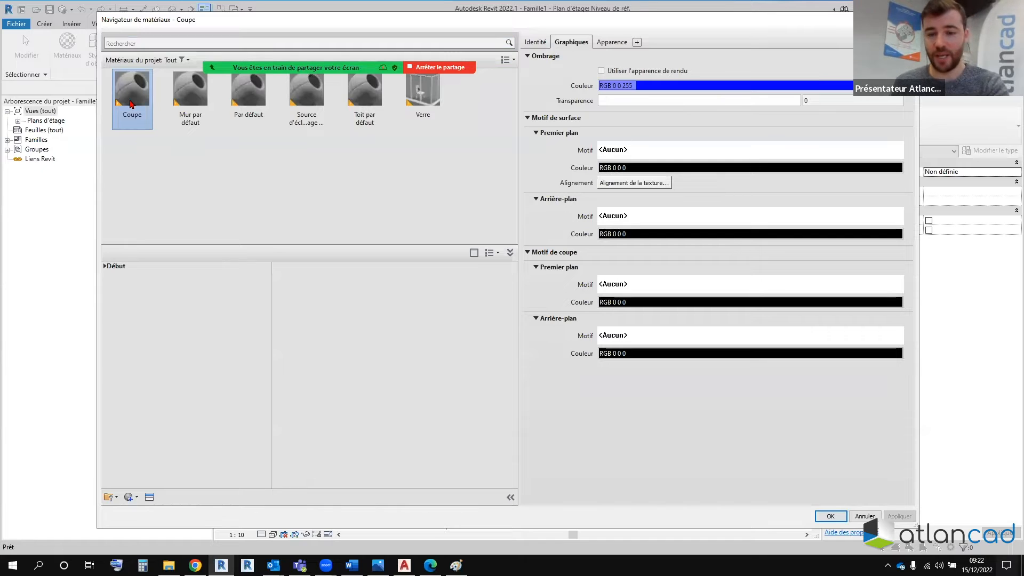
pyautogui.press('Delete')
pyautogui.press('Delete')
pyautogui.press('Delete')
pyautogui.press('Delete')
pyautogui.press('Delete')
pyautogui.press('Delete')
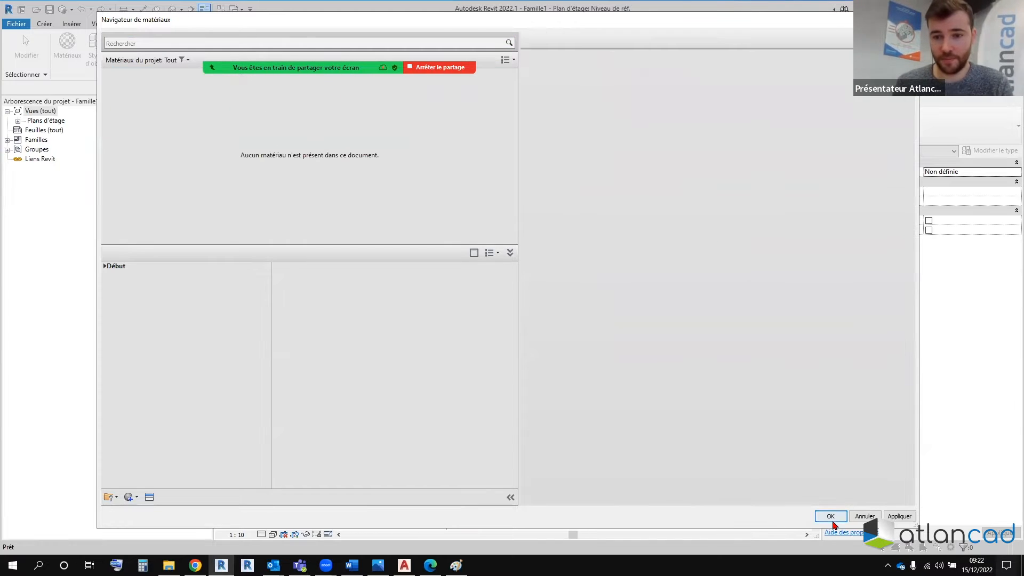
pyautogui.click(832, 519)
pyautogui.click(280, 46)
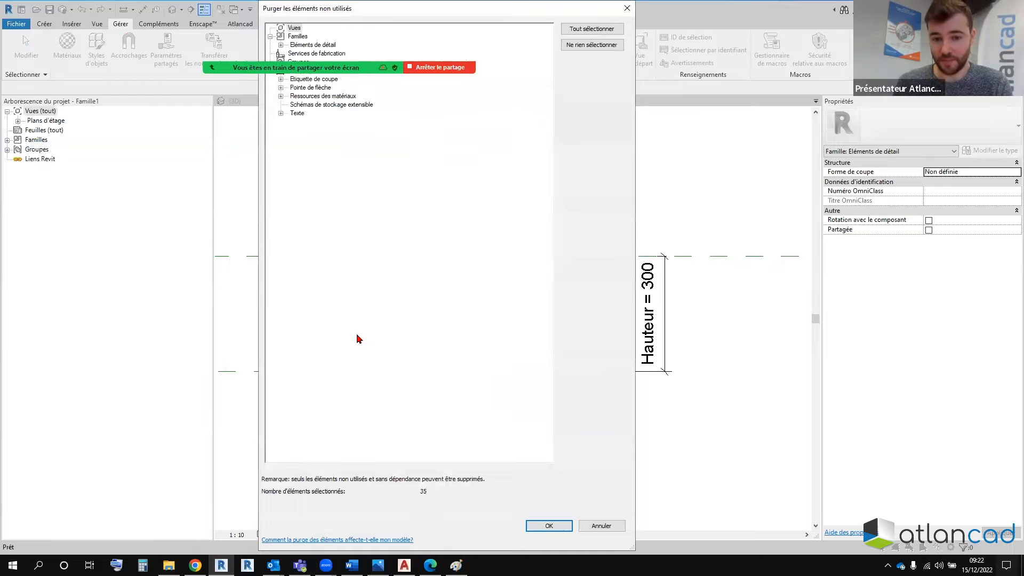
pyautogui.click(544, 529)
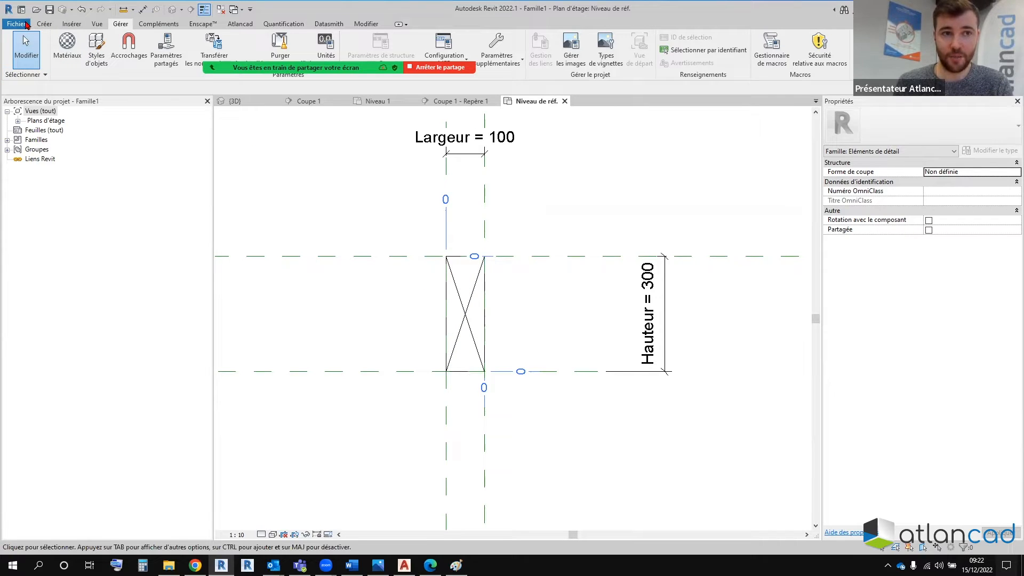
# Step: Save the family on the Bureau as "Ossature bois - symbole détail"
pyautogui.click(25, 23)
pyautogui.moveTo(67, 150)
pyautogui.click(123, 152)
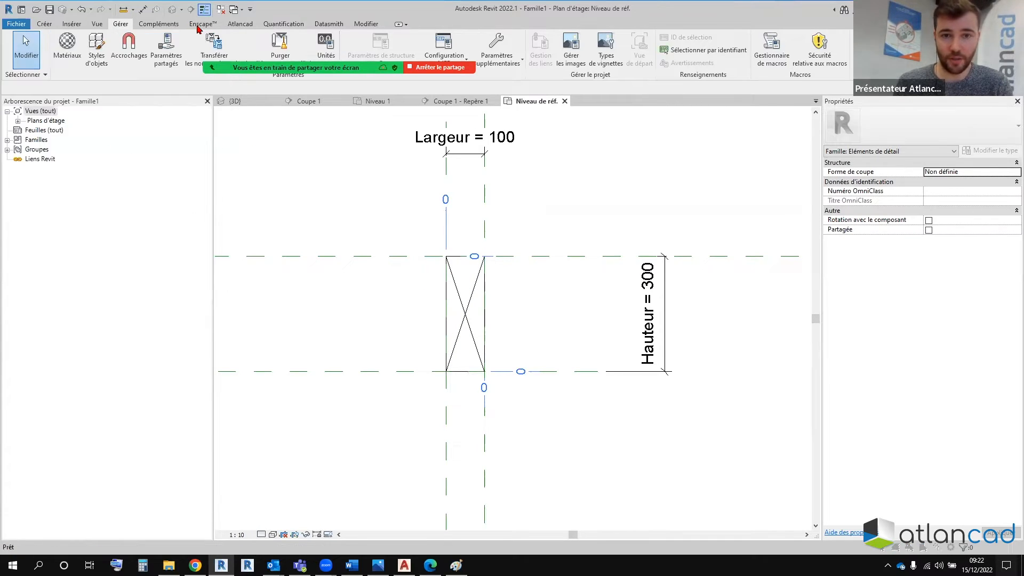
pyautogui.click(481, 260)
pyautogui.click(611, 261)
pyautogui.doubleClick(610, 261)
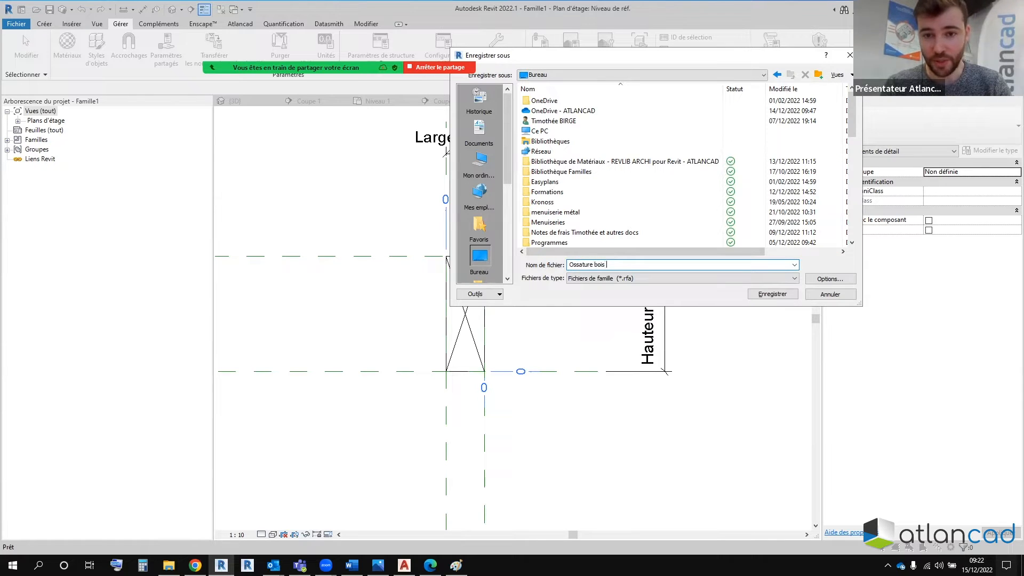
pyautogui.write('ole détail')
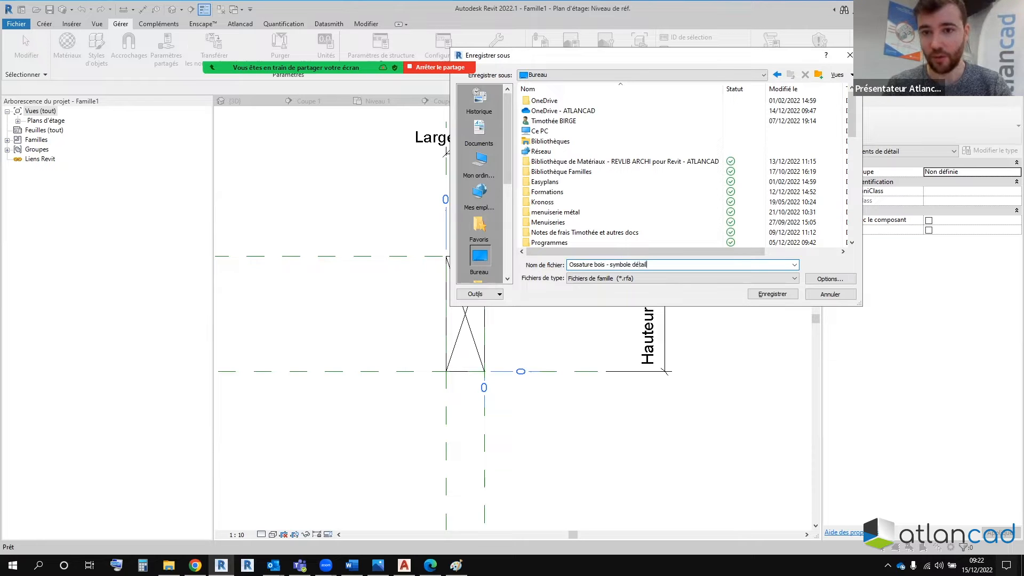
pyautogui.click(771, 294)
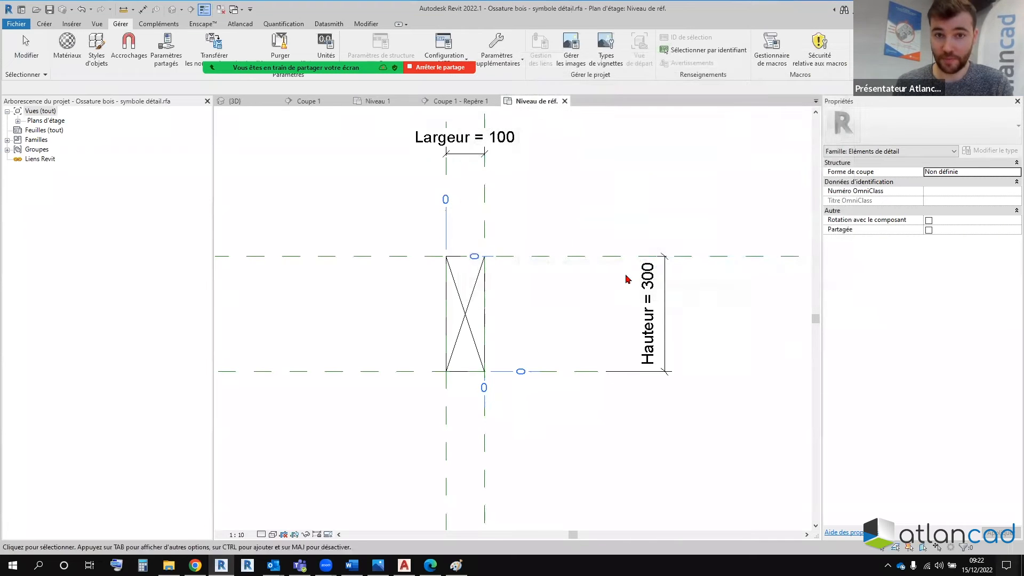
# Step: Load the family into the project and place one instance above the gravel beside the parapet in Coupe 1 - Repère 1
pyautogui.click(870, 51)
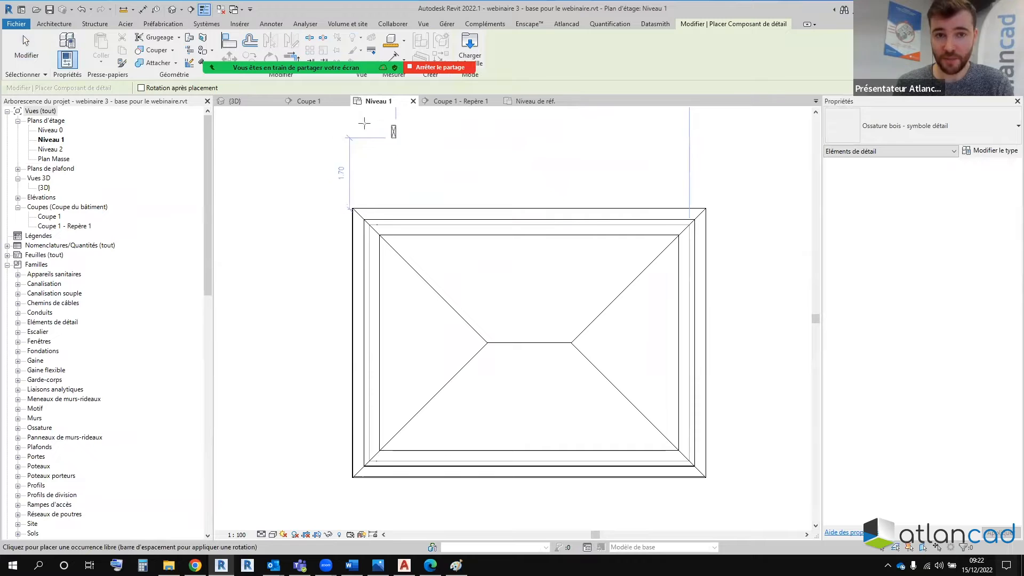
pyautogui.click(459, 101)
pyautogui.scroll(3, 427, 241)
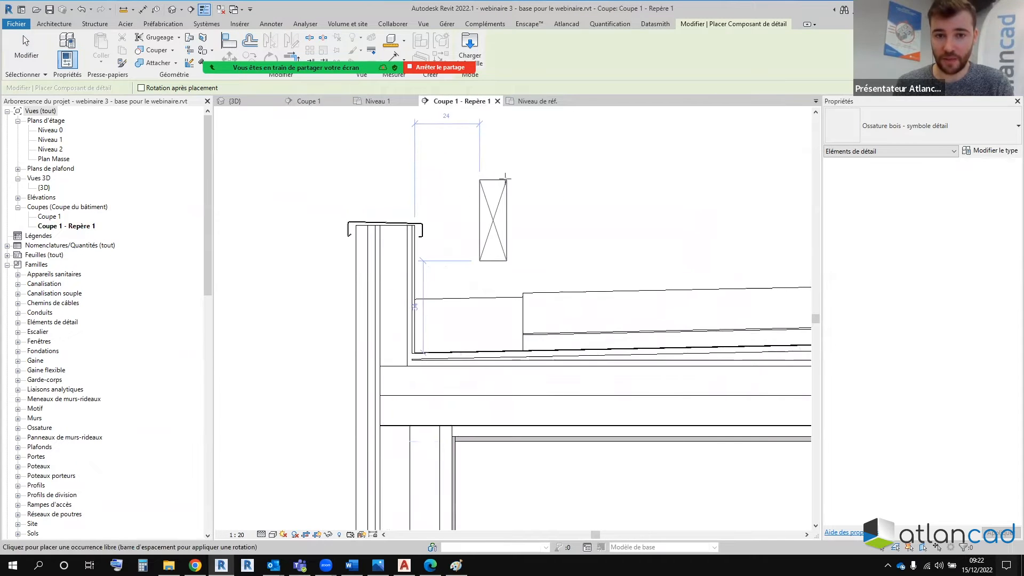
pyautogui.click(500, 218)
pyautogui.press('Escape')
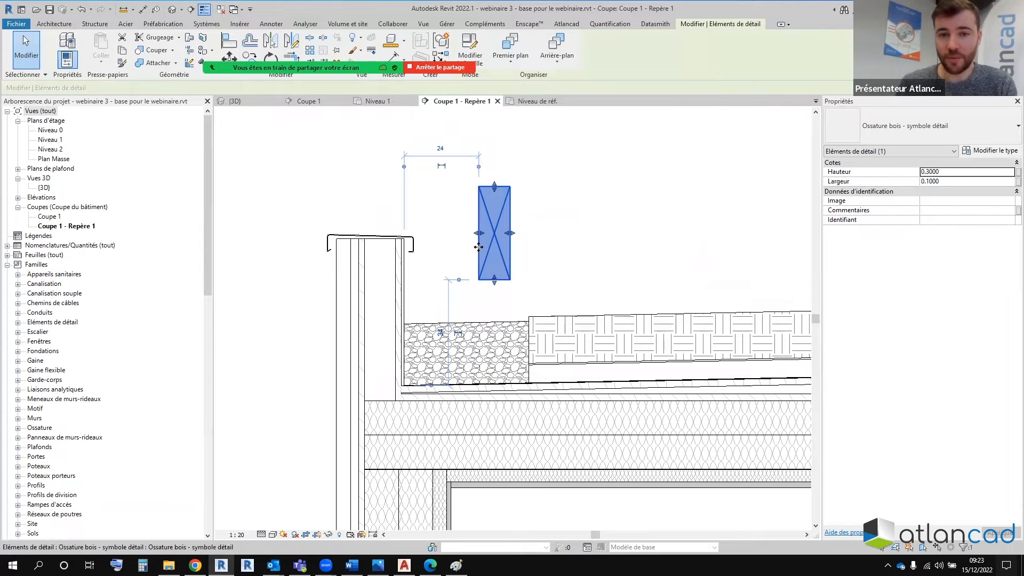
pyautogui.moveTo(479, 228); pyautogui.dragTo(466, 252)
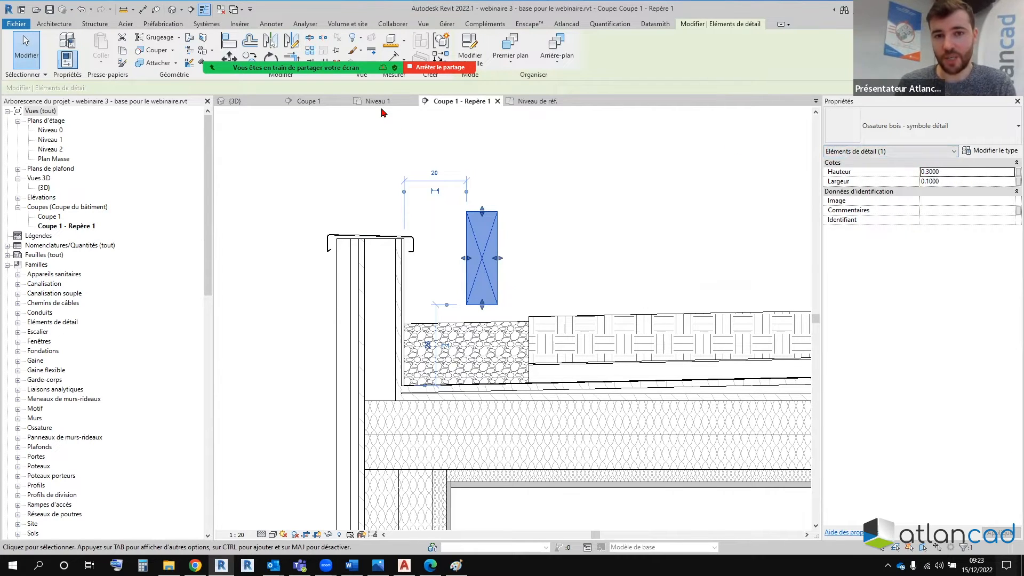
# Step: Stretch the placed crossed-rectangle component to a Largeur of about 0.2733 and a Hauteur of about 0.1512
pyautogui.click(533, 101)
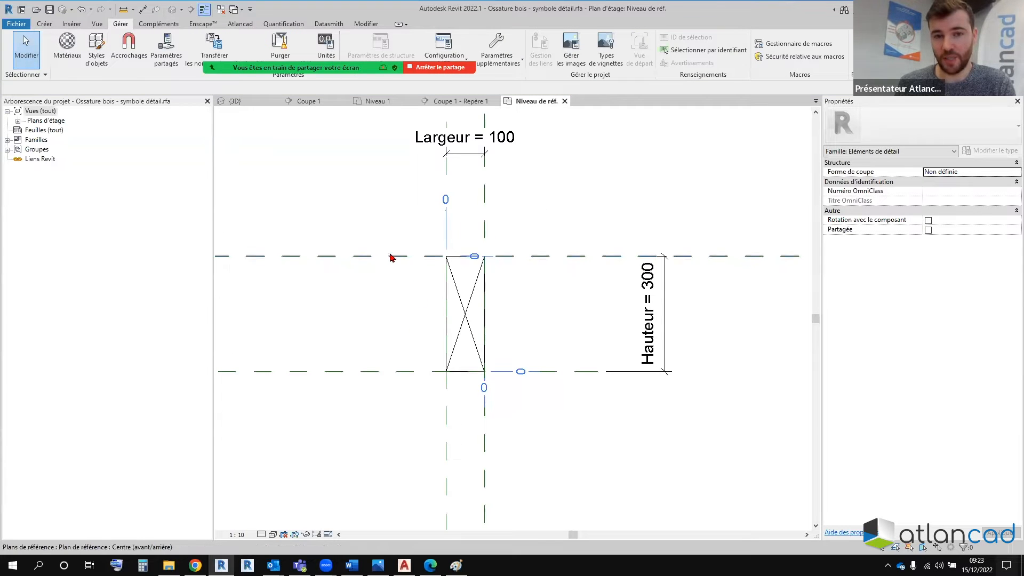
pyautogui.click(443, 104)
pyautogui.click(500, 269)
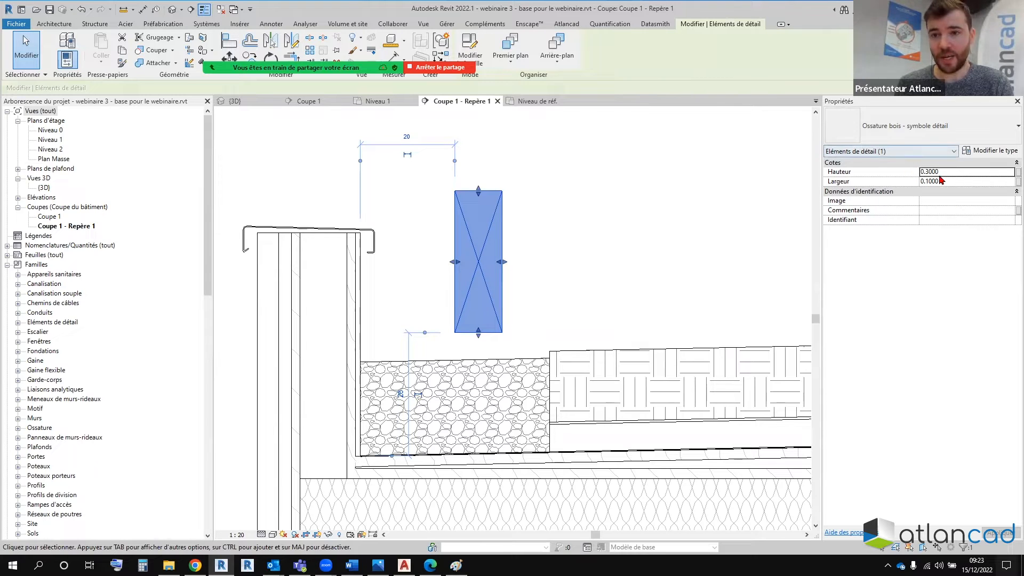
pyautogui.moveTo(502, 262); pyautogui.dragTo(584, 262)
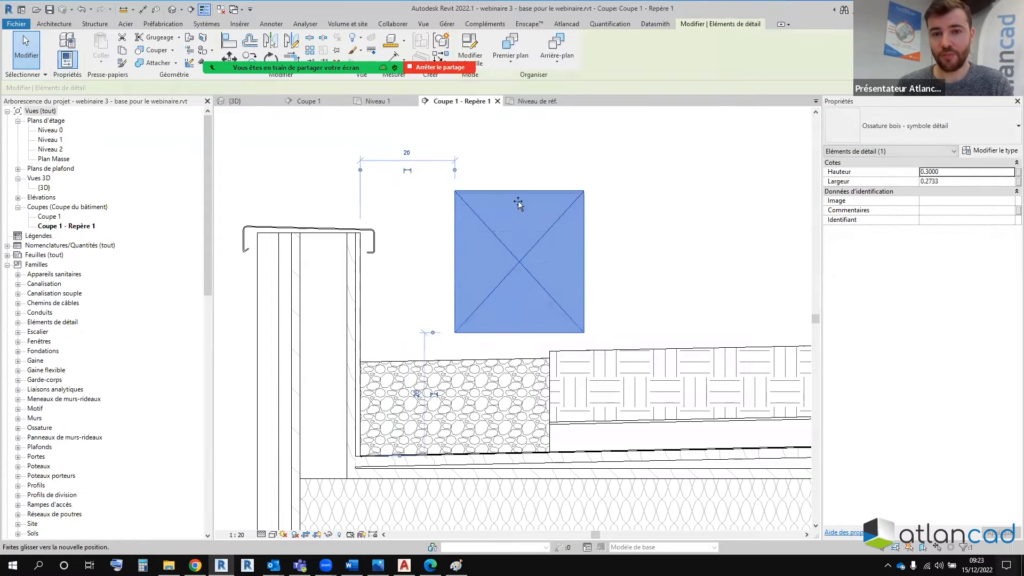
pyautogui.moveTo(518, 202); pyautogui.dragTo(519, 236)
pyautogui.moveTo(520, 335); pyautogui.dragTo(520, 308)
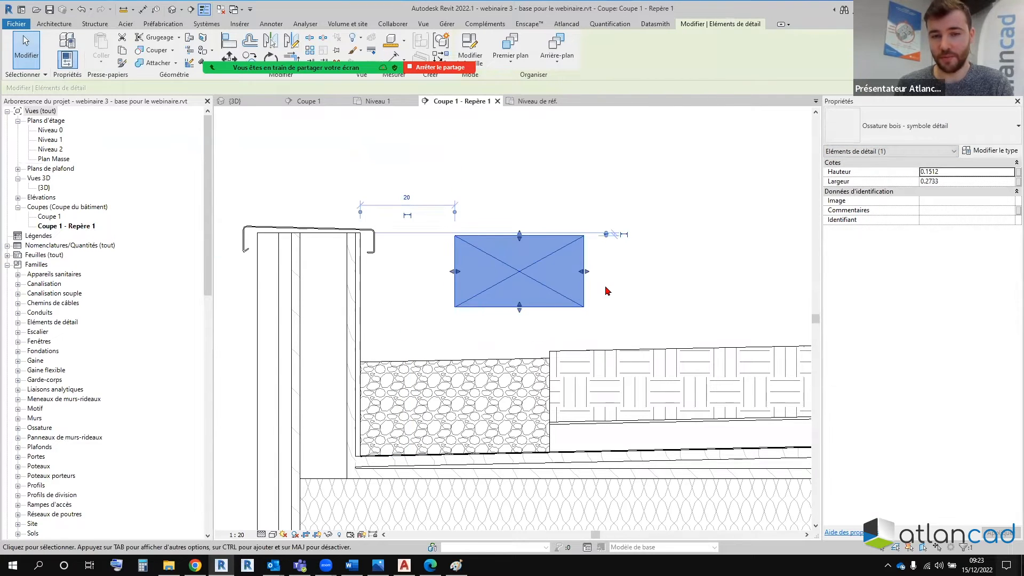
pyautogui.scroll(-2, 498, 267)
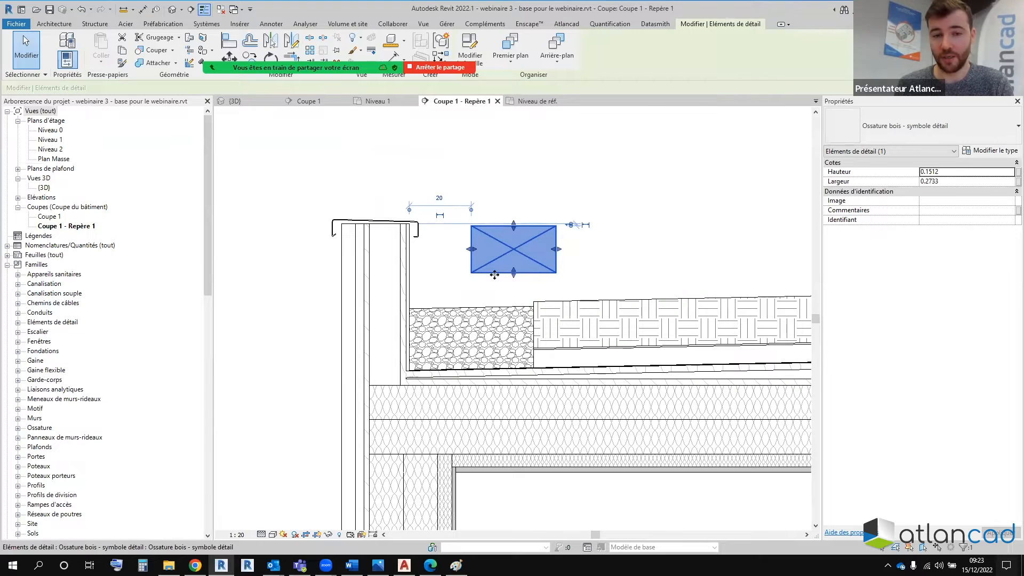
# Step: Move the crossed-rectangle component to the top of the wall's insulation layer, just beneath the roof structure
pyautogui.moveTo(495, 275); pyautogui.dragTo(521, 243, button='middle')
pyautogui.moveTo(512, 192); pyautogui.dragTo(412, 423)
pyautogui.scroll(4, 405, 469)
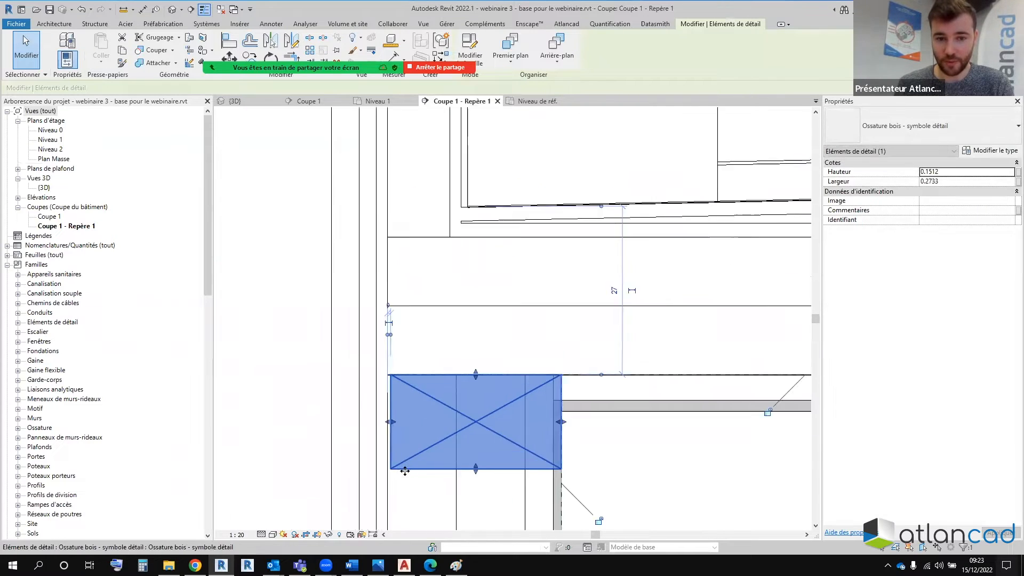
pyautogui.moveTo(401, 315); pyautogui.dragTo(413, 341)
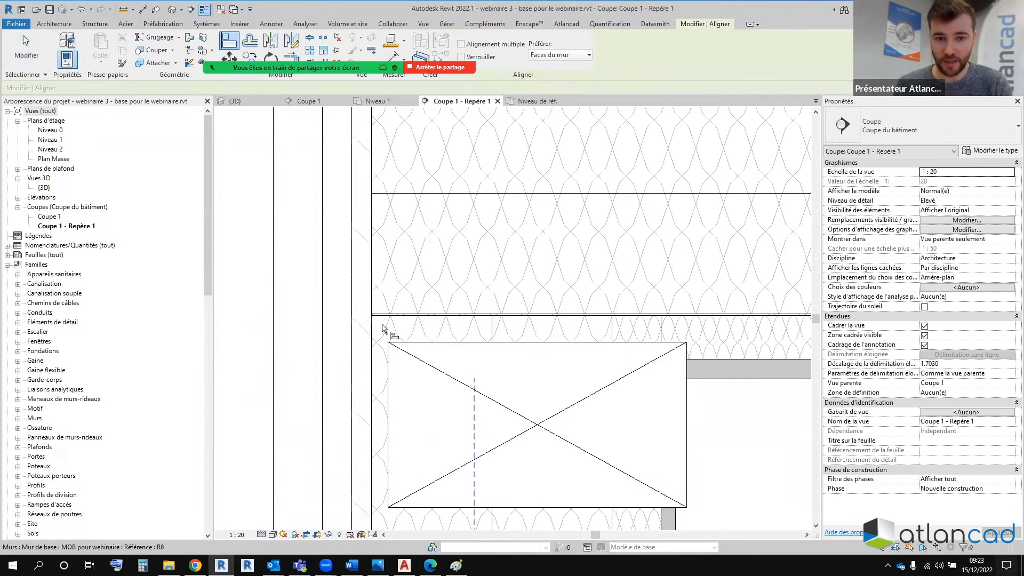
# Step: Align the component's left, top and right edges with the wall insulation's outer face, the roof structure's underside and the insulation's inner face
pyautogui.click(373, 335)
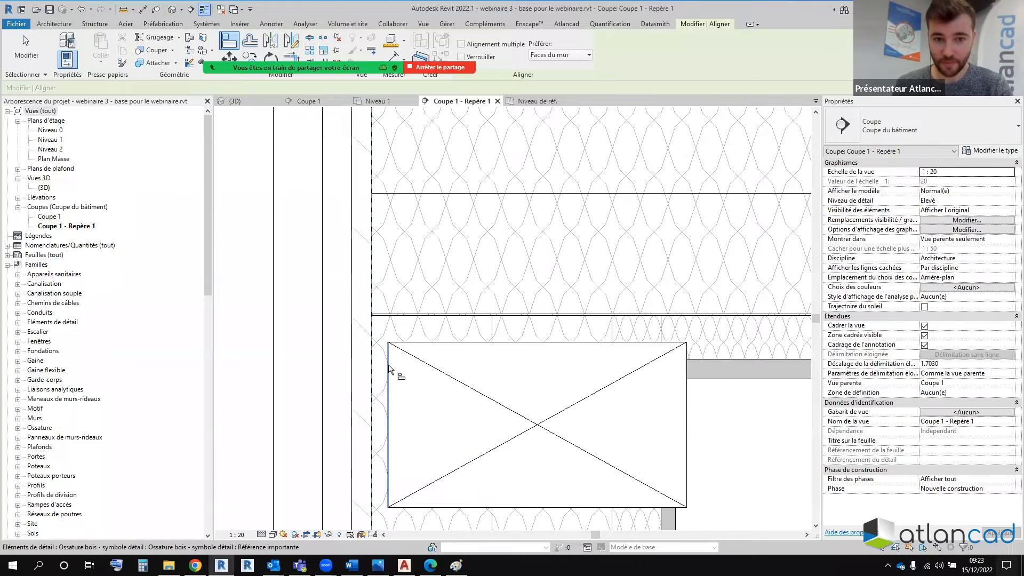
pyautogui.click(389, 346)
pyautogui.click(414, 315)
pyautogui.click(416, 342)
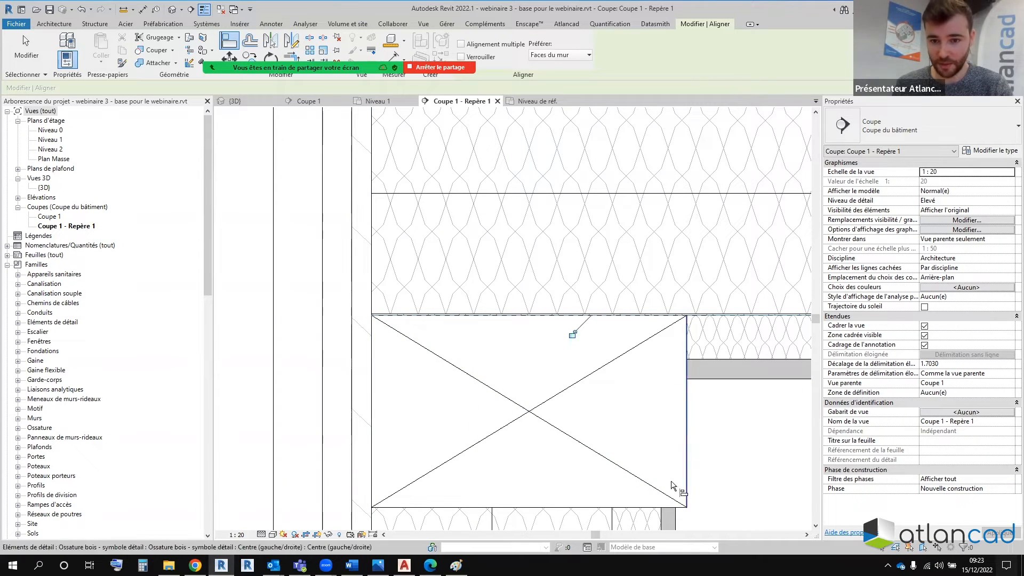
pyautogui.click(613, 522)
pyautogui.click(694, 397)
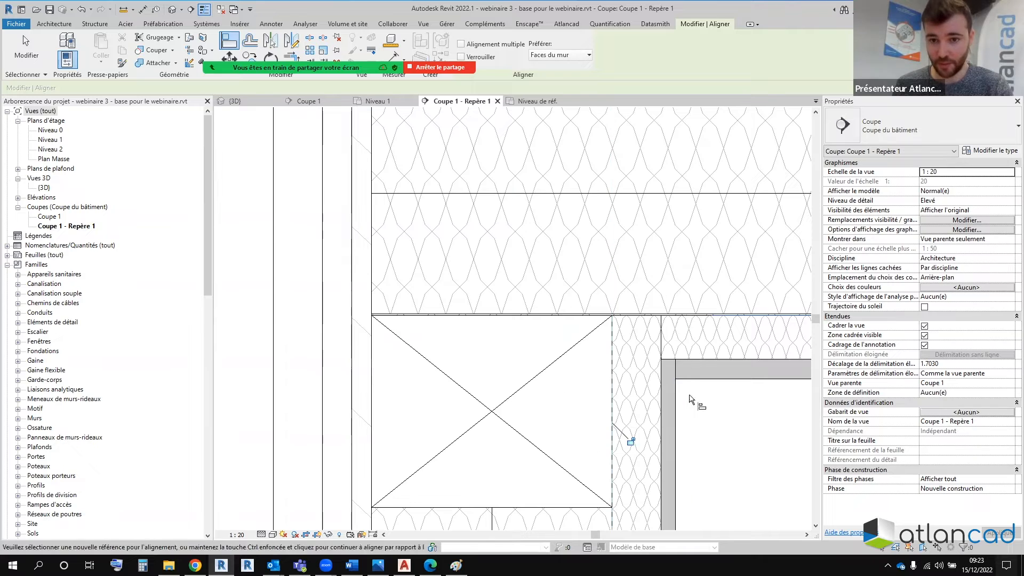
pyautogui.press('Escape')
# Step: Set the aligned component's Hauteur to 0.045
pyautogui.click(605, 384)
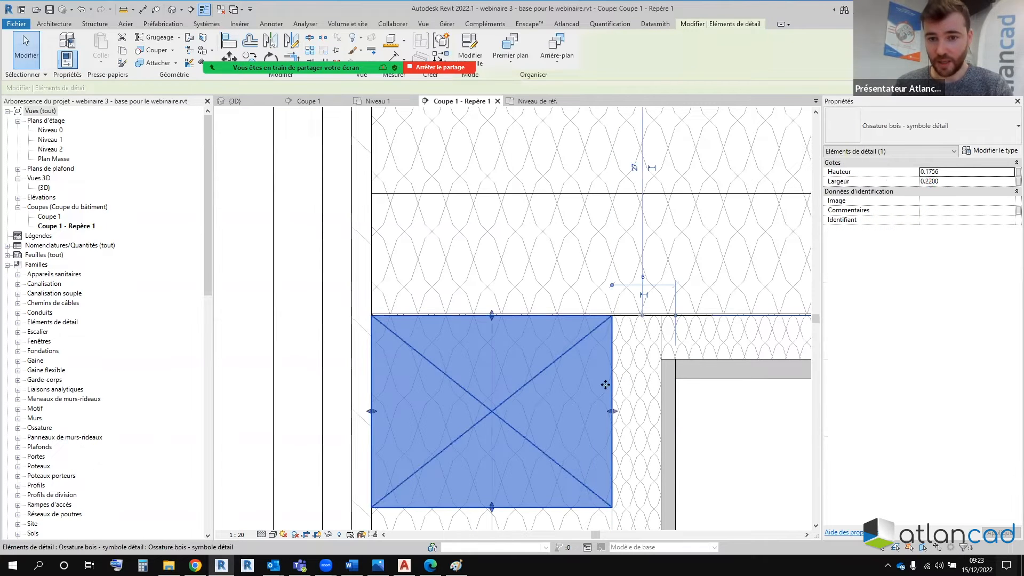
pyautogui.click(946, 170)
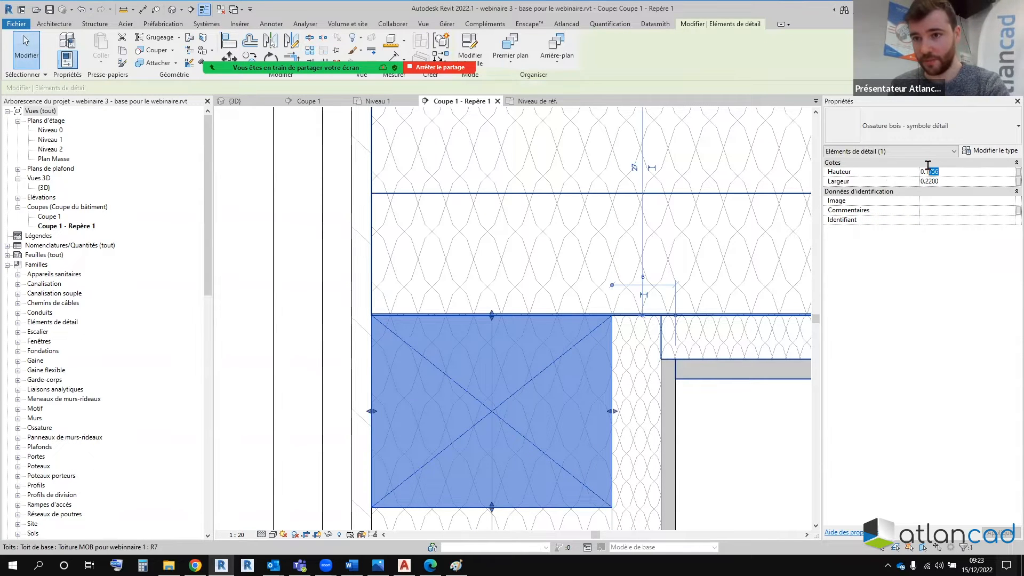
pyautogui.write('45')
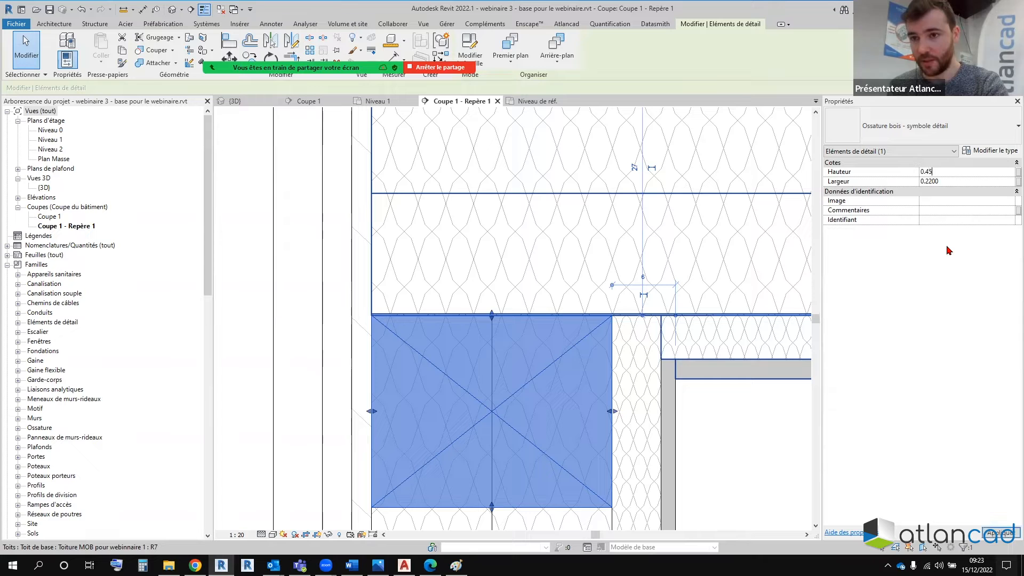
pyautogui.press('Return')
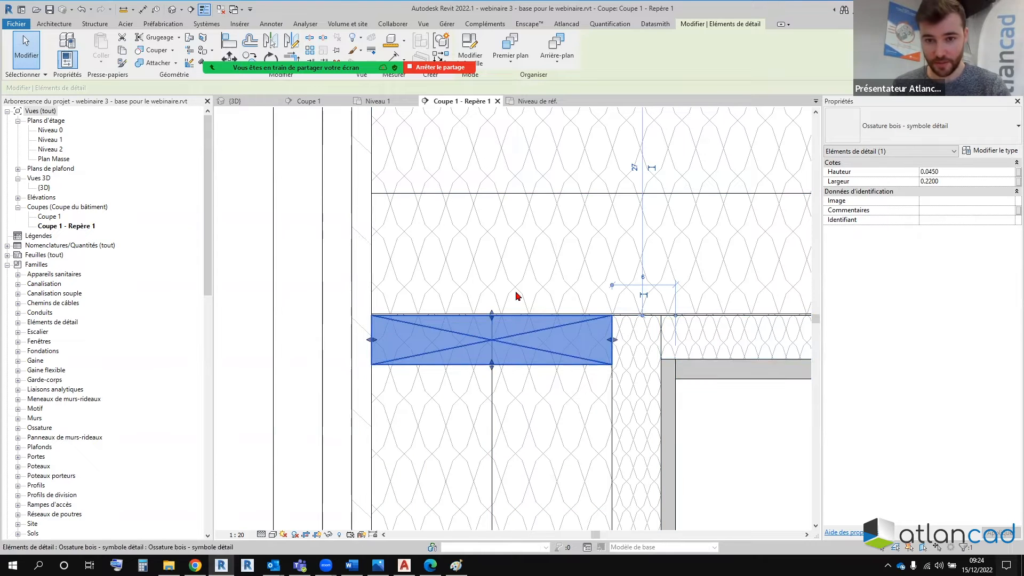
# Step: Copy the 0.045-high timber plate directly beneath itself so the two plates stack at the wall head
pyautogui.scroll(-3, 413, 297)
pyautogui.moveTo(573, 371); pyautogui.dragTo(579, 357, button='middle')
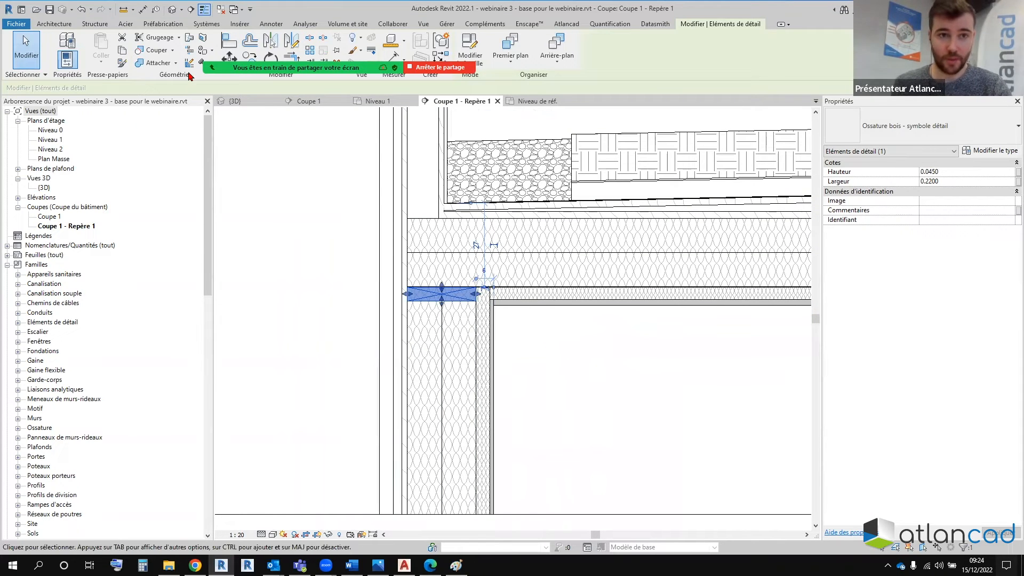
pyautogui.click(251, 56)
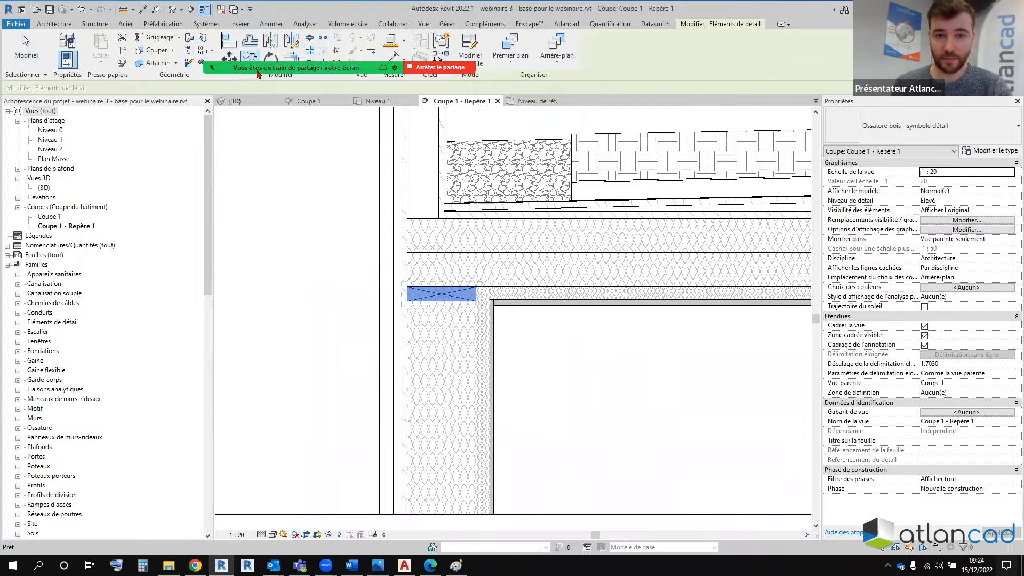
pyautogui.scroll(2, 401, 287)
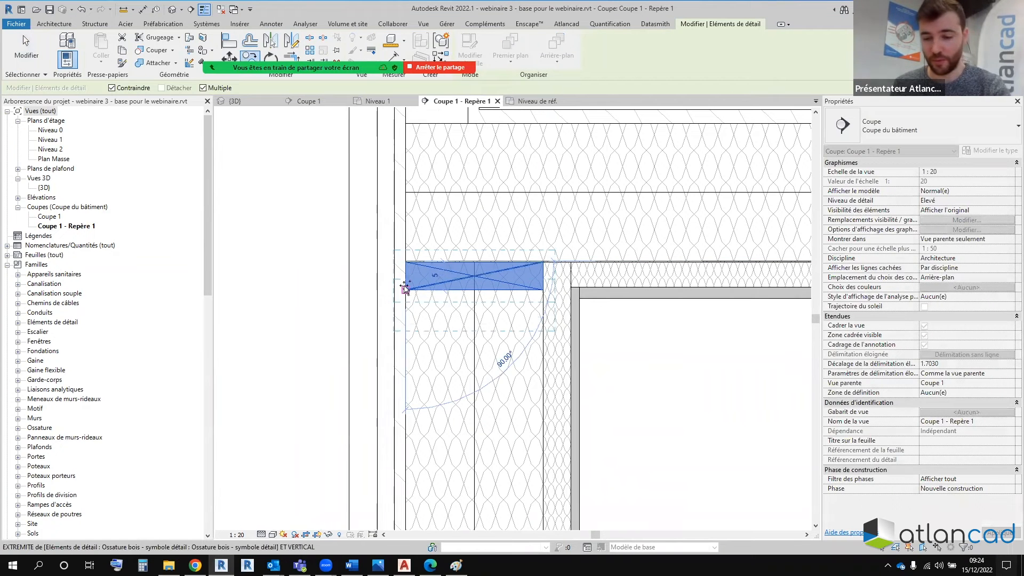
pyautogui.click(405, 289)
pyautogui.press('Escape')
pyautogui.press('Escape')
# Step: Copy the lower stacked plate straight down the wall insulation, near the callout's lower boundary
pyautogui.scroll(-3, 352, 327)
pyautogui.moveTo(420, 308); pyautogui.dragTo(446, 244, button='middle')
pyautogui.scroll(1, 412, 294)
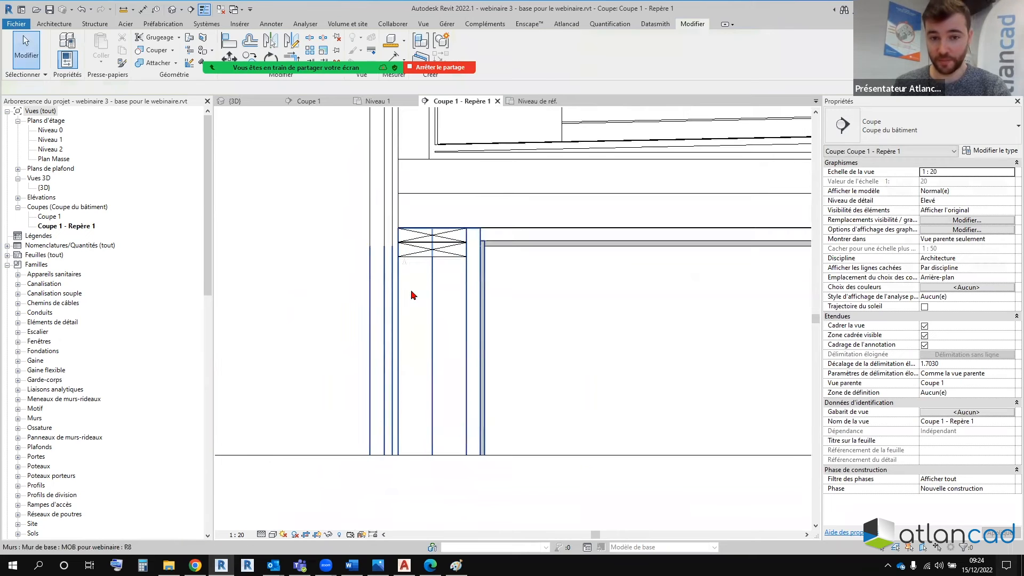
pyautogui.click(418, 253)
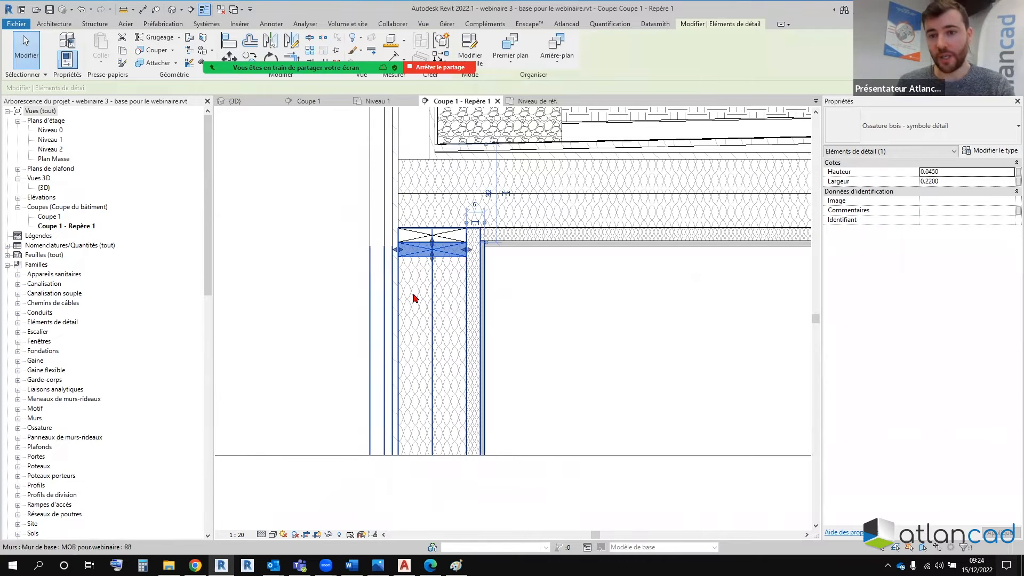
pyautogui.scroll(-1, 414, 440)
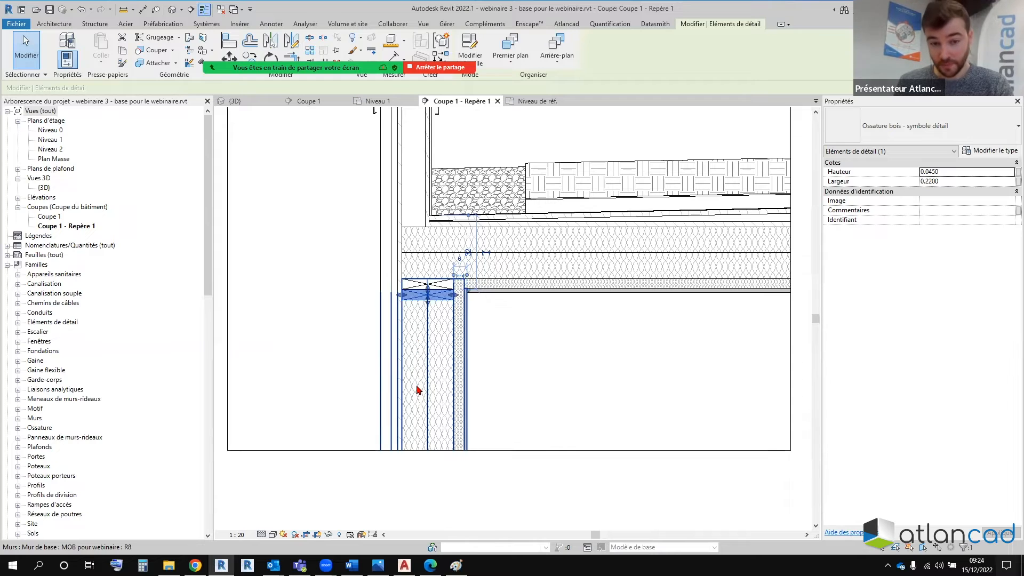
pyautogui.scroll(1, 417, 389)
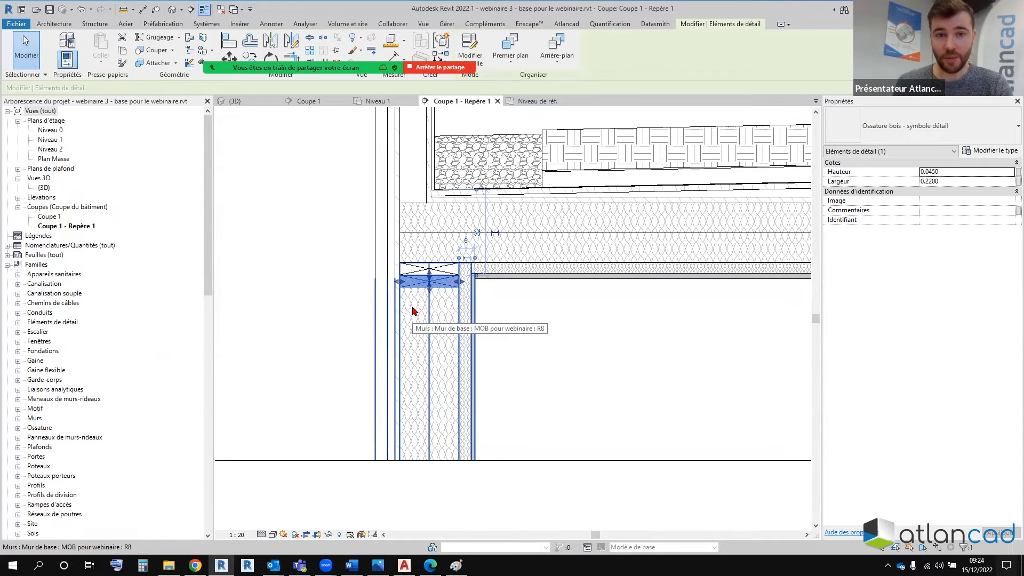
pyautogui.click(249, 56)
pyautogui.click(344, 262)
pyautogui.click(346, 399)
pyautogui.scroll(-1, 347, 399)
pyautogui.press('Escape')
pyautogui.press('Escape')
# Step: Raise the callout's lower crop boundary so it cuts through the lowest timber plate
pyautogui.click(505, 445)
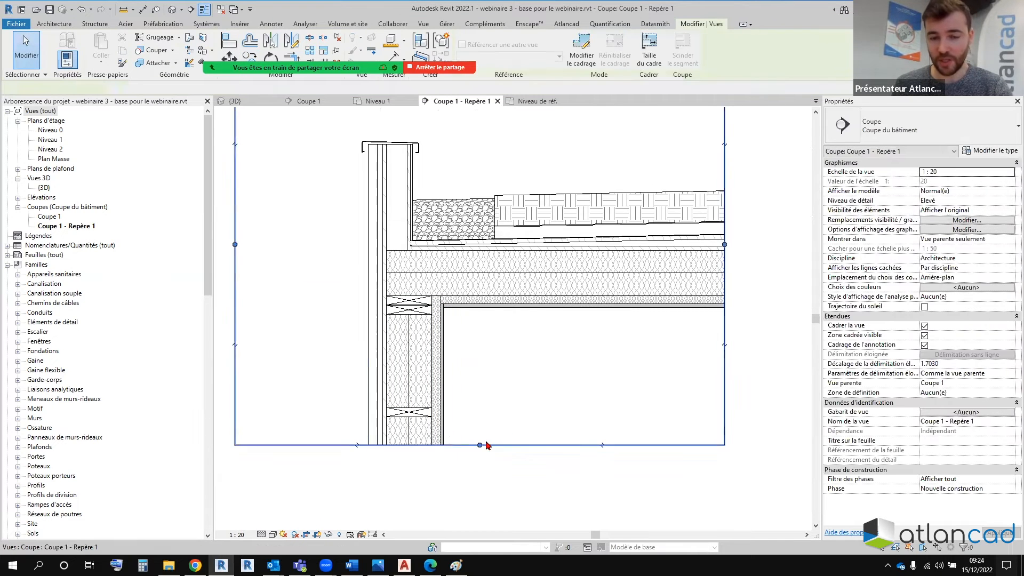
pyautogui.click(445, 441)
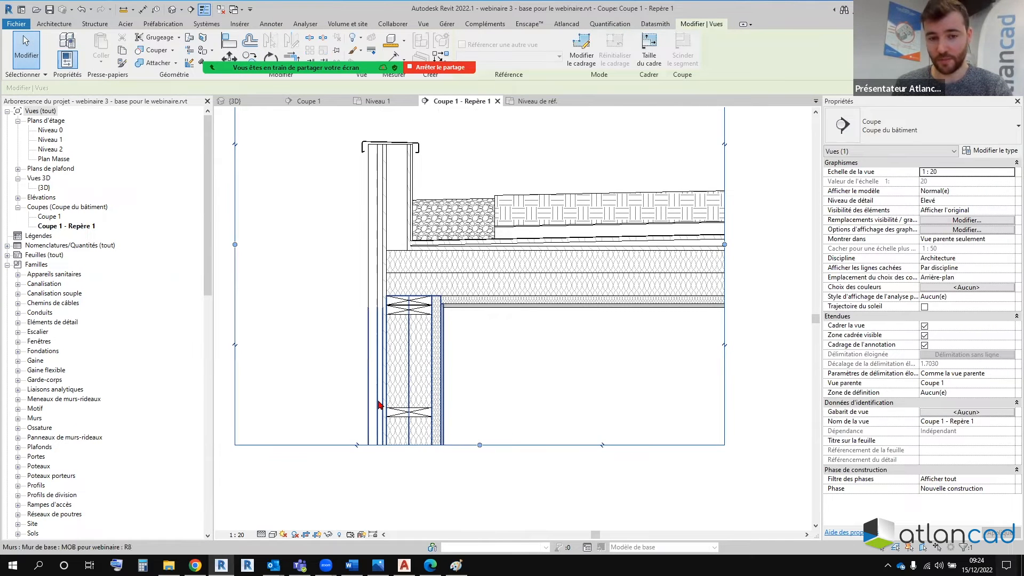
pyautogui.scroll(2, 378, 401)
pyautogui.moveTo(513, 460); pyautogui.dragTo(512, 418)
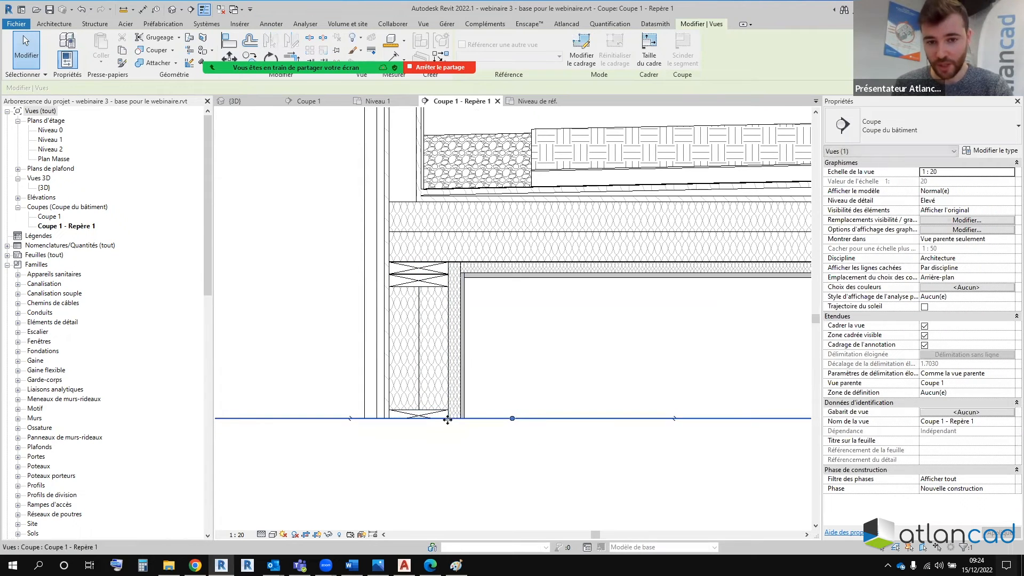
pyautogui.press('Escape')
# Step: Copy the upper wall-head plate upward so it sits on the existing one, inside the roof insulation
pyautogui.scroll(-2, 438, 319)
pyautogui.scroll(3, 437, 382)
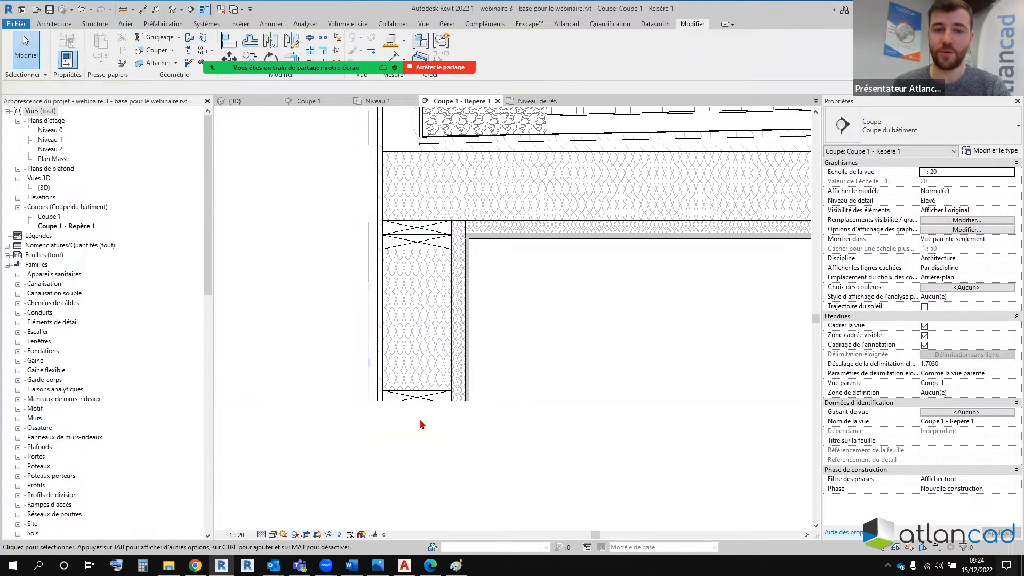
pyautogui.scroll(-1, 420, 420)
pyautogui.moveTo(473, 342); pyautogui.dragTo(458, 393, button='middle')
pyautogui.scroll(-2, 483, 363)
pyautogui.scroll(4, 389, 366)
pyautogui.click(358, 373)
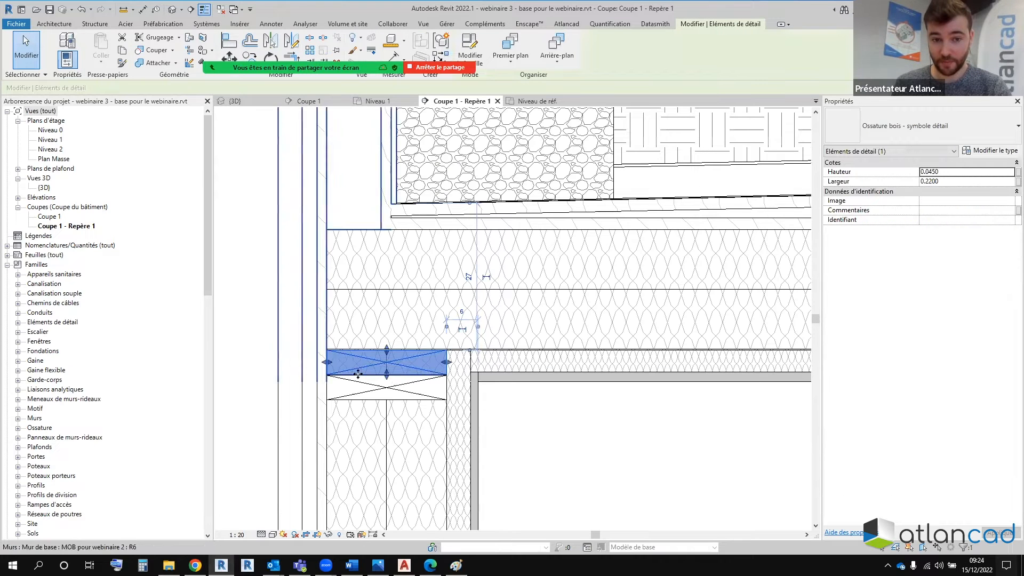
pyautogui.moveTo(422, 349); pyautogui.dragTo(507, 364, button='middle')
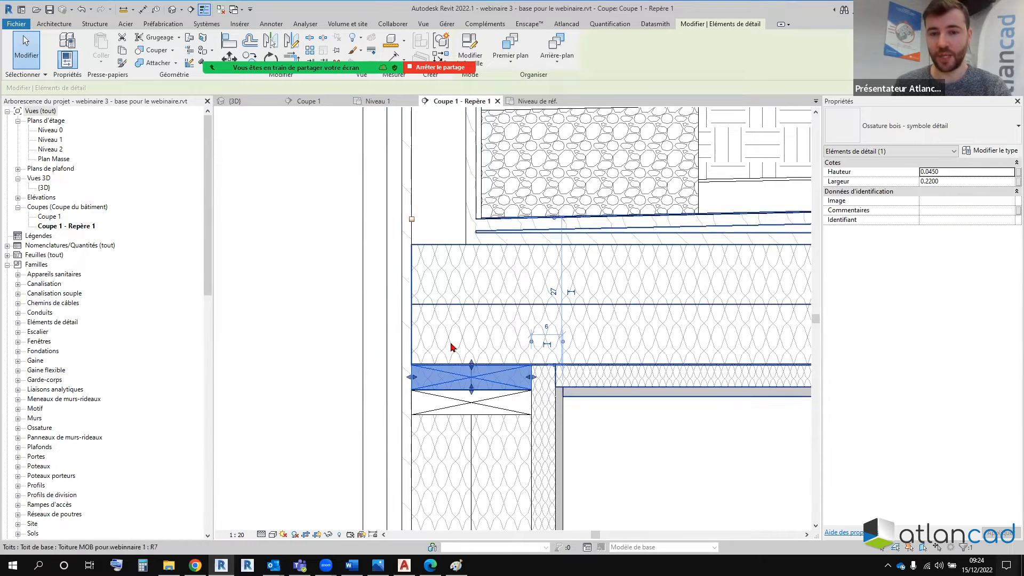
pyautogui.scroll(2, 426, 375)
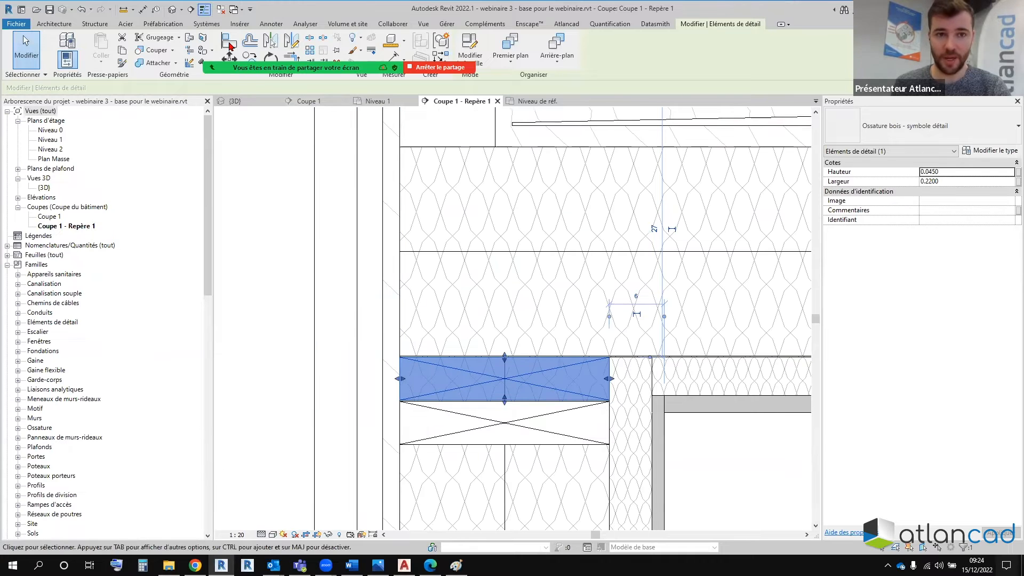
pyautogui.press('c')
pyautogui.press('o')
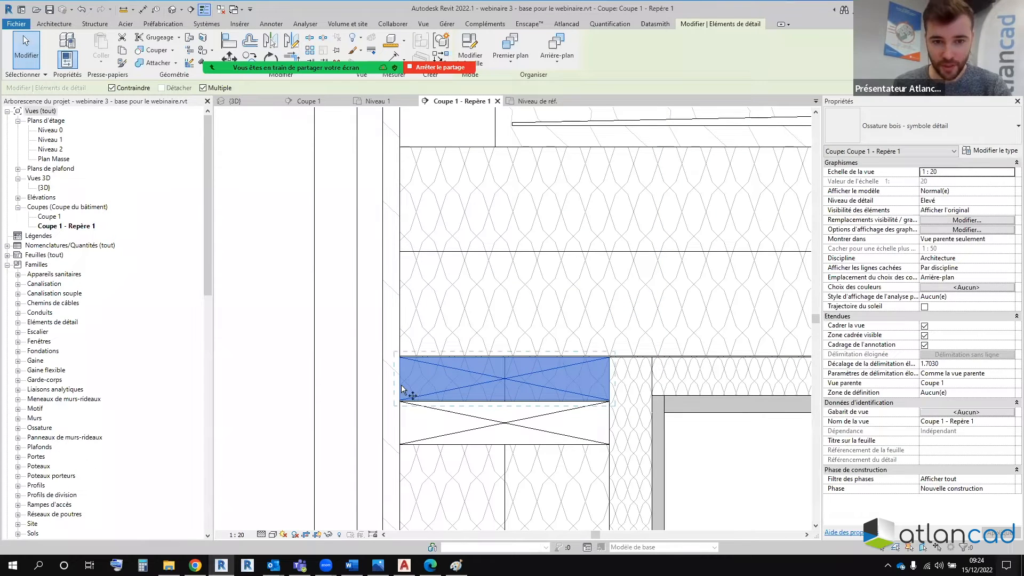
pyautogui.click(400, 401)
pyautogui.scroll(5, 404, 356)
pyautogui.click(400, 358)
pyautogui.scroll(-4, 383, 379)
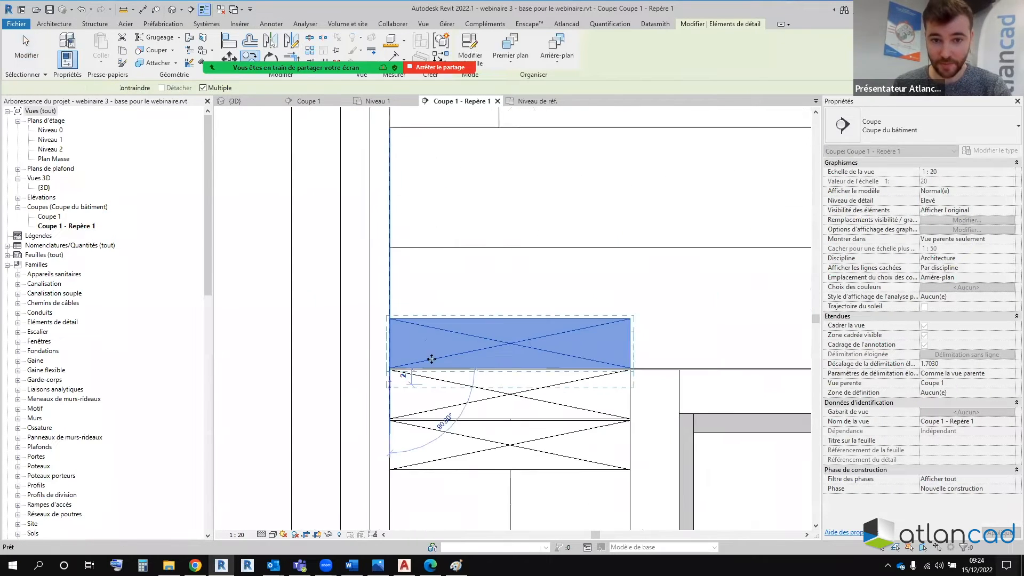
pyautogui.press('Escape')
# Step: Reshape the copied timber into an upright piece spanning the roof insulation, Hauteur 0.22, and set its Largeur to 0.045
pyautogui.moveTo(494, 325); pyautogui.dragTo(487, 160)
pyautogui.moveTo(598, 266); pyautogui.dragTo(429, 264)
pyautogui.click(939, 172)
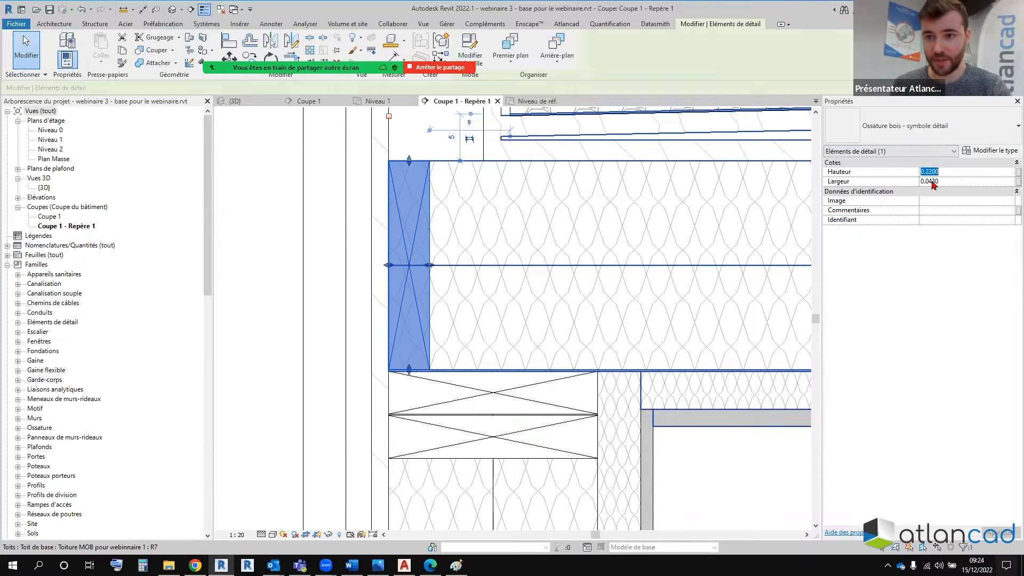
pyautogui.write('5')
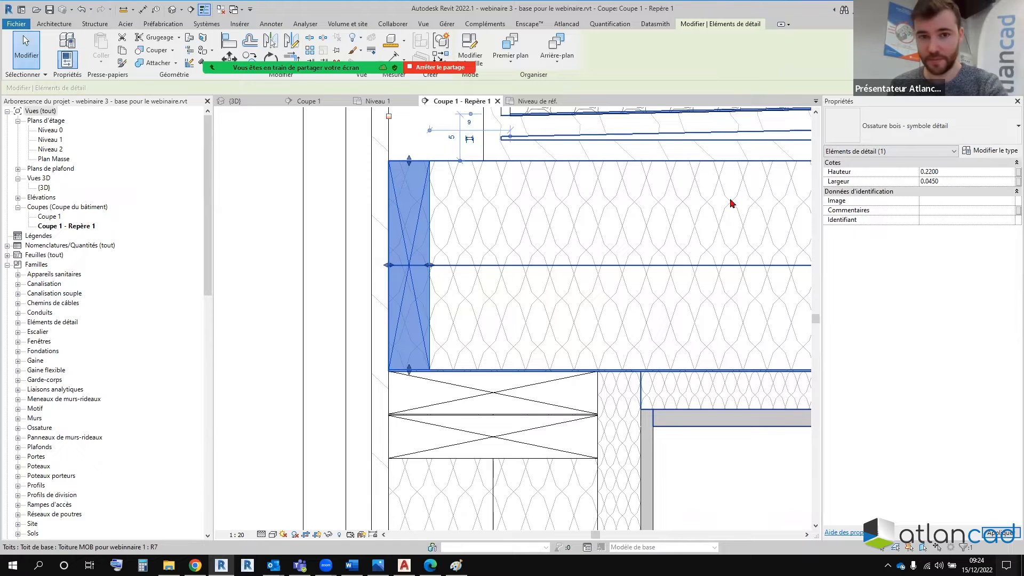
# Step: Move the upright timber so its upper-left corner meets the roof insulation's upper-left corner
pyautogui.scroll(3, 382, 161)
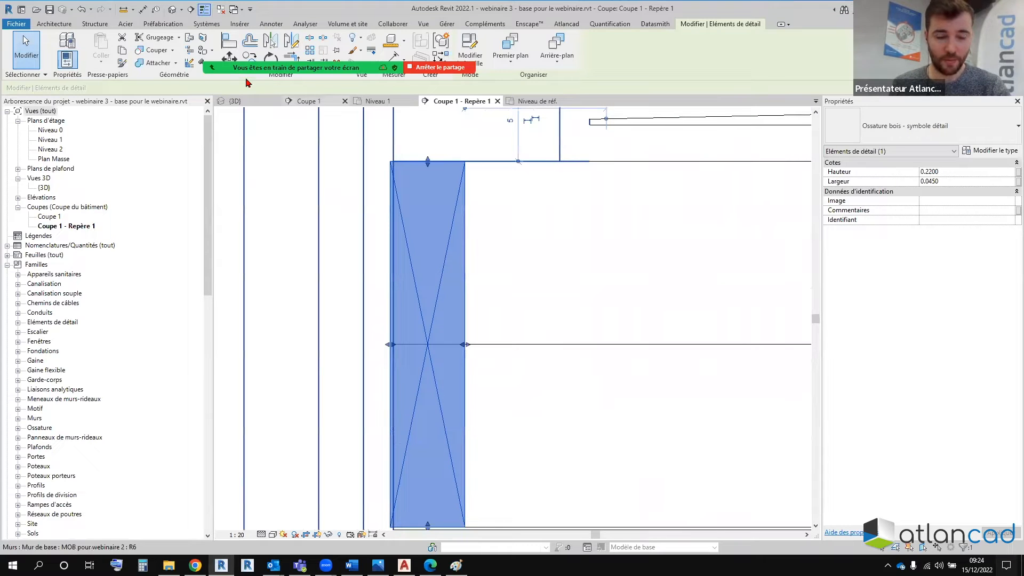
pyautogui.press('m')
pyautogui.press('v')
pyautogui.scroll(3, 399, 161)
pyautogui.click(381, 164)
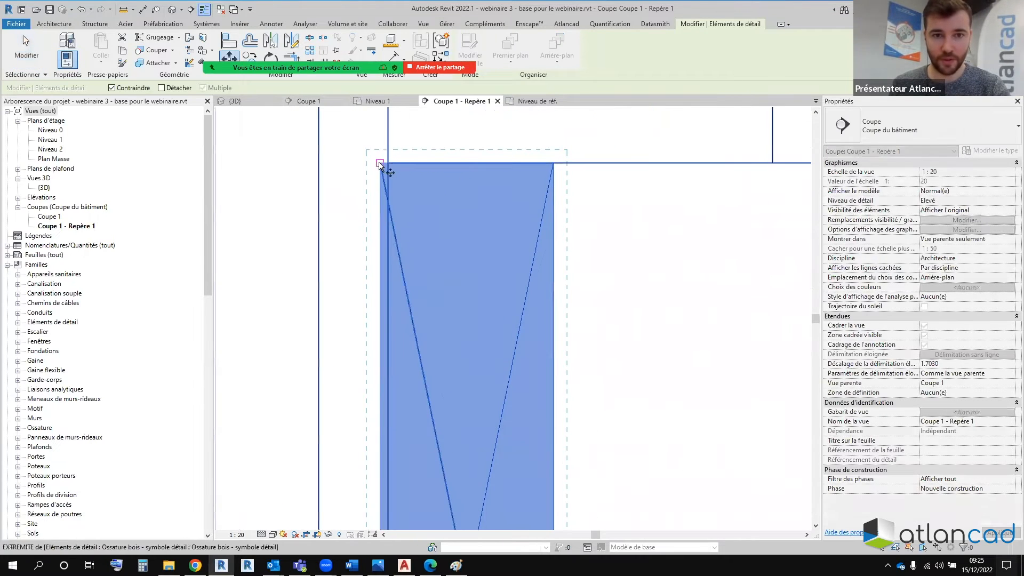
pyautogui.click(388, 164)
pyautogui.scroll(-6, 388, 220)
# Step: Copy the upright edge timber immediately to its right to form a doubled rim piece
pyautogui.moveTo(425, 258); pyautogui.dragTo(413, 278, button='middle')
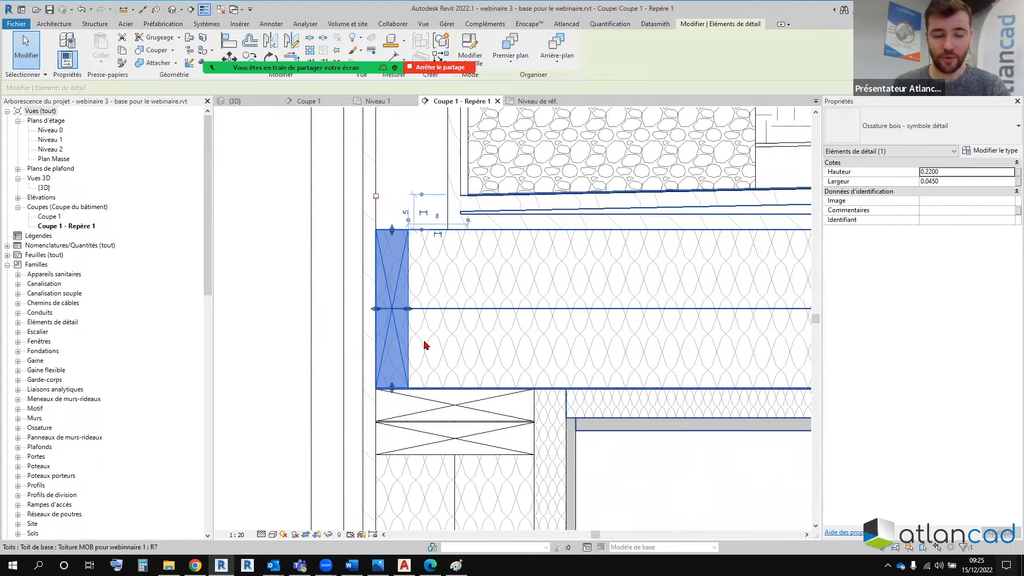
pyautogui.press('c')
pyautogui.press('o')
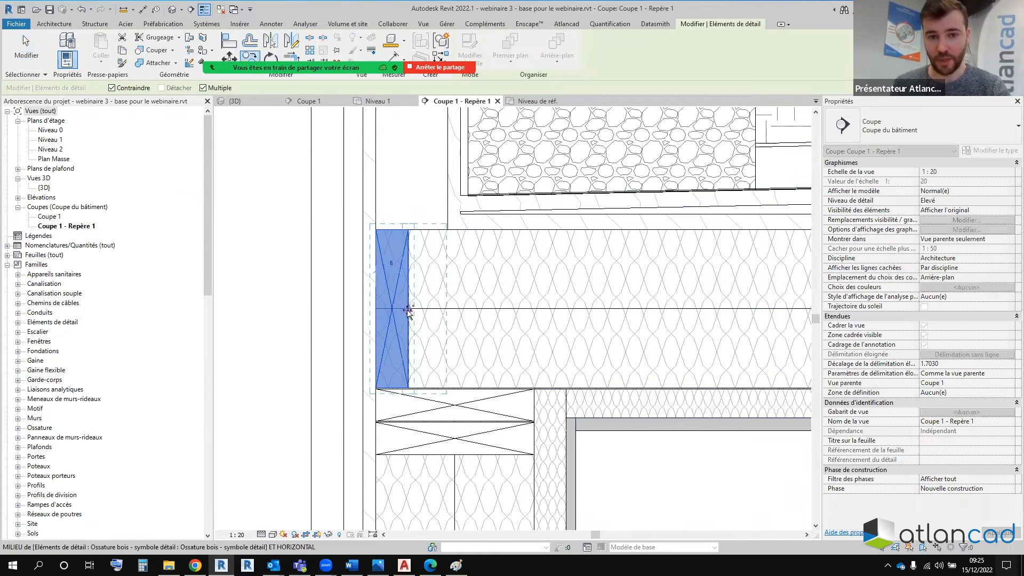
pyautogui.click(408, 310)
pyautogui.scroll(-4, 398, 328)
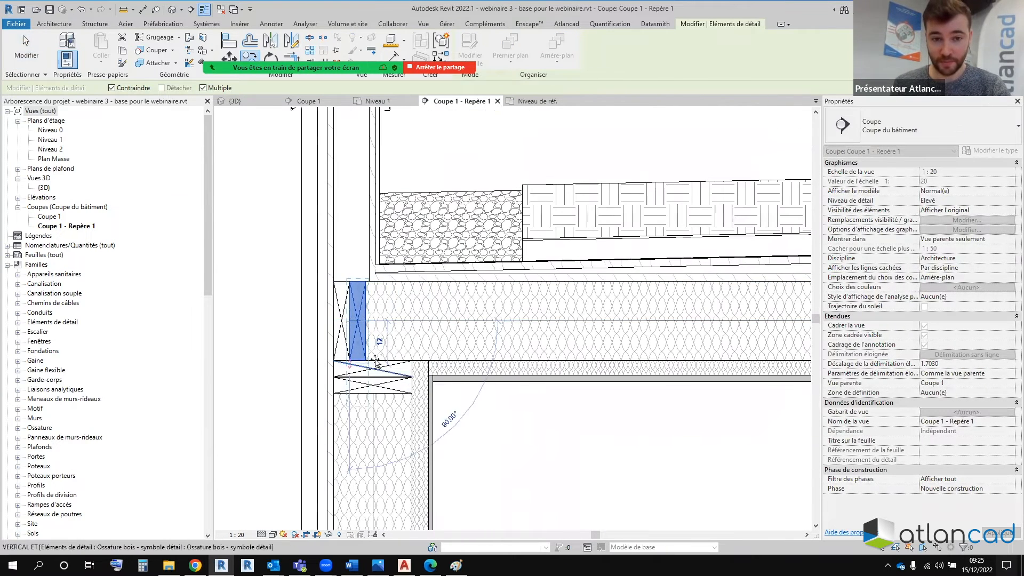
pyautogui.scroll(-1, 378, 362)
pyautogui.moveTo(455, 342); pyautogui.dragTo(401, 340, button='middle')
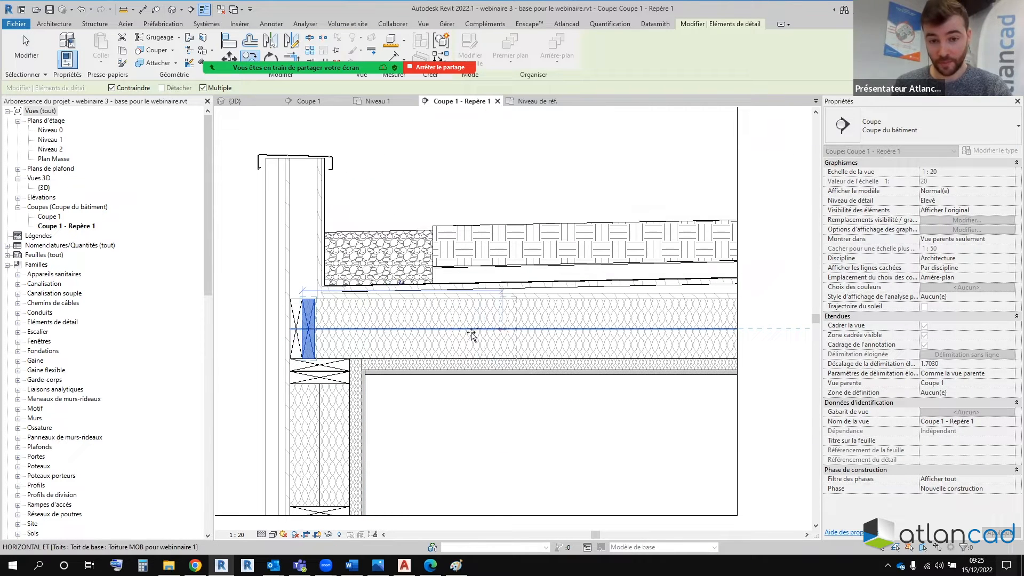
pyautogui.press('Escape')
# Step: Try to array the inner rim timber across the roof insulation with 4 members
pyautogui.click(314, 315)
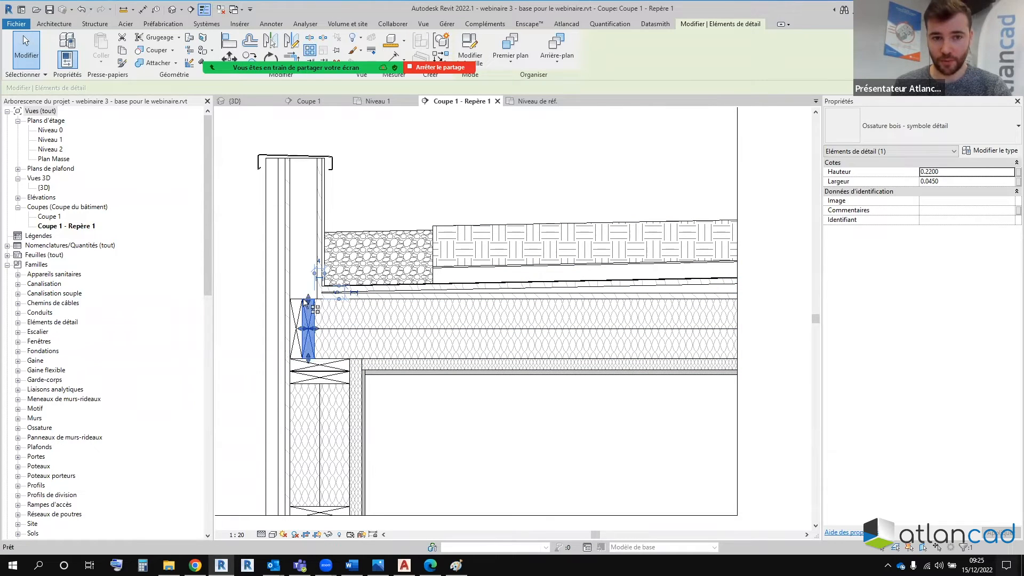
pyautogui.press('a')
pyautogui.press('r')
pyautogui.click(456, 297)
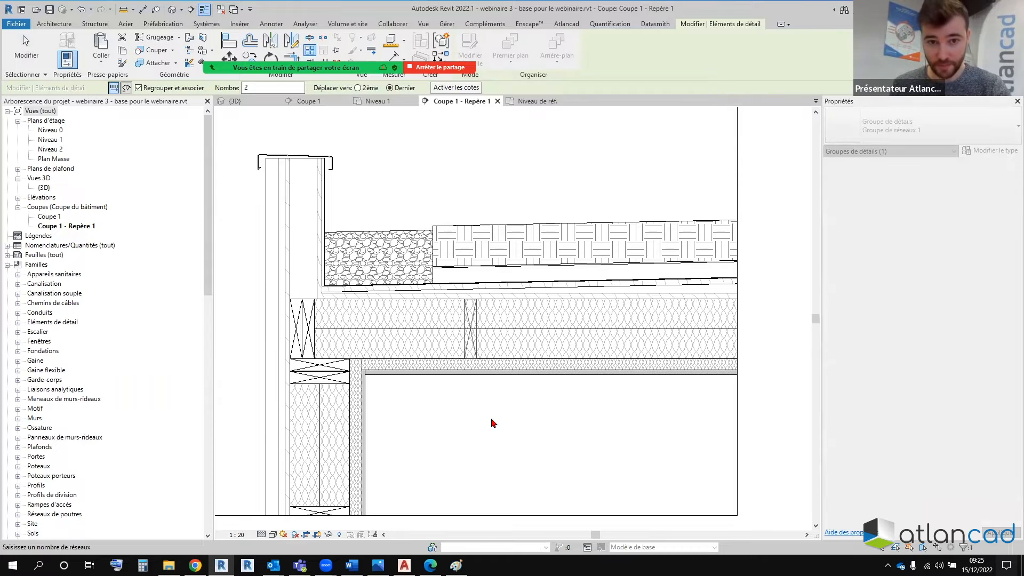
pyautogui.click(511, 327)
pyautogui.click(593, 229)
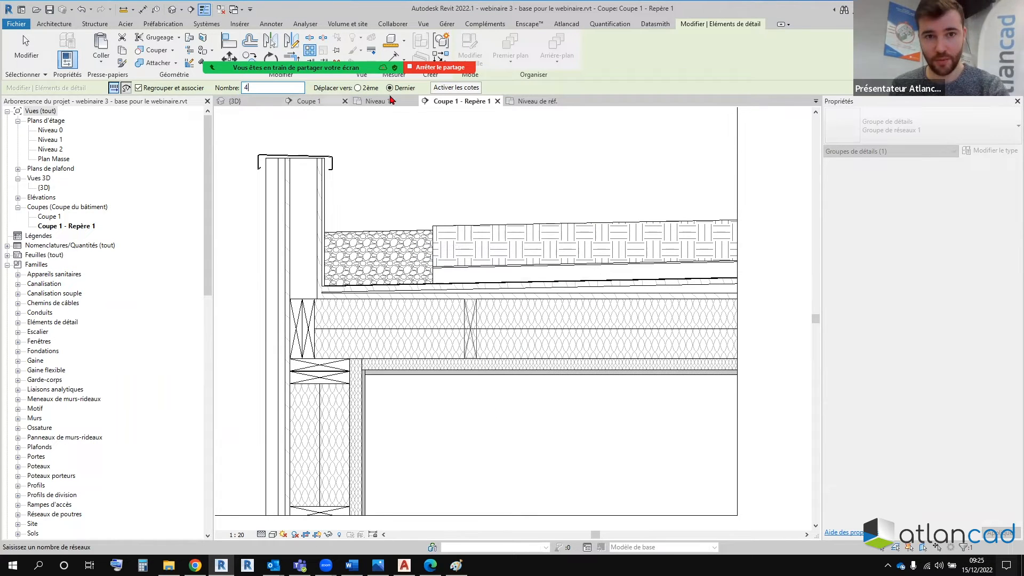
pyautogui.click(425, 245)
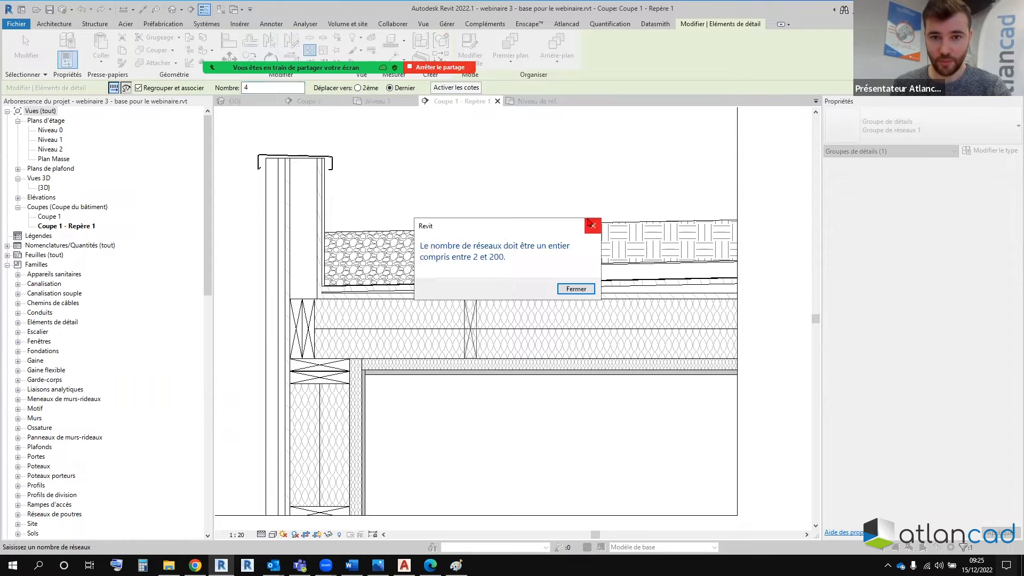
pyautogui.click(592, 224)
pyautogui.press('Escape')
pyautogui.scroll(-2, 465, 302)
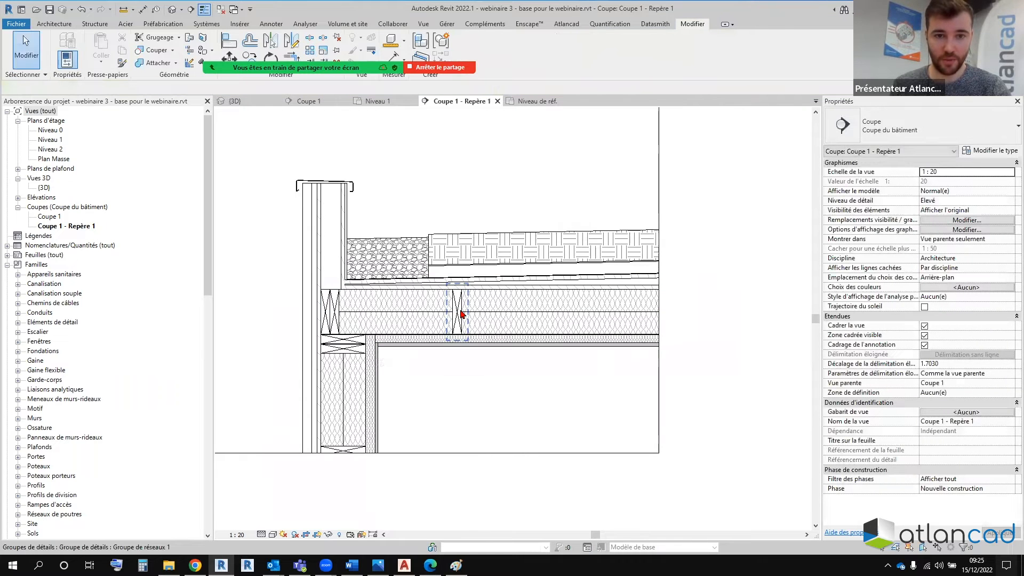
# Step: Delete the leftover array copy from the middle of the roof insulation
pyautogui.click(461, 315)
pyautogui.press('Escape')
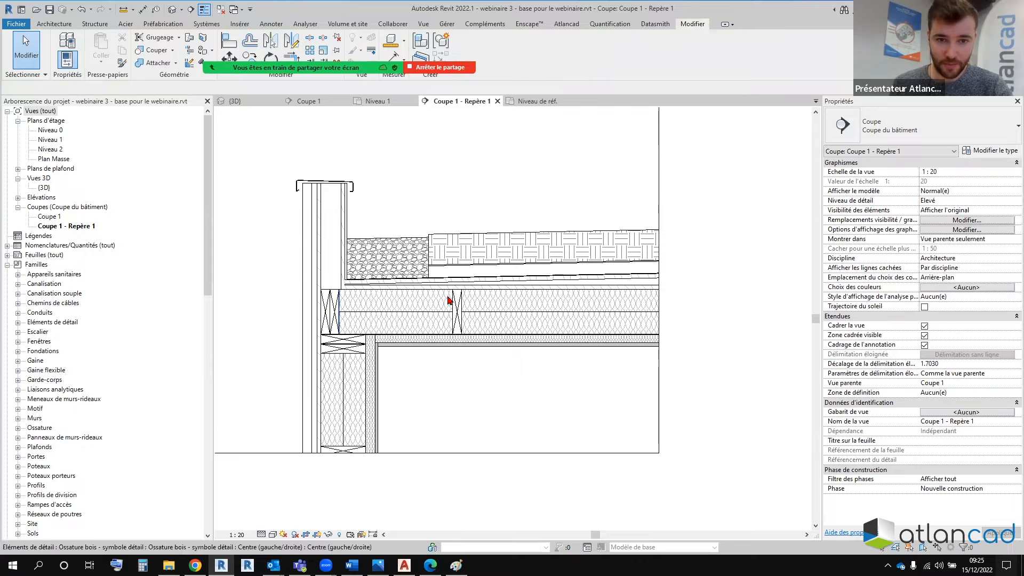
pyautogui.click(457, 302)
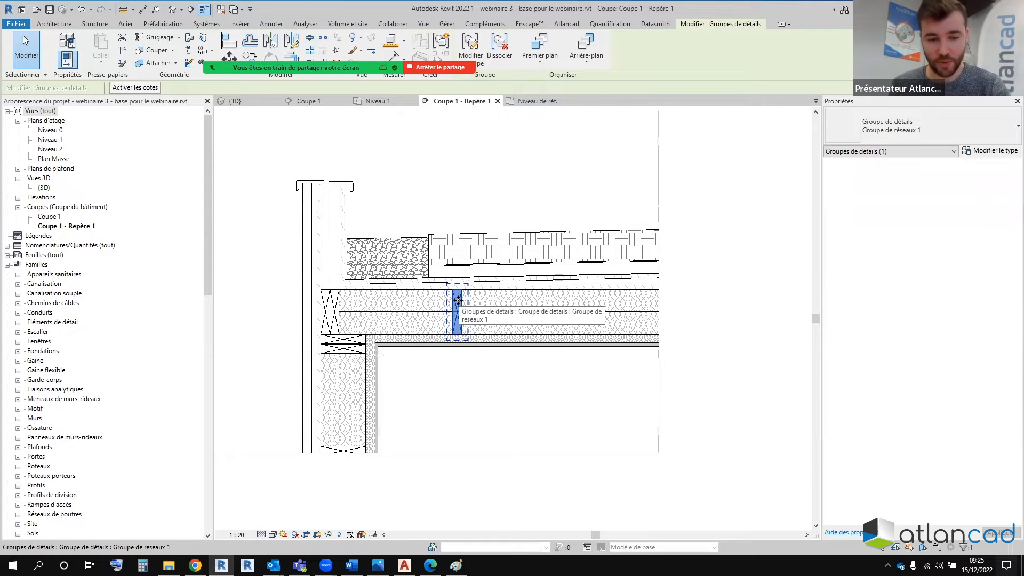
pyautogui.press('Delete')
# Step: Copy the inner rim timber twice along the roof insulation at 0.6 spacing to form the roof joists
pyautogui.scroll(1, 416, 265)
pyautogui.click(312, 322)
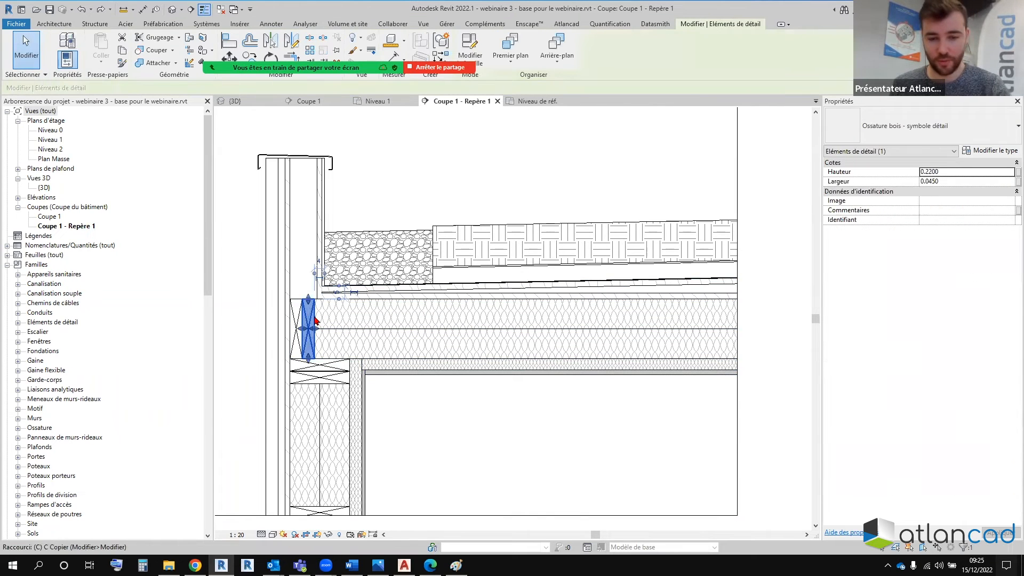
pyautogui.click(447, 327)
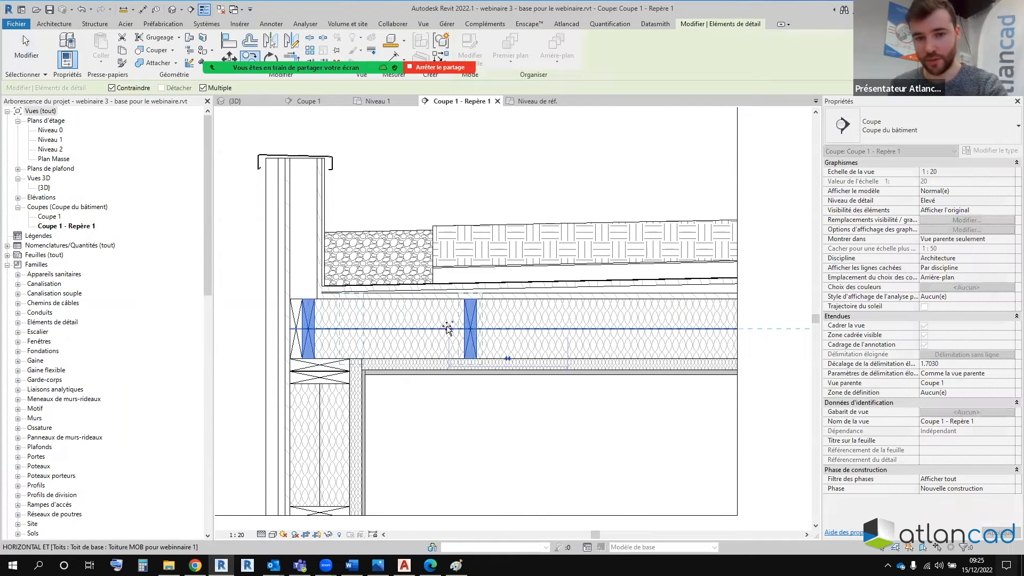
pyautogui.press('Escape')
pyautogui.click(440, 357)
pyautogui.press('Return')
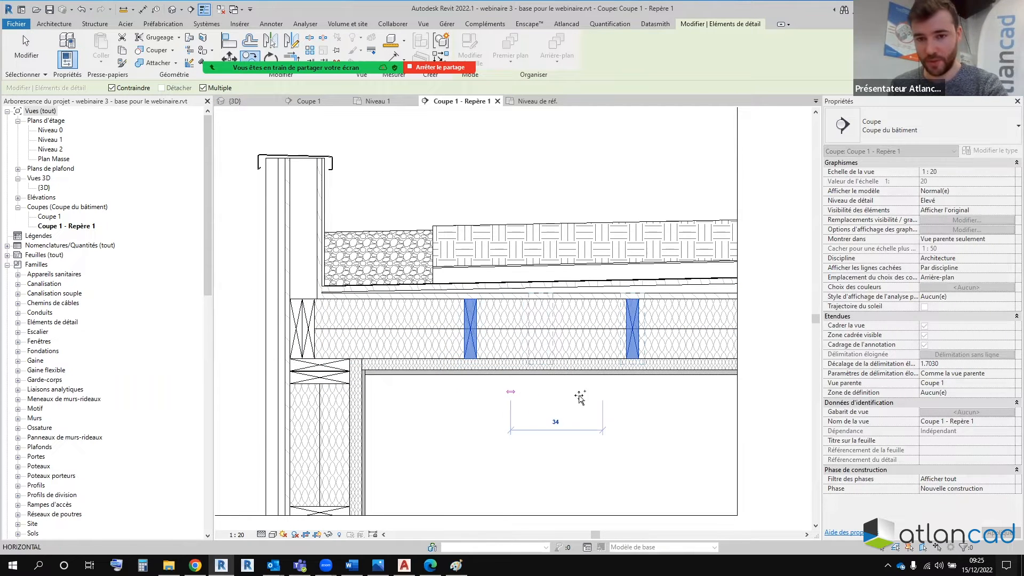
pyautogui.write('0.6')
pyautogui.press('Return')
pyautogui.press('Escape')
pyautogui.scroll(-4, 561, 387)
pyautogui.press('Escape')
pyautogui.scroll(-1, 623, 344)
pyautogui.moveTo(623, 344); pyautogui.dragTo(591, 326, button='middle')
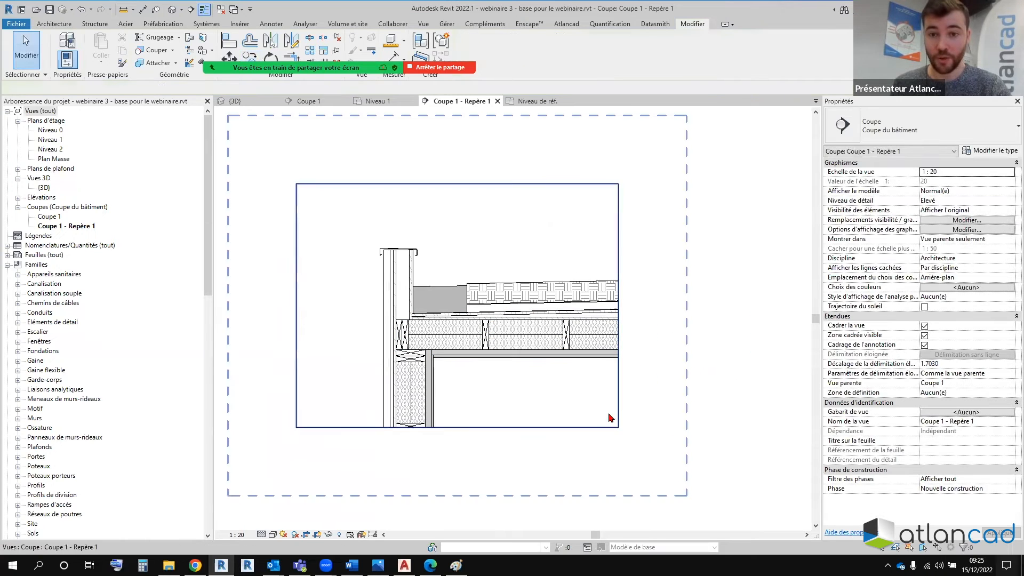
# Step: Shrink the callout's crop region so its right edge ends just past the second roof joist
pyautogui.click(618, 306)
pyautogui.moveTo(618, 306); pyautogui.dragTo(710, 305)
pyautogui.moveTo(711, 306); pyautogui.dragTo(591, 300)
pyautogui.scroll(1, 435, 316)
pyautogui.click(602, 307)
# Step: Copy the upper wall-head plate onto the top of the doubled rim piece, at the base of the parapet
pyautogui.moveTo(494, 311); pyautogui.dragTo(505, 298, button='middle')
pyautogui.scroll(3, 459, 293)
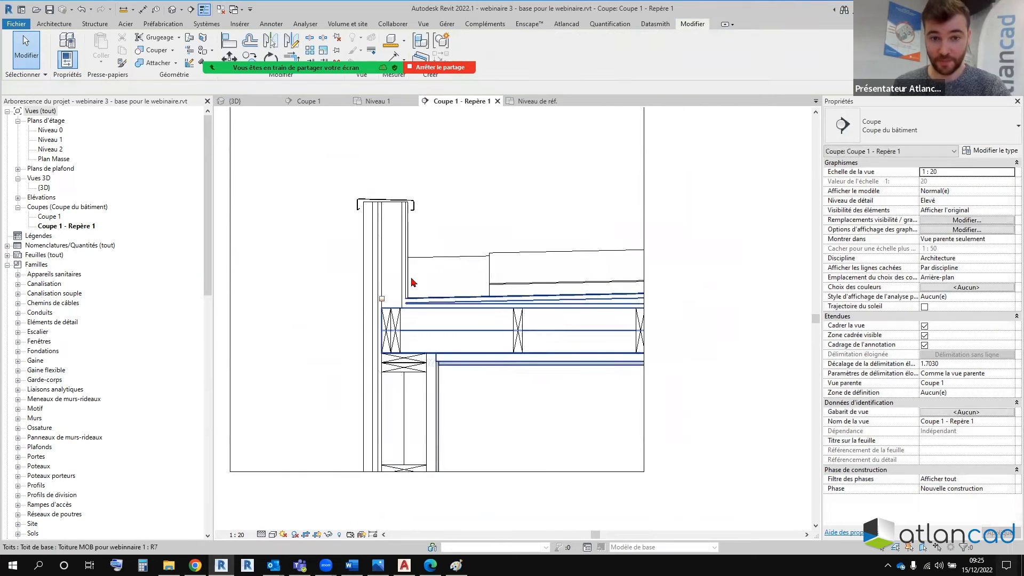
pyautogui.scroll(2, 391, 267)
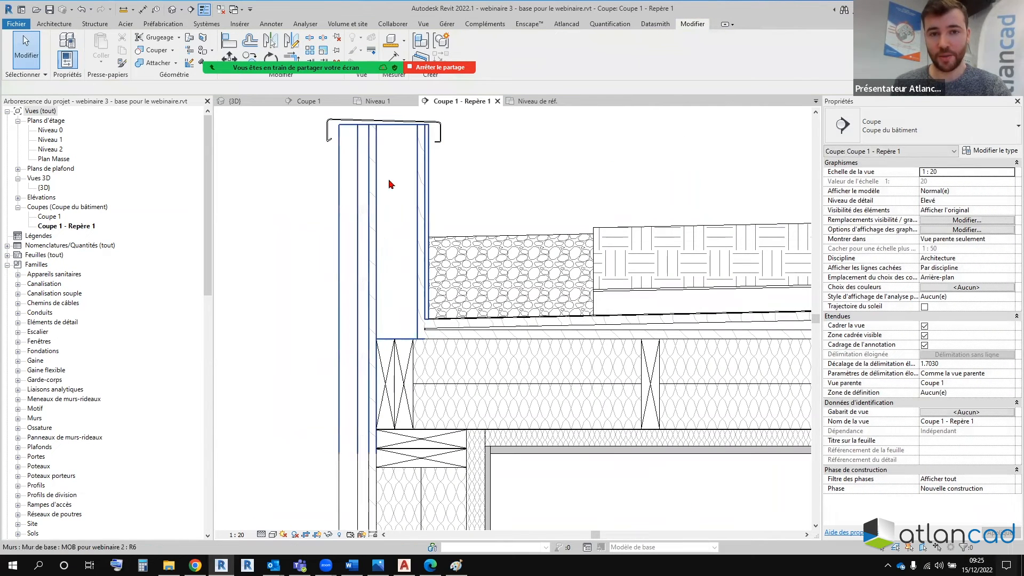
pyautogui.click(428, 448)
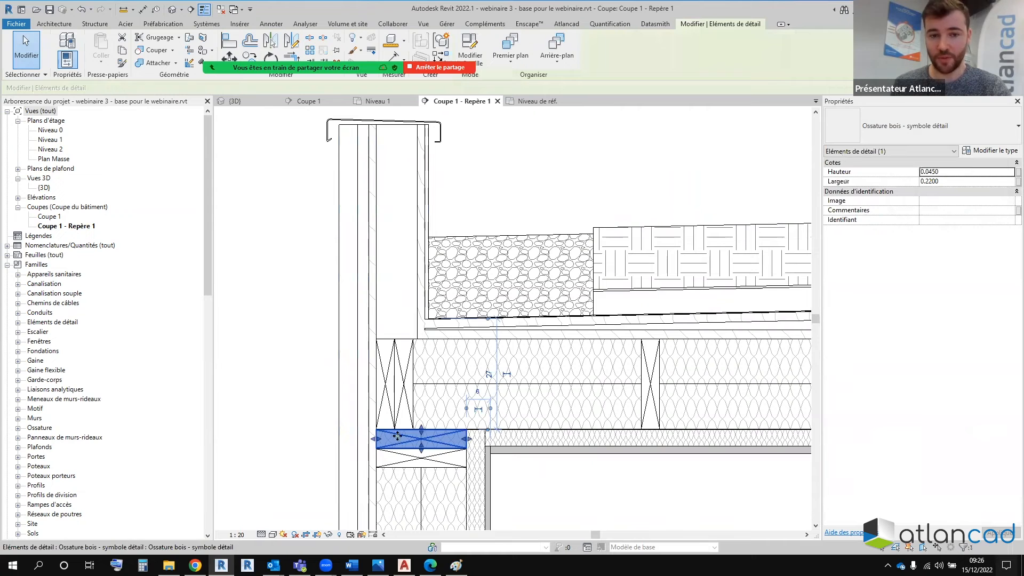
pyautogui.press('c')
pyautogui.press('o')
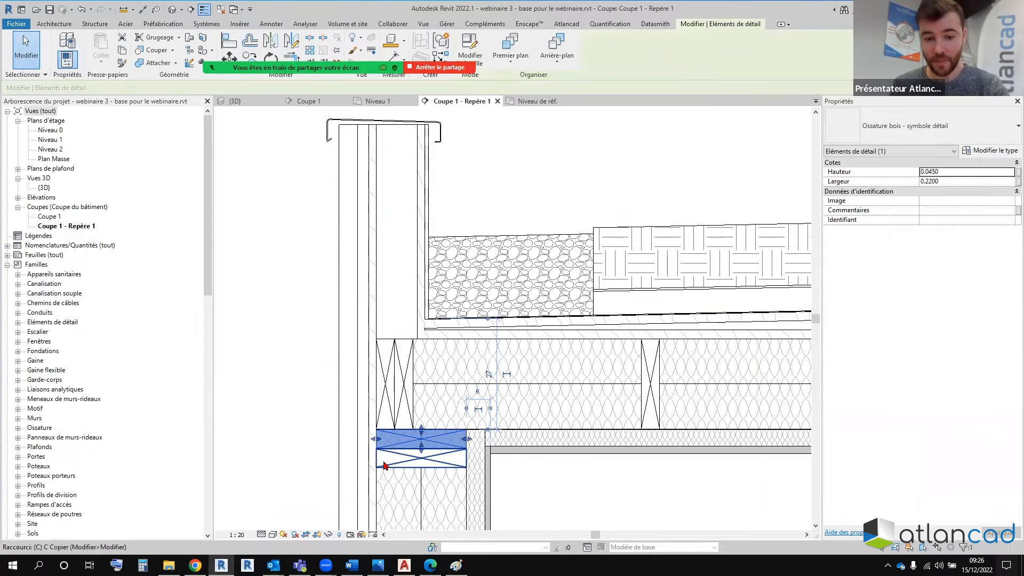
pyautogui.click(377, 430)
pyautogui.scroll(3, 369, 344)
pyautogui.click(383, 334)
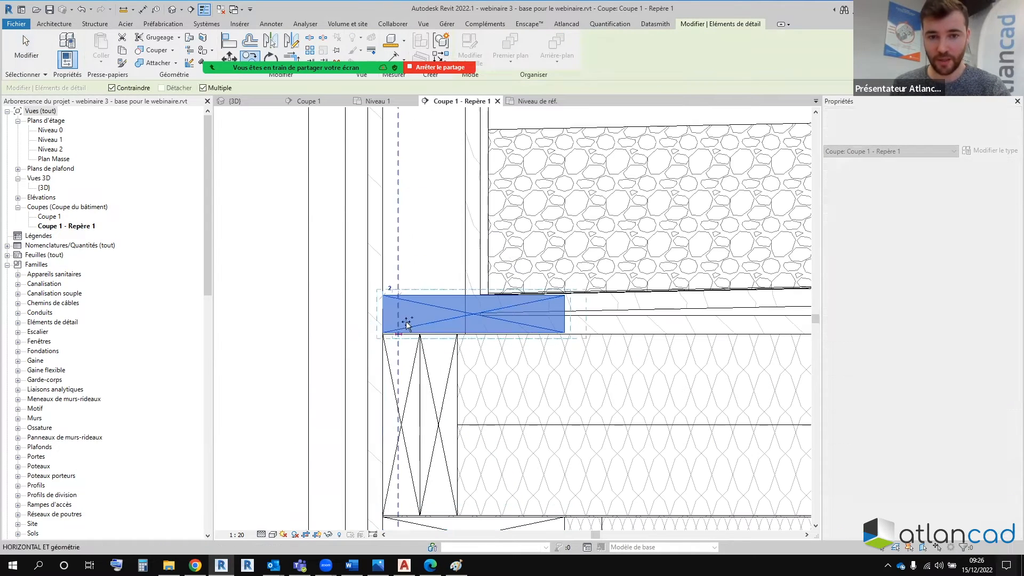
pyautogui.press('Escape')
# Step: Narrow the parapet's base plate and align its inner edge with the parapet's cavity layer, giving a Largeur of 0.1
pyautogui.moveTo(464, 311); pyautogui.dragTo(461, 313)
pyautogui.press('a')
pyautogui.press('l')
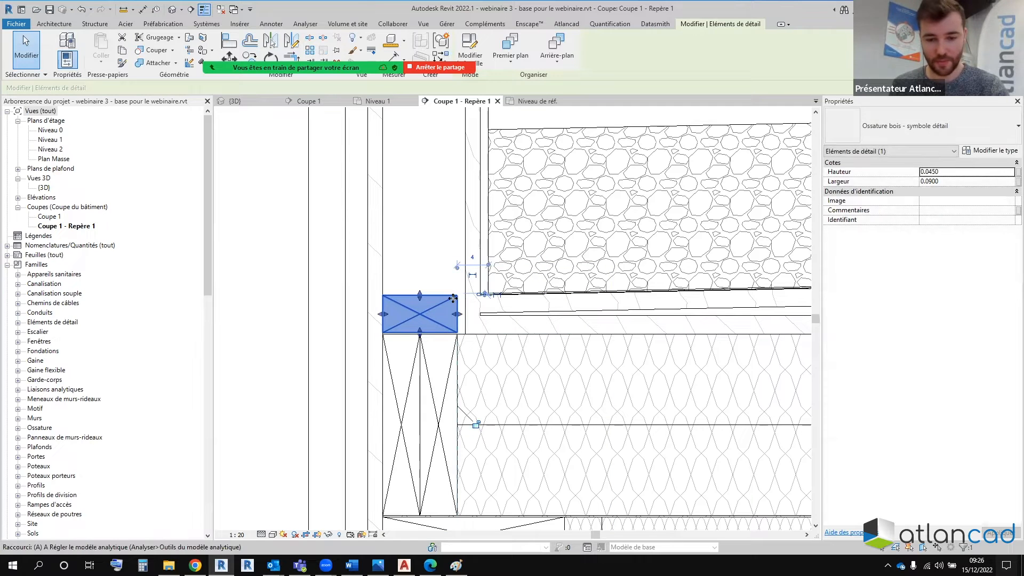
pyautogui.click(464, 280)
pyautogui.click(458, 314)
pyautogui.press('Escape')
pyautogui.press('Escape')
pyautogui.scroll(-3, 451, 322)
pyautogui.moveTo(433, 312); pyautogui.dragTo(437, 393, button='middle')
# Step: Copy the parapet's base plate up to the top of the parapet cavity, directly beneath the coping
pyautogui.click(440, 399)
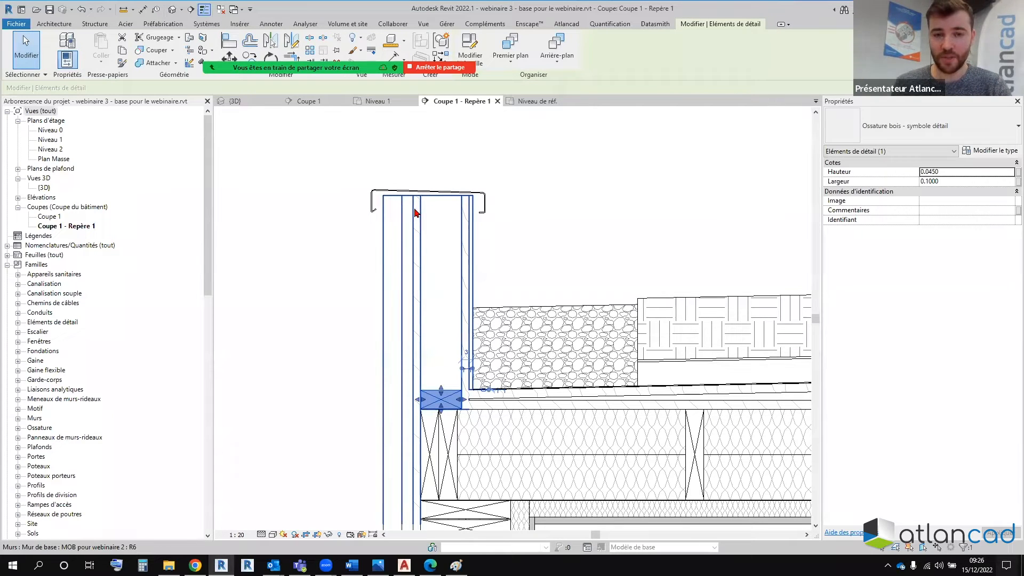
pyautogui.press('c')
pyautogui.press('o')
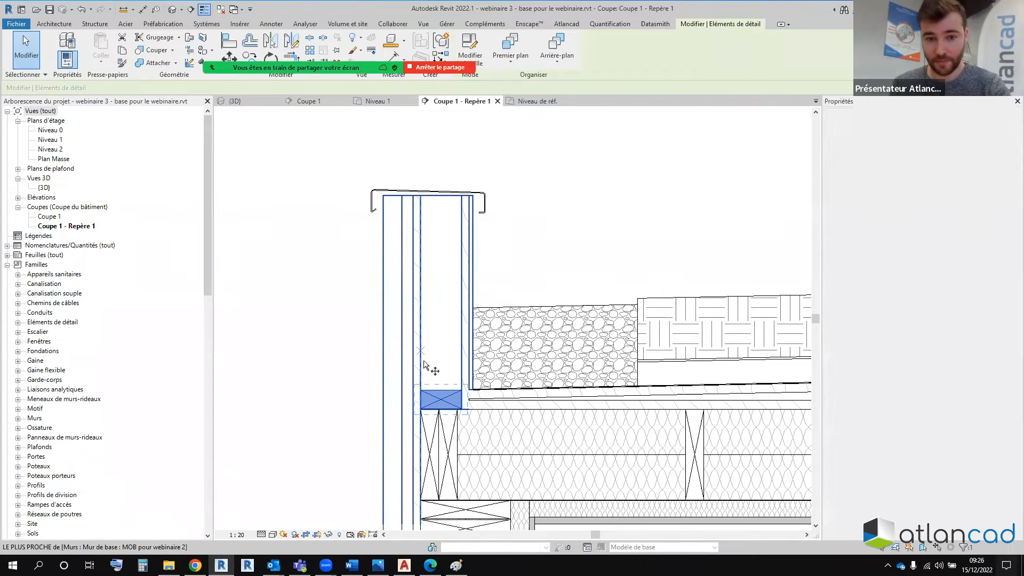
pyautogui.click(427, 389)
pyautogui.click(427, 197)
pyautogui.press('Escape')
pyautogui.press('Escape')
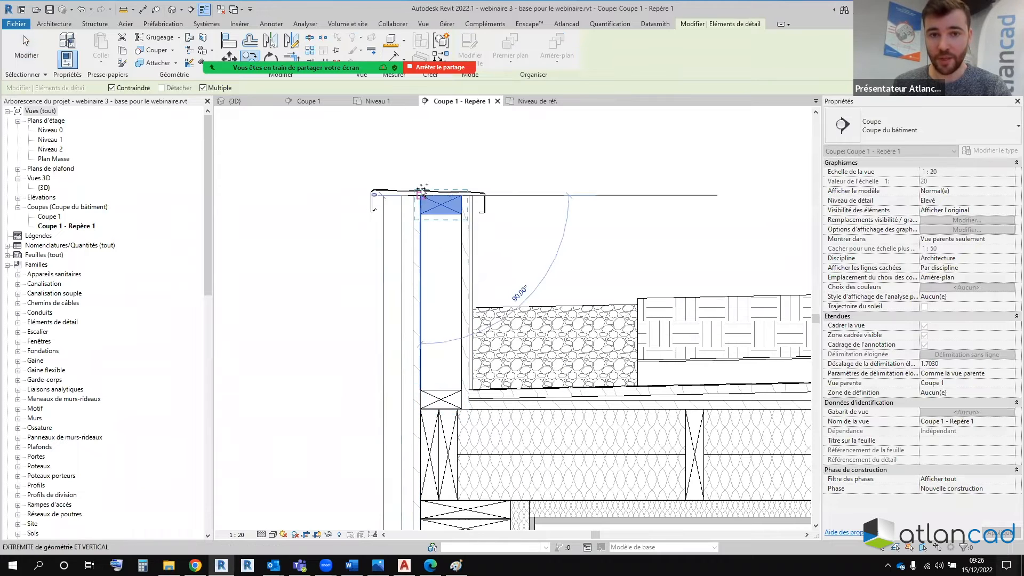
# Step: Snap the top plate's outer and upper edges to the parapet wall's faces and lock them there
pyautogui.scroll(5, 441, 205)
pyautogui.click(481, 249)
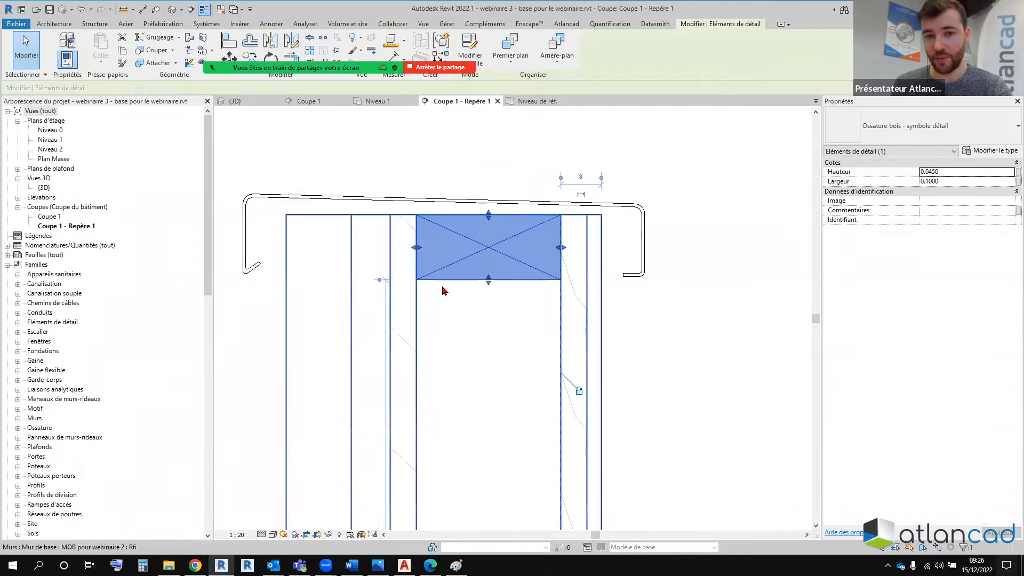
pyautogui.moveTo(415, 248); pyautogui.dragTo(415, 249)
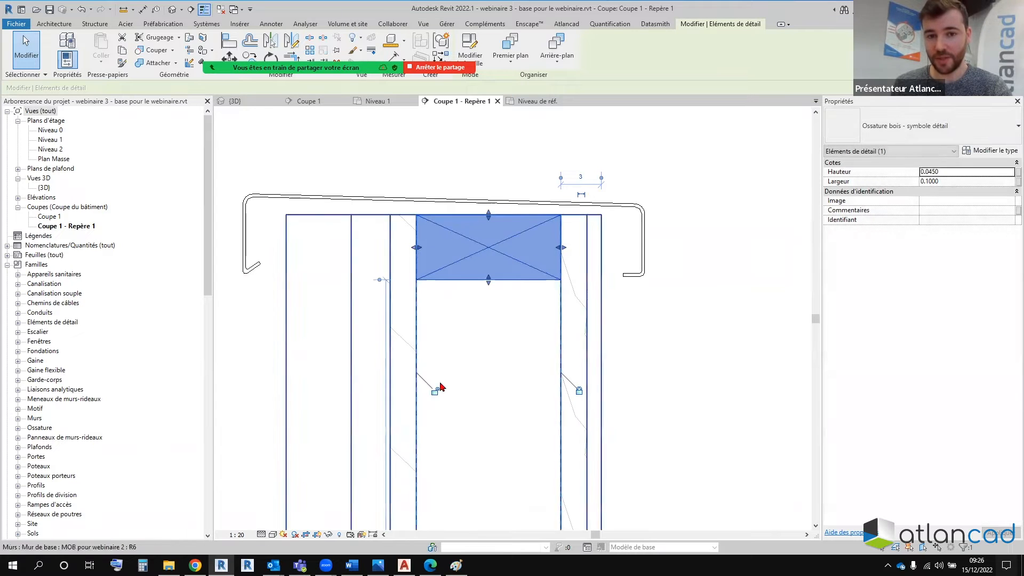
pyautogui.moveTo(489, 216); pyautogui.dragTo(488, 217)
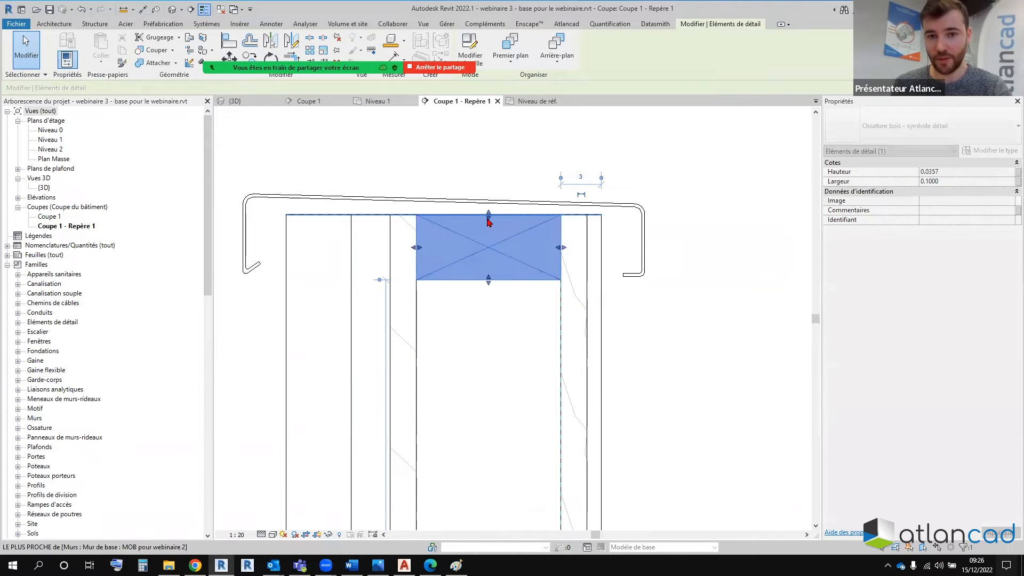
pyautogui.press('Escape')
pyautogui.scroll(-3, 405, 261)
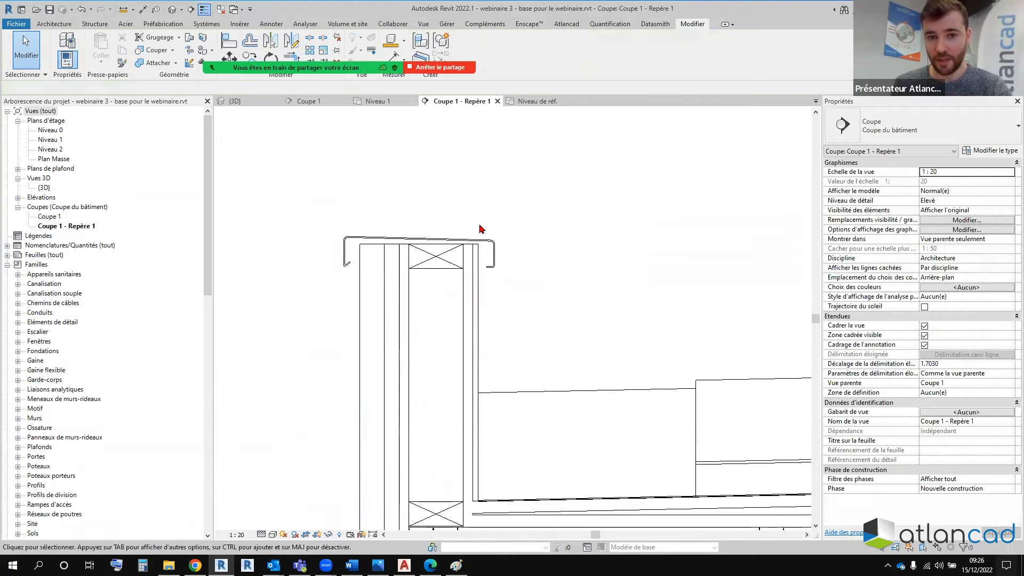
# Step: Test the top plate's constraints by raising the top of the parapet wall, and revert the change
pyautogui.click(478, 277)
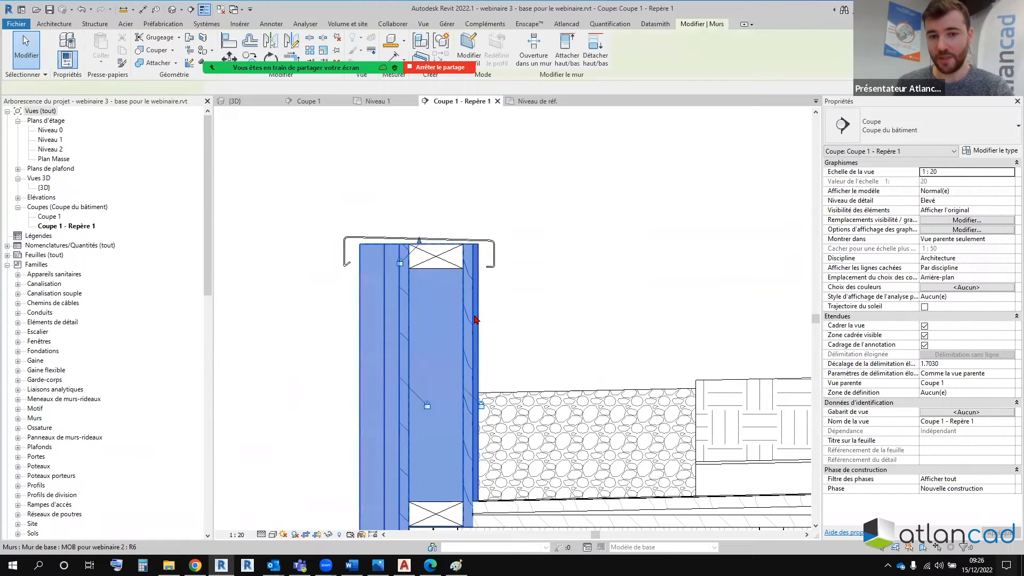
pyautogui.scroll(-3, 461, 261)
pyautogui.moveTo(438, 250); pyautogui.dragTo(444, 209)
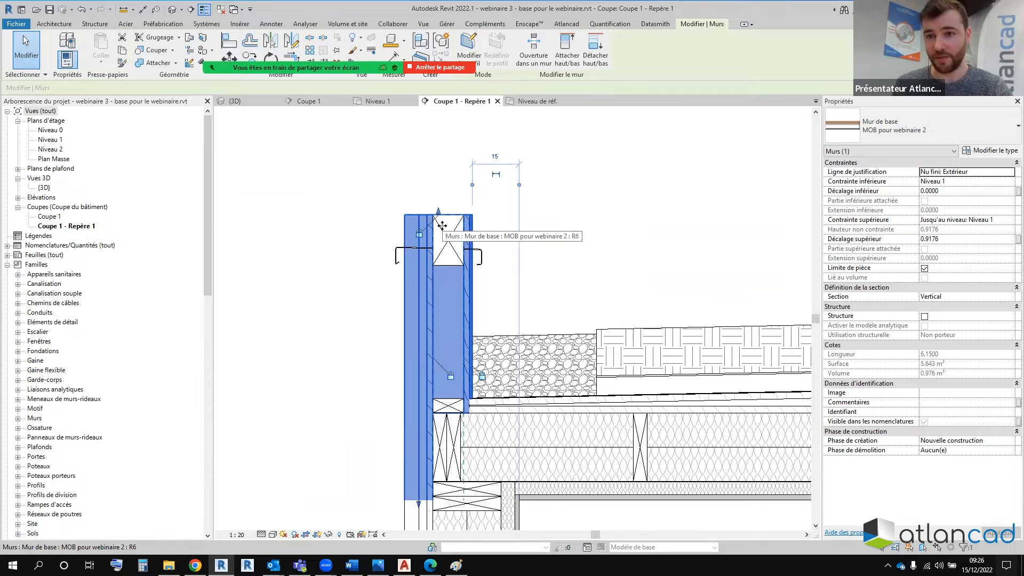
pyautogui.press('Escape')
# Step: Dimension the top plate's height beside the parapet and lock that dimension
pyautogui.scroll(3, 447, 265)
pyautogui.click(447, 265)
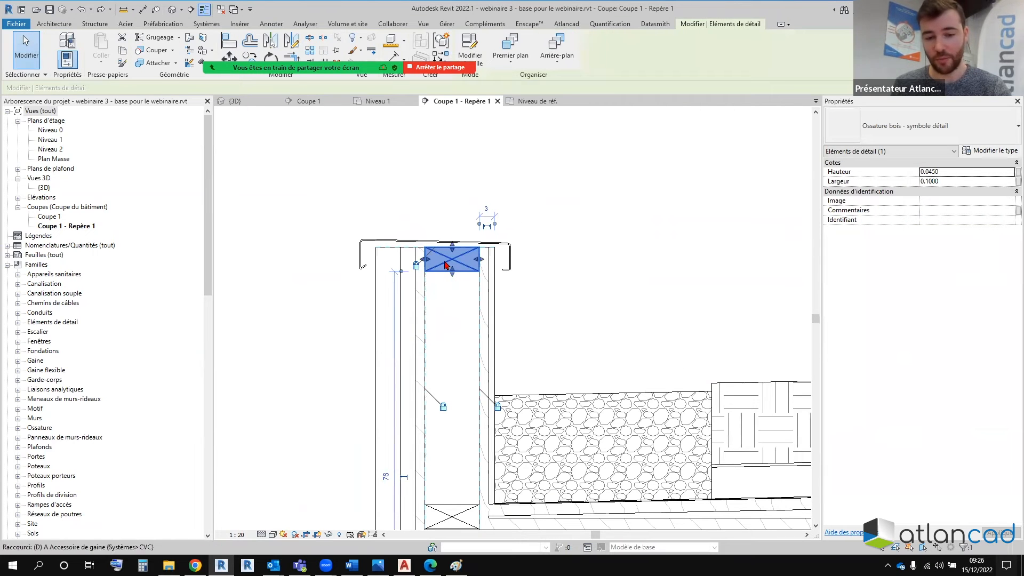
pyautogui.press('d')
pyautogui.press('i')
pyautogui.click(406, 248)
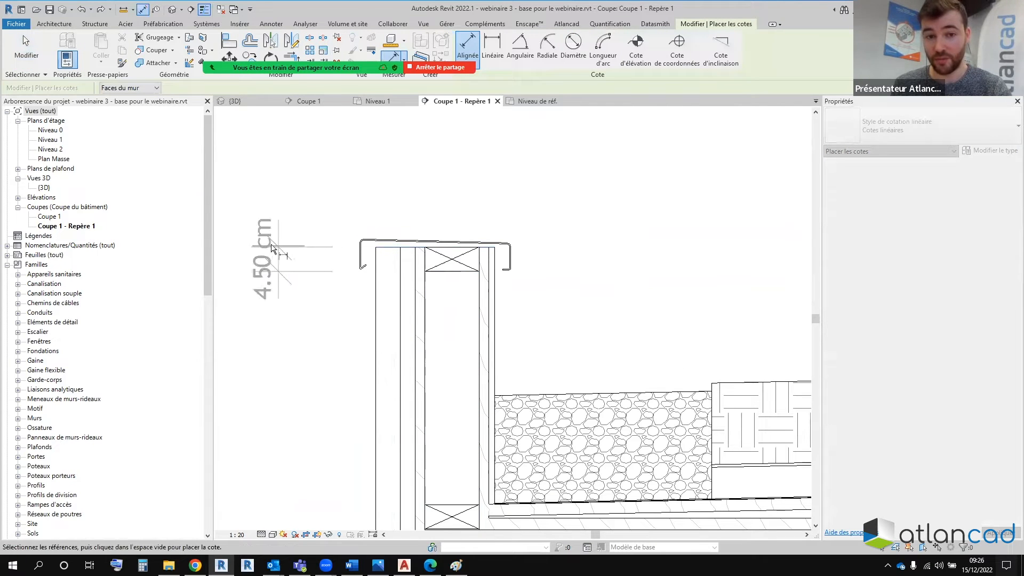
pyautogui.click(272, 248)
pyautogui.click(334, 259)
# Step: Delete the height dimension while keeping its constraint on the top plate
pyautogui.press('Escape')
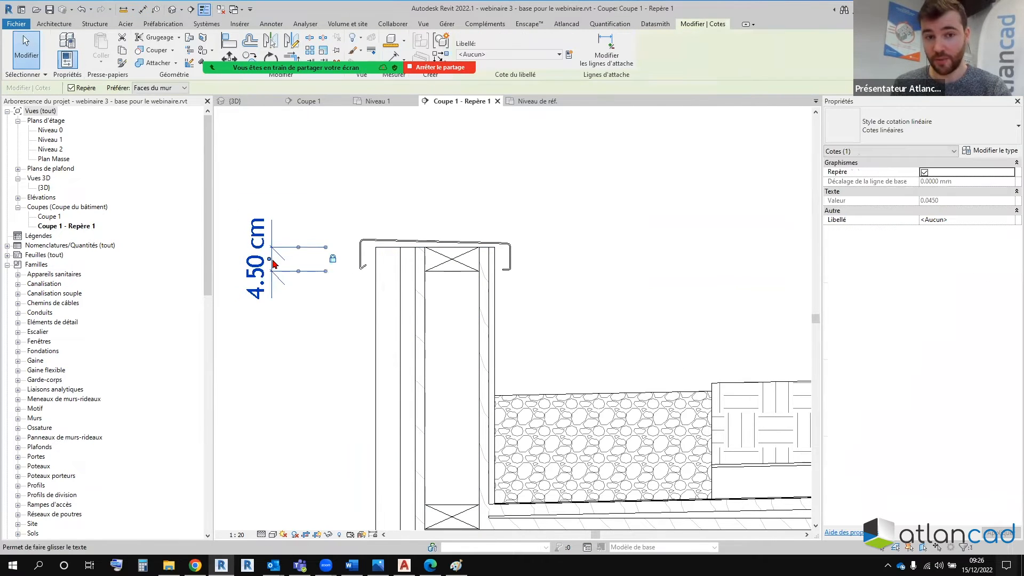
pyautogui.press('Delete')
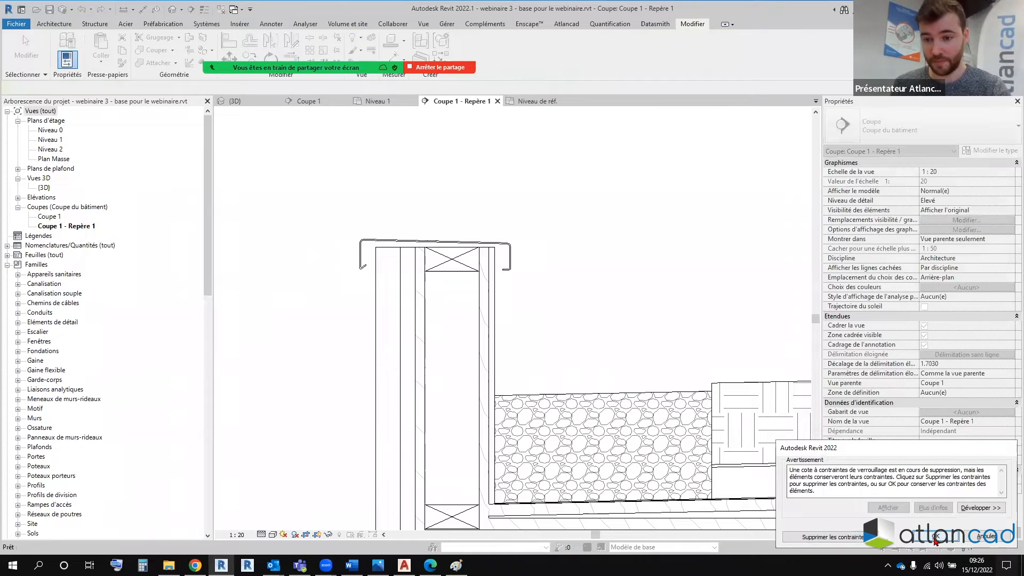
pyautogui.click(936, 539)
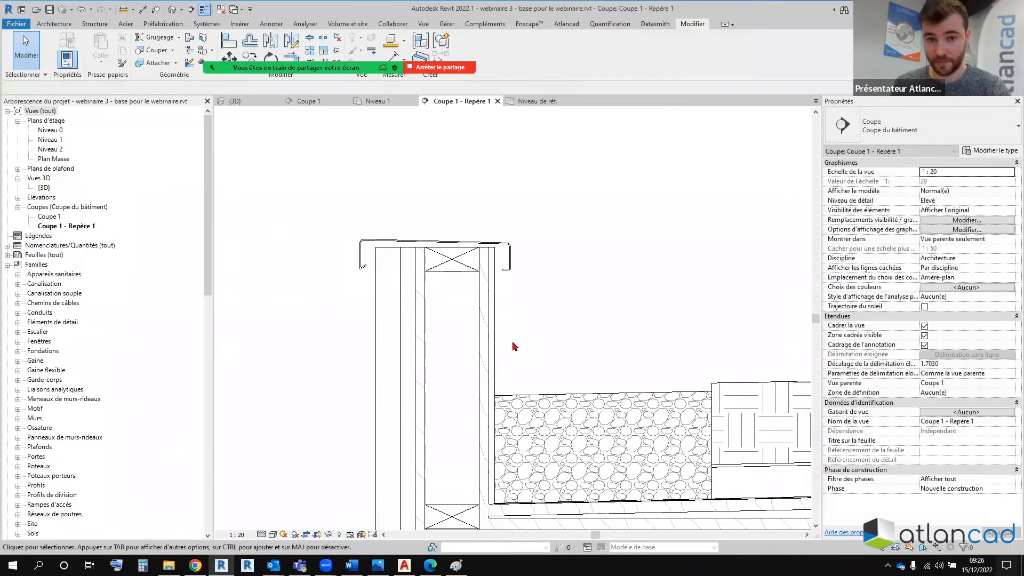
# Step: Raise the parapet wall's top to test the plate's locked height, and undo the move
pyautogui.click(414, 318)
pyautogui.moveTo(435, 244); pyautogui.dragTo(435, 208)
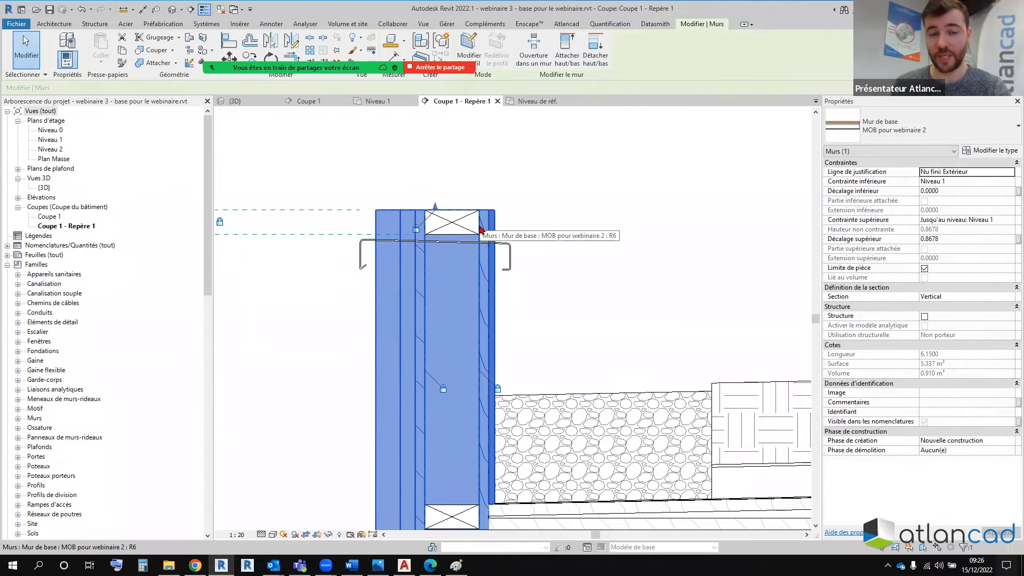
pyautogui.hotkey('ctrl', 'z')
# Step: Copy the parapet's base plate upward by 0.05 to add a second plate above it
pyautogui.scroll(-3, 480, 229)
pyautogui.scroll(3, 468, 412)
pyautogui.click(460, 384)
pyautogui.press('c')
pyautogui.press('o')
pyautogui.click(352, 381)
pyautogui.write('0.05')
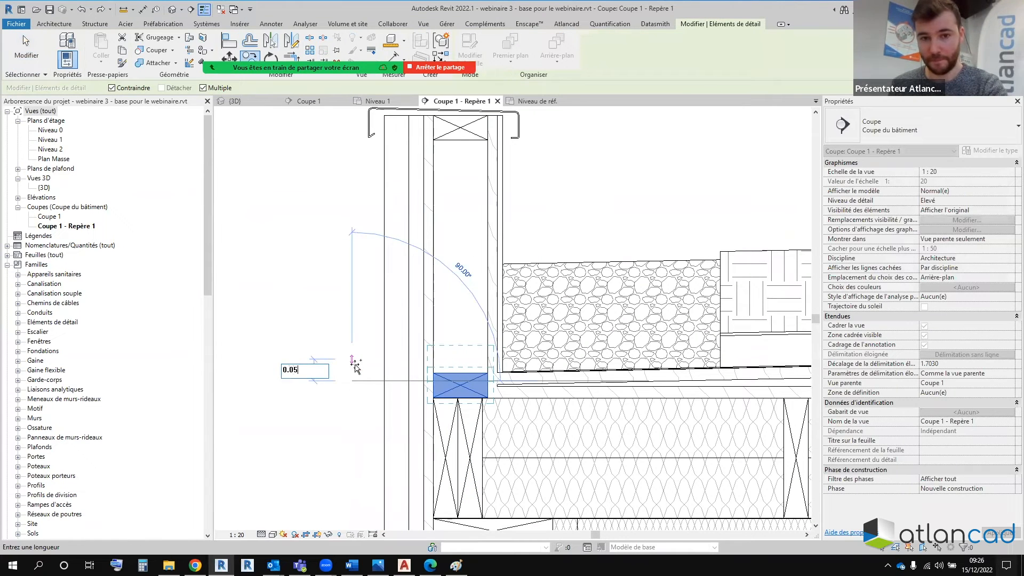
pyautogui.press('Return')
pyautogui.scroll(-2, 354, 363)
pyautogui.press('Escape')
pyautogui.press('Escape')
pyautogui.scroll(-2, 406, 292)
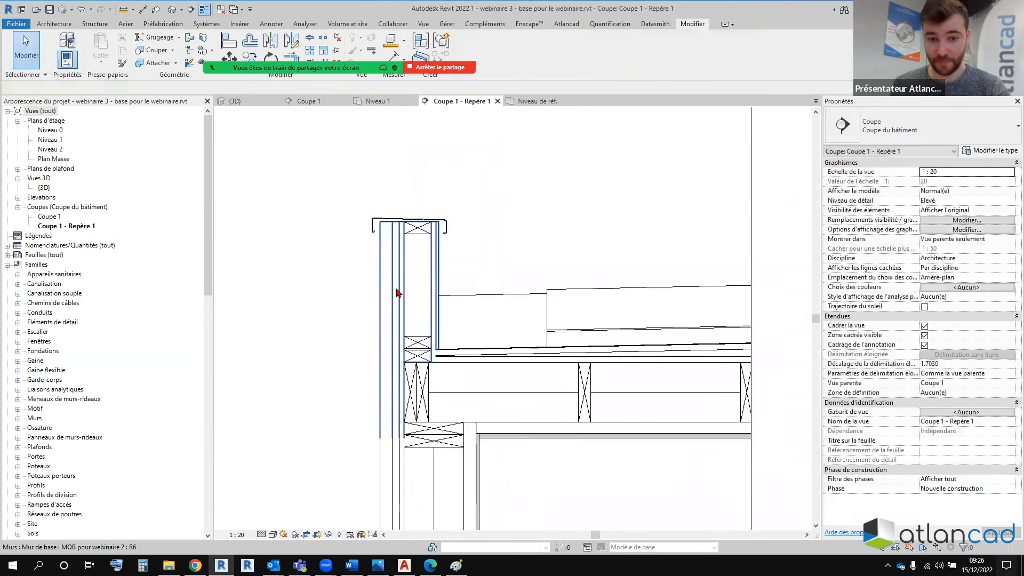
pyautogui.scroll(3, 415, 303)
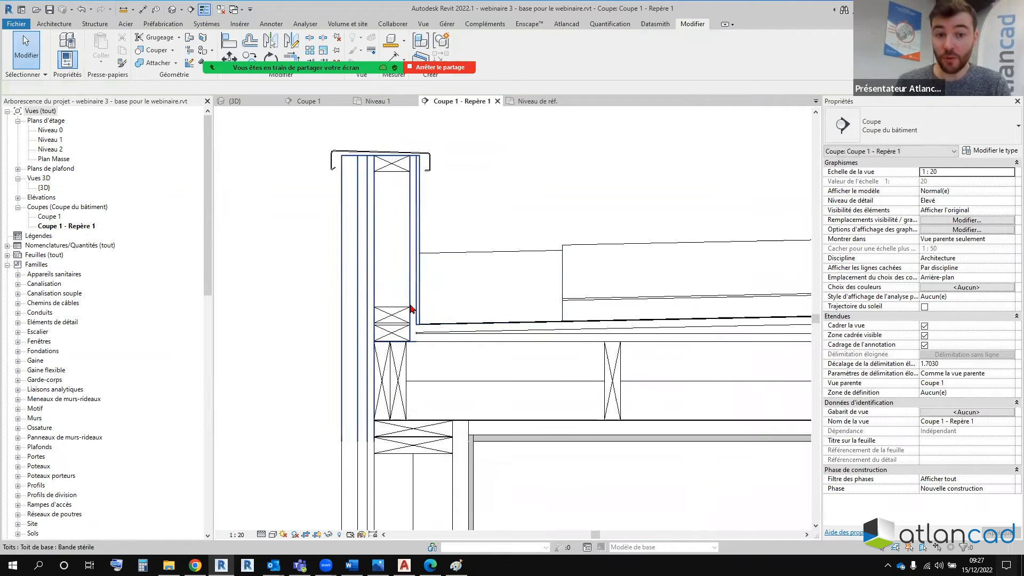
# Step: Examine the placed timber plates and joists in the callout, including the wall's upper plate, and the coping over the parapet
pyautogui.scroll(-4, 407, 394)
pyautogui.moveTo(503, 344); pyautogui.dragTo(495, 281, button='middle')
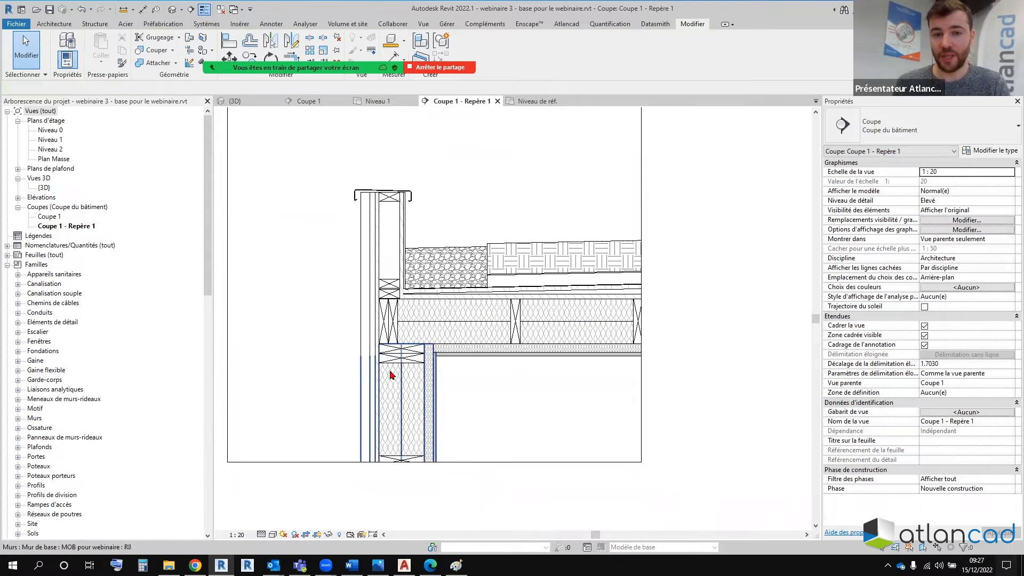
pyautogui.click(408, 350)
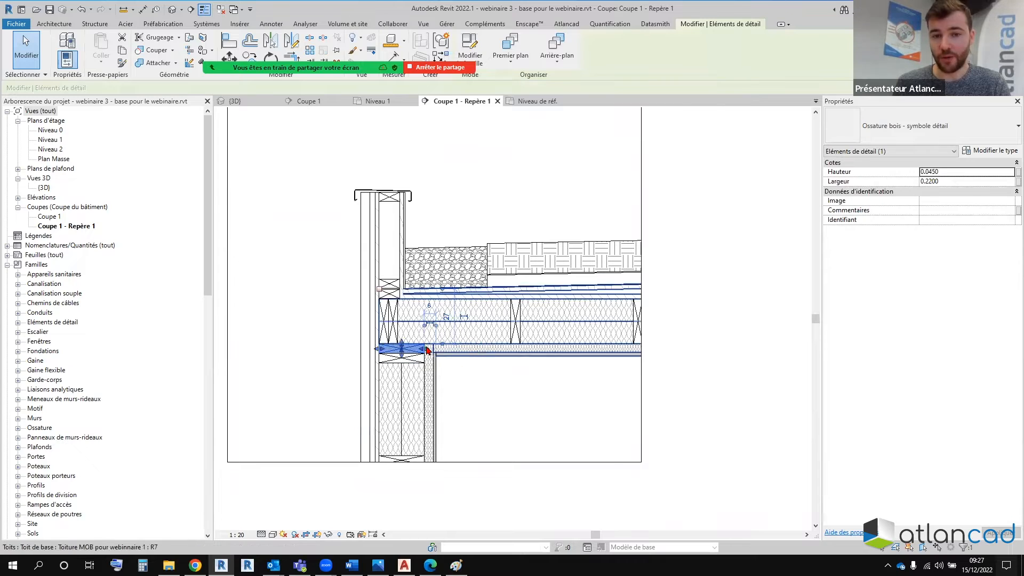
pyautogui.scroll(2, 418, 356)
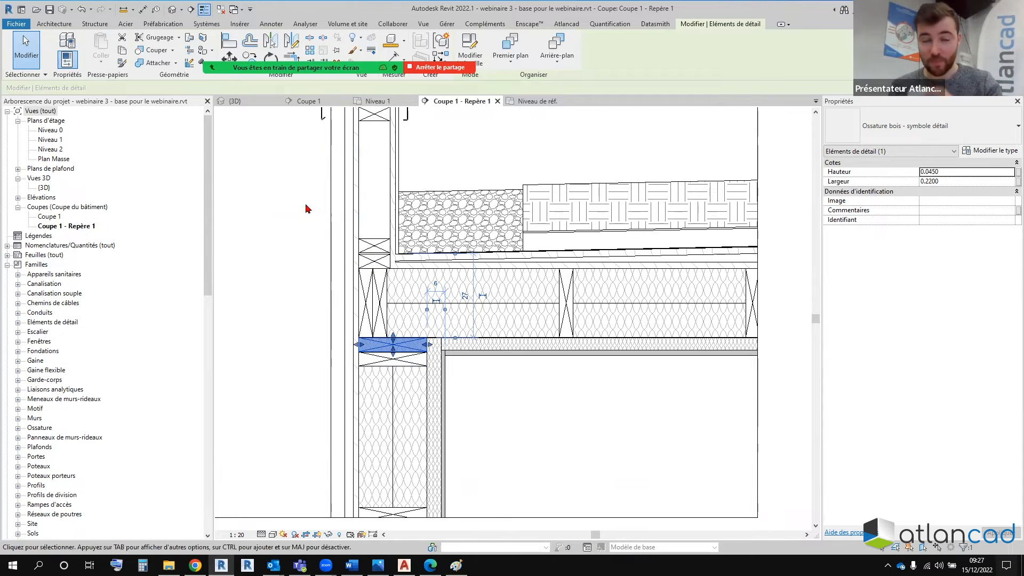
pyautogui.click(267, 246)
pyautogui.scroll(-1, 396, 353)
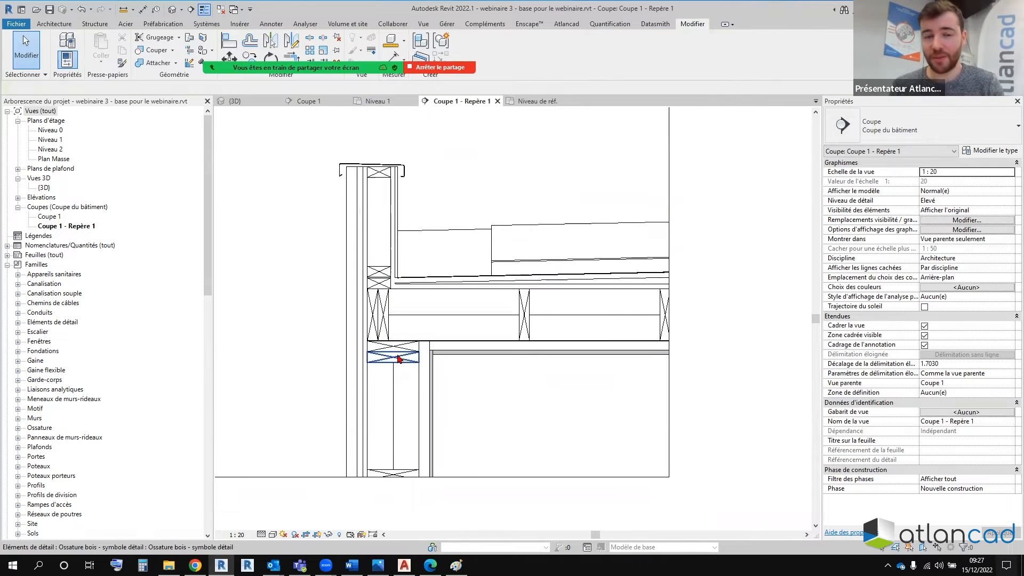
pyautogui.moveTo(408, 361); pyautogui.dragTo(423, 388, button='middle')
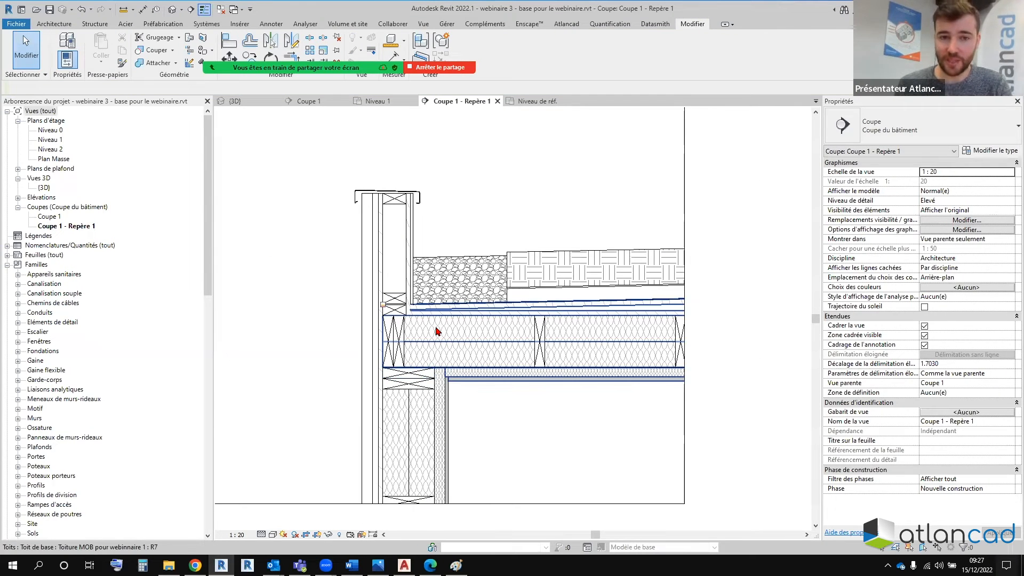
pyautogui.scroll(-2, 438, 335)
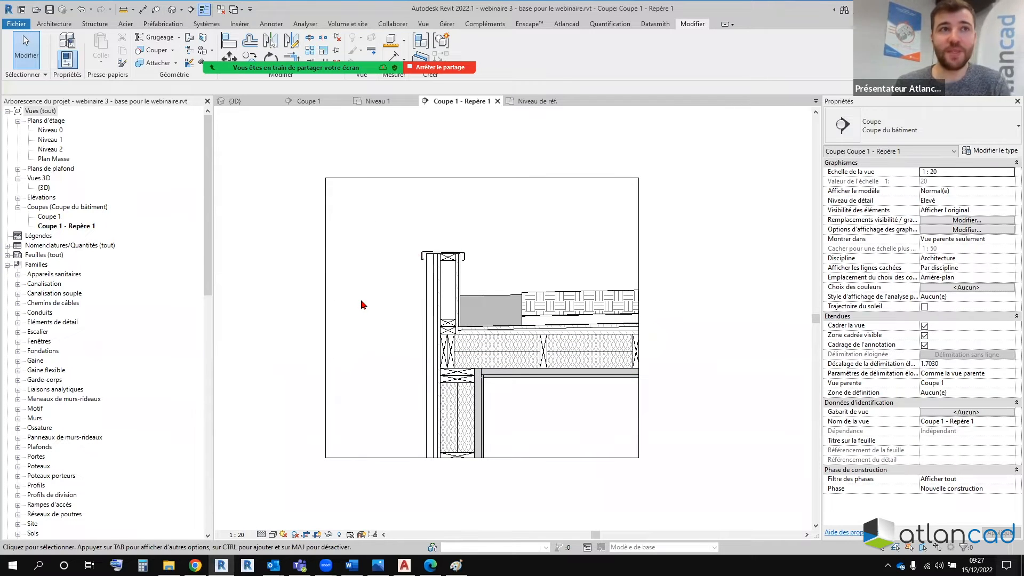
pyautogui.scroll(3, 431, 282)
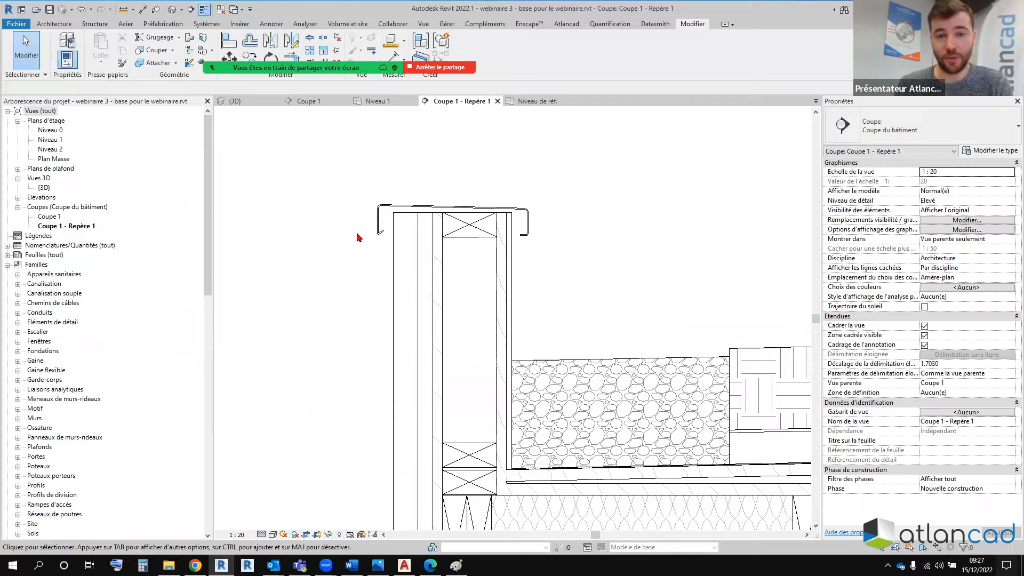
pyautogui.scroll(2, 435, 200)
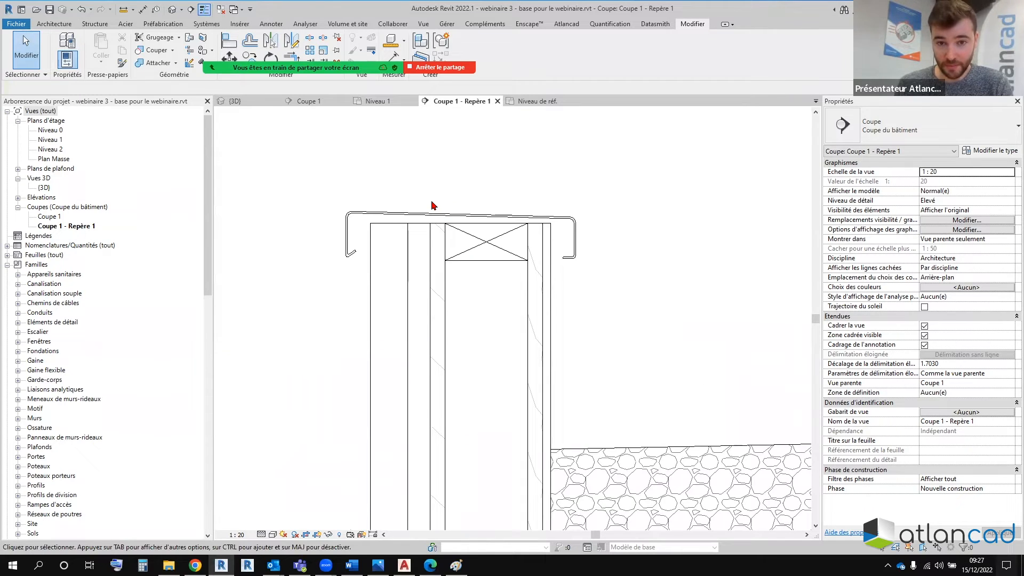
pyautogui.scroll(-2, 433, 204)
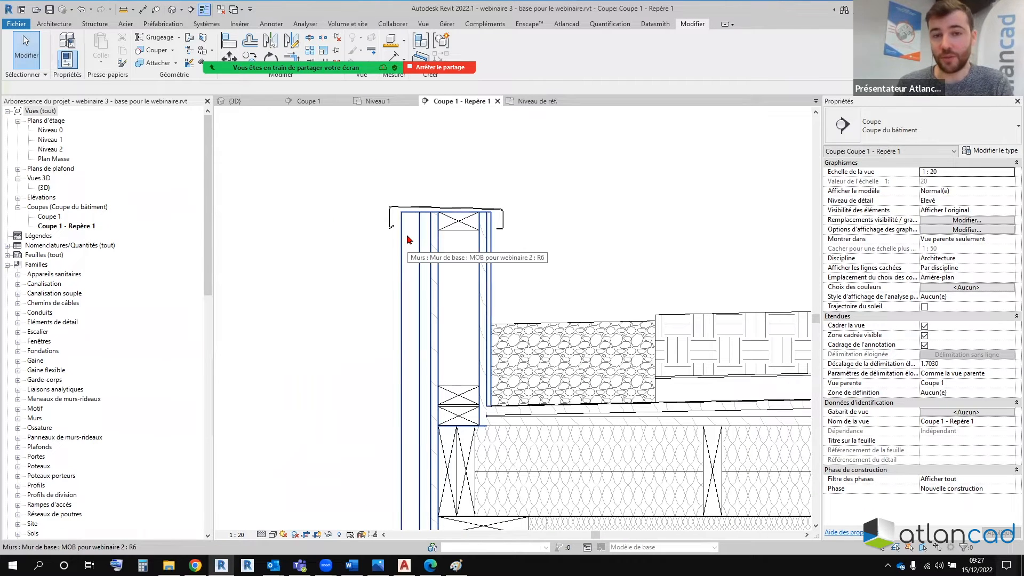
pyautogui.scroll(2, 501, 220)
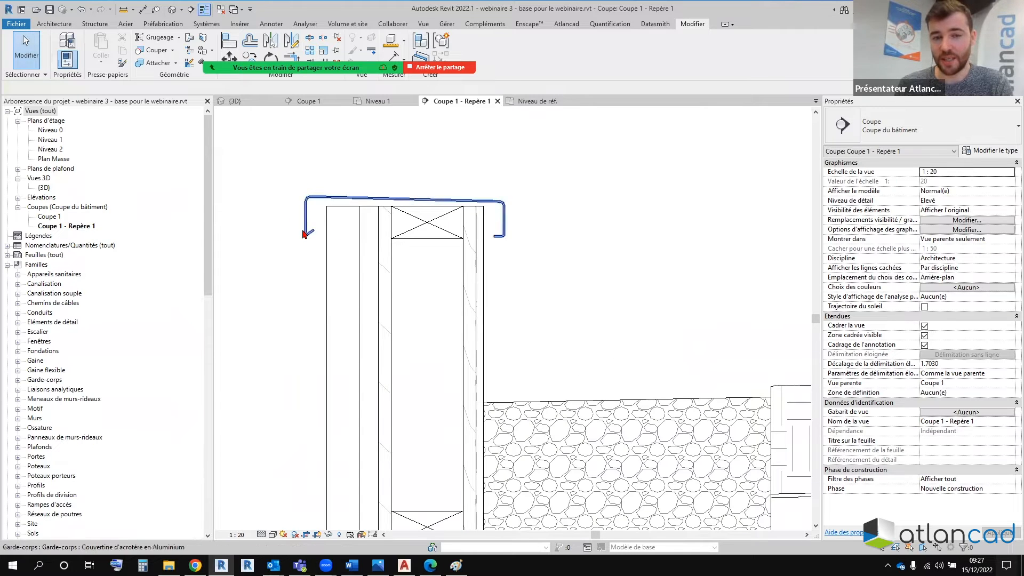
pyautogui.click(271, 24)
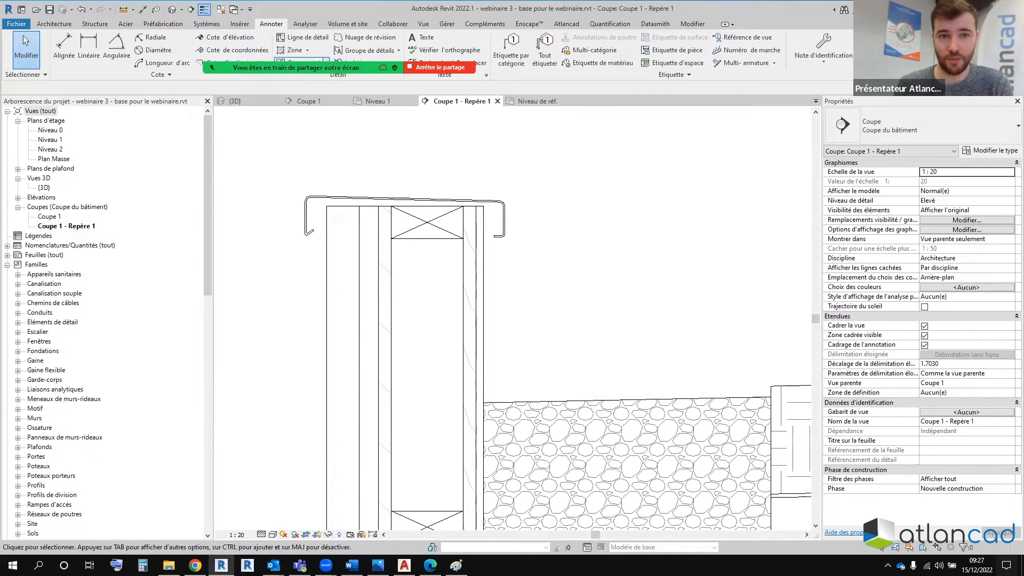
pyautogui.click(327, 65)
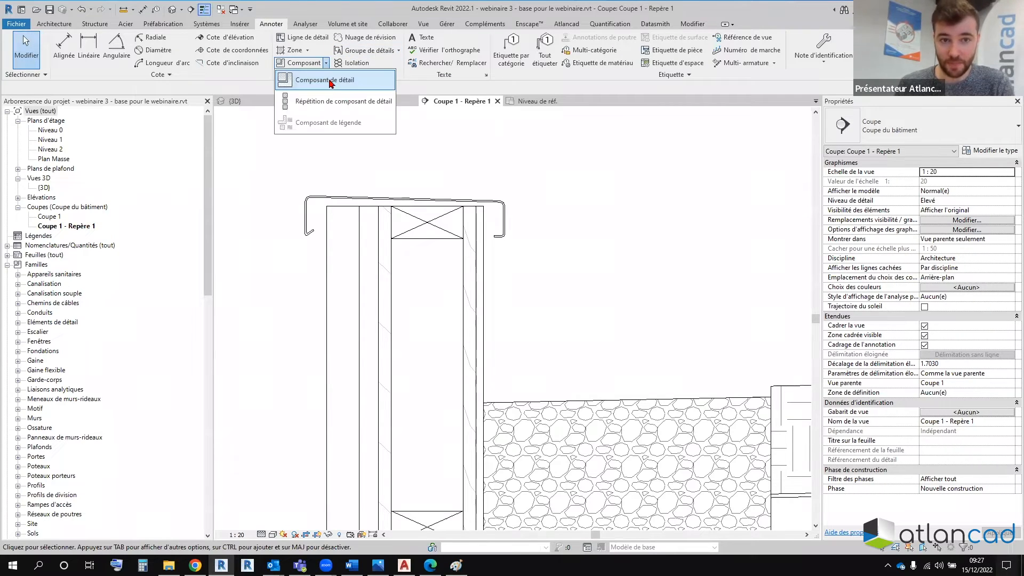
pyautogui.click(330, 79)
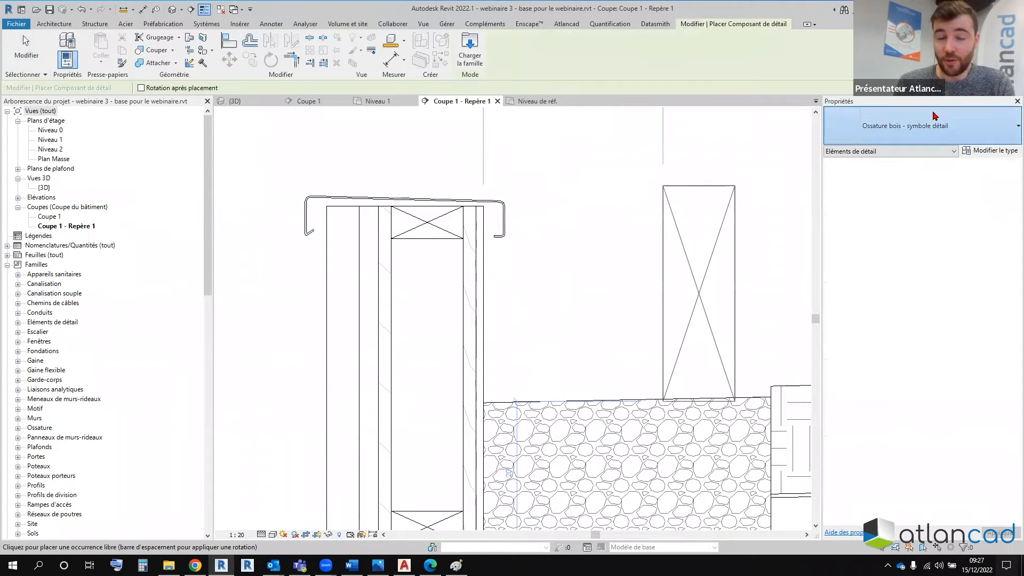
pyautogui.click(923, 126)
pyautogui.press('Escape')
pyautogui.press('Escape')
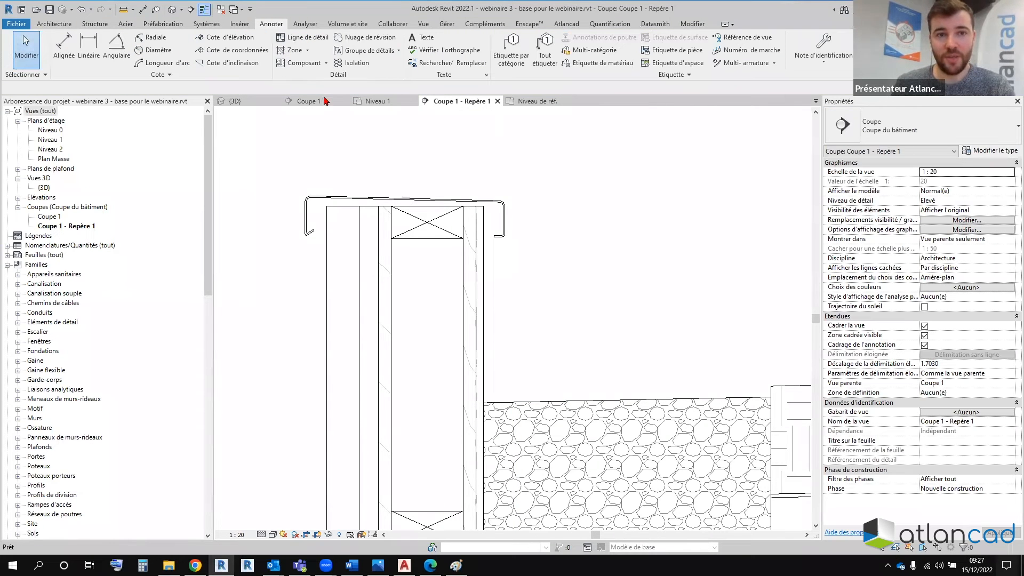
# Step: Place the "Couvertine d'acrotère en aluminium" detail component above the parapet
pyautogui.click(326, 63)
pyautogui.click(330, 79)
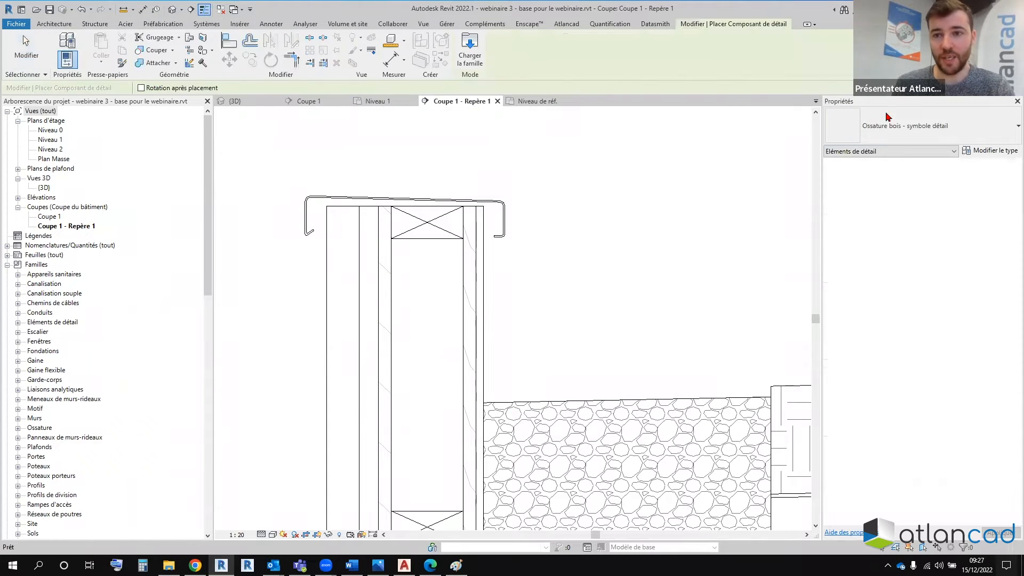
pyautogui.click(923, 126)
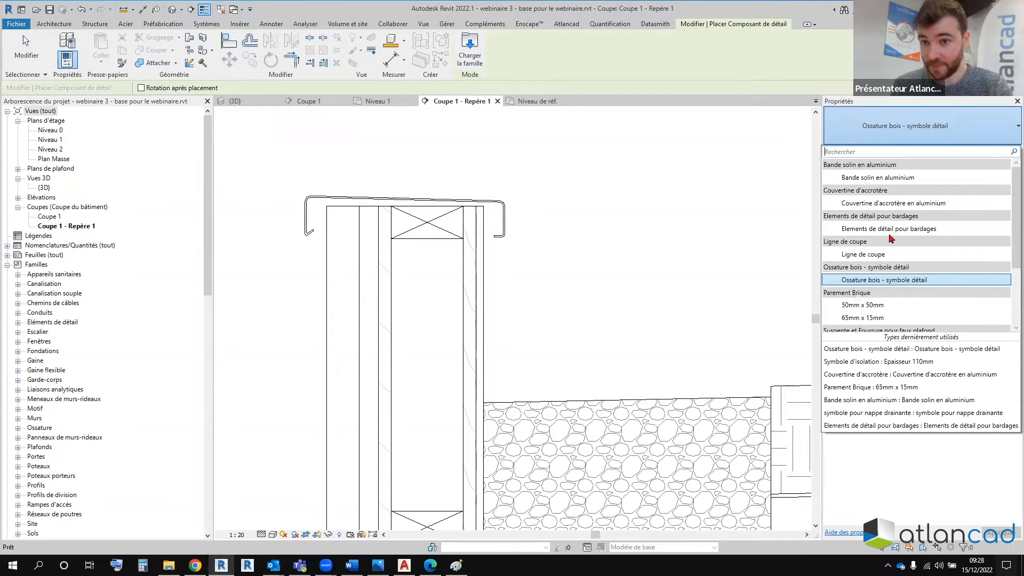
pyautogui.click(888, 204)
pyautogui.scroll(-2, 487, 237)
pyautogui.scroll(4, 494, 197)
pyautogui.scroll(-3, 570, 233)
pyautogui.scroll(3, 541, 185)
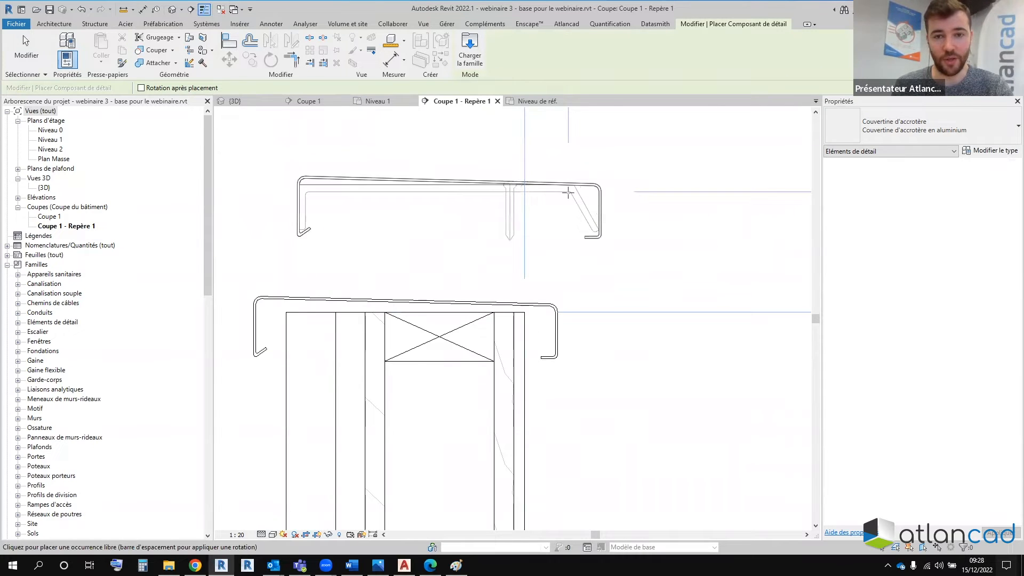
pyautogui.click(568, 193)
pyautogui.press('Escape')
pyautogui.press('Escape')
pyautogui.scroll(-2, 563, 224)
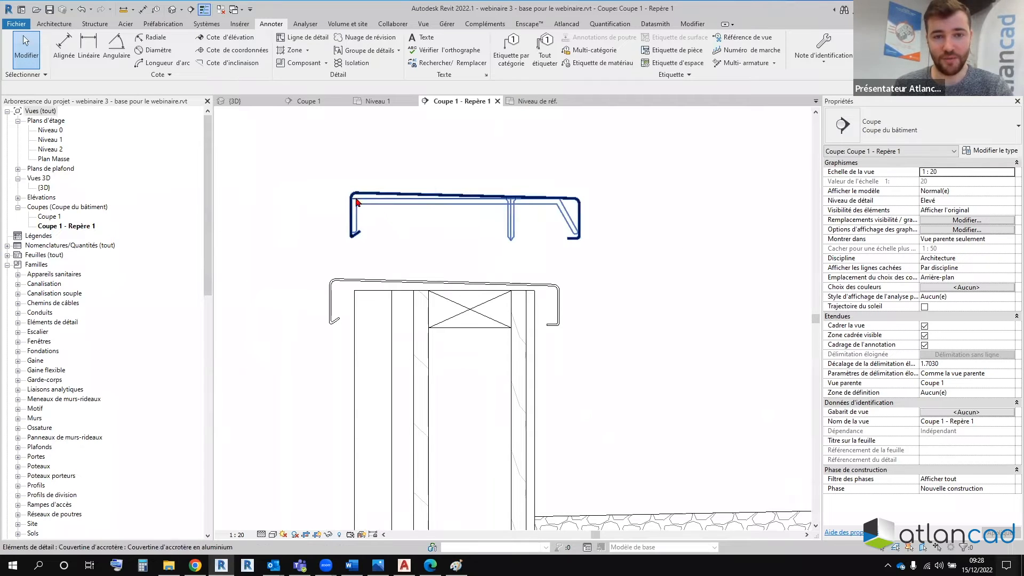
# Step: Move the coping detail component down onto the parapet's top, aligned with the wall's roof-side face
pyautogui.click(564, 219)
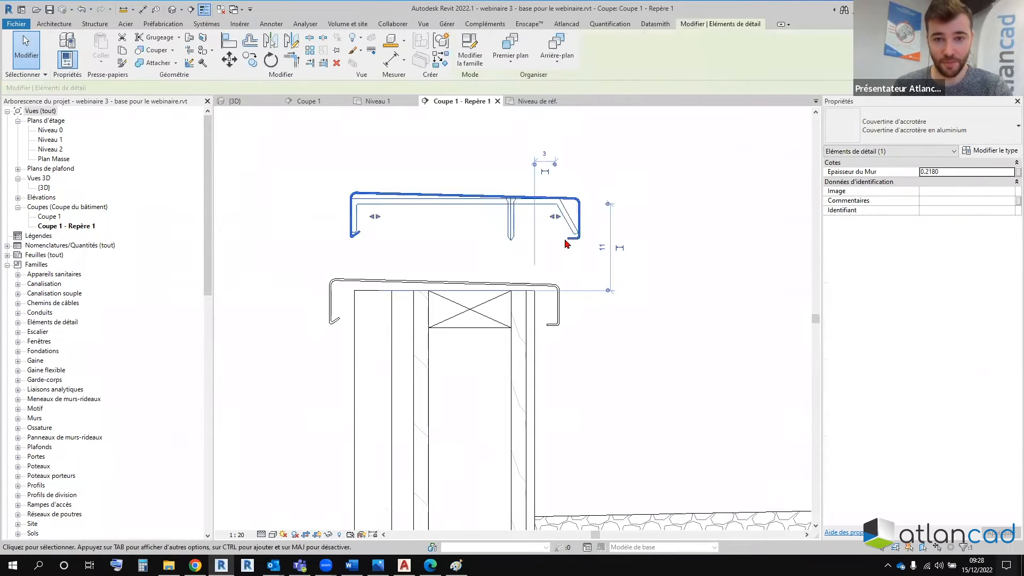
pyautogui.scroll(2, 565, 220)
pyautogui.moveTo(520, 195); pyautogui.dragTo(547, 339)
pyautogui.scroll(-3, 585, 291)
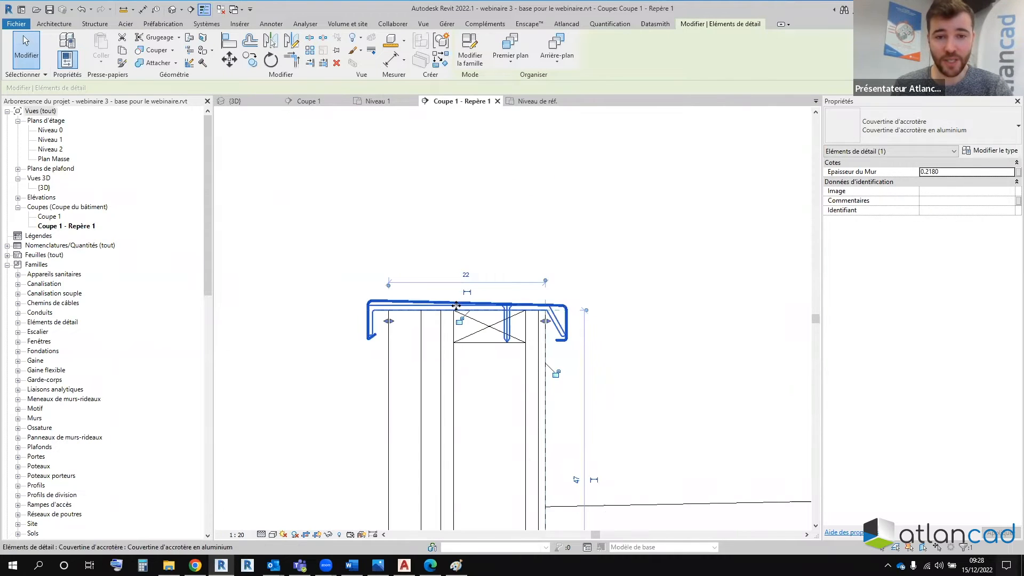
# Step: Stretch the coping component to a wall thickness of 0.3040 as a test, and fit it back to the wall's outer face at 0.2180
pyautogui.moveTo(445, 301); pyautogui.dragTo(484, 276, button='middle')
pyautogui.scroll(3, 428, 299)
pyautogui.moveTo(424, 293); pyautogui.dragTo(336, 309)
pyautogui.scroll(-2, 359, 308)
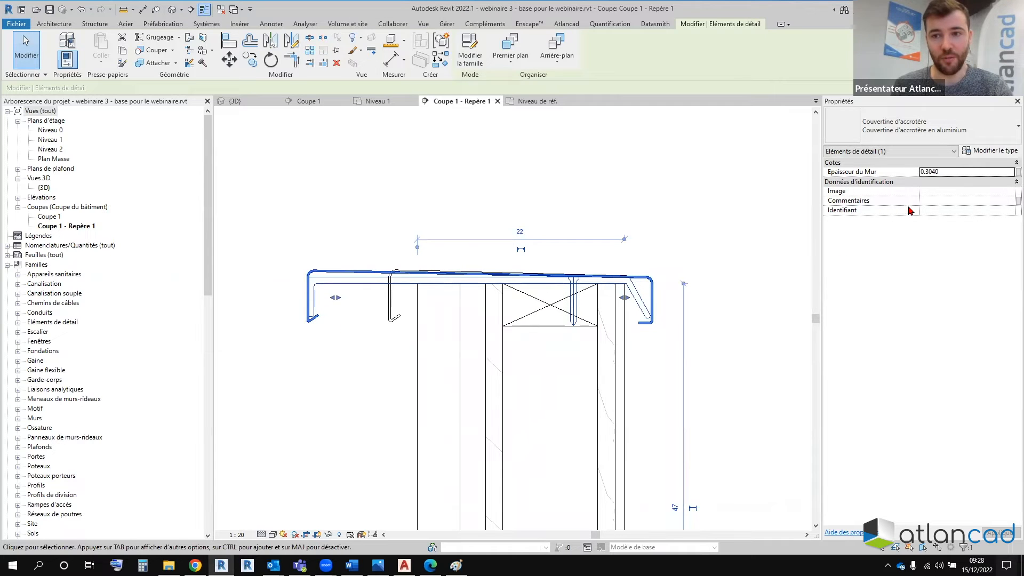
pyautogui.moveTo(336, 298); pyautogui.dragTo(417, 298)
pyautogui.scroll(-2, 480, 203)
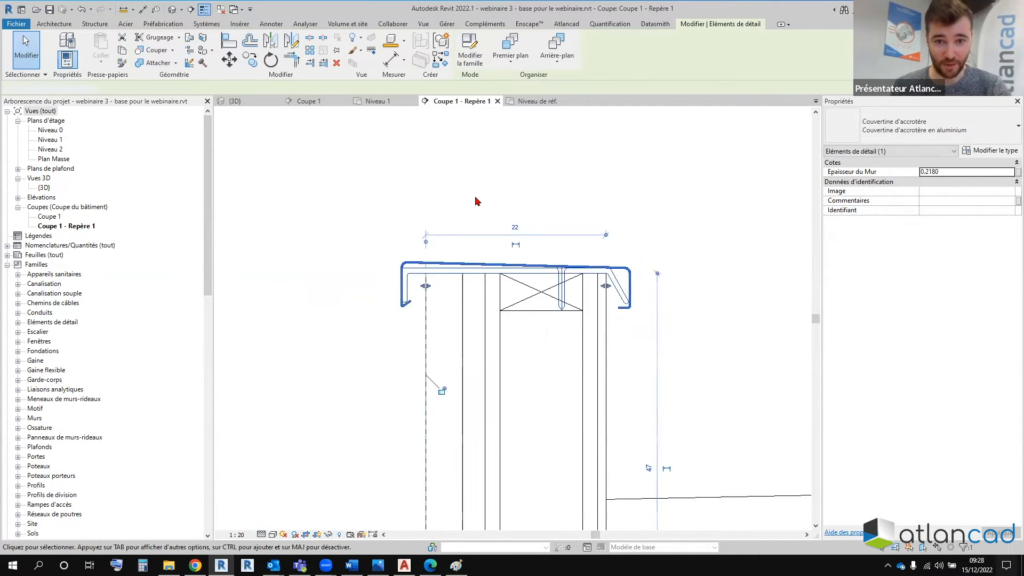
pyautogui.click(505, 231)
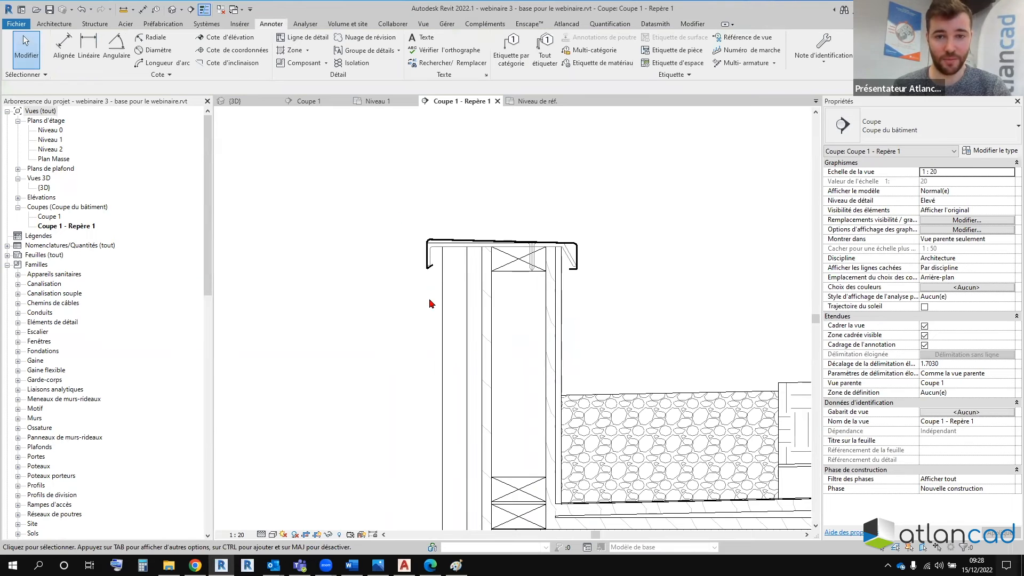
# Step: Compare the parapet coping in the Coupe 1 section with the detailed coping in the Coupe 1 - Repère 1 callout
pyautogui.scroll(-2, 432, 304)
pyautogui.scroll(2, 521, 274)
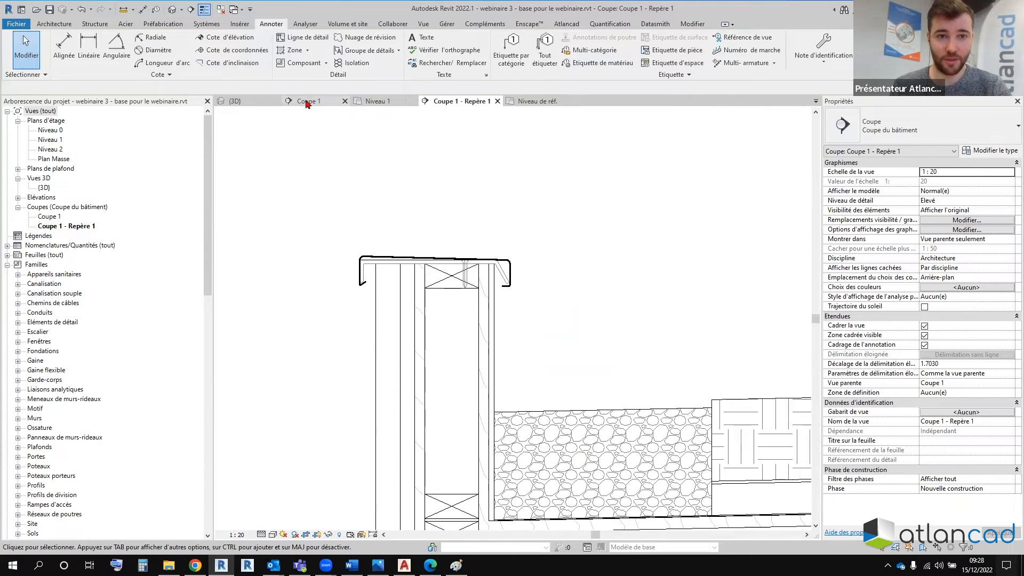
pyautogui.click(307, 103)
pyautogui.scroll(2, 388, 209)
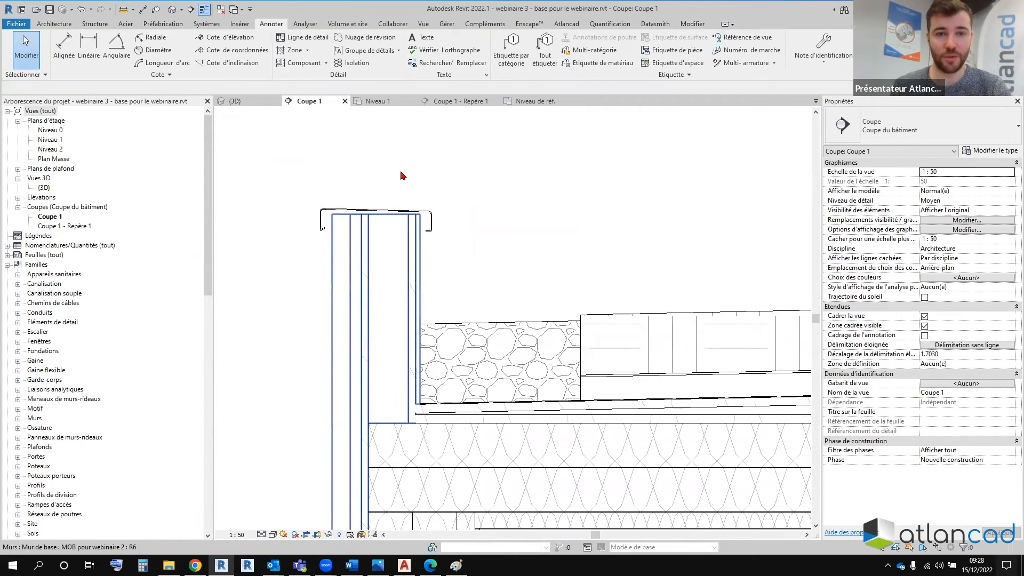
pyautogui.click(385, 101)
pyautogui.click(459, 101)
pyautogui.scroll(2, 464, 227)
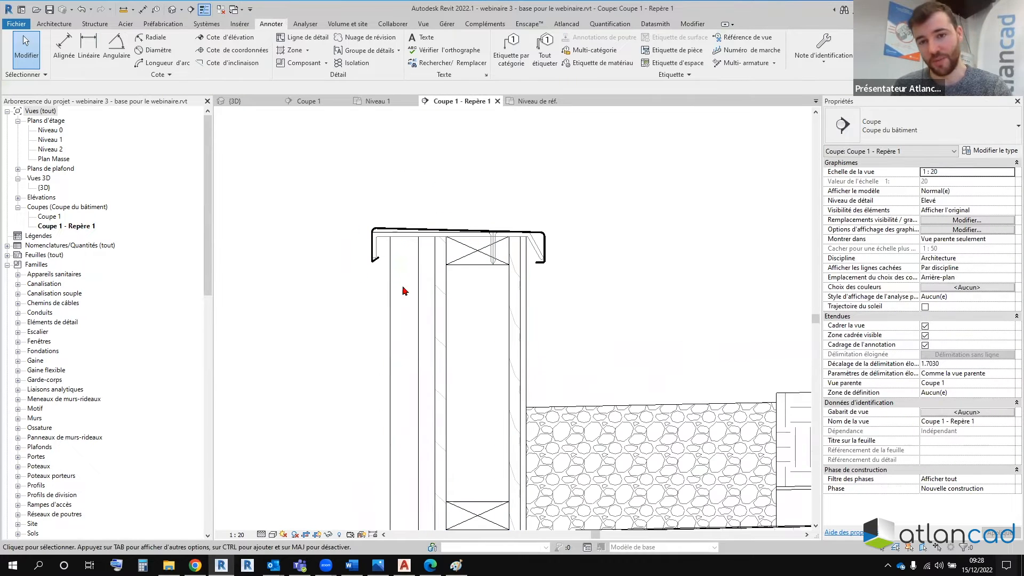
# Step: Close the reference-level view of the "Ossature bois - symbole détail" family and return to the parapet callout
pyautogui.scroll(-2, 504, 288)
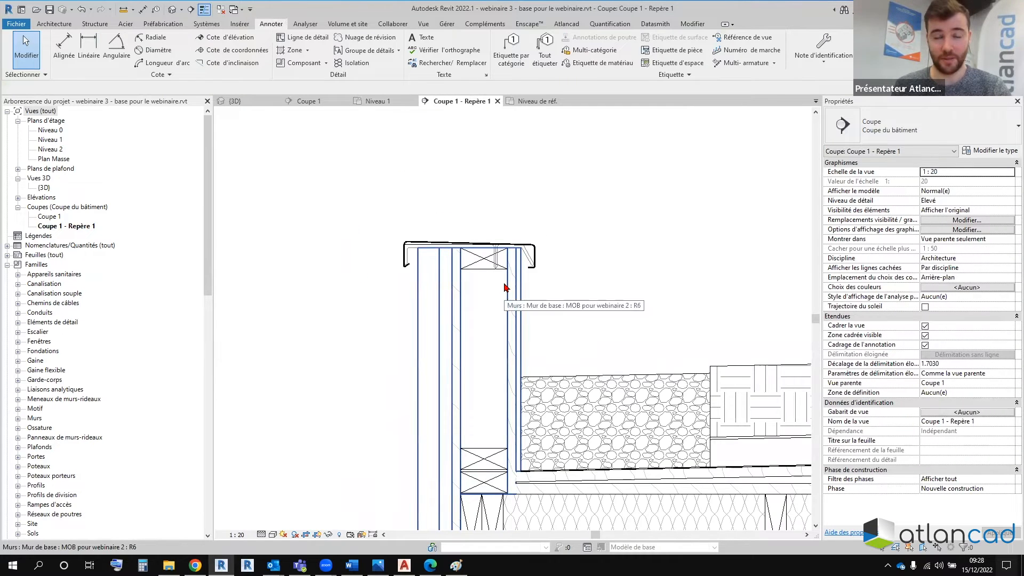
pyautogui.scroll(-2, 541, 246)
pyautogui.moveTo(544, 247); pyautogui.dragTo(441, 192, button='middle')
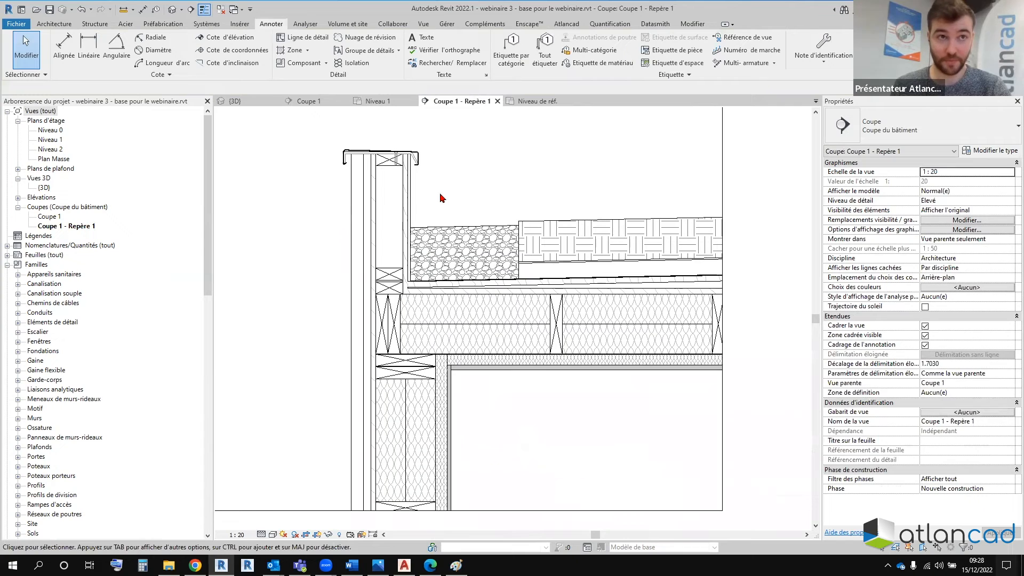
pyautogui.scroll(-1, 440, 202)
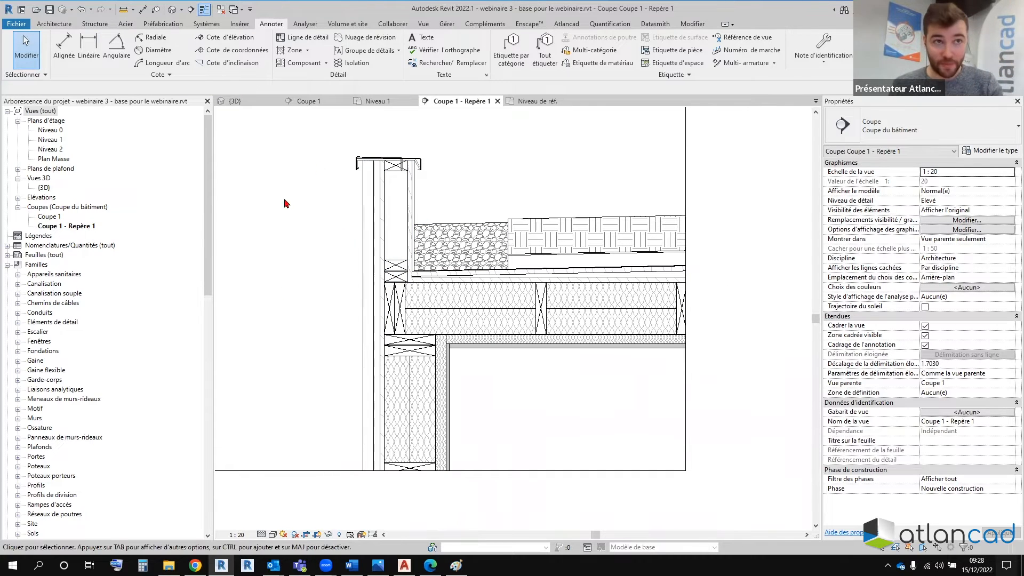
pyautogui.scroll(1, 379, 293)
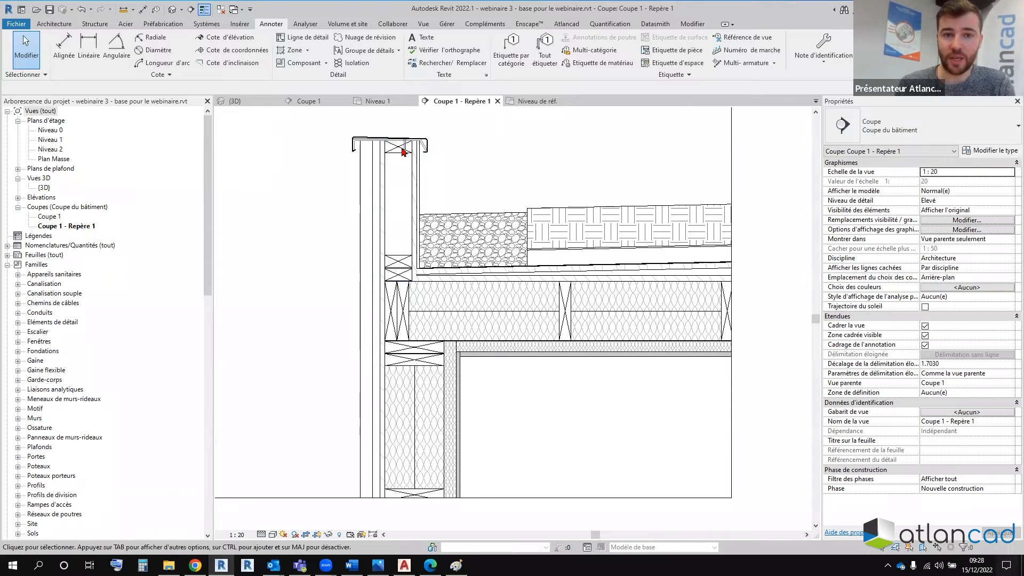
pyautogui.click(538, 102)
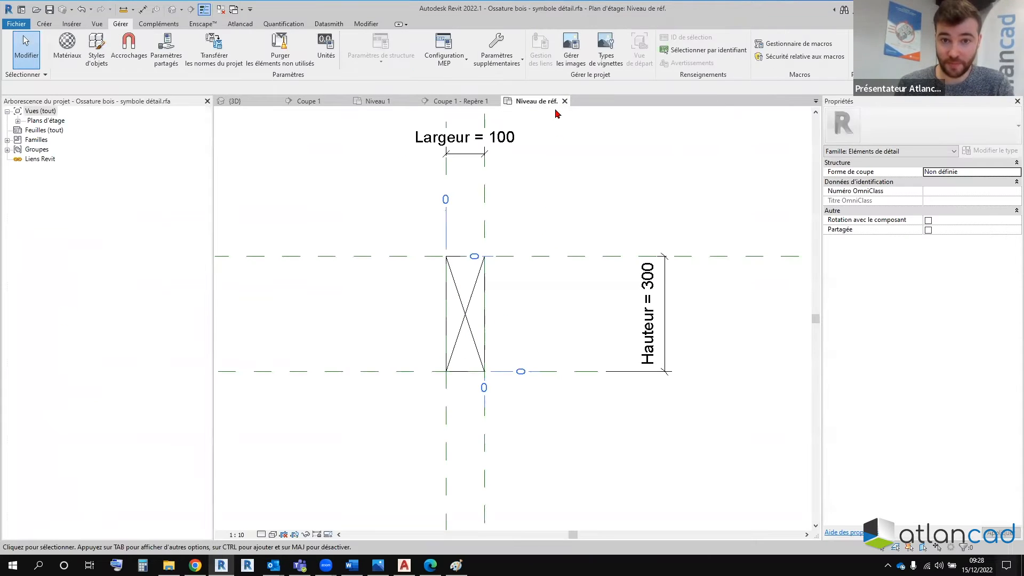
pyautogui.click(564, 101)
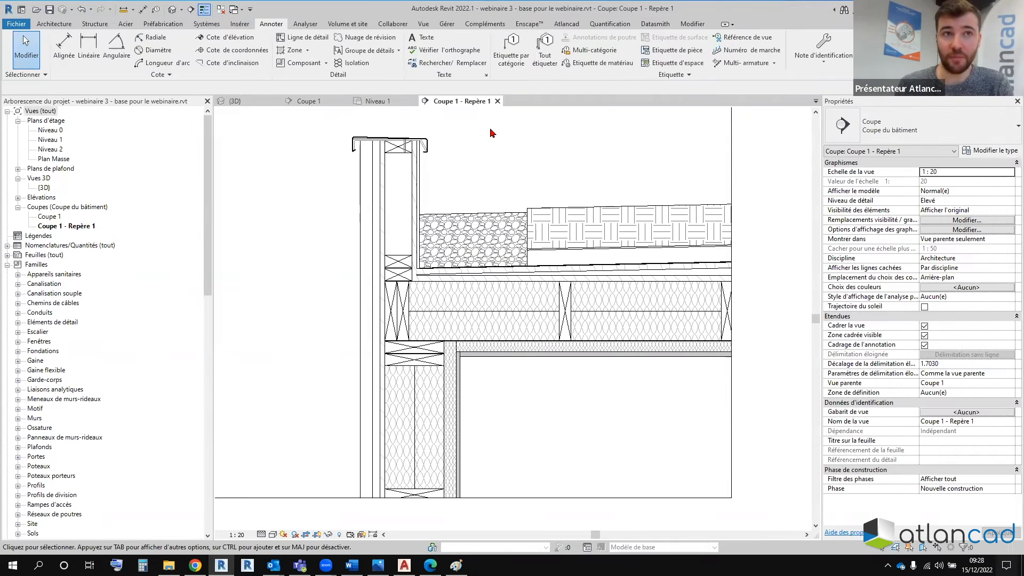
pyautogui.moveTo(367, 255); pyautogui.dragTo(449, 275, button='middle')
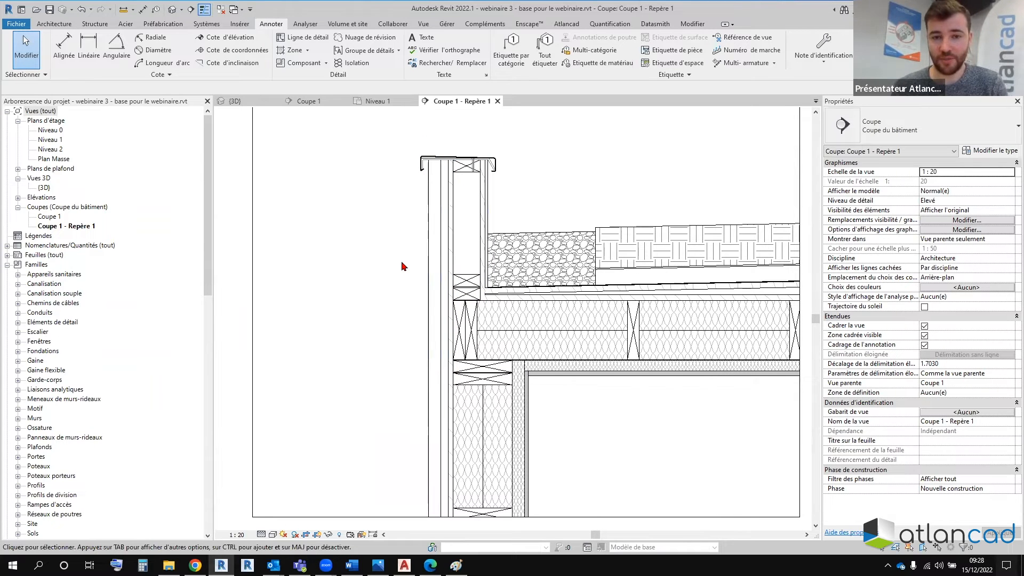
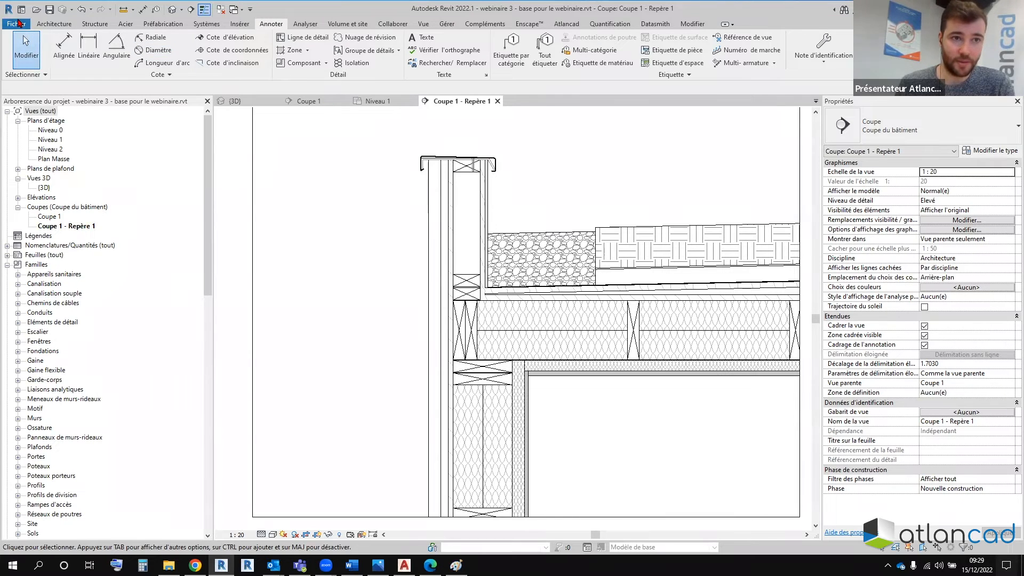
# Step: Create a new detail component family from the "Eléments de détail métrique.rft" template
pyautogui.click(16, 24)
pyautogui.moveTo(32, 64)
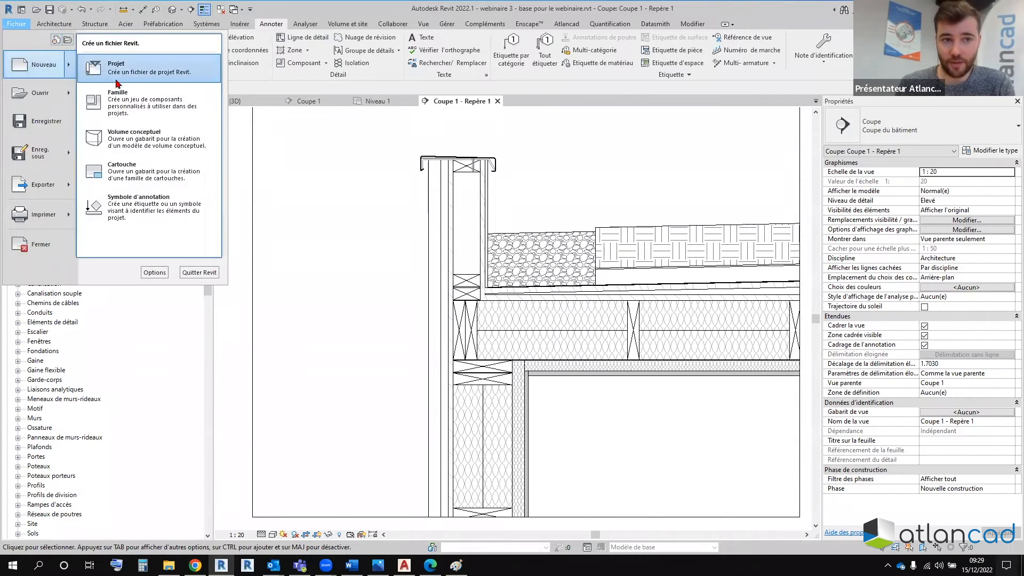
pyautogui.click(171, 116)
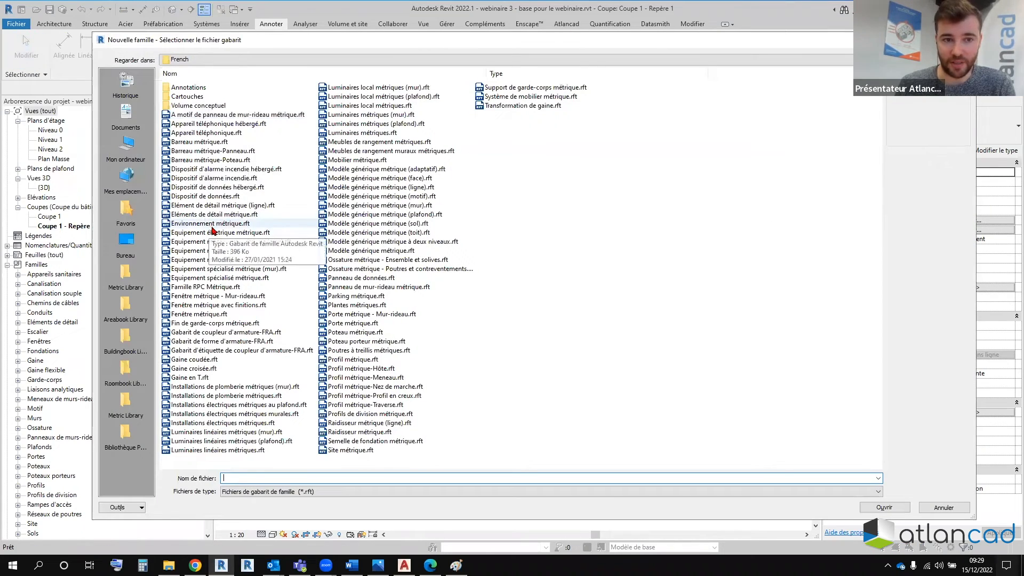
pyautogui.doubleClick(216, 215)
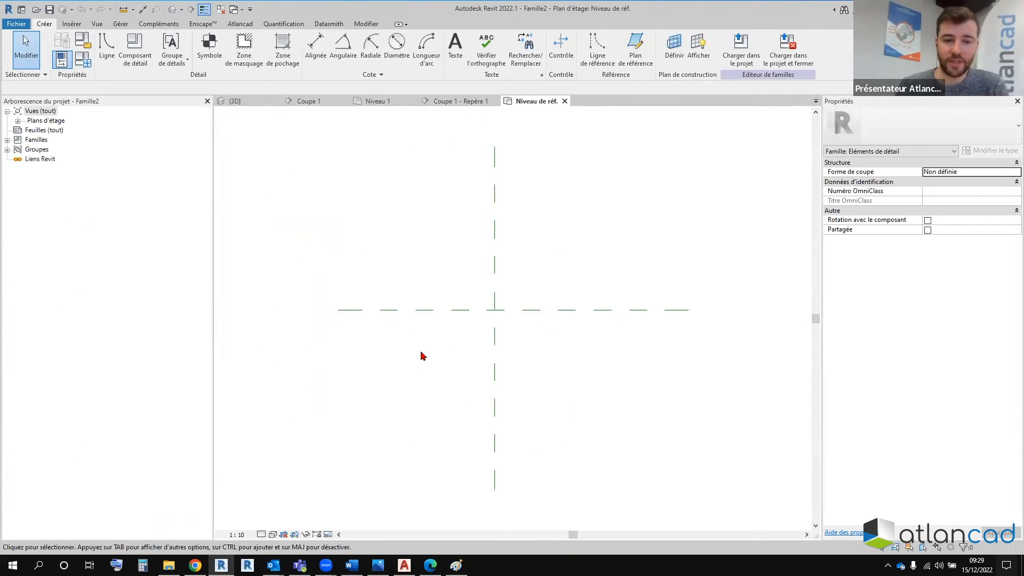
# Step: Import the image profils-bois-bardage.jpg from the file explorer and place it near the intersection of the family's reference planes
pyautogui.moveTo(169, 566)
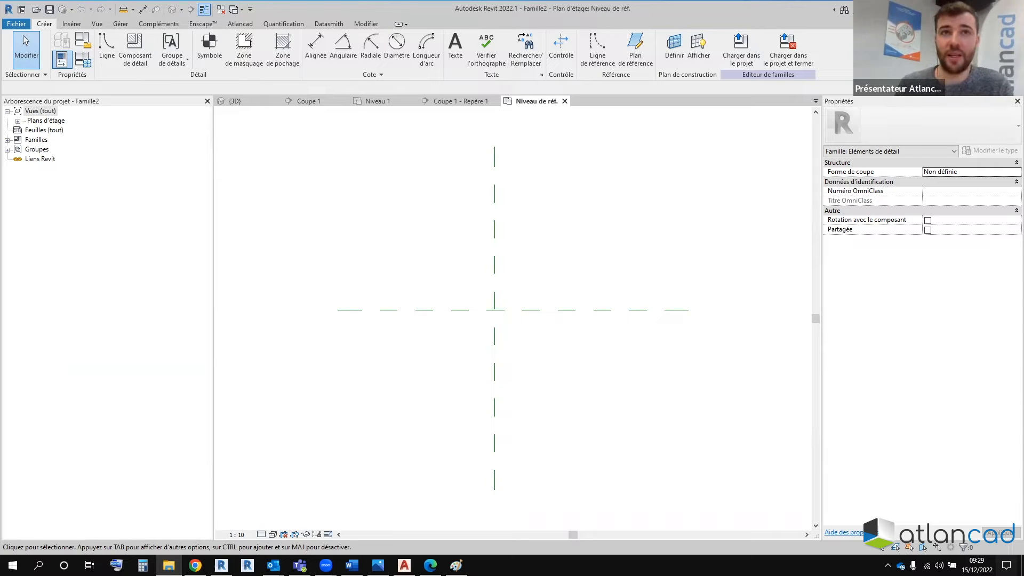
pyautogui.moveTo(208, 416); pyautogui.dragTo(469, 267)
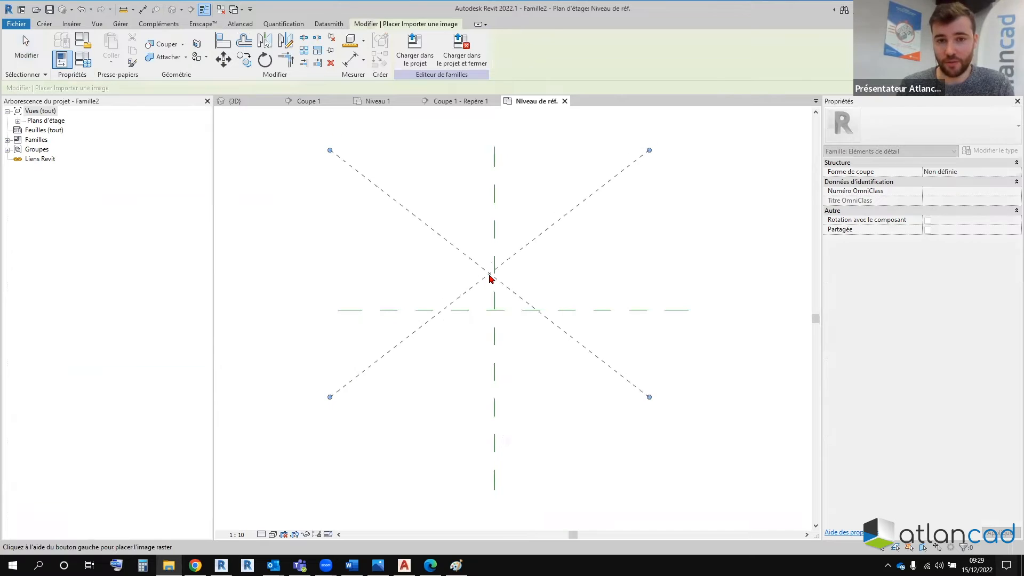
pyautogui.click(490, 278)
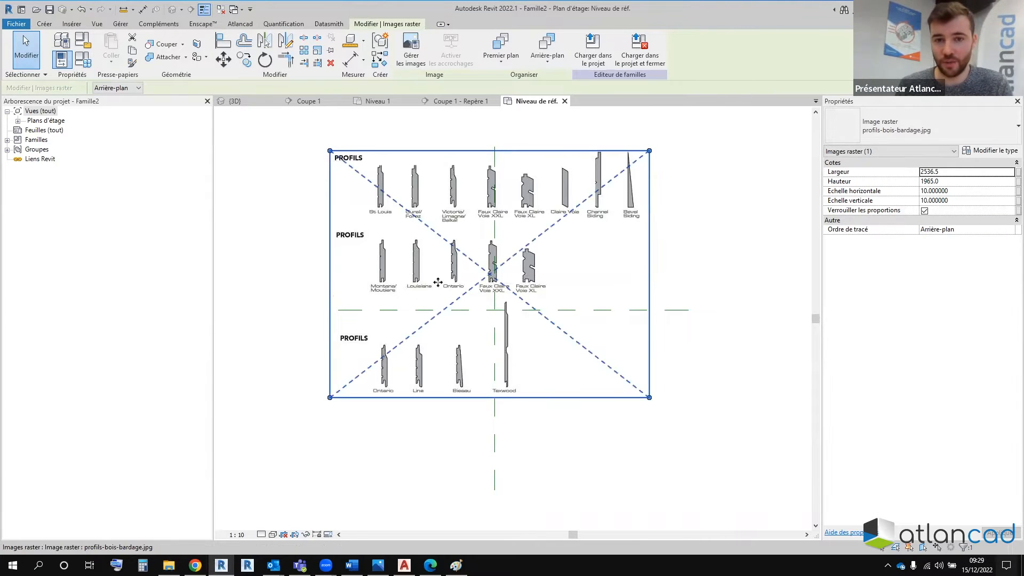
pyautogui.scroll(2, 487, 240)
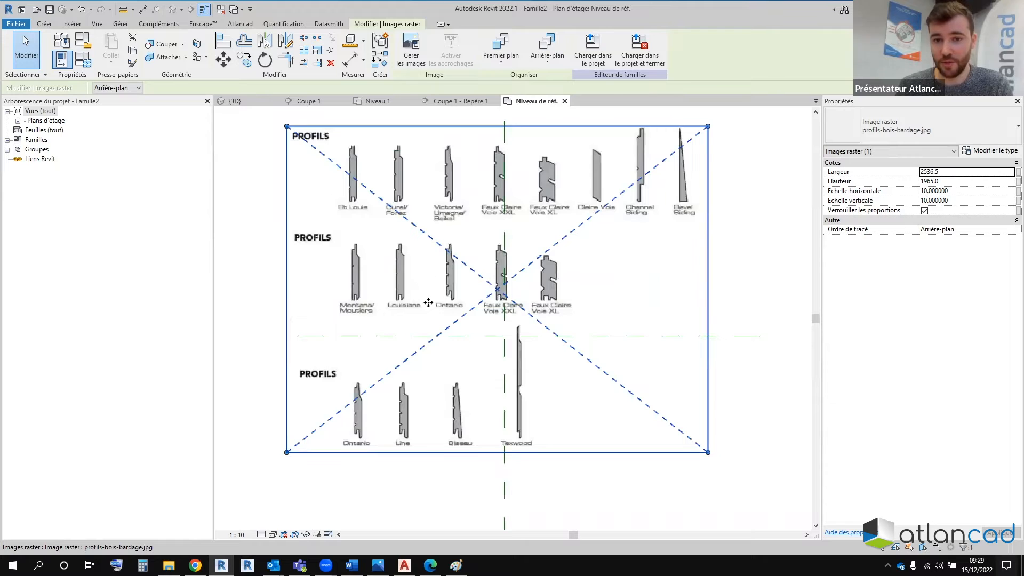
# Step: Measure the thickness of the parapet wall's outer cladding layer in the Coupe 1 - Repère 1 callout
pyautogui.click(439, 103)
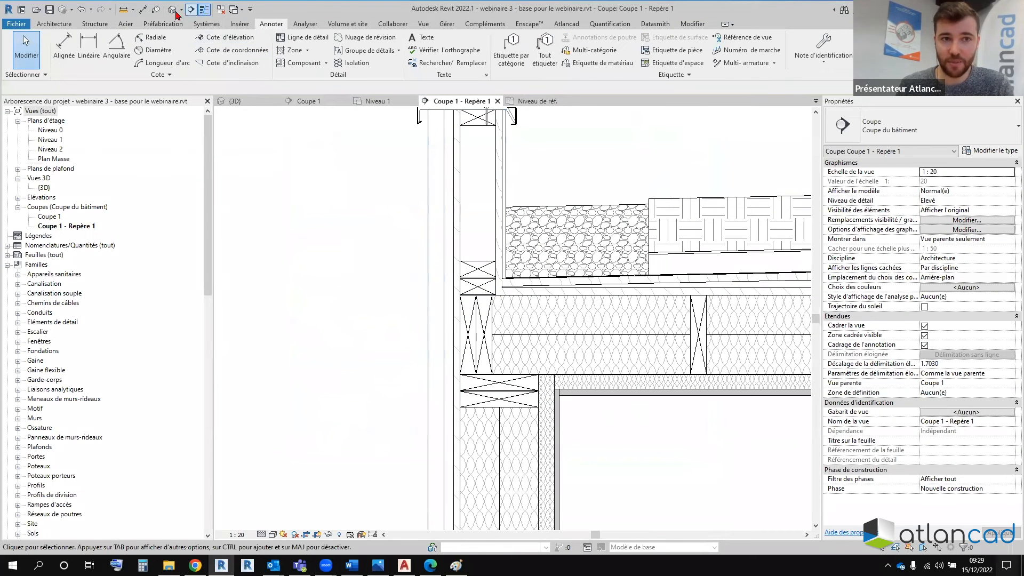
pyautogui.click(123, 9)
pyautogui.click(442, 311)
pyautogui.click(428, 311)
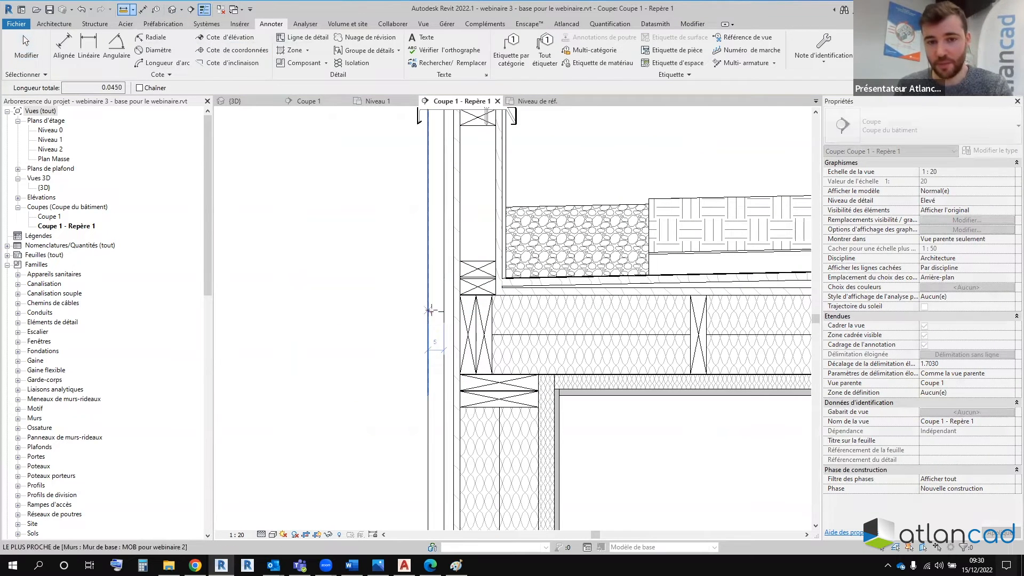
pyautogui.press('Escape')
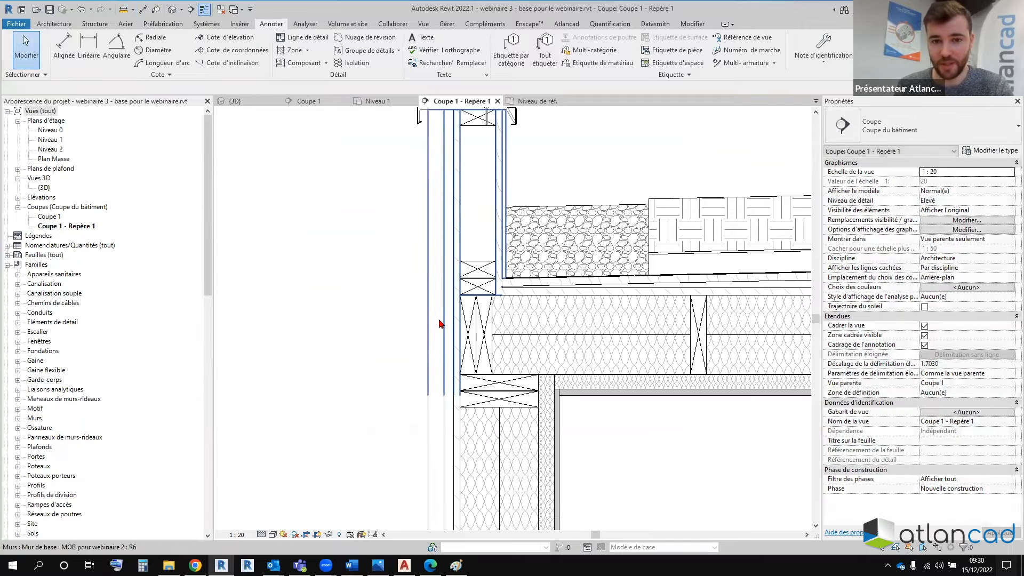
# Step: Check the exterior cladding layer's thickness in the parapet wall type's assembly, and close its settings
pyautogui.click(438, 322)
pyautogui.click(987, 150)
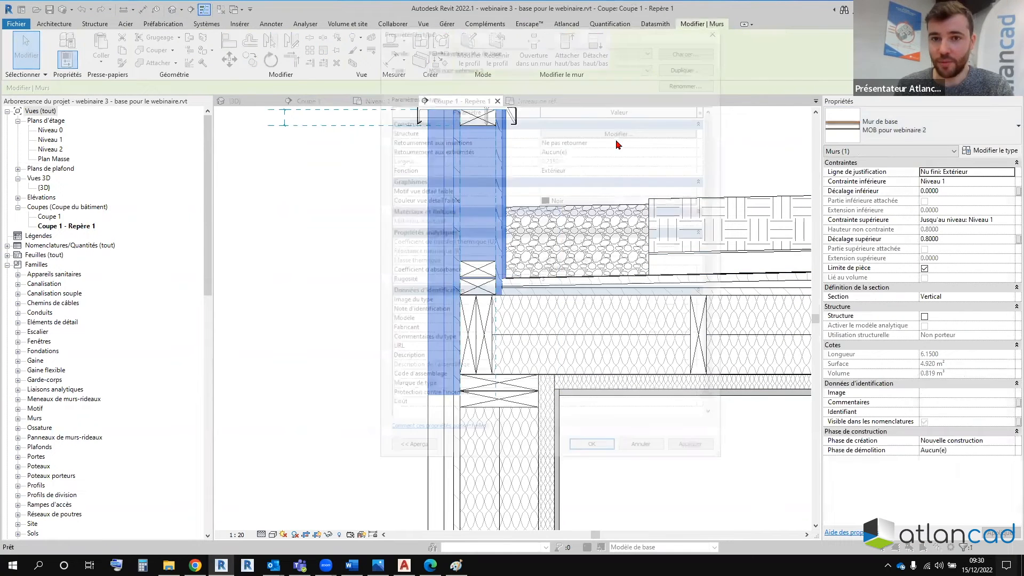
pyautogui.click(613, 131)
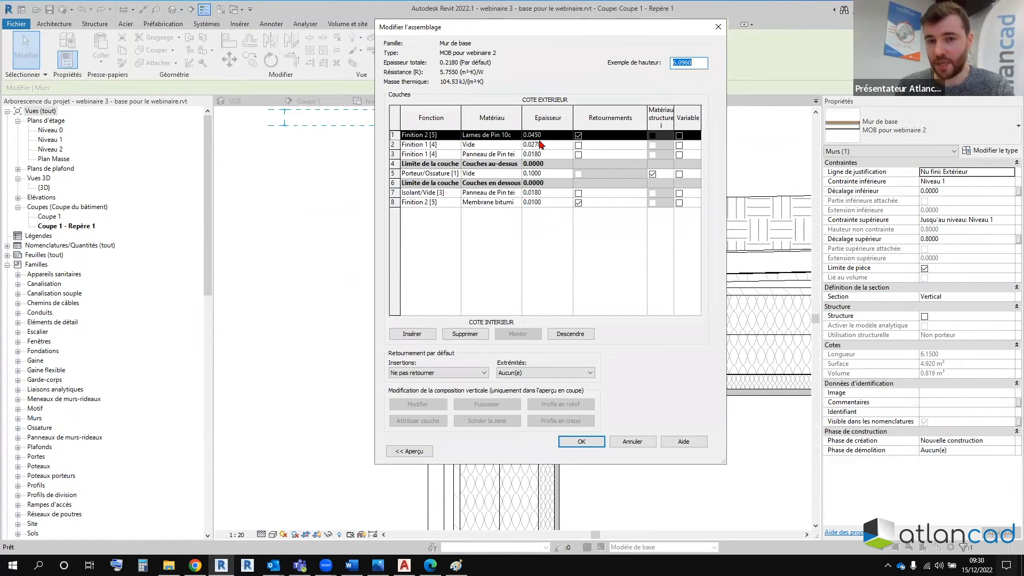
pyautogui.press('Escape')
pyautogui.press('Escape')
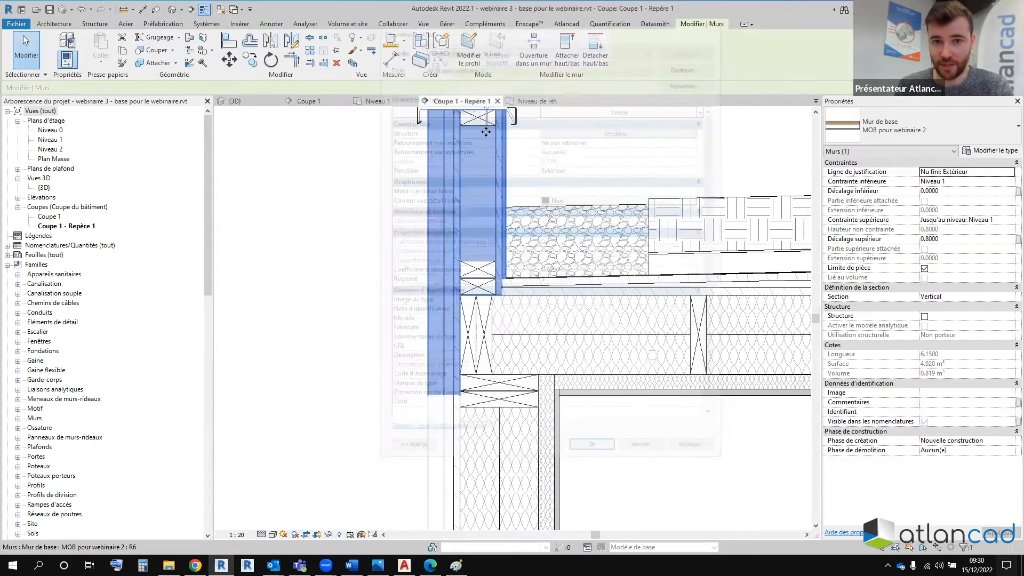
pyautogui.press('Escape')
# Step: In the new family, move the cladding image by the Faux Claire Voie XL profile's lower-left corner onto the reference planes' intersection
pyautogui.click(534, 102)
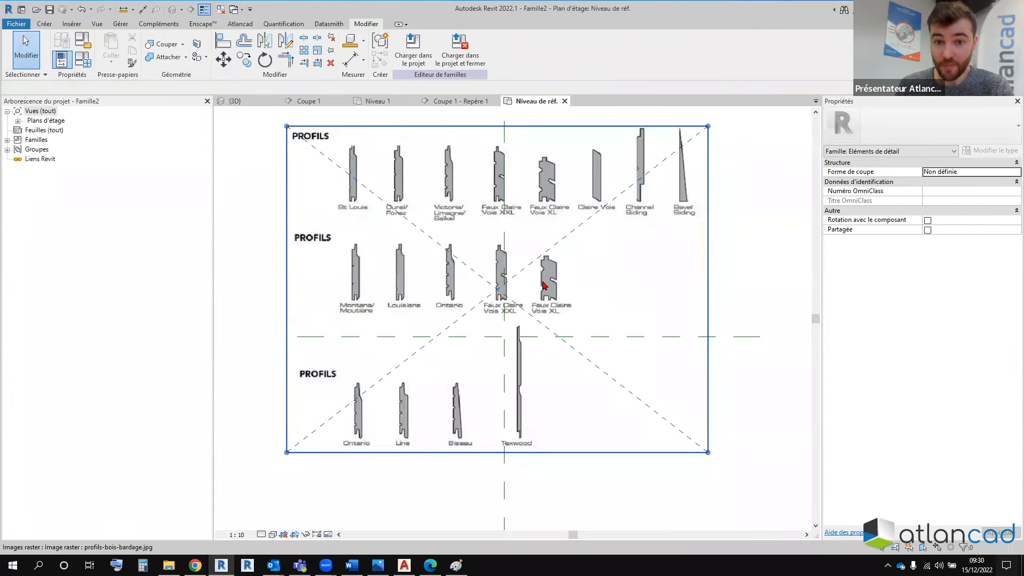
pyautogui.click(543, 285)
pyautogui.scroll(2, 544, 286)
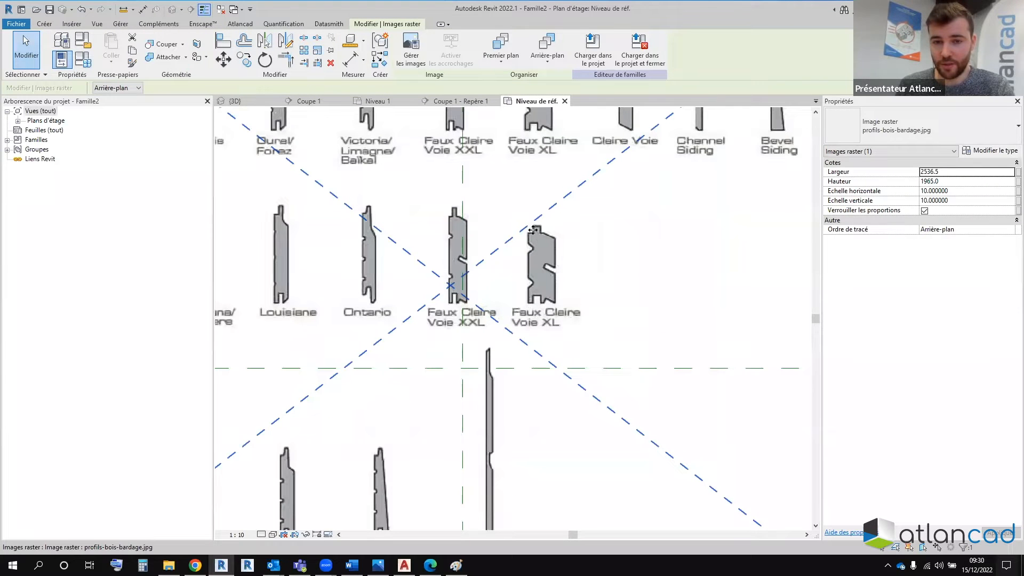
pyautogui.scroll(3, 536, 295)
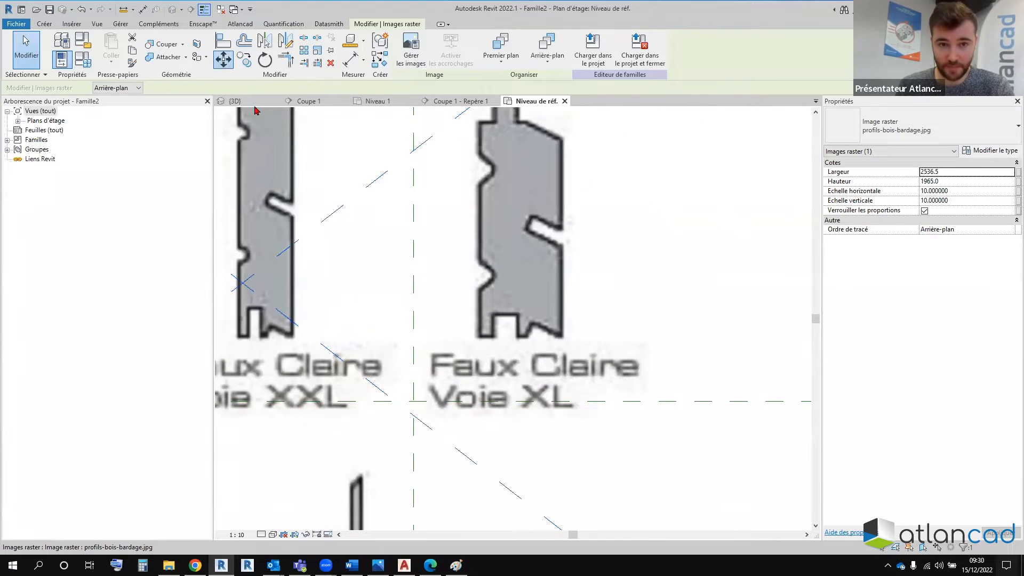
pyautogui.click(223, 59)
pyautogui.click(478, 337)
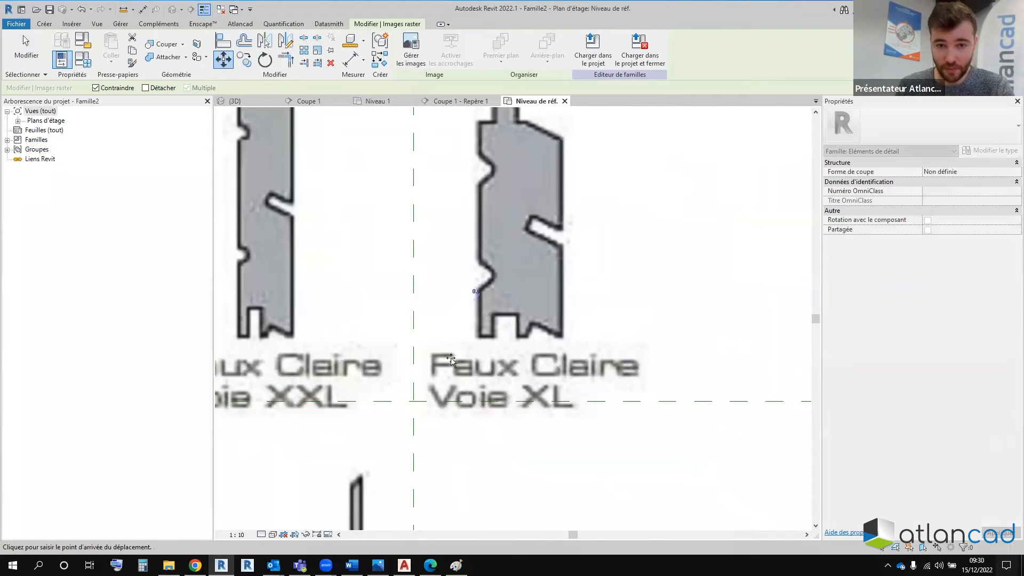
# Step: Move the profile image so the bottom-left corner of Faux Claire Voie XL sits on the intersection of the reference planes
pyautogui.click(416, 401)
pyautogui.scroll(4, 453, 398)
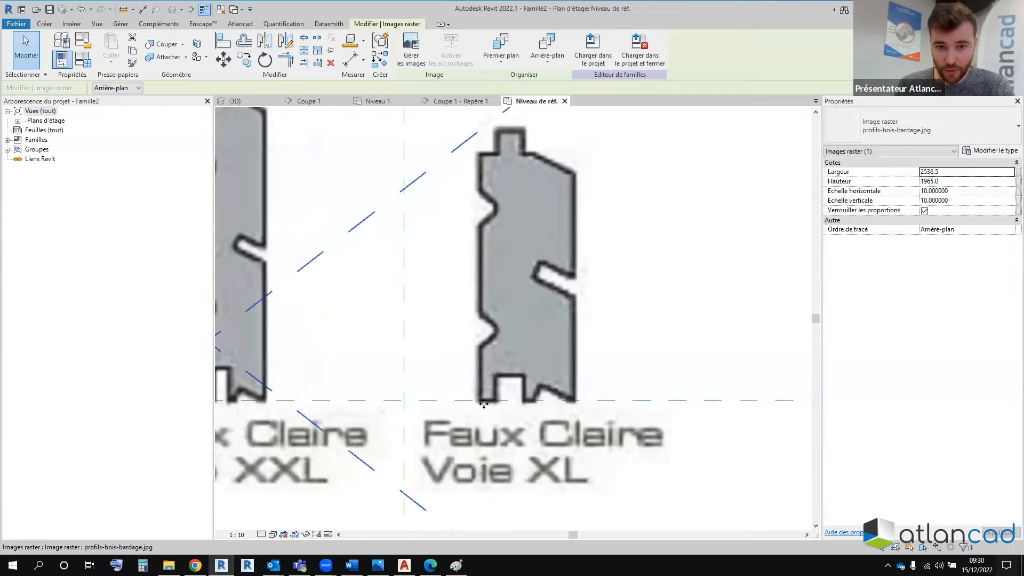
pyautogui.click(223, 59)
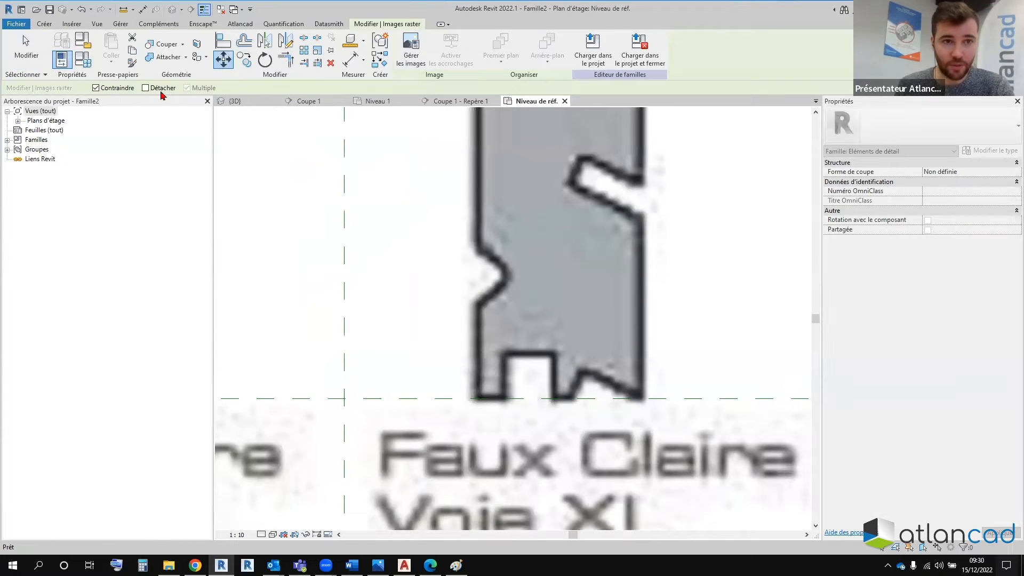
pyautogui.click(484, 400)
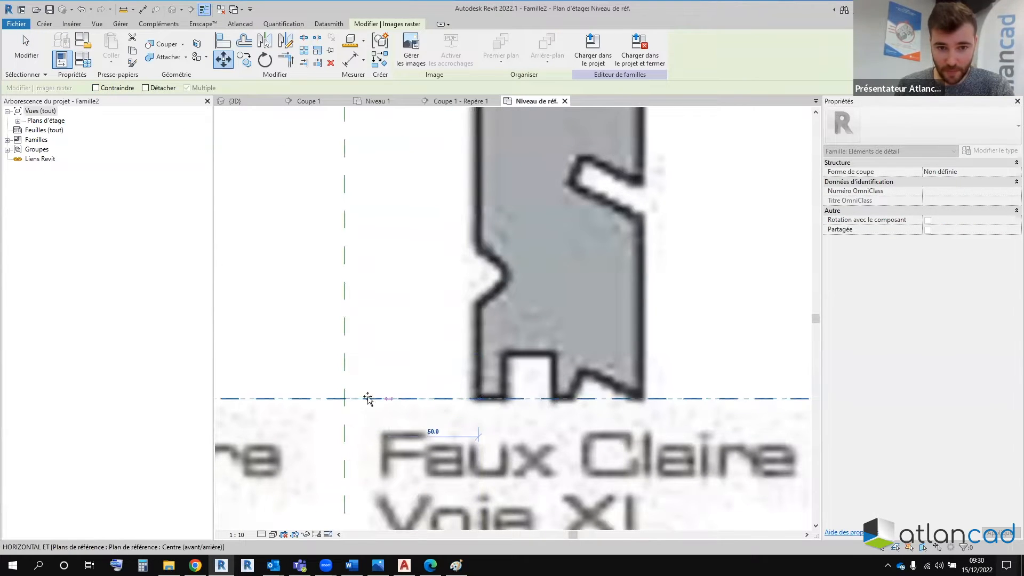
pyautogui.click(344, 398)
pyautogui.press('Escape')
pyautogui.scroll(-3, 437, 360)
pyautogui.scroll(-1, 487, 290)
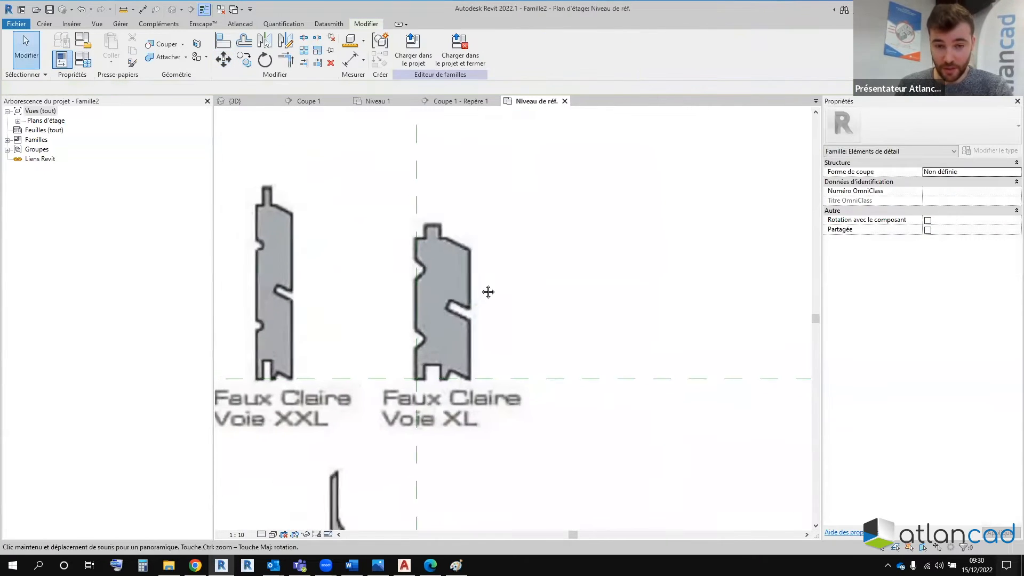
# Step: Scale the image graphically from the reference plane intersection so the Faux Claire Voie XL profile is 45 mm wide
pyautogui.scroll(1, 450, 279)
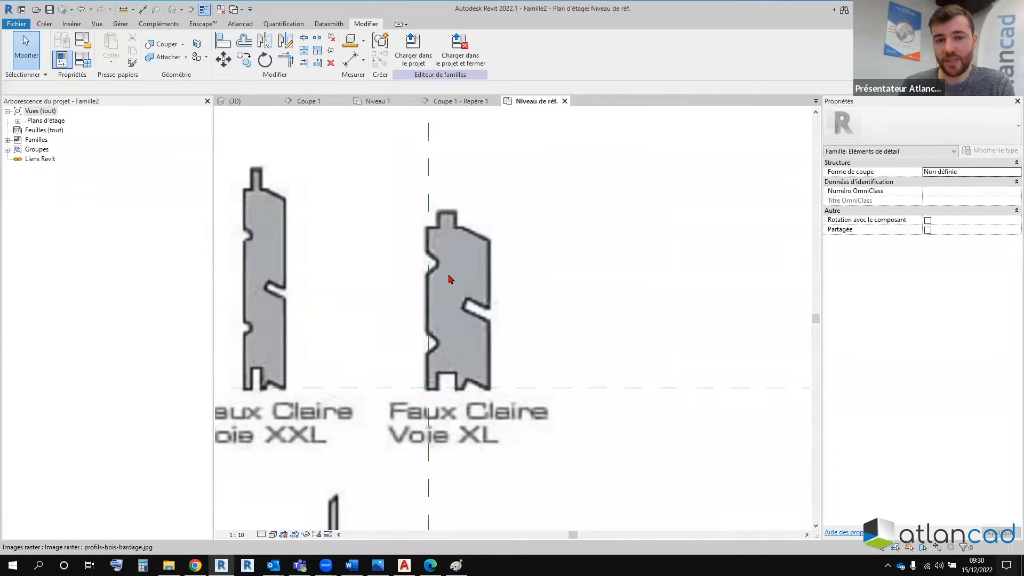
pyautogui.scroll(1, 450, 280)
pyautogui.click(463, 292)
pyautogui.click(317, 51)
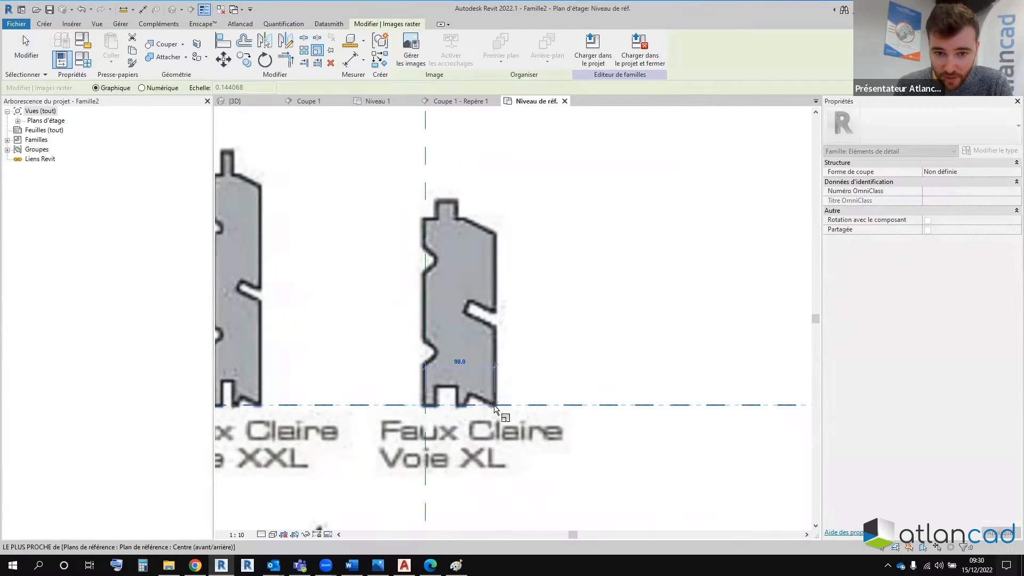
pyautogui.click(492, 408)
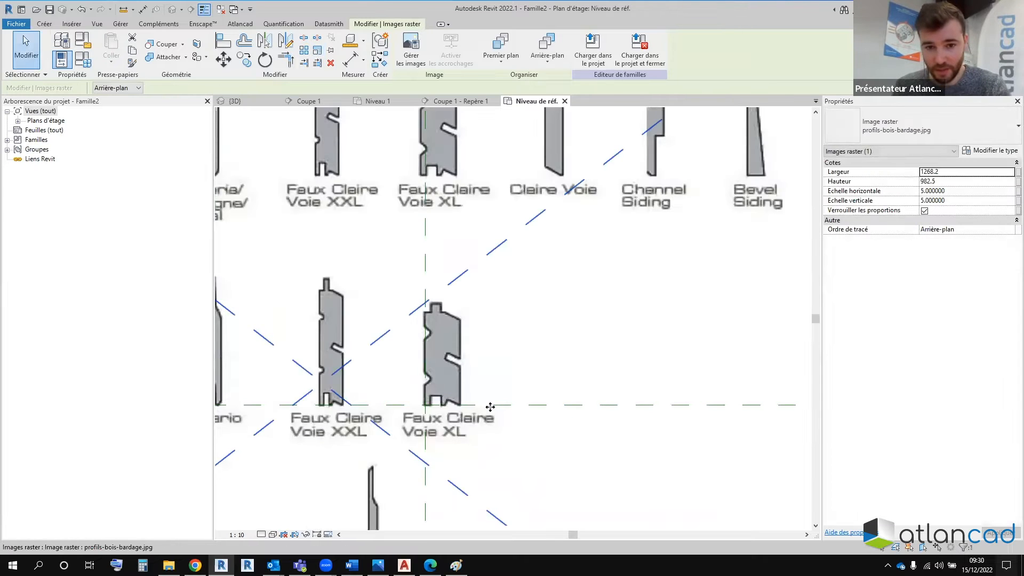
pyautogui.press('Escape')
# Step: Draw chained detail lines tracing the XL profile's left edge, 120 mm high, and its upper-left shoulder, about 9 mm wide
pyautogui.scroll(5, 501, 391)
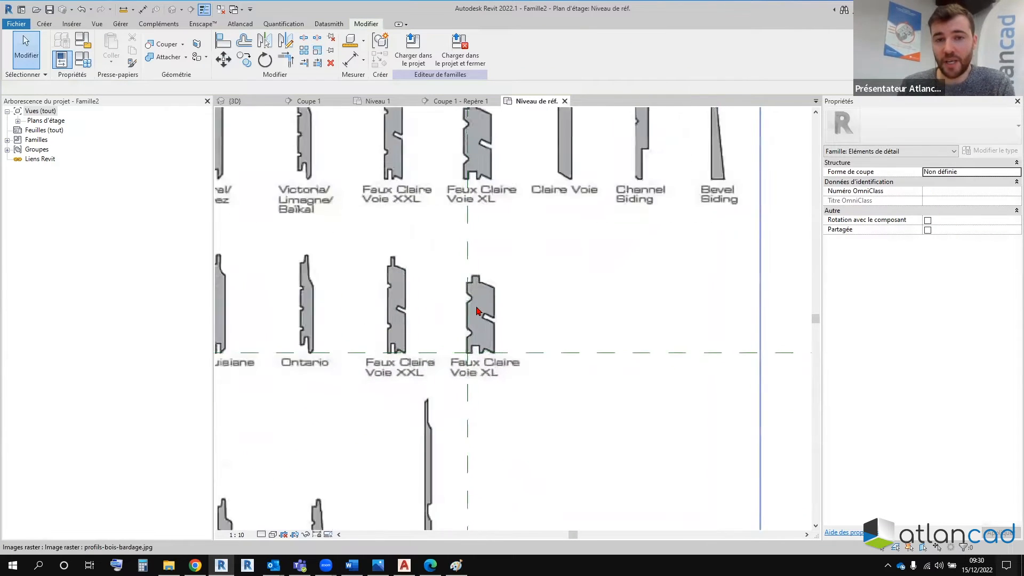
pyautogui.scroll(2, 515, 304)
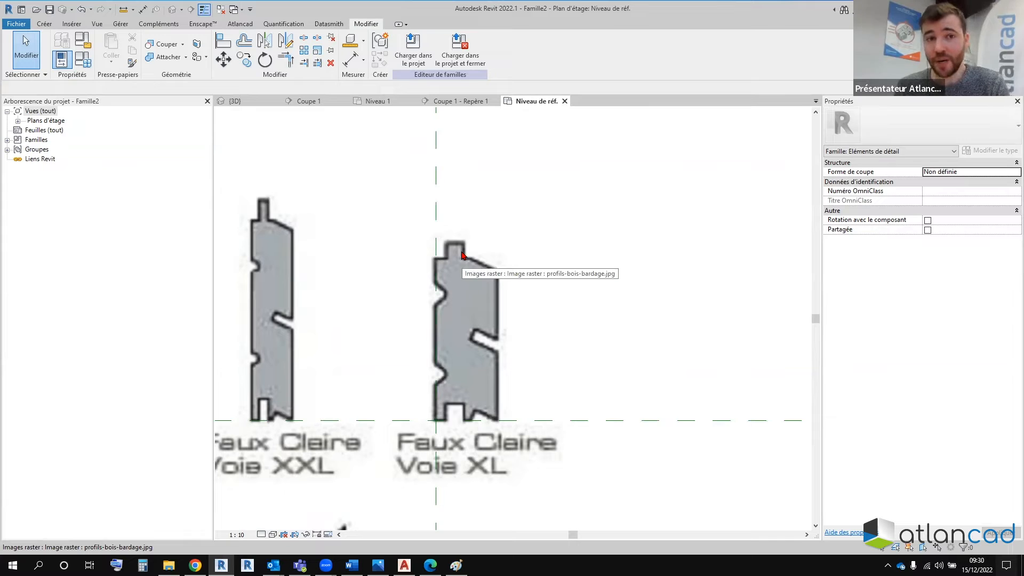
pyautogui.scroll(1, 461, 255)
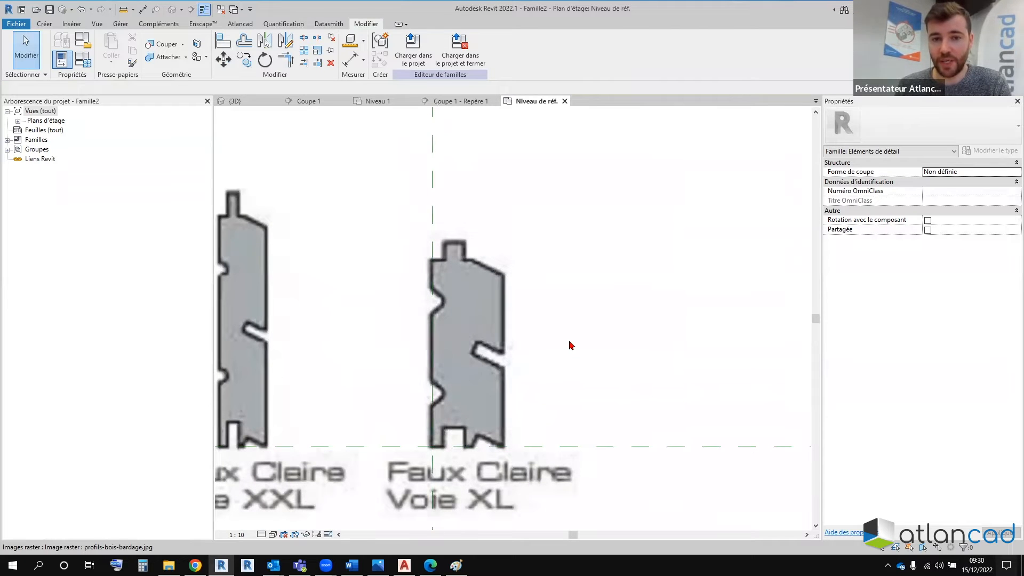
pyautogui.click(44, 24)
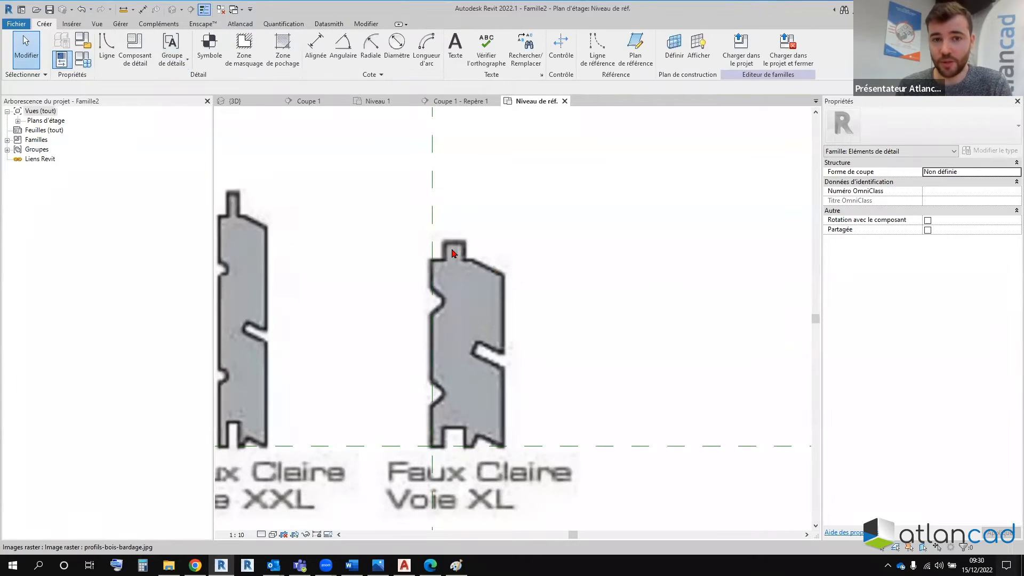
pyautogui.click(106, 47)
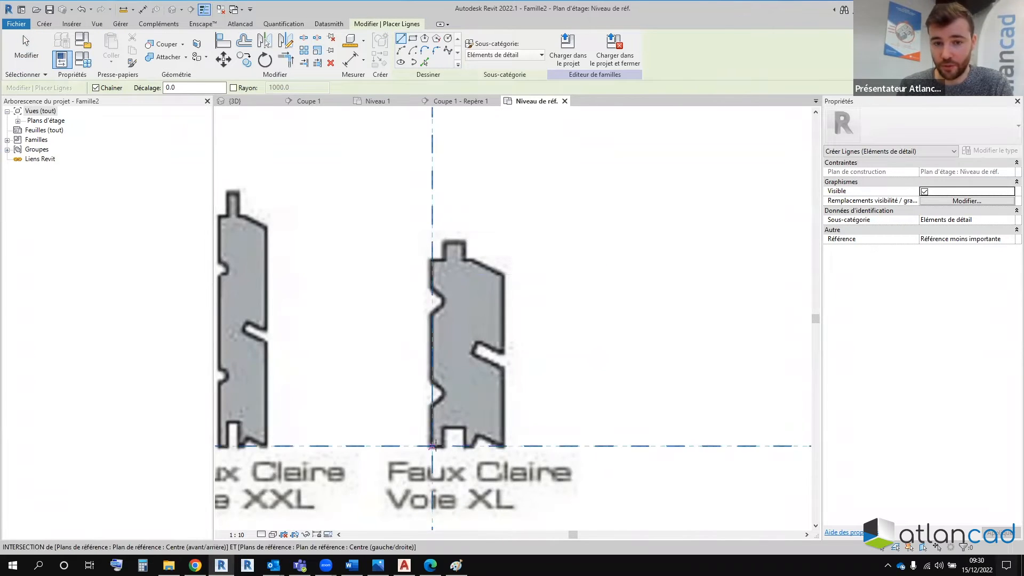
pyautogui.scroll(2, 430, 445)
pyautogui.click(429, 446)
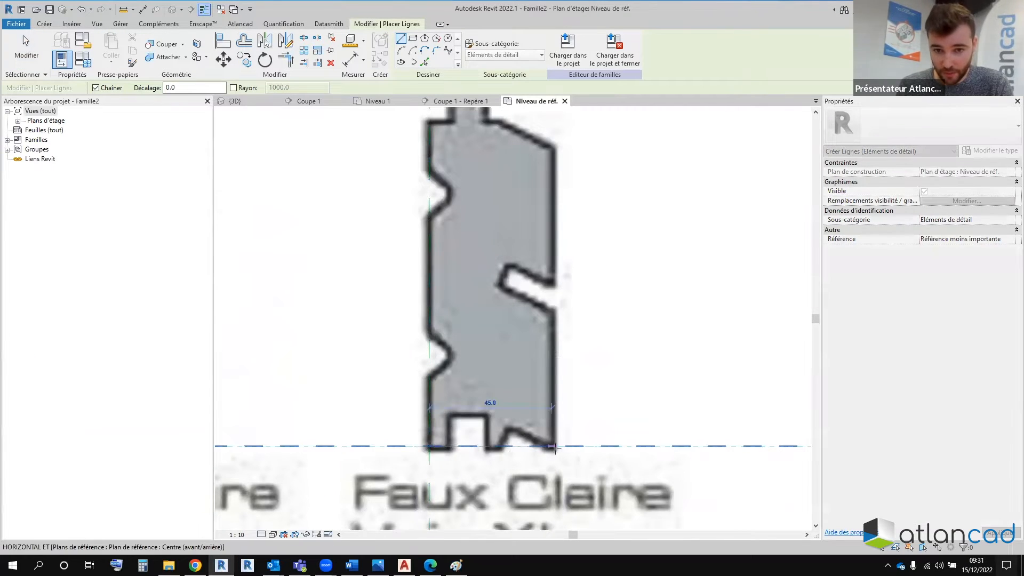
pyautogui.scroll(-1, 555, 446)
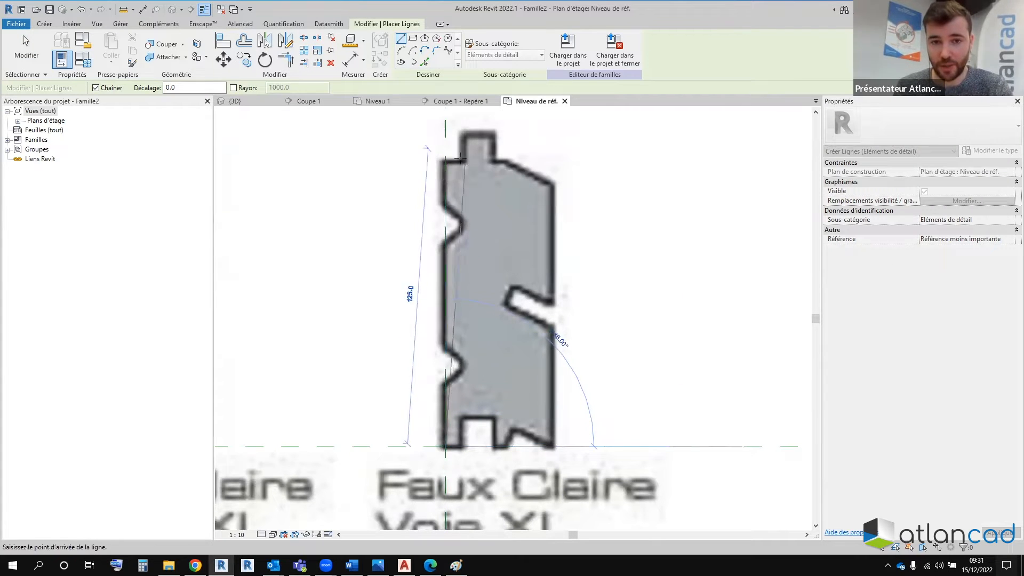
pyautogui.click(445, 160)
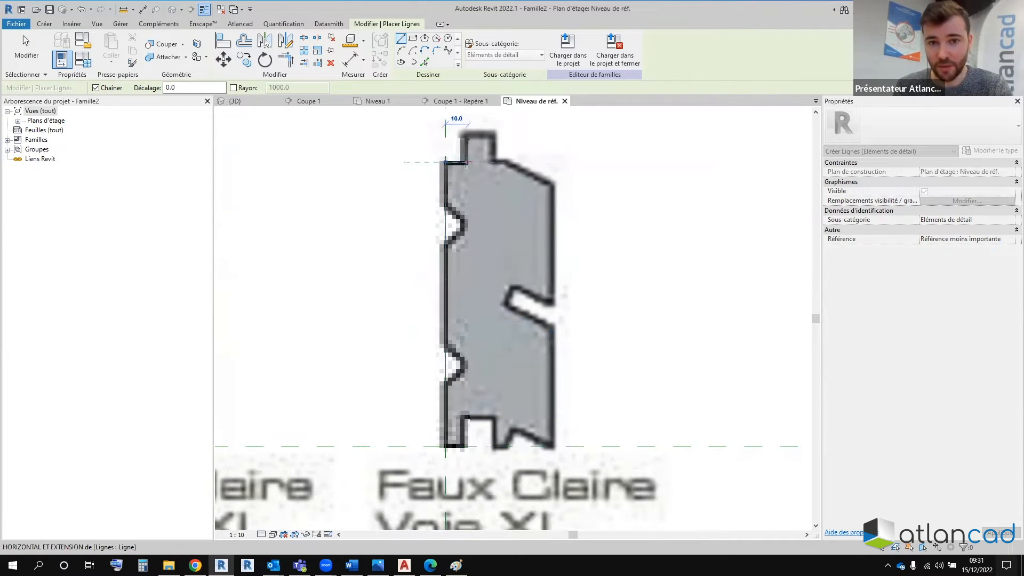
pyautogui.scroll(3, 472, 288)
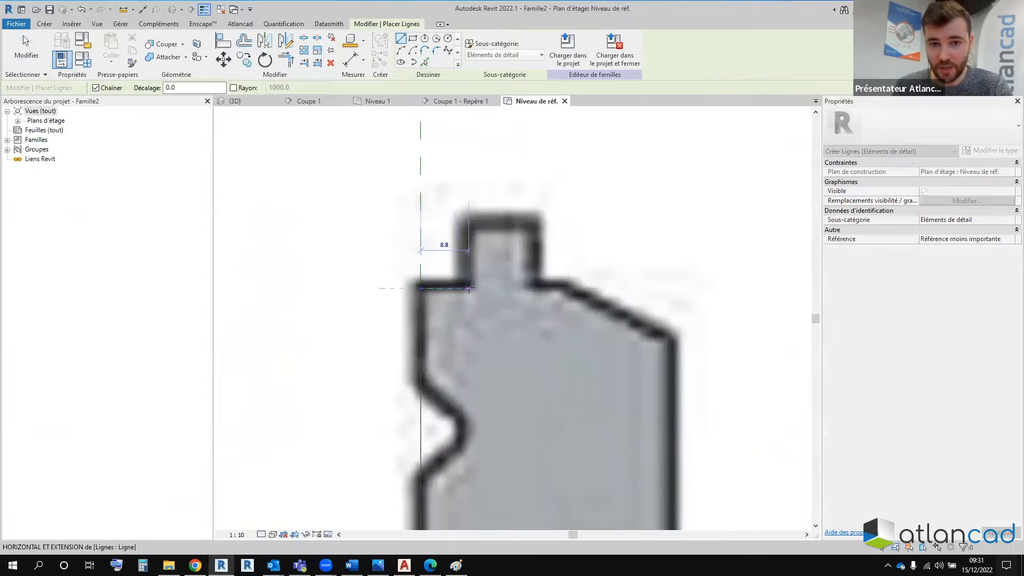
pyautogui.click(471, 288)
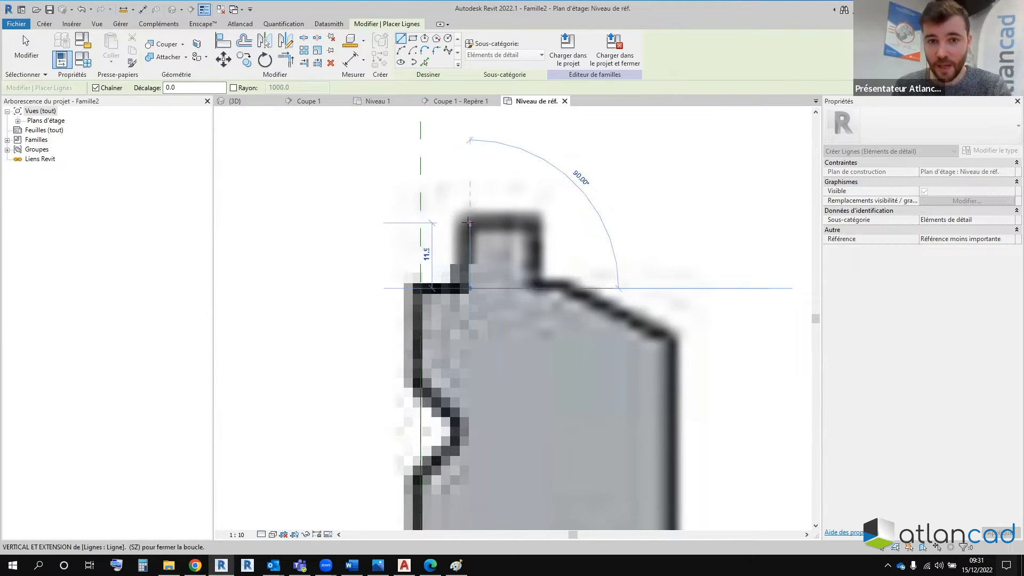
# Step: Continue the line chain around the top tongue, 12.5 mm high and 12.5 mm wide, back down to shoulder level
pyautogui.write('12.5')
pyautogui.press('Return')
pyautogui.write('1')
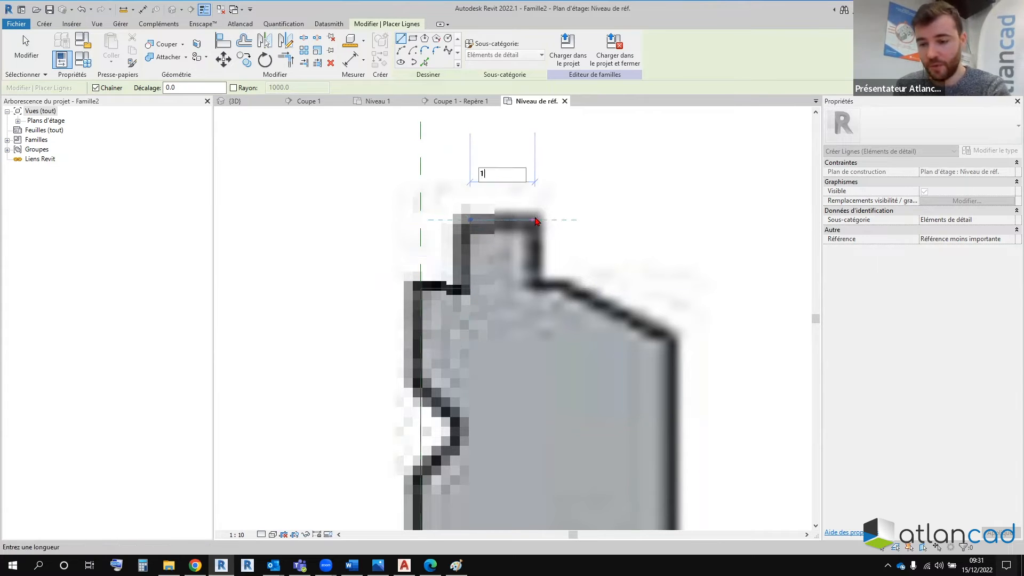
pyautogui.write('2.5')
pyautogui.press('Return')
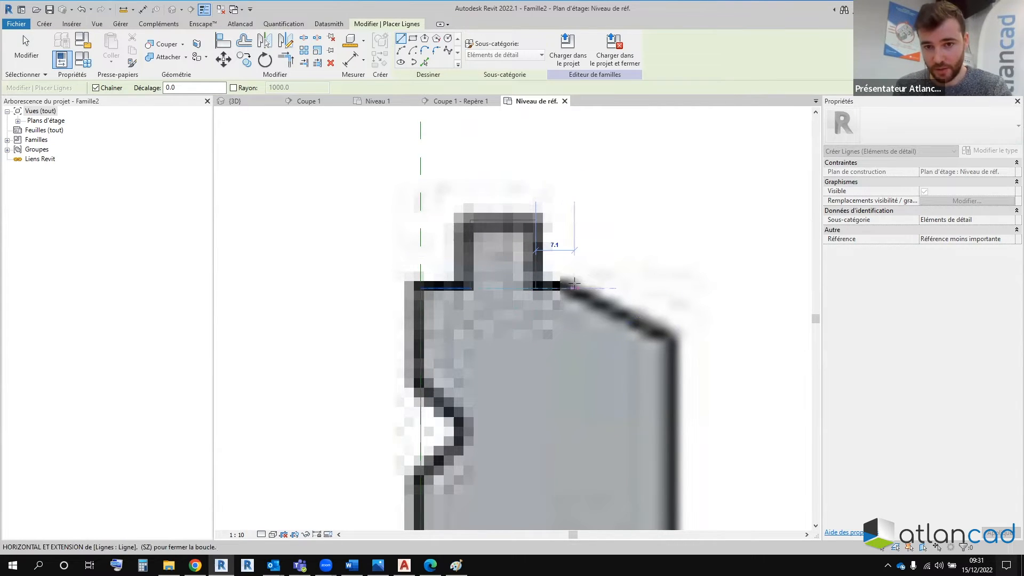
pyautogui.click(535, 288)
# Step: Trace the sloped upper-right edge with a line about 40 mm long at 26°, running past the profile's right side
pyautogui.scroll(-3, 512, 193)
pyautogui.scroll(-3, 512, 191)
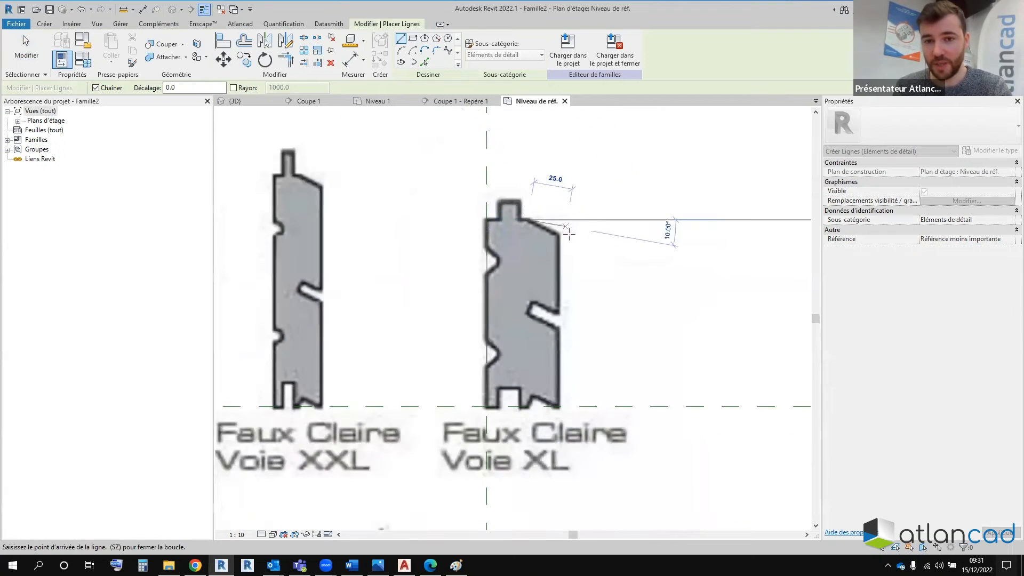
pyautogui.scroll(4, 586, 245)
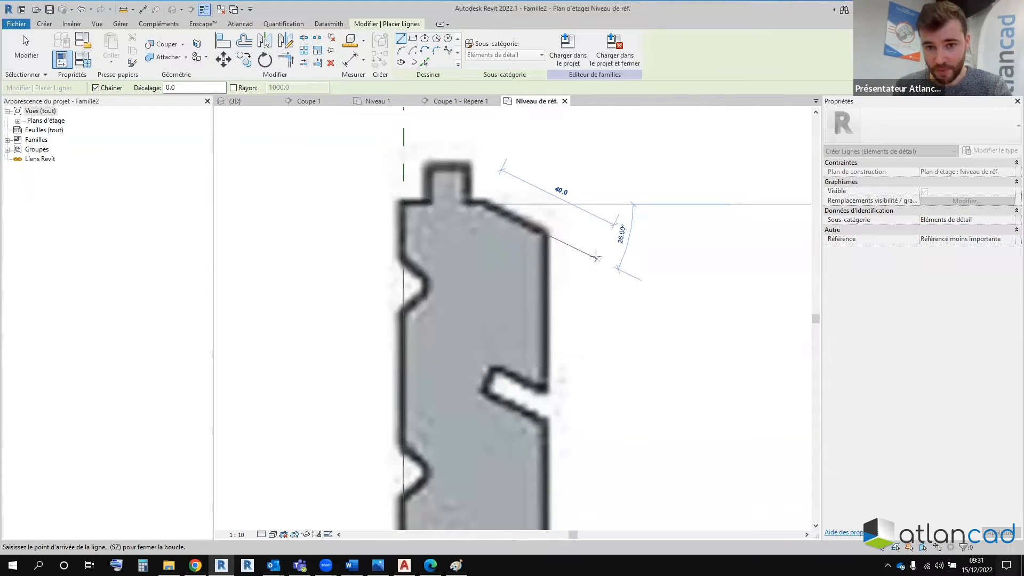
pyautogui.click(596, 257)
pyautogui.press('Escape')
pyautogui.scroll(-3, 534, 214)
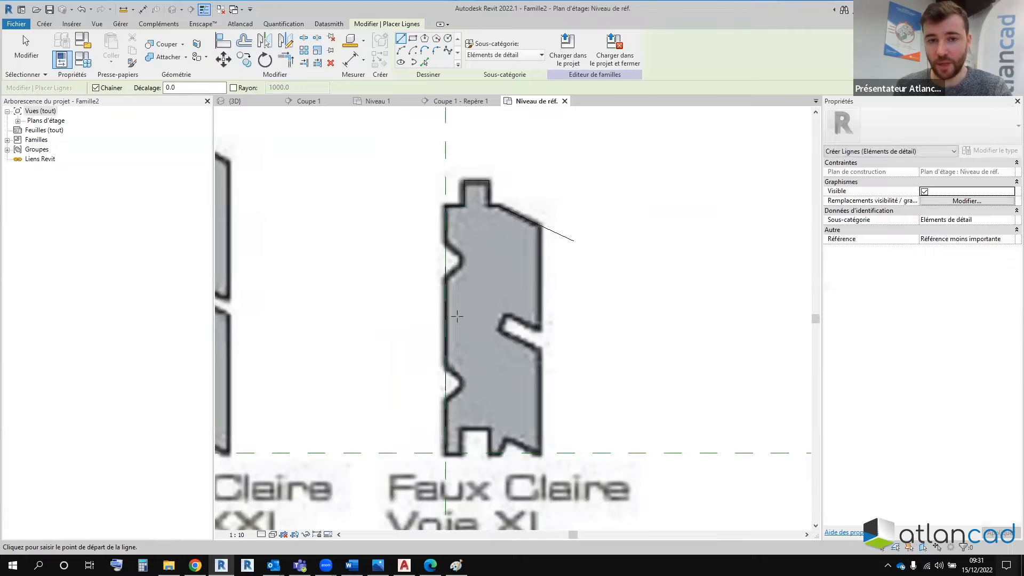
pyautogui.moveTo(457, 316); pyautogui.dragTo(453, 290, button='middle')
pyautogui.scroll(1, 460, 395)
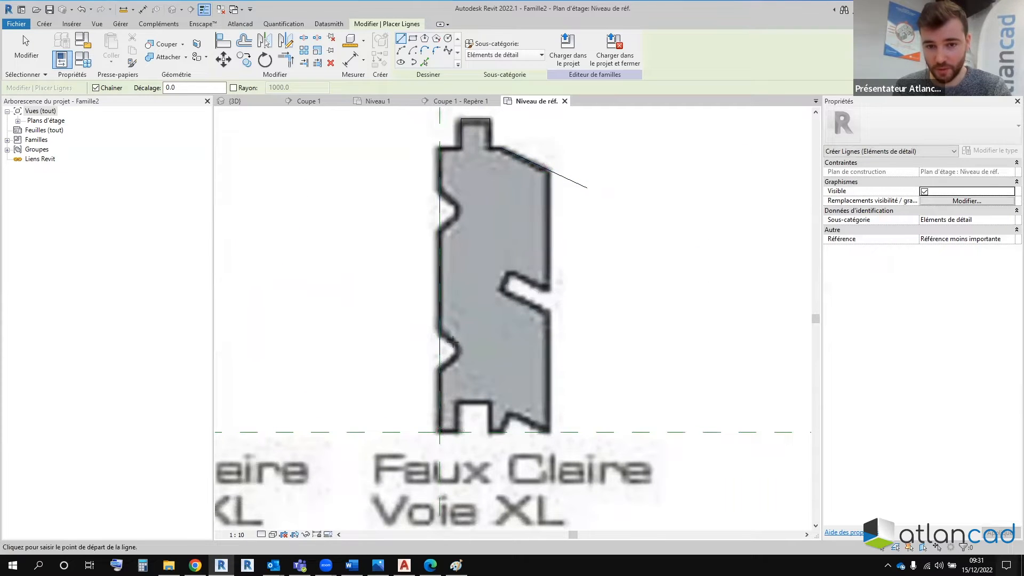
pyautogui.press('Escape')
pyautogui.click(440, 243)
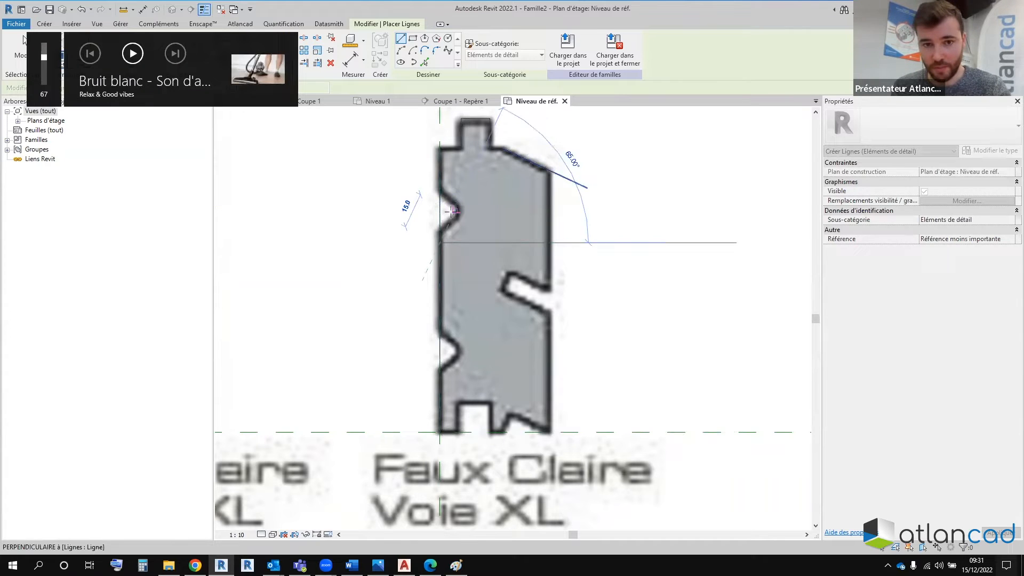
pyautogui.press('Escape')
pyautogui.press('Escape')
# Step: Copy the vertical line on the profile's left edge horizontally onto its right edge
pyautogui.click(440, 216)
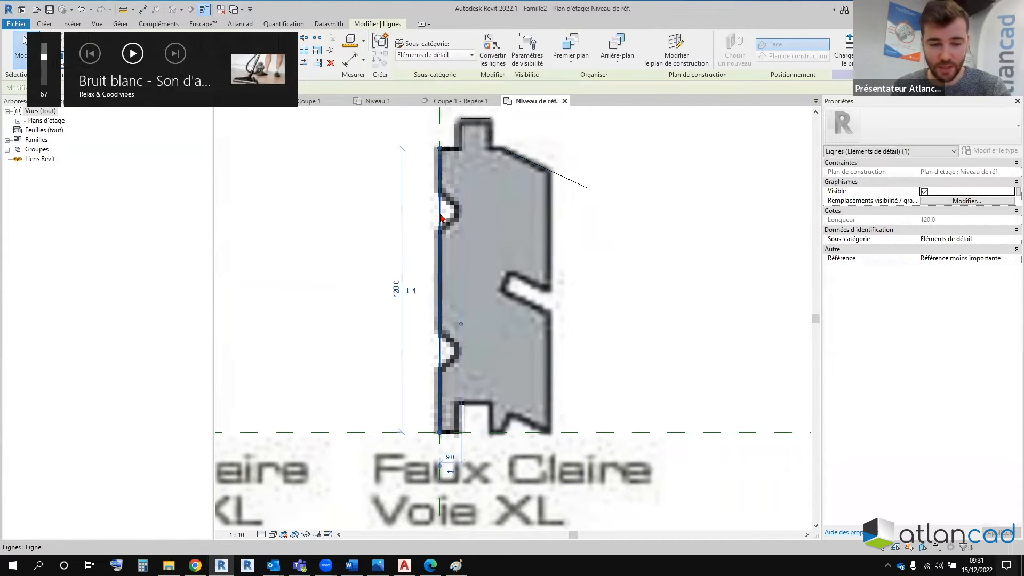
pyautogui.press('c')
pyautogui.press('o')
pyautogui.click(461, 219)
pyautogui.write('20')
pyautogui.press('Return')
pyautogui.press('Escape')
pyautogui.press('Escape')
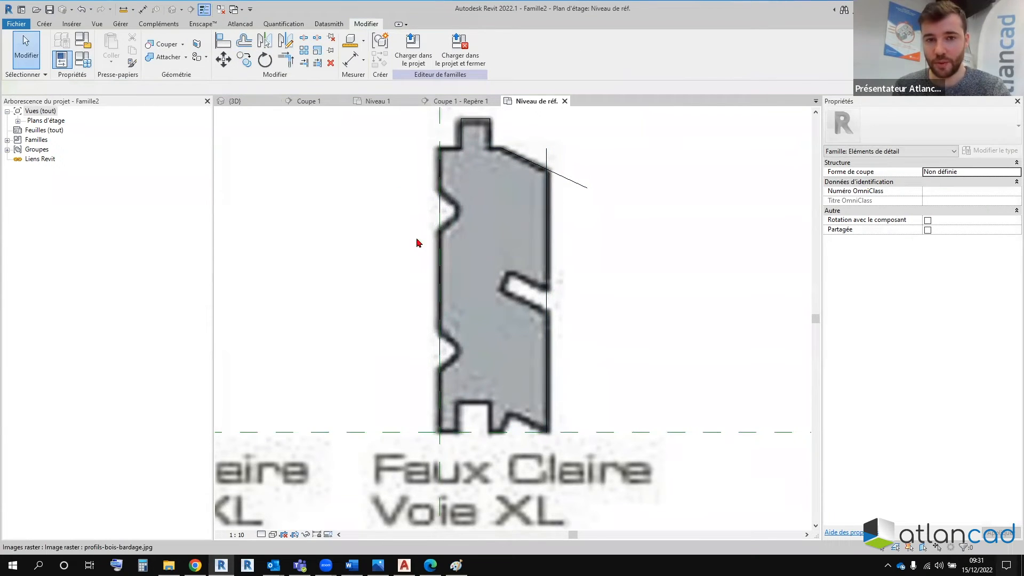
# Step: Pin the profile image in place and disable the selection of pinned elements
pyautogui.scroll(-2, 419, 242)
pyautogui.click(514, 242)
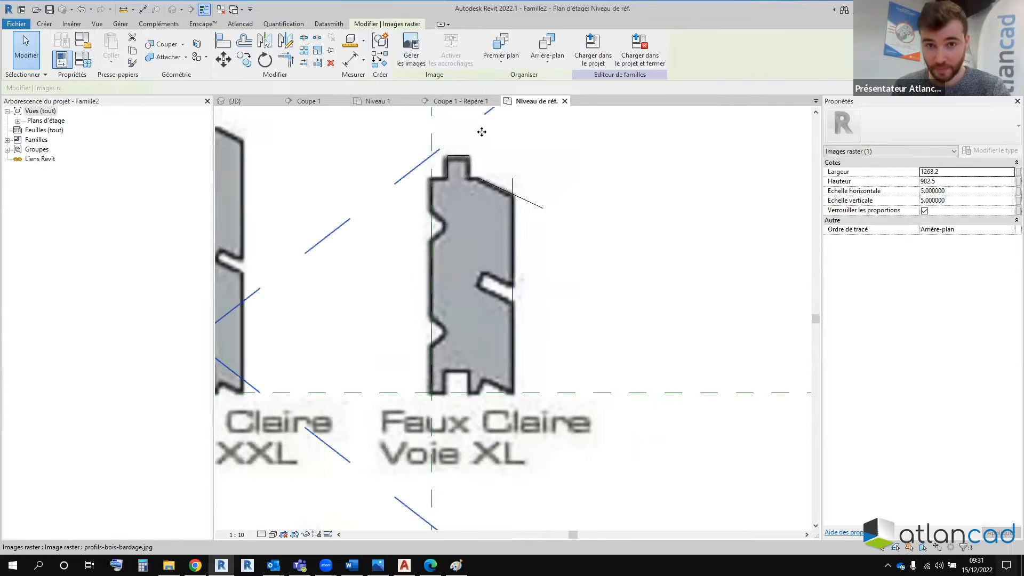
pyautogui.click(329, 54)
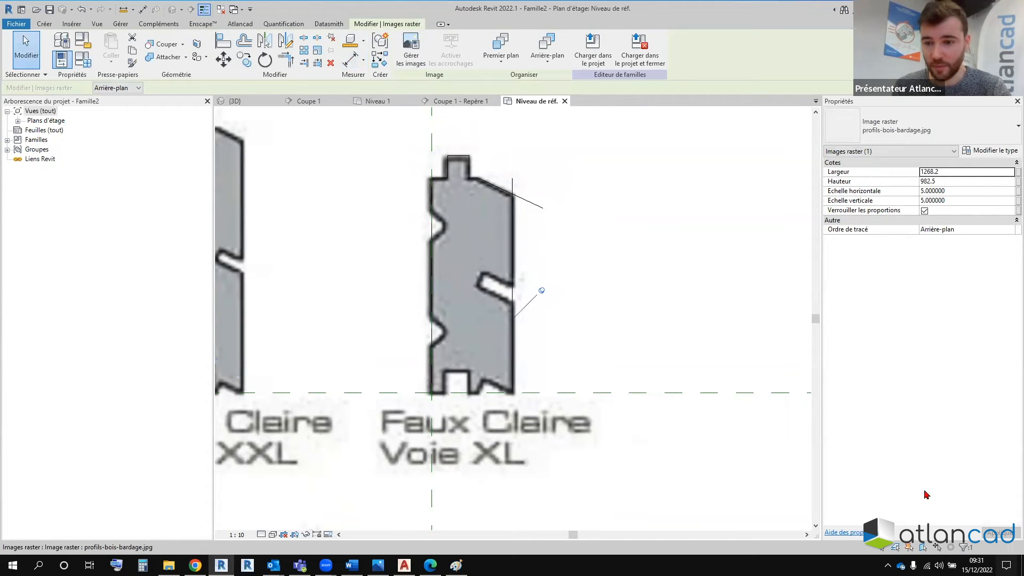
pyautogui.click(920, 550)
# Step: Copy the shoulder, tongue and slope lines from the profile's top-left corner down to its bottom-left corner
pyautogui.moveTo(383, 135); pyautogui.dragTo(582, 231)
pyautogui.scroll(2, 437, 174)
pyautogui.click(244, 60)
pyautogui.click(429, 180)
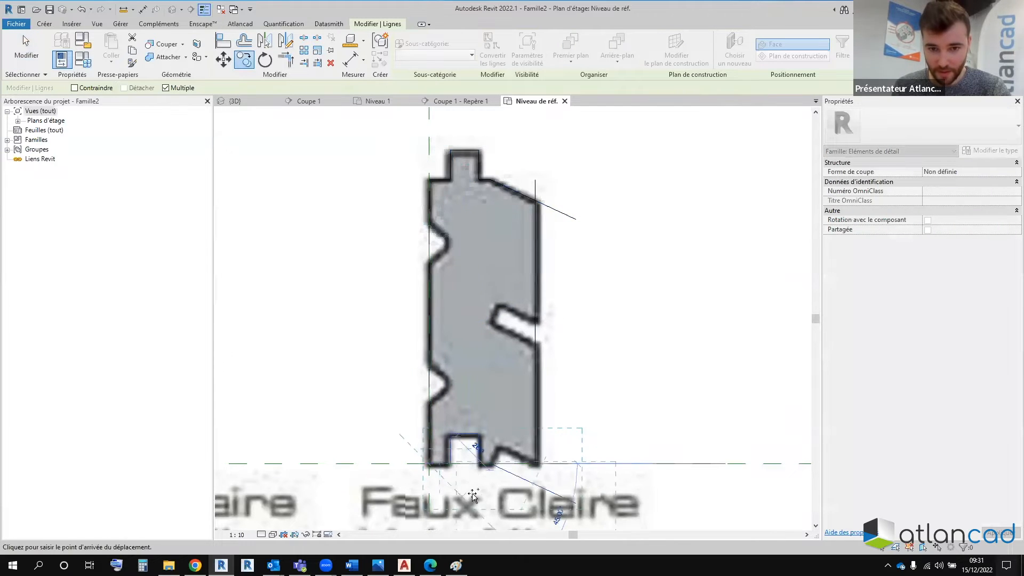
pyautogui.scroll(2, 480, 469)
pyautogui.press('Escape')
pyautogui.press('Escape')
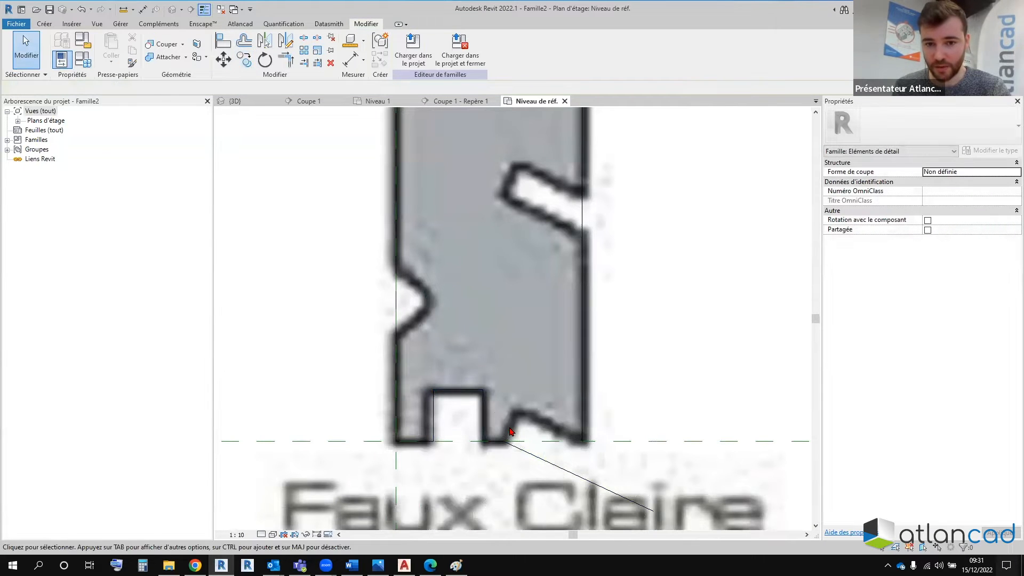
# Step: Draw lines tracing the angled notch at the profile's base, from the copied slope's start up to its peak and down to the bottom-right corner
pyautogui.moveTo(511, 431); pyautogui.dragTo(427, 422, button='middle')
pyautogui.scroll(1, 502, 419)
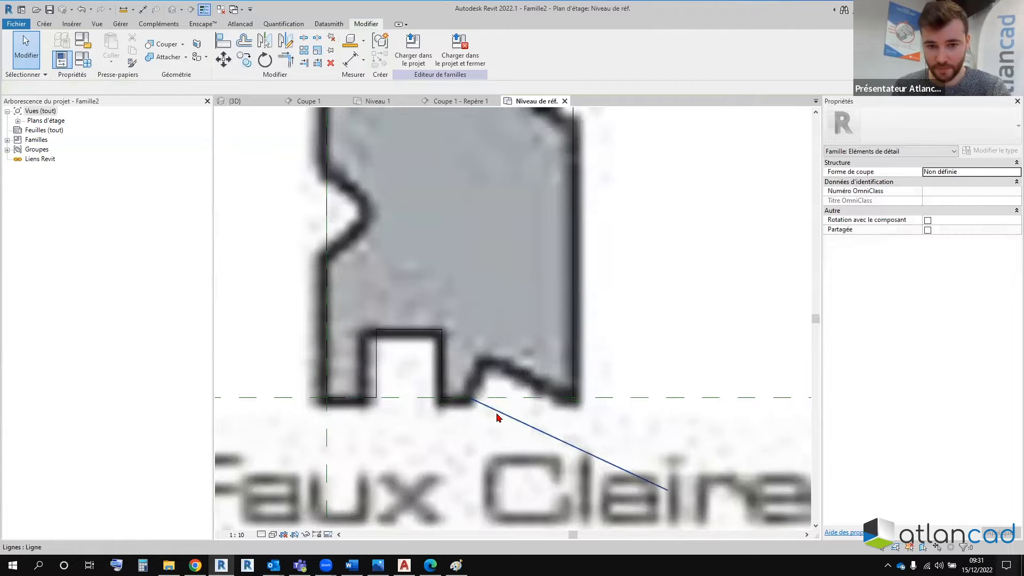
pyautogui.press('l')
pyautogui.press('i')
pyautogui.click(471, 399)
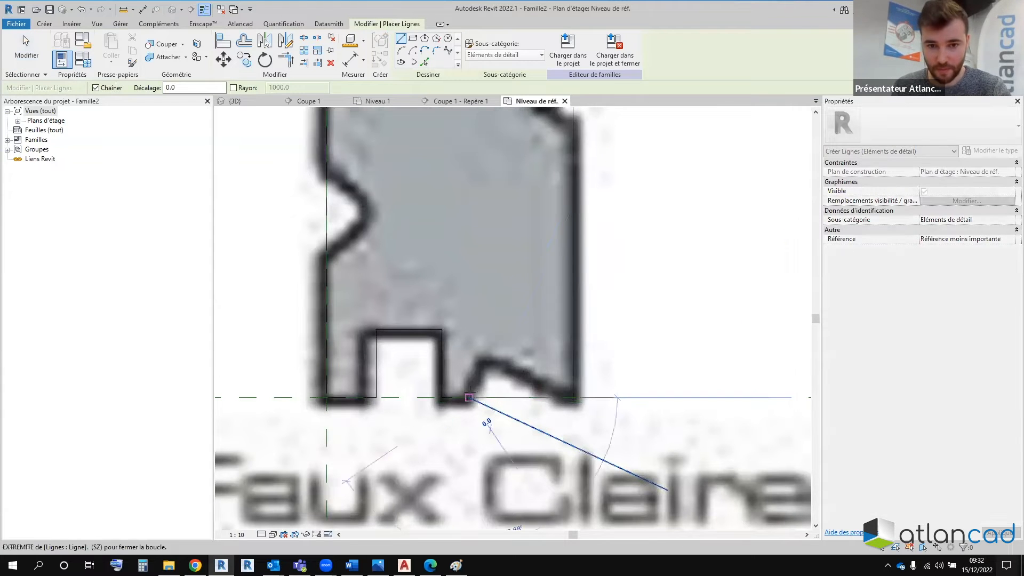
pyautogui.click(484, 359)
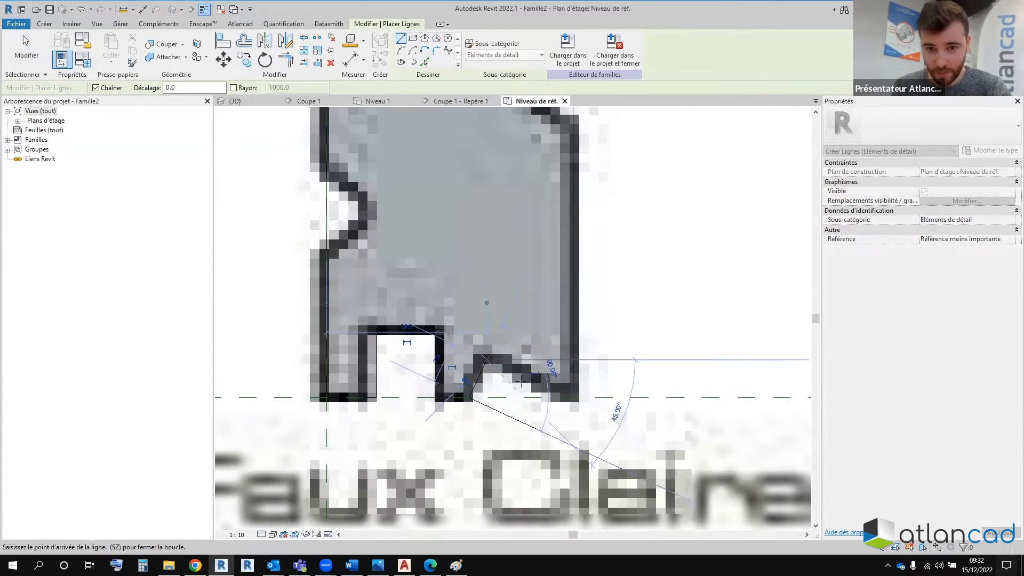
pyautogui.click(573, 400)
pyautogui.scroll(-3, 573, 406)
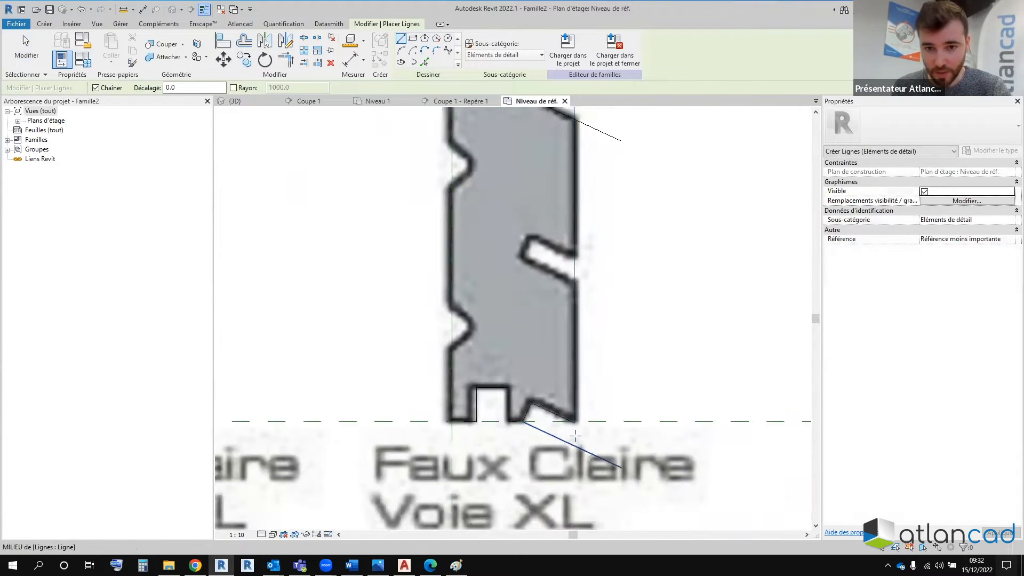
pyautogui.scroll(2, 571, 264)
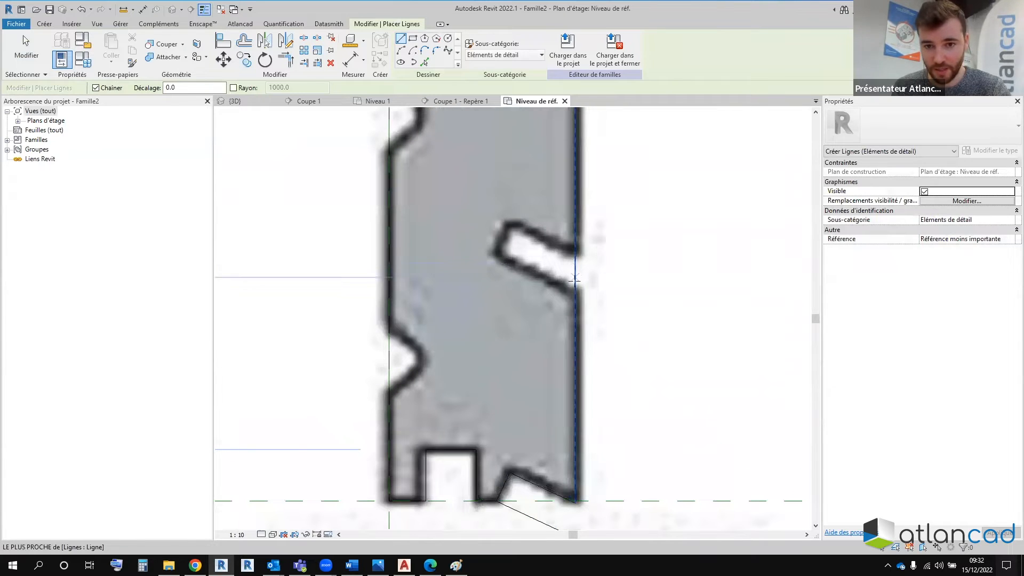
# Step: Trace the slanted slot on the profile's right edge with three connected lines, keeping its long sides parallel to the slope
pyautogui.click(575, 284)
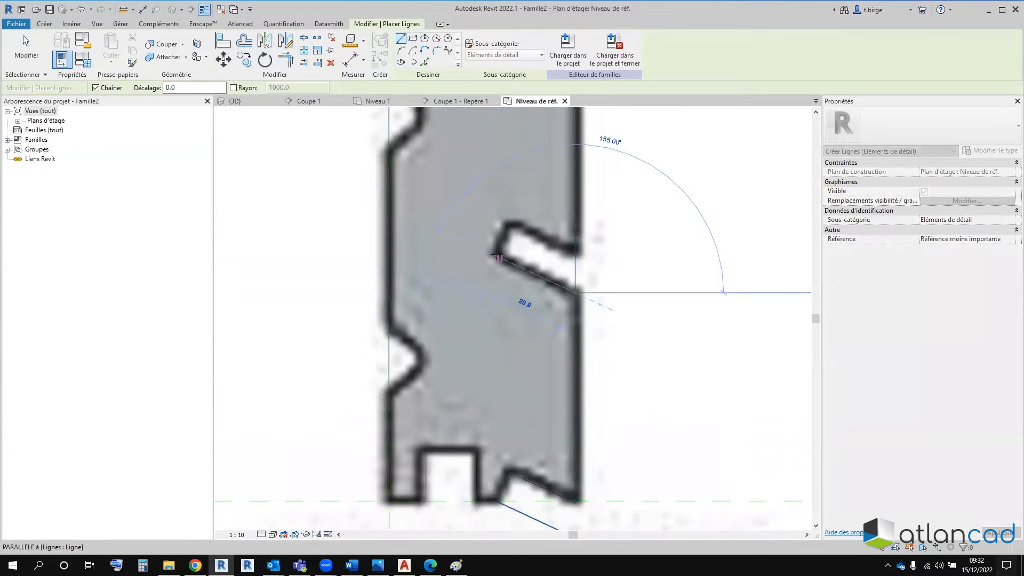
pyautogui.scroll(-1, 495, 255)
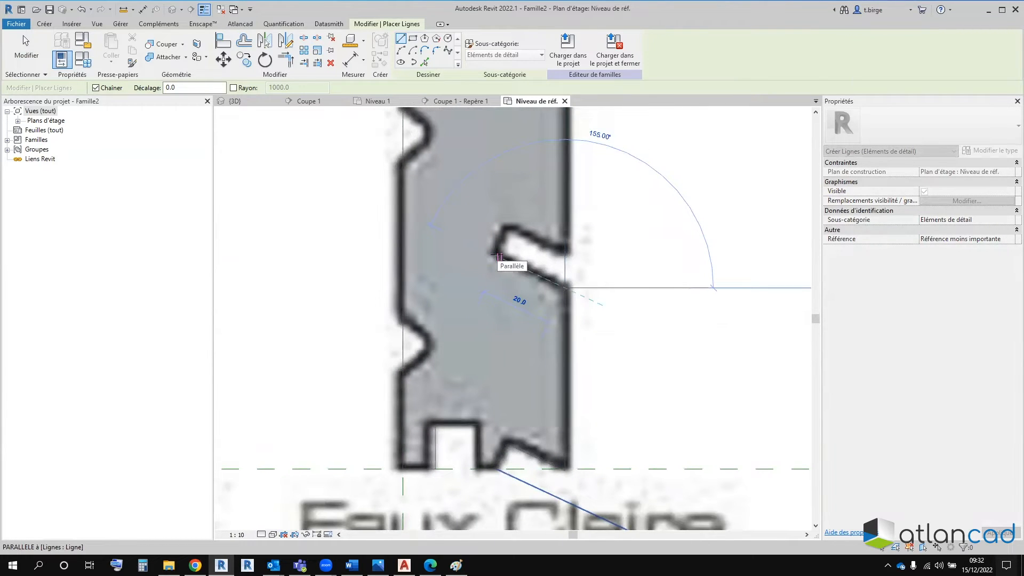
pyautogui.click(495, 255)
pyautogui.click(515, 225)
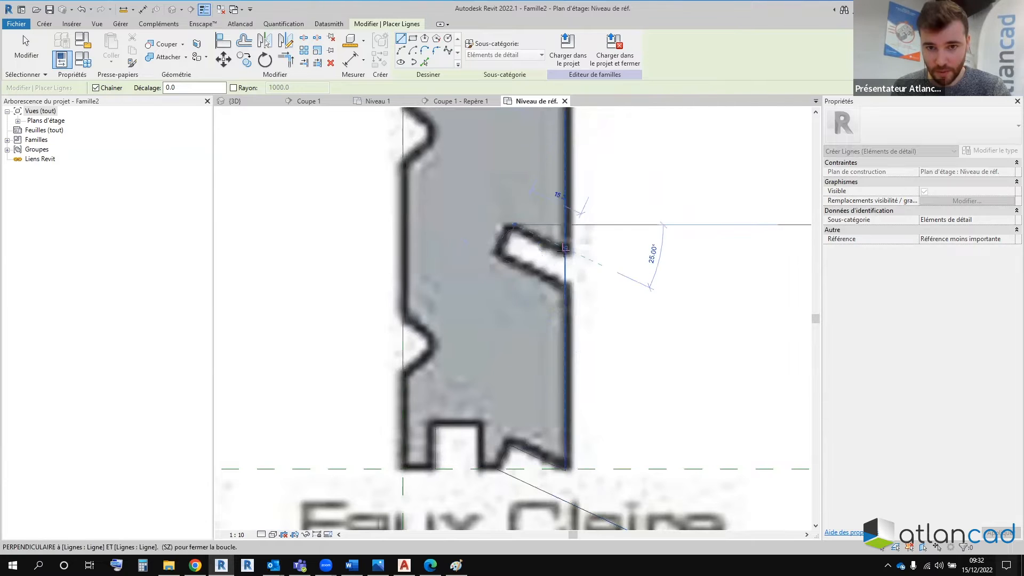
pyautogui.click(565, 247)
pyautogui.press('Escape')
pyautogui.press('Escape')
# Step: Split the right edge line at the slot opening and trim both parts to the slot's sides
pyautogui.click(304, 37)
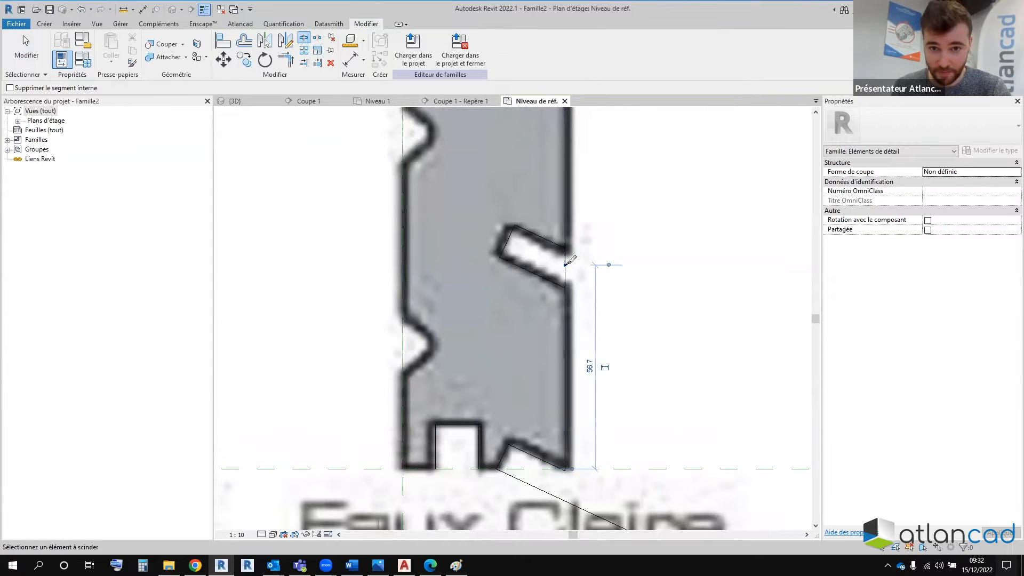
pyautogui.click(566, 265)
pyautogui.press('t')
pyautogui.press('r')
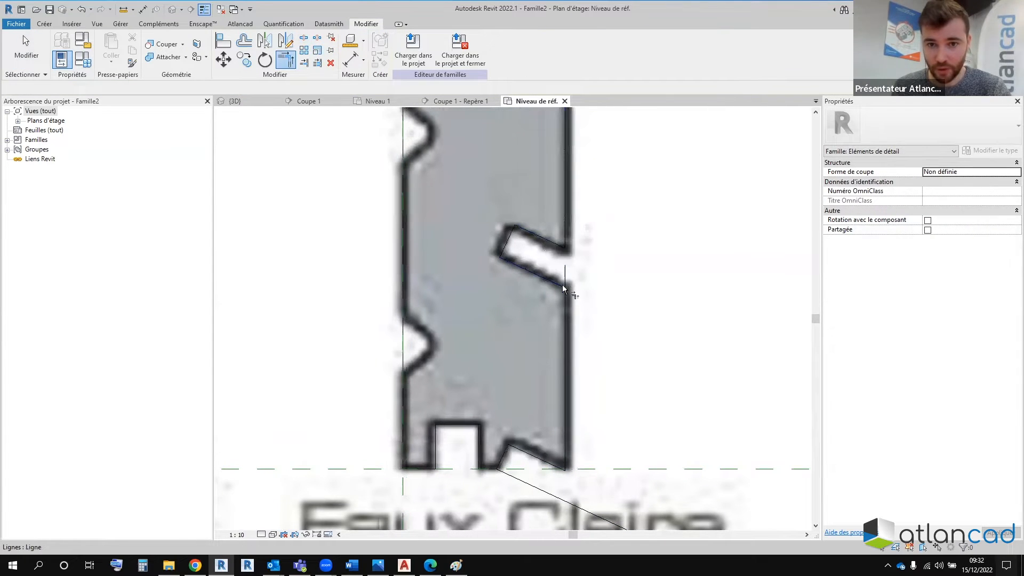
pyautogui.click(565, 295)
pyautogui.scroll(-2, 537, 333)
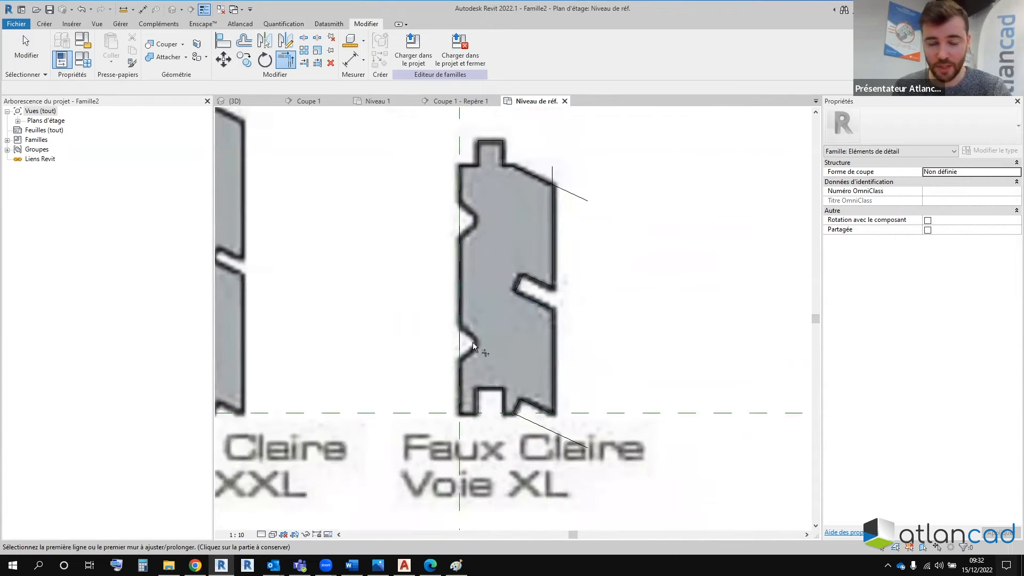
pyautogui.scroll(2, 478, 337)
pyautogui.press('Escape')
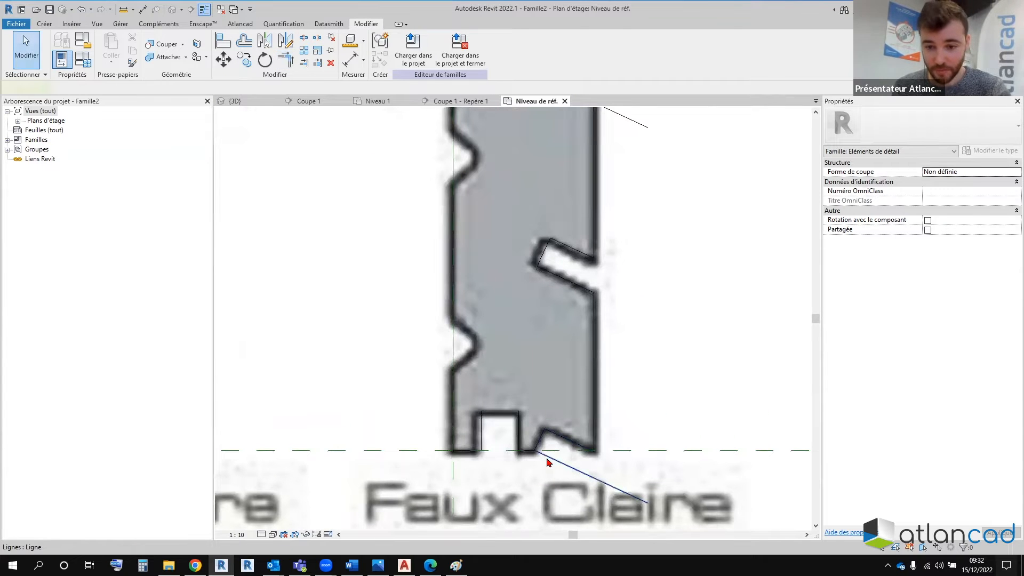
# Step: Remove the stray slope line below the base and trim the upper slope and right edge to their shared corner
pyautogui.scroll(-2, 539, 407)
pyautogui.scroll(3, 549, 229)
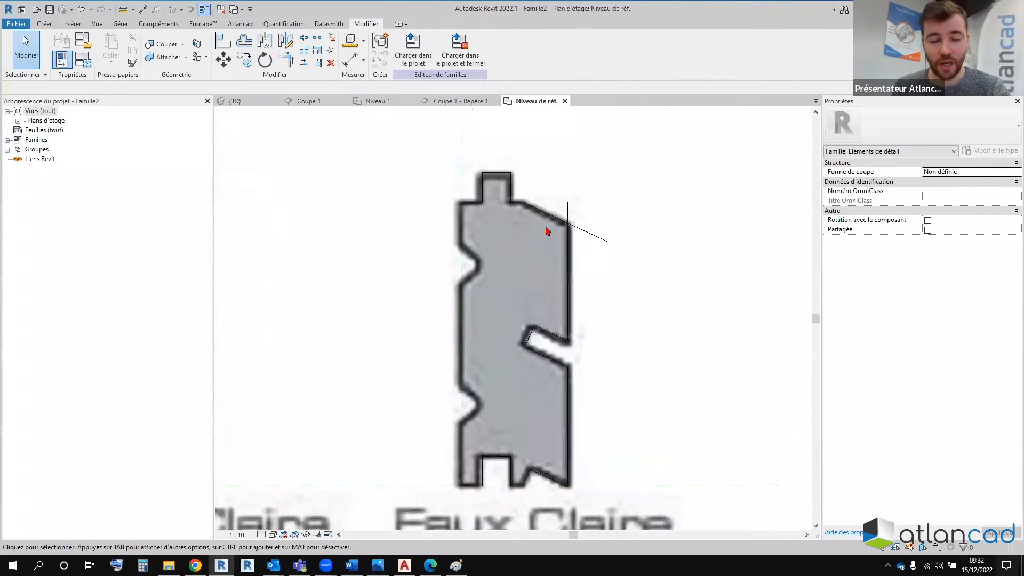
pyautogui.press('t')
pyautogui.press('r')
pyautogui.press('Escape')
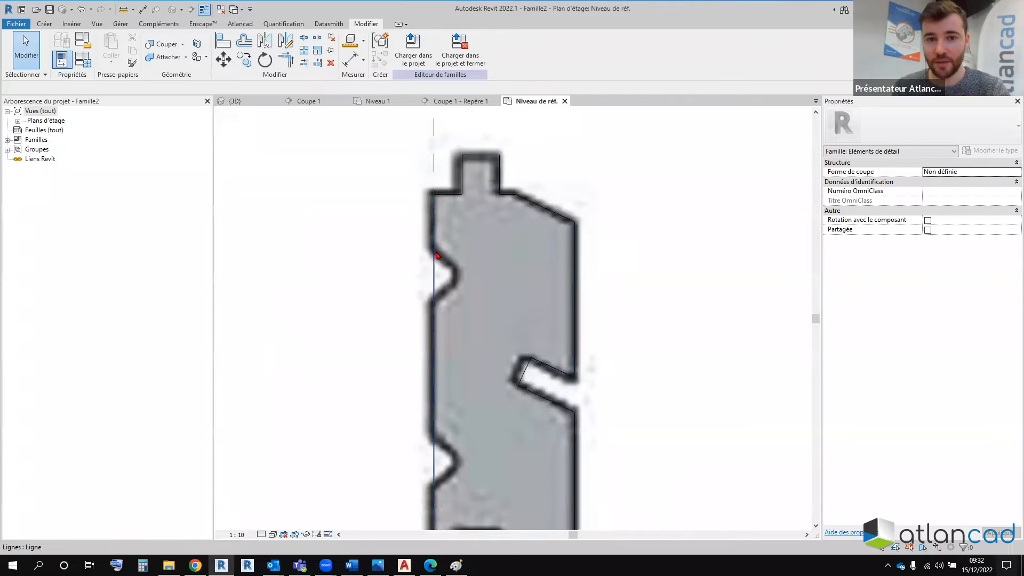
pyautogui.press('z')
pyautogui.press('f')
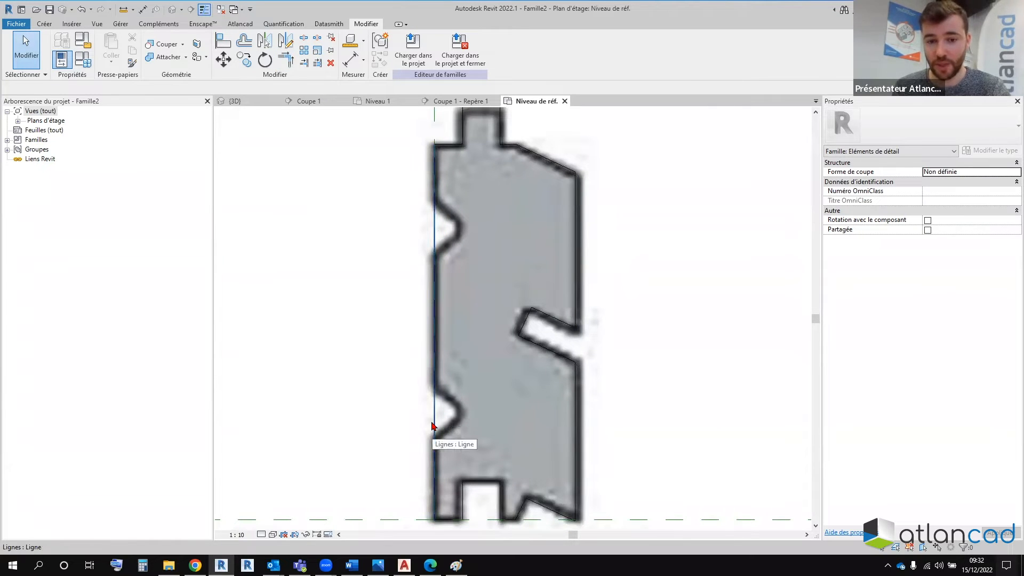
# Step: Trace the lower V-groove on the profile's left edge with 45° lines about 12.7 mm long
pyautogui.press('l')
pyautogui.press('i')
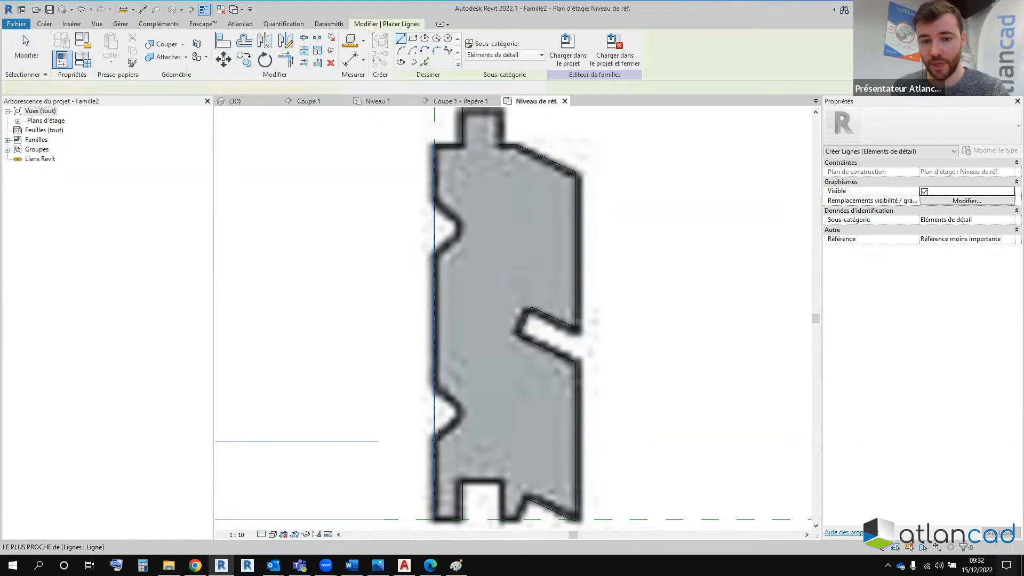
pyautogui.scroll(2, 436, 436)
pyautogui.click(436, 437)
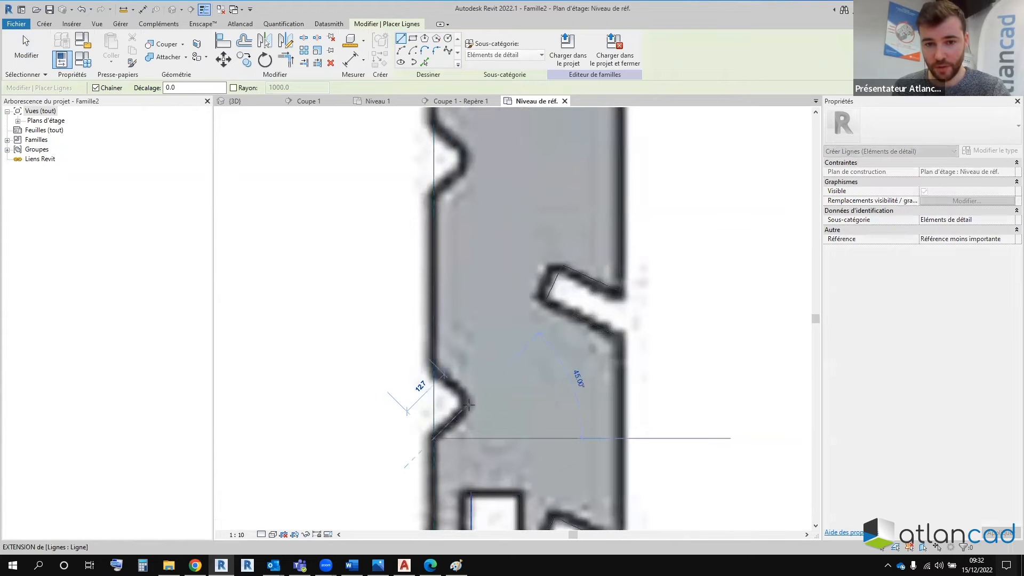
pyautogui.click(469, 405)
pyautogui.press('Escape')
pyautogui.press('Escape')
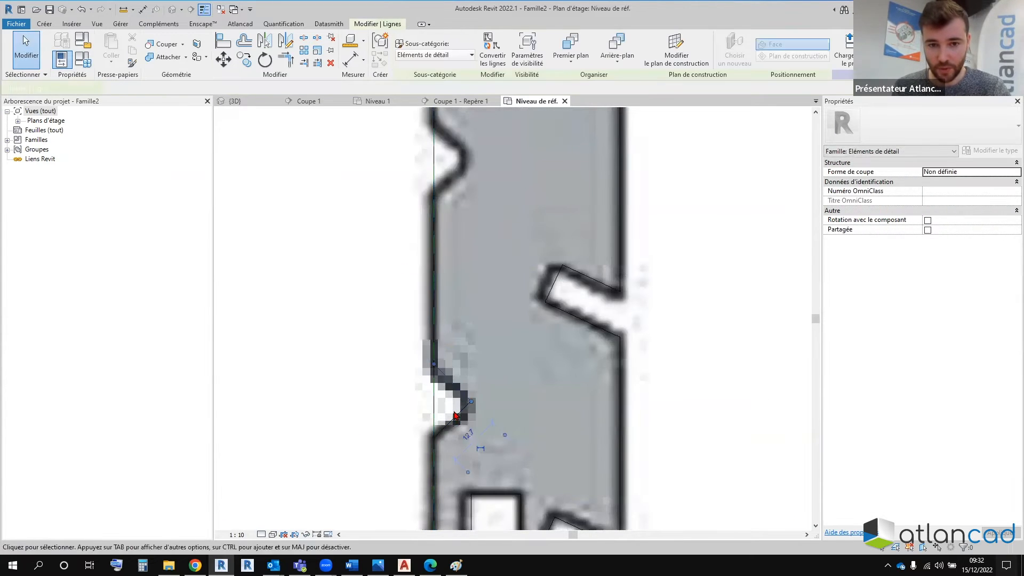
# Step: Copy the lower V-groove's lines up the left edge onto the upper groove
pyautogui.keyDown('ctrl'); pyautogui.click(456, 416); pyautogui.keyUp('ctrl')
pyautogui.scroll(-1, 456, 416)
pyautogui.press('c')
pyautogui.press('c')
pyautogui.click(440, 434)
pyautogui.click(439, 245)
pyautogui.press('Escape')
pyautogui.press('Escape')
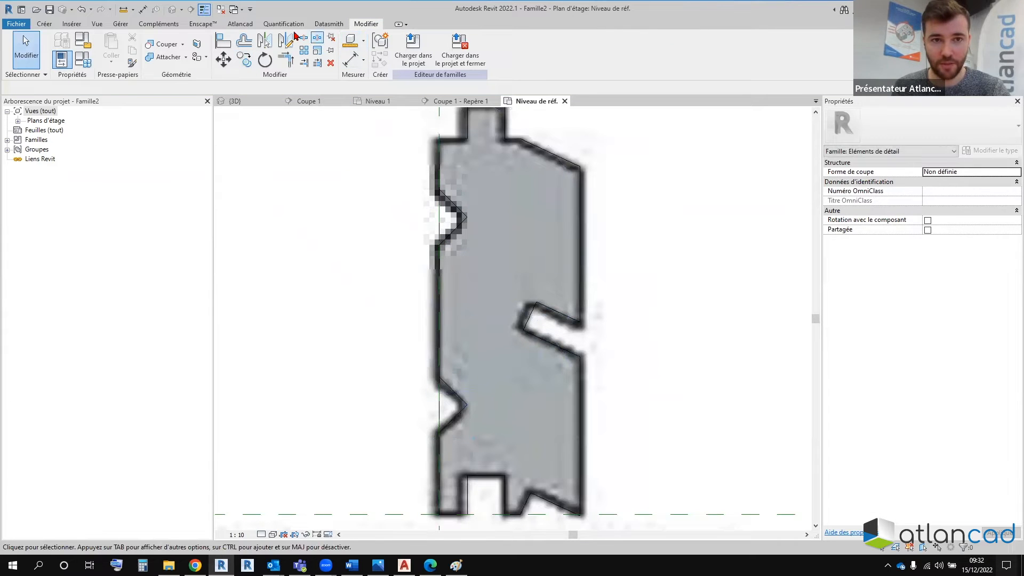
# Step: Split the left edge line at the V-grooves and trim its segments to the groove lines
pyautogui.click(303, 37)
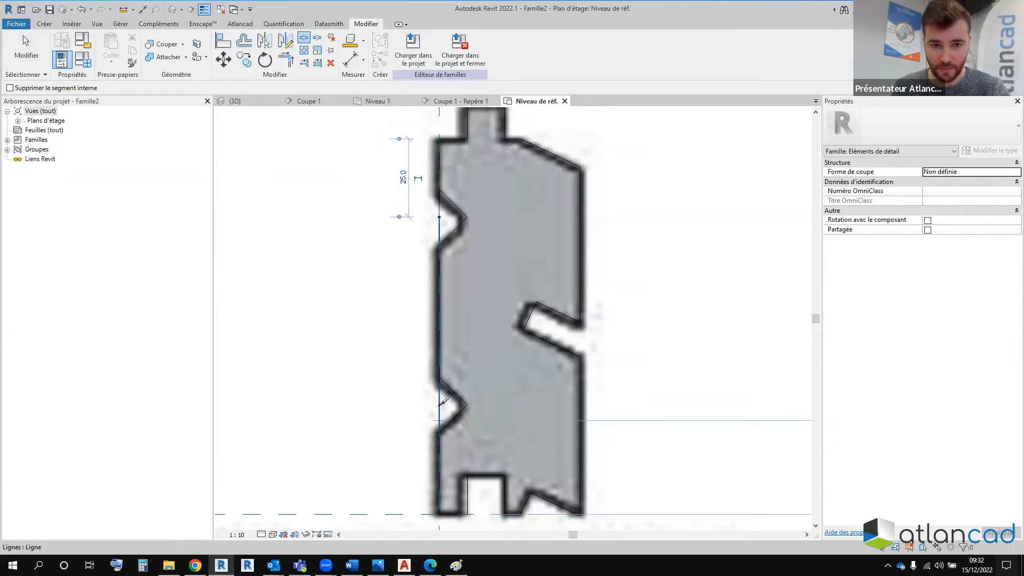
pyautogui.press('t')
pyautogui.press('r')
pyautogui.click(442, 349)
pyautogui.click(450, 423)
pyautogui.click(446, 239)
pyautogui.click(440, 255)
pyautogui.click(441, 182)
pyautogui.click(449, 202)
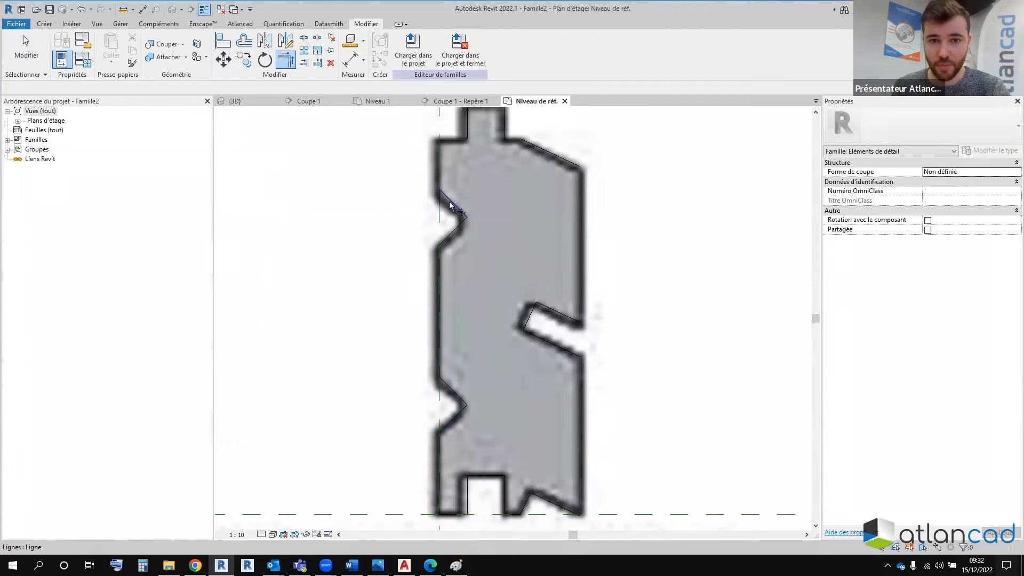
pyautogui.press('Escape')
# Step: Allow pinned elements to be selected, then unpin and delete the profils-bois-bardage.jpg reference image
pyautogui.scroll(-3, 465, 232)
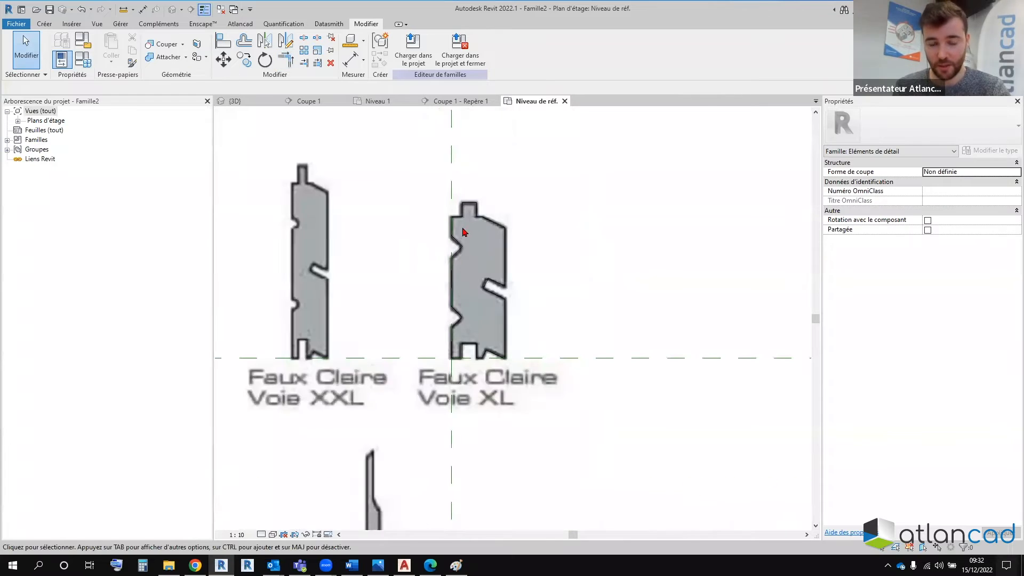
pyautogui.scroll(1, 463, 232)
pyautogui.scroll(-1, 472, 304)
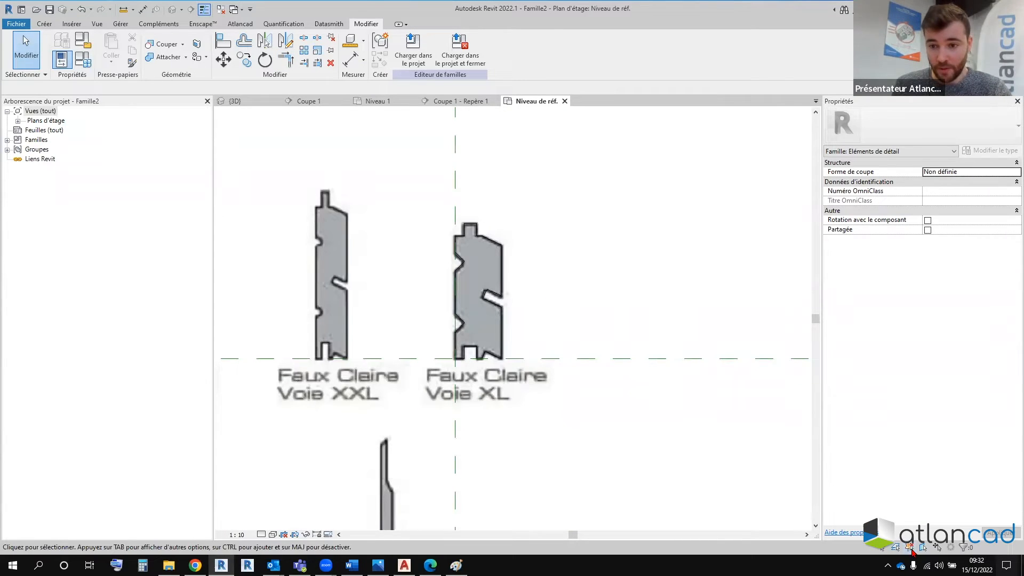
pyautogui.click(384, 215)
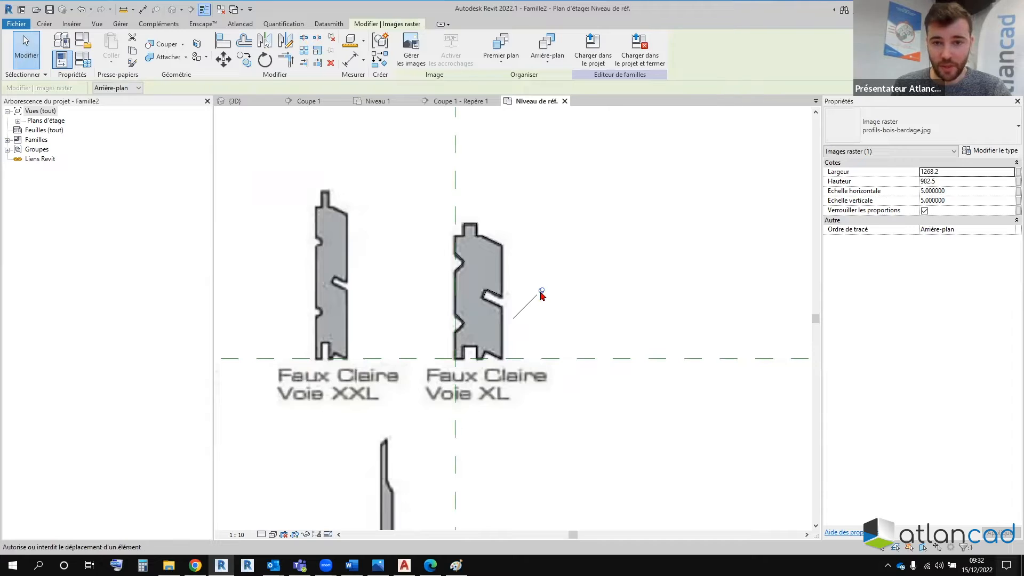
pyautogui.scroll(-3, 430, 270)
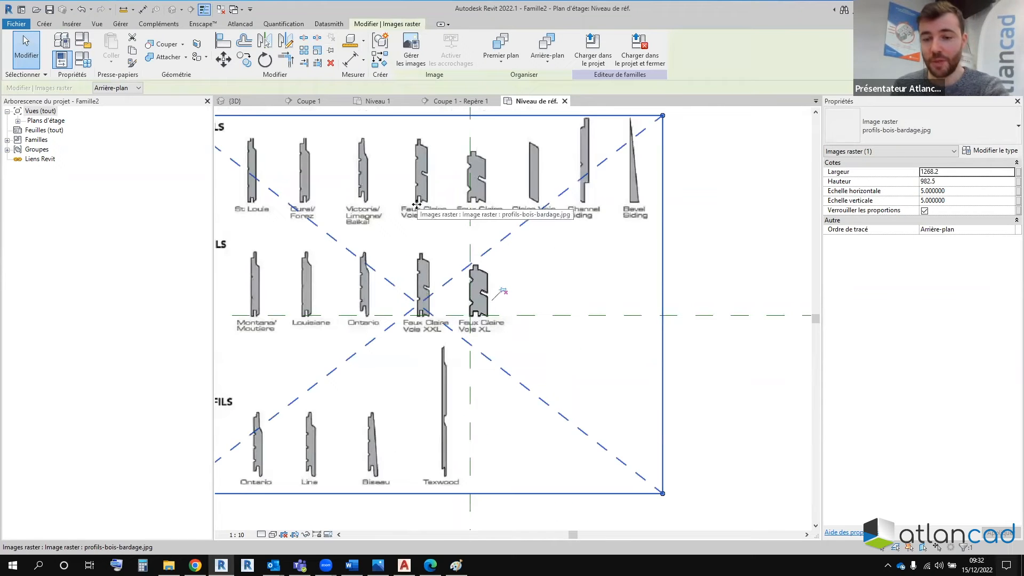
pyautogui.press('Delete')
pyautogui.scroll(5, 499, 289)
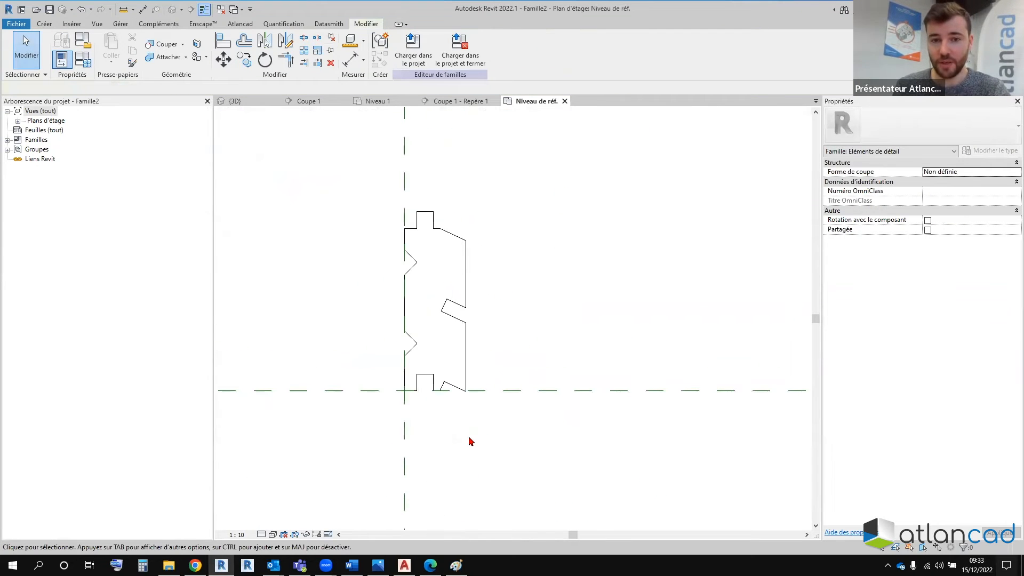
pyautogui.moveTo(489, 301); pyautogui.dragTo(505, 298, button='middle')
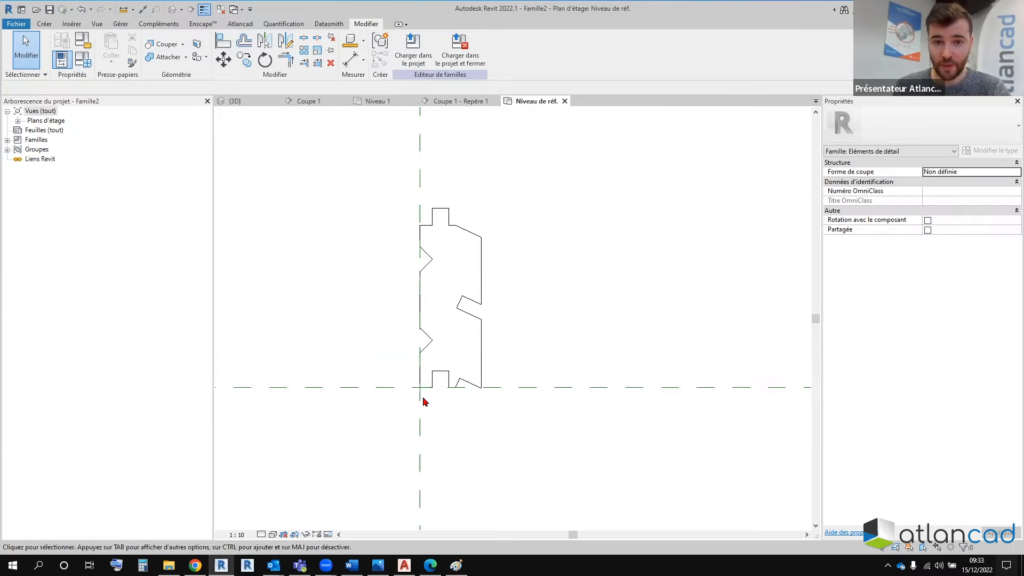
pyautogui.scroll(1, 414, 251)
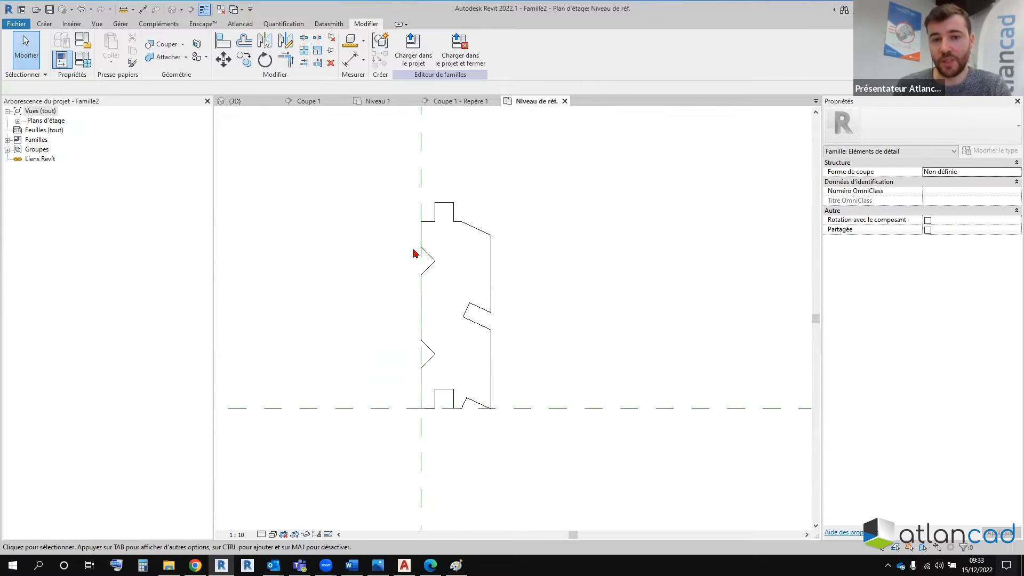
pyautogui.scroll(1, 375, 326)
pyautogui.scroll(1, 375, 326)
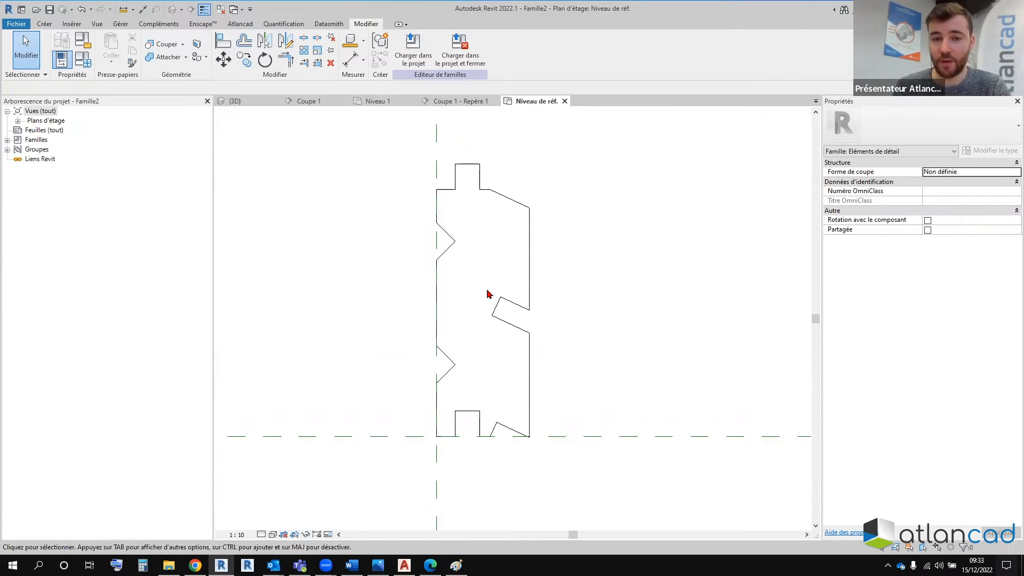
pyautogui.click(494, 308)
pyautogui.press('Delete')
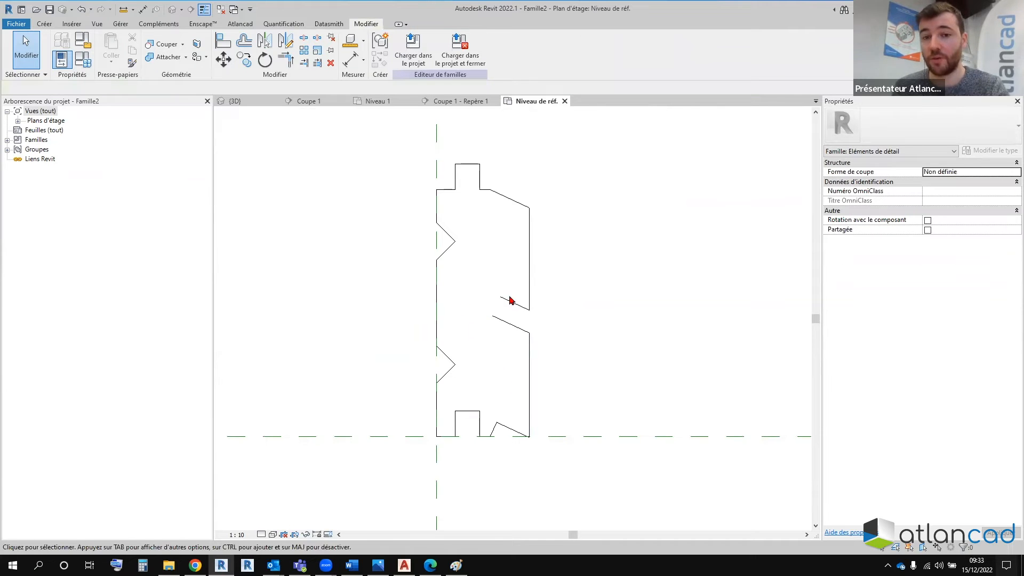
pyautogui.hotkey('ctrl', 'z')
pyautogui.moveTo(430, 273); pyautogui.dragTo(412, 290, button='middle')
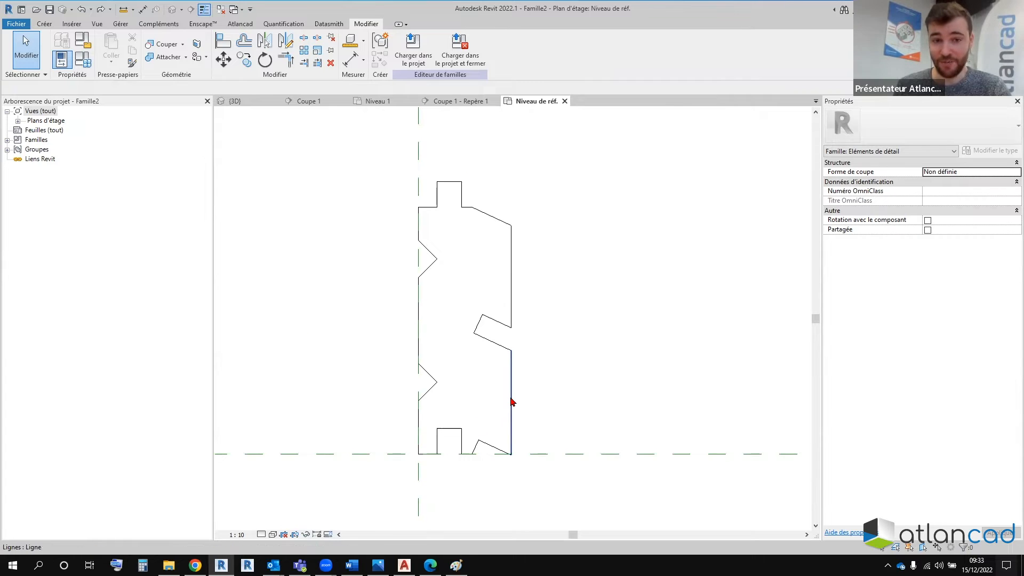
# Step: Delete all materials from the family and purge its unused elements
pyautogui.click(122, 25)
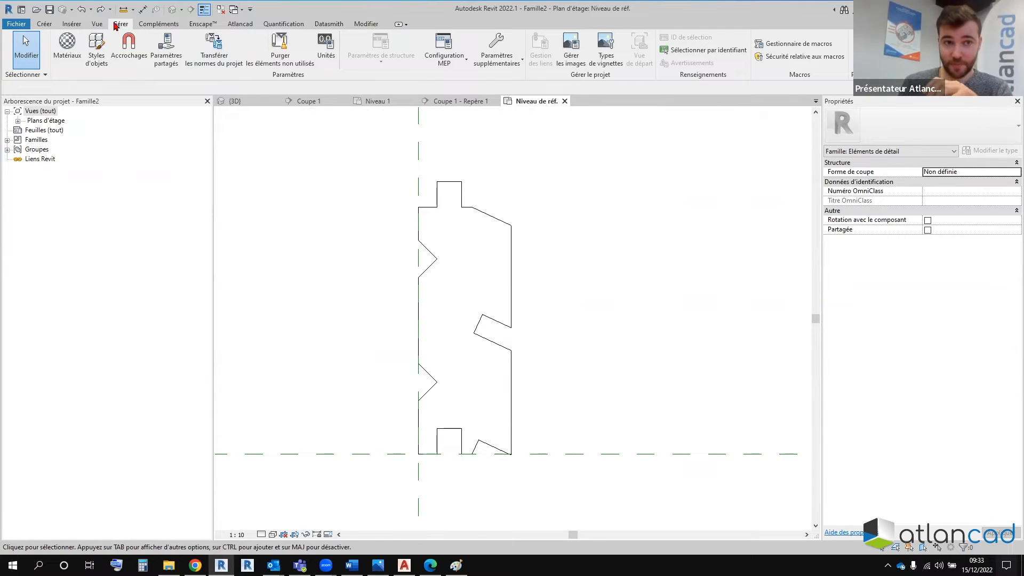
pyautogui.click(67, 47)
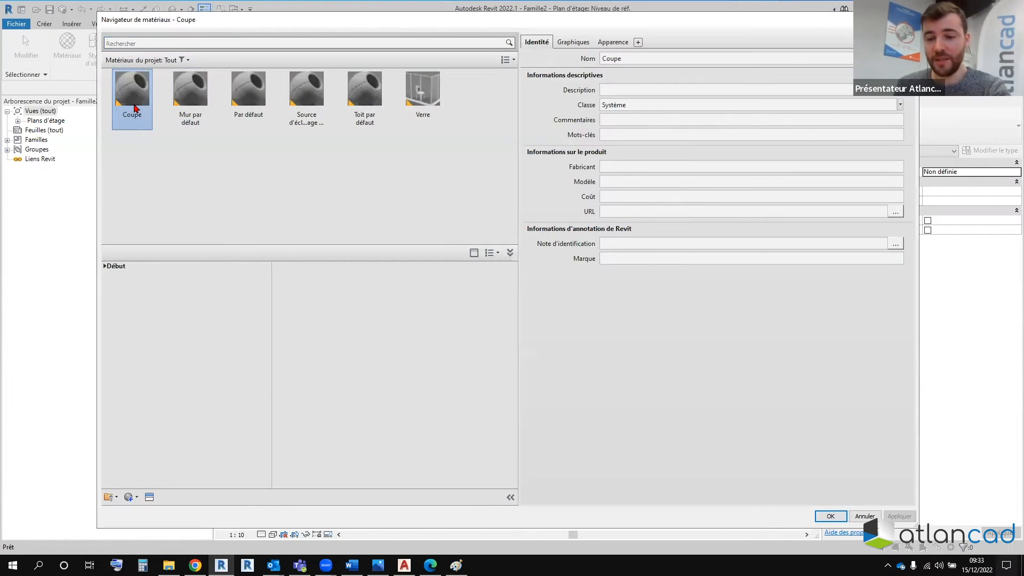
pyautogui.press('Delete')
pyautogui.press('Delete')
pyautogui.press('Delete')
pyautogui.press('Delete')
pyautogui.press('Delete')
pyautogui.press('Delete')
pyautogui.click(834, 519)
pyautogui.click(282, 56)
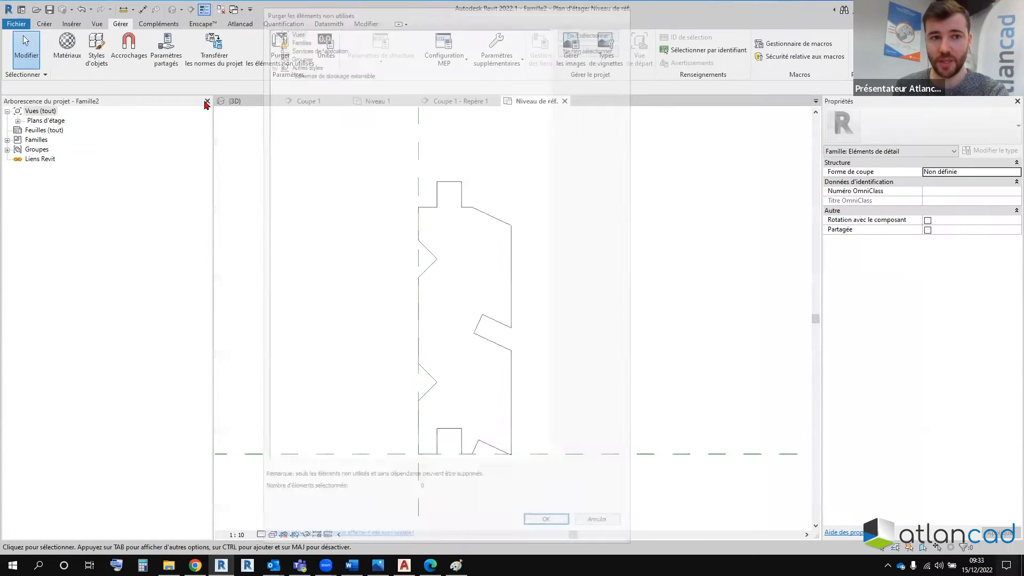
# Step: Save the family to the desktop as "symbole bardage bois à faux claire-voie"
pyautogui.click(16, 23)
pyautogui.moveTo(40, 153)
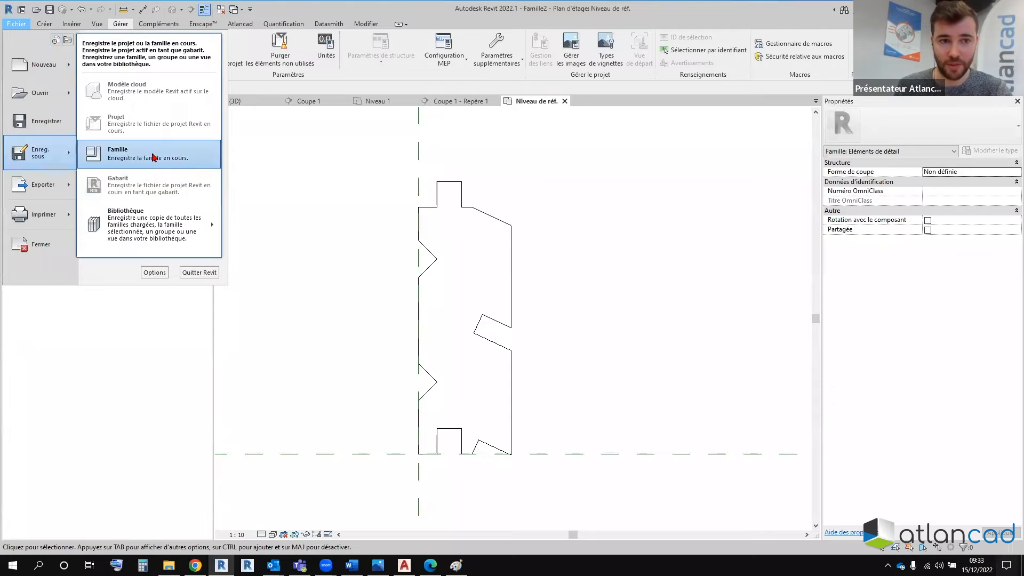
pyautogui.click(153, 157)
pyautogui.write('sy')
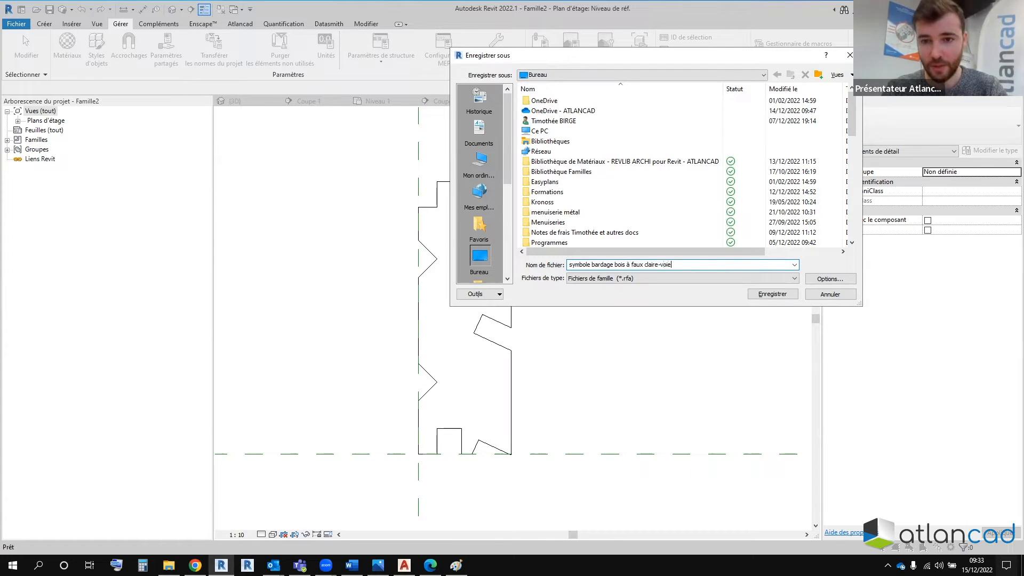
pyautogui.press('Return')
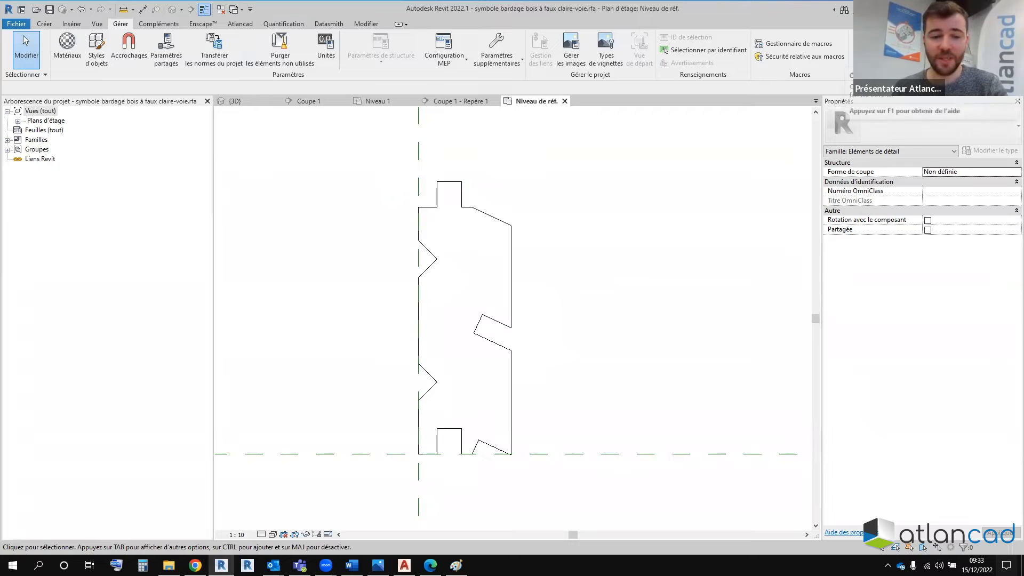
# Step: Load the family into the project, place one instance outside the parapet in section Coupe 1 - Repère 1, and select it
pyautogui.click(444, 102)
pyautogui.click(321, 195)
pyautogui.moveTo(385, 261); pyautogui.dragTo(427, 346, button='middle')
pyautogui.press('Escape')
pyautogui.click(380, 246)
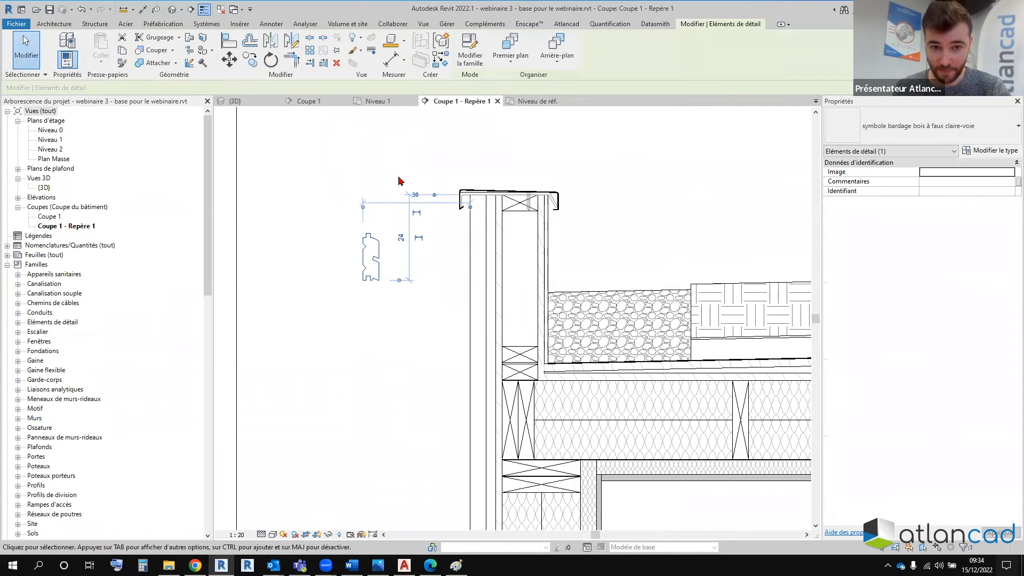
pyautogui.scroll(-3, 379, 163)
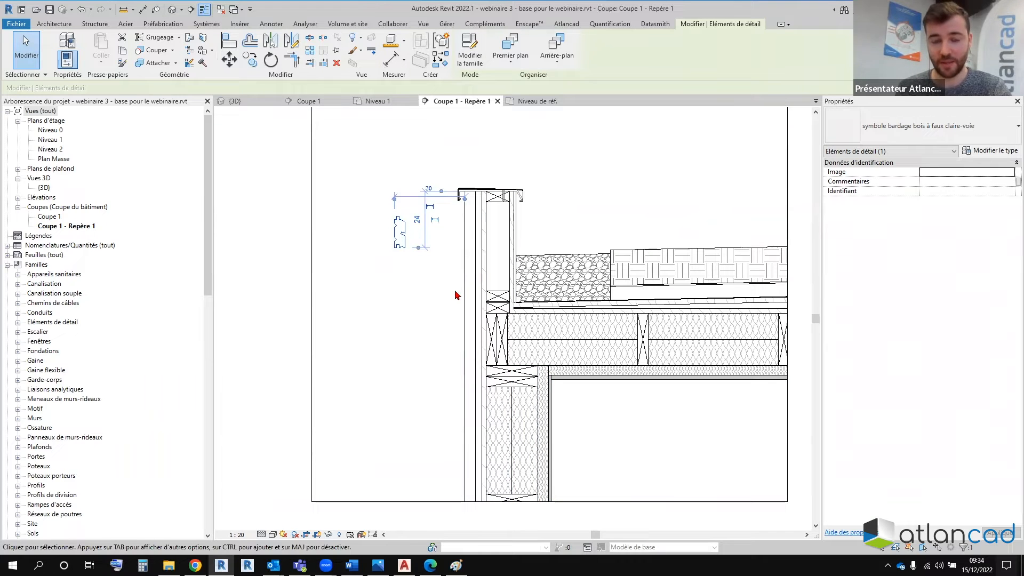
pyautogui.scroll(2, 405, 205)
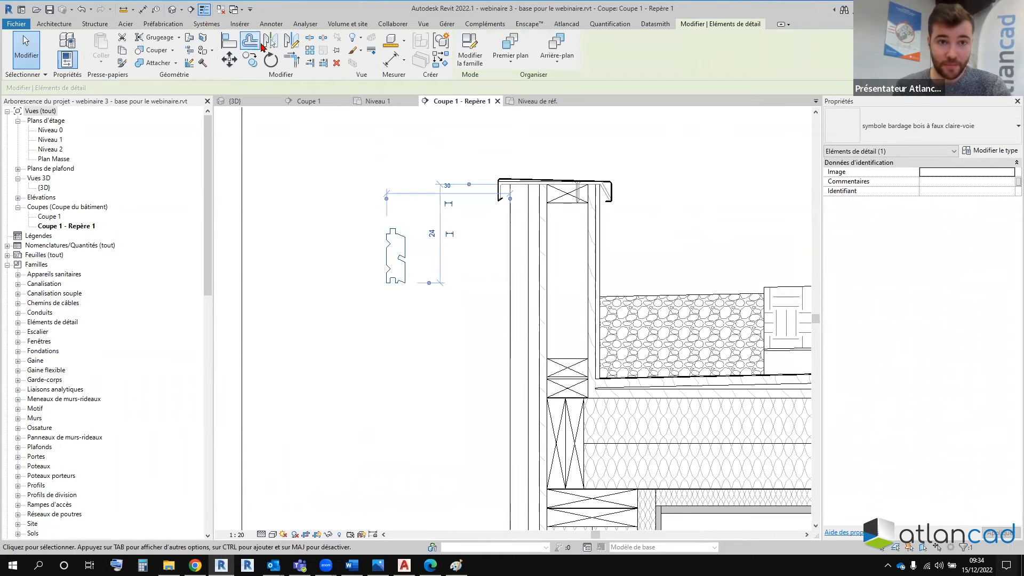
# Step: Mirror the placed cladding board about its vertical edge without keeping a copy
pyautogui.click(279, 43)
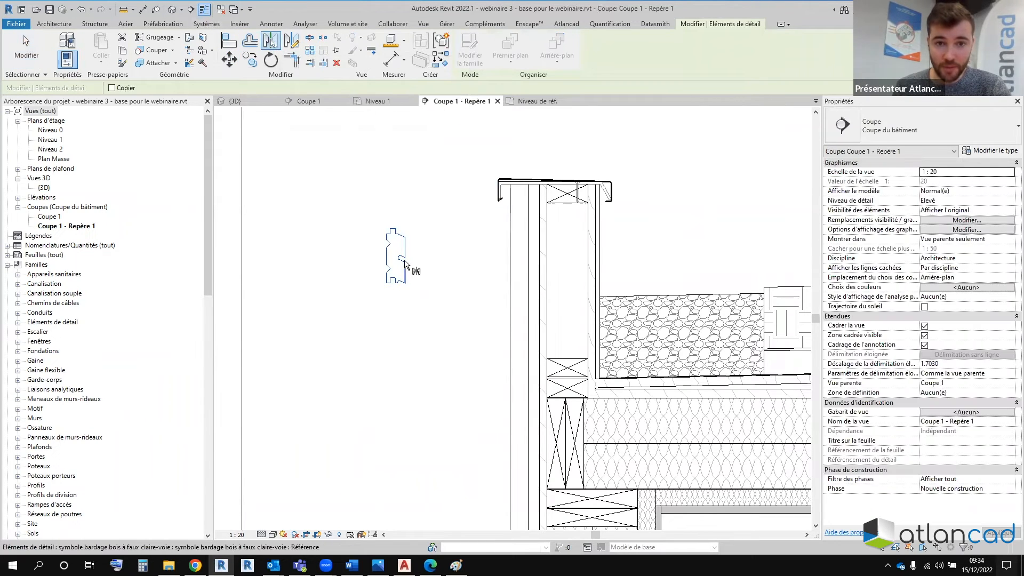
pyautogui.click(405, 270)
pyautogui.scroll(2, 415, 229)
pyautogui.press('Escape')
# Step: Move the board onto the façade beneath the parapet coping and try copying it directly below itself
pyautogui.click(427, 266)
pyautogui.moveTo(426, 266); pyautogui.dragTo(587, 198)
pyautogui.click(250, 59)
pyautogui.click(591, 165)
pyautogui.click(587, 236)
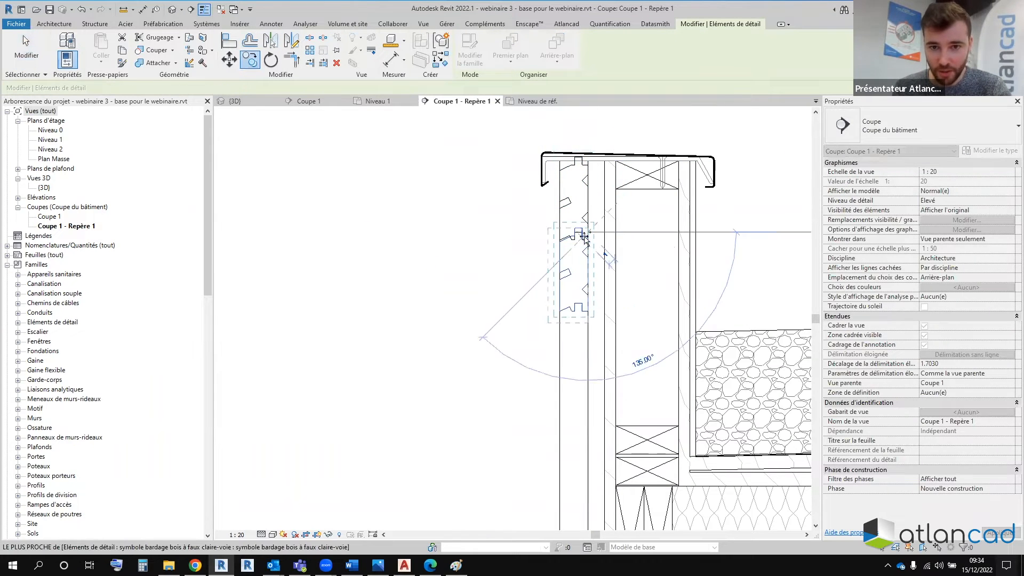
pyautogui.press('Escape')
pyautogui.press('Escape')
pyautogui.scroll(3, 579, 240)
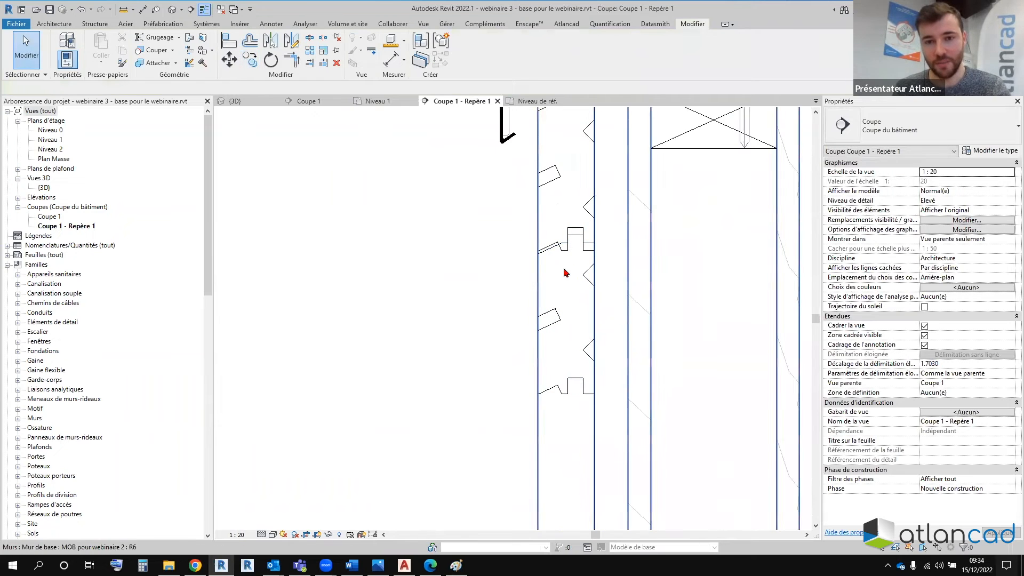
pyautogui.scroll(-3, 586, 262)
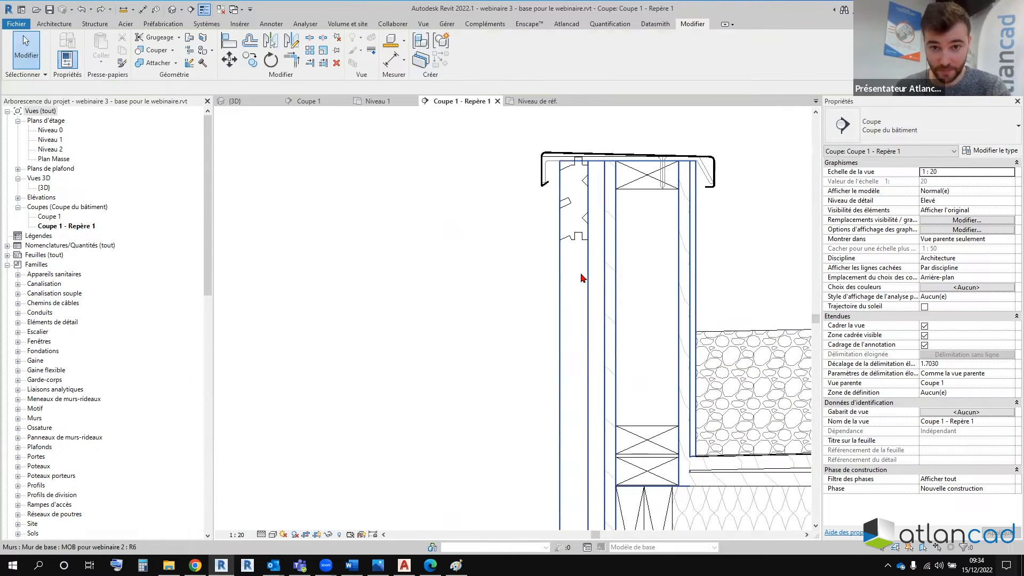
# Step: Move the single cladding board back outside the façade, clear of the parapet
pyautogui.click(576, 224)
pyautogui.moveTo(544, 222); pyautogui.dragTo(474, 235)
pyautogui.press('Escape')
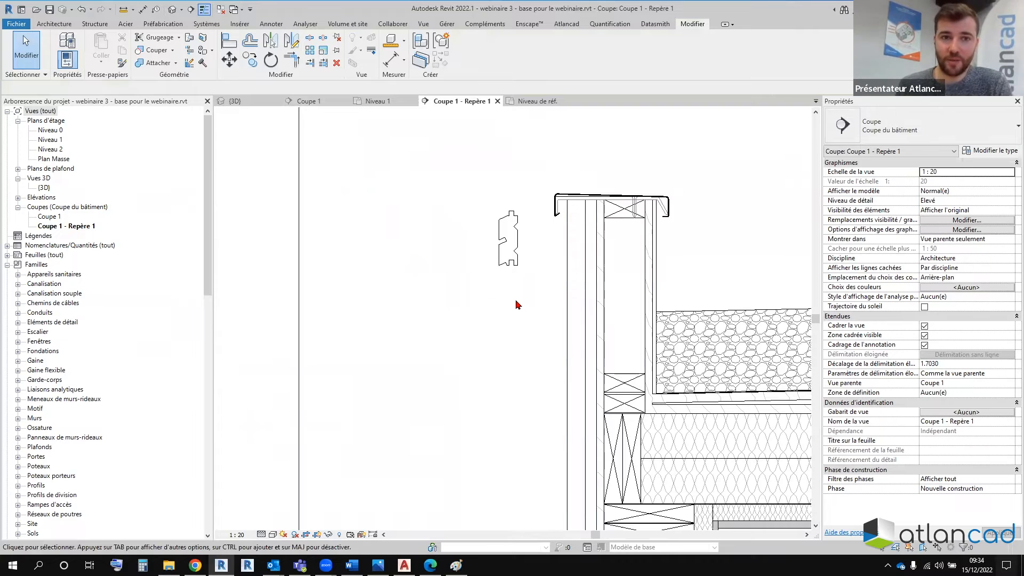
# Step: Start a repeating detail component and duplicate its type as "Bardage bois à faux claire-voie en coupe"
pyautogui.click(276, 26)
pyautogui.click(326, 63)
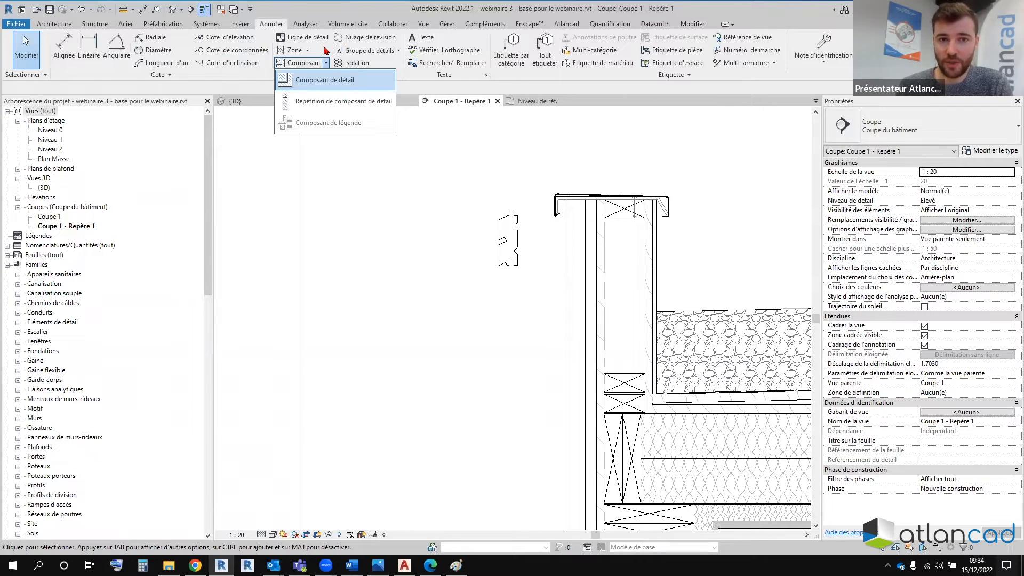
pyautogui.click(346, 100)
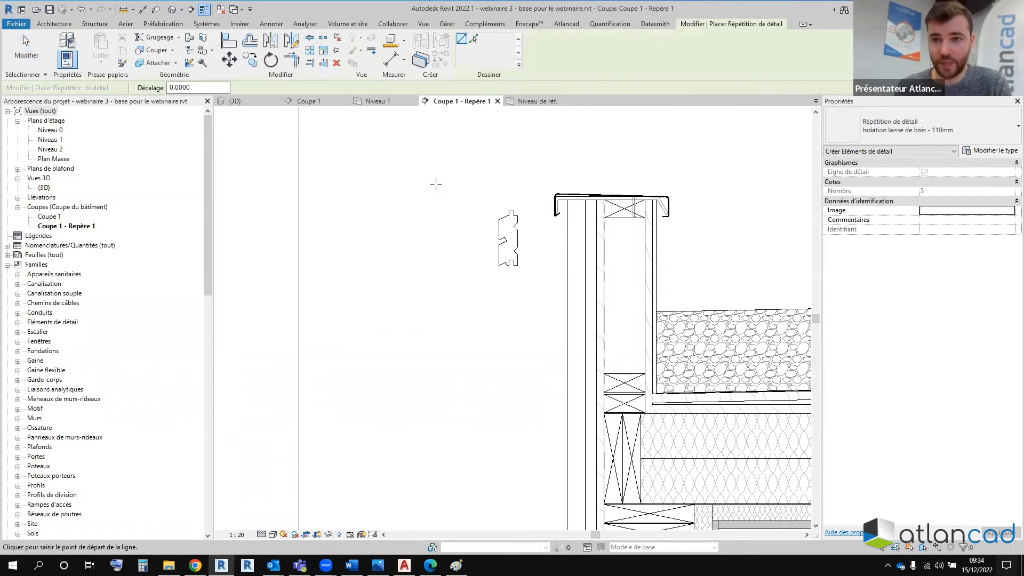
pyautogui.click(988, 149)
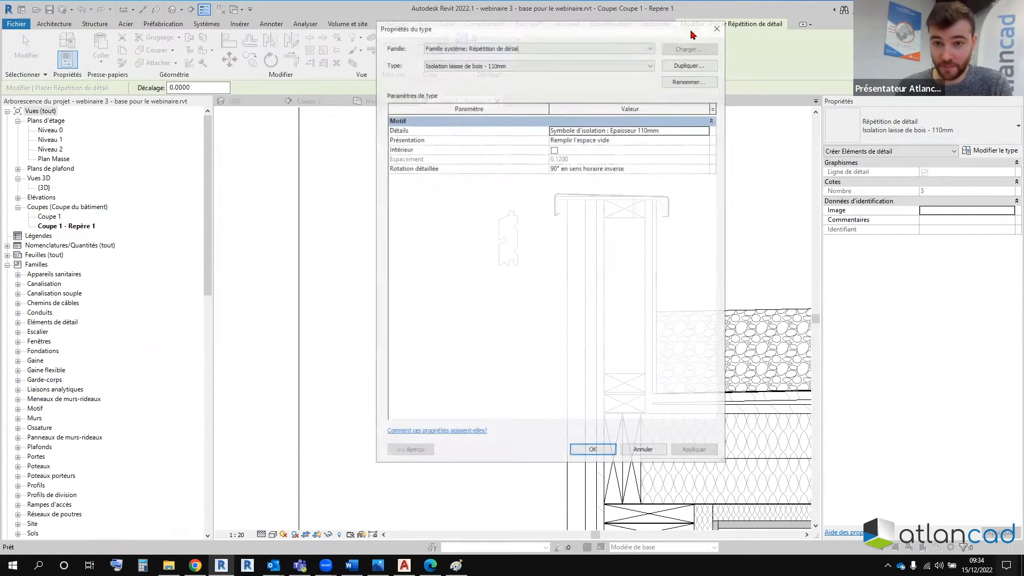
pyautogui.click(689, 64)
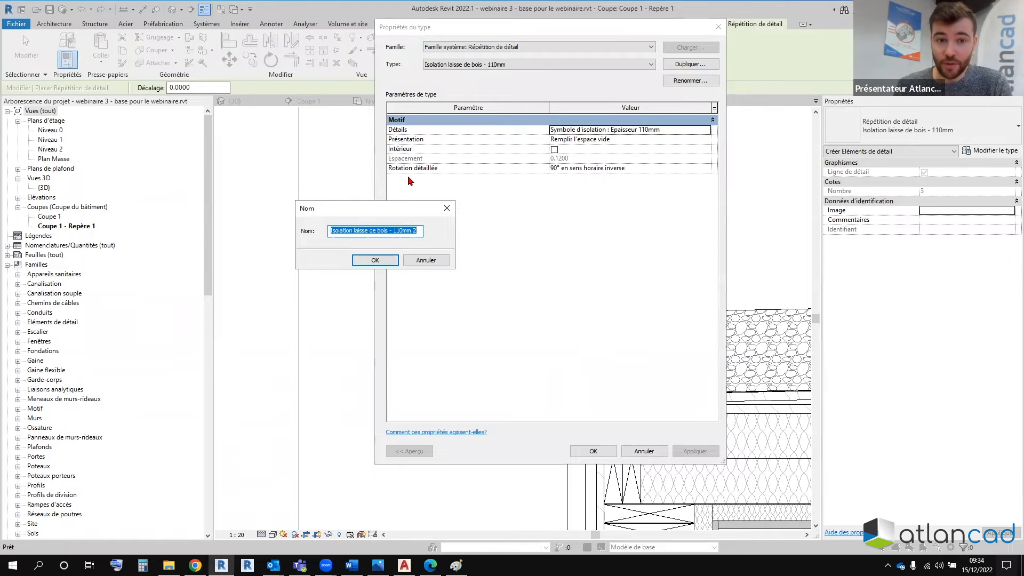
pyautogui.write('Bardage bois à faux claire')
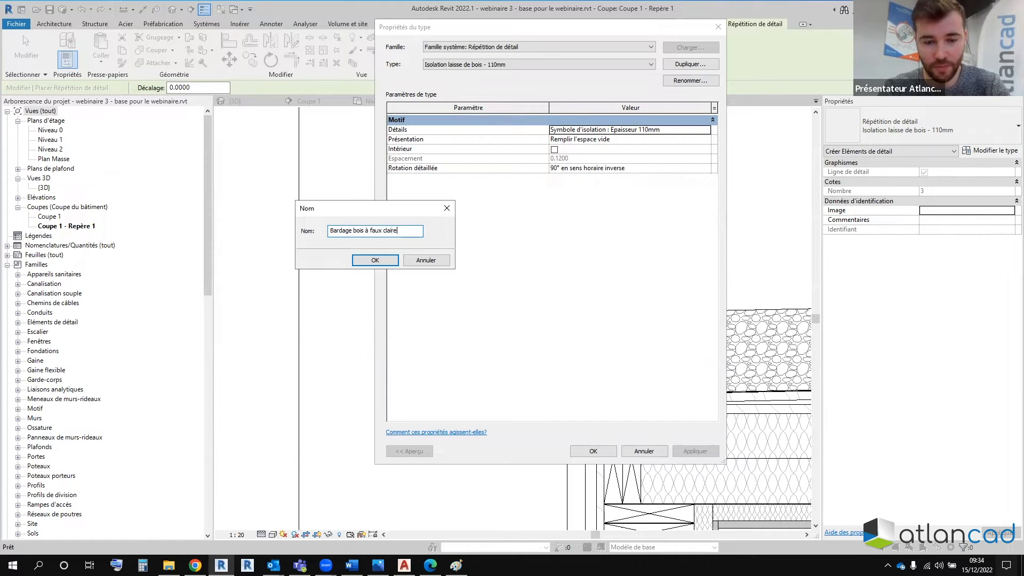
pyautogui.write('-voie en coupe')
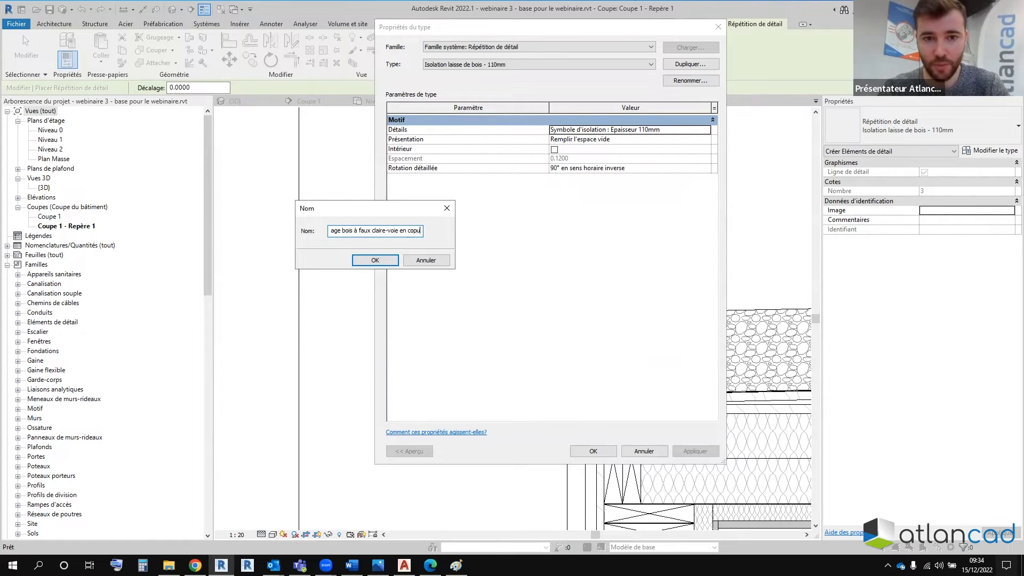
pyautogui.press('Return')
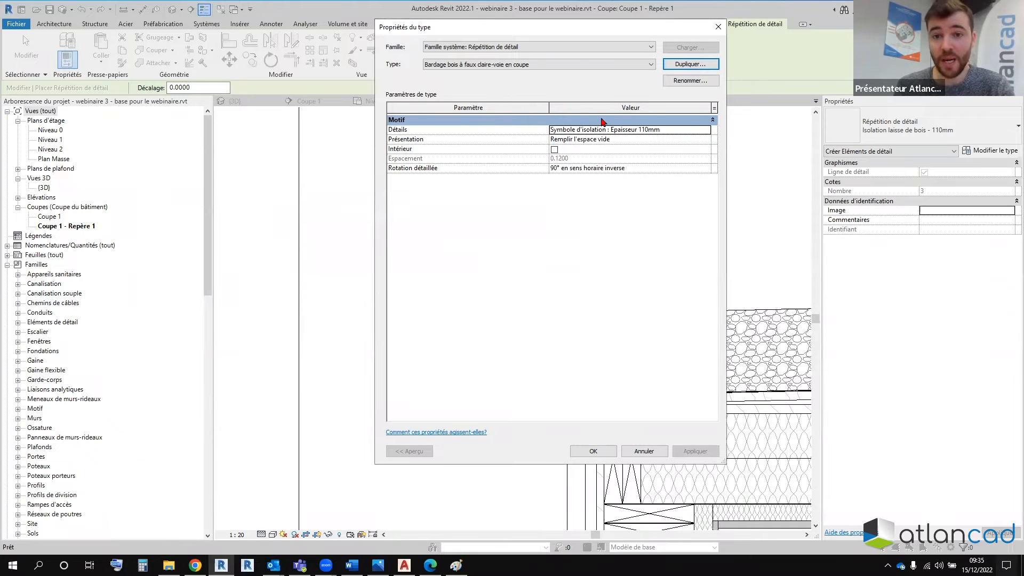
# Step: Set the new type's detail to "symbole bardage bois à faux claire-voie" and its layout to Distance fixe
pyautogui.click(701, 132)
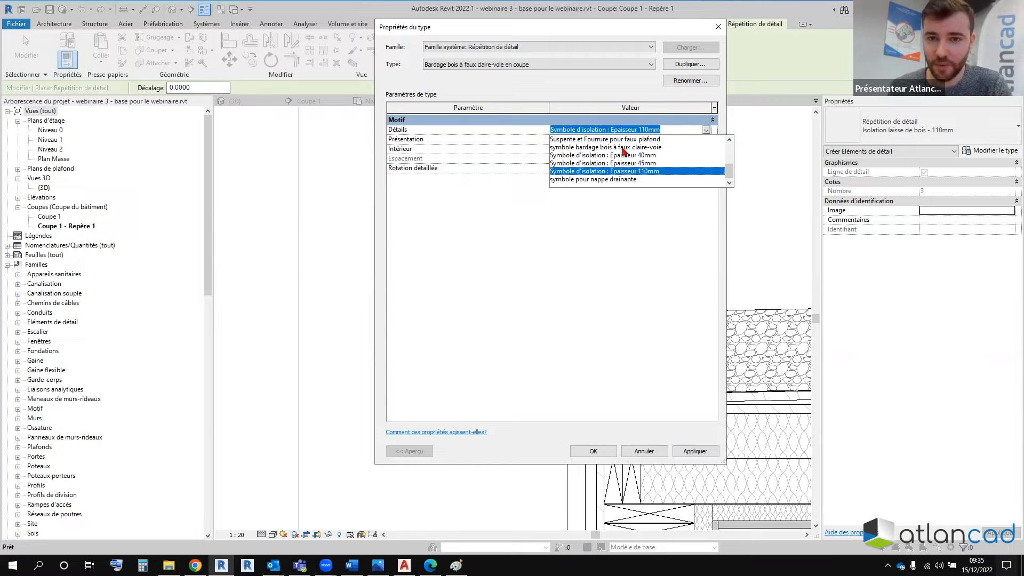
pyautogui.click(625, 148)
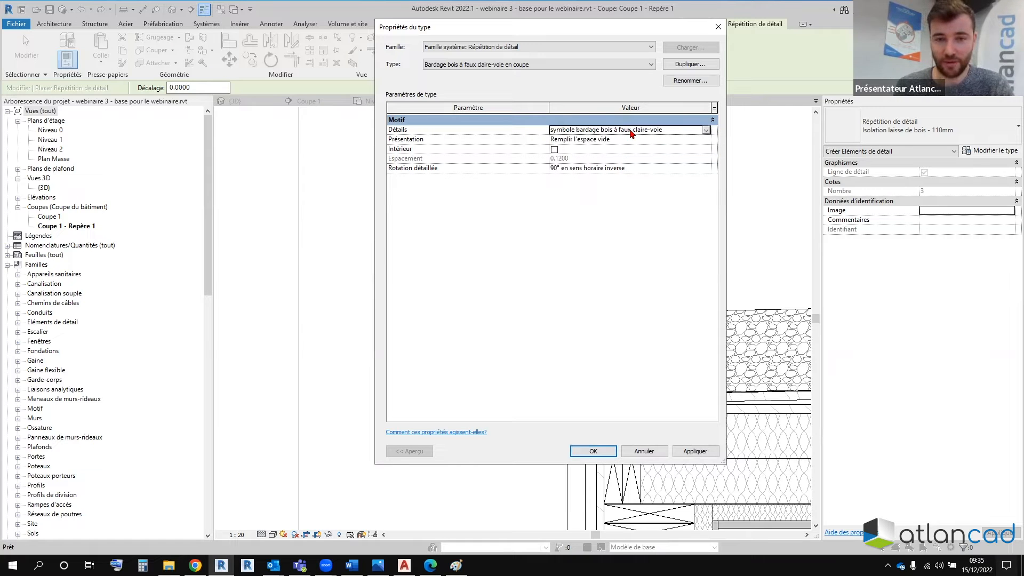
pyautogui.click(629, 140)
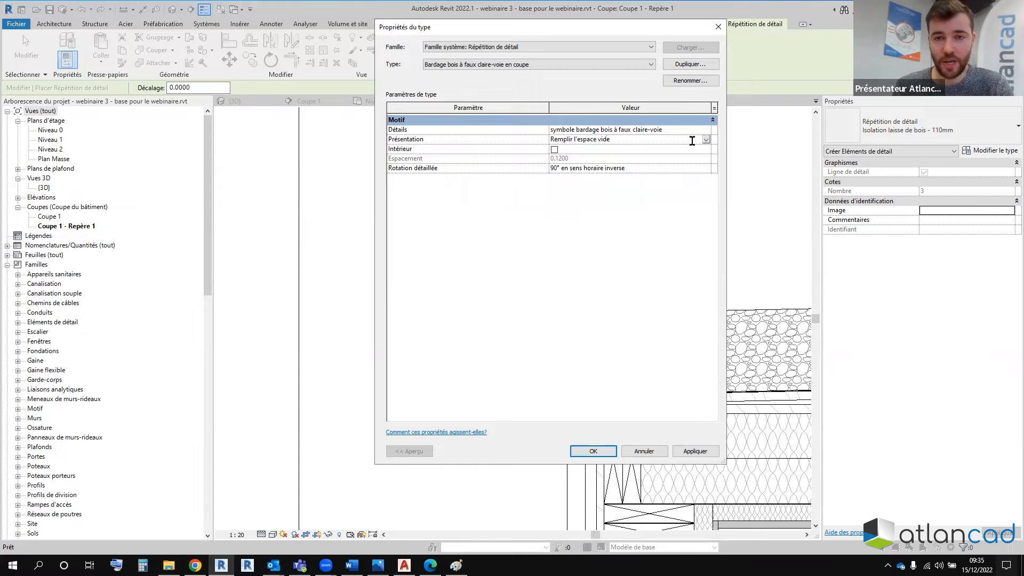
pyautogui.click(706, 141)
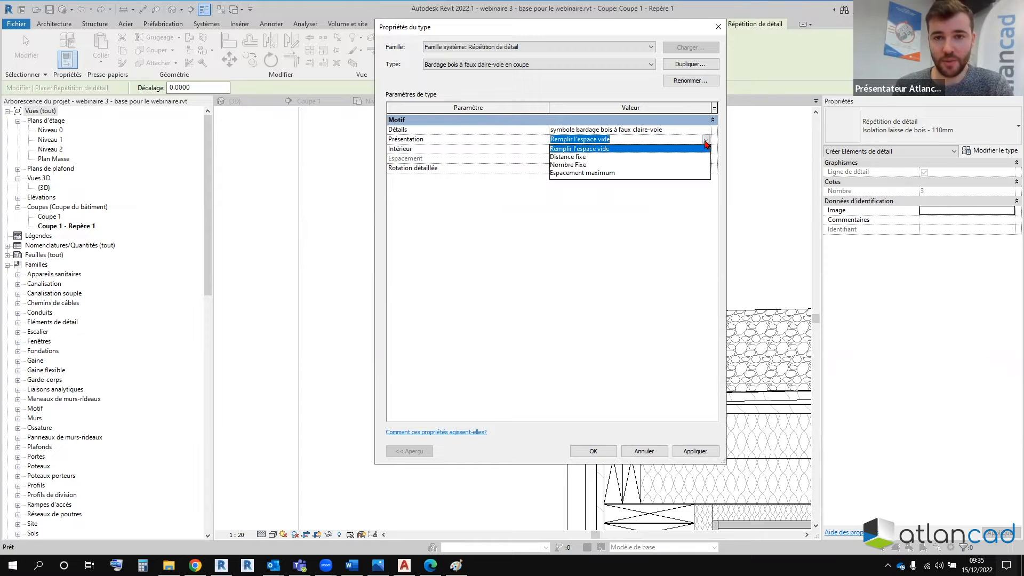
pyautogui.click(567, 157)
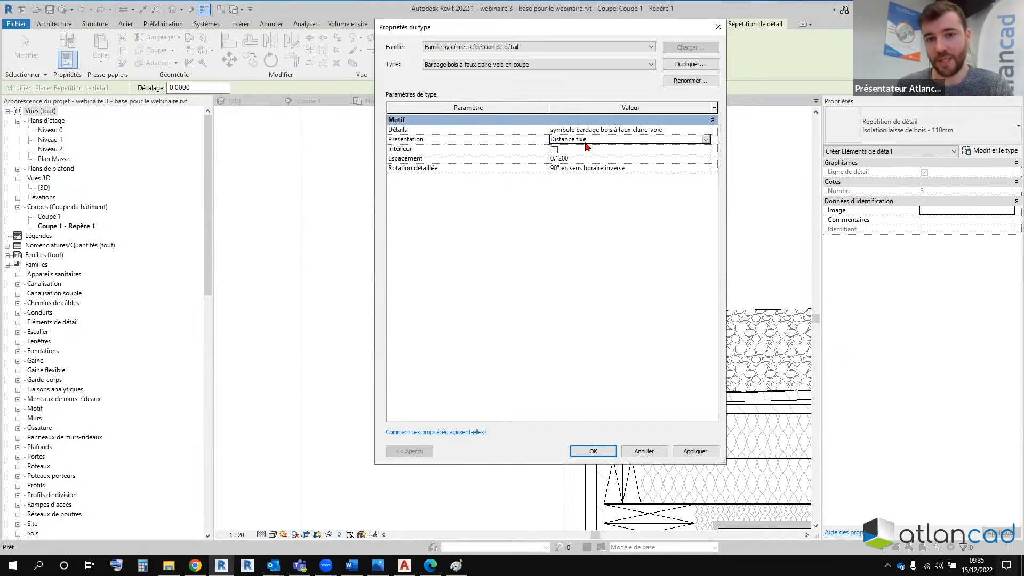
pyautogui.click(694, 141)
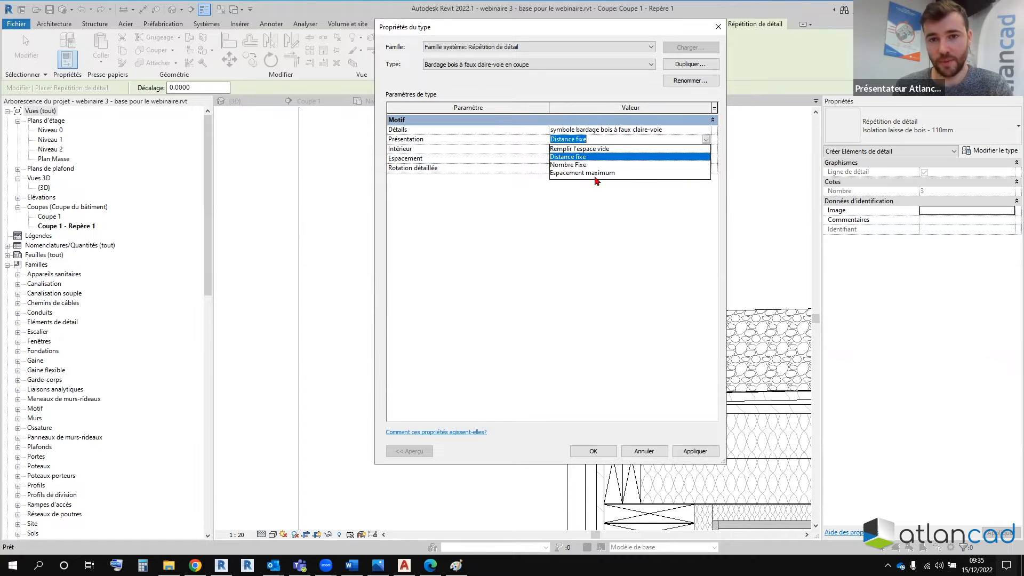
pyautogui.click(543, 156)
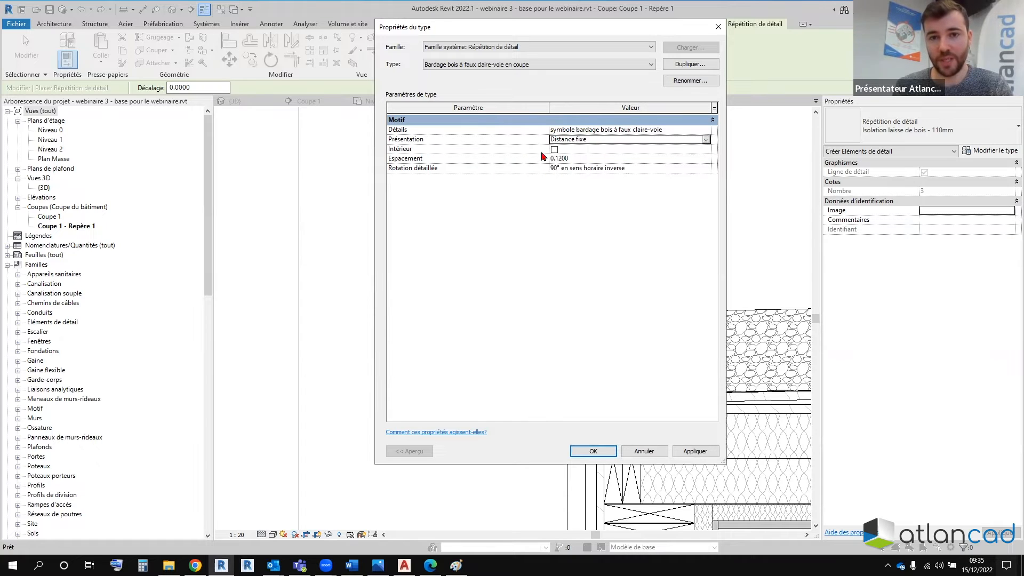
pyautogui.click(707, 141)
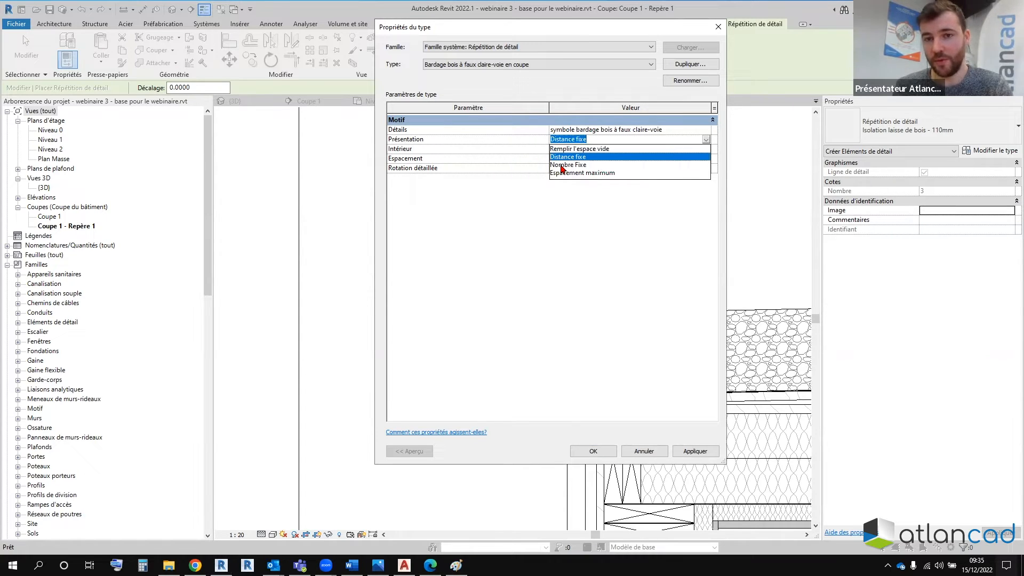
pyautogui.click(542, 197)
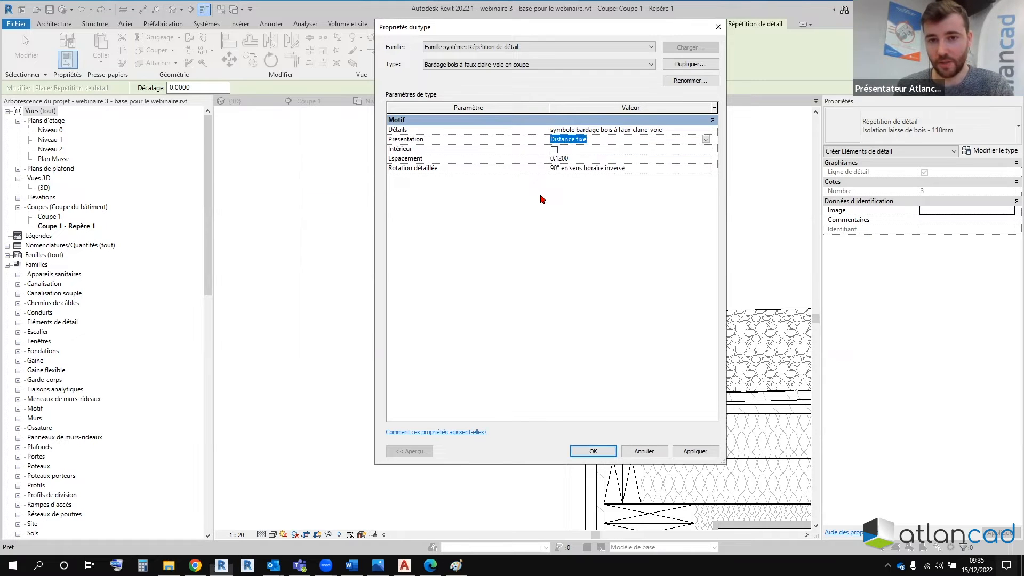
# Step: Set the repeating detail type's rotation to Aucun and apply the type settings
pyautogui.click(564, 158)
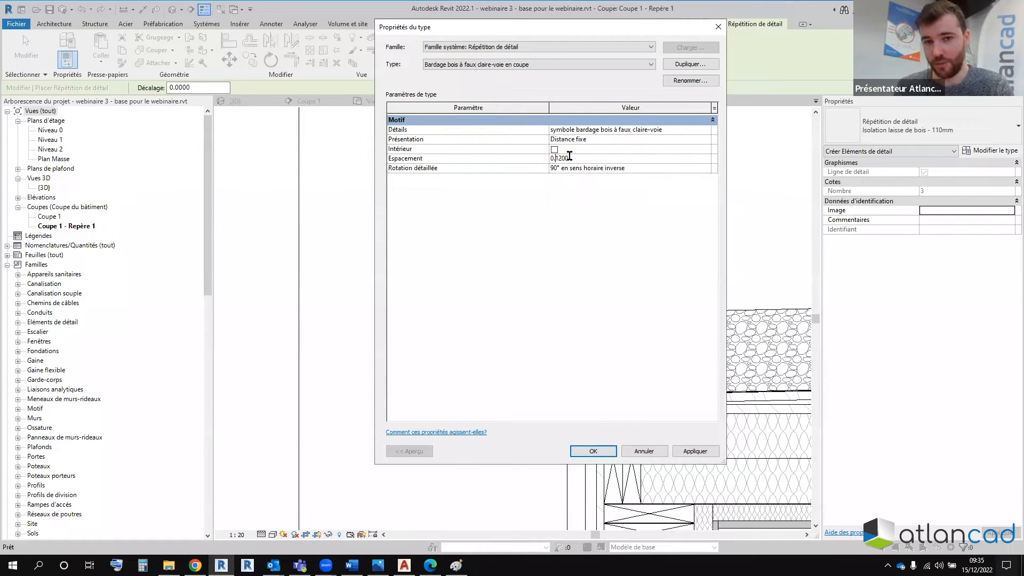
pyautogui.moveTo(570, 157); pyautogui.dragTo(540, 155)
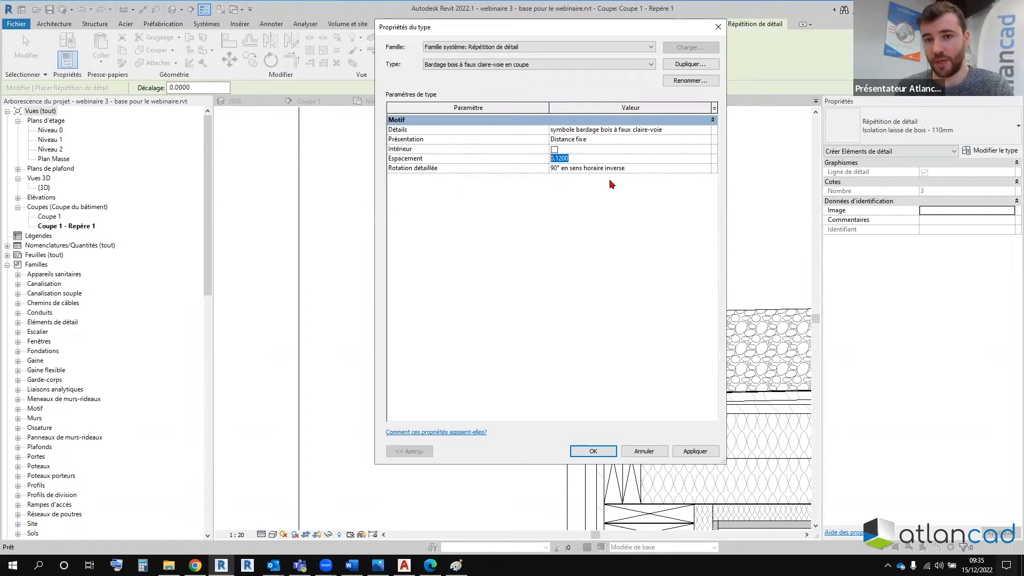
pyautogui.click(702, 167)
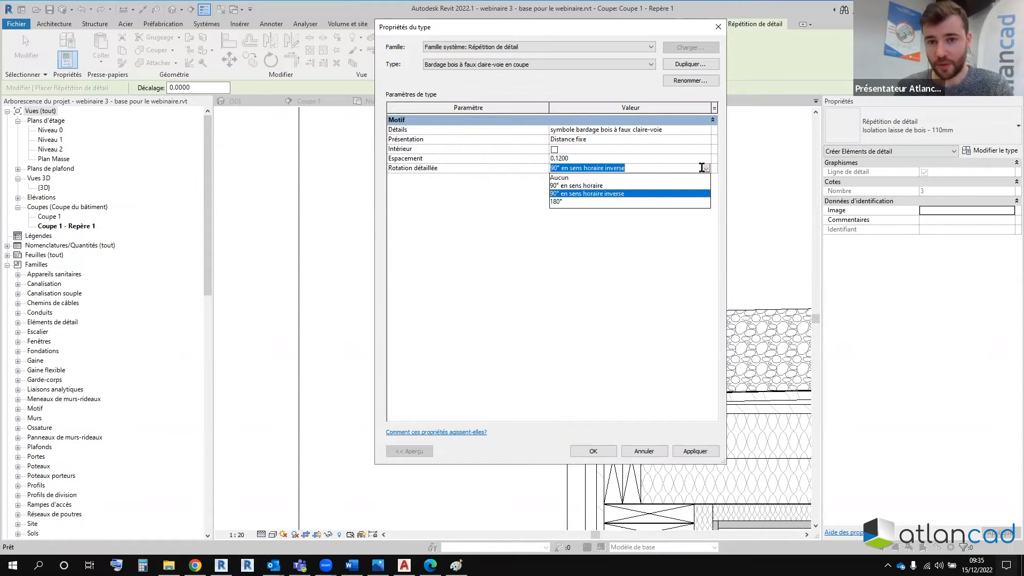
pyautogui.click(573, 177)
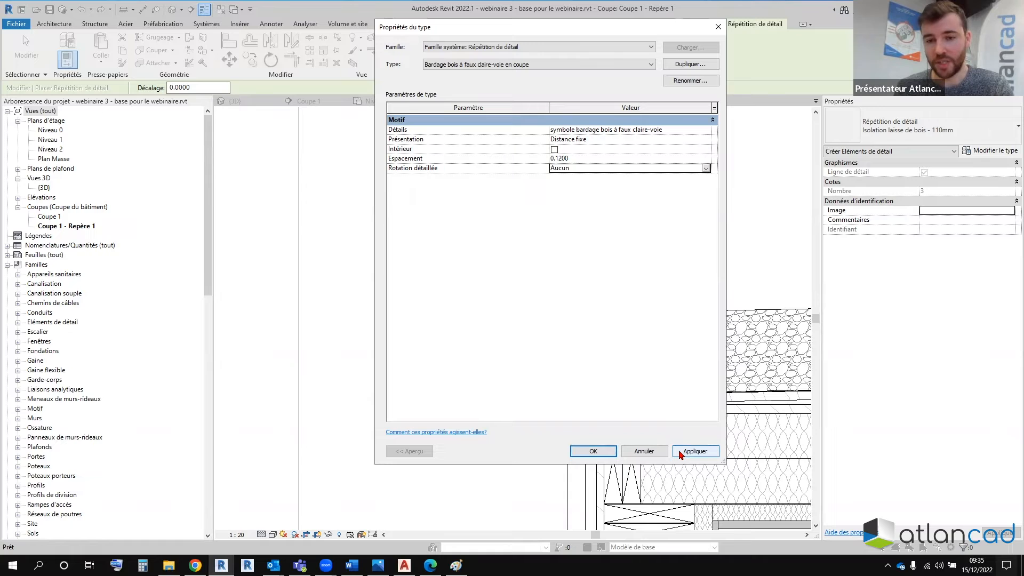
pyautogui.click(592, 451)
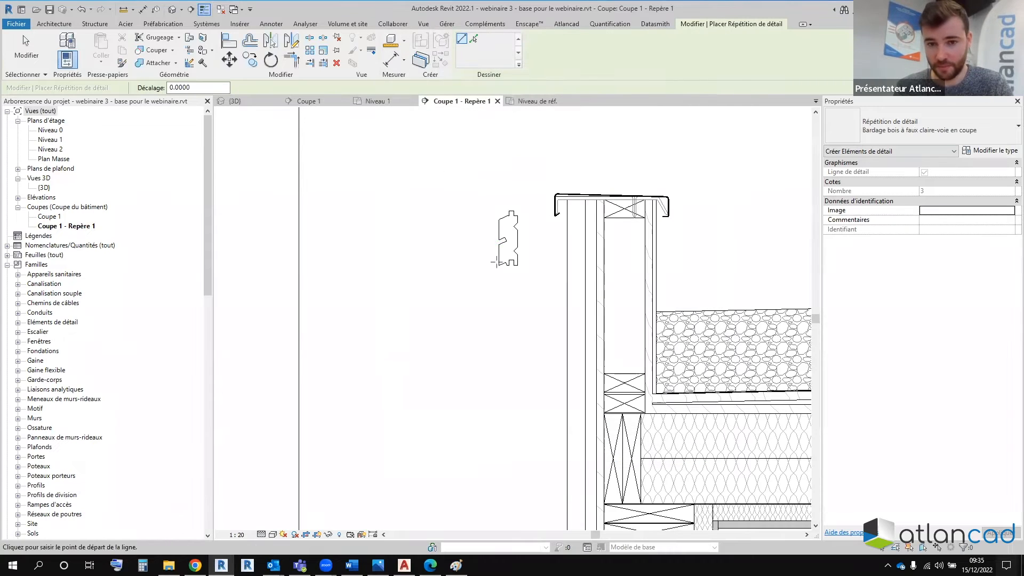
# Step: Draw the repeating cladding detail down the façade from beneath the coping to the bottom of the section crop
pyautogui.click(585, 200)
pyautogui.moveTo(583, 306); pyautogui.dragTo(578, 167, button='middle')
pyautogui.scroll(-6, 575, 164)
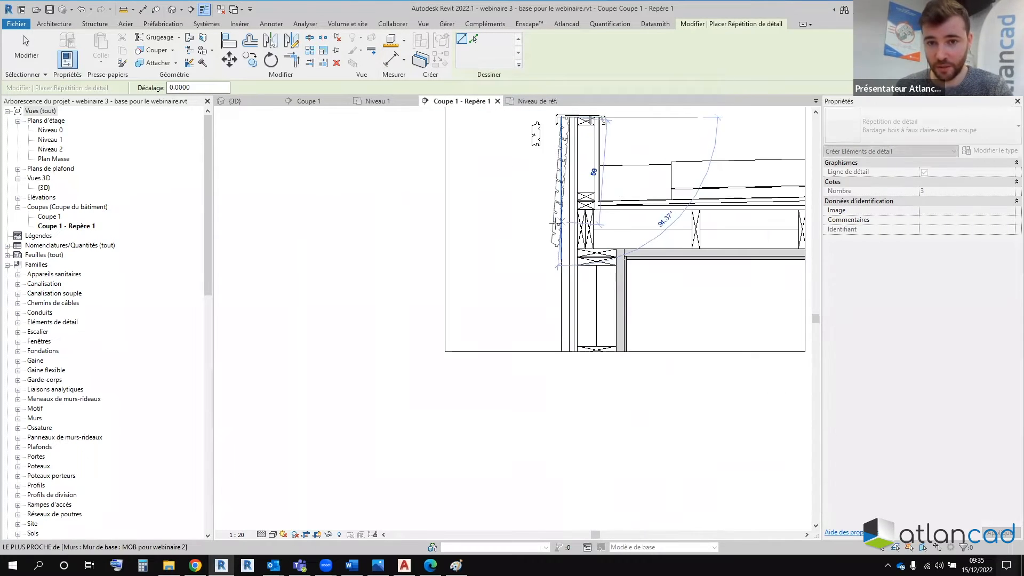
pyautogui.click(570, 356)
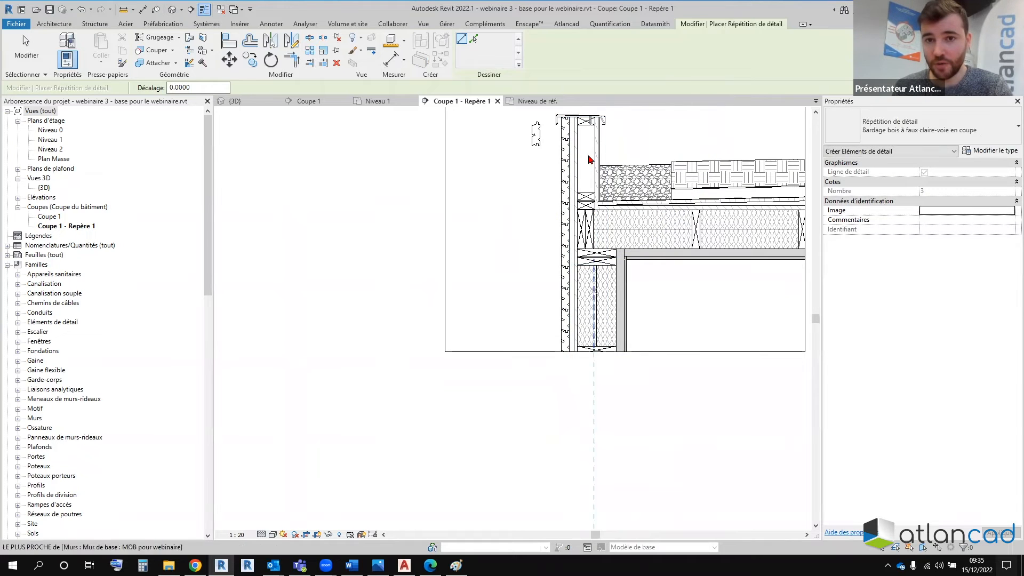
pyautogui.press('Escape')
pyautogui.press('Escape')
# Step: Set the placed cladding repetition's detail rotation to 90° en sens horaire inverse
pyautogui.scroll(5, 534, 160)
pyautogui.click(538, 158)
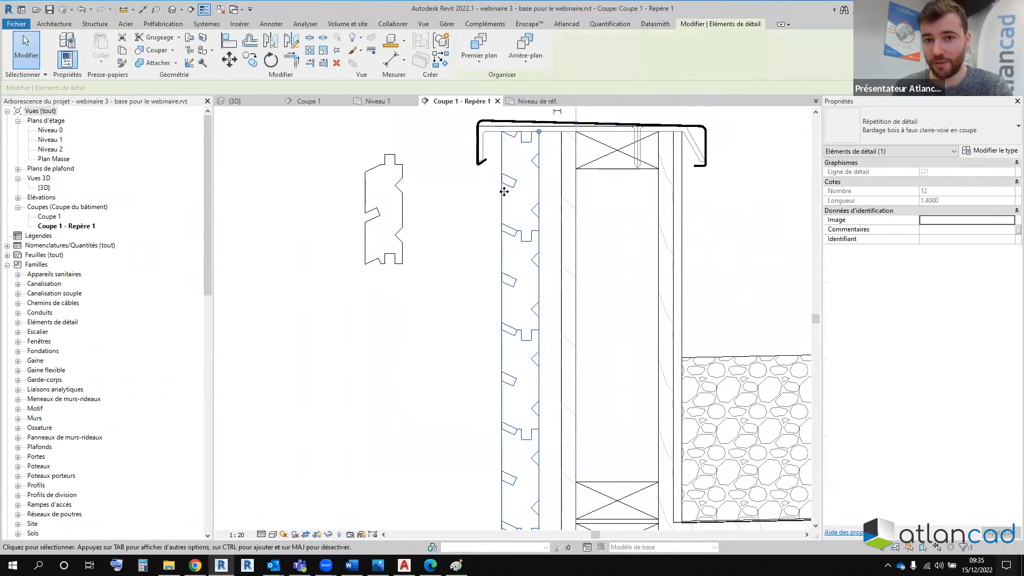
pyautogui.click(995, 151)
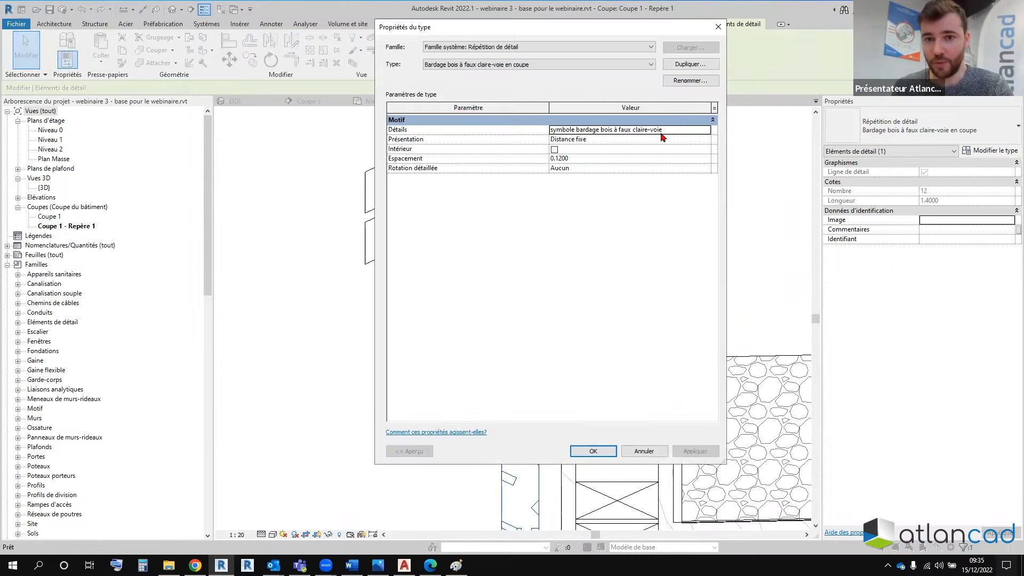
pyautogui.click(713, 170)
pyautogui.click(577, 200)
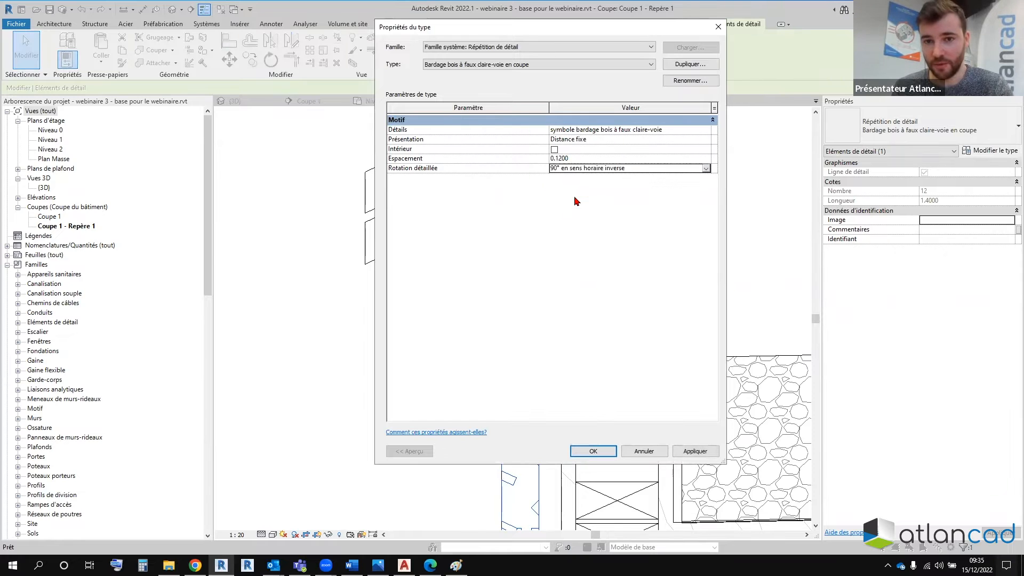
pyautogui.click(593, 451)
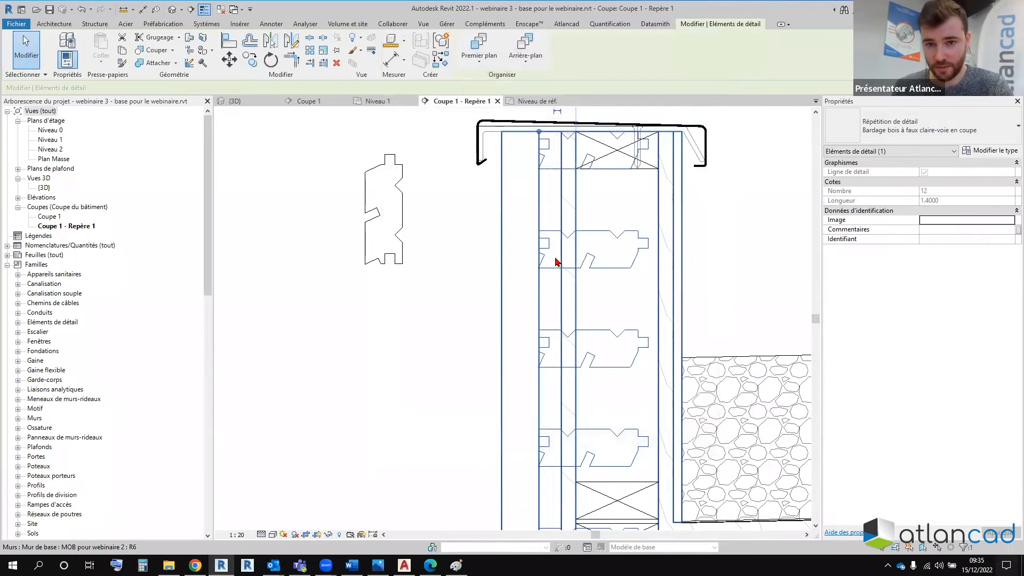
# Step: Set the cladding repetition type's detail rotation to 180°
pyautogui.scroll(-2, 557, 259)
pyautogui.click(993, 151)
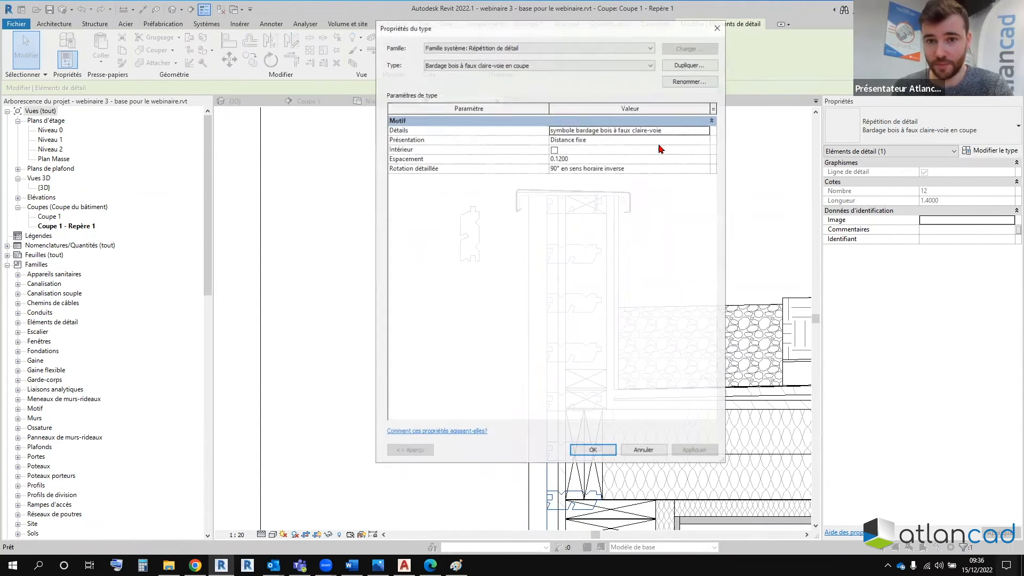
pyautogui.click(703, 168)
pyautogui.click(706, 168)
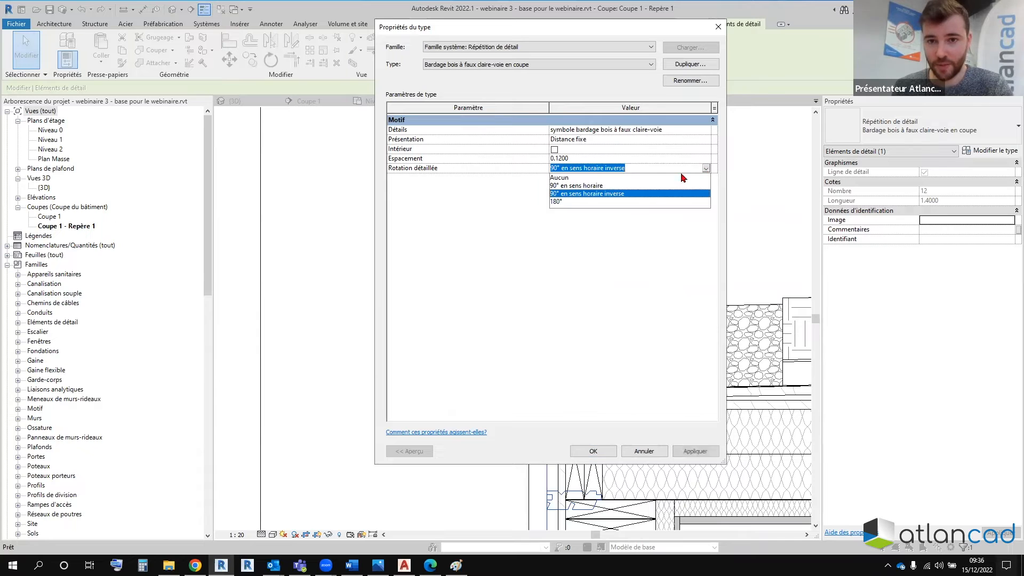
pyautogui.click(566, 205)
pyautogui.click(594, 451)
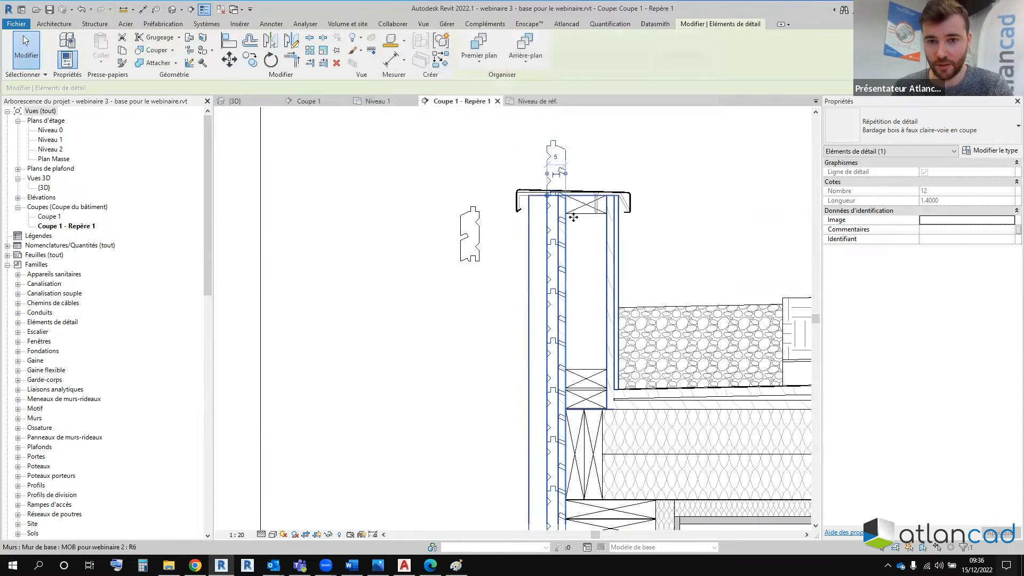
# Step: Mirror the placed cladding repetition, without copying, about its vertical axis so it sits in the wall's outer layer
pyautogui.scroll(3, 591, 167)
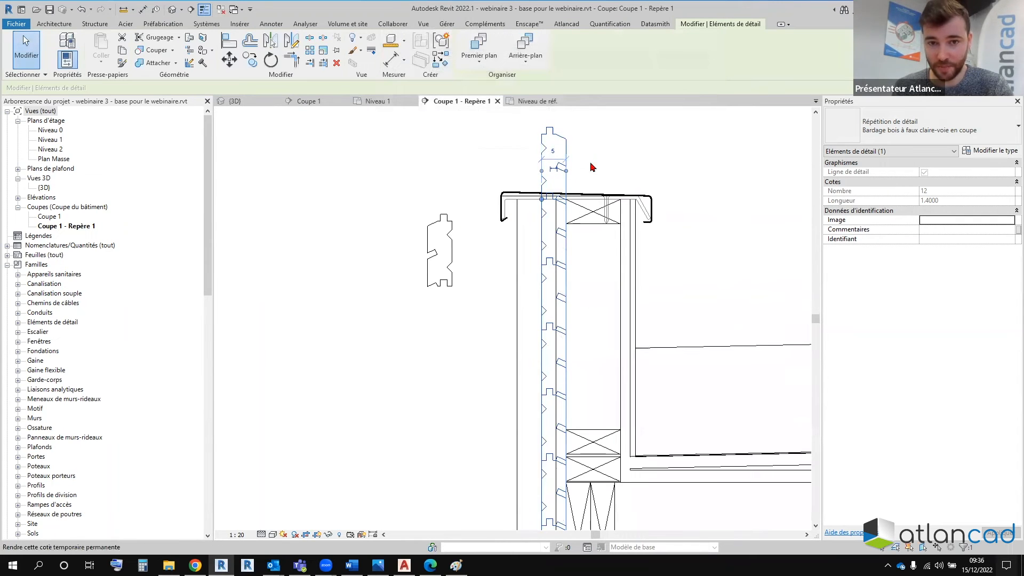
pyautogui.click(271, 41)
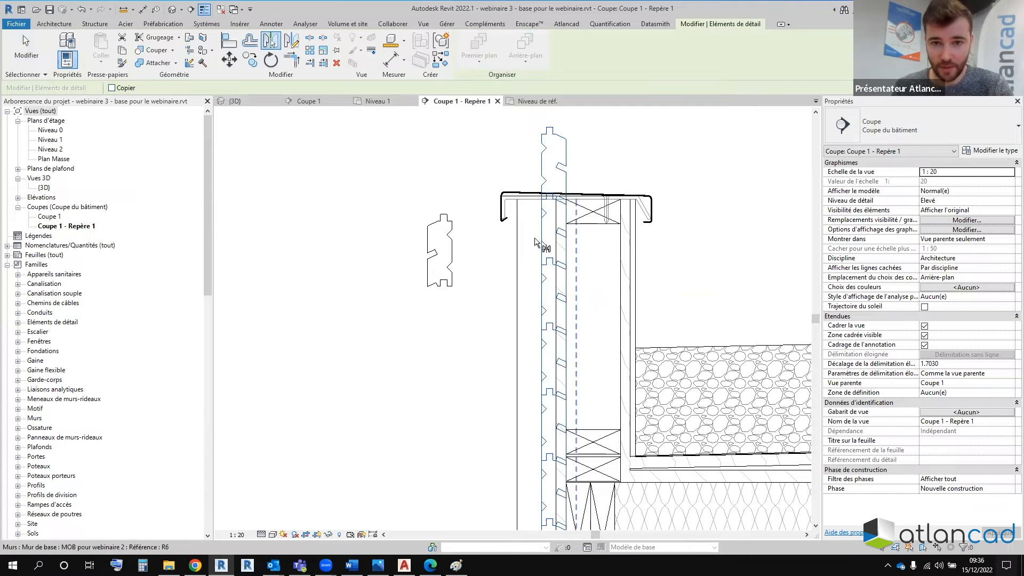
pyautogui.click(543, 173)
pyautogui.press('Escape')
pyautogui.click(544, 160)
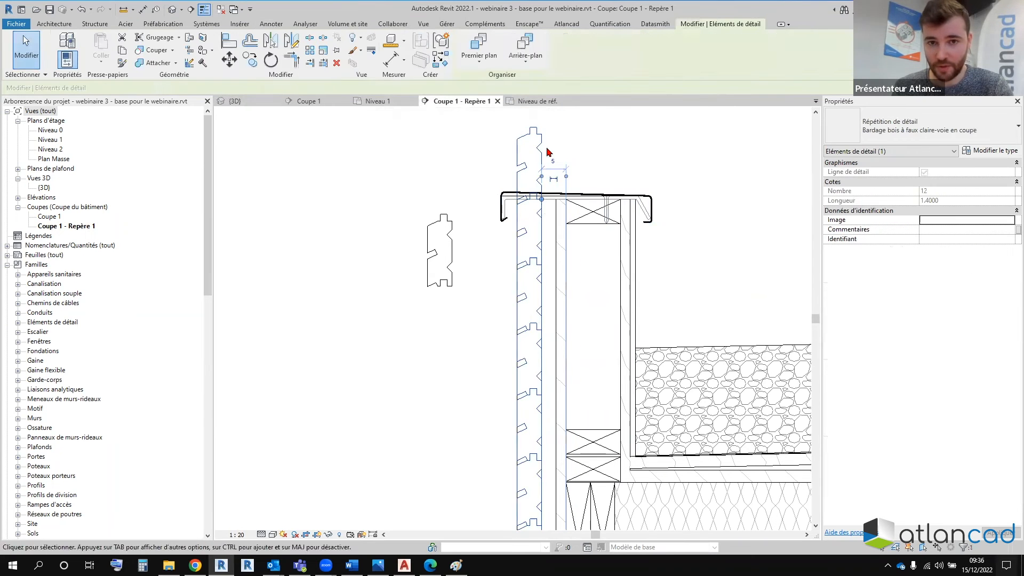
# Step: Shorten the upper end of the cladding repetition so that the boards start beneath the coping
pyautogui.press('Delete')
pyautogui.press('d')
pyautogui.press('l')
pyautogui.press('Escape')
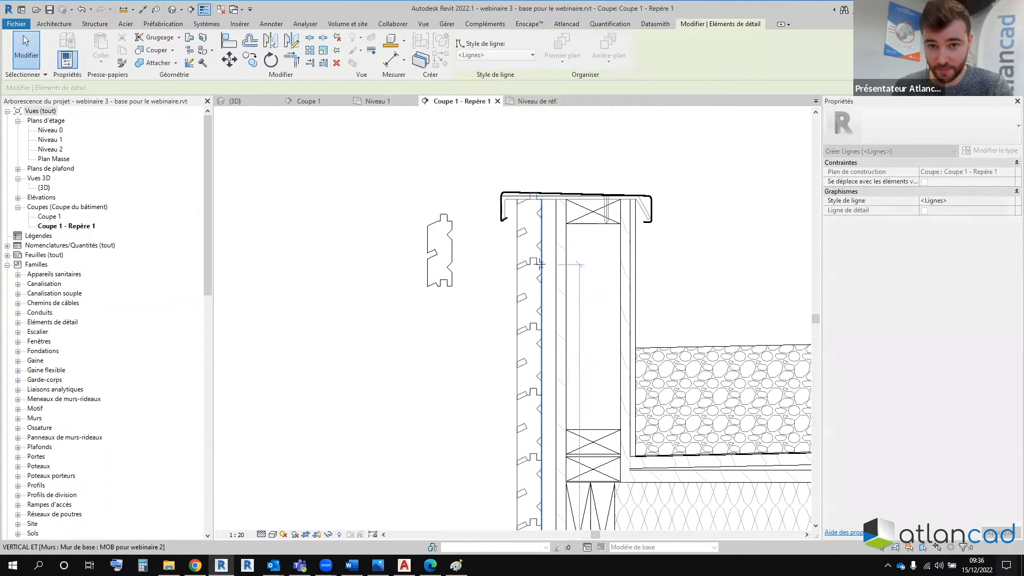
pyautogui.click(540, 271)
pyautogui.scroll(3, 541, 273)
pyautogui.scroll(1, 540, 278)
pyautogui.moveTo(540, 303); pyautogui.dragTo(540, 287)
pyautogui.scroll(-1, 516, 229)
pyautogui.scroll(-6, 506, 179)
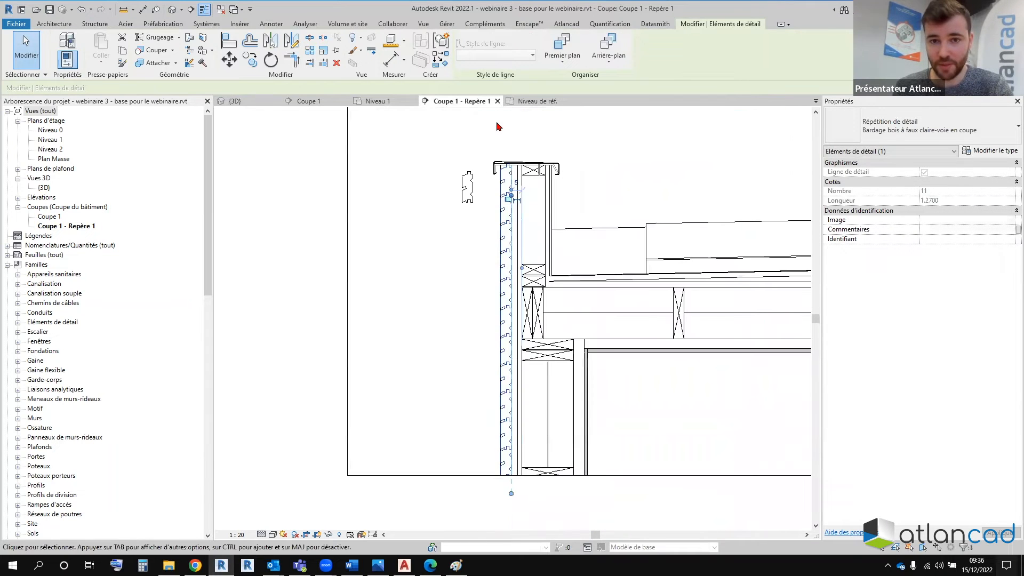
pyautogui.click(498, 123)
# Step: Extend the lower end of the cladding repetition further below the section crop, to a length of 1.4000
pyautogui.click(508, 279)
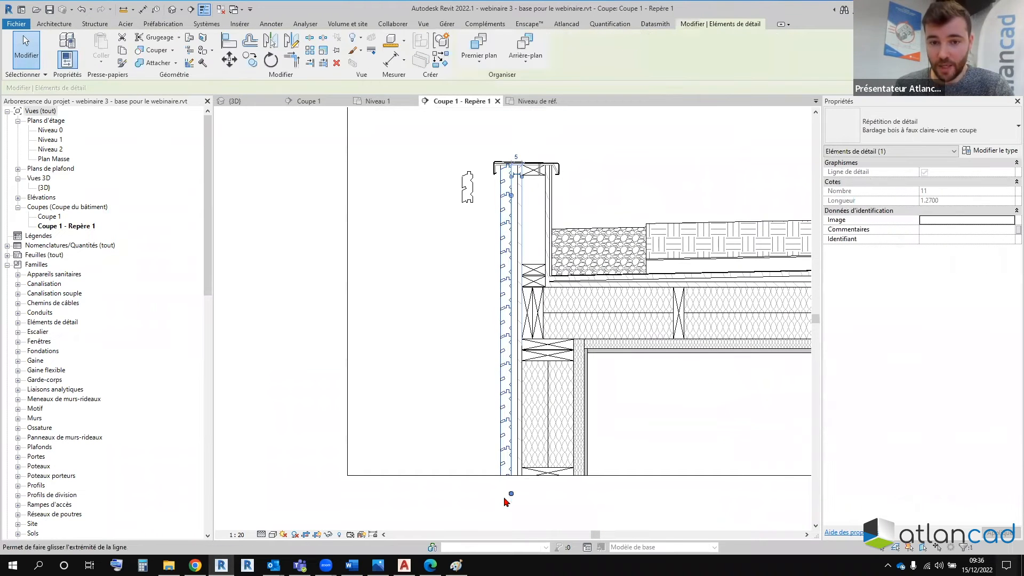
pyautogui.moveTo(510, 492); pyautogui.dragTo(511, 524)
pyautogui.scroll(-2, 508, 246)
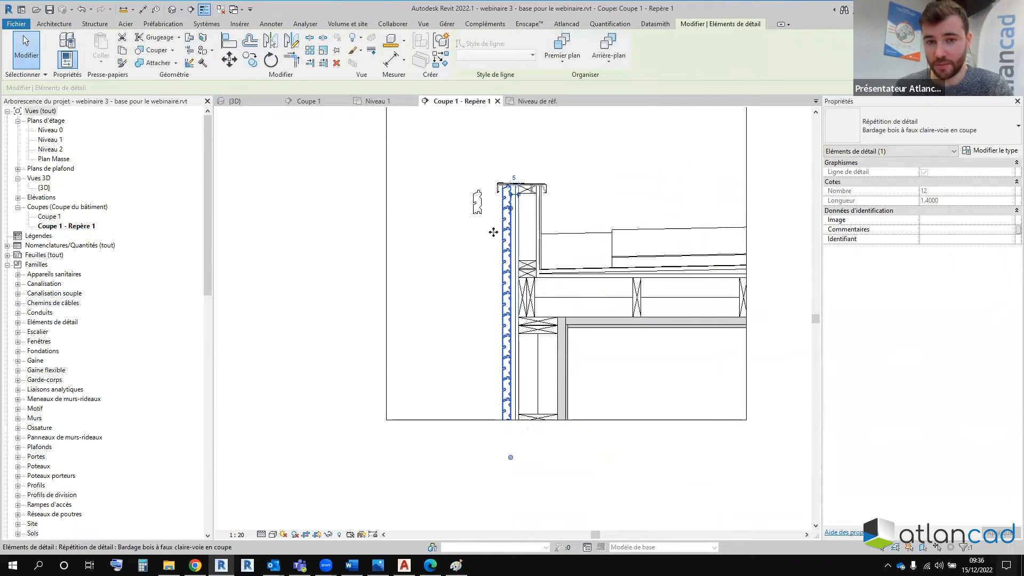
pyautogui.click(492, 229)
# Step: Delete the loose single cladding board component beside the façade
pyautogui.click(478, 208)
pyautogui.scroll(1, 500, 161)
pyautogui.press('Delete')
pyautogui.scroll(1, 513, 164)
pyautogui.moveTo(520, 242); pyautogui.dragTo(499, 199, button='middle')
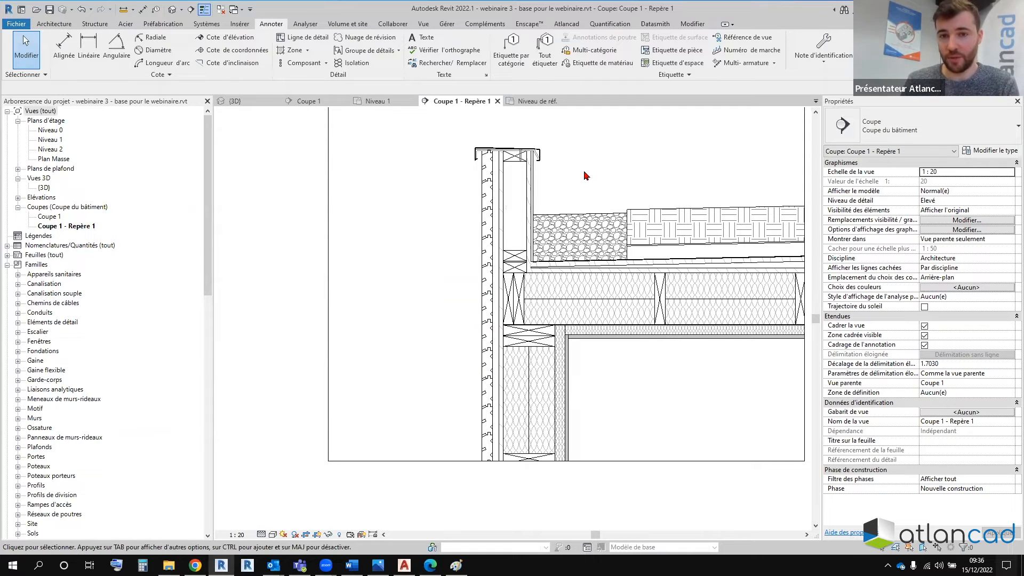
pyautogui.moveTo(587, 176); pyautogui.dragTo(515, 203, button='middle')
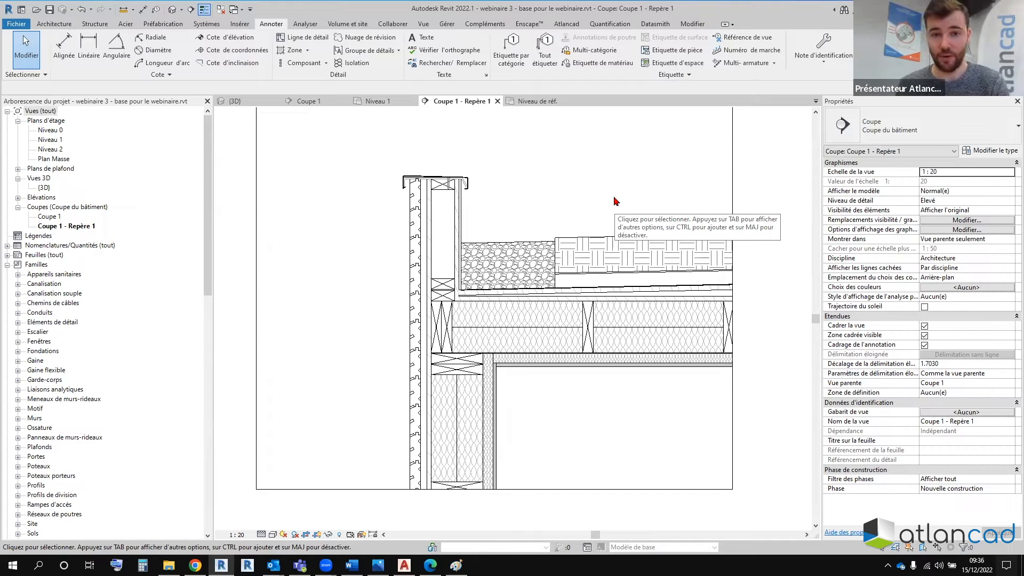
pyautogui.click(417, 273)
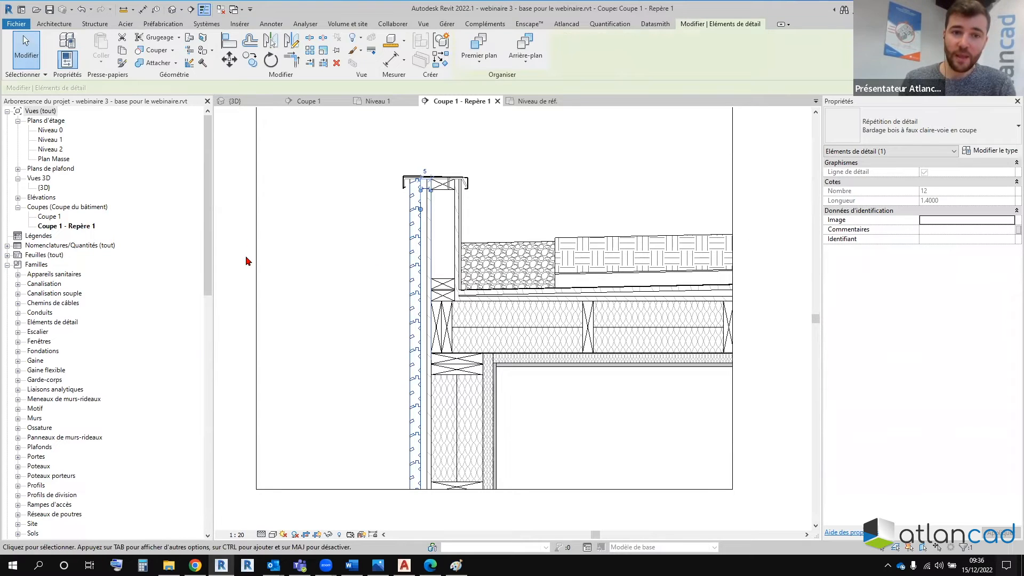
pyautogui.click(262, 264)
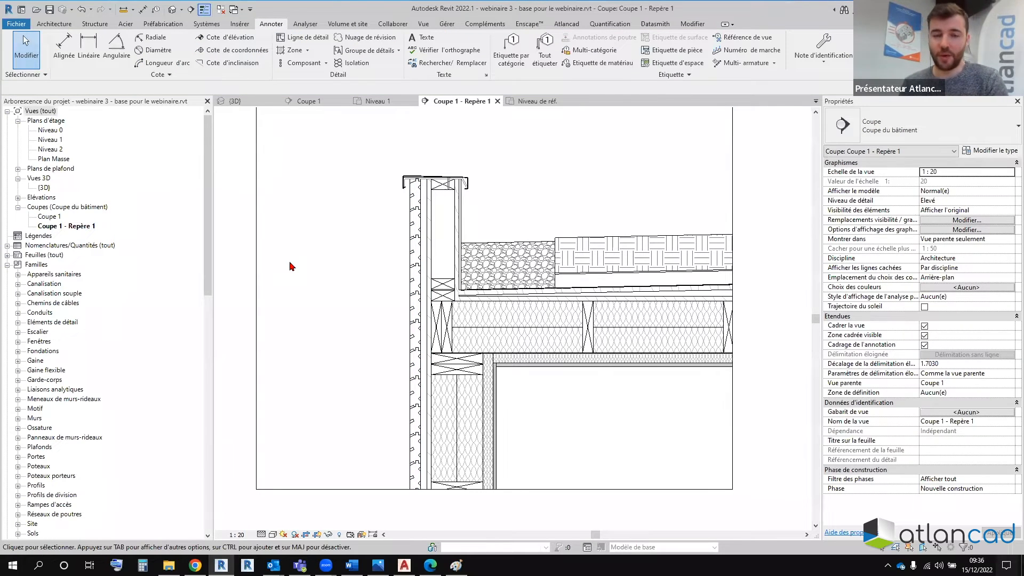
pyautogui.click(416, 290)
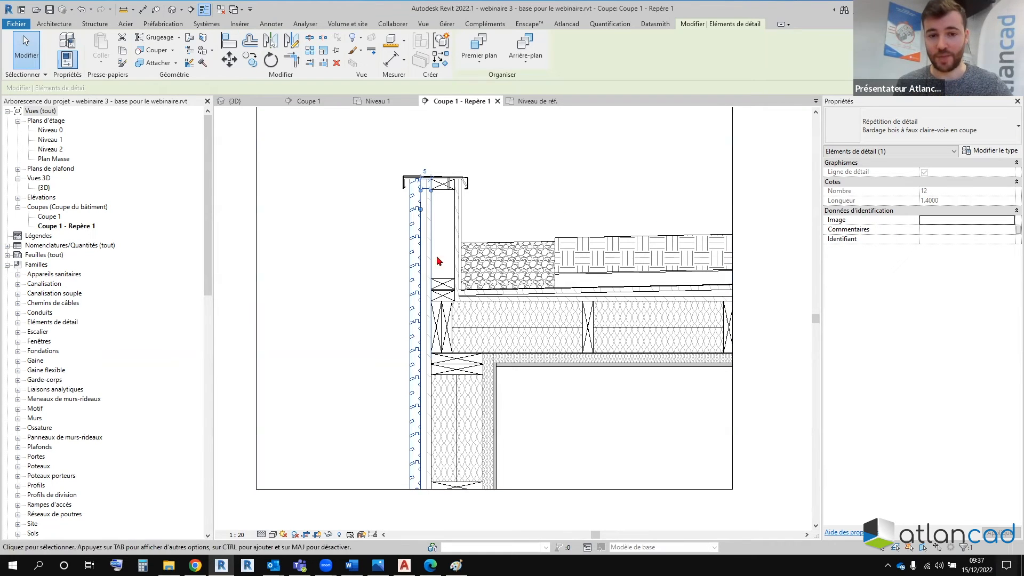
pyautogui.click(769, 204)
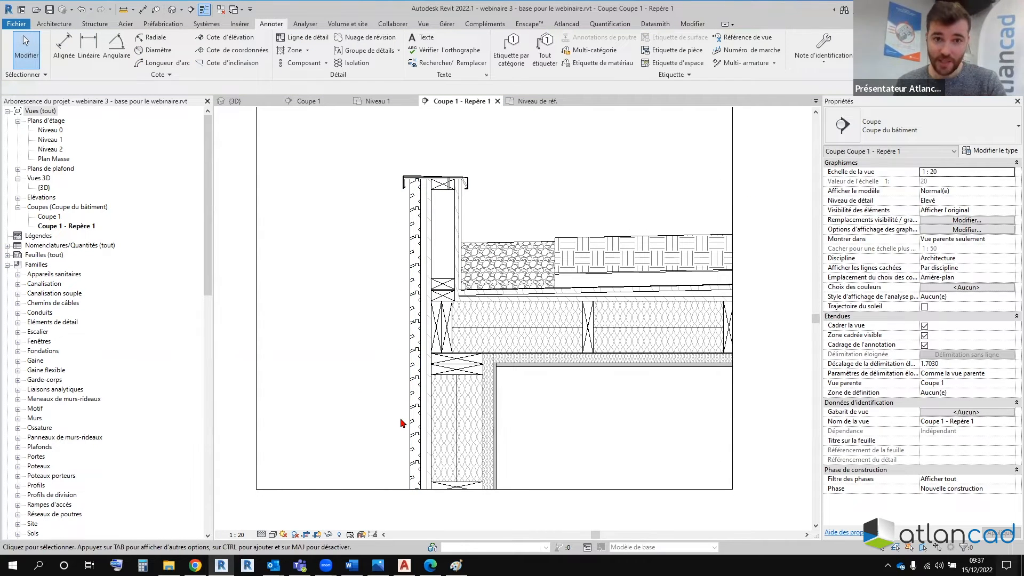
pyautogui.scroll(2, 538, 252)
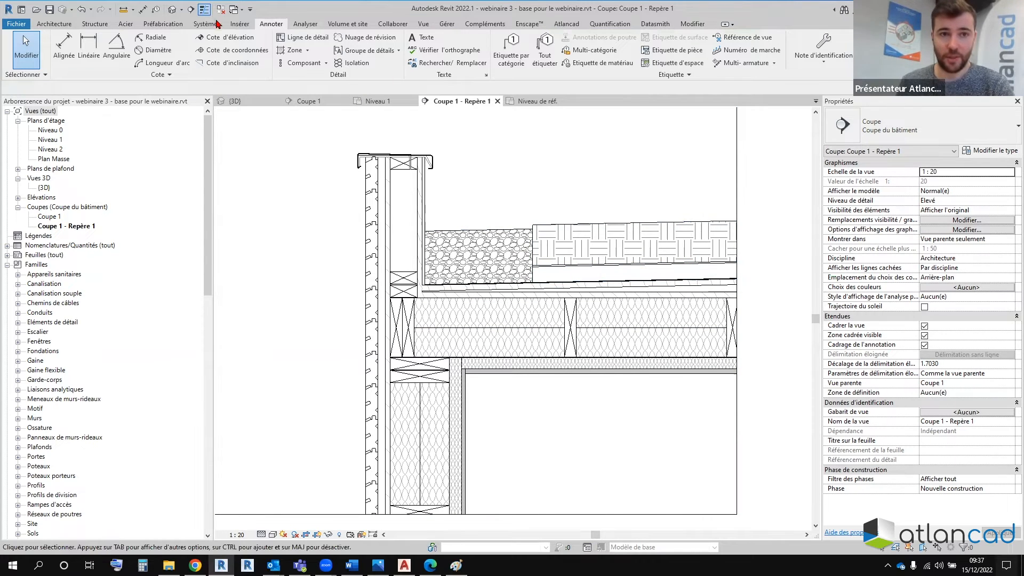
# Step: Place one "symbole pour nappe drainante" detail component in the empty area above the green roof
pyautogui.click(326, 63)
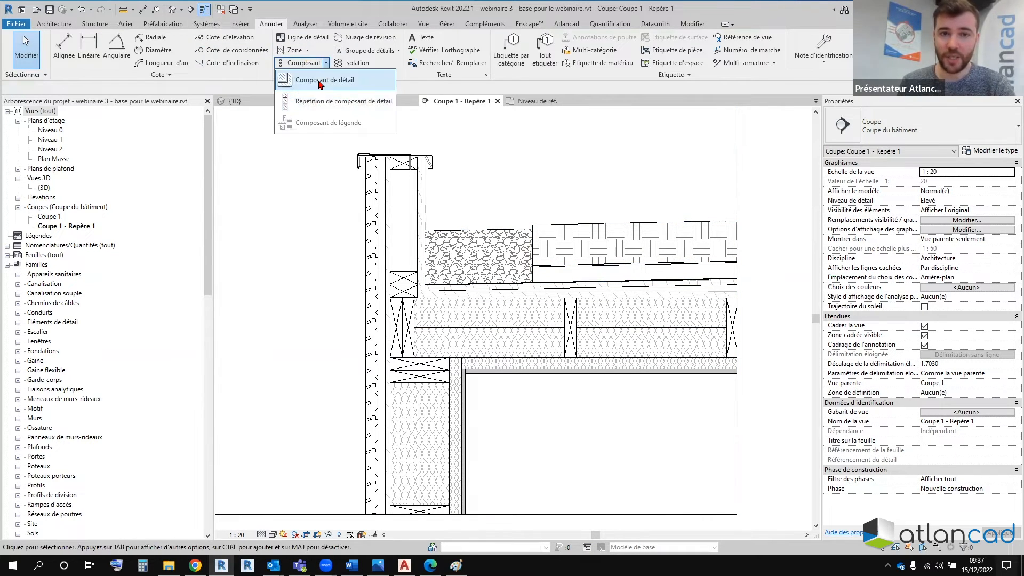
pyautogui.click(324, 80)
pyautogui.click(938, 127)
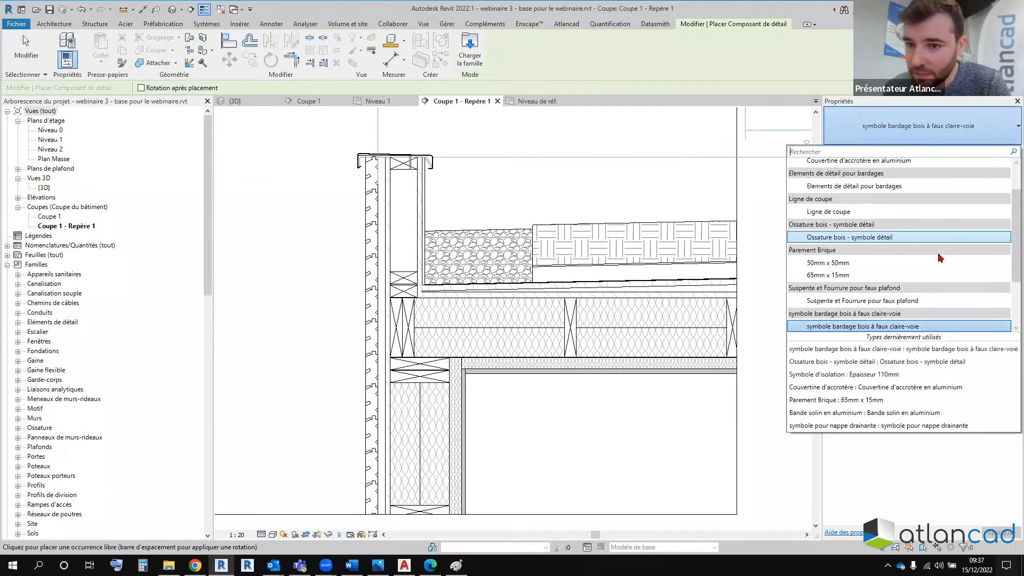
pyautogui.scroll(1, 933, 256)
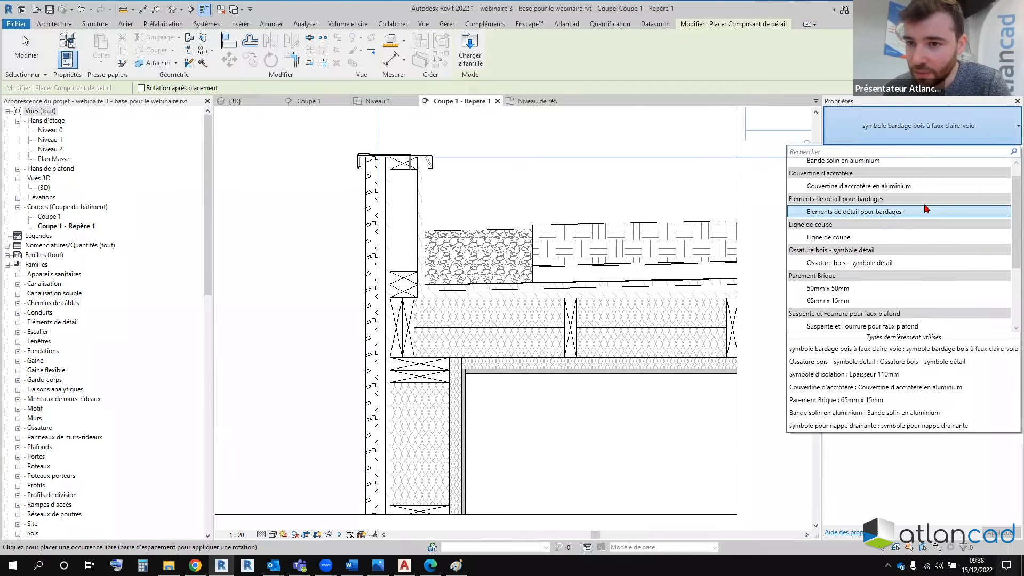
pyautogui.scroll(1, 920, 195)
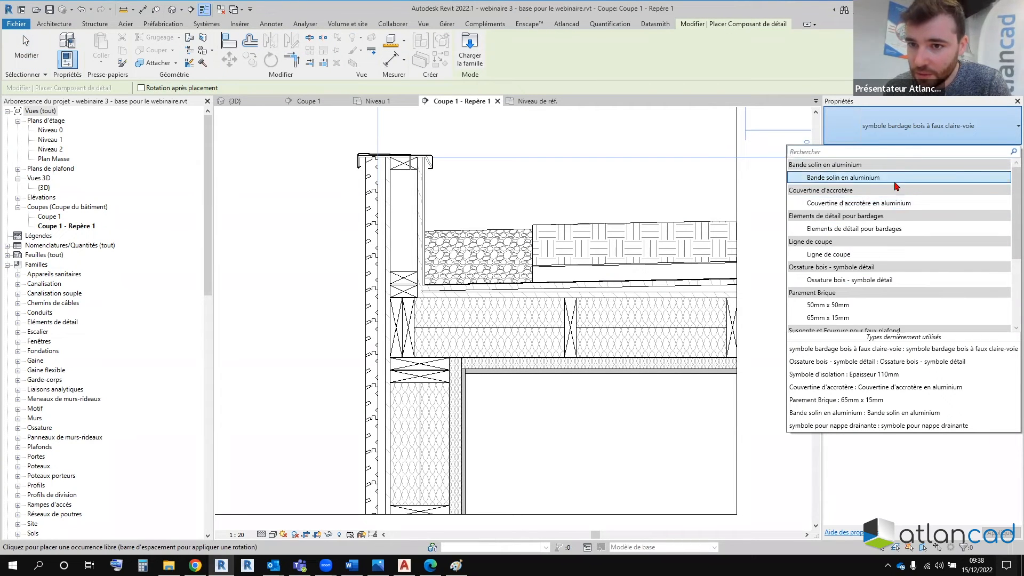
pyautogui.scroll(-3, 907, 251)
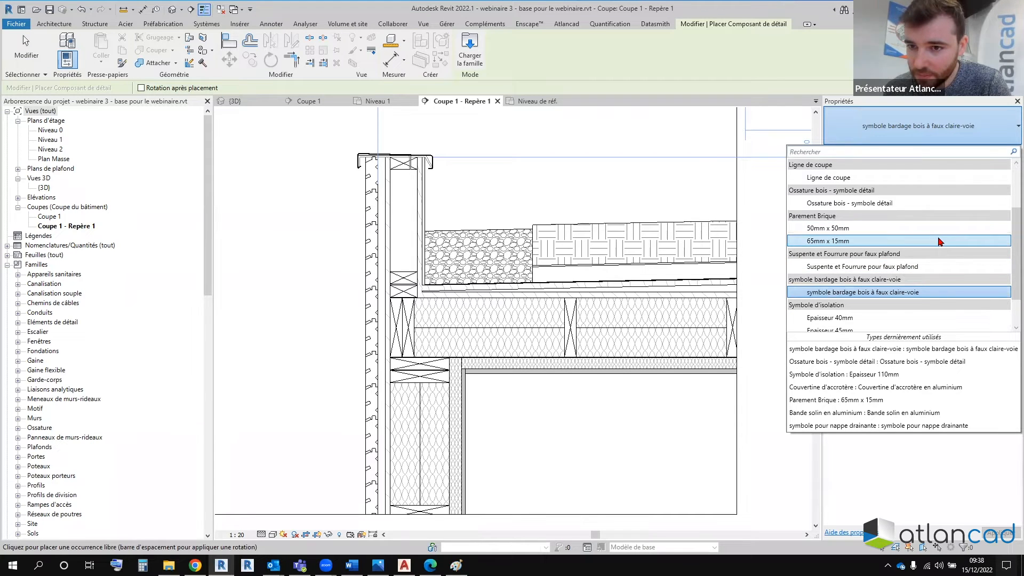
pyautogui.scroll(-1, 936, 297)
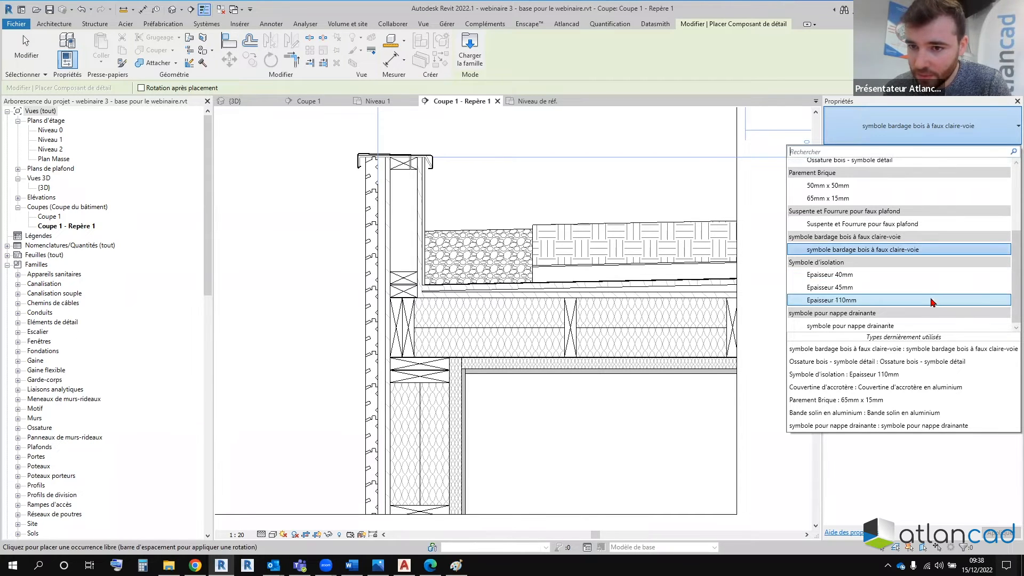
pyautogui.click(899, 326)
pyautogui.scroll(-1, 644, 362)
pyautogui.moveTo(643, 364); pyautogui.dragTo(540, 443, button='middle')
pyautogui.scroll(5, 540, 443)
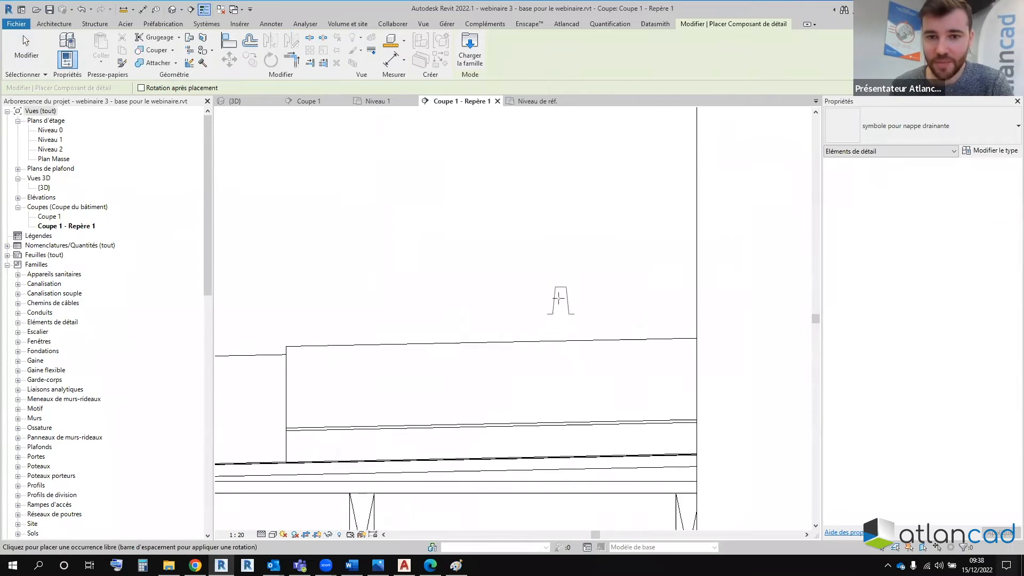
pyautogui.press('Escape')
pyautogui.press('Escape')
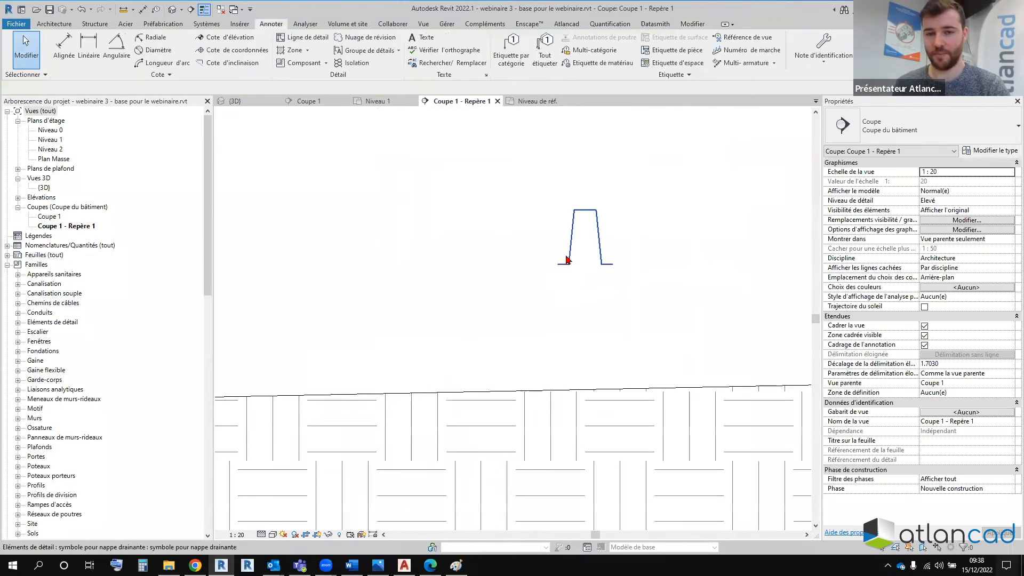
# Step: Delete the single drainage-mat symbol placed above the green roof
pyautogui.click(561, 264)
pyautogui.scroll(-3, 581, 232)
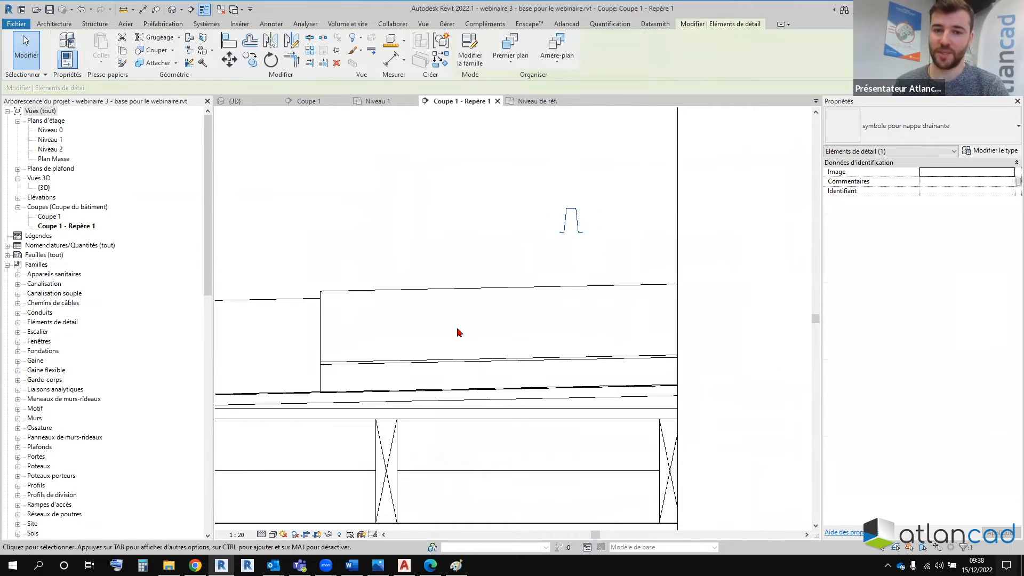
pyautogui.scroll(2, 565, 200)
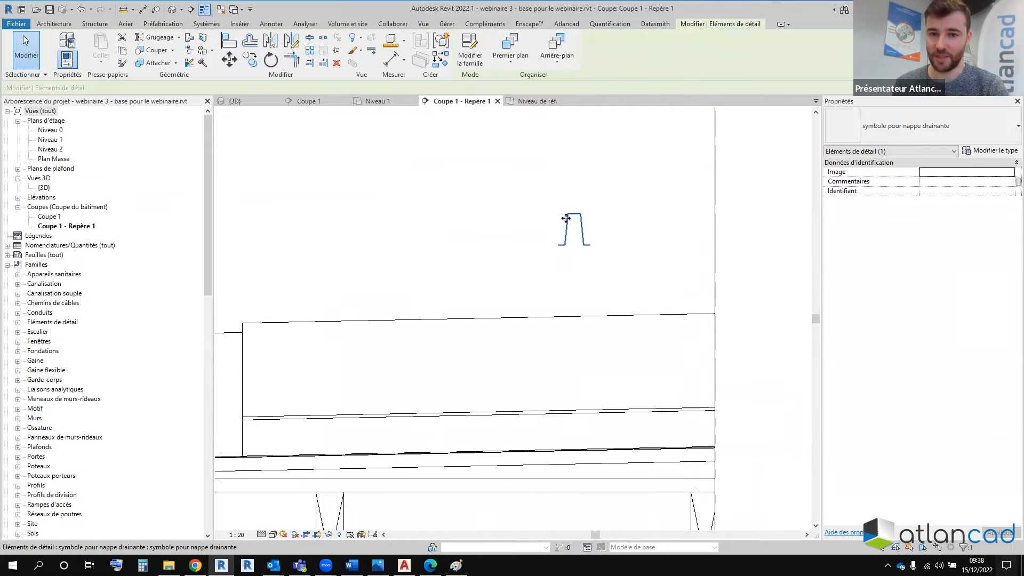
pyautogui.press('Delete')
pyautogui.scroll(-1, 567, 216)
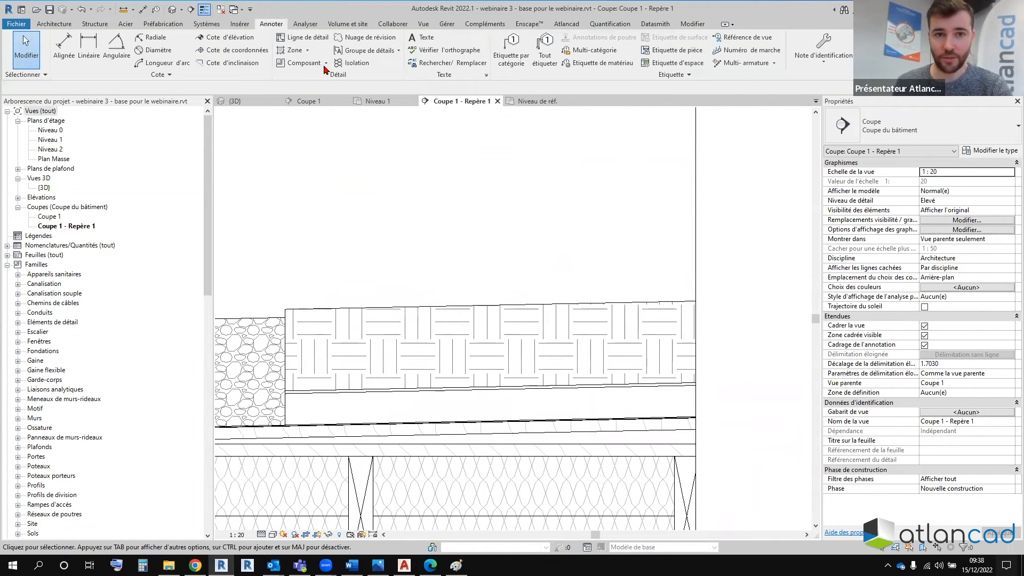
# Step: Draw a "Symbole pour nappe drainante" repeating detail along the base of the green roof, from the gravel edge to the section crop
pyautogui.click(303, 62)
pyautogui.press('Escape')
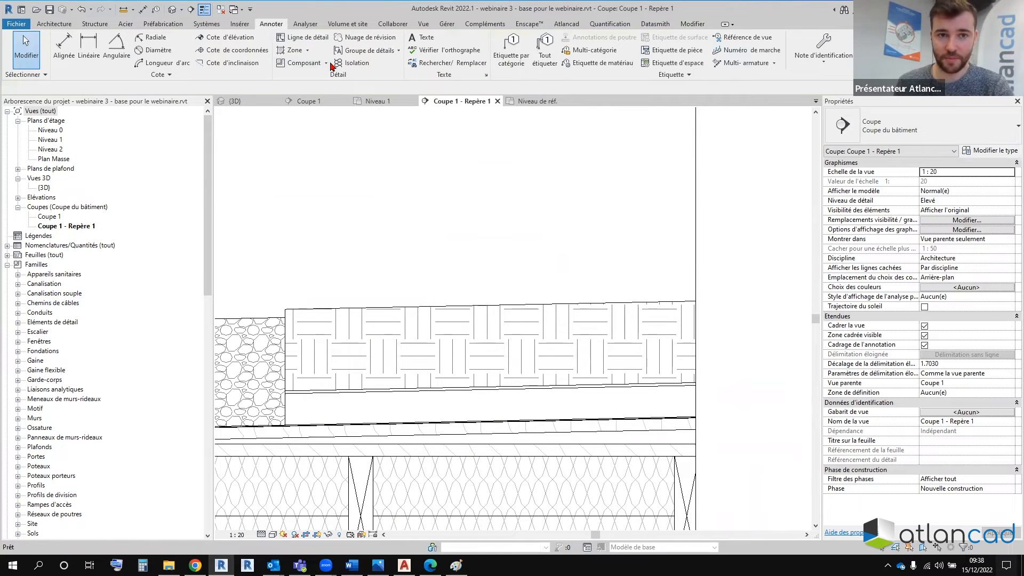
pyautogui.click(326, 62)
pyautogui.click(320, 100)
pyautogui.click(939, 128)
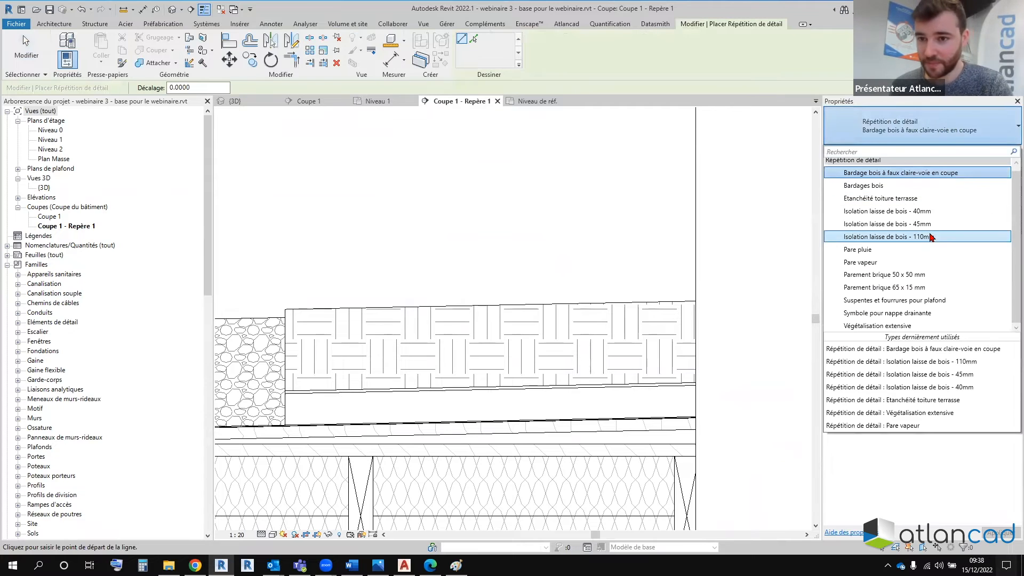
pyautogui.click(907, 313)
pyautogui.click(286, 425)
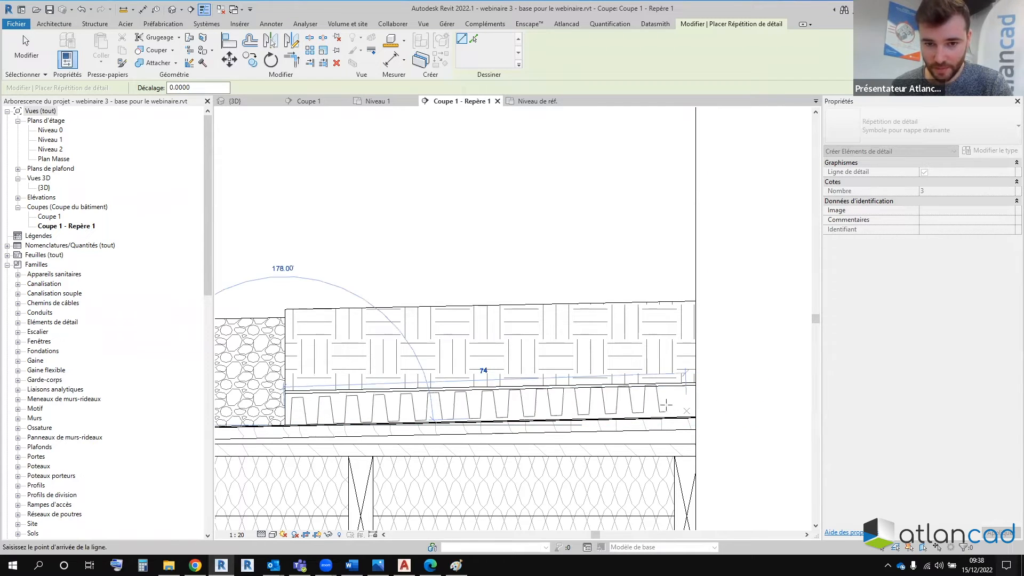
pyautogui.scroll(4, 712, 414)
pyautogui.press('Escape')
pyautogui.press('Escape')
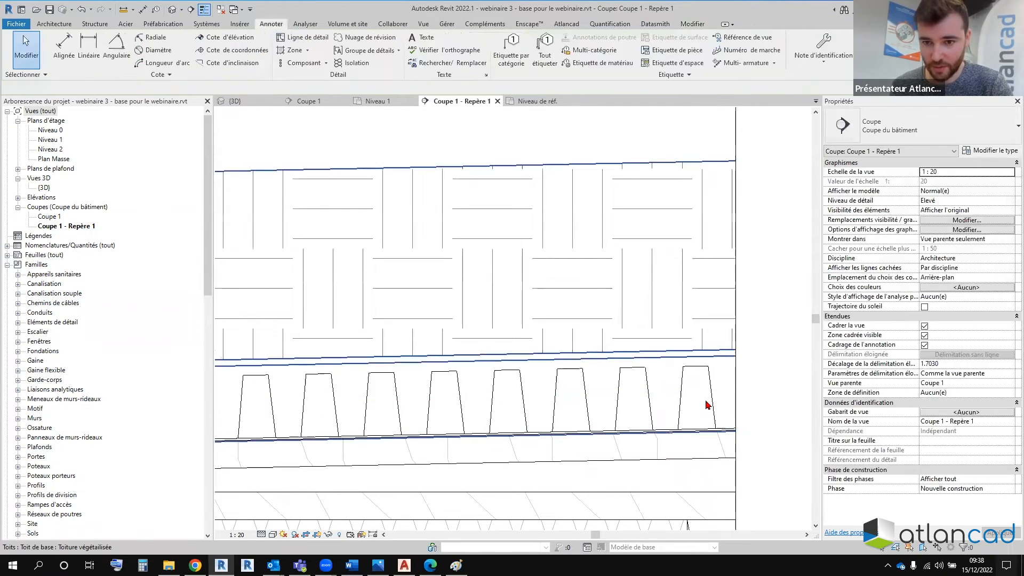
pyautogui.scroll(-3, 712, 398)
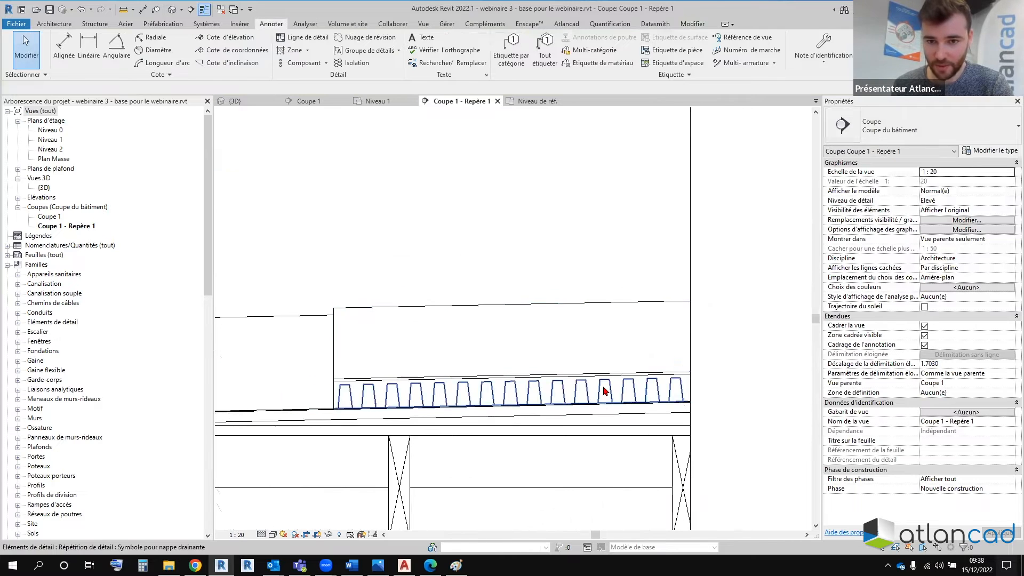
pyautogui.scroll(-1, 440, 340)
pyautogui.moveTo(414, 344); pyautogui.dragTo(487, 286, button='middle')
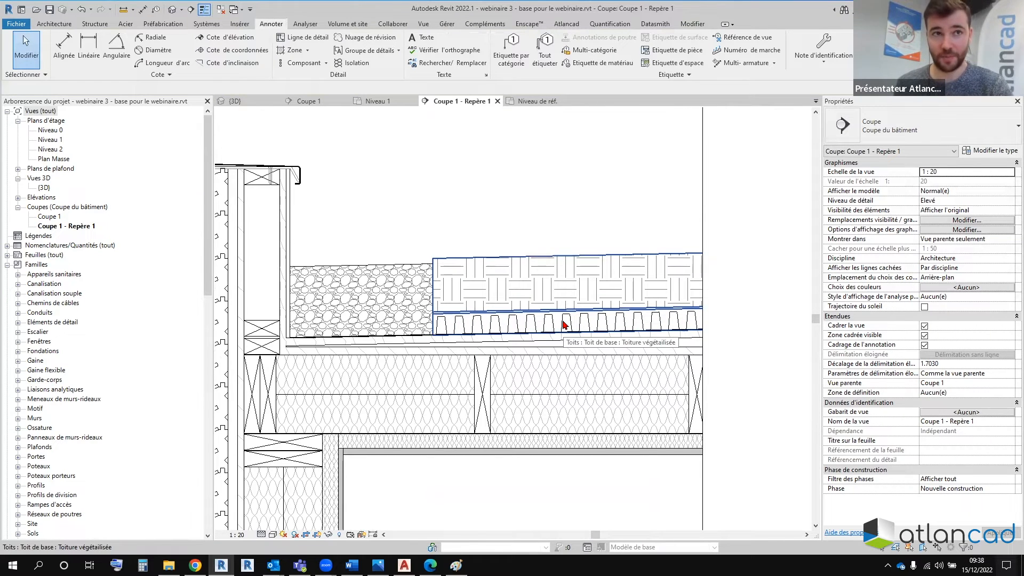
pyautogui.scroll(-1, 566, 324)
pyautogui.moveTo(346, 302); pyautogui.dragTo(400, 222, button='middle')
pyautogui.moveTo(547, 265); pyautogui.dragTo(542, 295, button='middle')
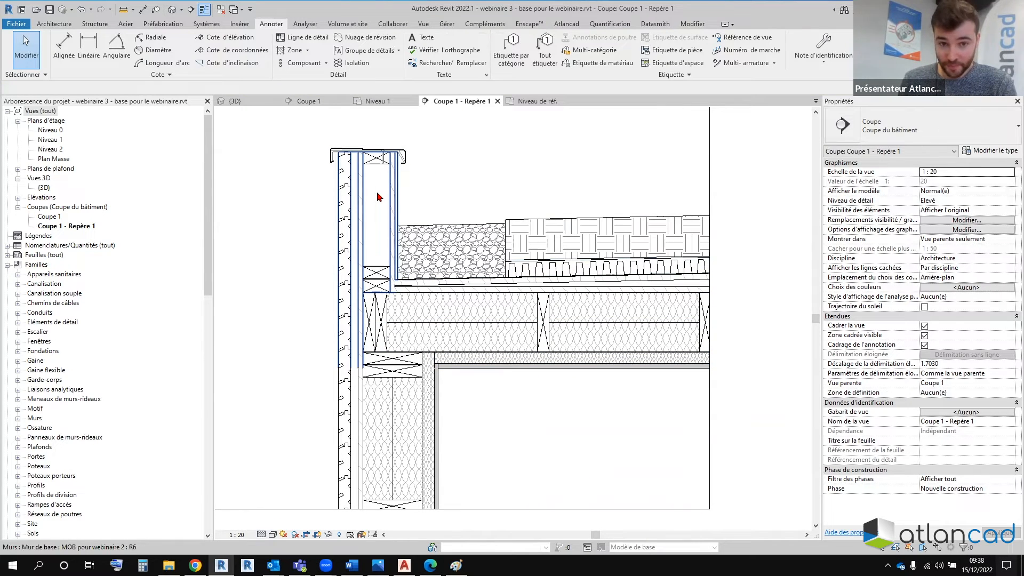
pyautogui.moveTo(418, 322); pyautogui.dragTo(399, 292, button='middle')
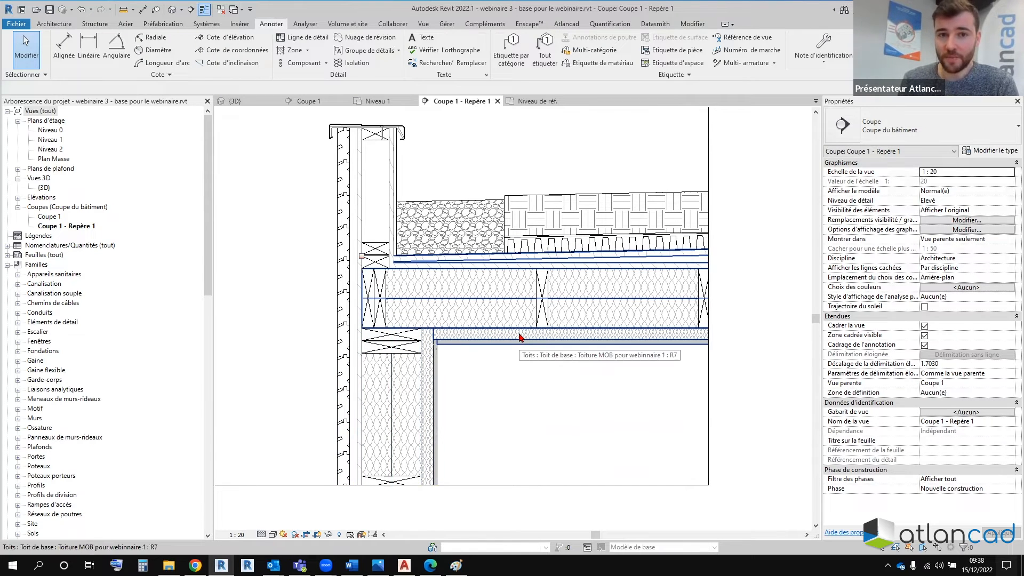
# Step: Draw a 0.11 m wide insulation run about 0.56 m long with the Insulation tool through the upper layer of the roof's first joist bay
pyautogui.click(353, 65)
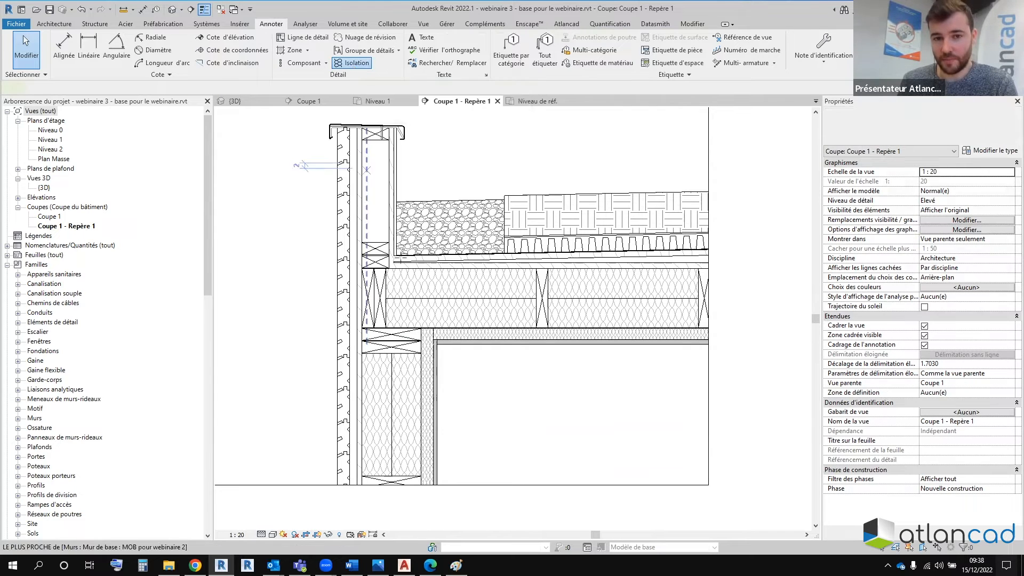
pyautogui.scroll(3, 404, 272)
pyautogui.click(371, 292)
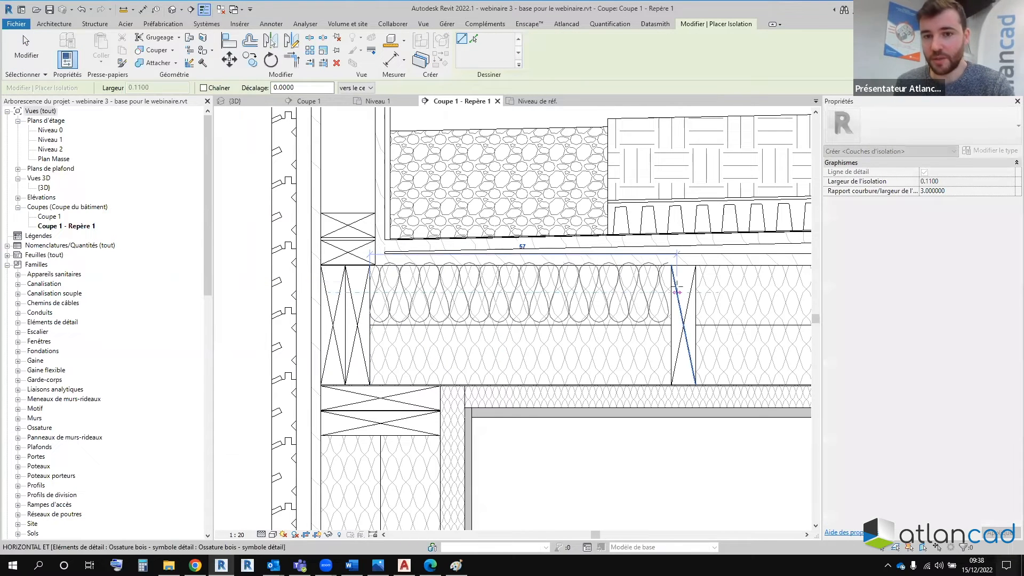
pyautogui.click(671, 293)
pyautogui.press('Escape')
pyautogui.press('Escape')
pyautogui.scroll(2, 487, 286)
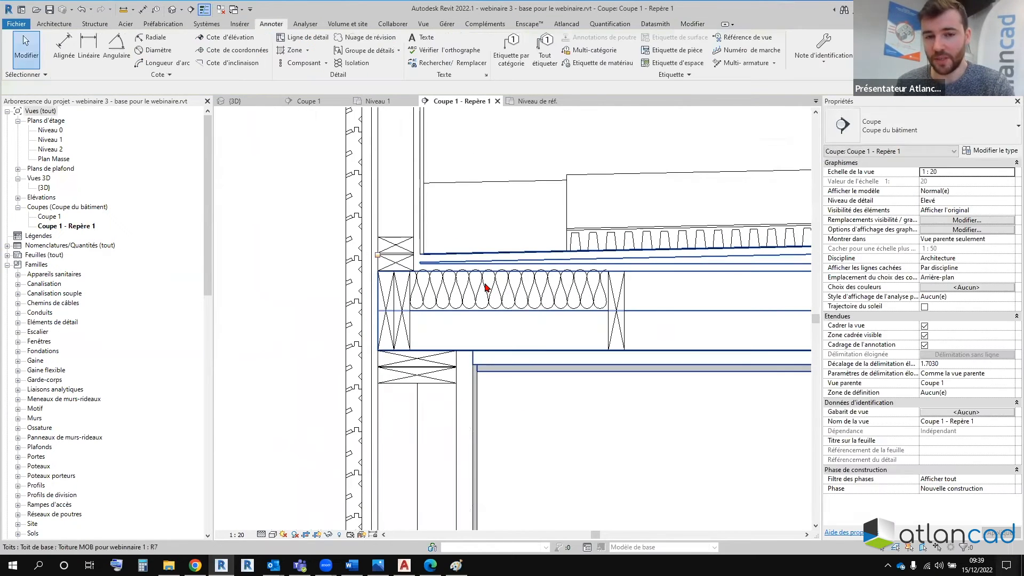
pyautogui.scroll(2, 476, 301)
pyautogui.click(472, 302)
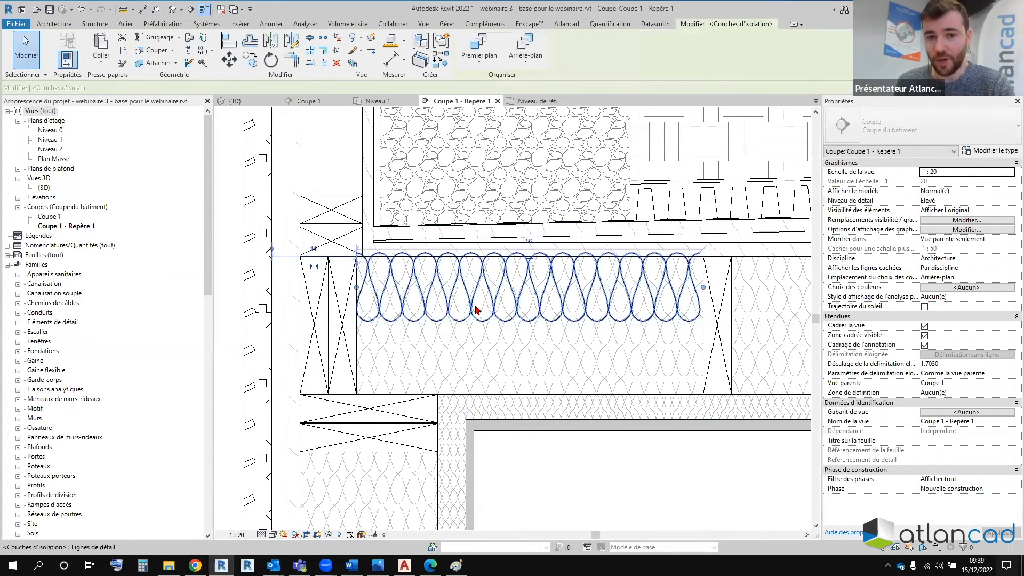
pyautogui.scroll(1, 474, 300)
pyautogui.press('Escape')
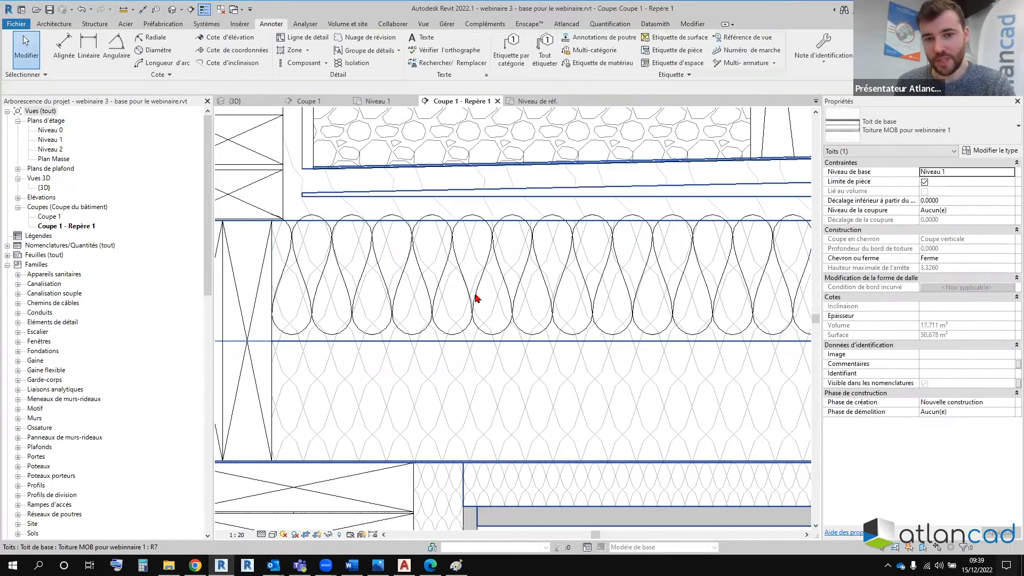
# Step: Examine the layer thicknesses in the assembly of the "Toiture MOB pour webinnaire 1" roof type without changing it
pyautogui.scroll(-3, 474, 298)
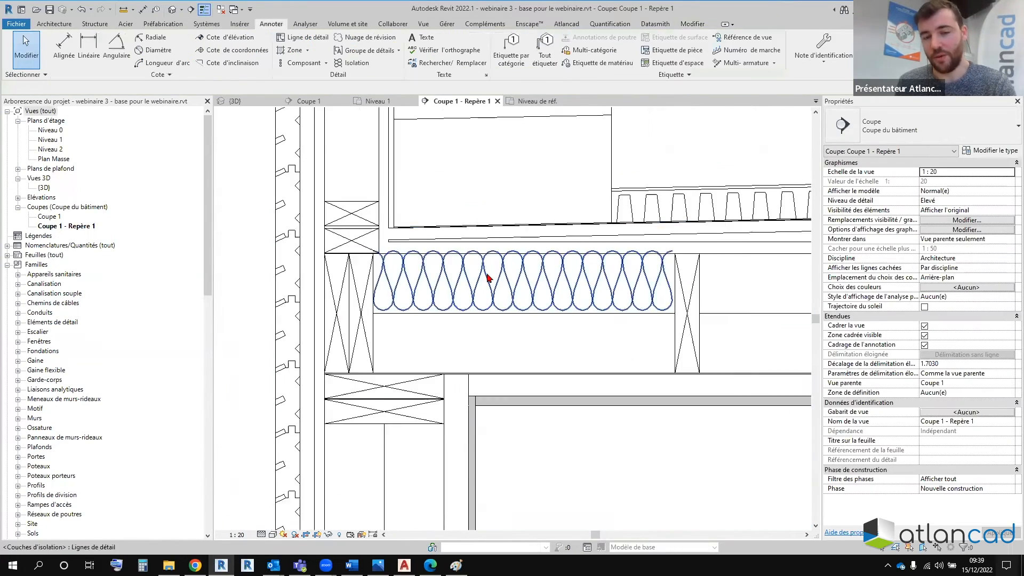
pyautogui.click(501, 327)
pyautogui.click(971, 150)
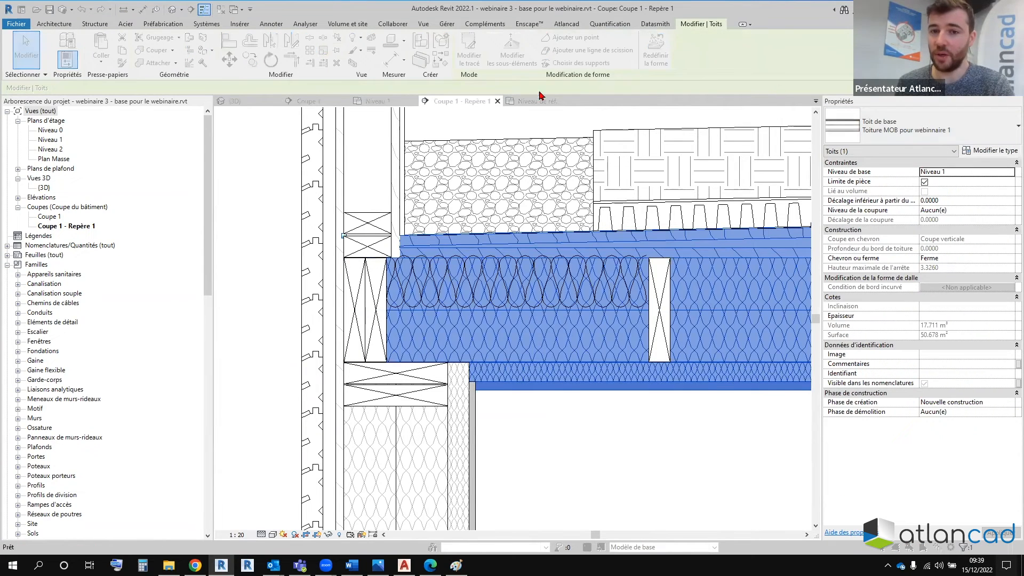
pyautogui.click(570, 132)
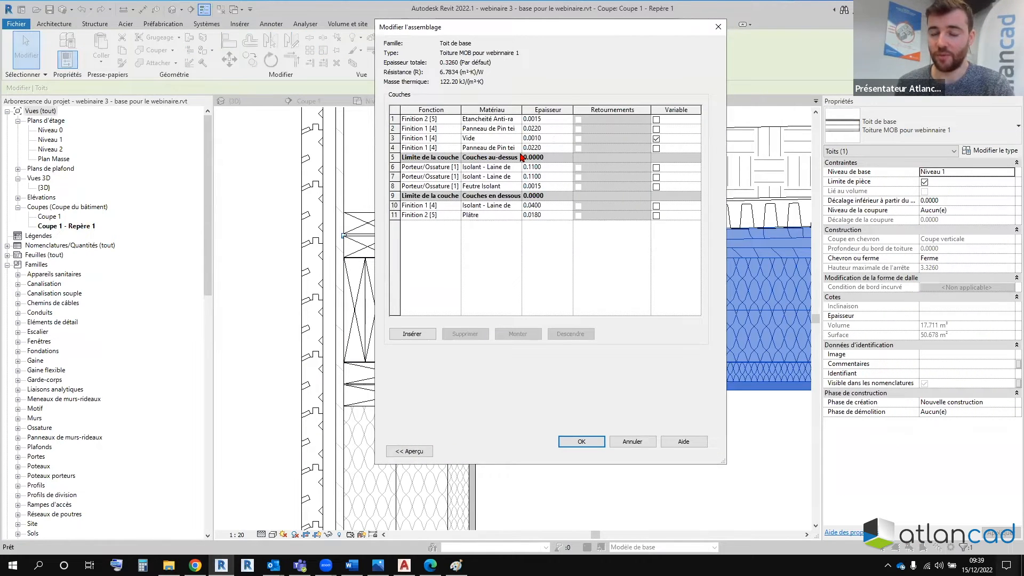
pyautogui.press('Escape')
pyautogui.press('Escape')
pyautogui.press('Escape')
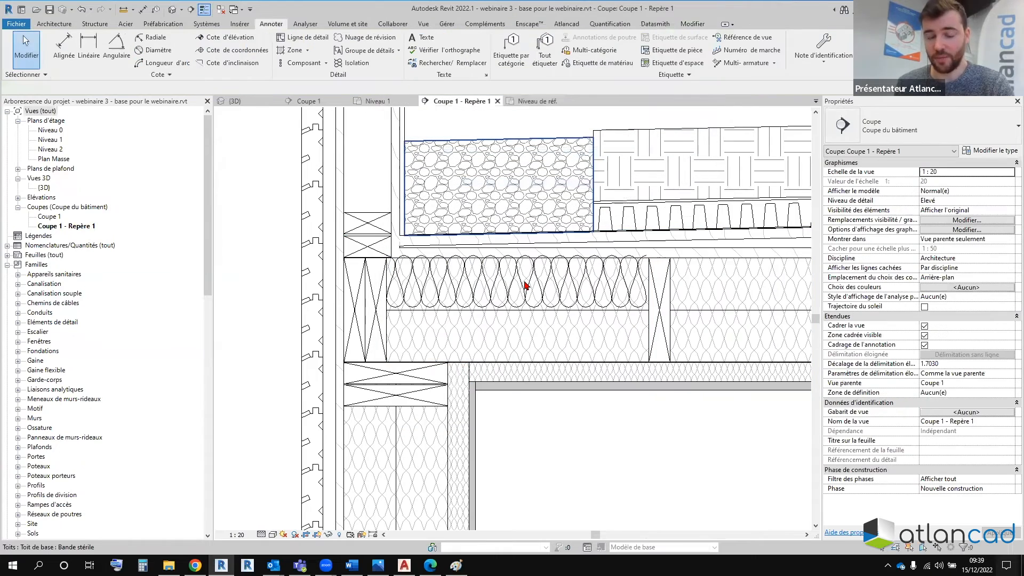
# Step: Look at the roof insulation in the parent section Coupe 1 and return to the callout Coupe 1 - Repère 1
pyautogui.click(307, 101)
pyautogui.scroll(3, 475, 290)
pyautogui.scroll(-2, 475, 290)
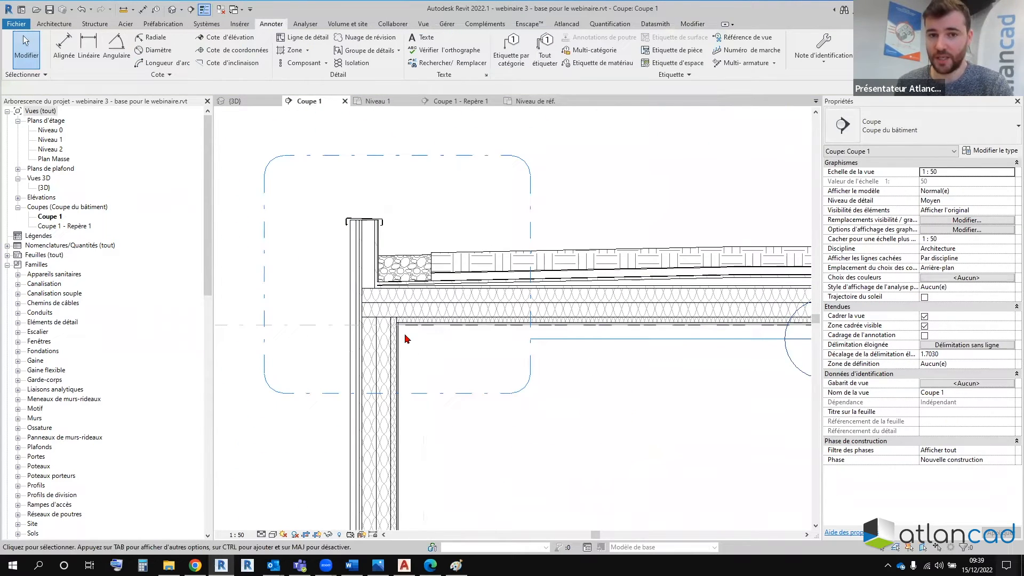
pyautogui.click(458, 101)
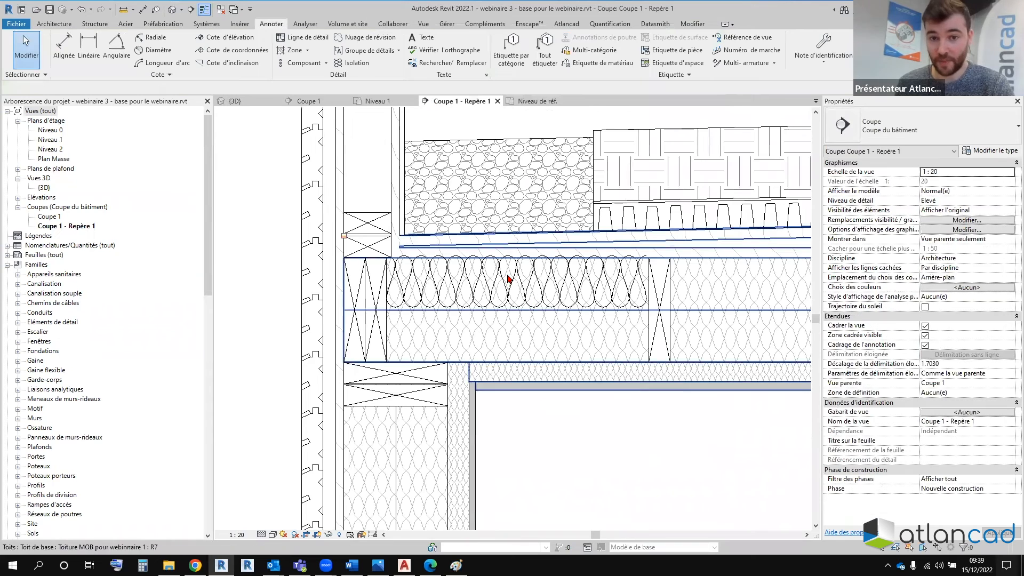
# Step: Delete the insulation run drawn between the first roof joists
pyautogui.click(307, 51)
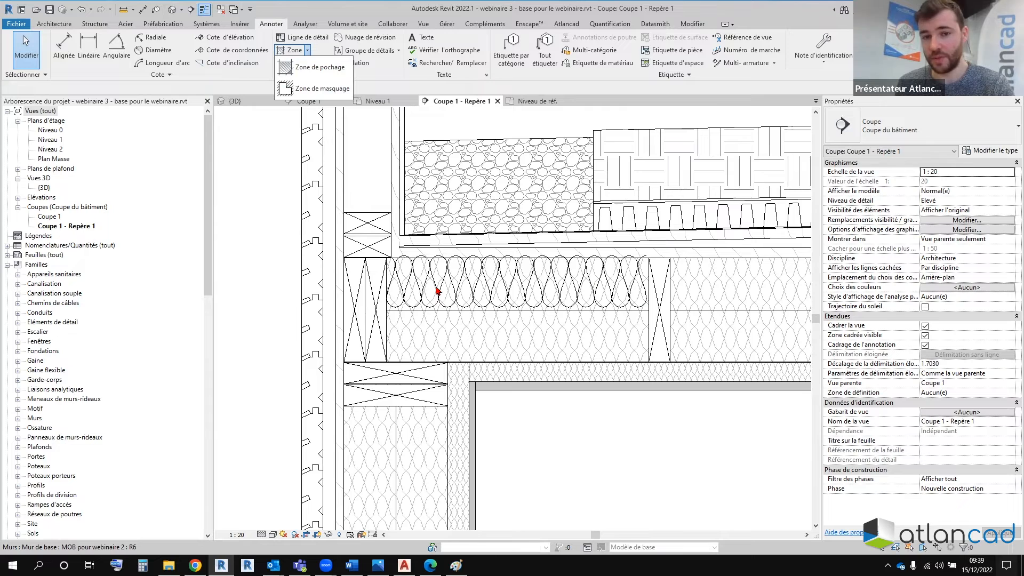
pyautogui.click(559, 420)
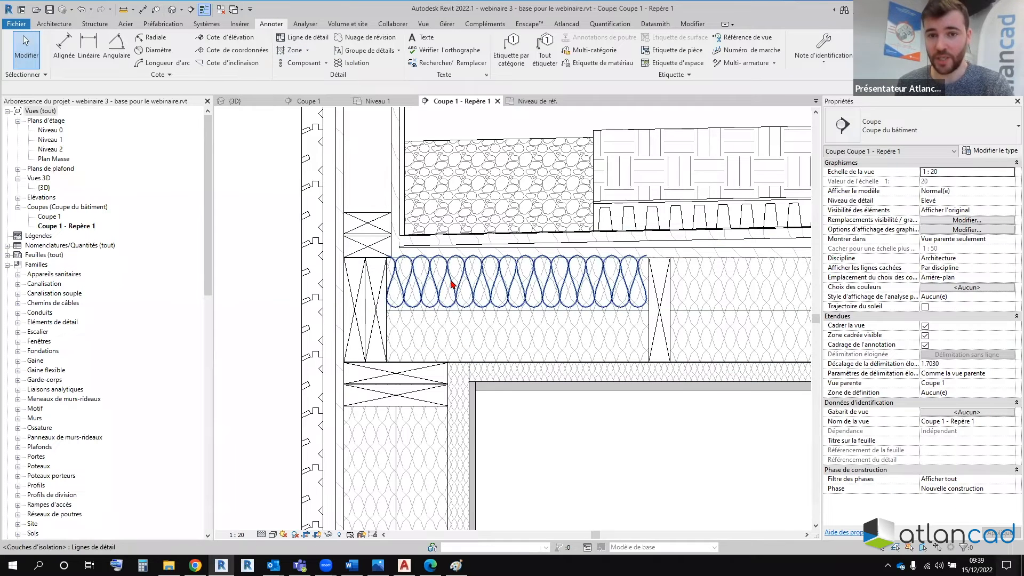
pyautogui.click(466, 284)
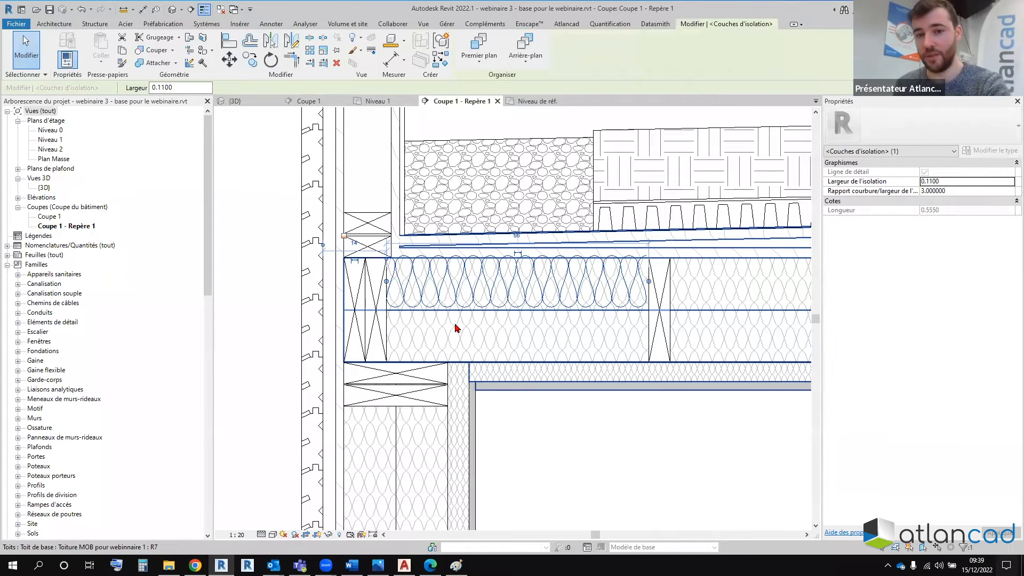
pyautogui.press('Delete')
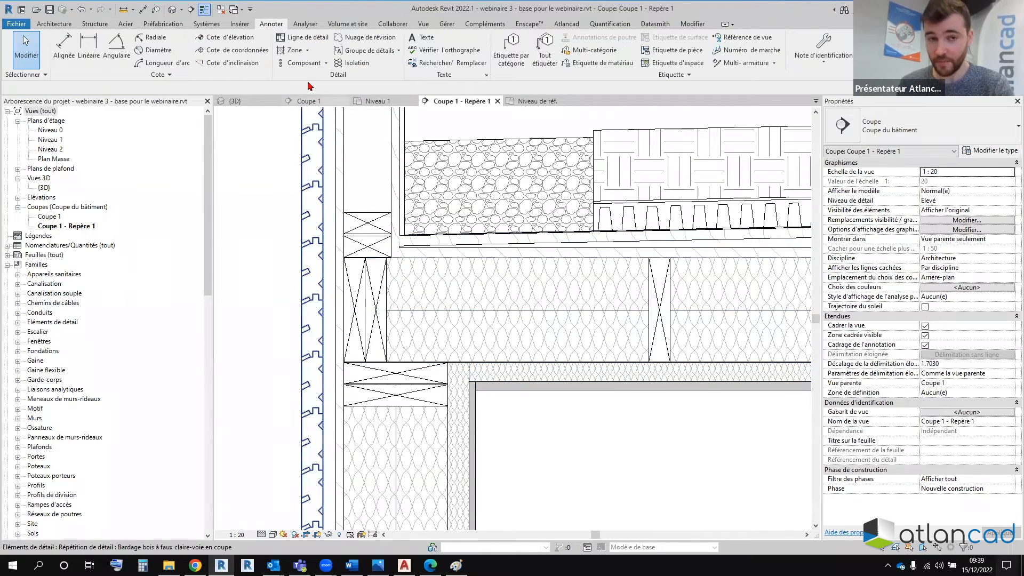
# Step: Place one "Symbole d'isolation" detail component of type "Epaisseur 110mm" in the empty area below the roof
pyautogui.click(326, 63)
pyautogui.click(298, 75)
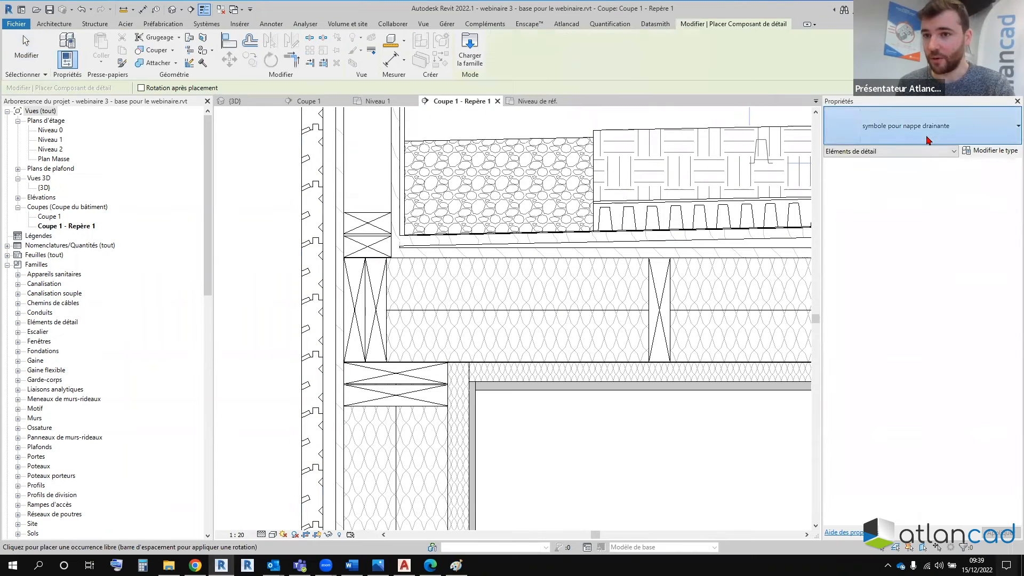
pyautogui.click(917, 141)
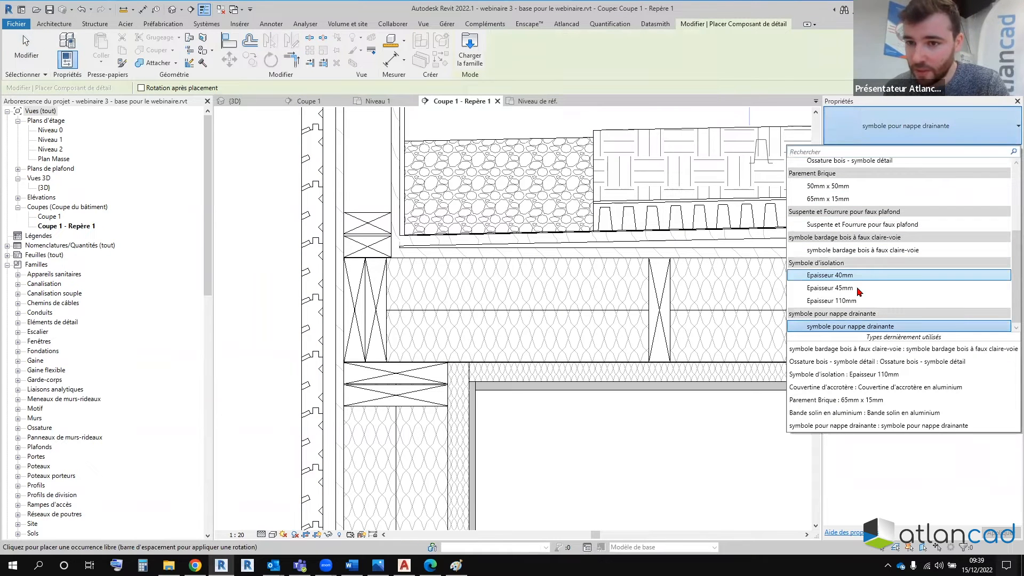
pyautogui.click(831, 300)
pyautogui.moveTo(712, 502); pyautogui.dragTo(569, 368, button='middle')
pyautogui.click(569, 368)
pyautogui.scroll(3, 598, 362)
pyautogui.press('Escape')
pyautogui.press('Escape')
pyautogui.click(556, 303)
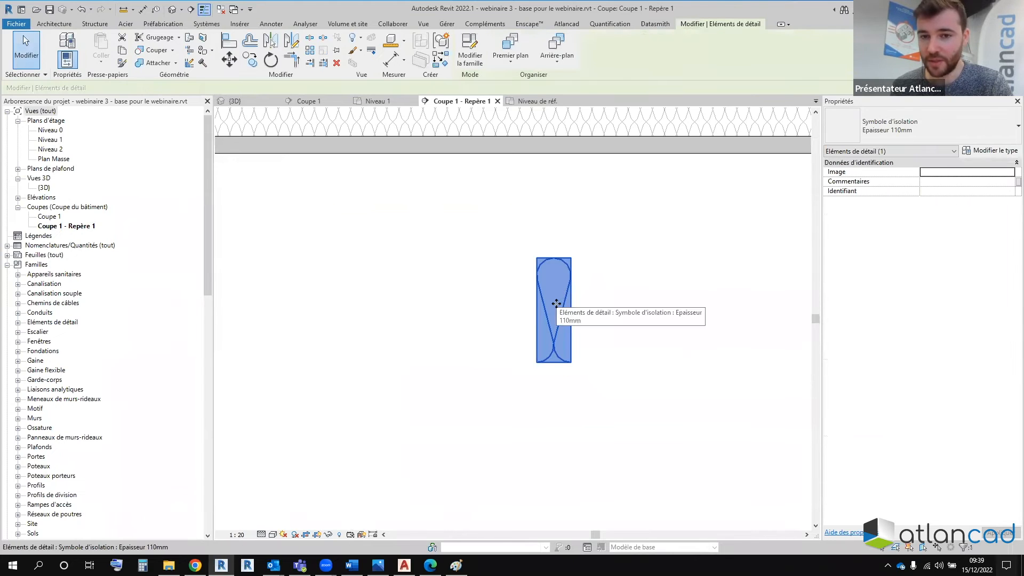
# Step: Move the single 110 mm insulation symbol up against the ceiling, and delete it from the section
pyautogui.moveTo(557, 303); pyautogui.dragTo(539, 169)
pyautogui.scroll(-2, 587, 318)
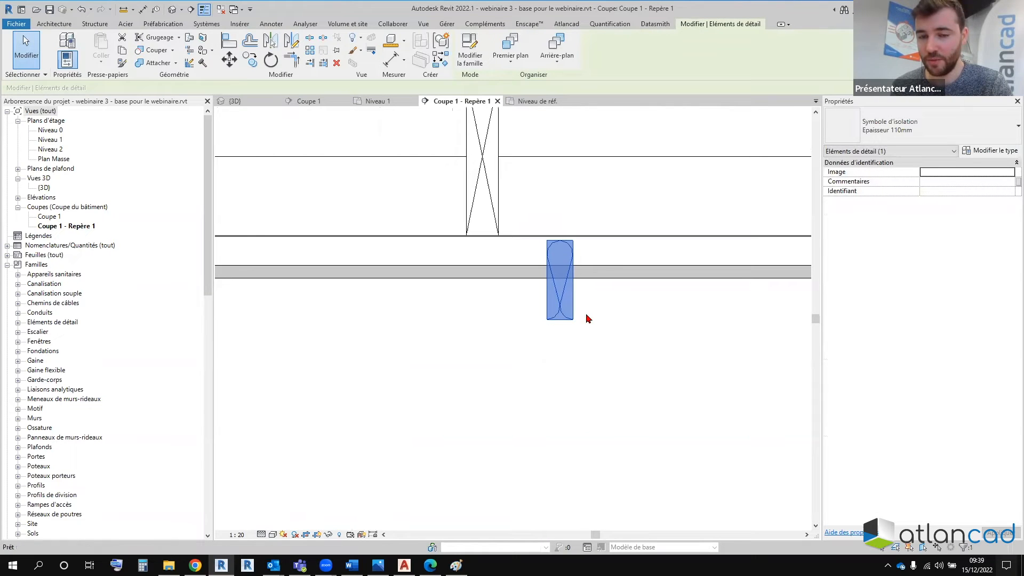
pyautogui.click(654, 339)
pyautogui.click(566, 317)
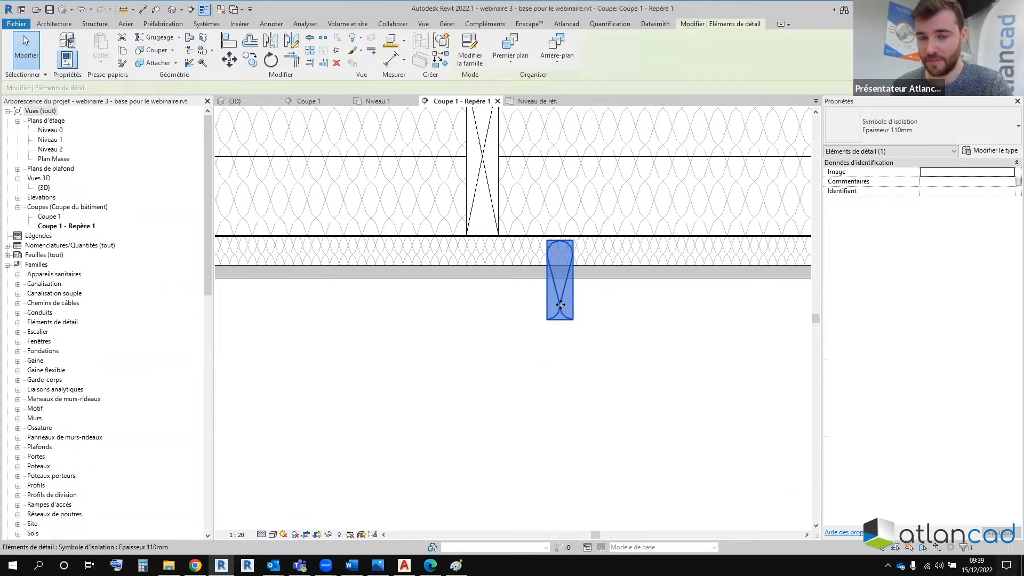
pyautogui.press('Delete')
pyautogui.scroll(-2, 561, 309)
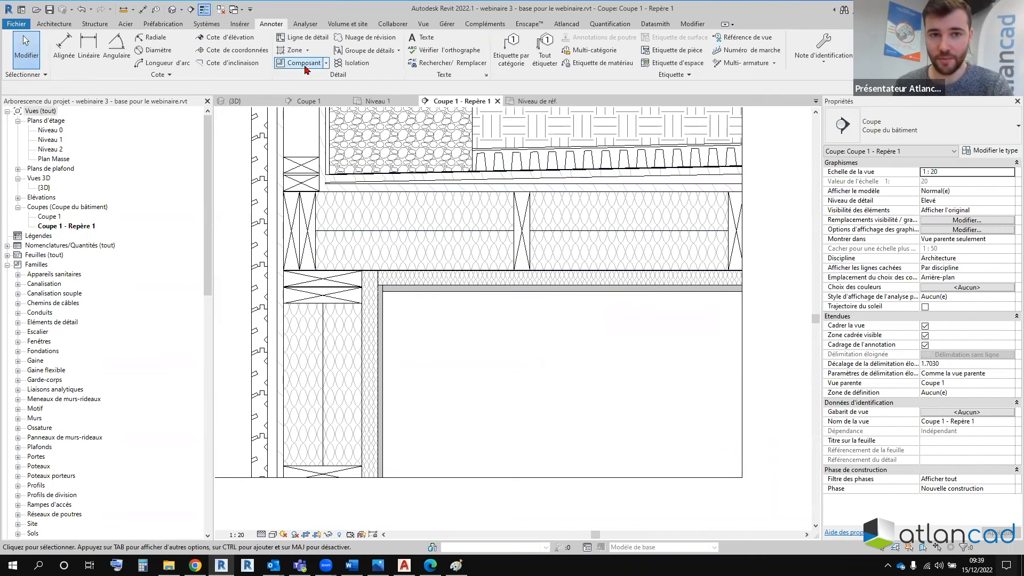
pyautogui.click(352, 85)
pyautogui.click(874, 128)
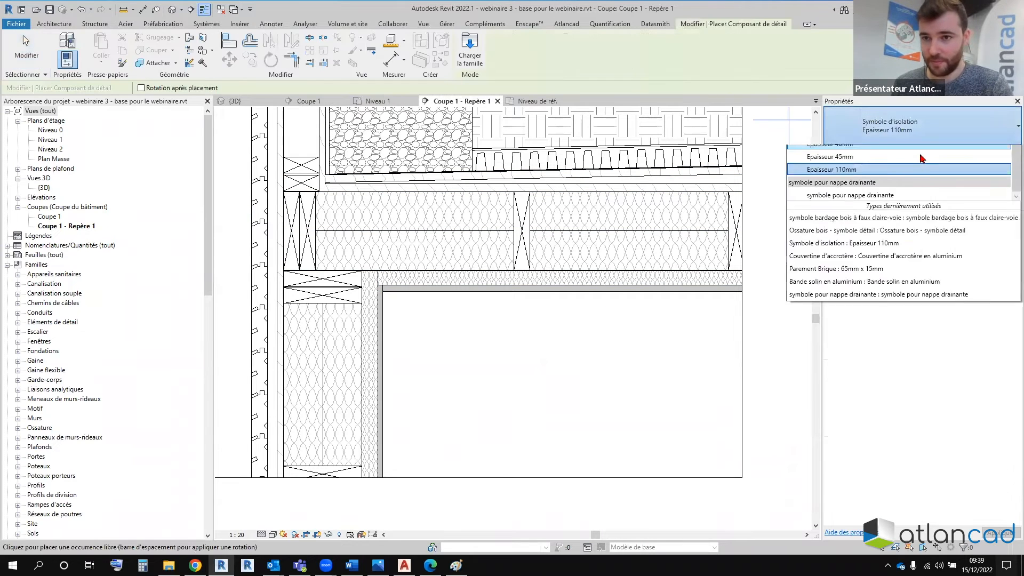
pyautogui.click(840, 301)
pyautogui.press('Escape')
pyautogui.click(321, 66)
pyautogui.press('Escape')
# Step: Draw "Isolation laisse de bois - 110mm" repeating details along both roof insulation layers, from the outer edge of the roof to the section crop
pyautogui.click(326, 63)
pyautogui.click(320, 87)
pyautogui.click(907, 128)
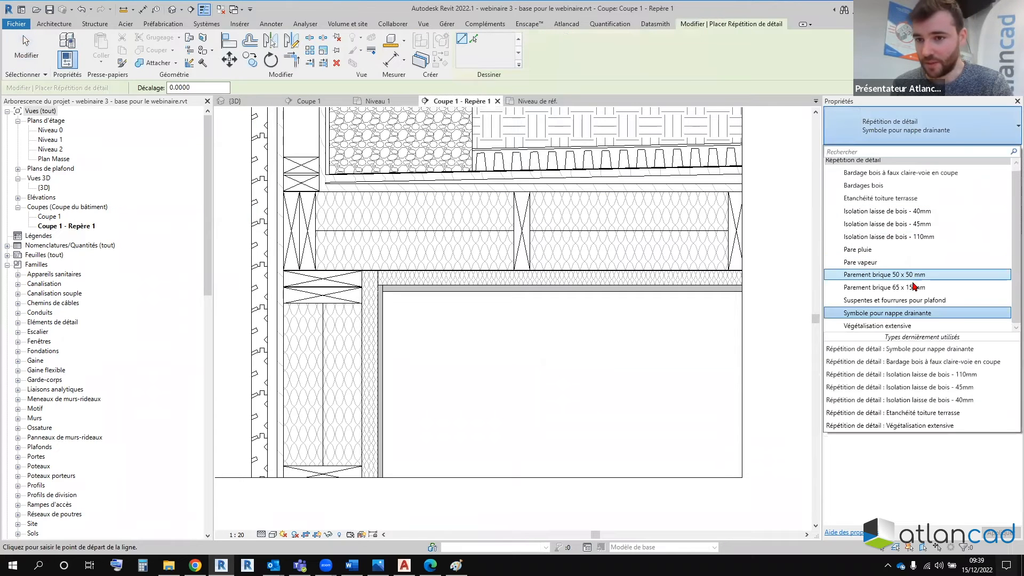
pyautogui.click(852, 235)
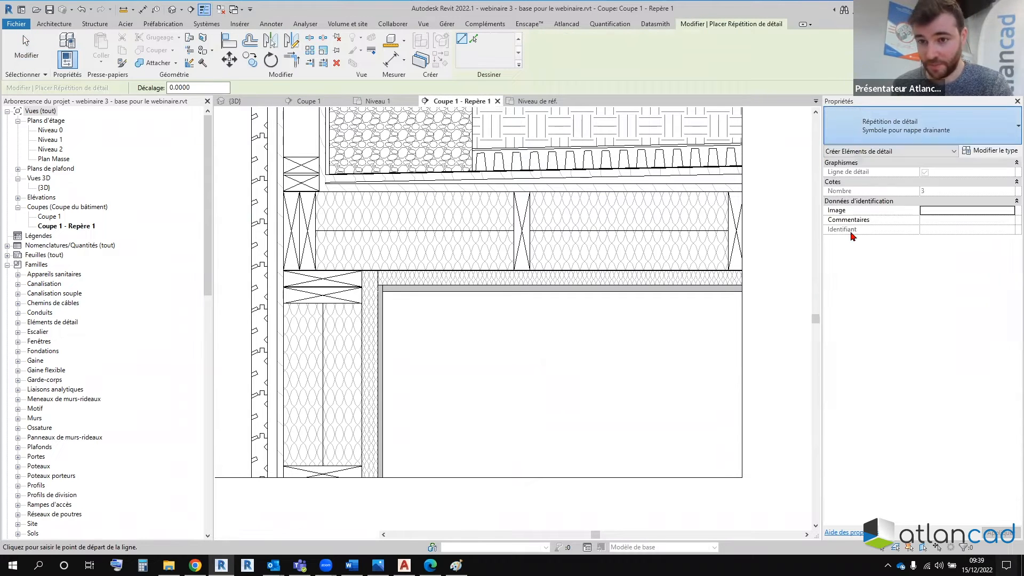
pyautogui.click(283, 230)
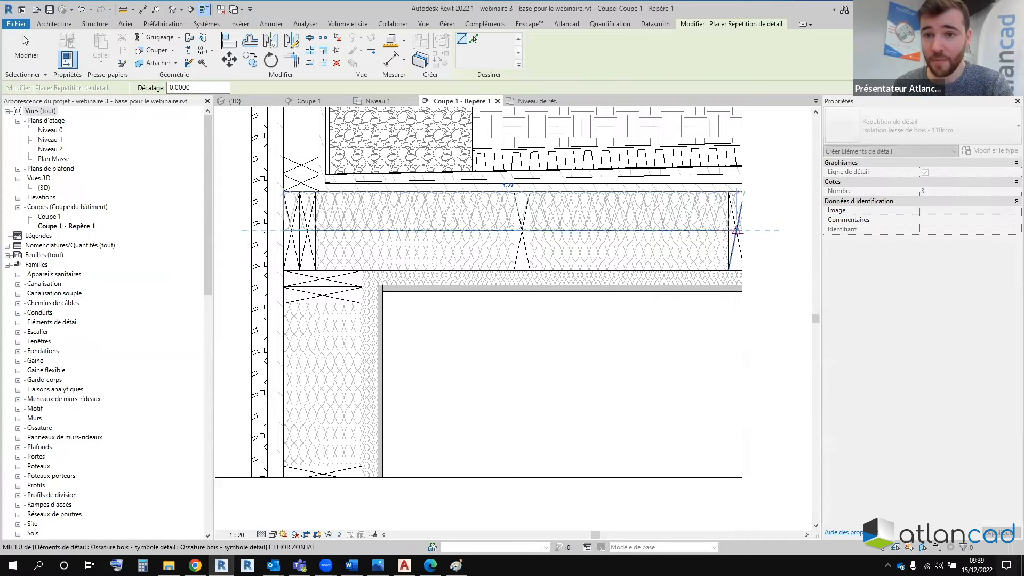
pyautogui.click(736, 230)
pyautogui.click(283, 270)
pyautogui.click(742, 270)
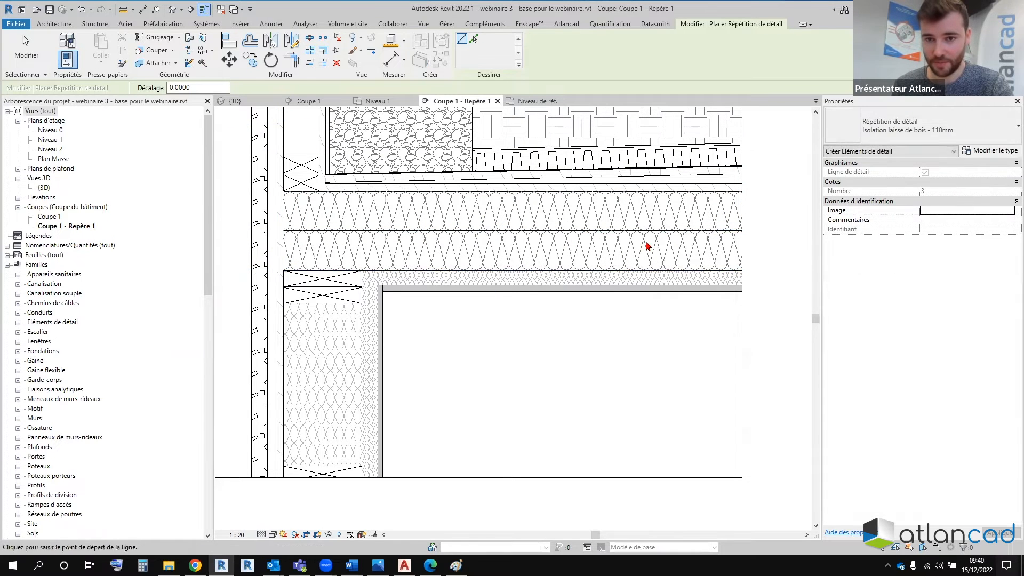
pyautogui.press('Escape')
pyautogui.press('Escape')
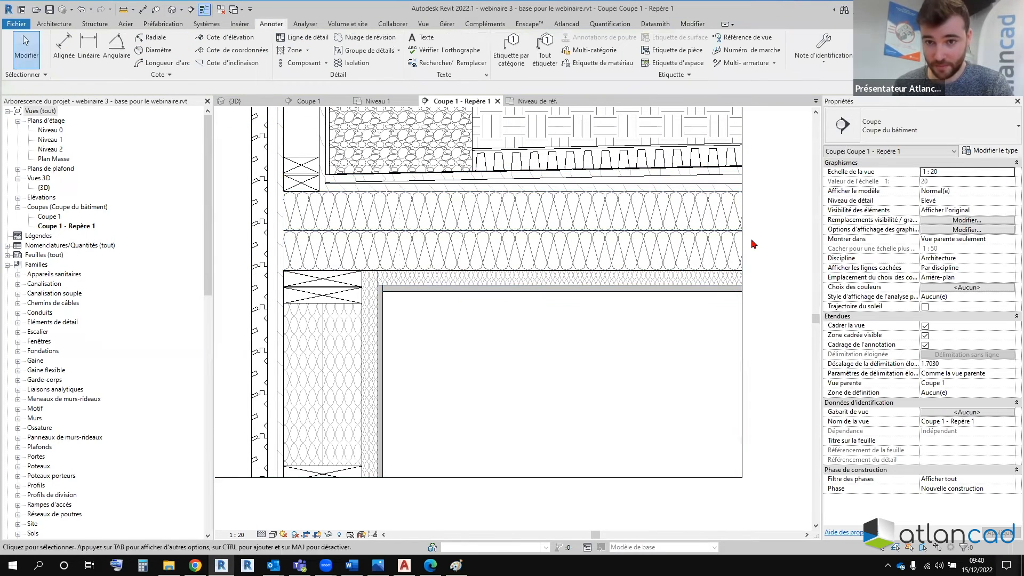
# Step: Send the lower and upper roof insulation repeating details to the back, behind the timber framing symbols
pyautogui.click(702, 258)
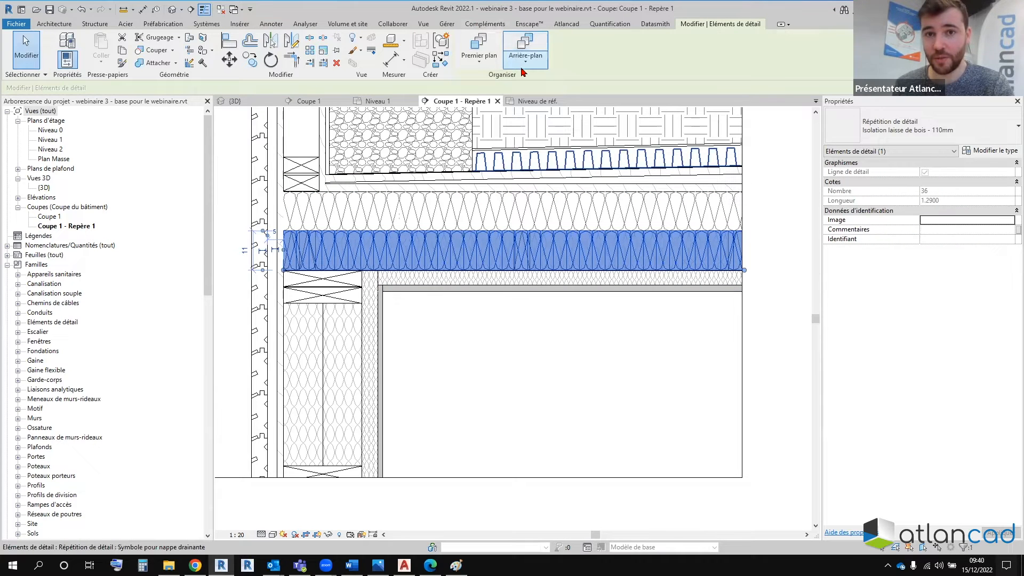
pyautogui.click(540, 102)
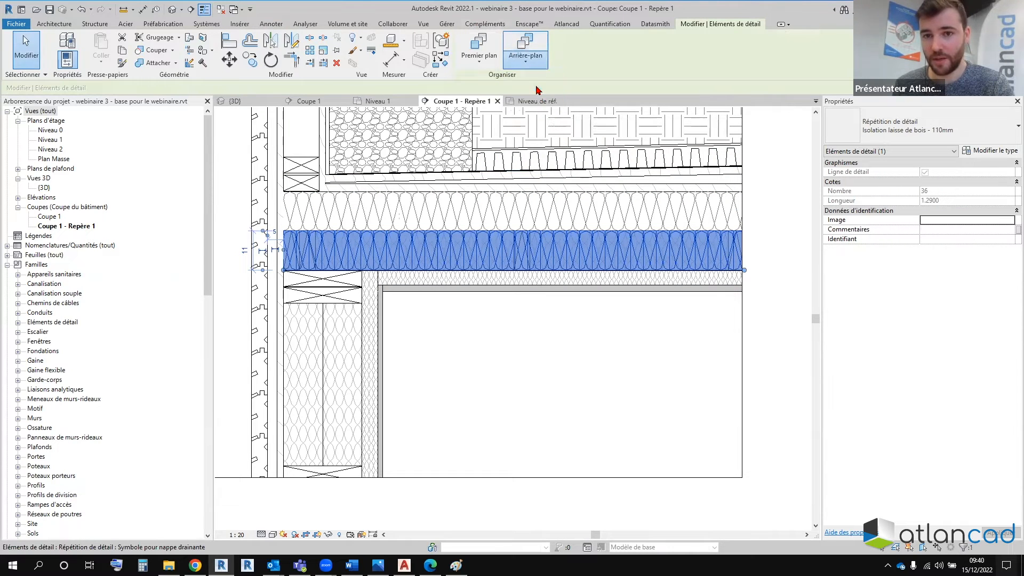
pyautogui.click(527, 377)
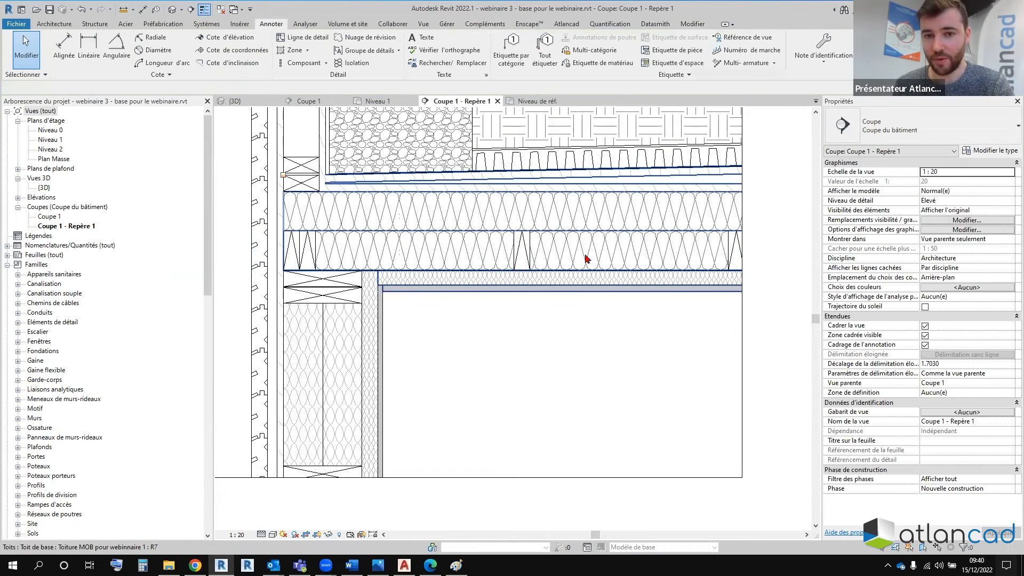
pyautogui.click(586, 224)
pyautogui.click(531, 63)
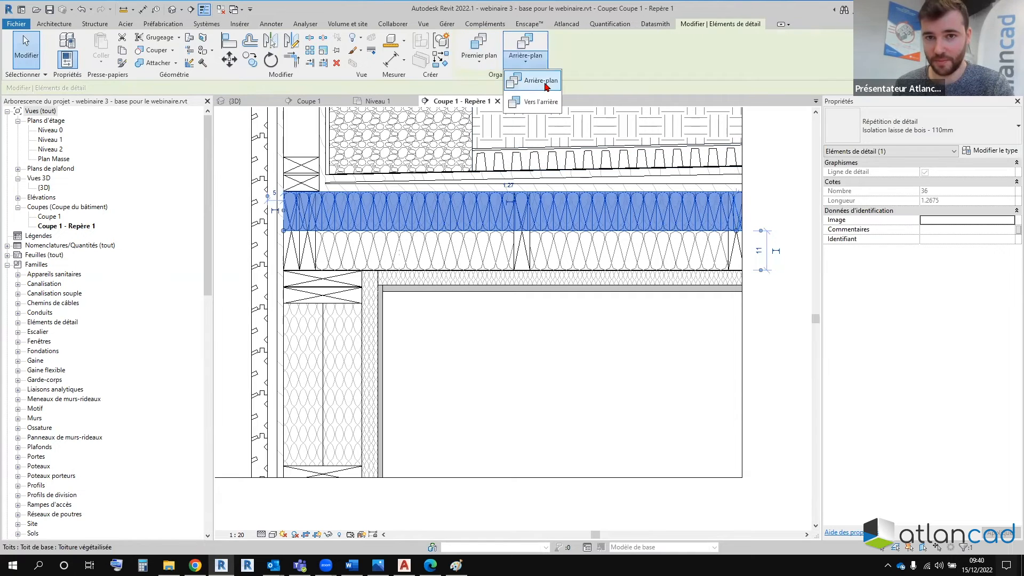
pyautogui.click(547, 81)
pyautogui.click(567, 361)
# Step: Draw "Isolation laisse de bois - 110mm" repeating details down both wall insulation layers, from below the double top plate past the section's lower crop
pyautogui.moveTo(658, 293); pyautogui.dragTo(659, 243, button='middle')
pyautogui.moveTo(467, 267); pyautogui.dragTo(476, 296, button='middle')
pyautogui.scroll(-1, 476, 297)
pyautogui.scroll(-1, 548, 274)
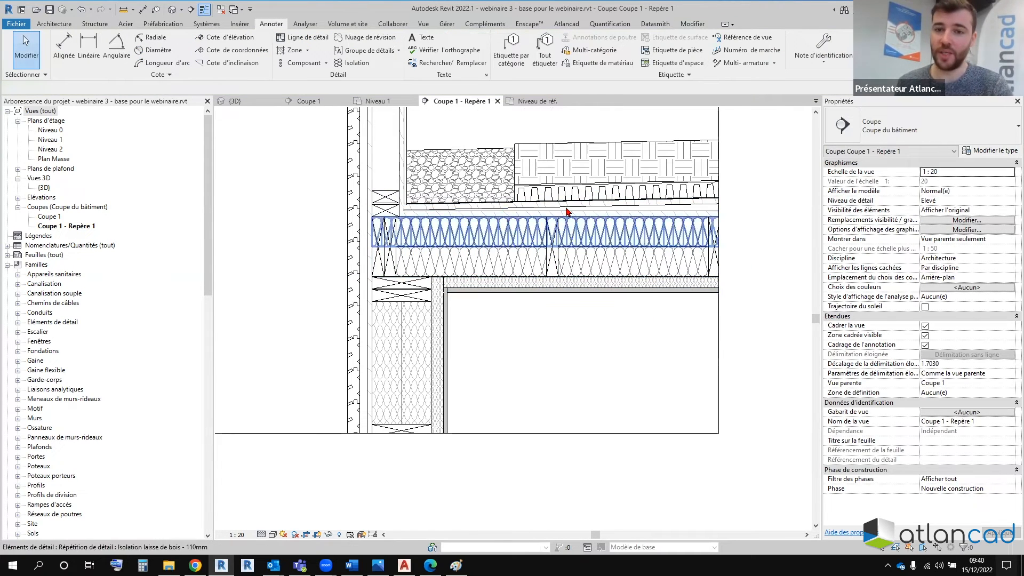
pyautogui.moveTo(487, 254); pyautogui.dragTo(483, 268, button='middle')
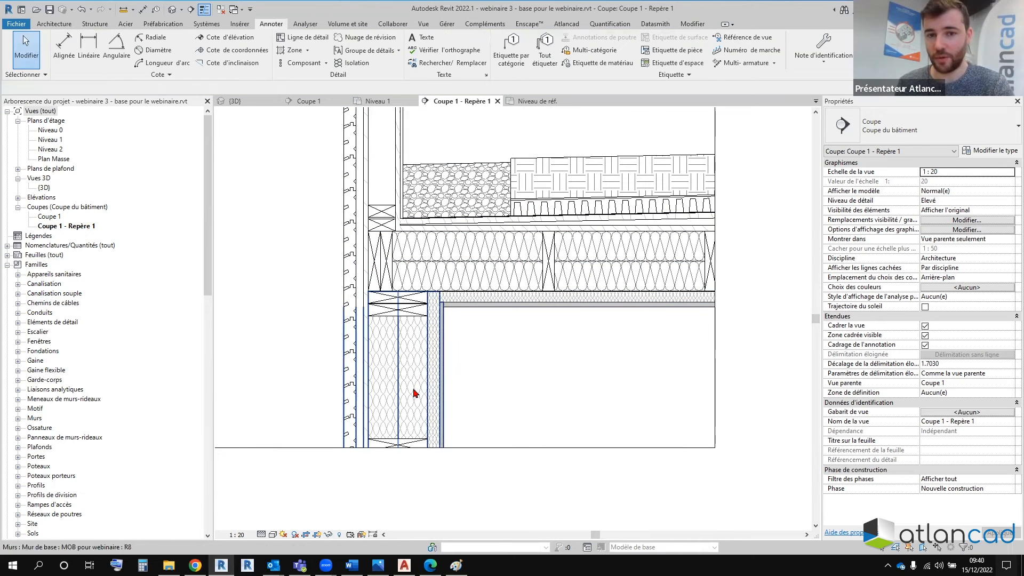
pyautogui.click(326, 63)
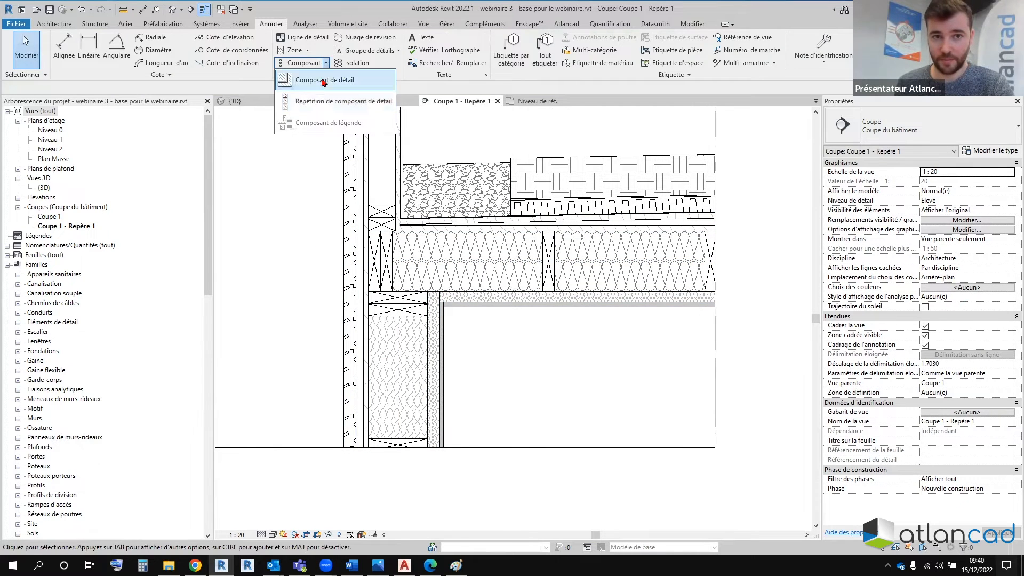
pyautogui.click(331, 97)
pyautogui.scroll(2, 426, 518)
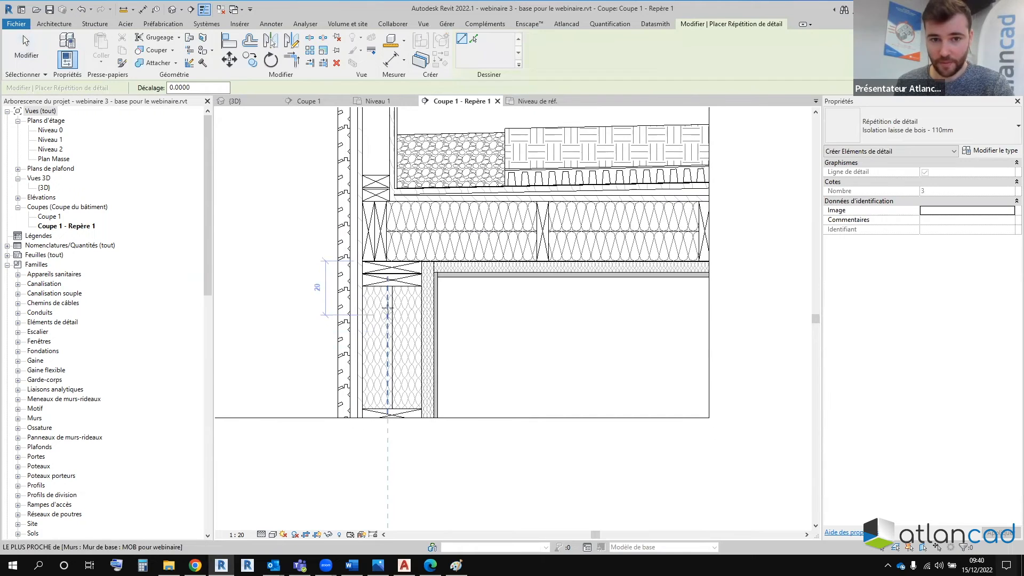
pyautogui.click(397, 315)
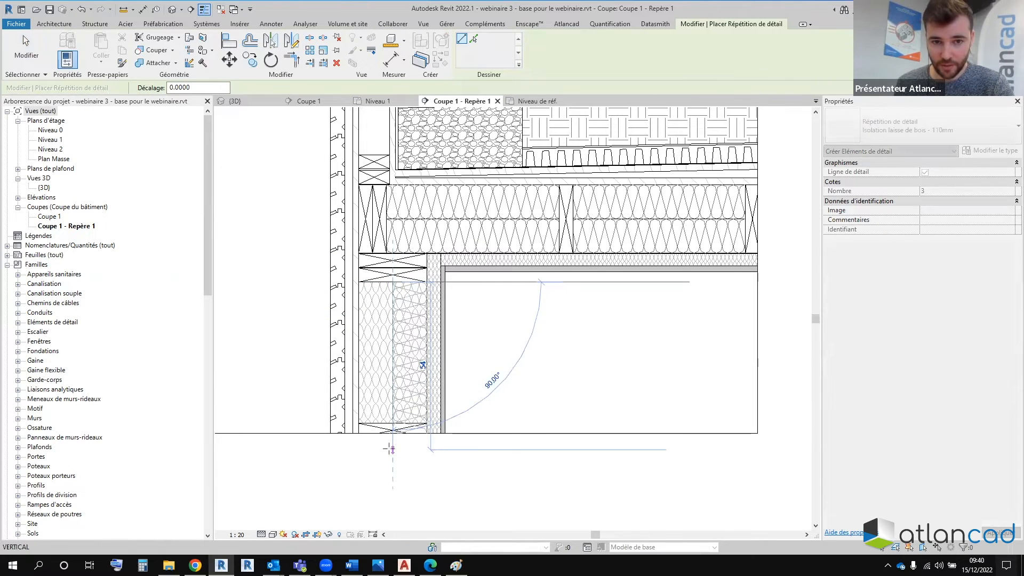
pyautogui.click(392, 449)
pyautogui.click(359, 282)
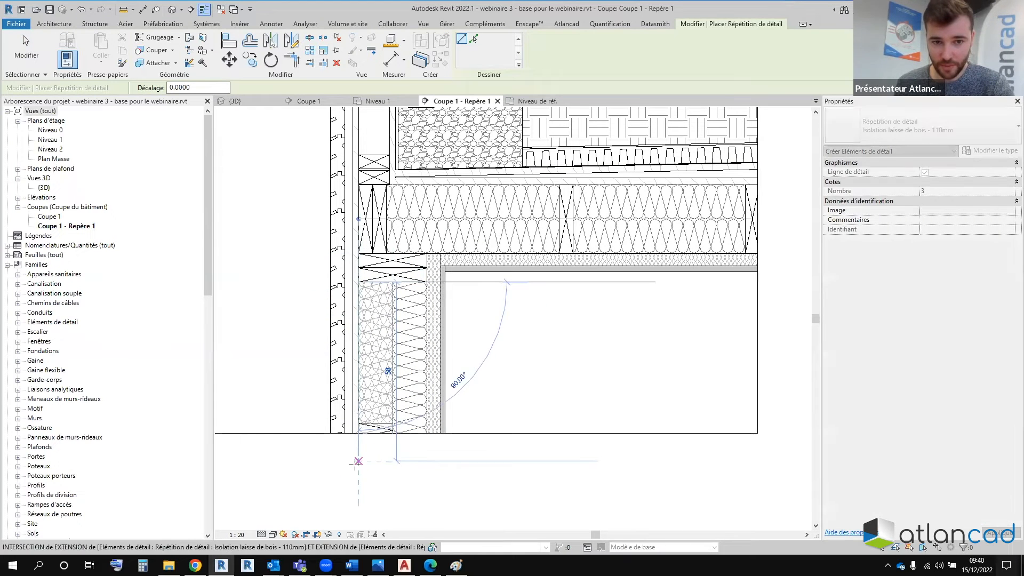
pyautogui.click(356, 460)
# Step: Draw an "Isolation laisse de bois - 45mm" repeating detail down the wall's inner lining layer, from the underside of the roof framing past the lower crop
pyautogui.click(923, 127)
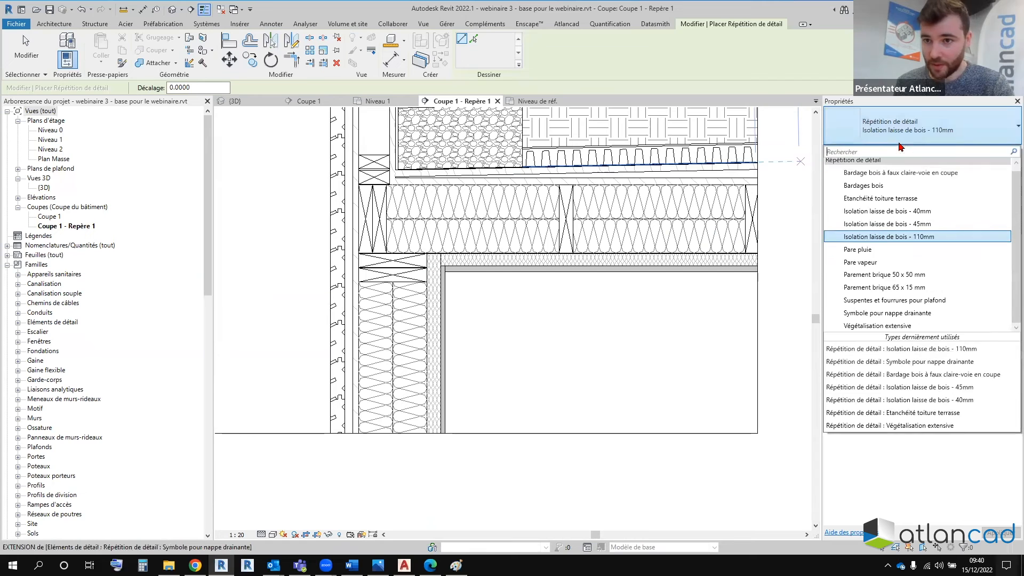
pyautogui.click(896, 225)
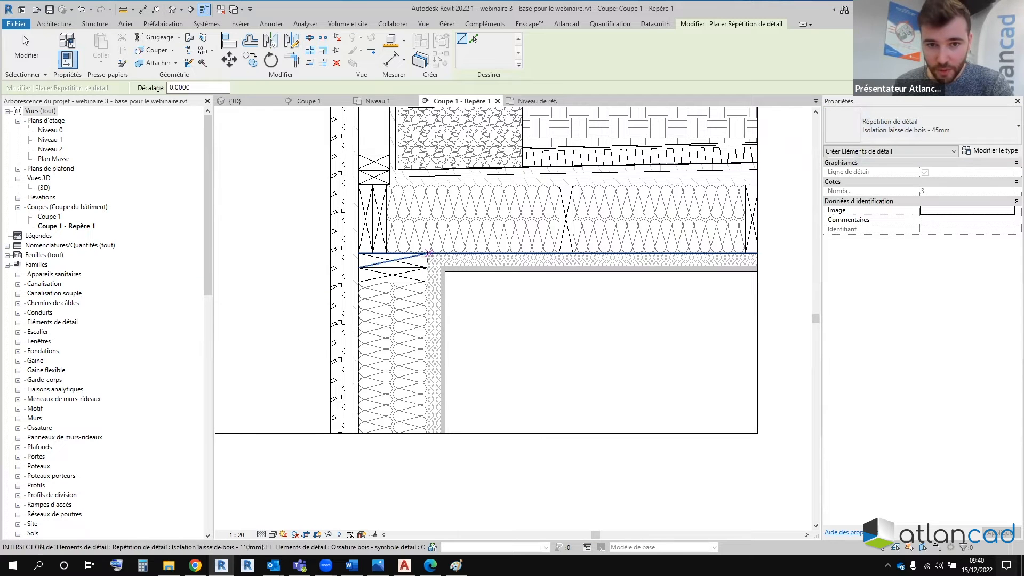
pyautogui.click(429, 255)
pyautogui.press('Escape')
pyautogui.scroll(2, 425, 284)
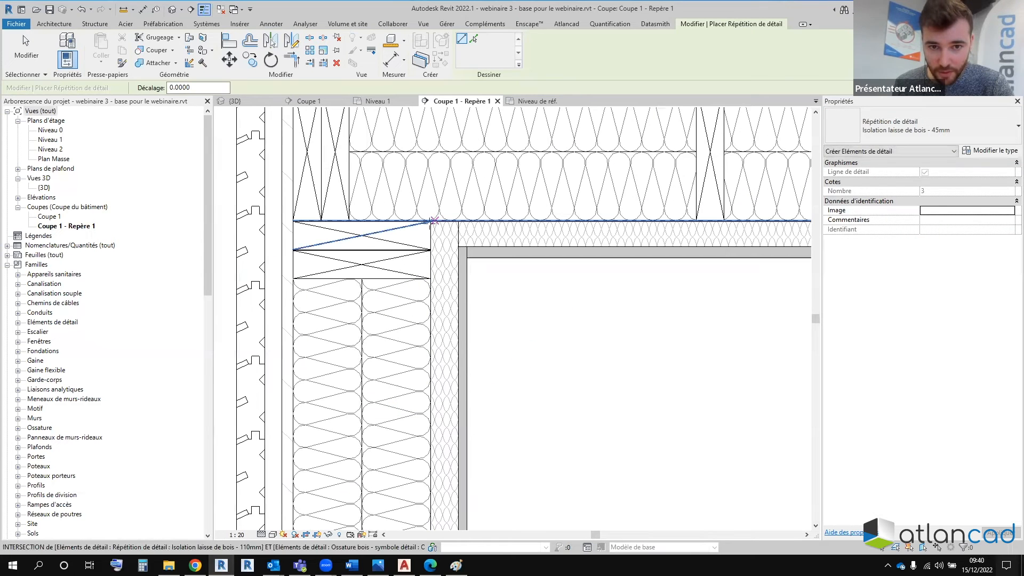
pyautogui.scroll(4, 432, 221)
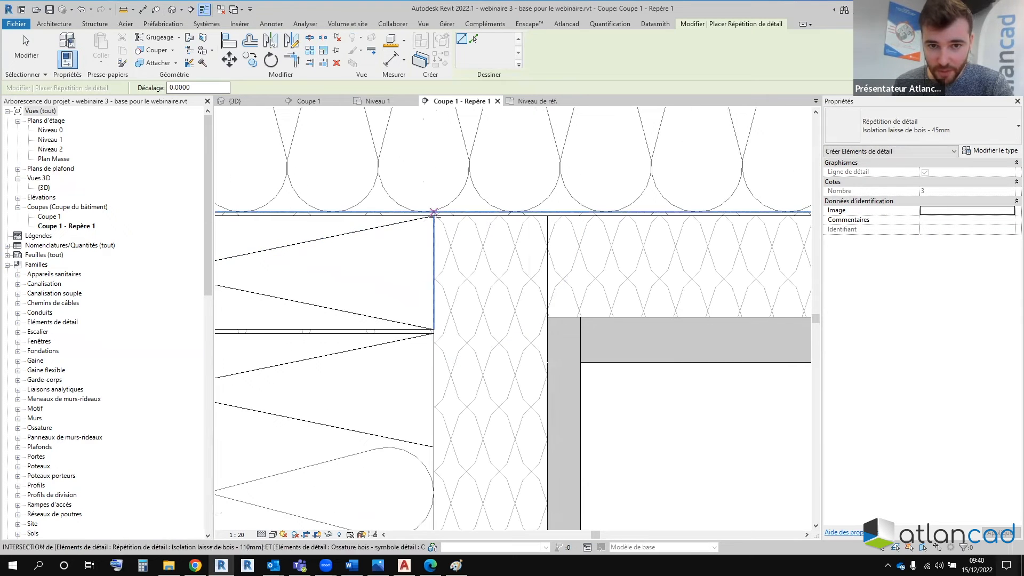
pyautogui.click(434, 214)
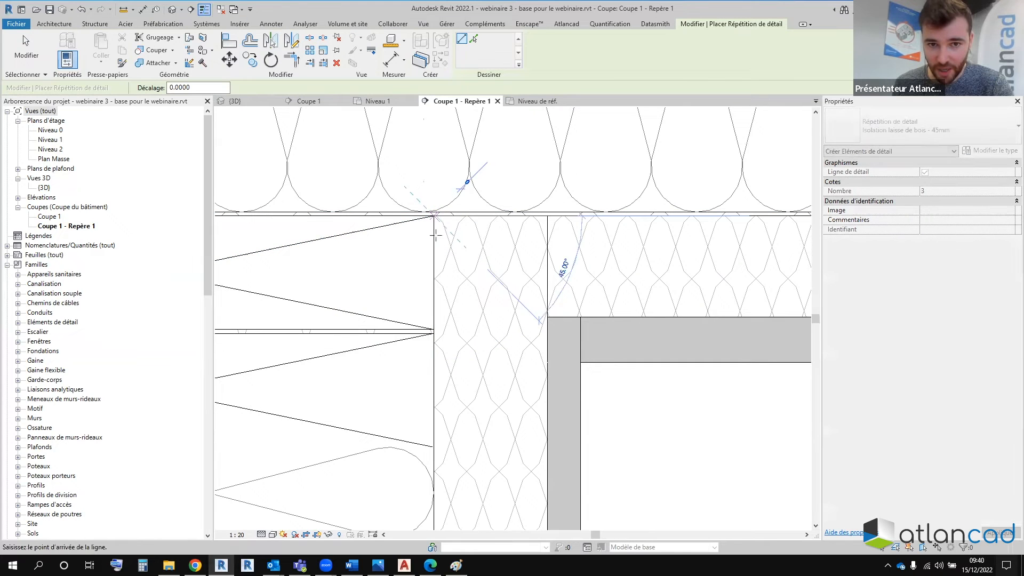
pyautogui.scroll(-4, 436, 235)
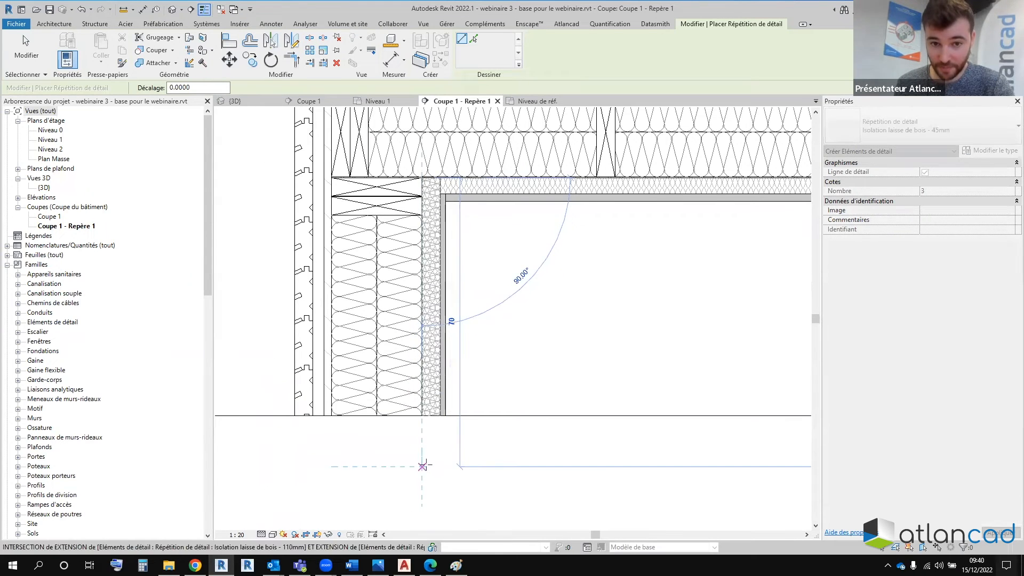
pyautogui.click(426, 464)
pyautogui.moveTo(491, 286); pyautogui.dragTo(418, 349, button='middle')
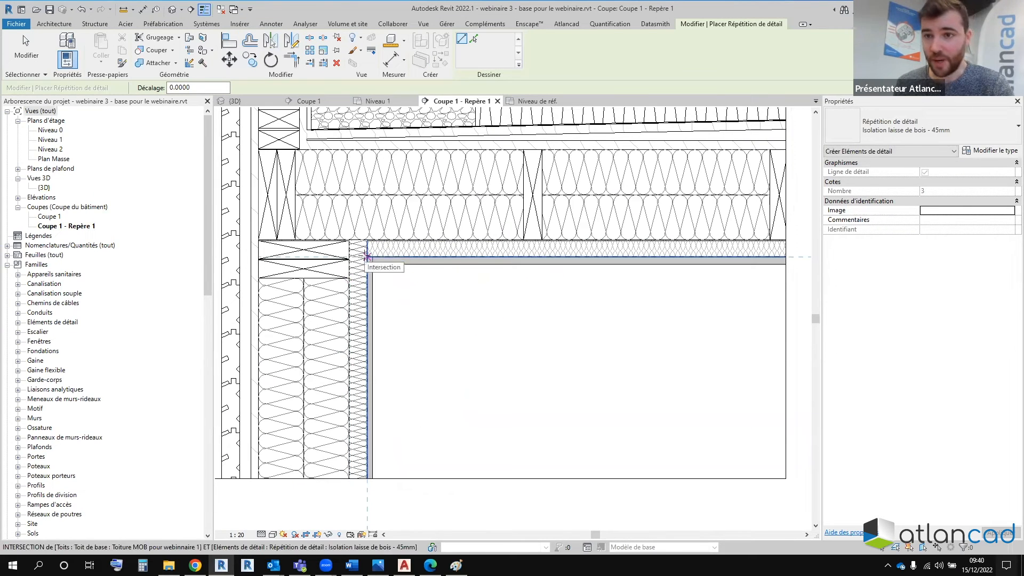
# Step: Draw an "Isolation laisse de bois - 40mm" repeating detail along the ceiling layer under the roof, from the wall lining to the section crop
pyautogui.click(922, 126)
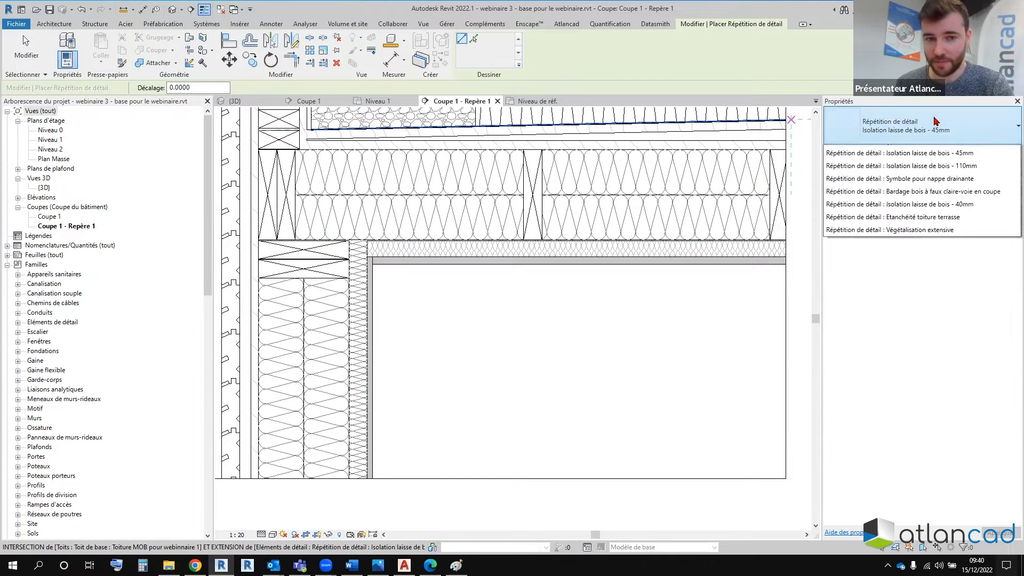
pyautogui.click(890, 211)
pyautogui.click(368, 240)
pyautogui.click(797, 235)
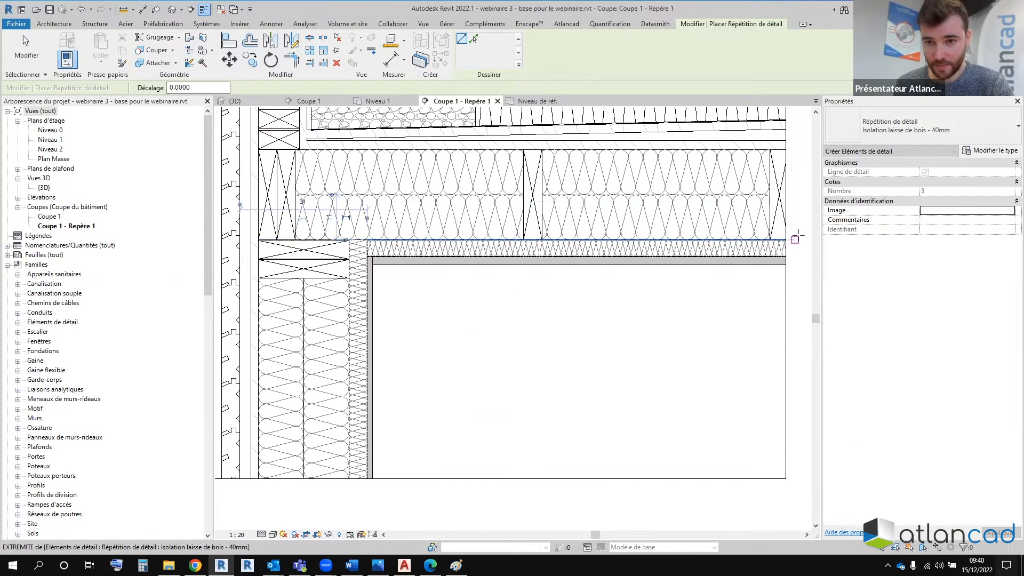
pyautogui.press('Escape')
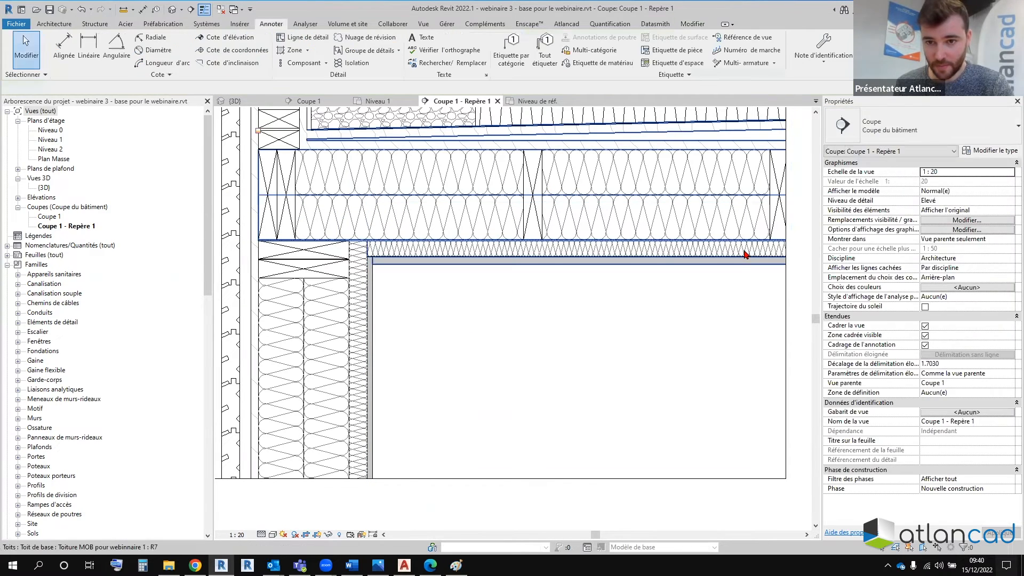
# Step: Send the 40 mm ceiling insulation and the 45 mm wall lining insulation repeating details to the back
pyautogui.scroll(-1, 716, 267)
pyautogui.click(712, 250)
pyautogui.click(542, 81)
pyautogui.press('Escape')
pyautogui.click(403, 319)
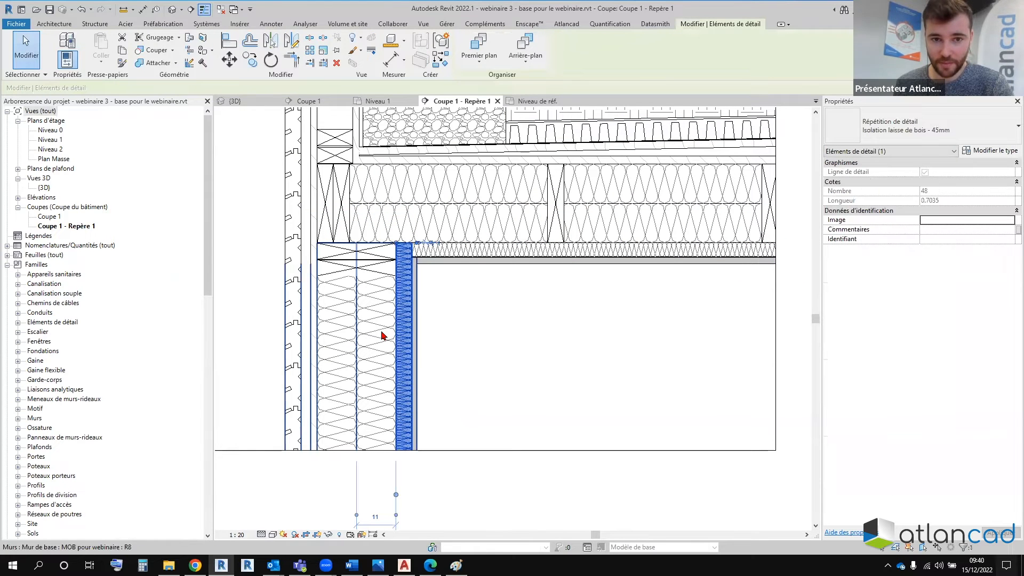
pyautogui.click(521, 61)
pyautogui.click(541, 81)
pyautogui.press('Escape')
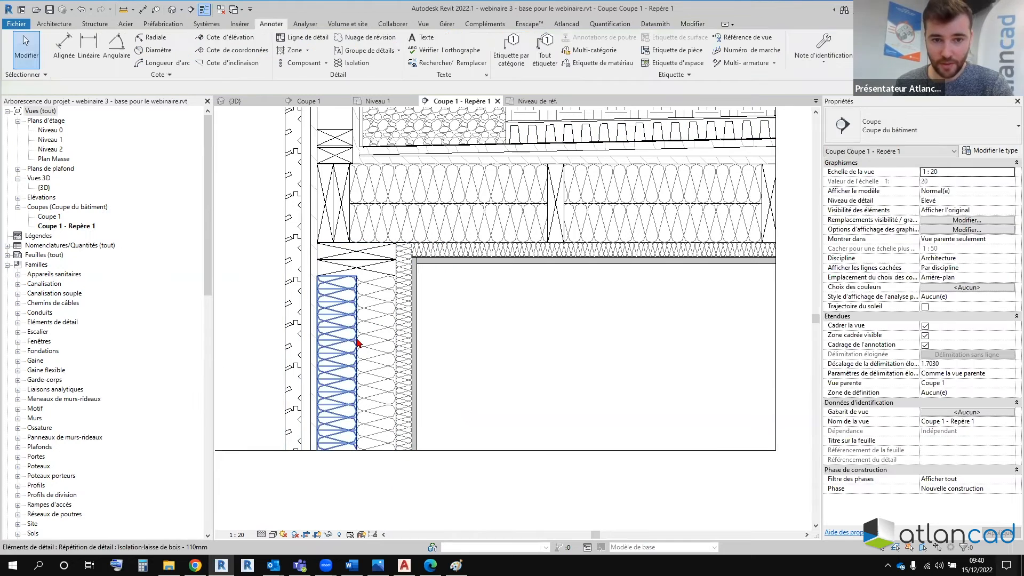
# Step: Send the outer and inner 110 mm wall insulation repeating details to the back, behind the timber framing symbols
pyautogui.click(352, 341)
pyautogui.click(509, 58)
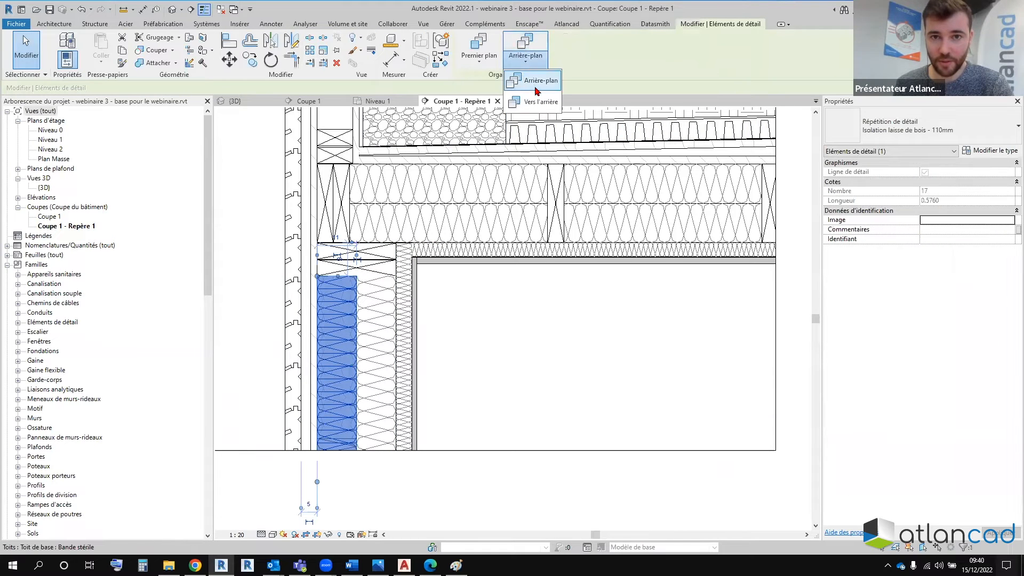
pyautogui.click(536, 88)
pyautogui.press('Escape')
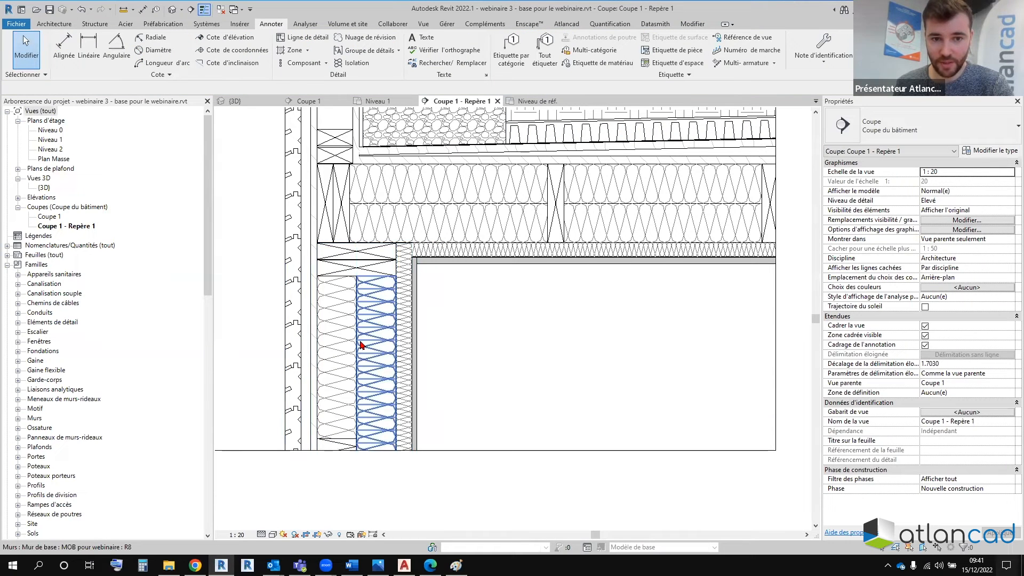
pyautogui.click(361, 345)
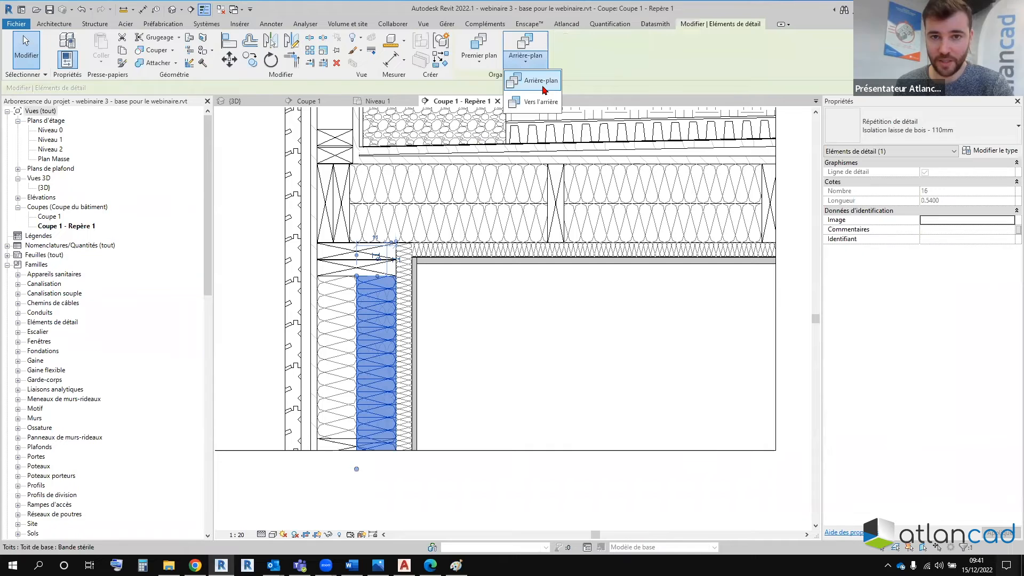
pyautogui.click(543, 82)
pyautogui.scroll(-2, 581, 343)
pyautogui.press('Escape')
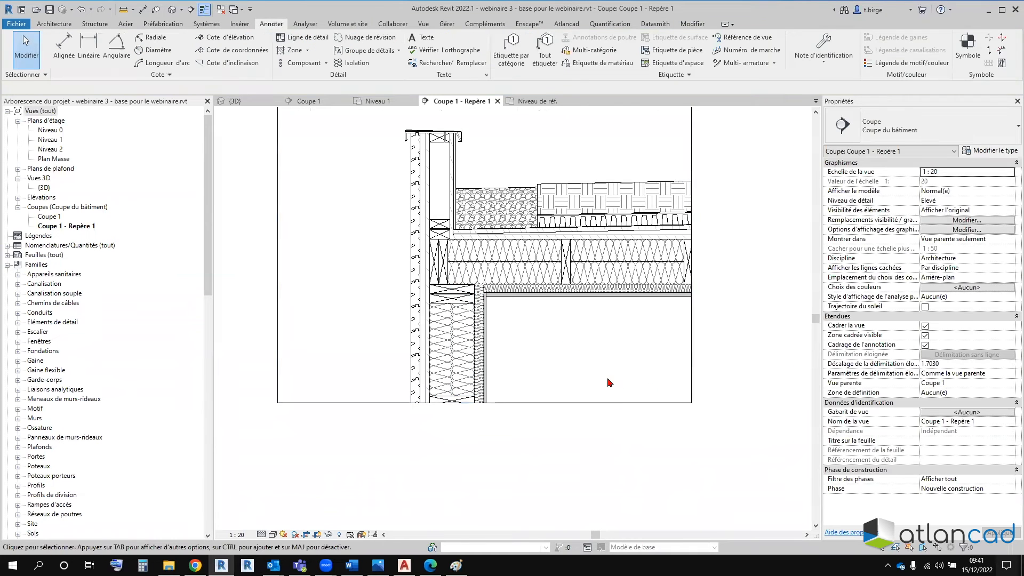
# Step: Place one "Suspente et Fourrure pour faux plafond" detail component in the empty area below the ceiling
pyautogui.scroll(2, 576, 353)
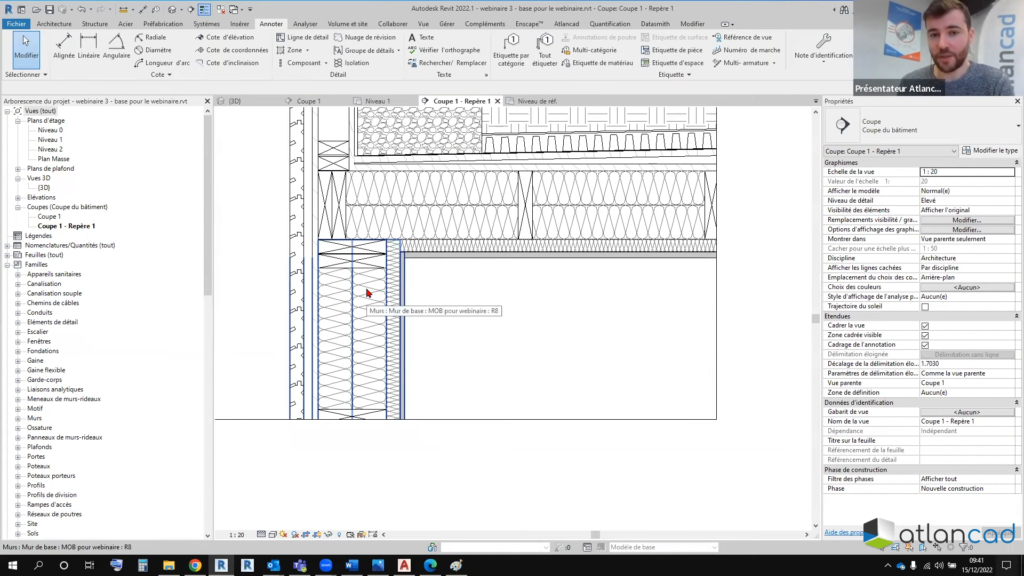
pyautogui.moveTo(406, 294); pyautogui.dragTo(384, 321, button='middle')
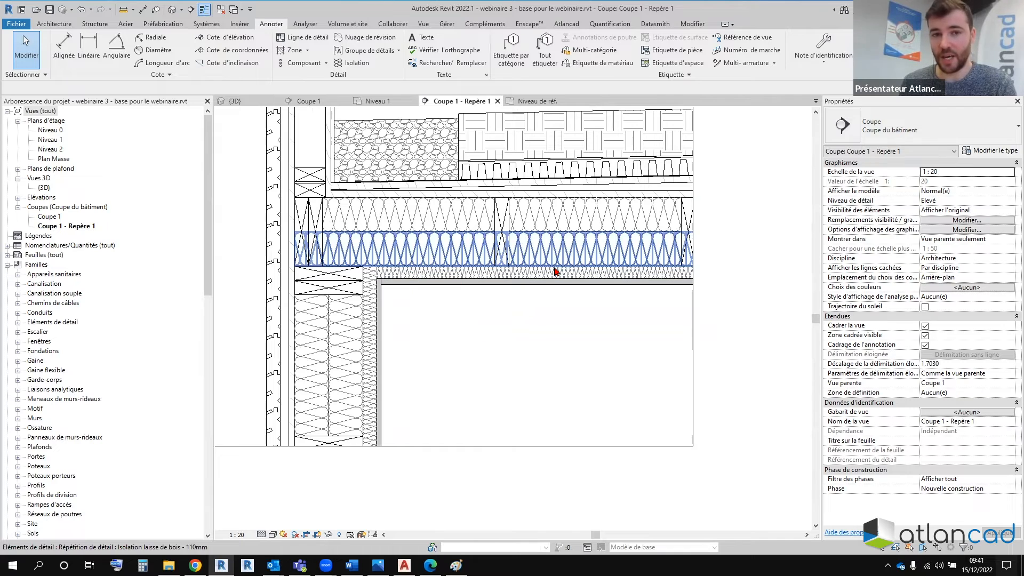
pyautogui.click(325, 63)
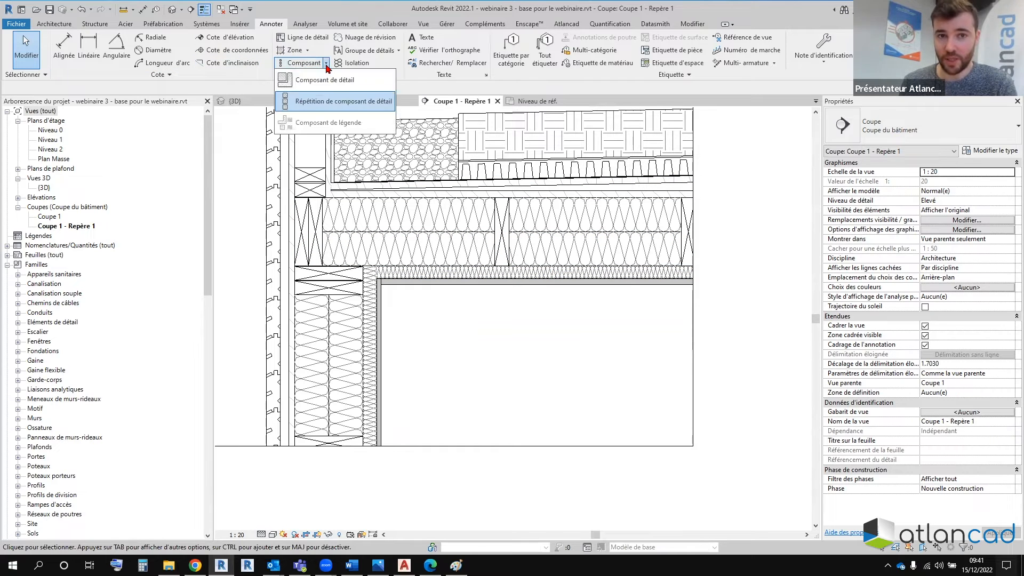
pyautogui.click(320, 77)
pyautogui.click(919, 142)
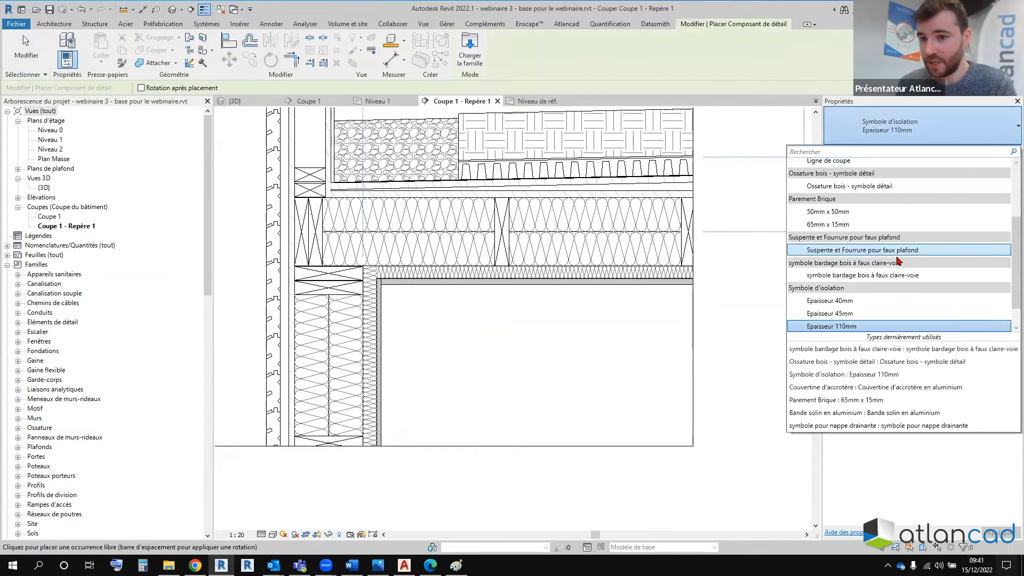
pyautogui.click(885, 252)
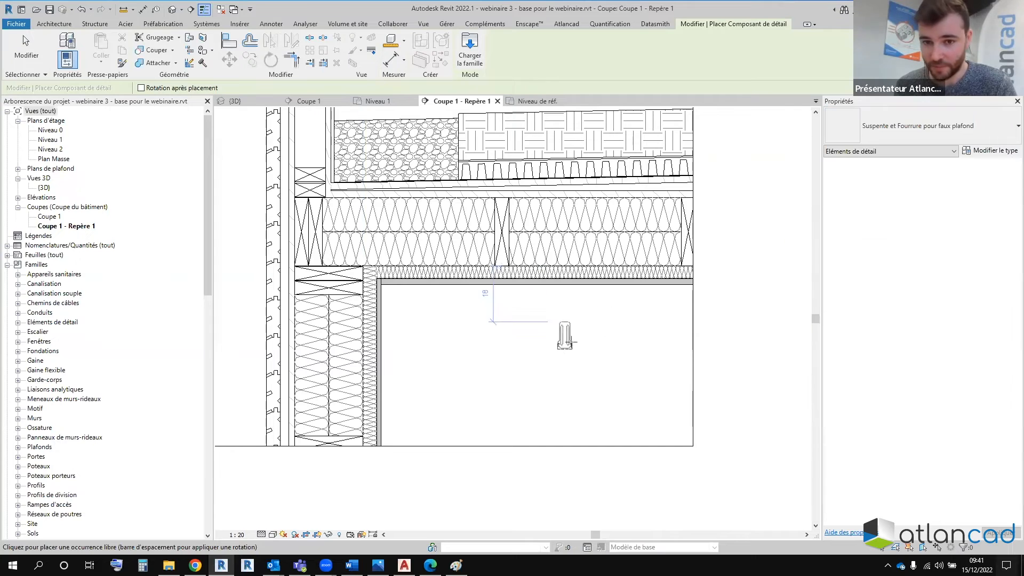
pyautogui.scroll(3, 578, 337)
pyautogui.scroll(4, 592, 341)
pyautogui.press('Escape')
pyautogui.press('Escape')
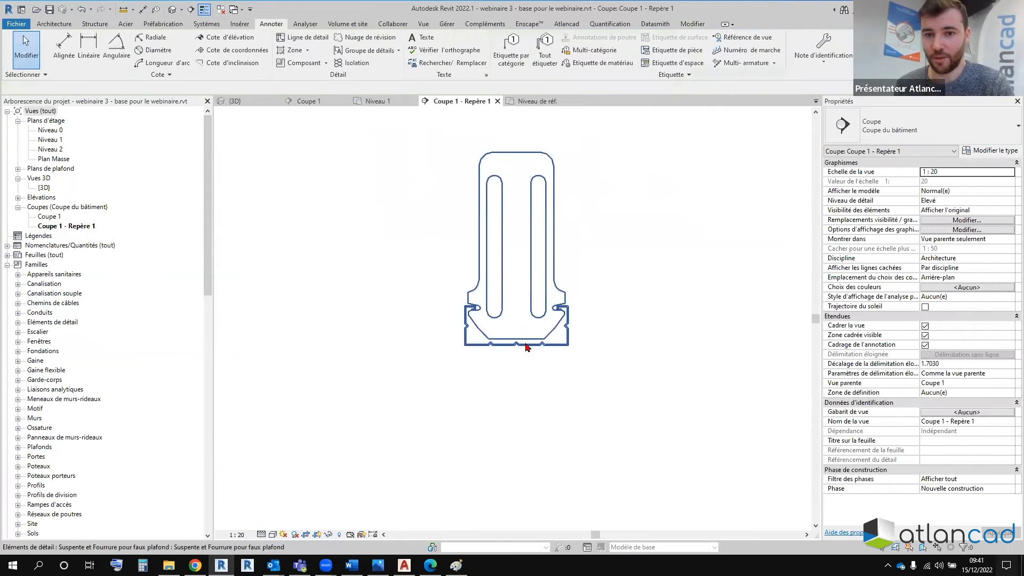
# Step: Delete the single ceiling hanger and furring detail component from below the ceiling
pyautogui.click(497, 340)
pyautogui.scroll(-3, 495, 347)
pyautogui.scroll(-2, 490, 329)
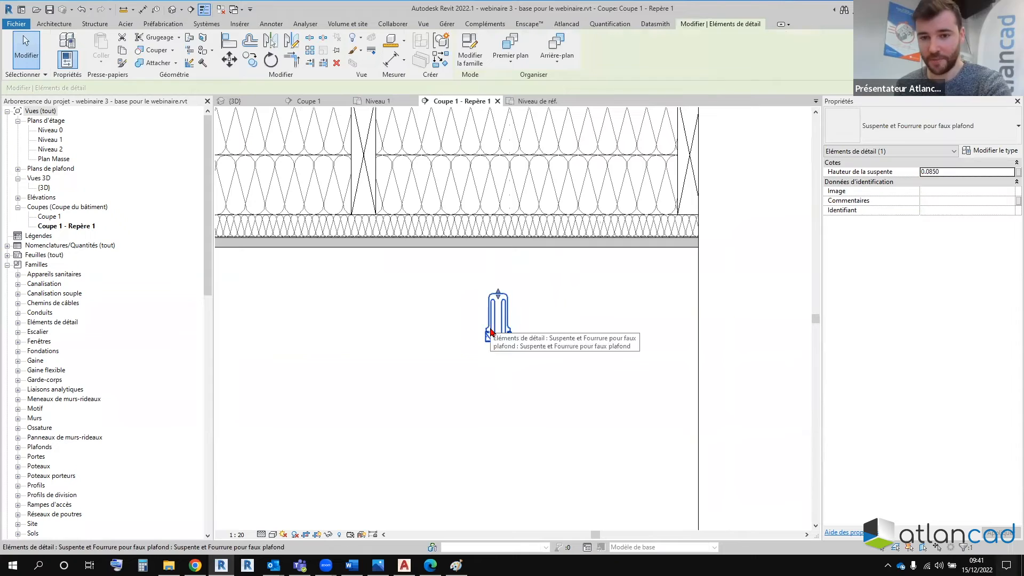
pyautogui.press('Delete')
# Step: Draw a "Suspentes et fourrures pour plafond" repeating detail along the top of the ceiling board, from near the wall to past the section crop
pyautogui.scroll(-2, 490, 331)
pyautogui.moveTo(256, 124); pyautogui.dragTo(300, 114, button='middle')
pyautogui.click(326, 64)
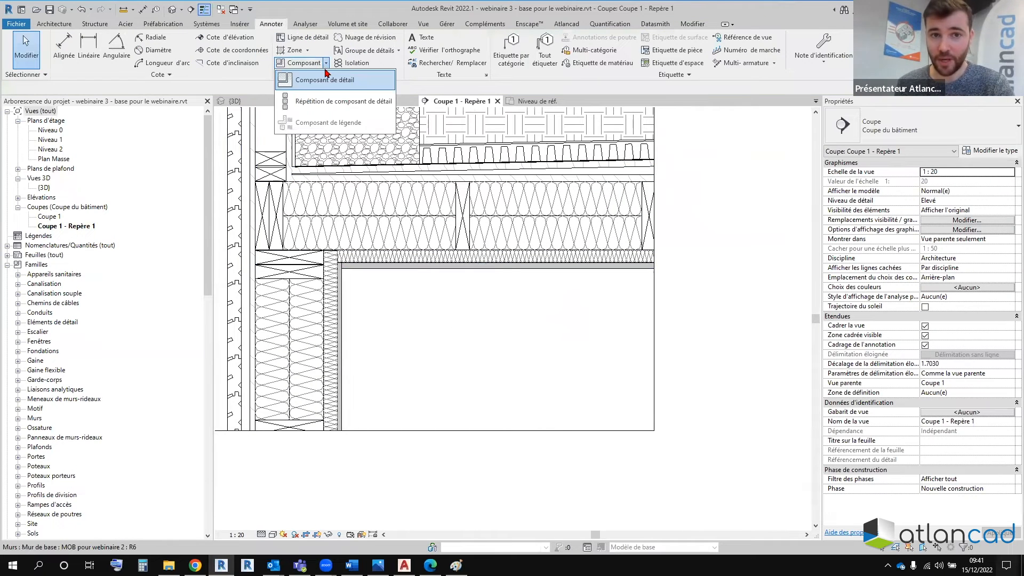
pyautogui.click(329, 100)
pyautogui.click(917, 126)
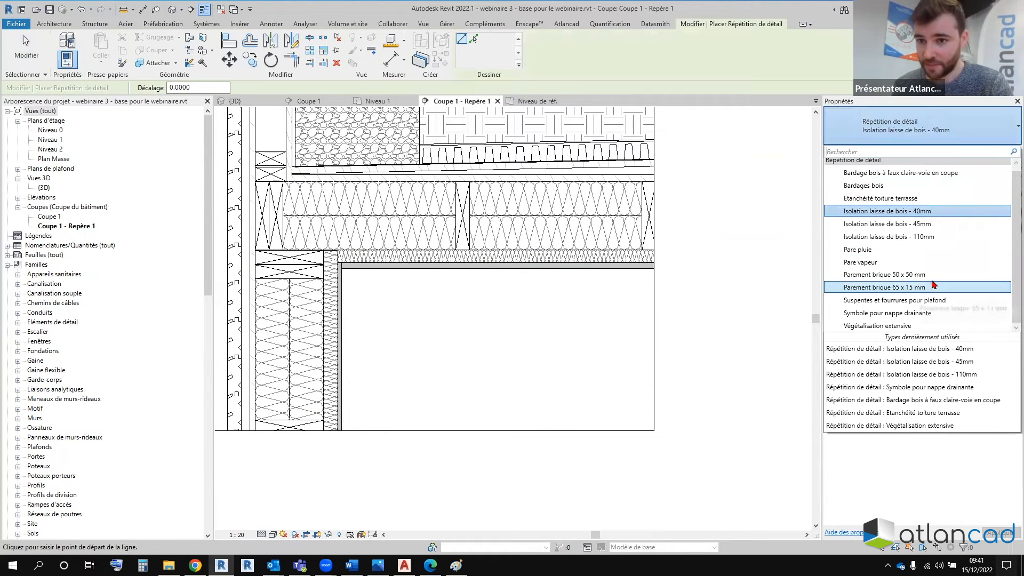
pyautogui.click(902, 300)
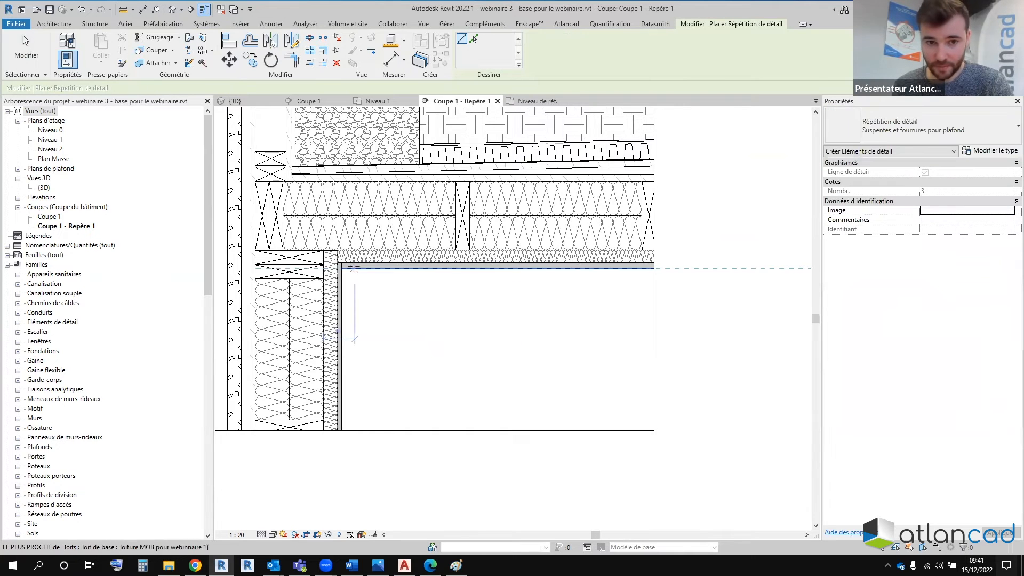
pyautogui.scroll(2, 354, 267)
pyautogui.click(354, 261)
pyautogui.moveTo(501, 270); pyautogui.dragTo(361, 275, button='middle')
pyautogui.scroll(-1, 362, 277)
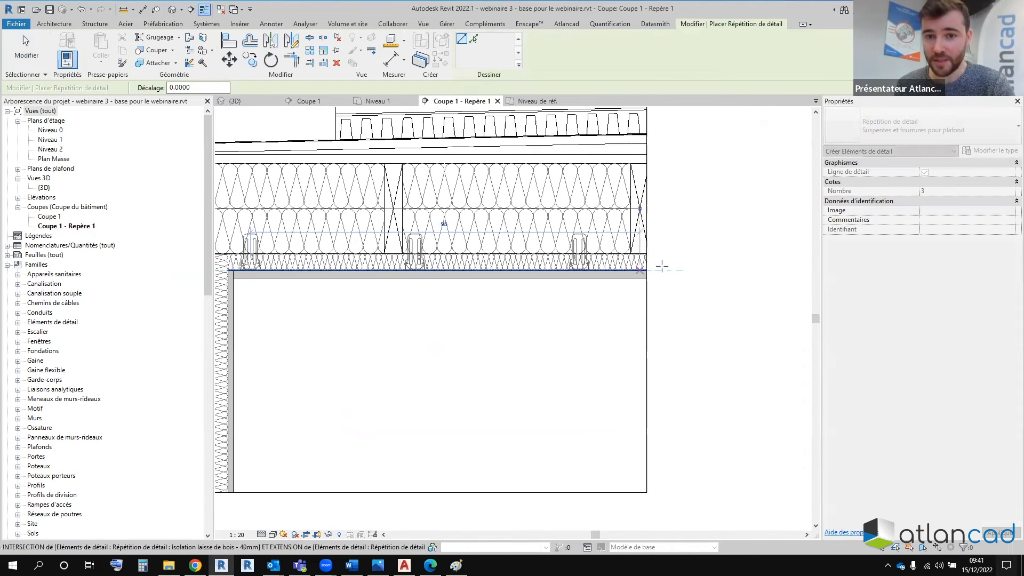
pyautogui.click(709, 270)
pyautogui.scroll(-1, 713, 270)
pyautogui.press('Escape')
pyautogui.press('Escape')
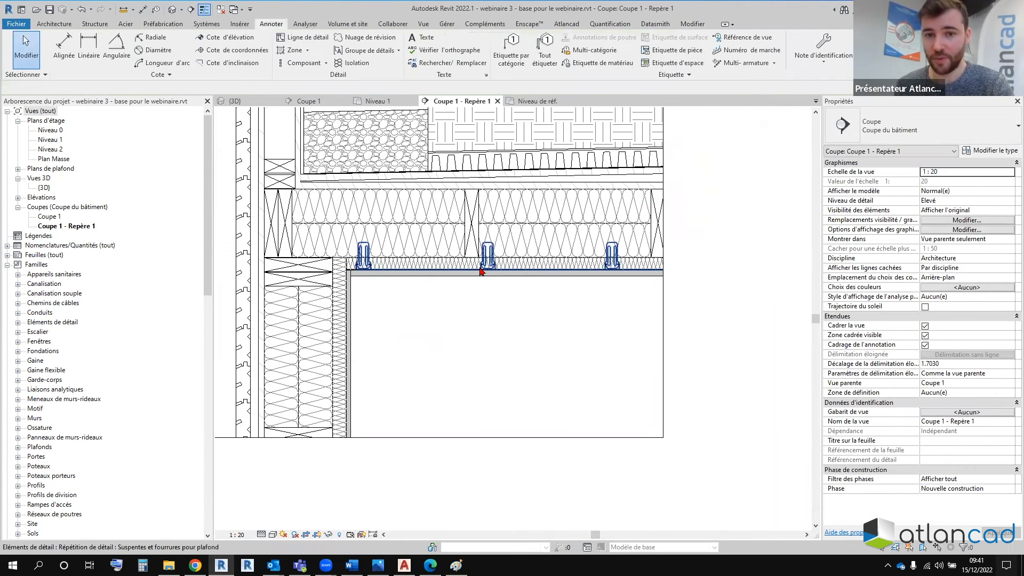
# Step: Review the type properties of the "Suspentes et fourrures pour plafond" repeating detail above the ceiling board
pyautogui.click(482, 272)
pyautogui.click(990, 151)
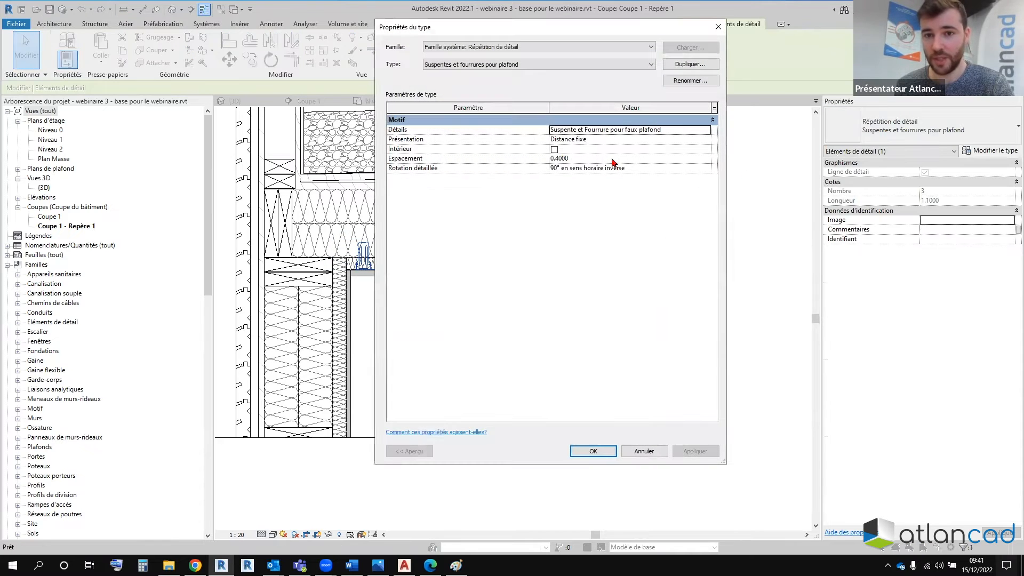
pyautogui.press('Escape')
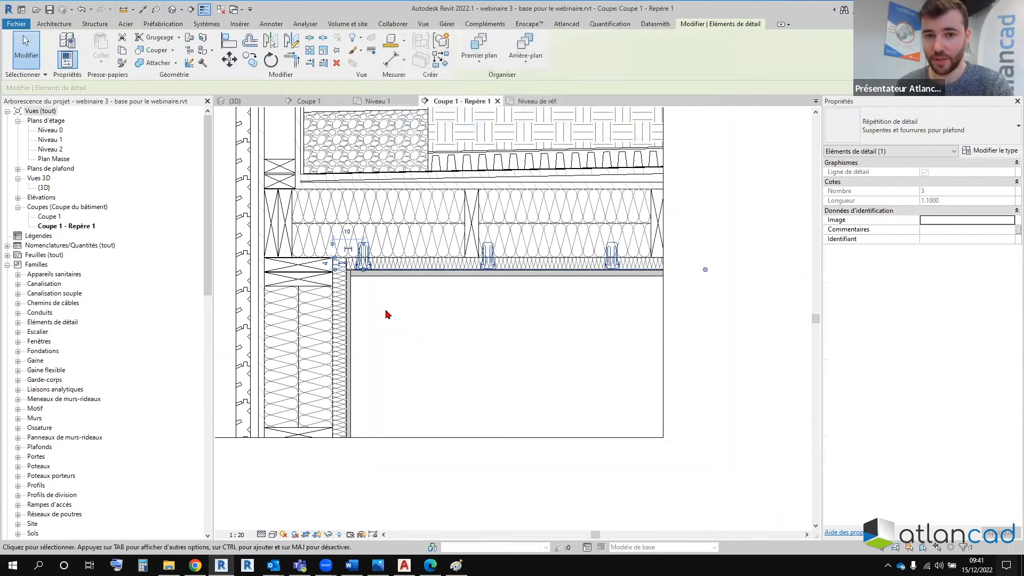
pyautogui.press('Escape')
pyautogui.moveTo(390, 330); pyautogui.dragTo(414, 329, button='middle')
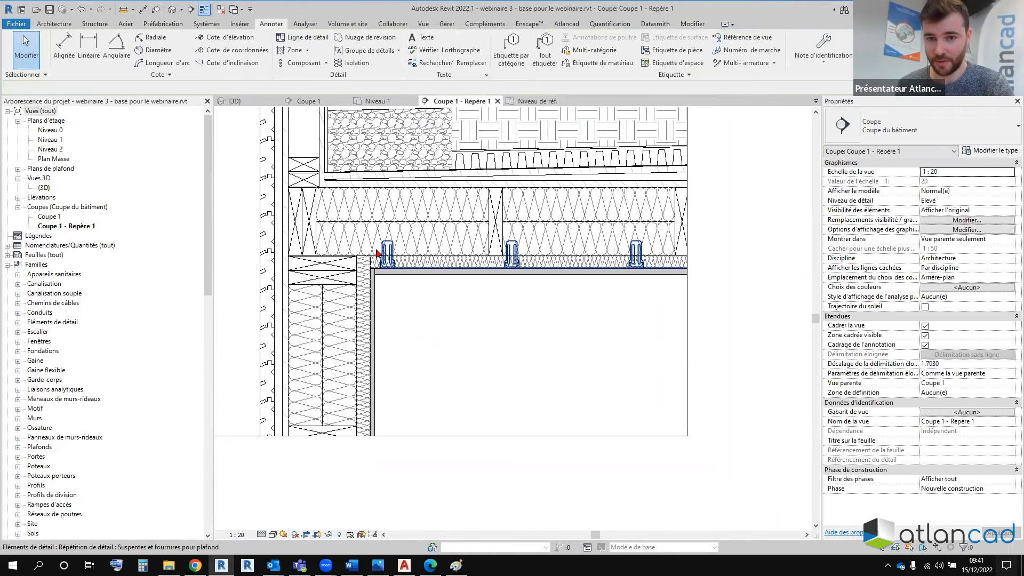
# Step: Shift the start of the ceiling hanger repeating detail along the ceiling board, away from the wall and back beside it
pyautogui.click(397, 274)
pyautogui.moveTo(397, 273); pyautogui.dragTo(499, 274)
pyautogui.moveTo(428, 270); pyautogui.dragTo(377, 271)
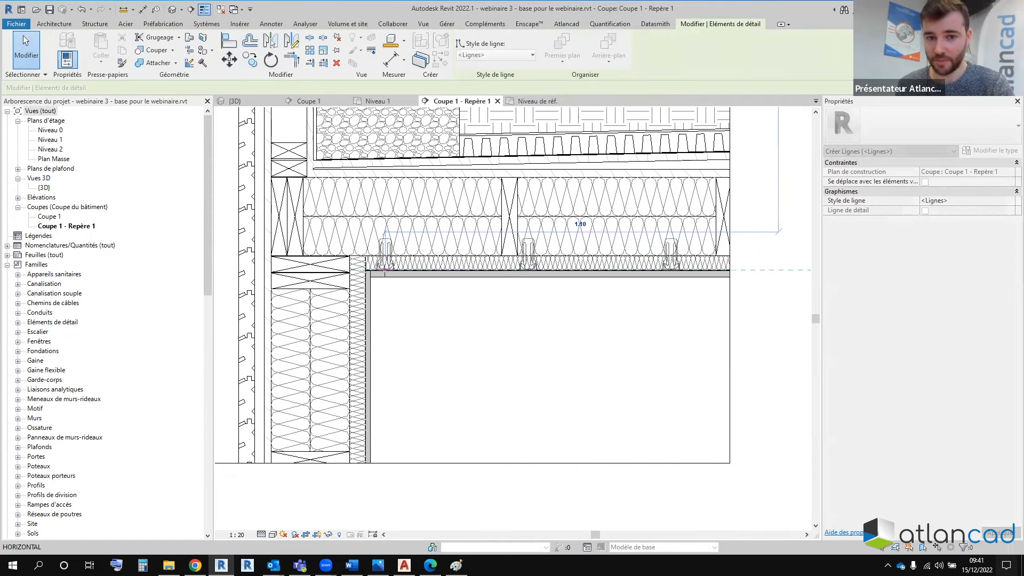
pyautogui.click(482, 343)
# Step: Examine the whole wall and green roof section, then switch to AutoCAD to view the plant drawing Plantes.dwg
pyautogui.scroll(-2, 482, 343)
pyautogui.moveTo(482, 343); pyautogui.dragTo(503, 375, button='middle')
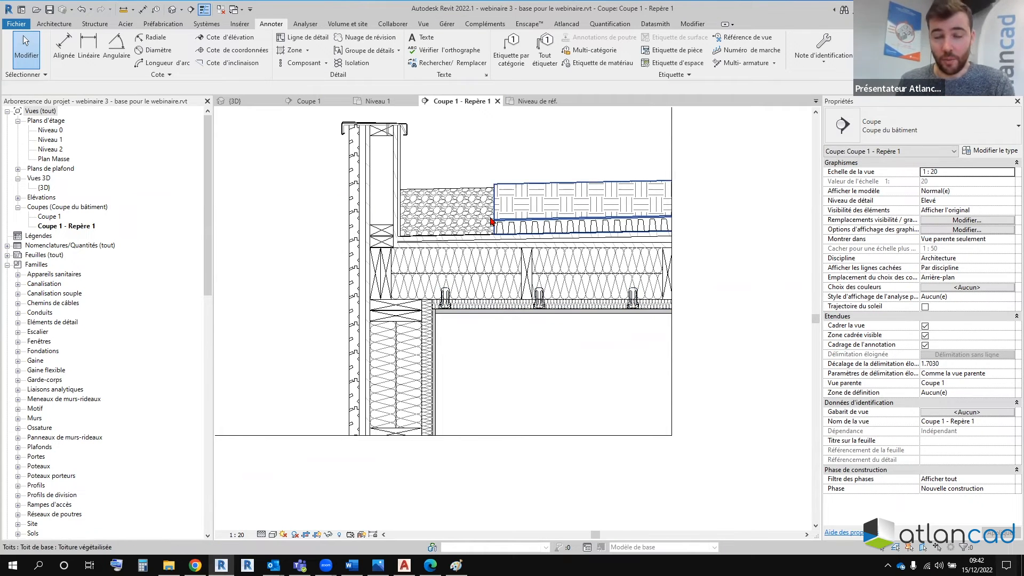
pyautogui.scroll(-1, 502, 313)
pyautogui.moveTo(502, 313)
pyautogui.mouseDown(button='middle')
pyautogui.moveTo(506, 304)
pyautogui.moveTo(504, 320)
pyautogui.mouseUp(button='middle')
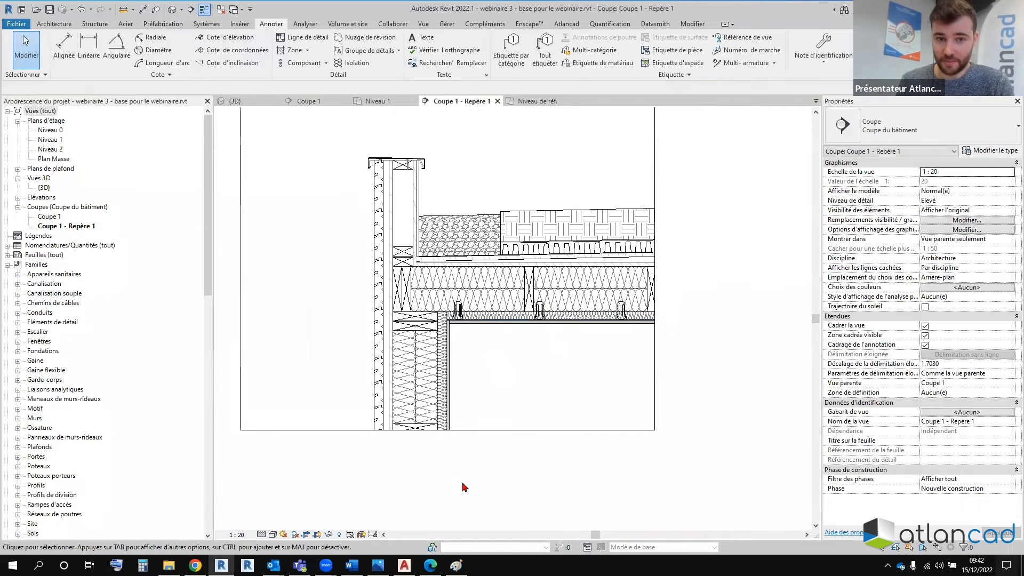
pyautogui.scroll(1, 453, 260)
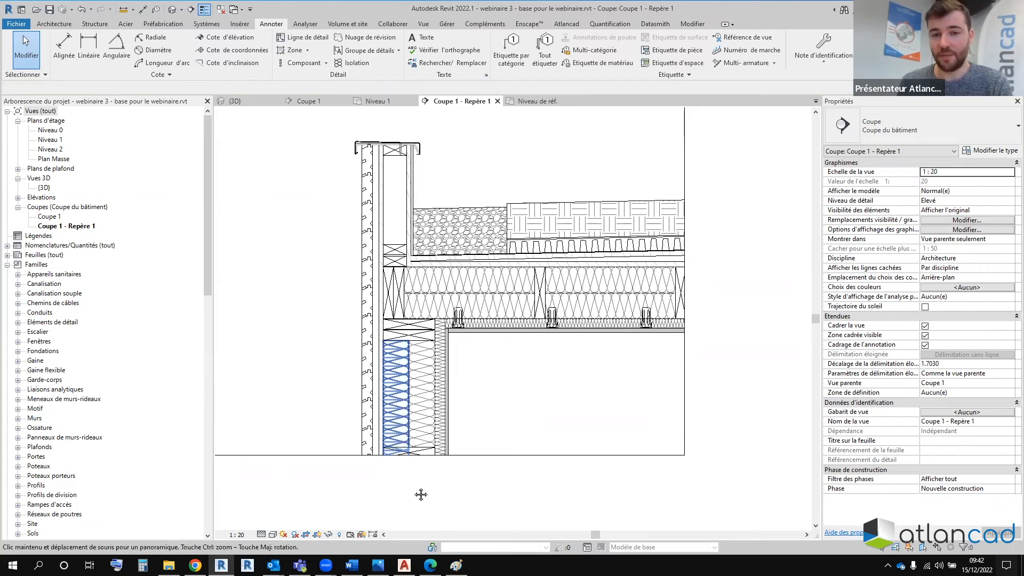
pyautogui.moveTo(422, 495); pyautogui.dragTo(442, 513, button='middle')
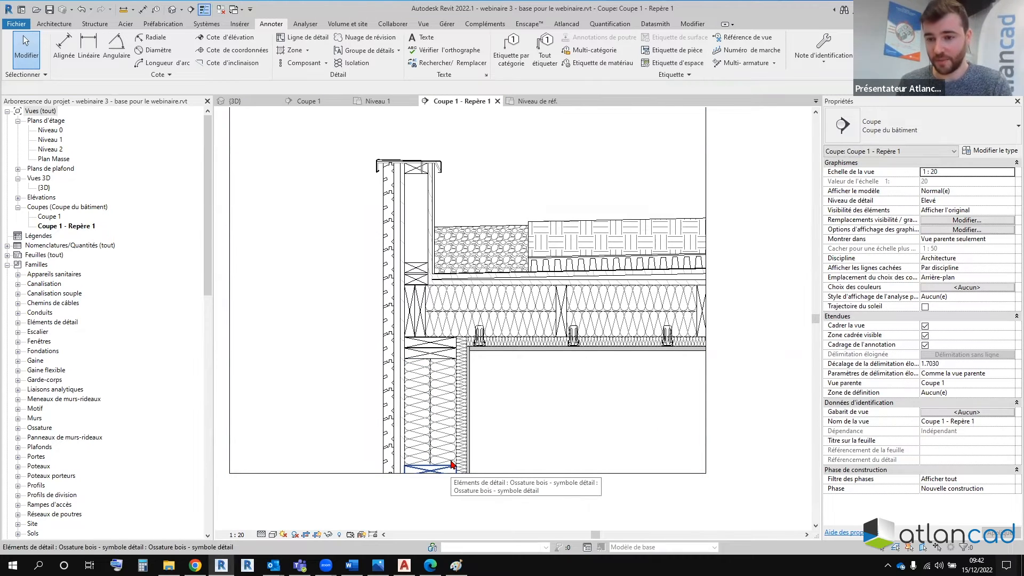
pyautogui.moveTo(480, 359); pyautogui.dragTo(487, 334, button='middle')
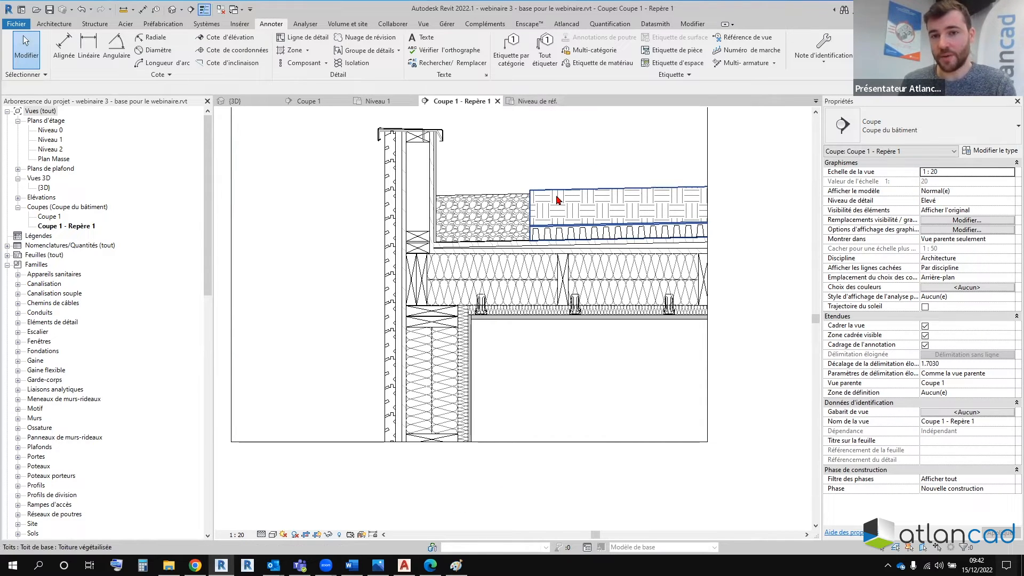
pyautogui.moveTo(605, 175); pyautogui.dragTo(562, 222, button='middle')
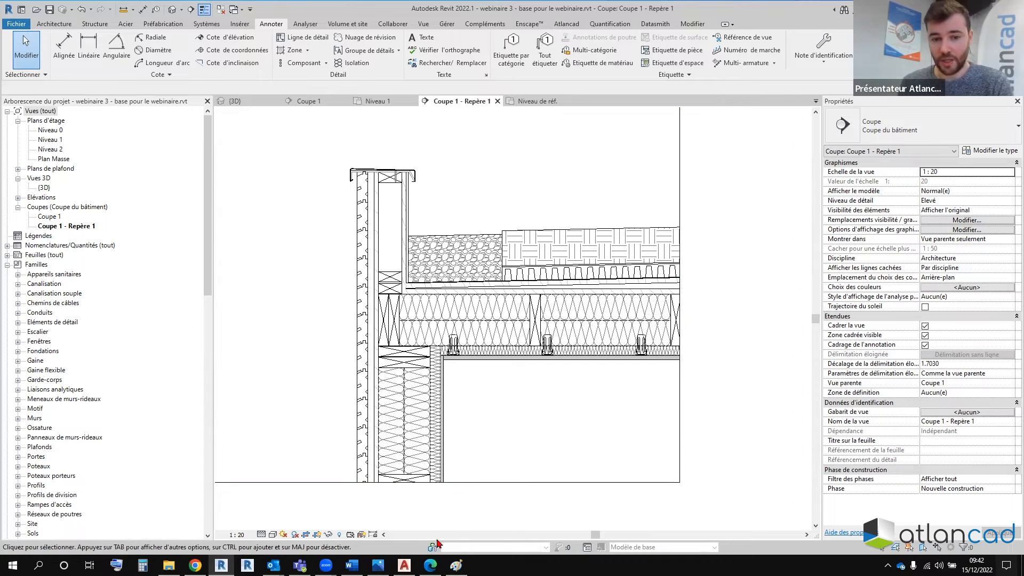
pyautogui.click(404, 565)
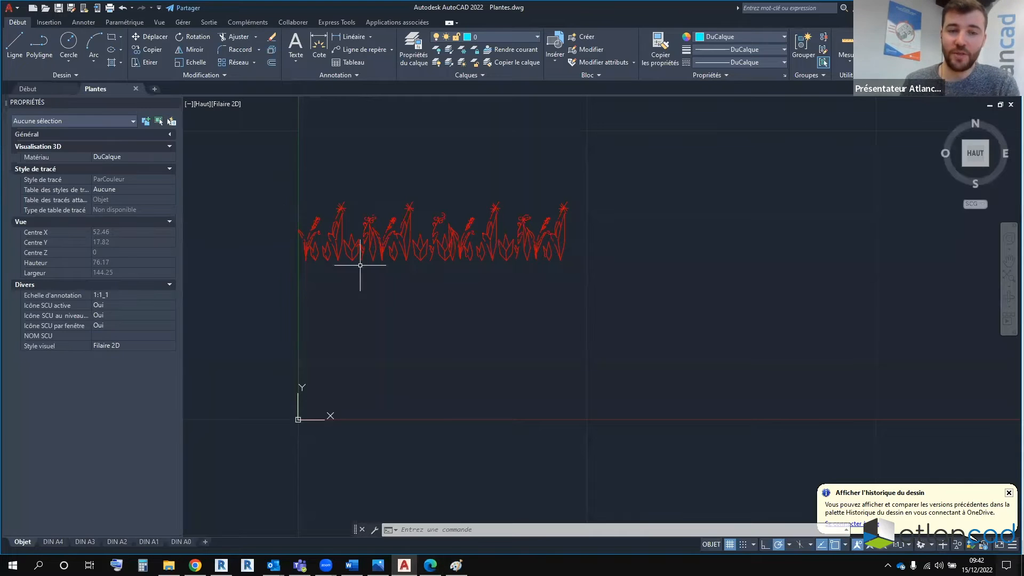
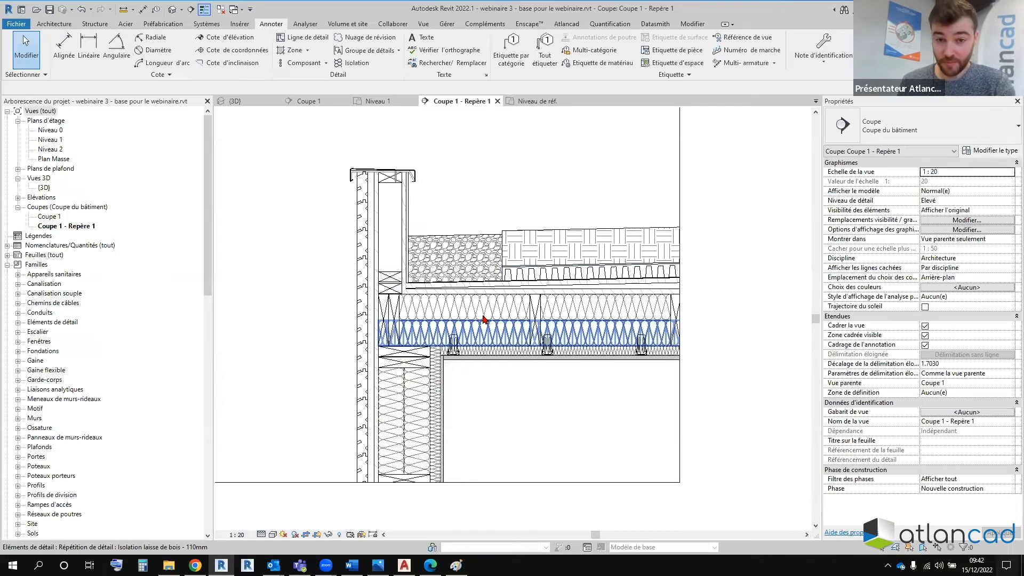
# Step: Close the open "symbole bardage bois à faux claire-voie" family and return to the Coupe 1 - Repère 1 section
pyautogui.click(522, 102)
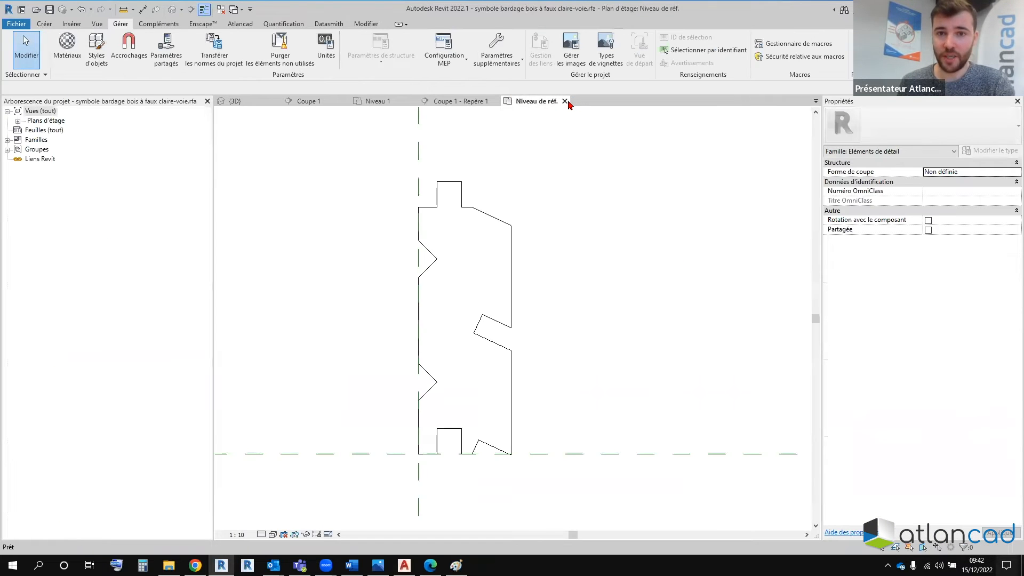
pyautogui.click(563, 101)
pyautogui.click(17, 25)
pyautogui.click(700, 220)
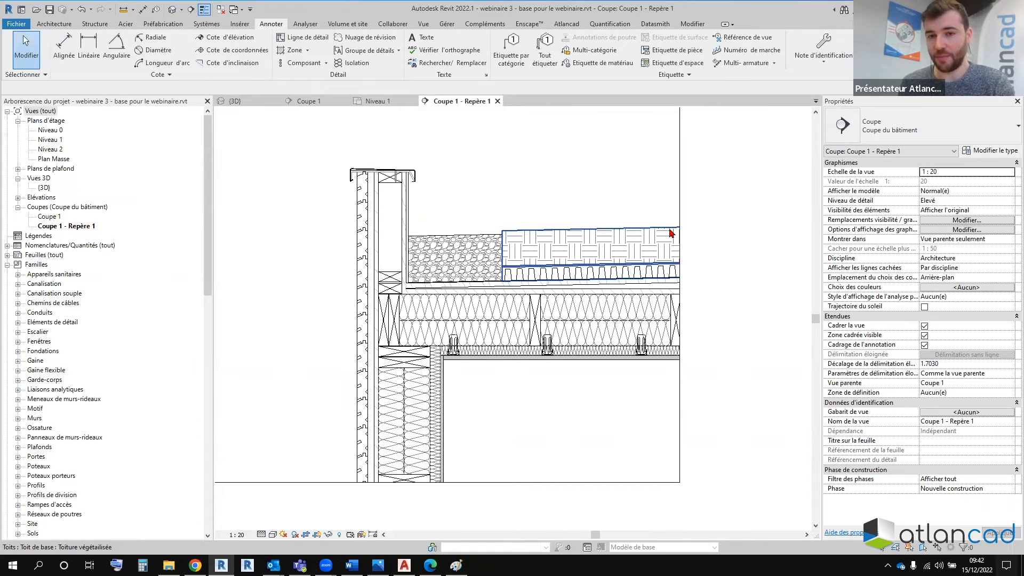
# Step: Create a new family from the "Eléments de détail métrique.rft" template
pyautogui.click(17, 24)
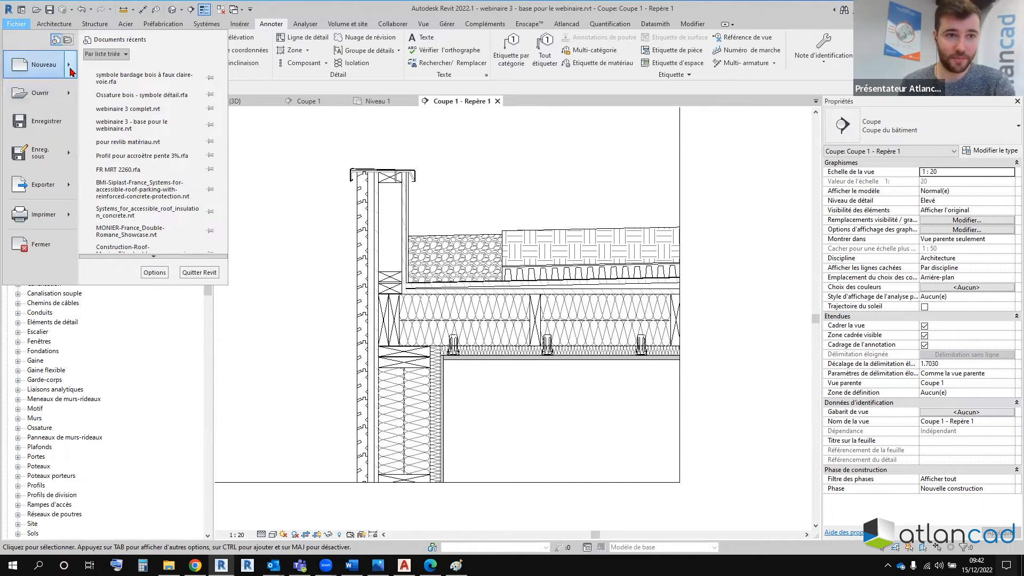
pyautogui.moveTo(71, 72)
pyautogui.click(132, 106)
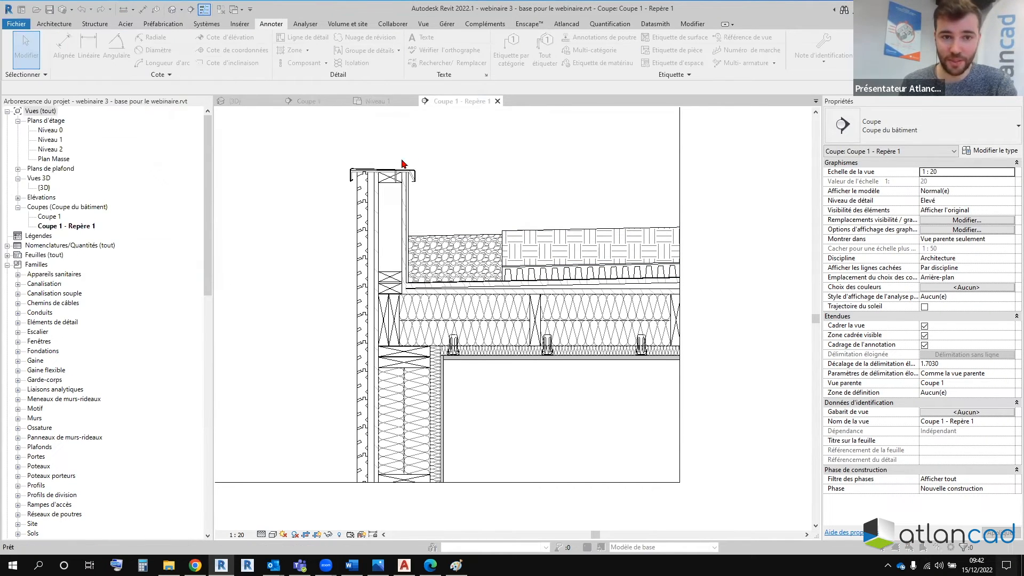
pyautogui.click(219, 223)
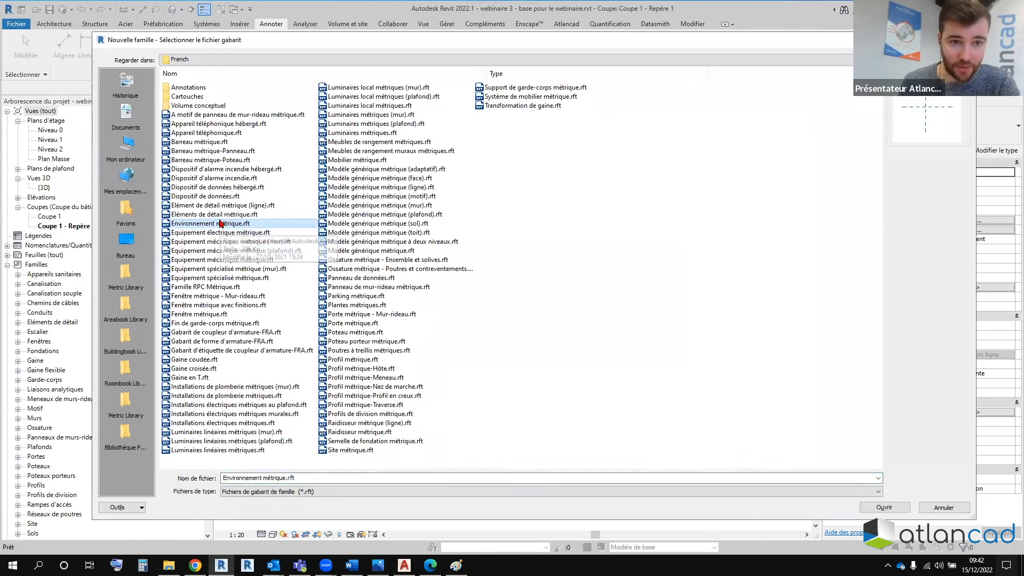
pyautogui.click(219, 214)
pyautogui.press('Return')
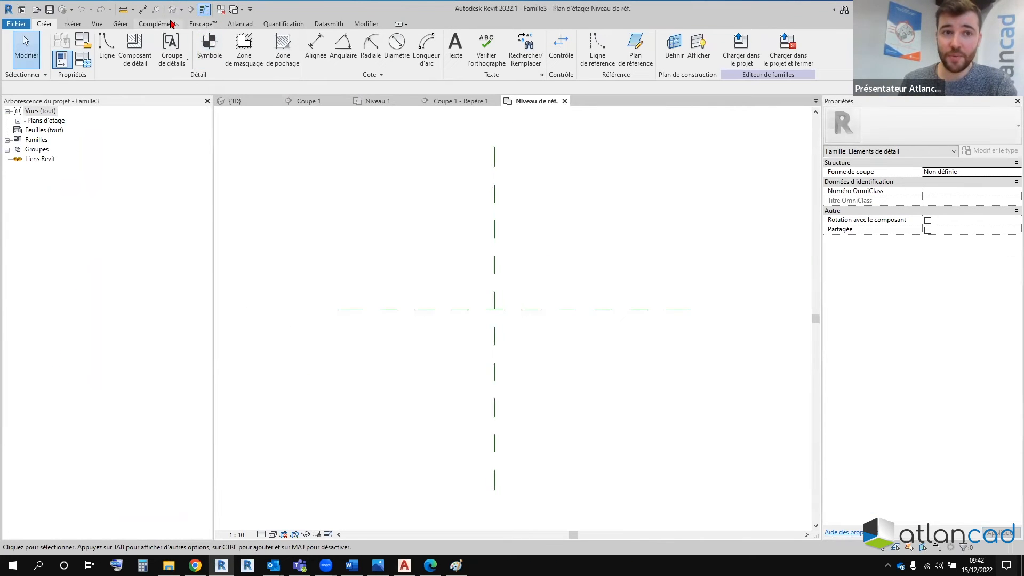
# Step: Import the Plantes.dwg CAD drawing into the new detail family's reference level view
pyautogui.click(73, 24)
pyautogui.click(354, 44)
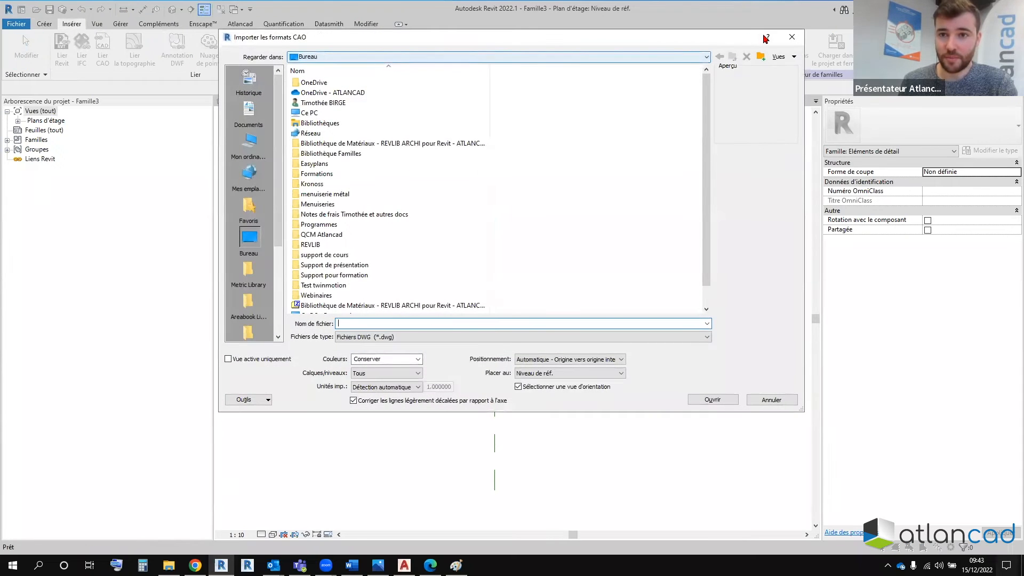
pyautogui.click(792, 37)
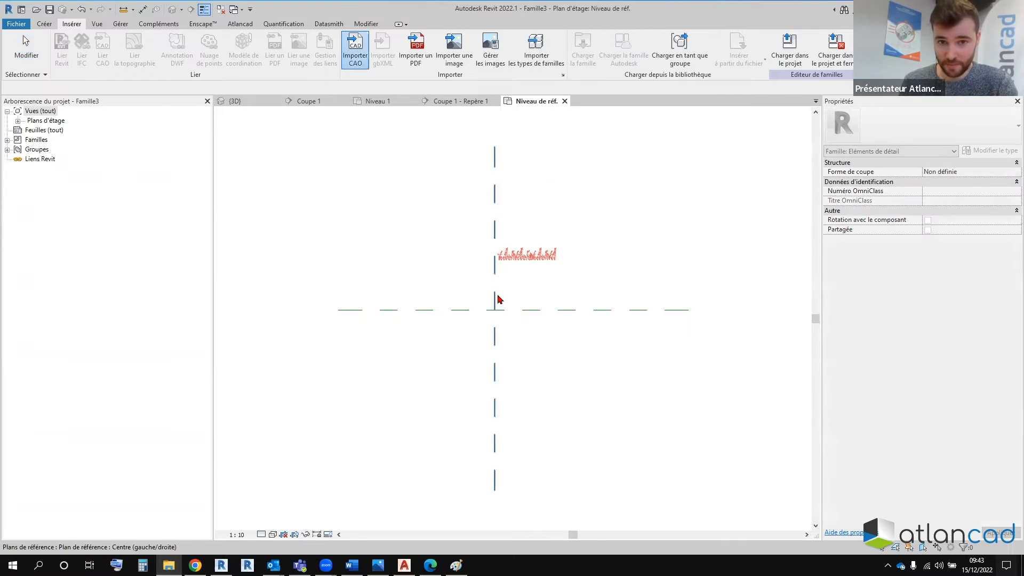
pyautogui.scroll(3, 570, 279)
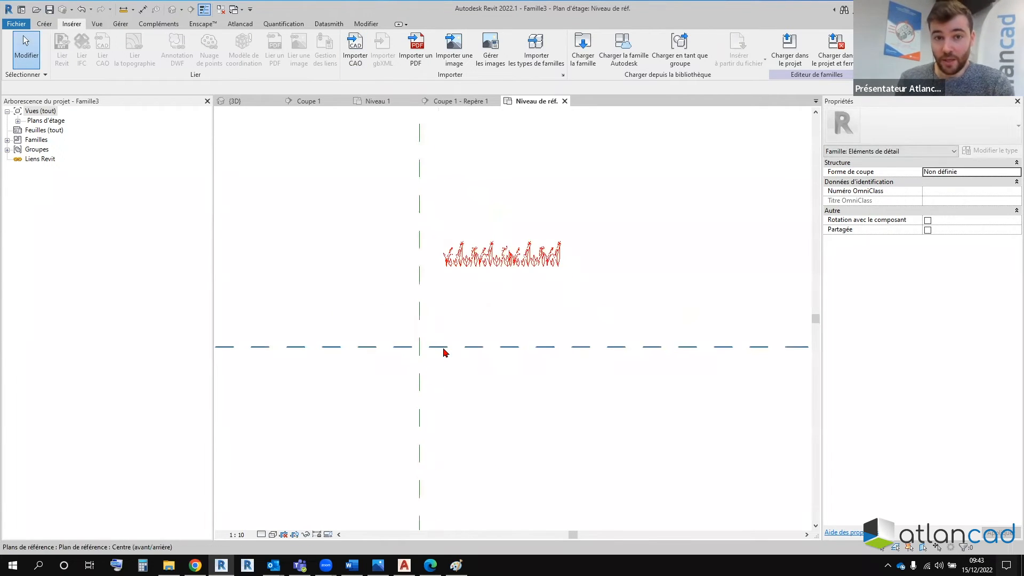
pyautogui.click(480, 258)
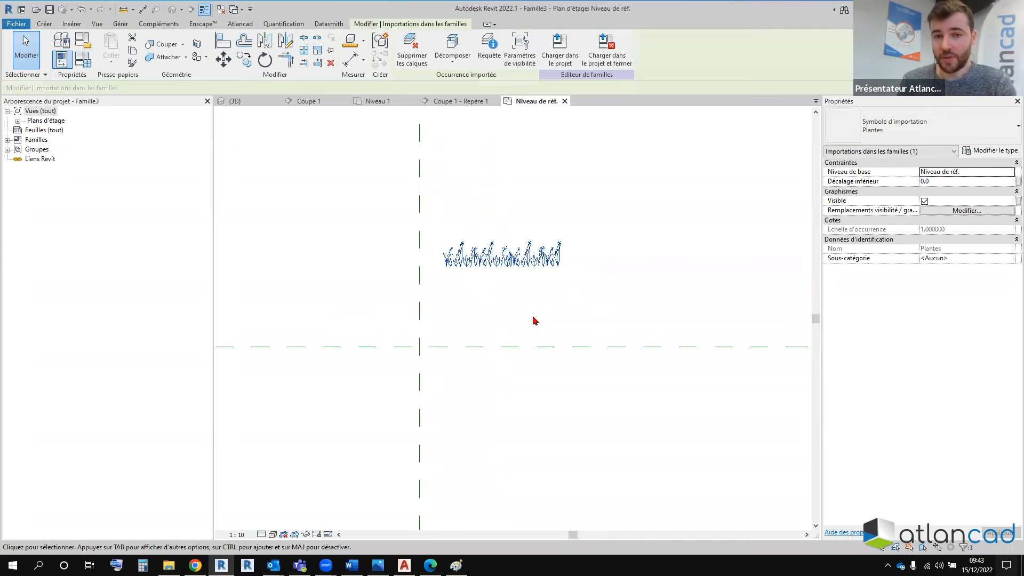
pyautogui.scroll(5, 520, 290)
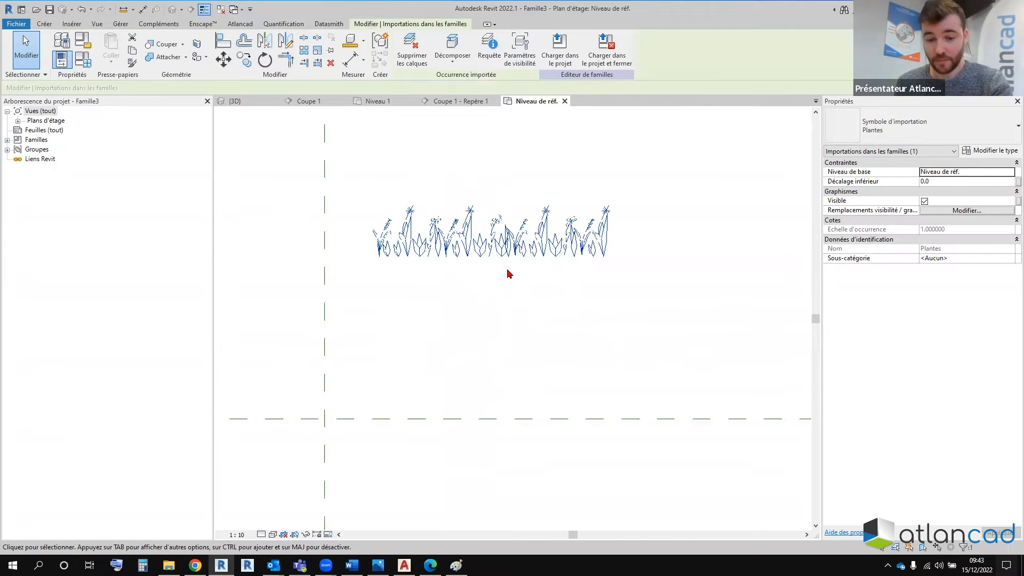
pyautogui.press('l')
pyautogui.press('i')
pyautogui.click(462, 260)
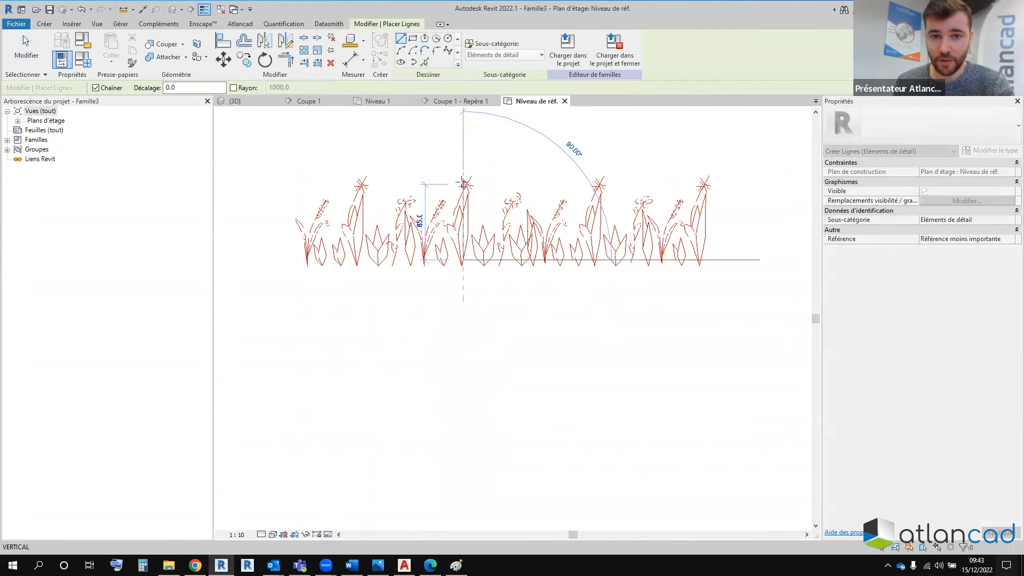
pyautogui.press('Escape')
pyautogui.press('Escape')
pyautogui.scroll(-5, 463, 184)
# Step: Inspect the imported plants symbol as a single object and examine its source linework in AutoCAD
pyautogui.click(526, 178)
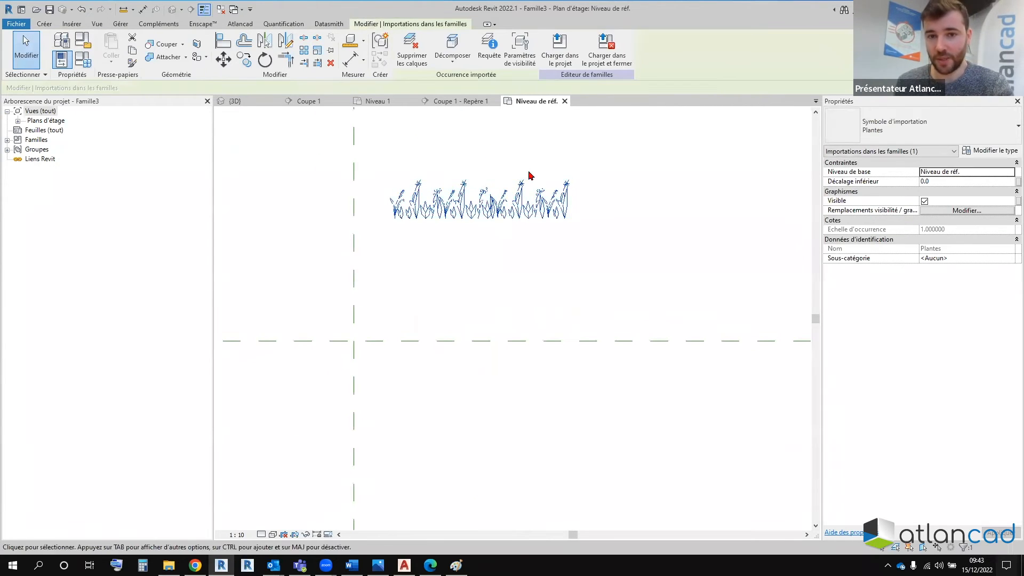
pyautogui.moveTo(495, 209); pyautogui.dragTo(512, 236, button='middle')
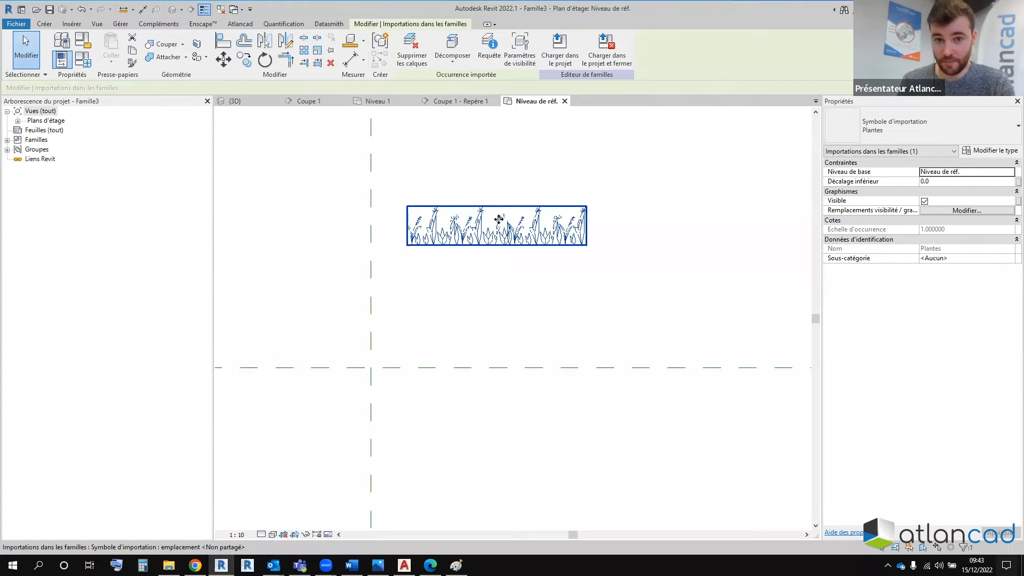
pyautogui.click(473, 182)
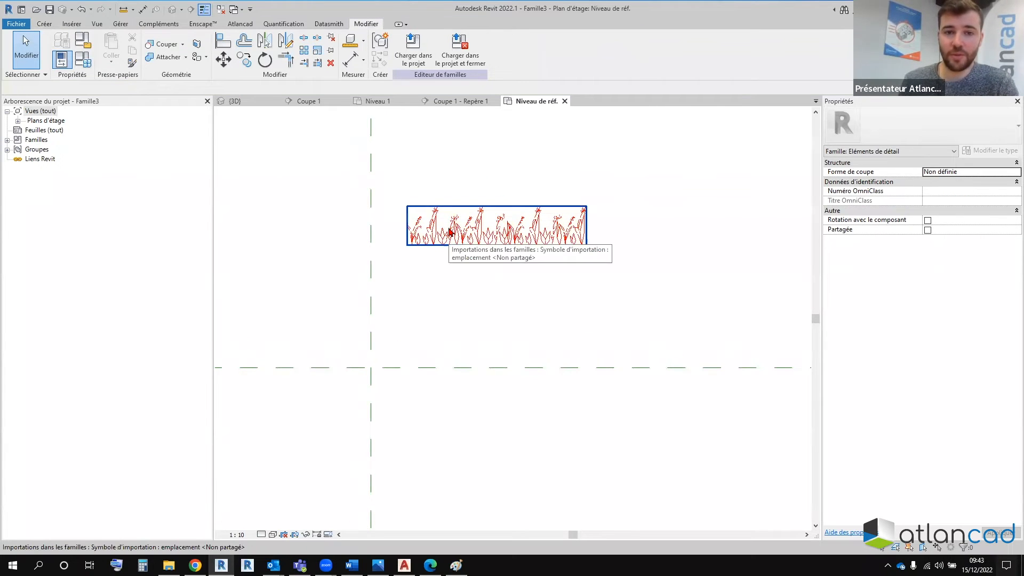
pyautogui.click(404, 565)
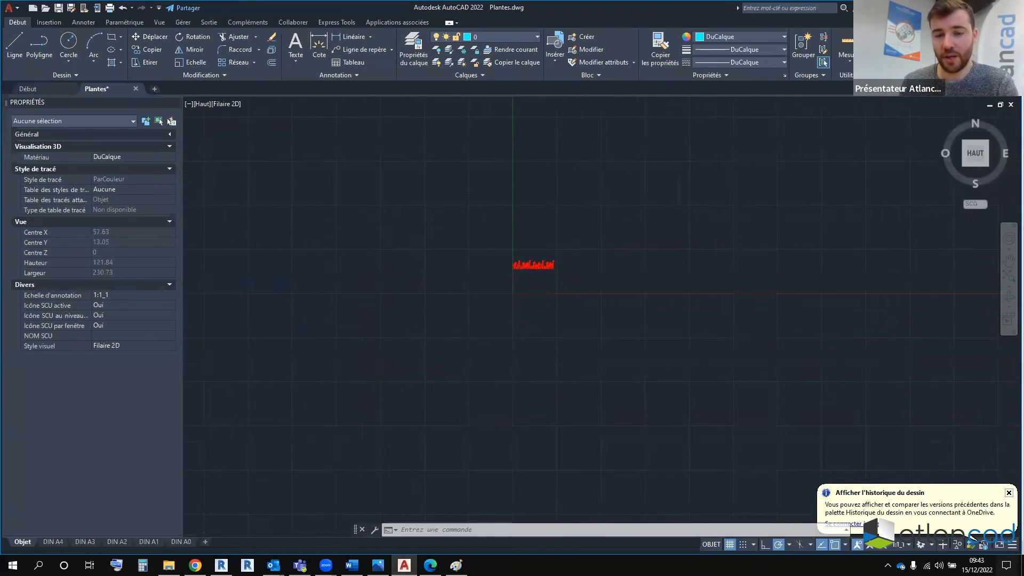
pyautogui.scroll(-10, 554, 264)
pyautogui.scroll(5, 472, 271)
pyautogui.scroll(7, 632, 230)
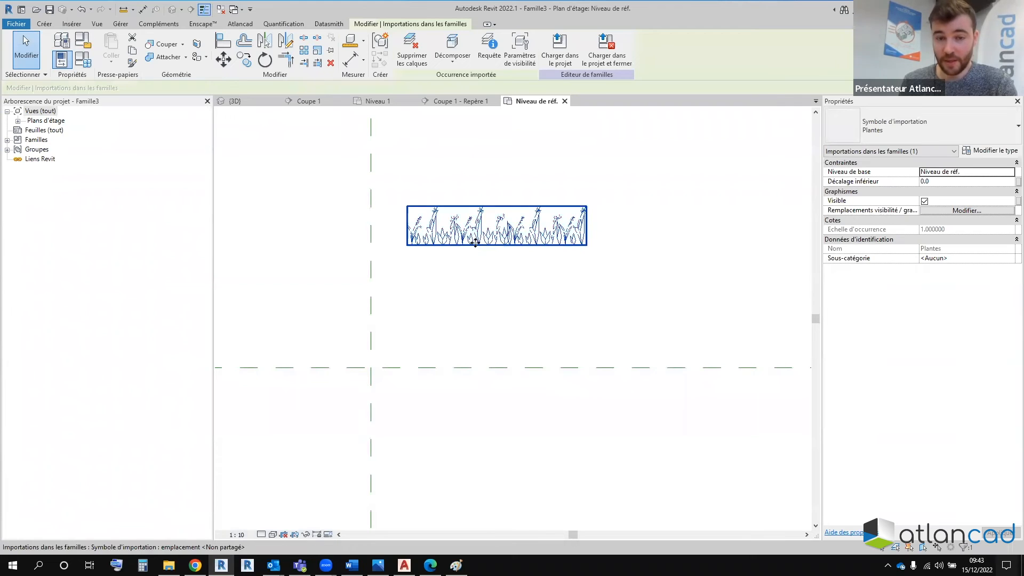
# Step: Move the imported plants to the intersection of the reference planes and fully explode the import into lines
pyautogui.moveTo(480, 227); pyautogui.dragTo(446, 352)
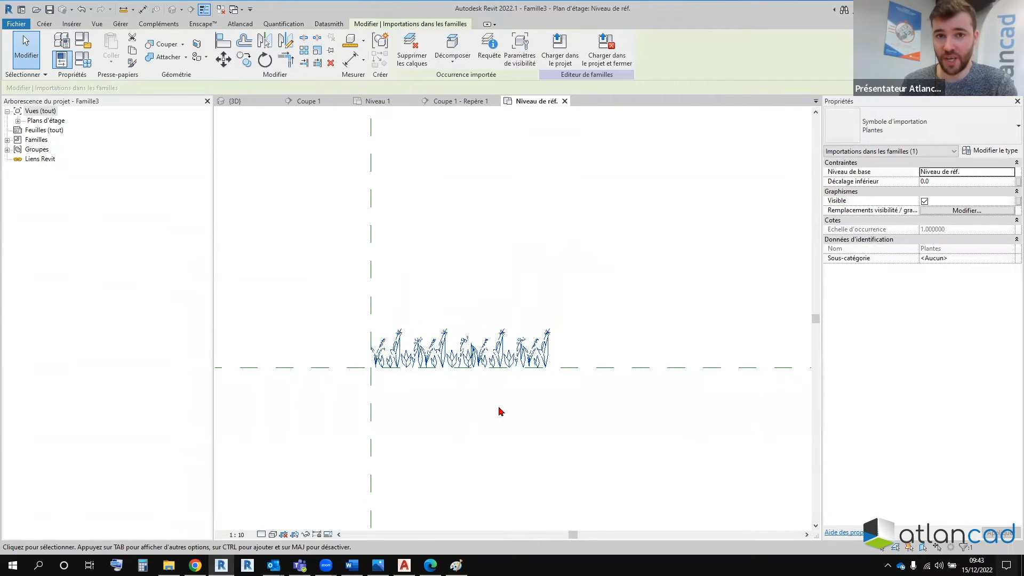
pyautogui.click(452, 53)
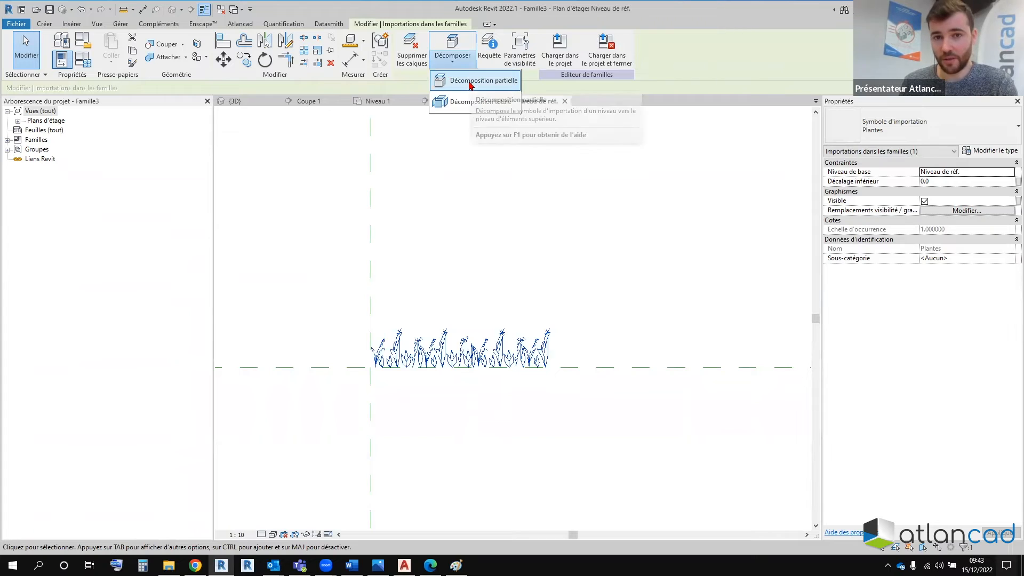
pyautogui.click(464, 101)
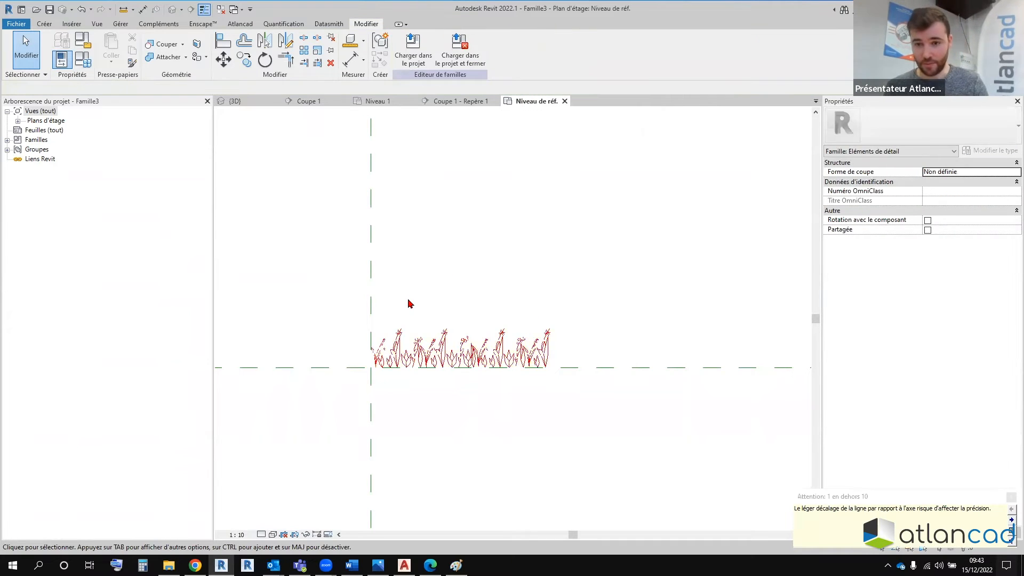
# Step: Check individual lines and arcs of the exploded plants to confirm they are separately selectable
pyautogui.scroll(2, 385, 333)
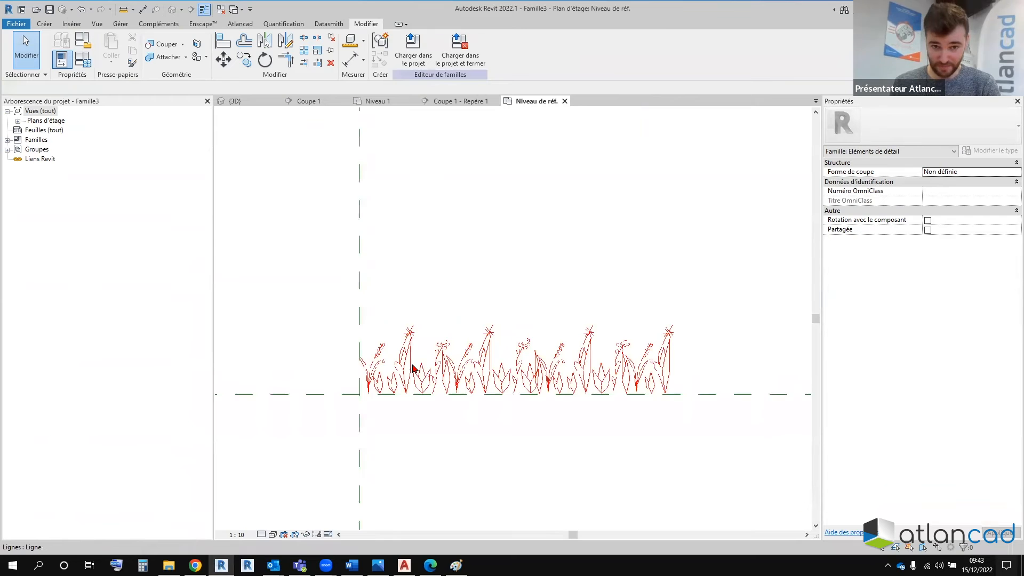
pyautogui.click(406, 392)
pyautogui.scroll(2, 406, 389)
pyautogui.scroll(2, 423, 372)
pyautogui.click(434, 375)
pyautogui.click(434, 354)
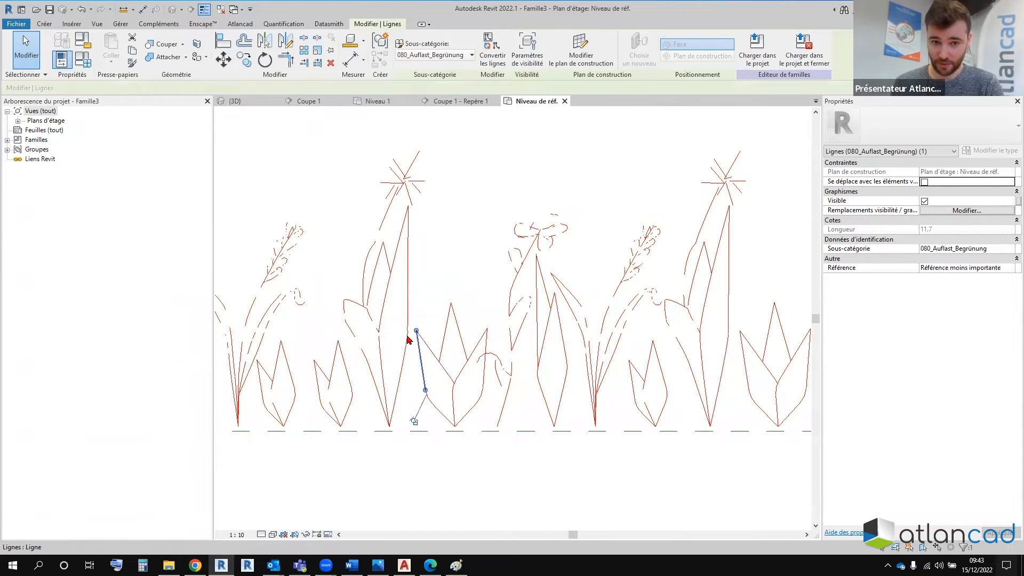
pyautogui.click(386, 346)
pyautogui.click(387, 345)
pyautogui.scroll(-5, 384, 331)
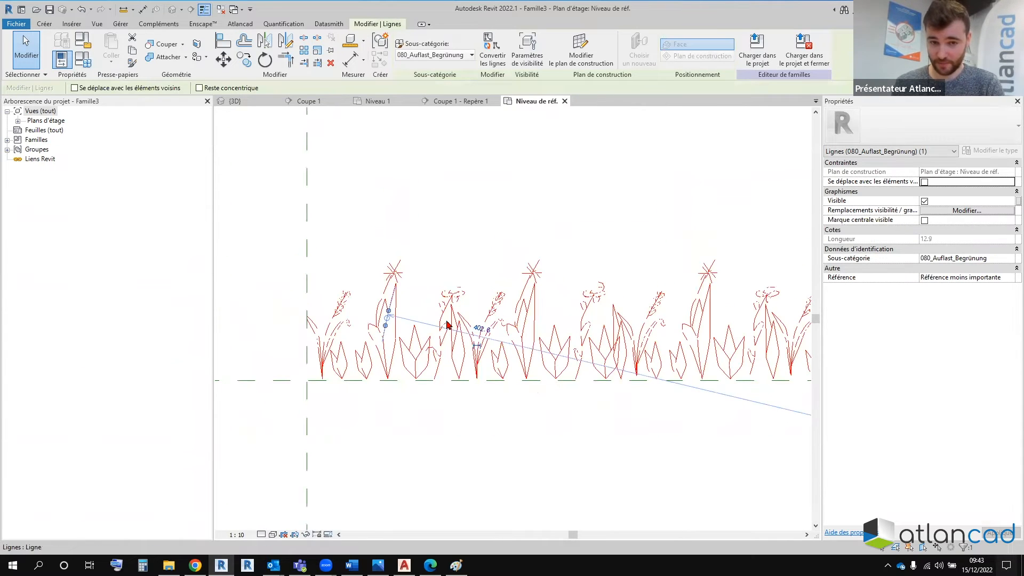
# Step: Select all the exploded plant lines and assign them to the Eléments de détail subcategory
pyautogui.scroll(2, 571, 298)
pyautogui.moveTo(269, 234)
pyautogui.mouseDown()
pyautogui.moveTo(283, 251)
pyautogui.moveTo(726, 434)
pyautogui.mouseUp()
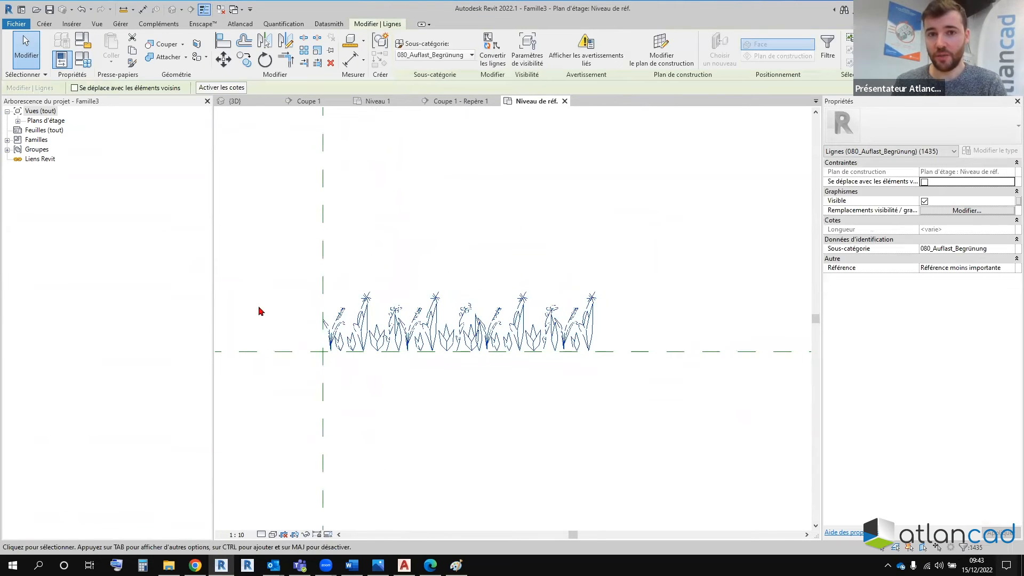
pyautogui.click(439, 57)
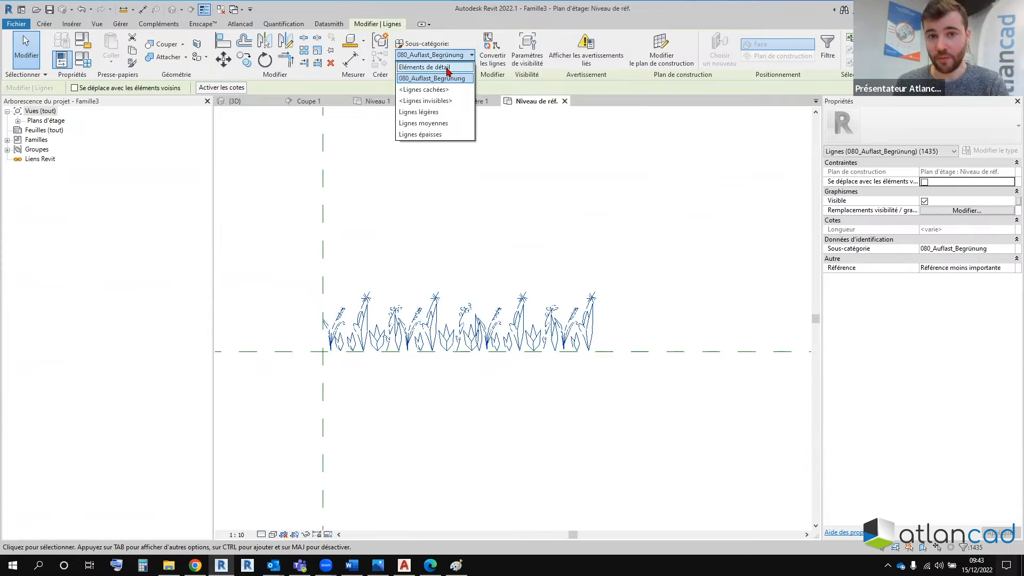
pyautogui.click(440, 68)
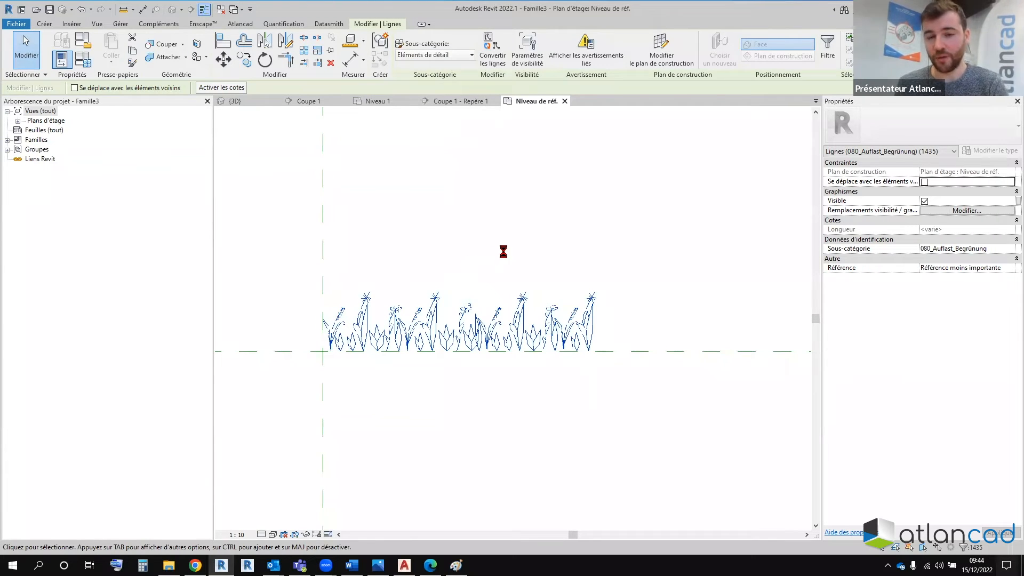
pyautogui.click(507, 272)
pyautogui.moveTo(450, 372); pyautogui.dragTo(460, 375, button='middle')
pyautogui.scroll(1, 460, 374)
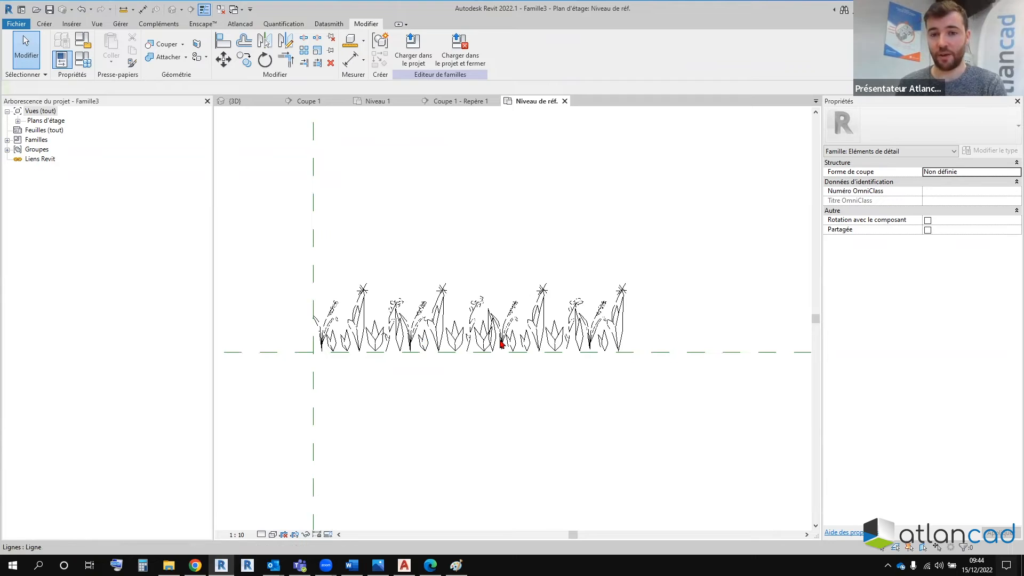
pyautogui.scroll(-3, 501, 342)
pyautogui.scroll(1, 501, 343)
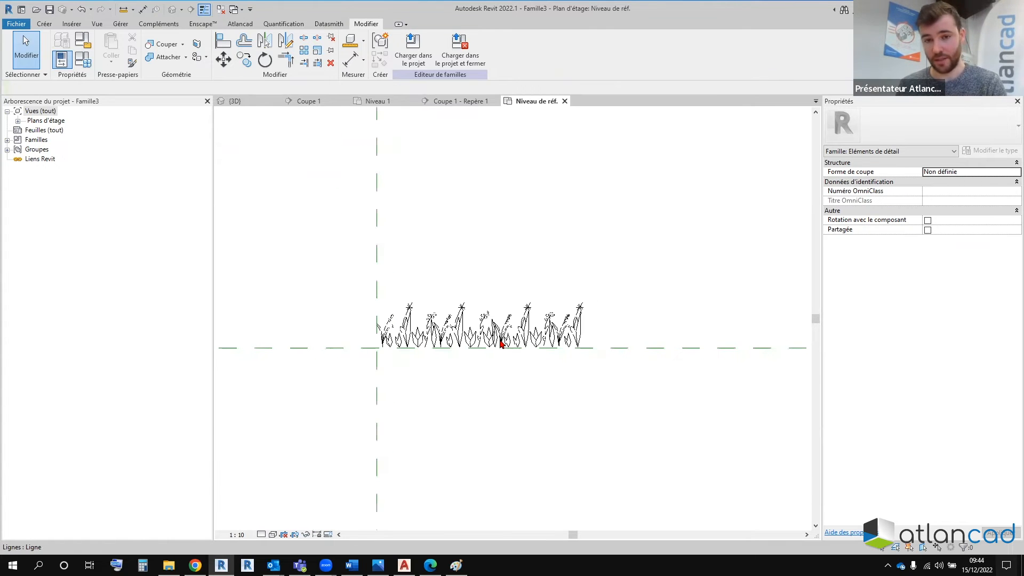
pyautogui.scroll(2, 467, 291)
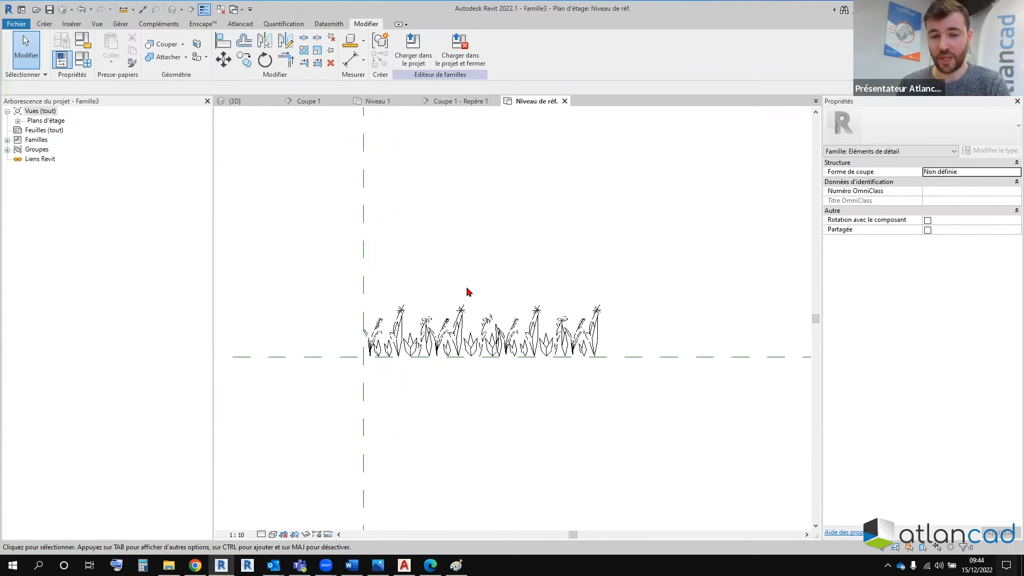
pyautogui.scroll(-1, 511, 376)
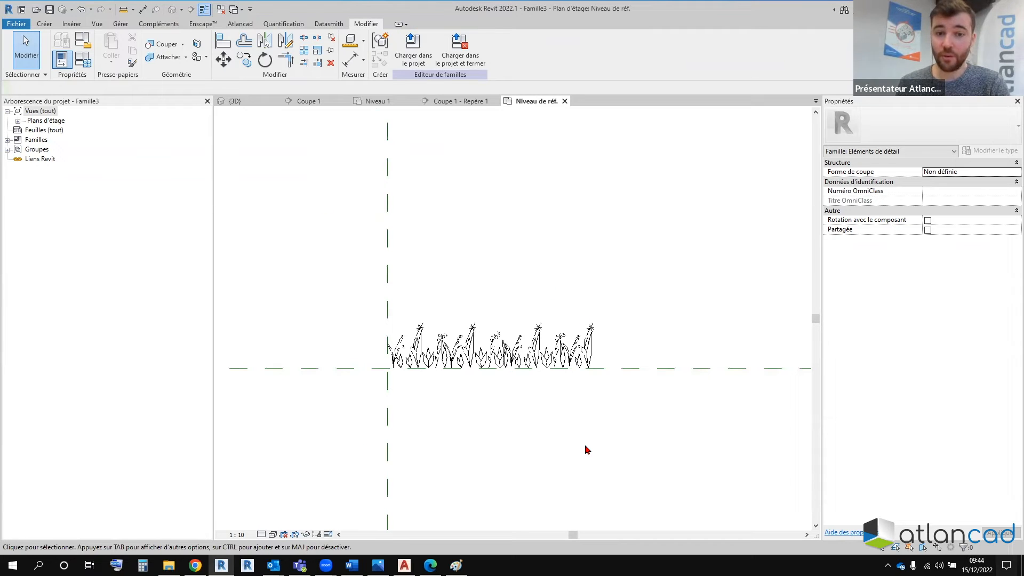
# Step: Delete every material from the plant family and apply the change
pyautogui.click(120, 24)
pyautogui.click(67, 45)
pyautogui.click(124, 98)
pyautogui.press('Delete')
pyautogui.press('Delete')
pyautogui.press('Delete')
pyautogui.press('Delete')
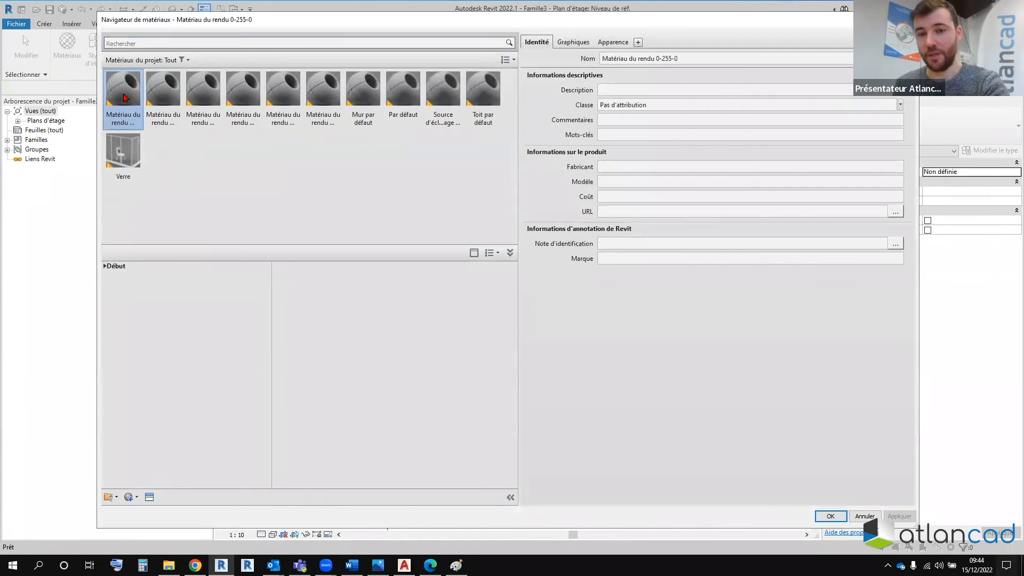
pyautogui.press('Delete')
pyautogui.press('Delete')
pyautogui.press('Delete')
pyautogui.press('Delete')
pyautogui.press('Delete')
pyautogui.press('Delete')
pyautogui.press('Delete')
pyautogui.press('Delete')
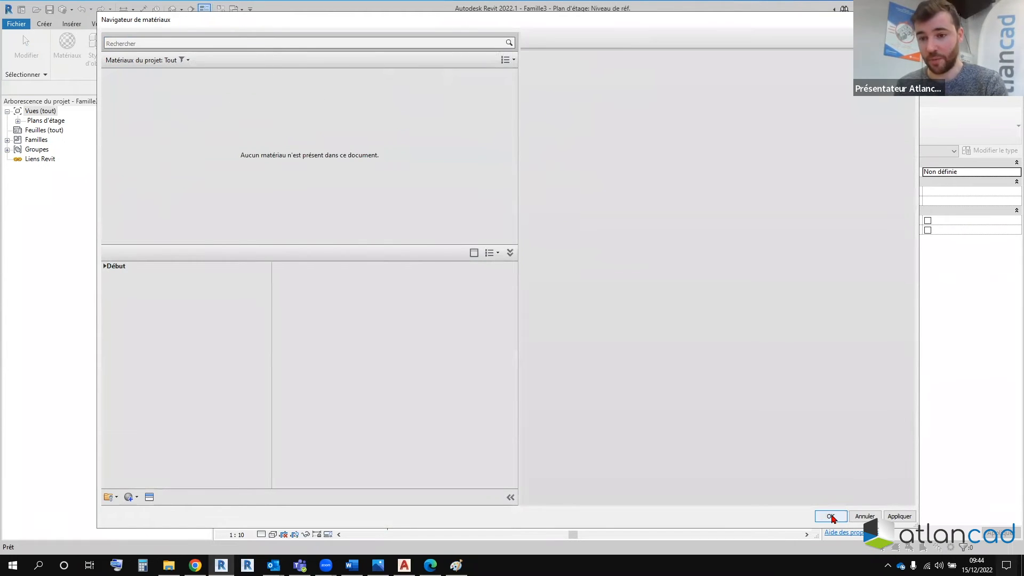
pyautogui.click(831, 515)
# Step: Purge all unused elements from the plant family
pyautogui.click(279, 50)
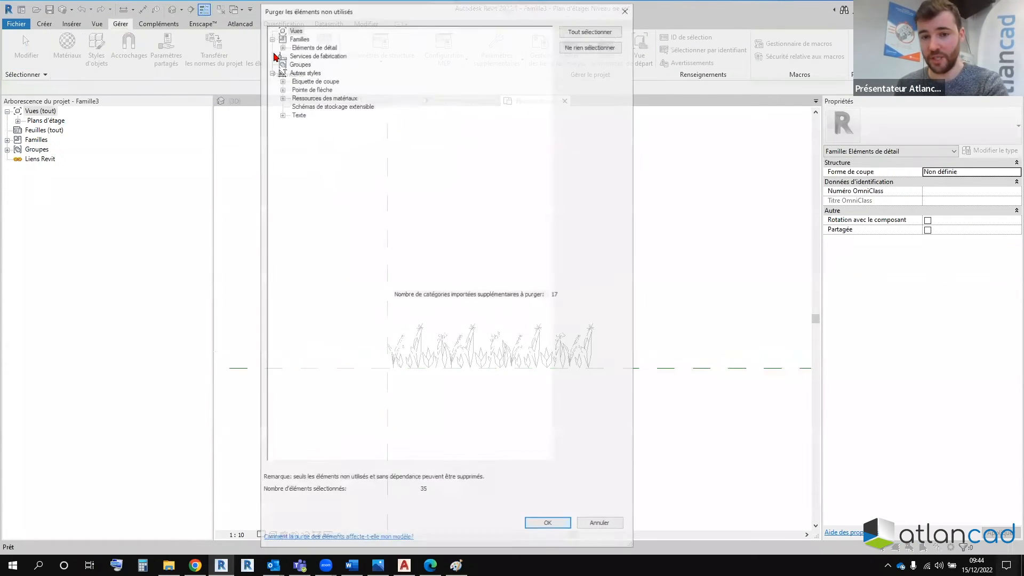
pyautogui.click(275, 57)
pyautogui.press('Return')
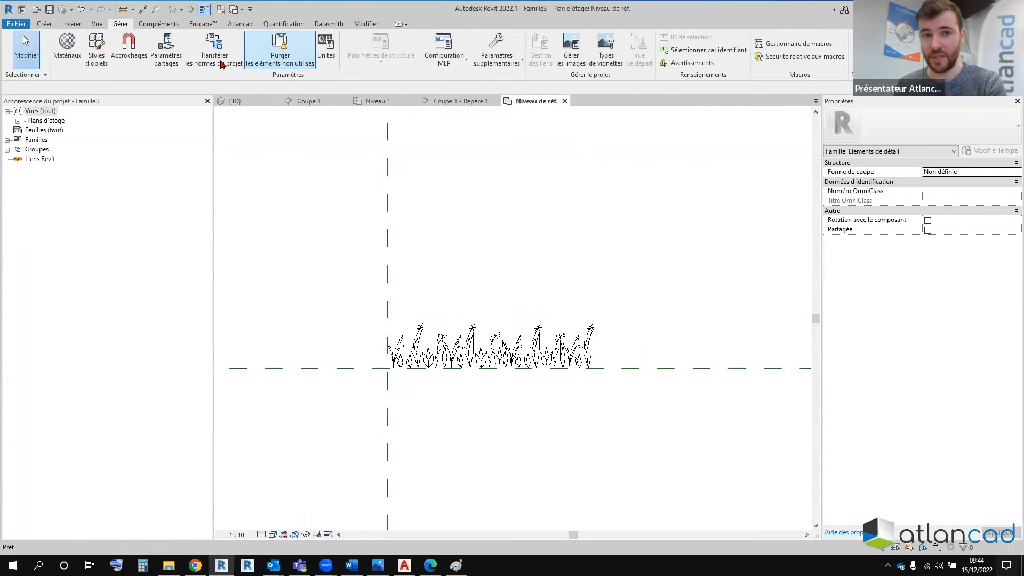
# Step: Save the plant family to the Bureau folder as Herbe en coupe
pyautogui.click(16, 31)
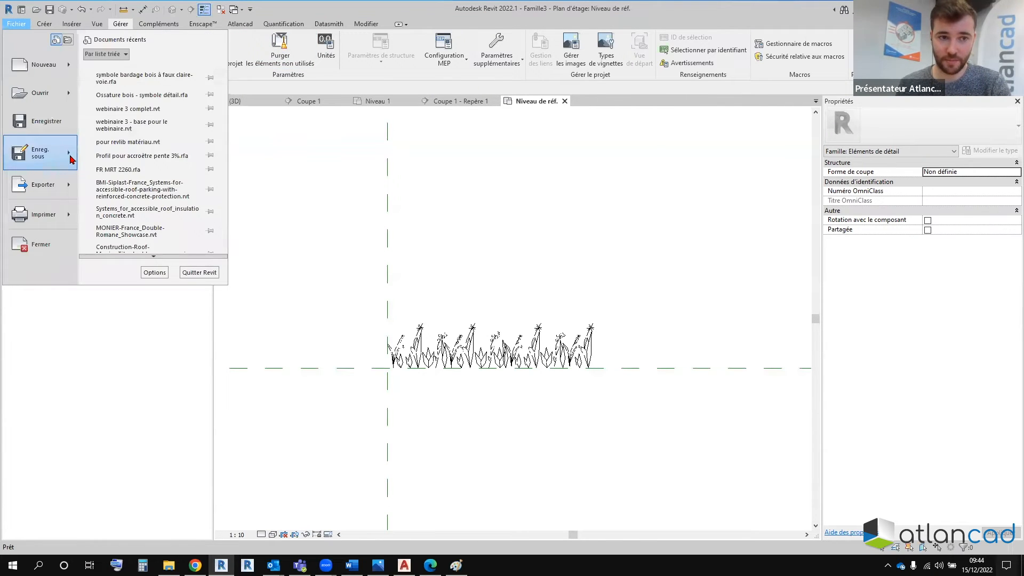
pyautogui.moveTo(74, 155)
pyautogui.click(144, 155)
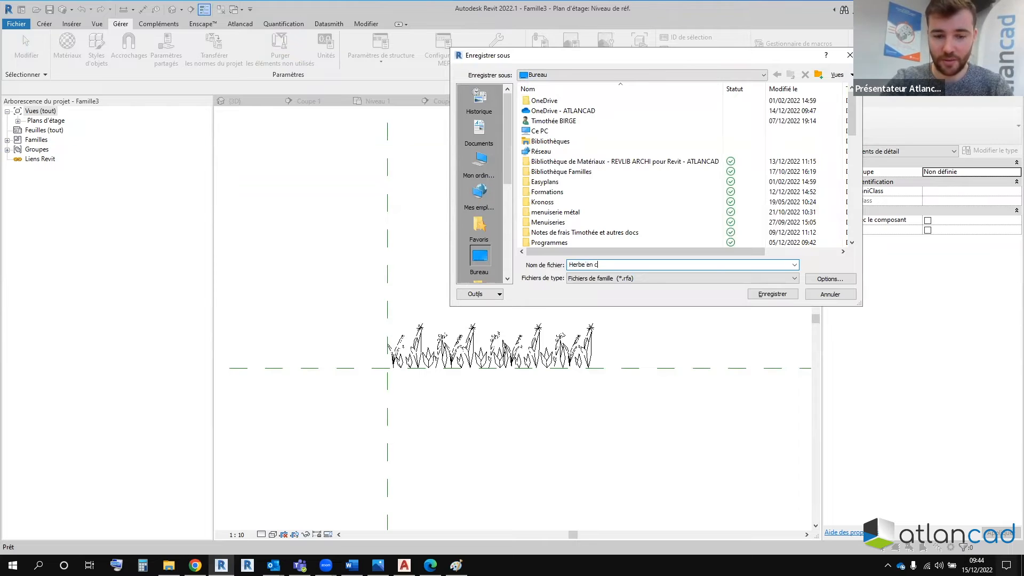
pyautogui.press('Return')
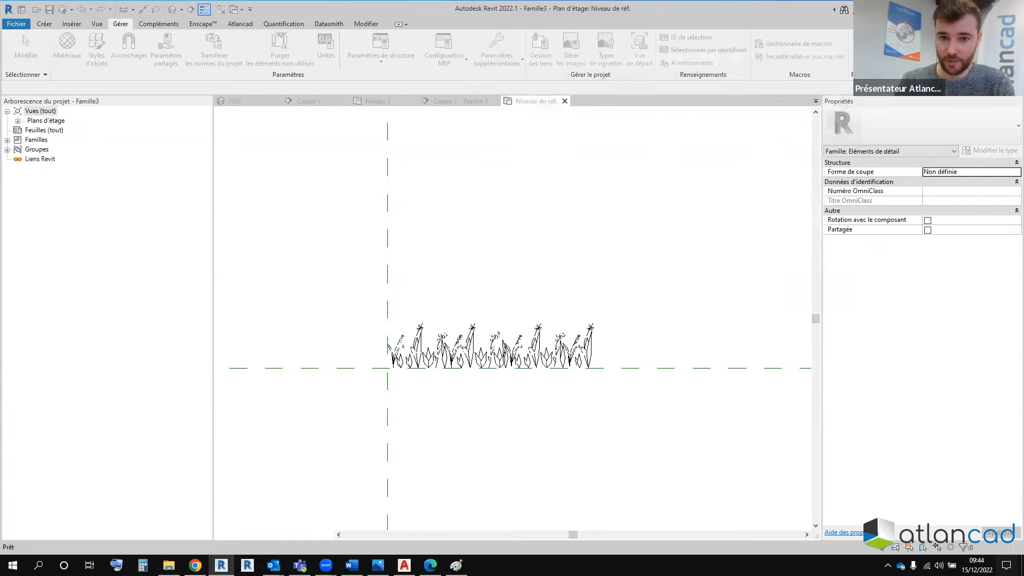
# Step: Load the plant family into the project and place one Herbe en coupe component above the green roof in Coupe 1 - Repère 1
pyautogui.click(934, 49)
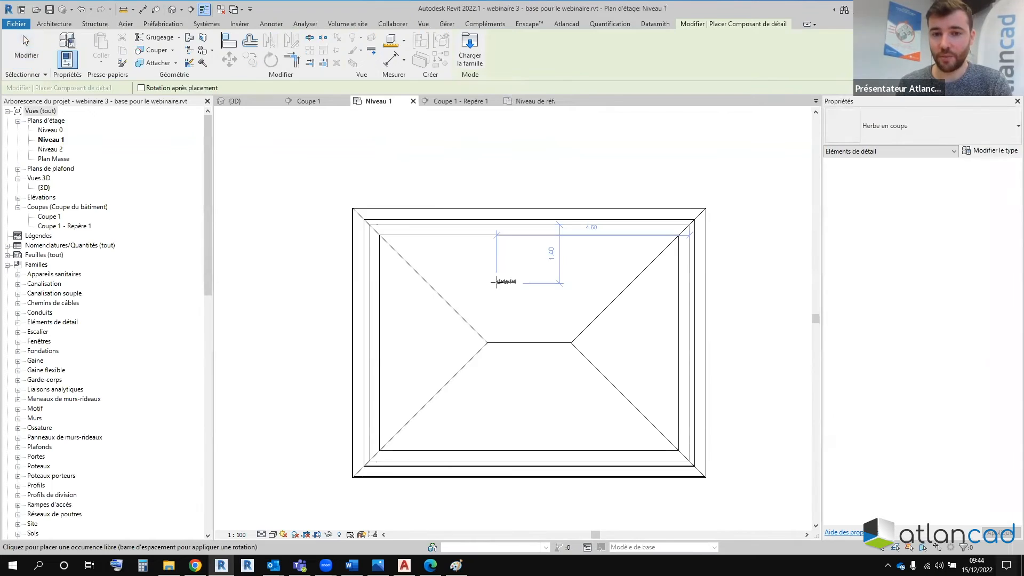
pyautogui.click(458, 101)
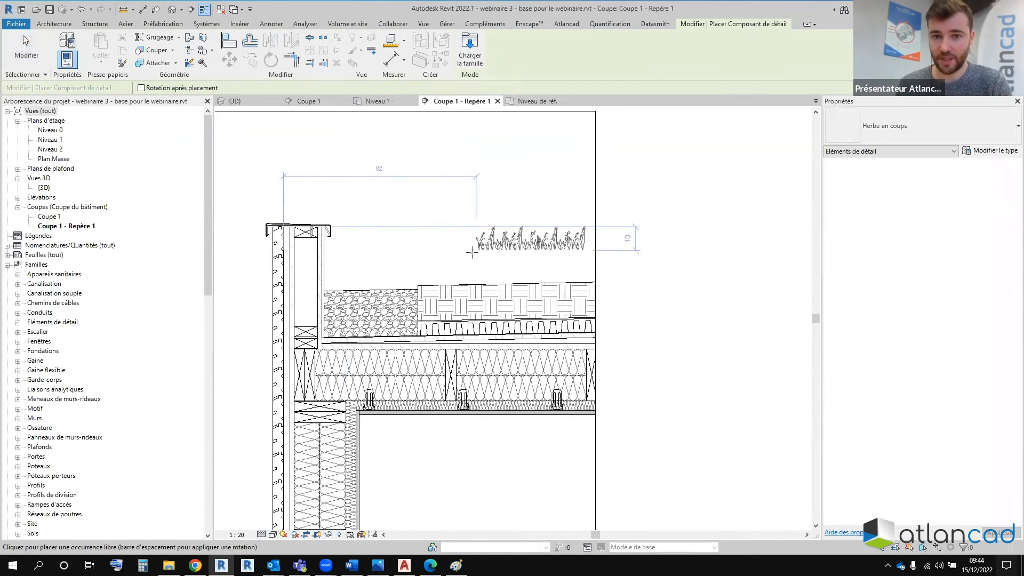
pyautogui.scroll(3, 472, 252)
pyautogui.moveTo(537, 260); pyautogui.dragTo(454, 312, button='middle')
pyautogui.scroll(-4, 490, 262)
pyautogui.press('Escape')
pyautogui.scroll(3, 524, 258)
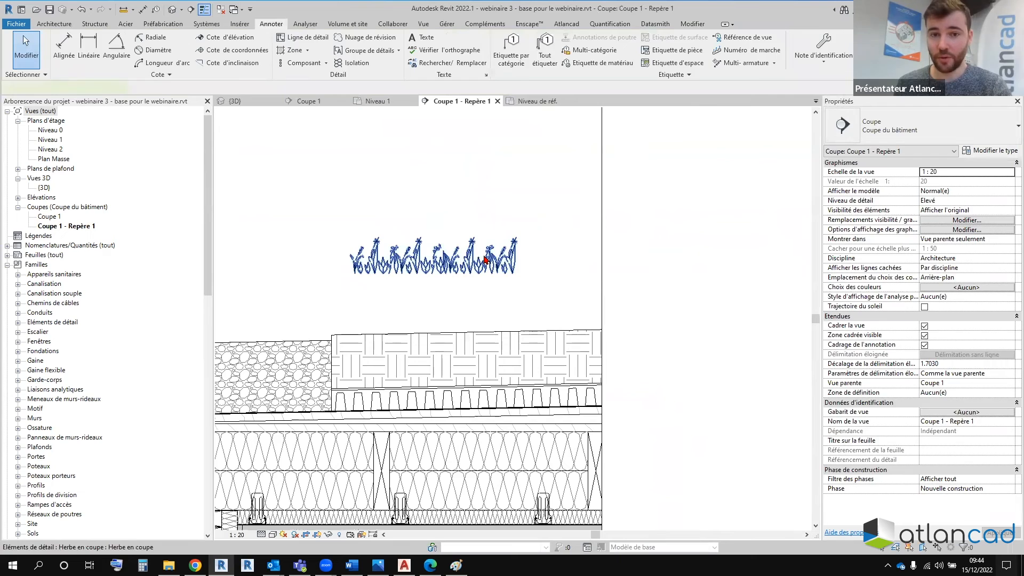
pyautogui.click(485, 260)
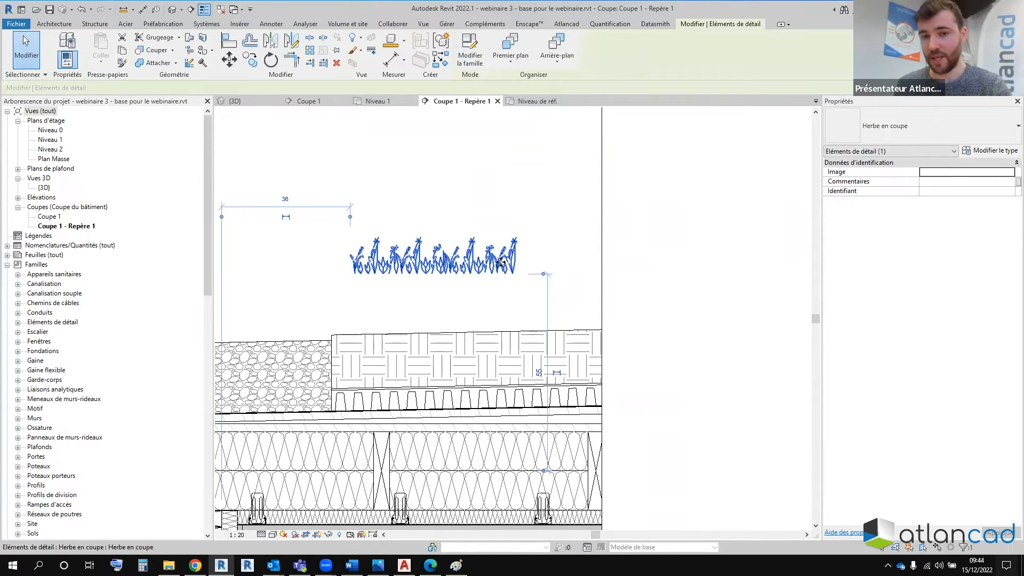
pyautogui.click(615, 223)
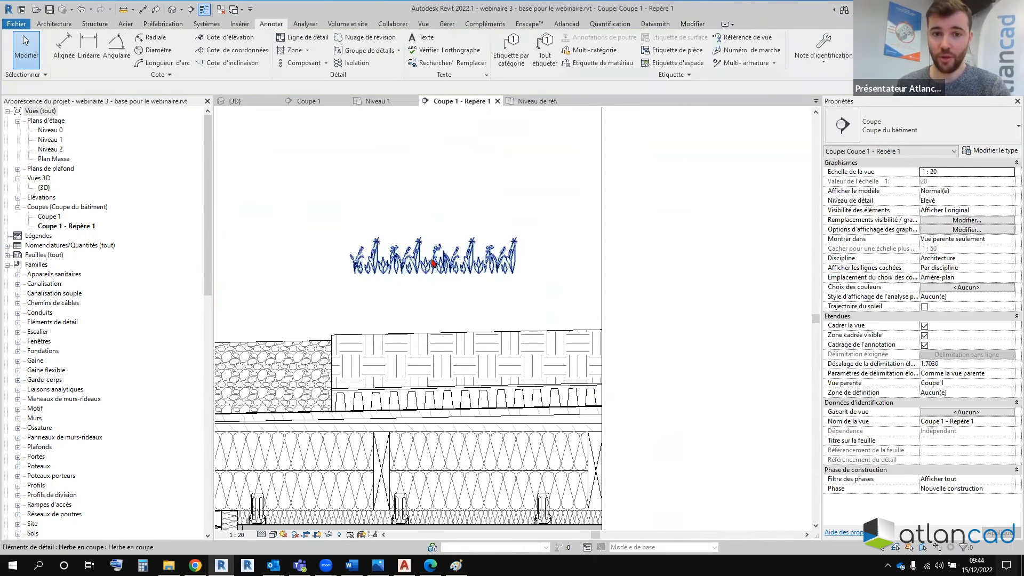
# Step: Draw a Végétalisation extensive repeating detail about 1 m long along the substrate's top edge, starting where the gravel ends
pyautogui.click(326, 64)
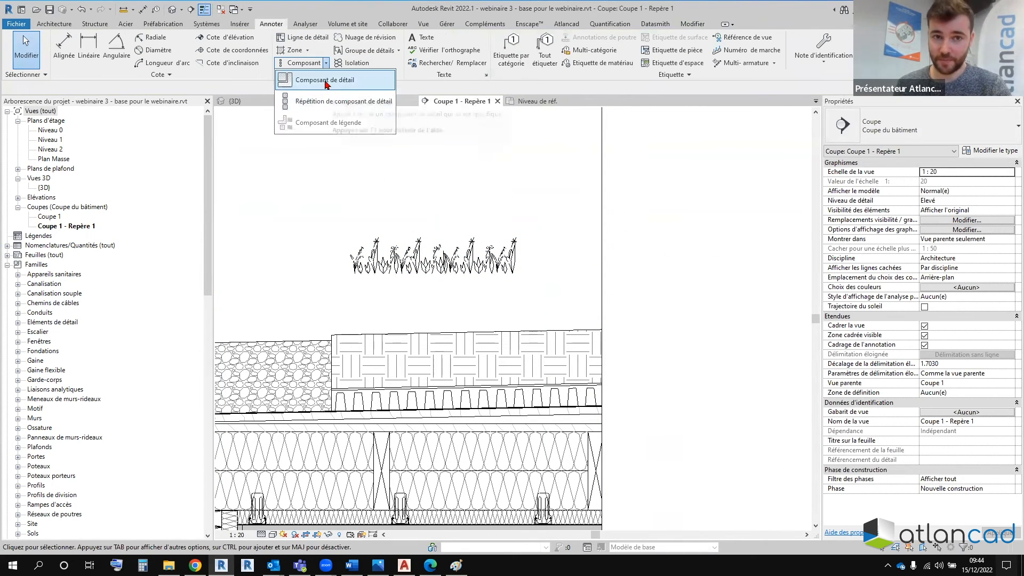
pyautogui.click(327, 77)
pyautogui.press('Escape')
pyautogui.click(326, 63)
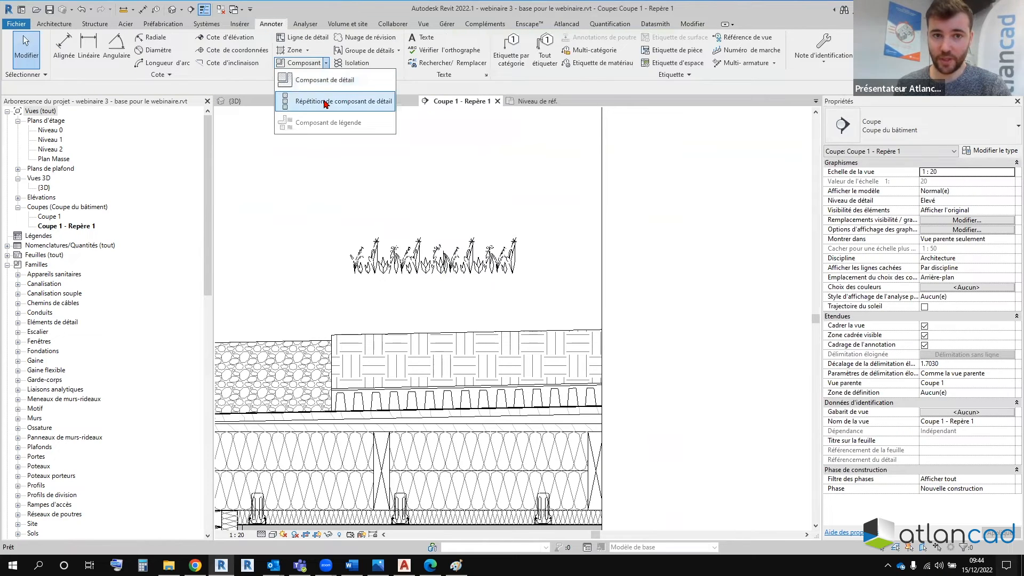
pyautogui.click(327, 100)
pyautogui.click(979, 130)
pyautogui.click(980, 129)
pyautogui.click(980, 129)
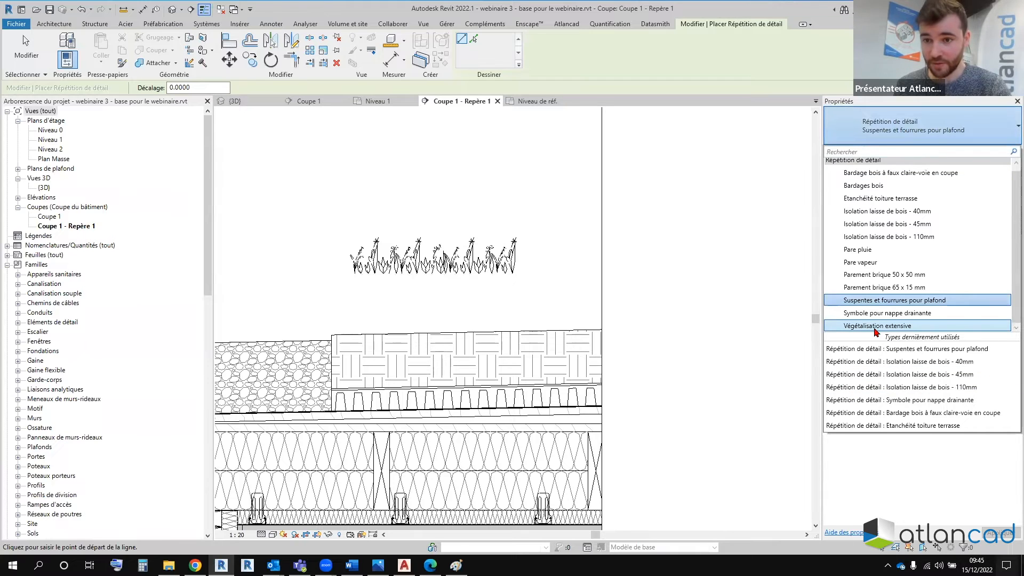
pyautogui.click(864, 328)
pyautogui.click(332, 335)
pyautogui.click(691, 327)
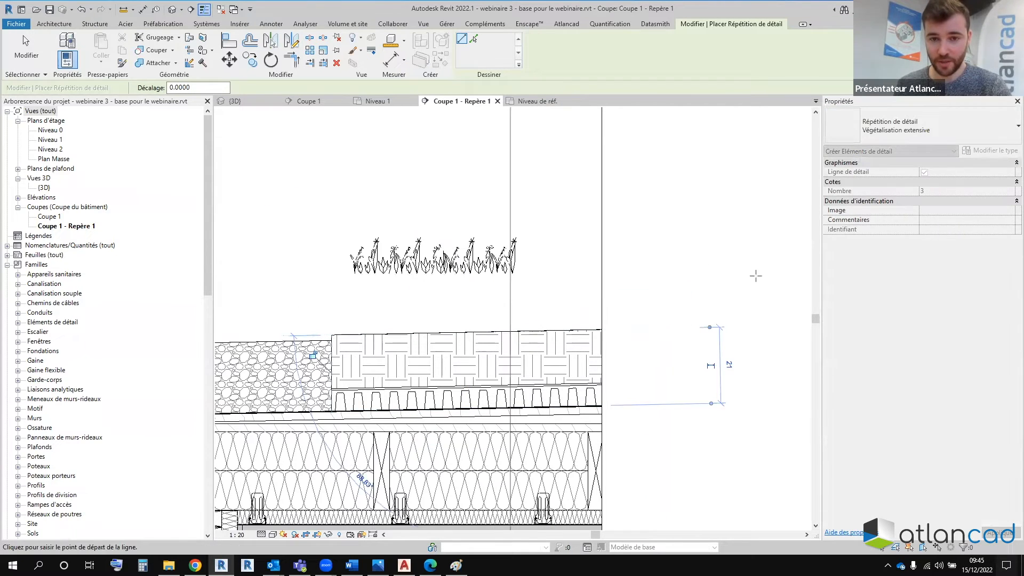
pyautogui.press('Escape')
pyautogui.press('Escape')
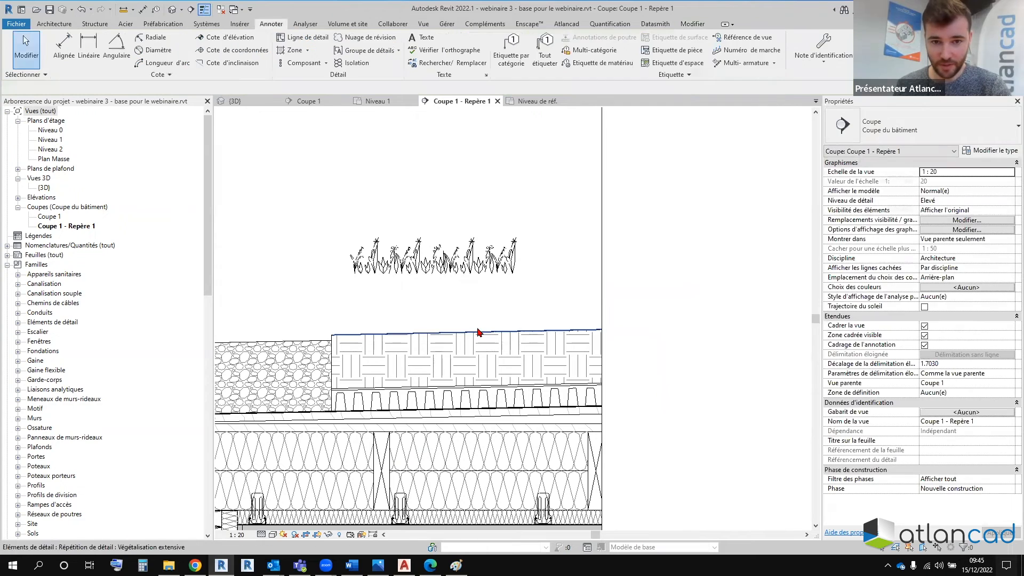
# Step: Set the detail of the Végétalisation extensive repeating detail type to Herbe en coupe
pyautogui.click(536, 316)
pyautogui.click(989, 151)
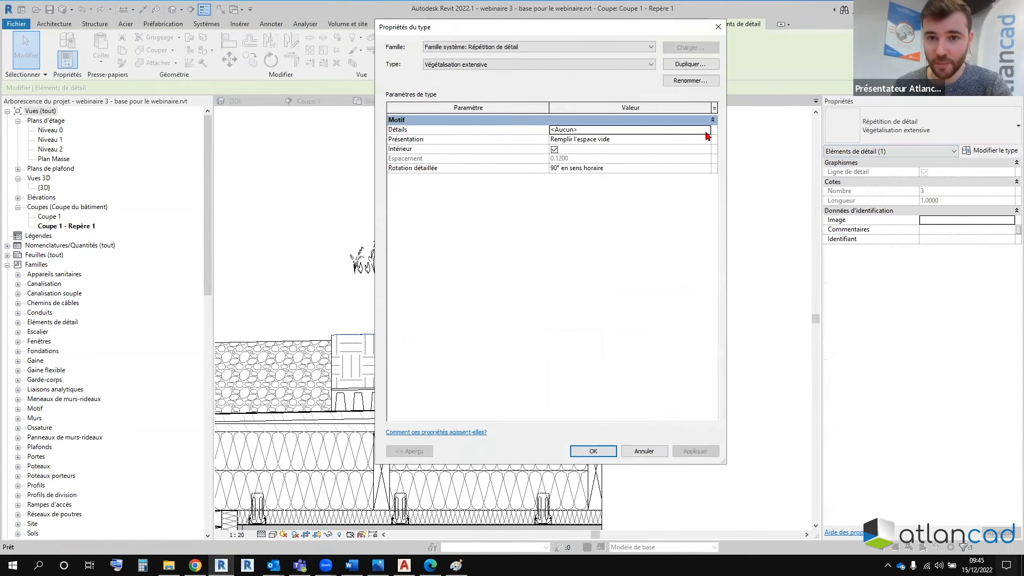
pyautogui.click(706, 130)
pyautogui.scroll(-5, 628, 163)
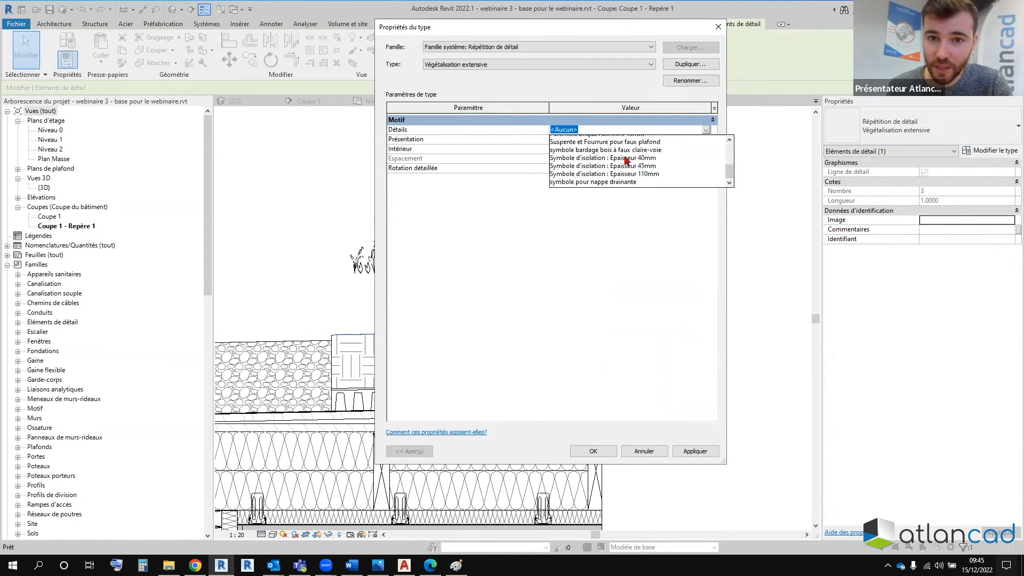
pyautogui.scroll(3, 635, 181)
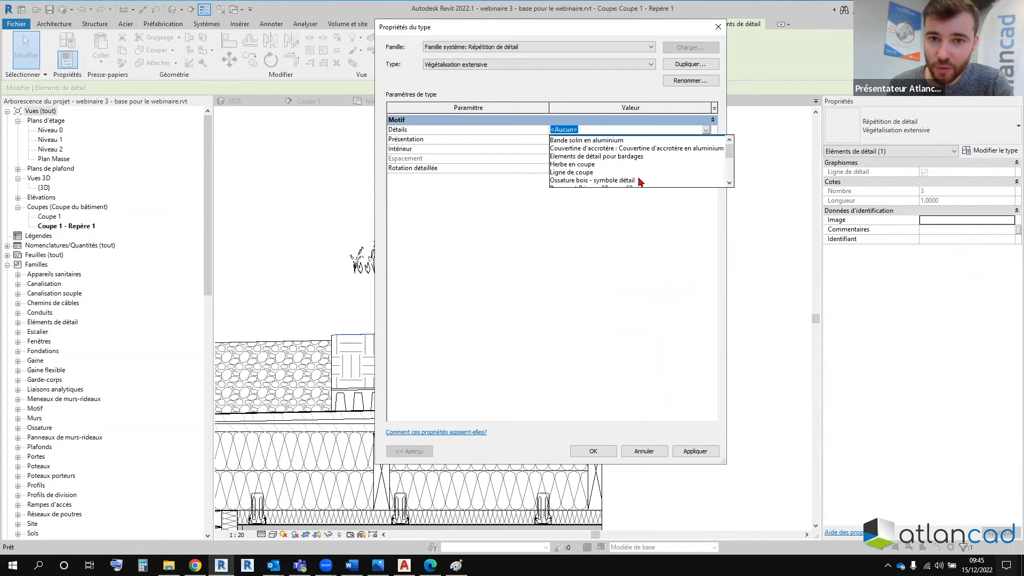
pyautogui.click(587, 178)
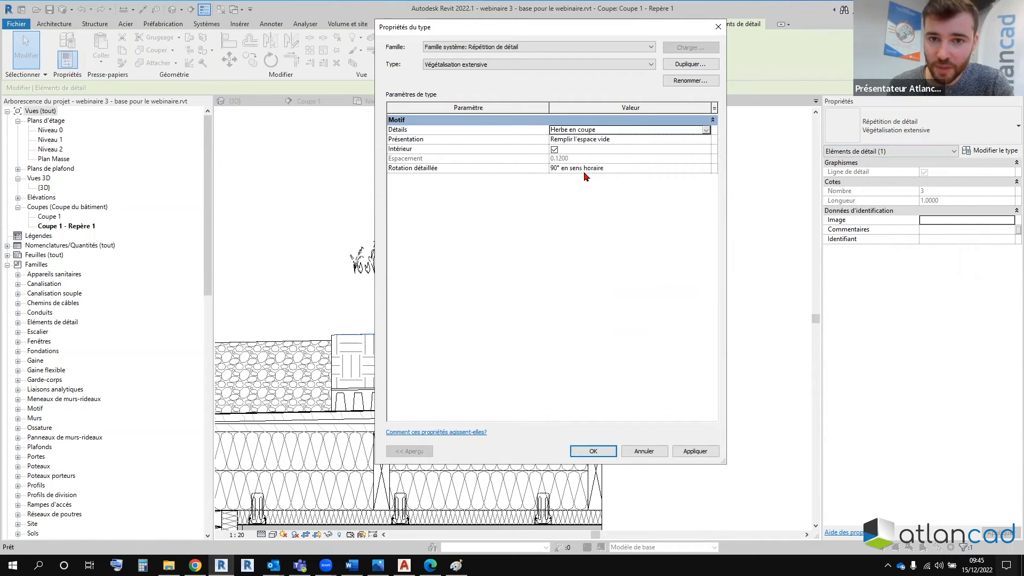
pyautogui.click(593, 452)
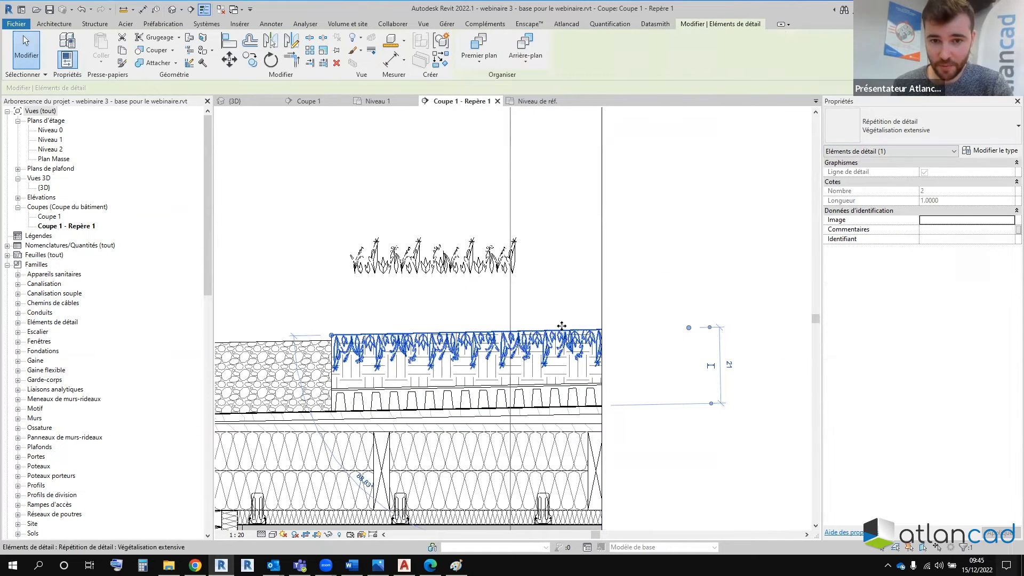
# Step: Change the Végétalisation extensive type's detail rotation so the plants stand upright on the substrate
pyautogui.click(1006, 150)
pyautogui.click(706, 169)
pyautogui.click(619, 197)
pyautogui.click(594, 451)
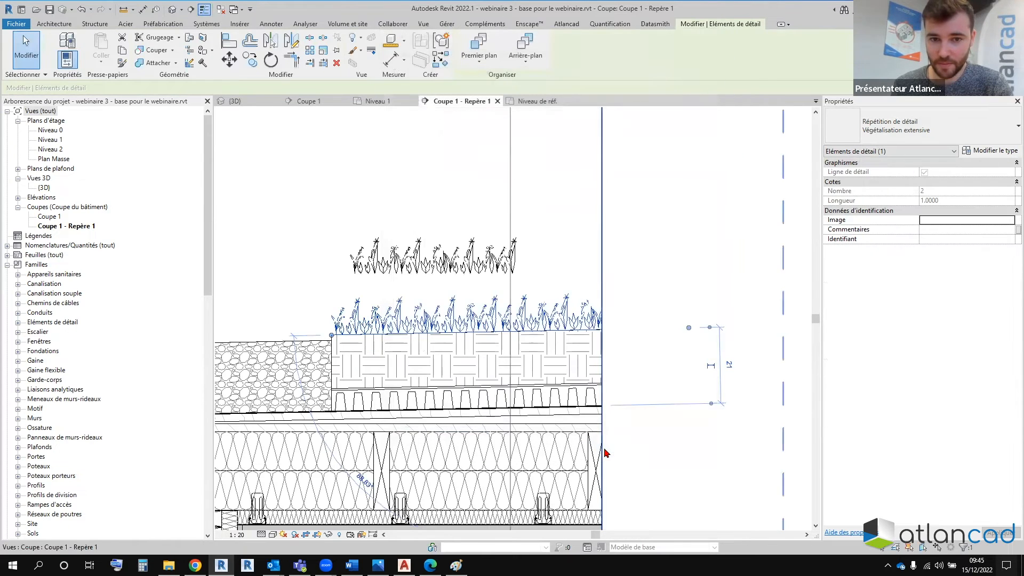
# Step: Delete the single Herbe en coupe component floating above the green roof
pyautogui.click(681, 293)
pyautogui.click(496, 269)
pyautogui.press('Delete')
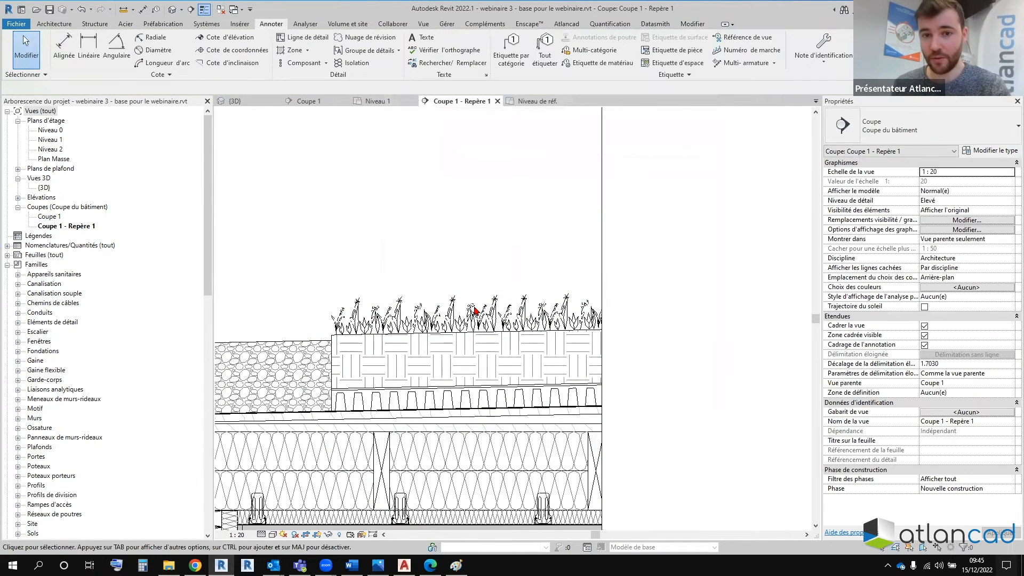
# Step: Stretch the repeating plant detail past the section's crop edge to a length of about 1.62 m
pyautogui.scroll(-2, 476, 310)
pyautogui.click(488, 314)
pyautogui.moveTo(611, 320); pyautogui.dragTo(747, 317)
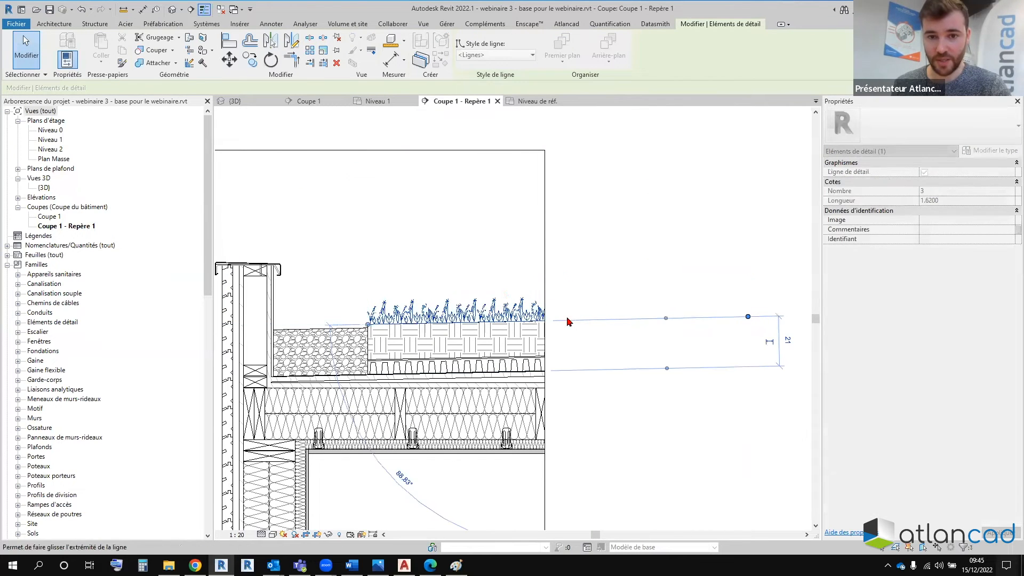
# Step: Check the section's crop boundary and examine the plant row along the green roof substrate
pyautogui.click(545, 235)
pyautogui.scroll(-2, 544, 299)
pyautogui.moveTo(544, 315)
pyautogui.mouseDown()
pyautogui.moveTo(704, 302)
pyautogui.moveTo(656, 317)
pyautogui.moveTo(544, 316)
pyautogui.mouseUp()
pyautogui.scroll(2, 495, 305)
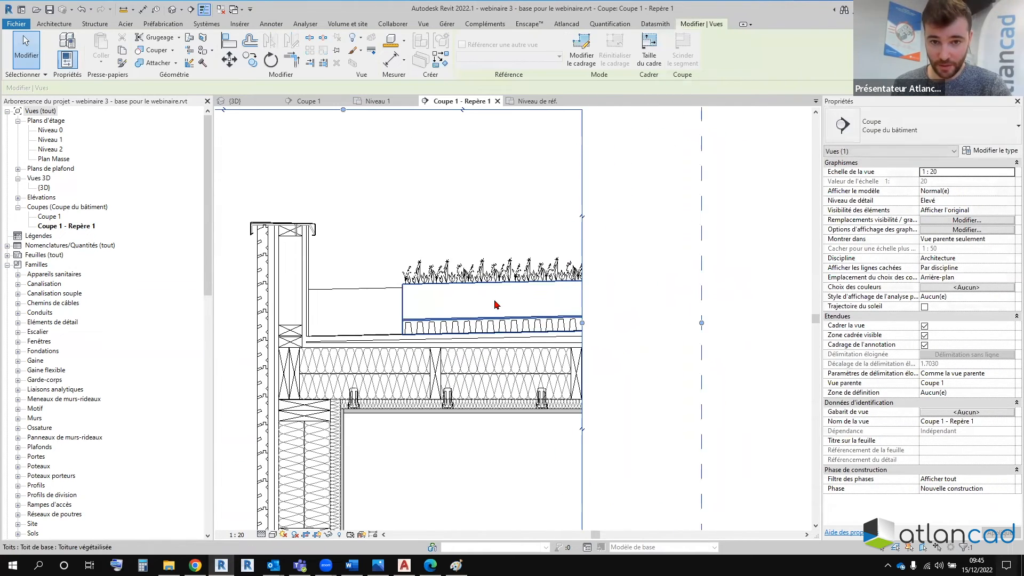
pyautogui.press('Escape')
pyautogui.scroll(5, 487, 293)
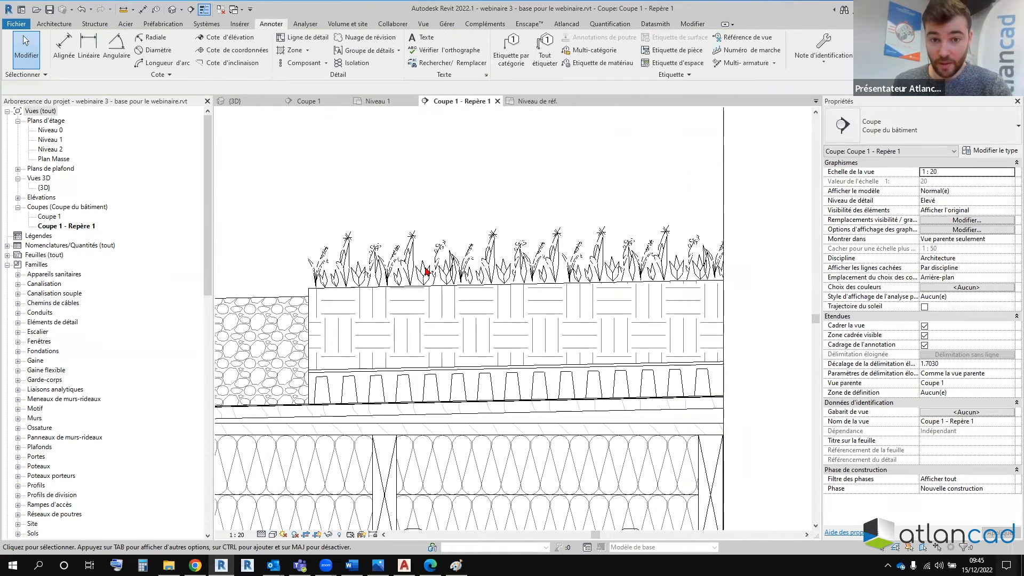
pyautogui.scroll(-3, 429, 280)
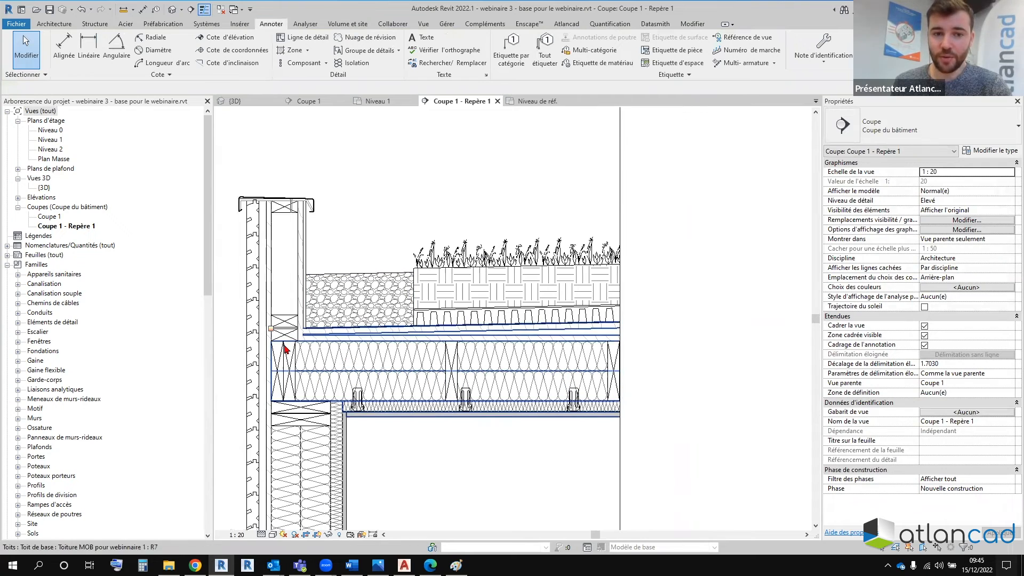
# Step: Move the Végétalisation extensive plant row straight up, clear of the green roof substrate
pyautogui.click(471, 252)
pyautogui.scroll(1, 471, 253)
pyautogui.press('Escape')
pyautogui.scroll(2, 471, 252)
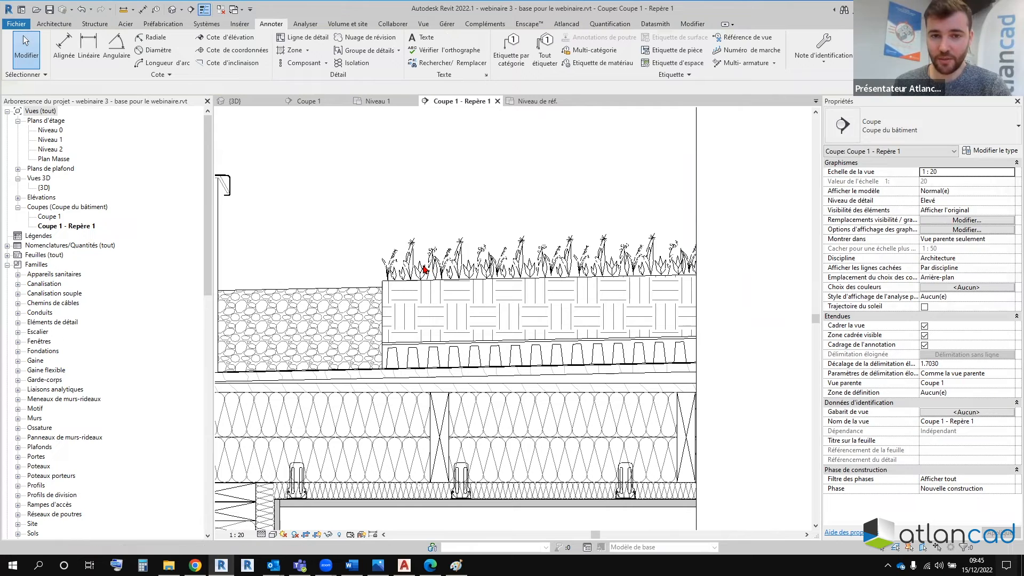
pyautogui.click(429, 276)
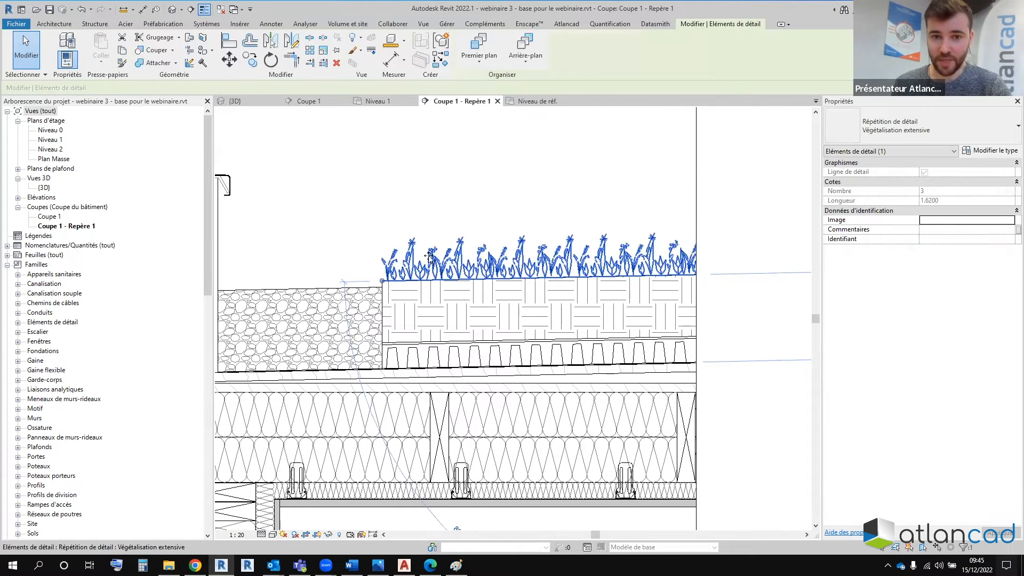
pyautogui.moveTo(429, 257); pyautogui.dragTo(429, 206)
pyautogui.press('Escape')
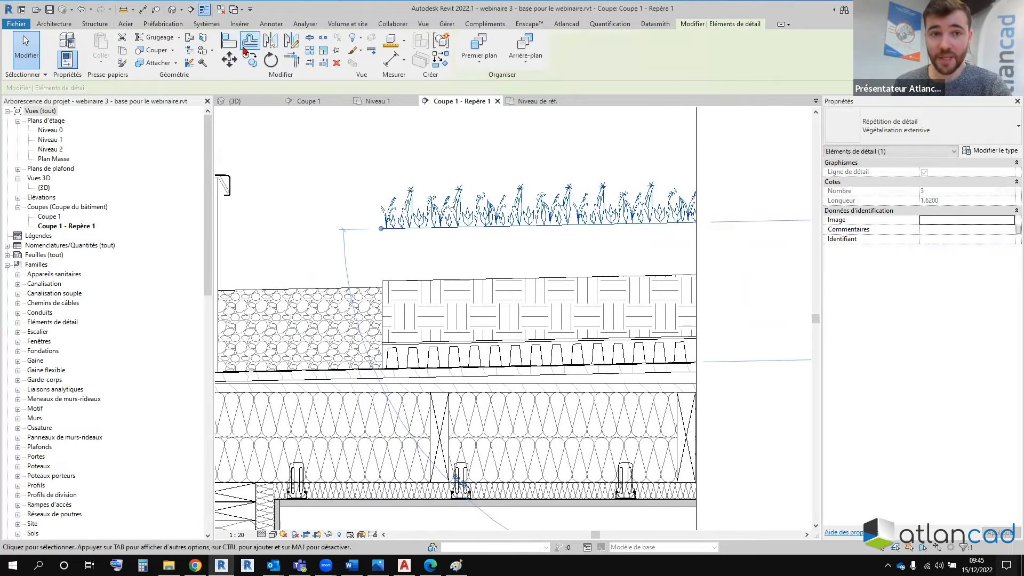
# Step: Align the plant row's reference line with the sloped top edge of the green roof substrate
pyautogui.press('a')
pyautogui.press('l')
pyautogui.click(443, 279)
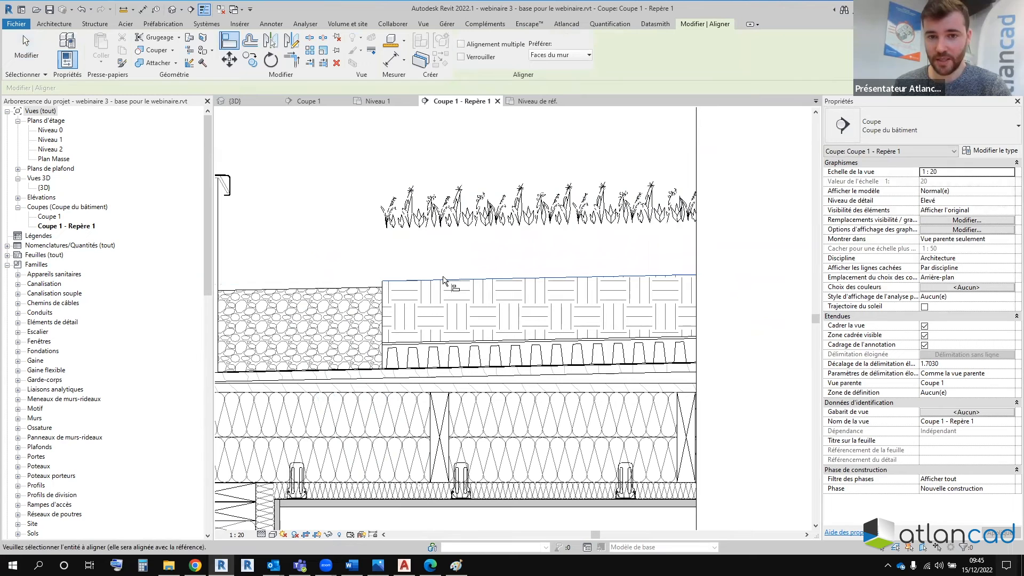
pyautogui.click(452, 238)
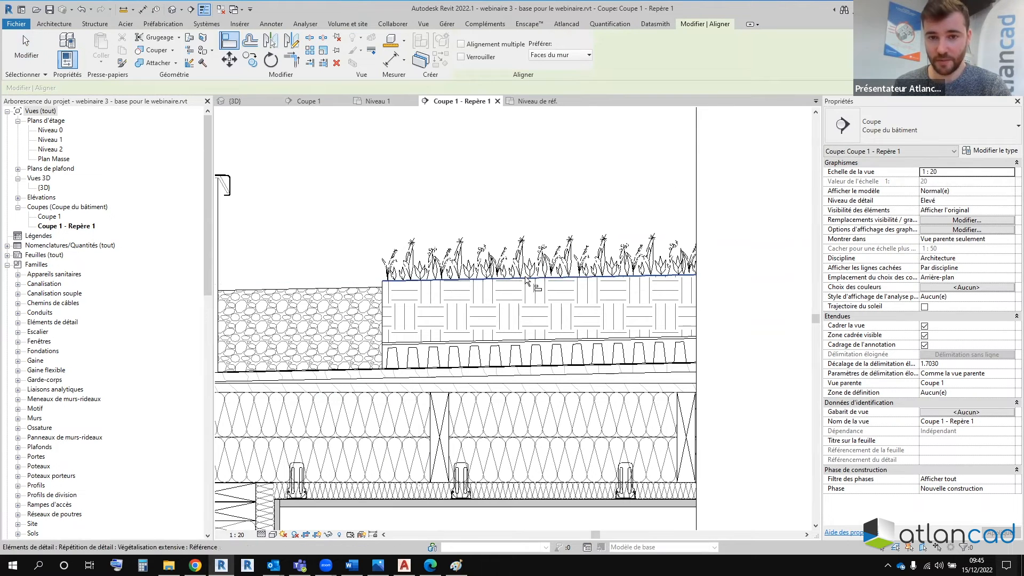
pyautogui.scroll(-3, 528, 286)
pyautogui.scroll(2, 528, 286)
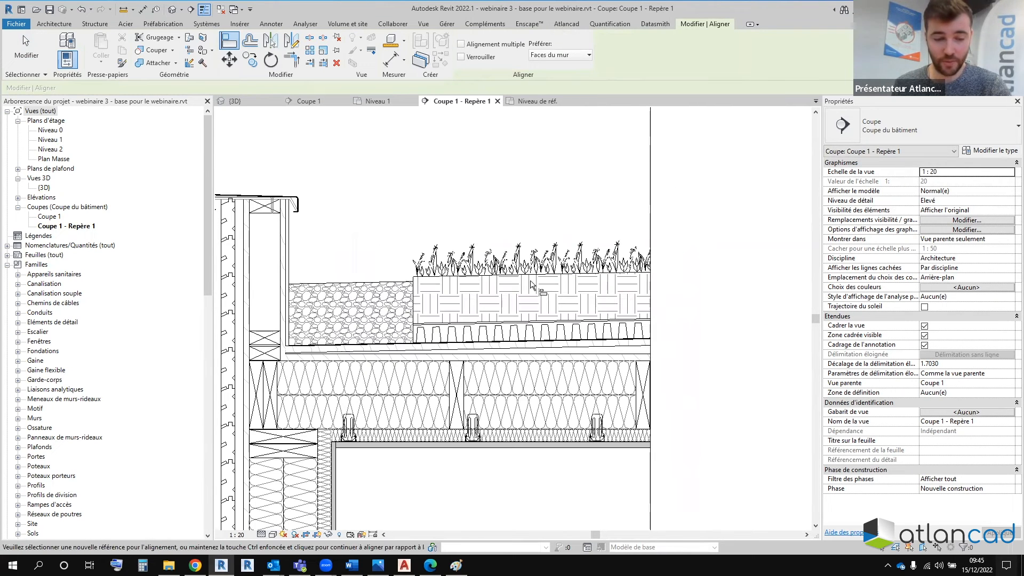
# Step: Undo the plant row's alignment and try to dimension from the substrate's top edge to the row's reference line
pyautogui.scroll(2, 531, 284)
pyautogui.hotkey('ctrl', 'z')
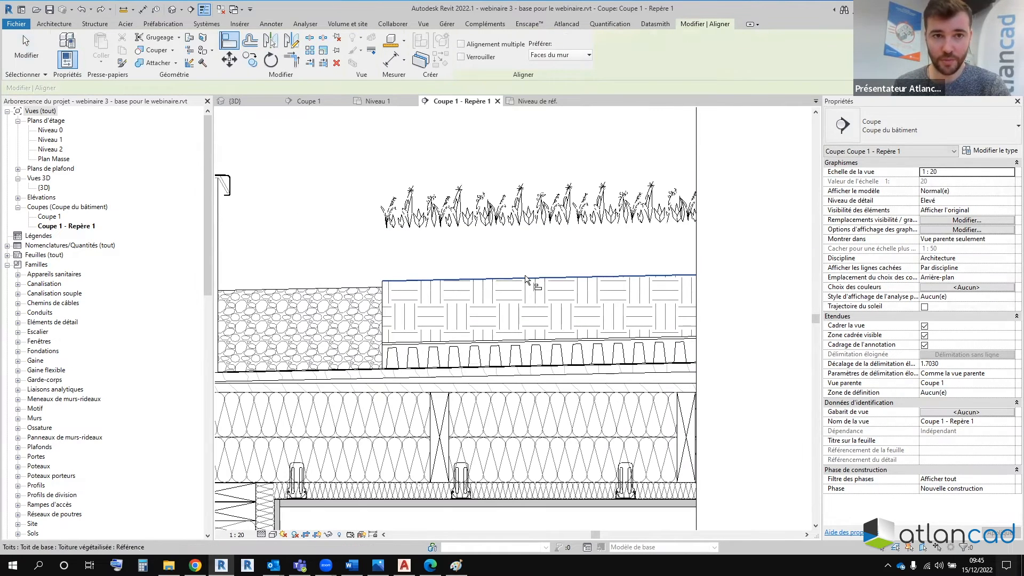
pyautogui.press('d')
pyautogui.press('i')
pyautogui.click(531, 278)
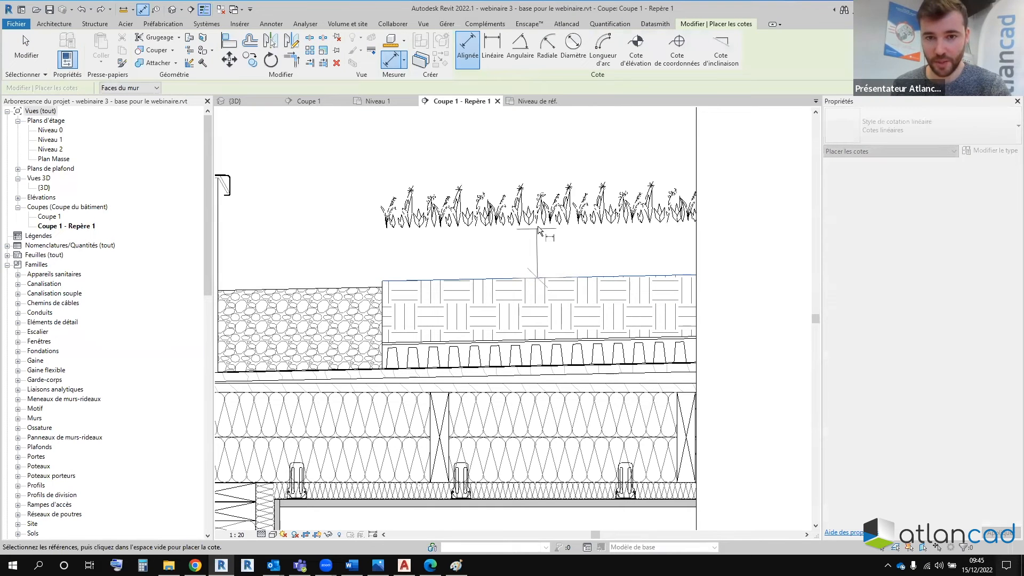
pyautogui.press('Escape')
pyautogui.press('Escape')
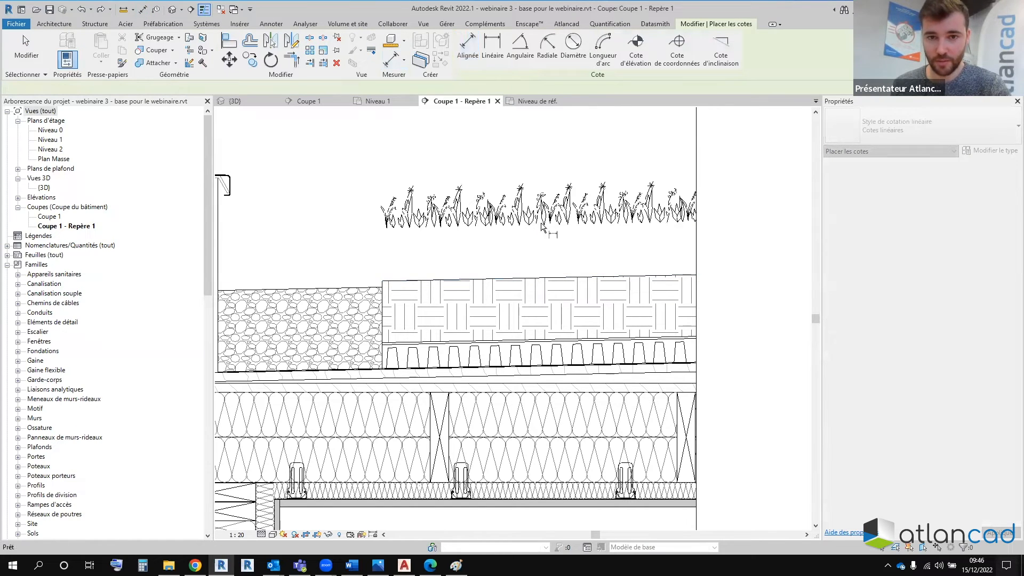
# Step: Examine the horizontal reference plane beneath the plants in the Herbe en coupe family, returning to the Coupe 1 - Repère 1 section
pyautogui.click(513, 101)
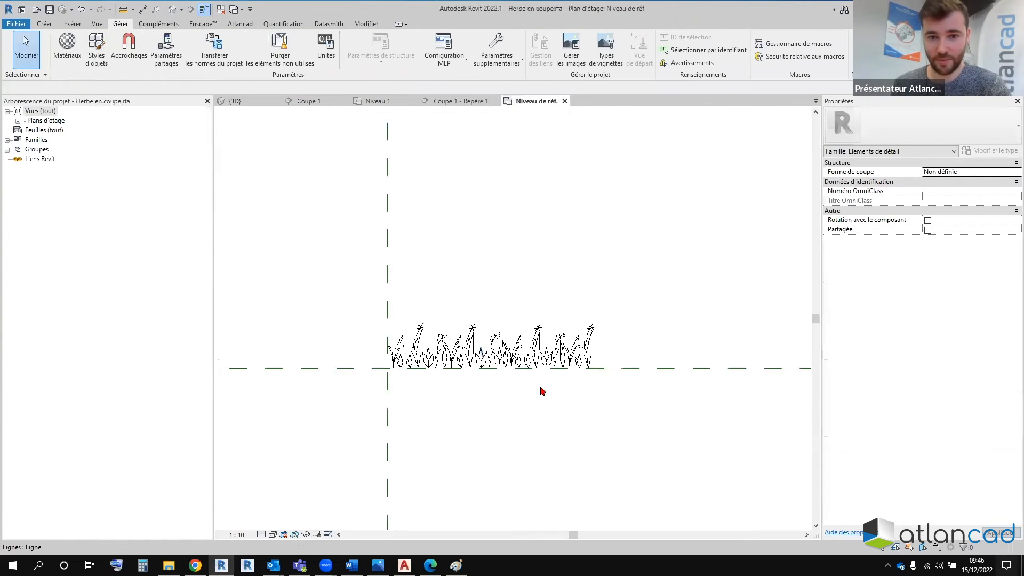
pyautogui.click(640, 368)
pyautogui.click(521, 131)
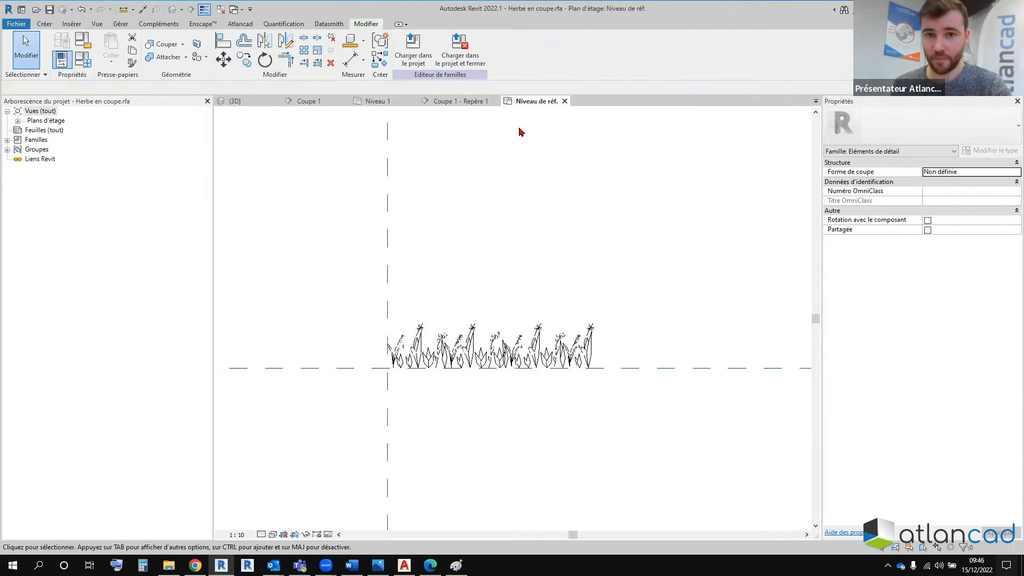
pyautogui.click(438, 103)
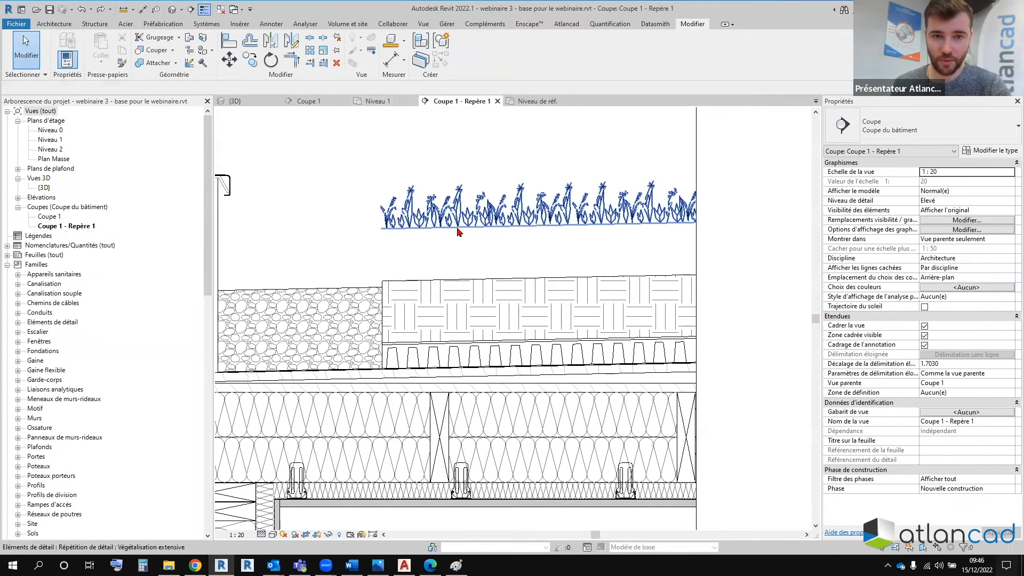
# Step: Undo the plant row's upward move and review the green roof and parapet detail
pyautogui.scroll(-5, 460, 231)
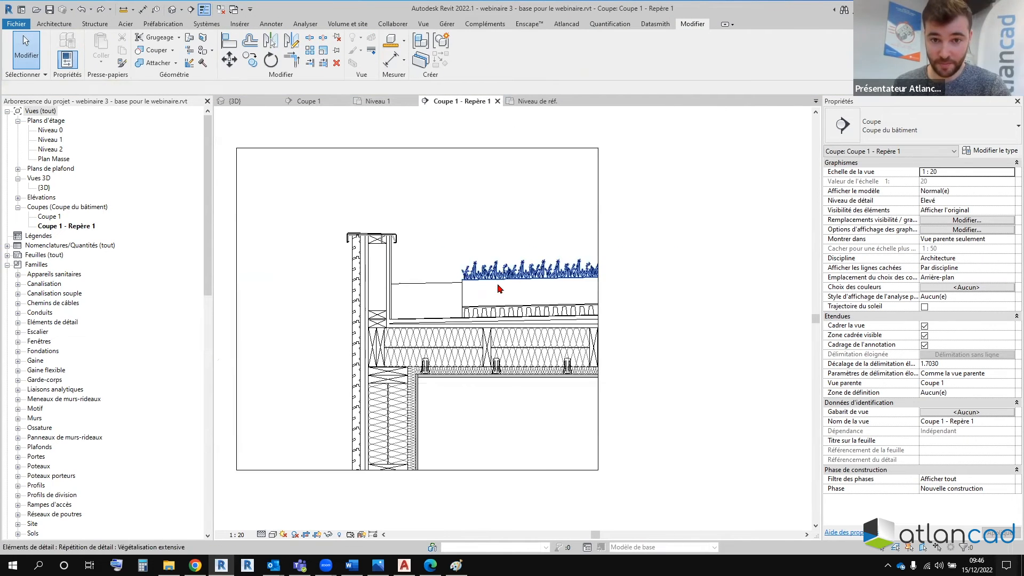
pyautogui.scroll(2, 496, 280)
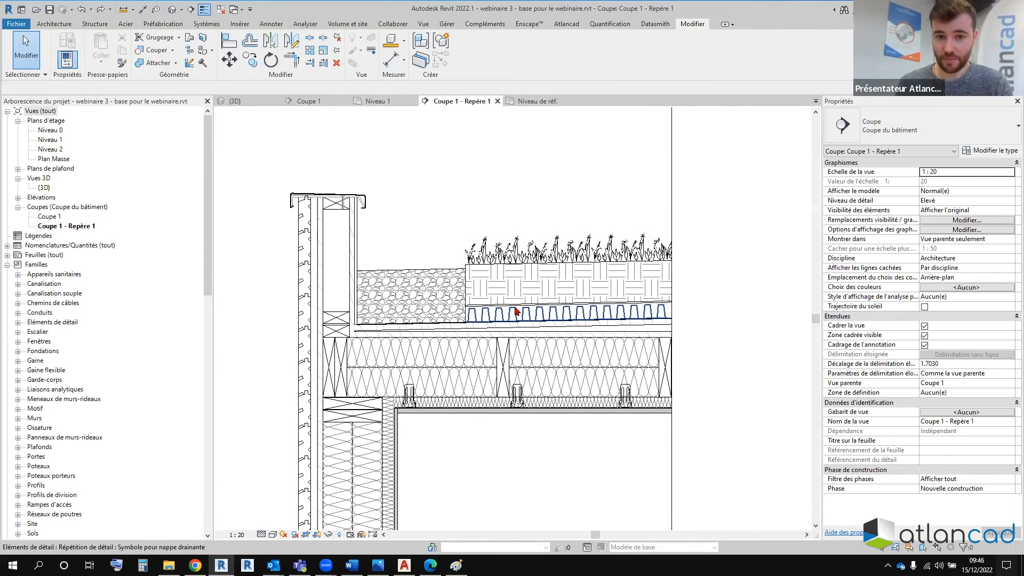
pyautogui.moveTo(452, 285); pyautogui.dragTo(452, 277, button='middle')
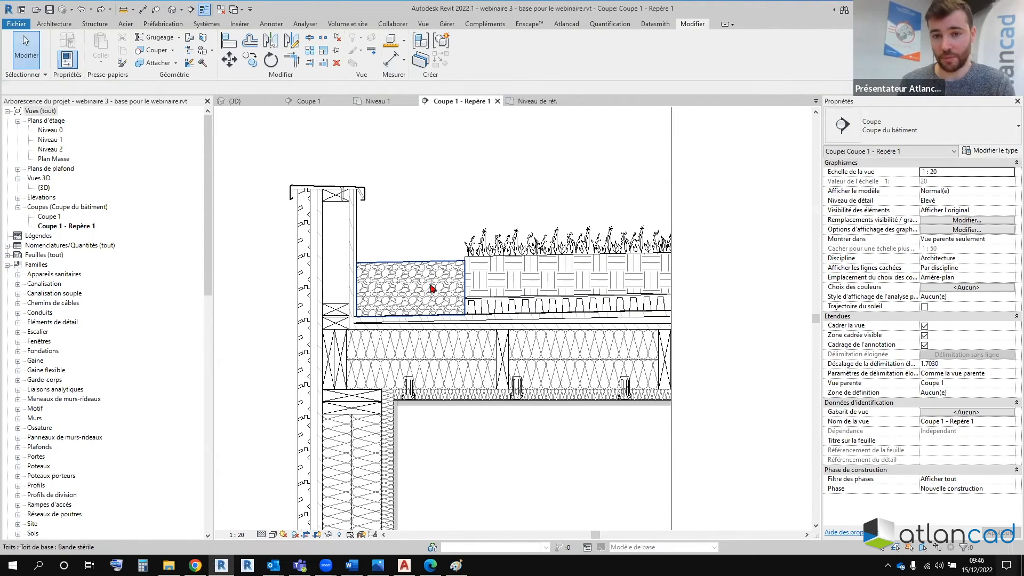
# Step: Align the ceiling hanger-and-furring detail repetition with the upper face of the ceiling board
pyautogui.moveTo(469, 481); pyautogui.dragTo(471, 441, button='middle')
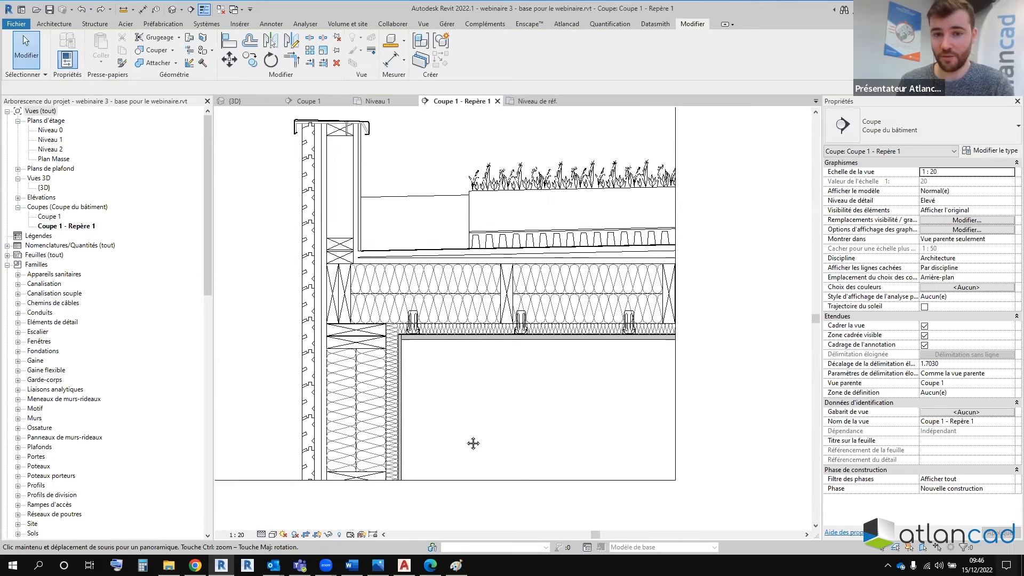
pyautogui.scroll(2, 533, 329)
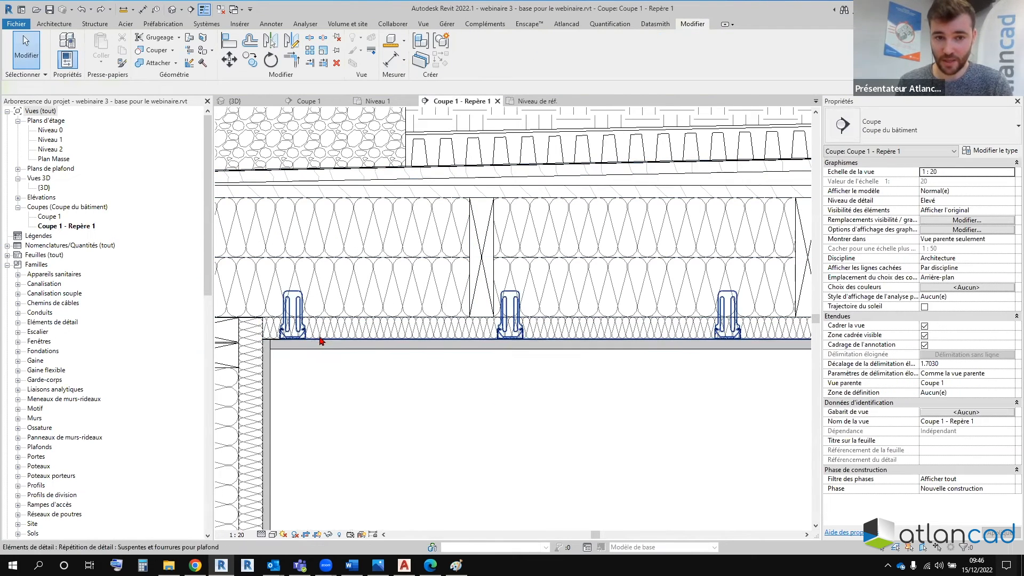
pyautogui.click(302, 340)
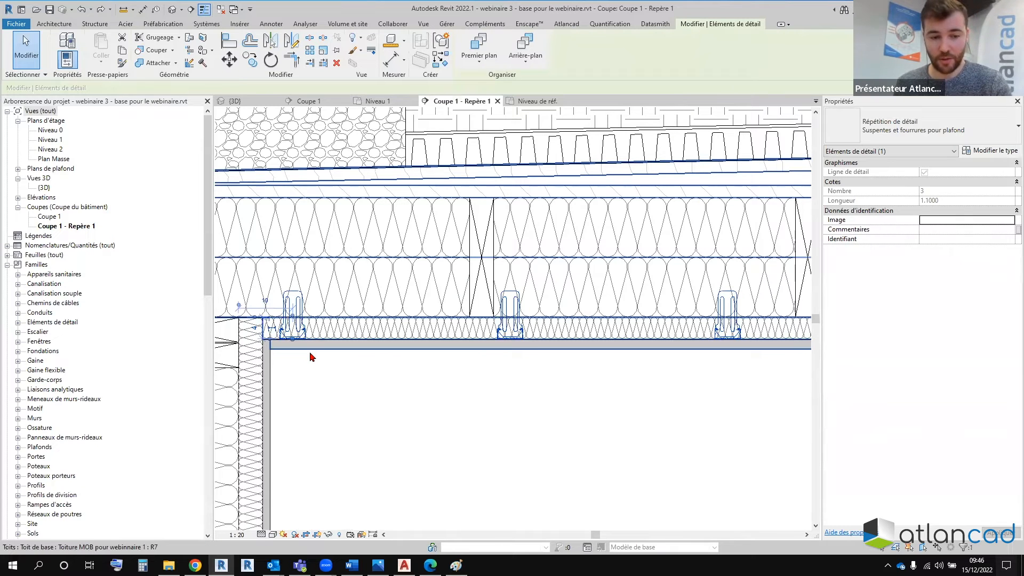
pyautogui.press('l')
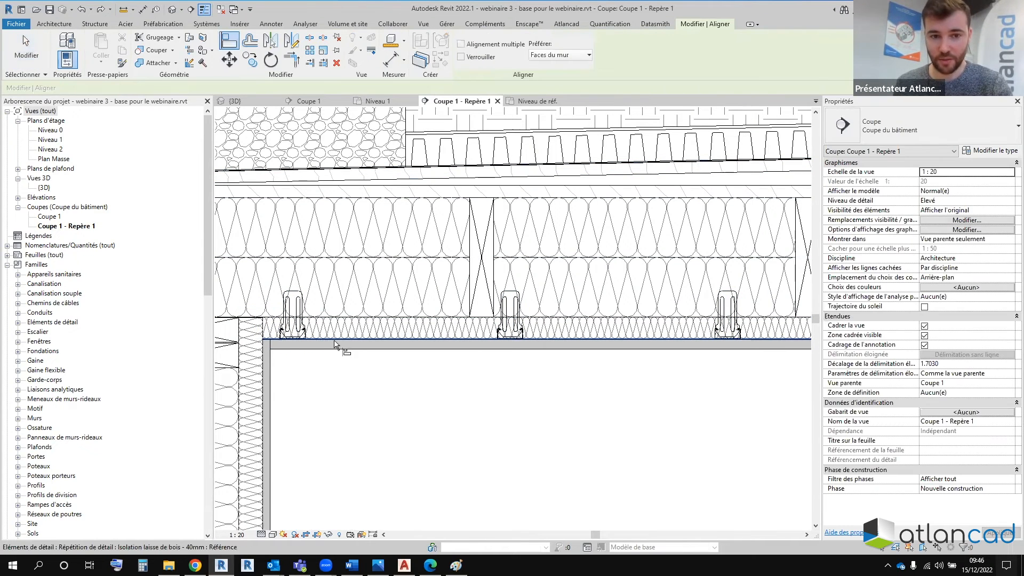
pyautogui.click(278, 348)
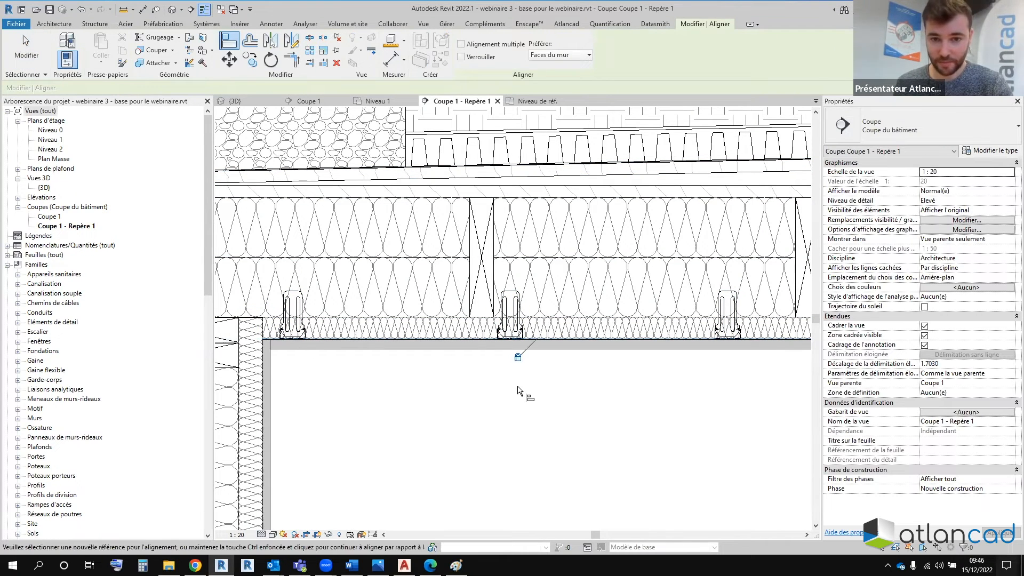
pyautogui.press('Escape')
pyautogui.press('Escape')
pyautogui.scroll(-4, 533, 347)
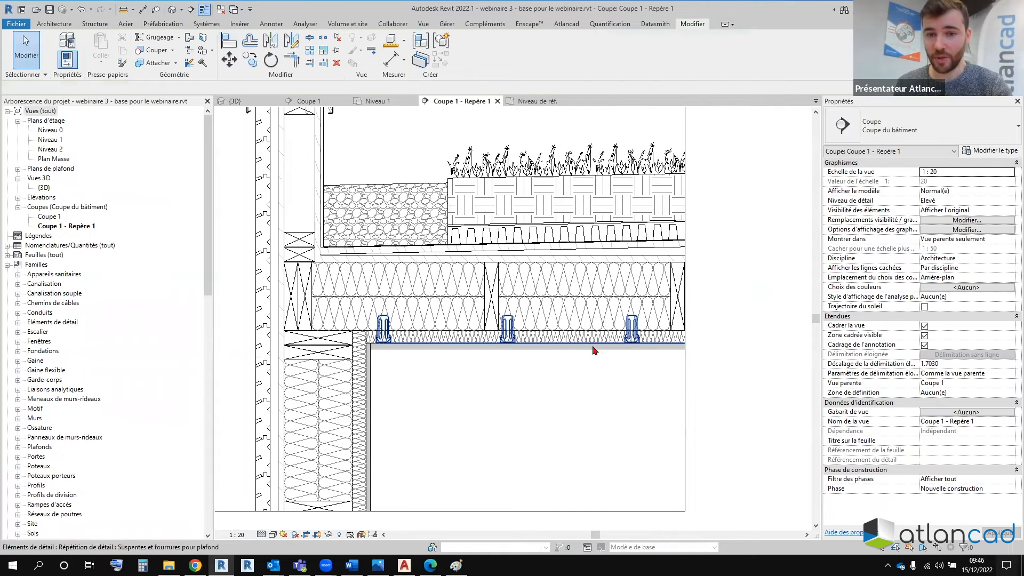
pyautogui.scroll(-3, 573, 355)
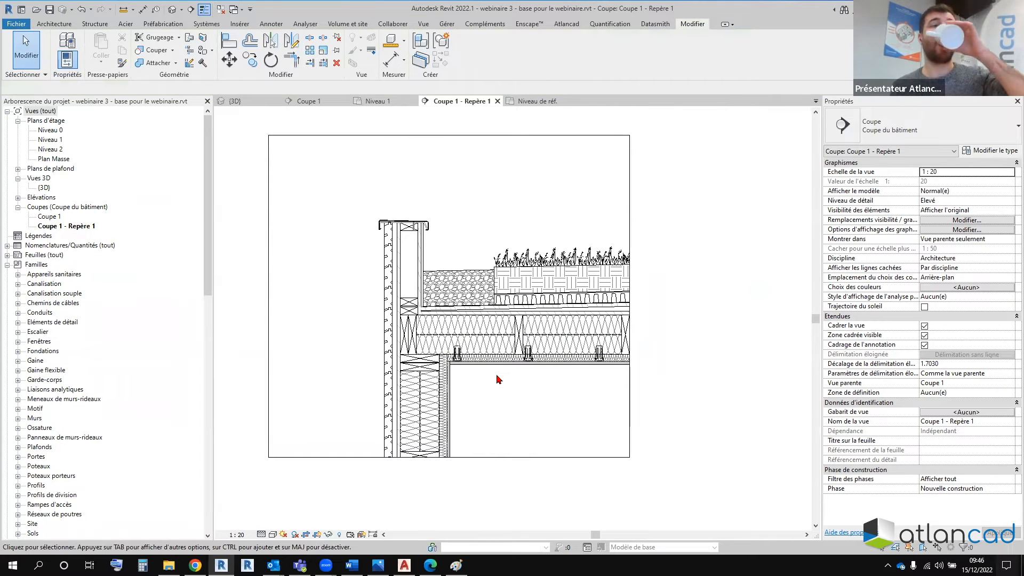
# Step: Close the open family's Niveau de réf. view and return to the Coupe 1 - Repère 1 section
pyautogui.scroll(2, 501, 331)
pyautogui.moveTo(510, 292); pyautogui.dragTo(525, 297, button='middle')
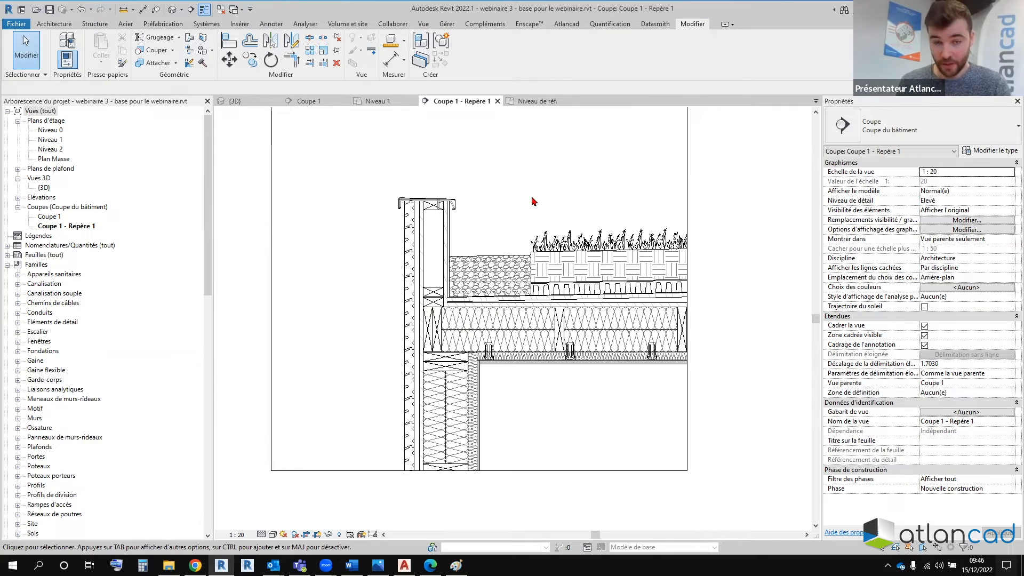
pyautogui.click(539, 101)
pyautogui.click(564, 101)
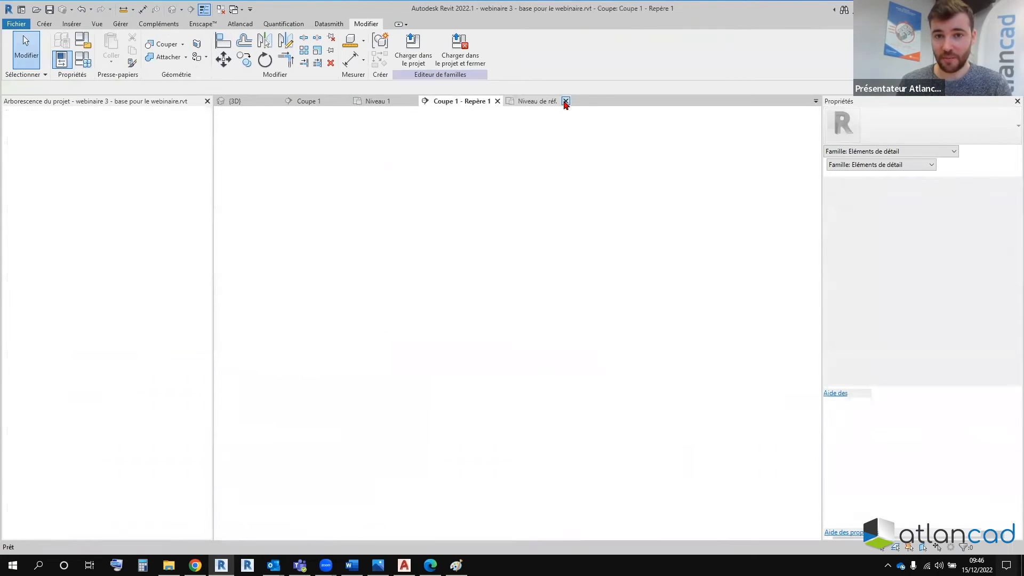
pyautogui.scroll(1, 559, 197)
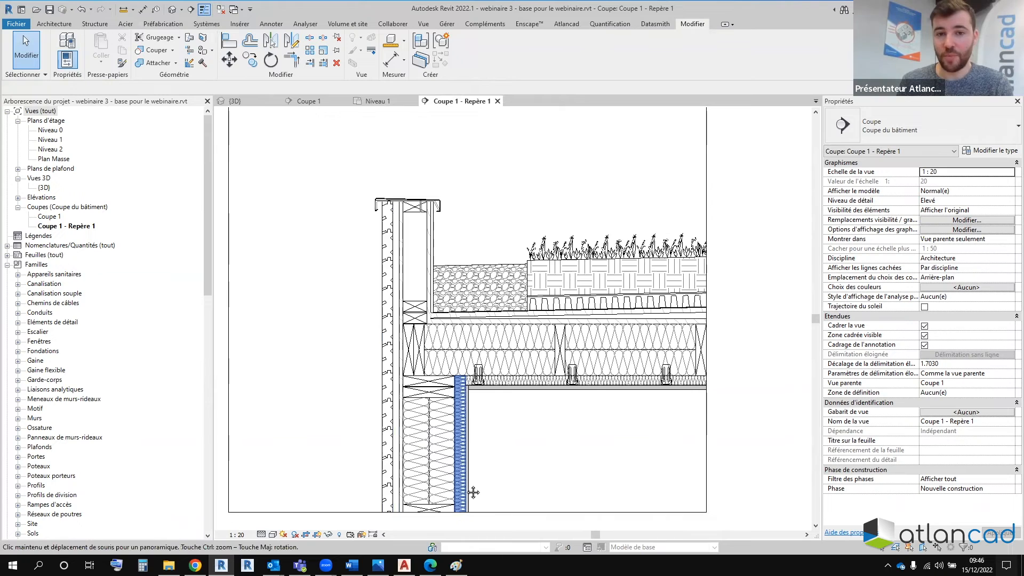
pyautogui.moveTo(478, 500); pyautogui.dragTo(463, 478, button='middle')
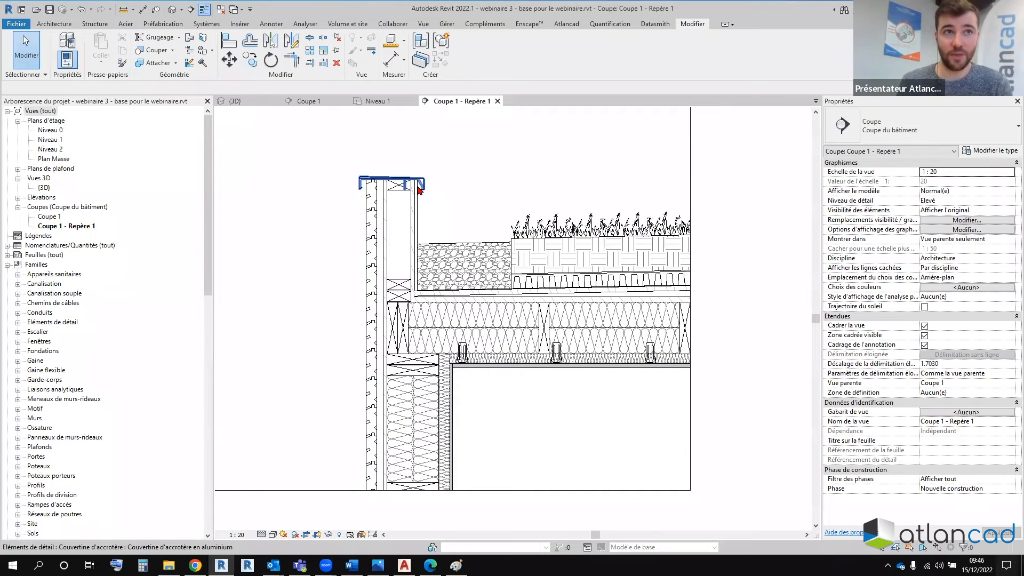
pyautogui.click(270, 25)
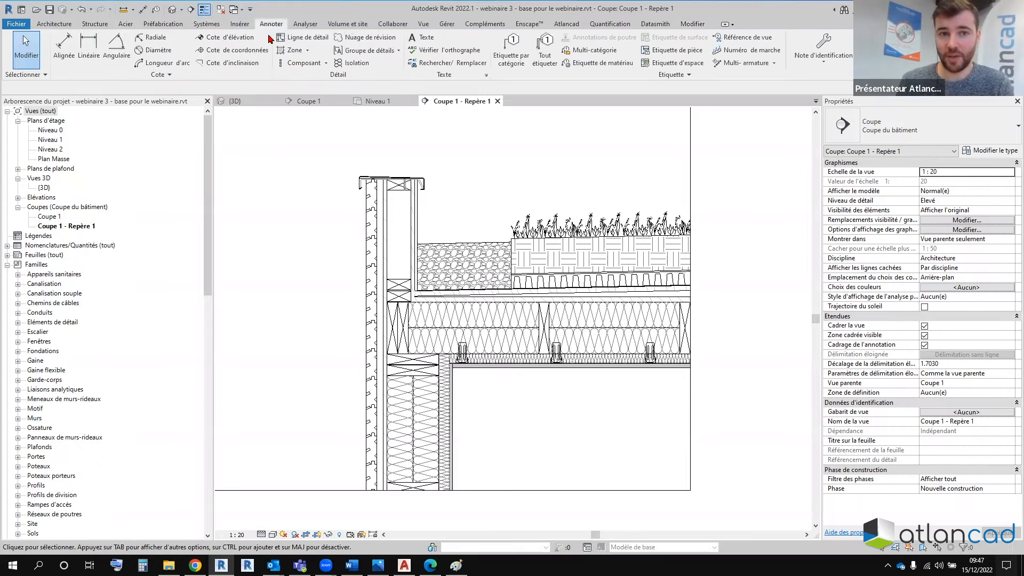
pyautogui.click(327, 63)
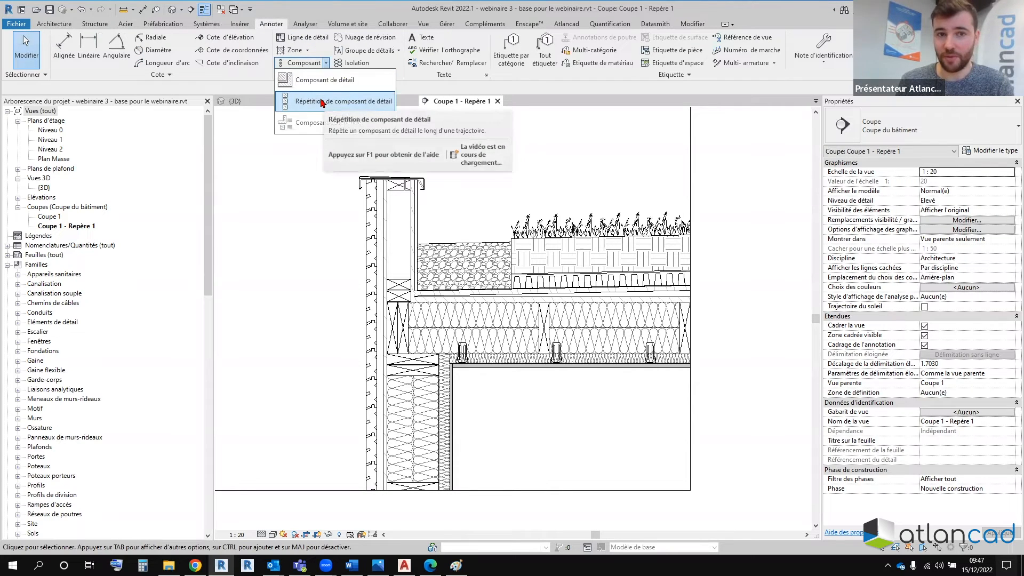
pyautogui.click(352, 105)
pyautogui.click(896, 126)
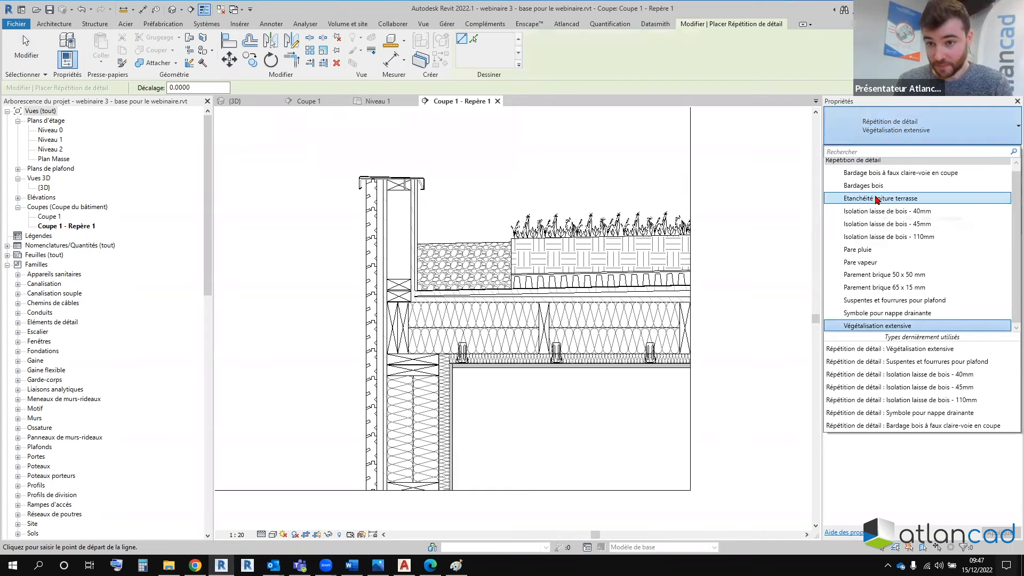
pyautogui.click(867, 250)
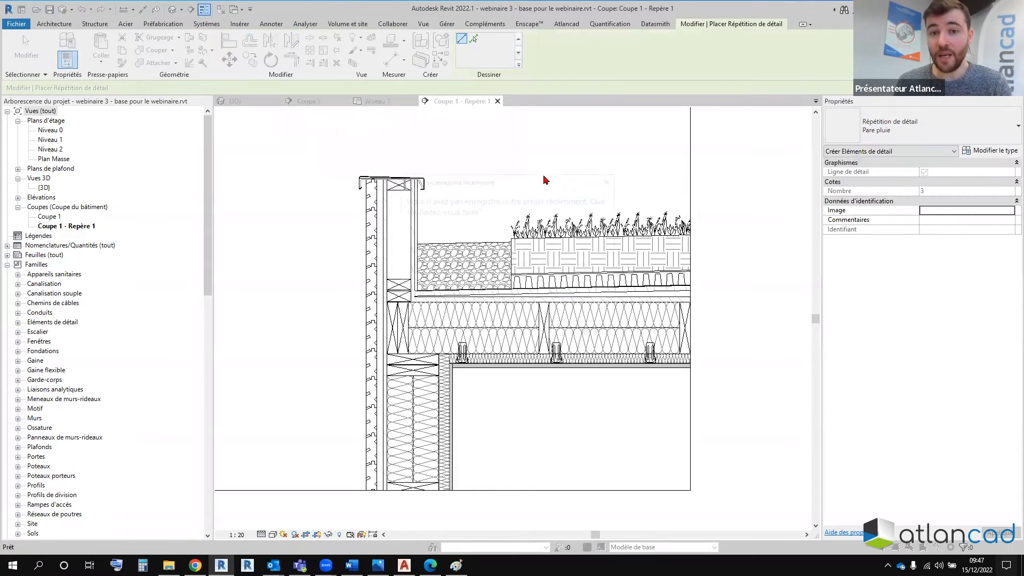
pyautogui.click(611, 179)
pyautogui.press('Escape')
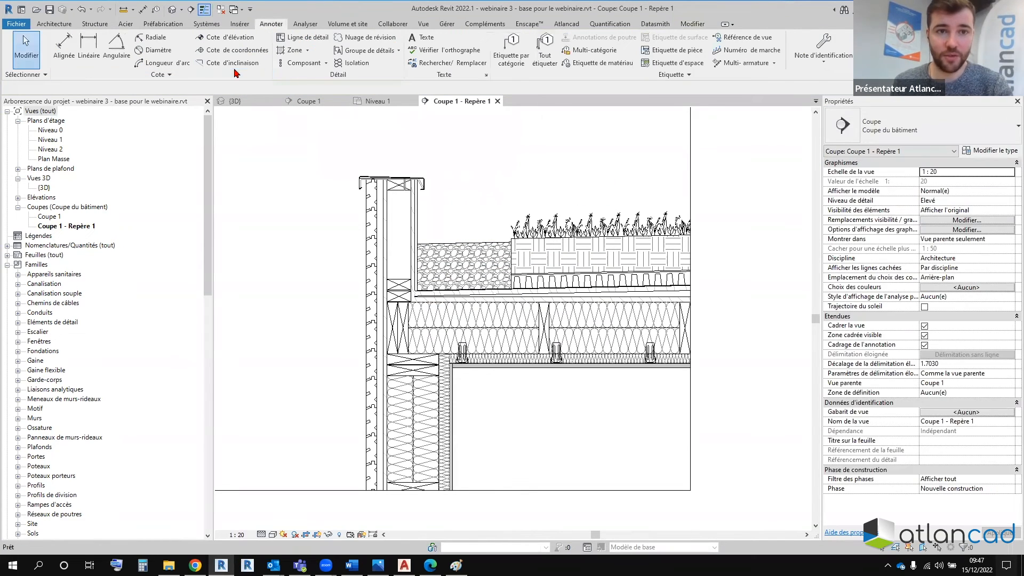
# Step: Look through the detail component types available for placement in the section view
pyautogui.click(326, 63)
pyautogui.click(334, 79)
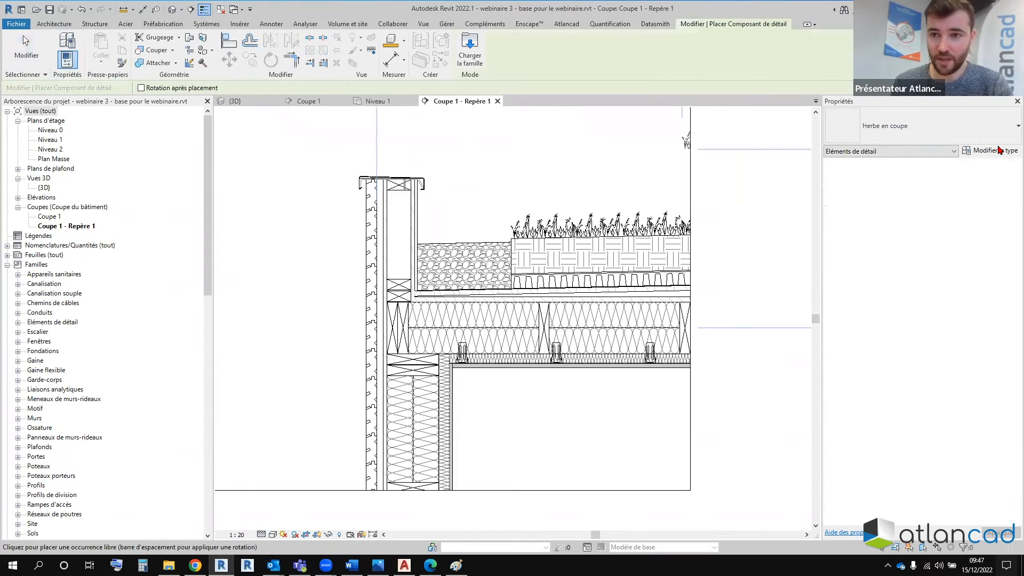
pyautogui.click(937, 128)
pyautogui.scroll(-5, 914, 227)
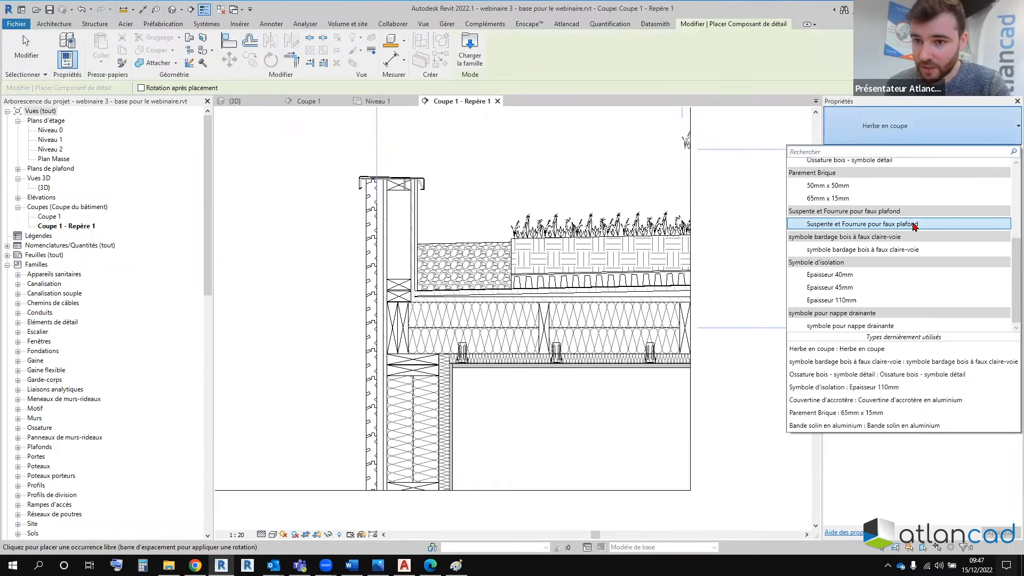
pyautogui.scroll(2, 940, 268)
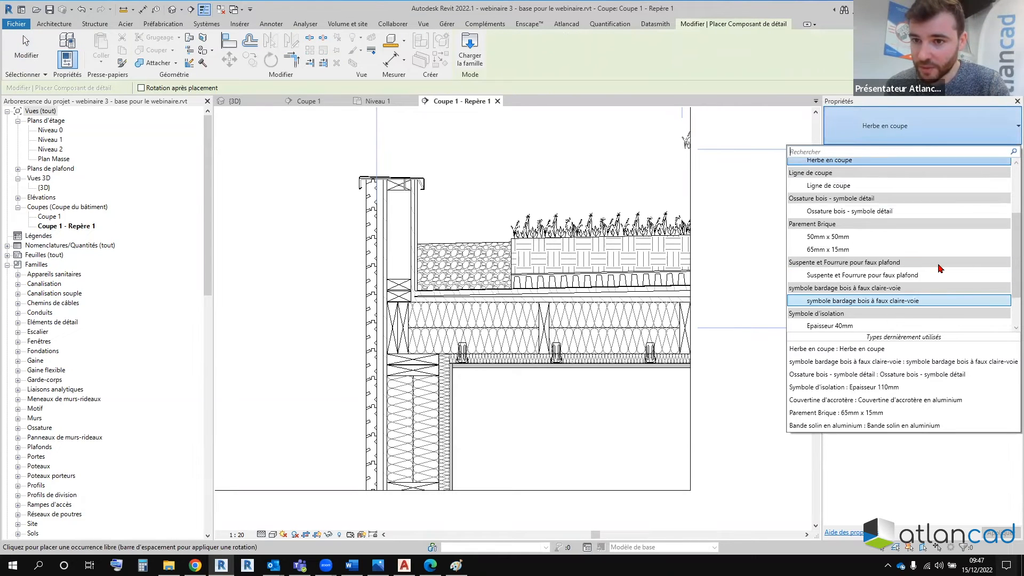
pyautogui.scroll(2, 939, 268)
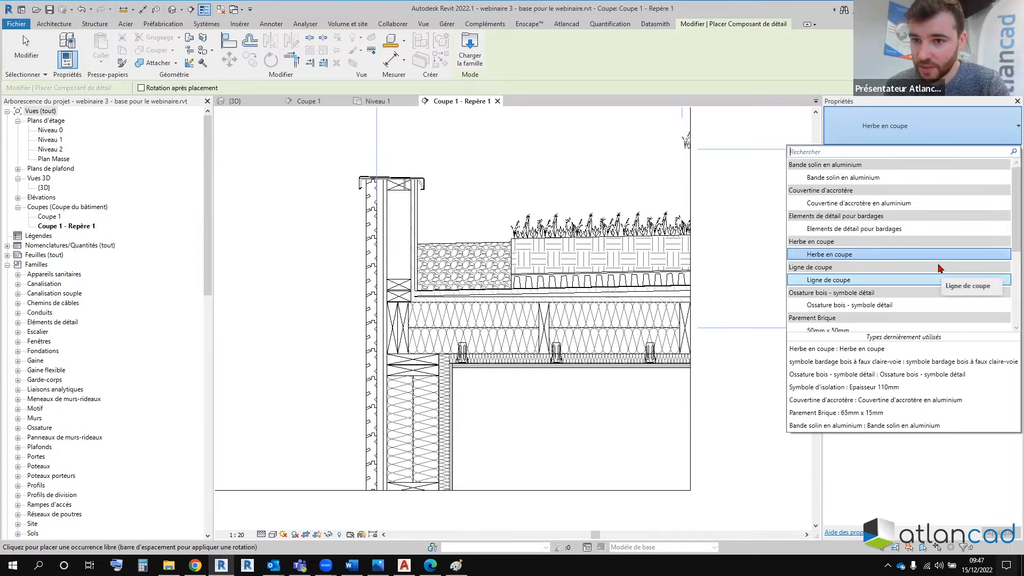
pyautogui.scroll(-3, 940, 268)
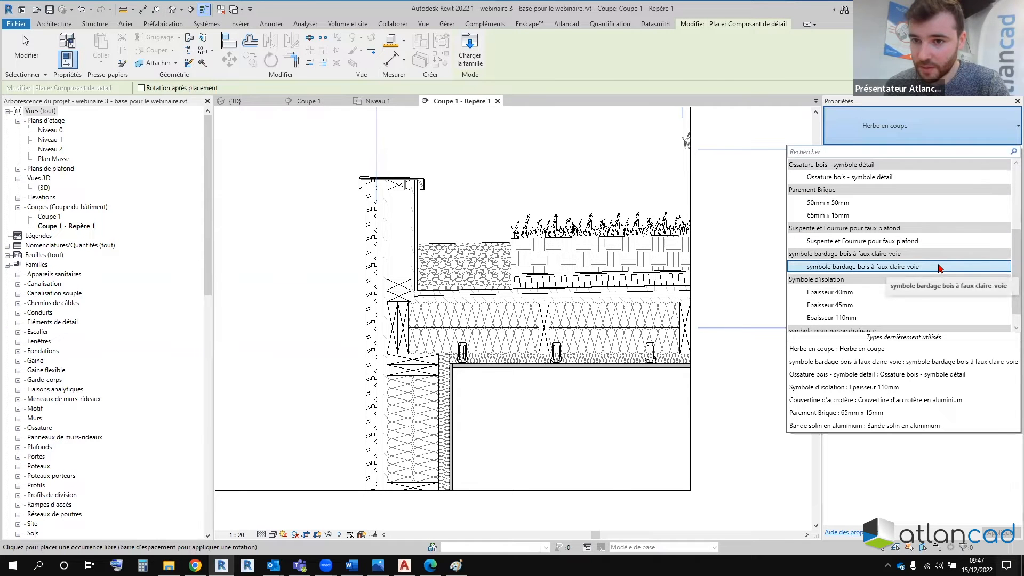
pyautogui.scroll(-1, 939, 267)
pyautogui.scroll(4, 940, 269)
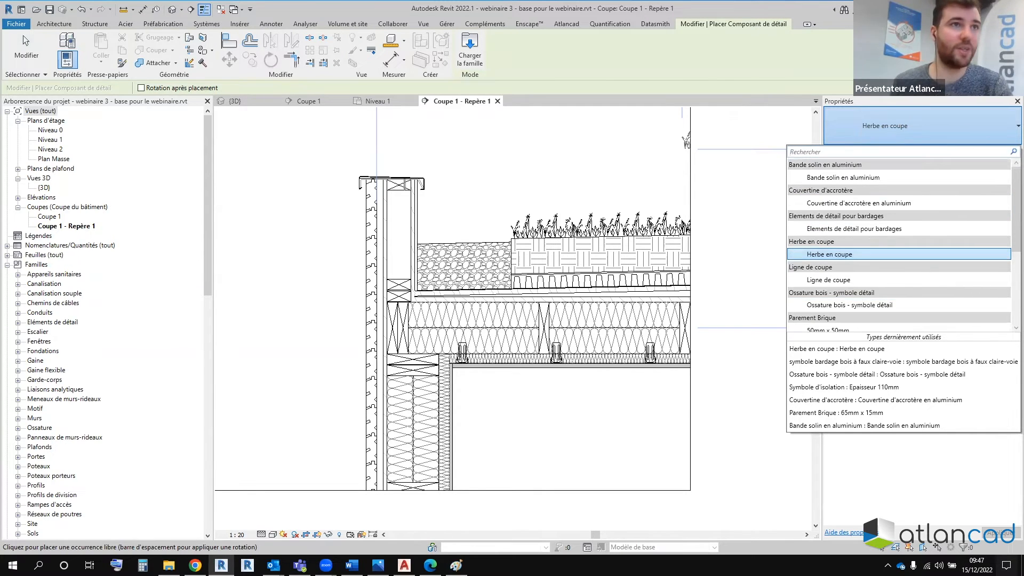
pyautogui.press('Escape')
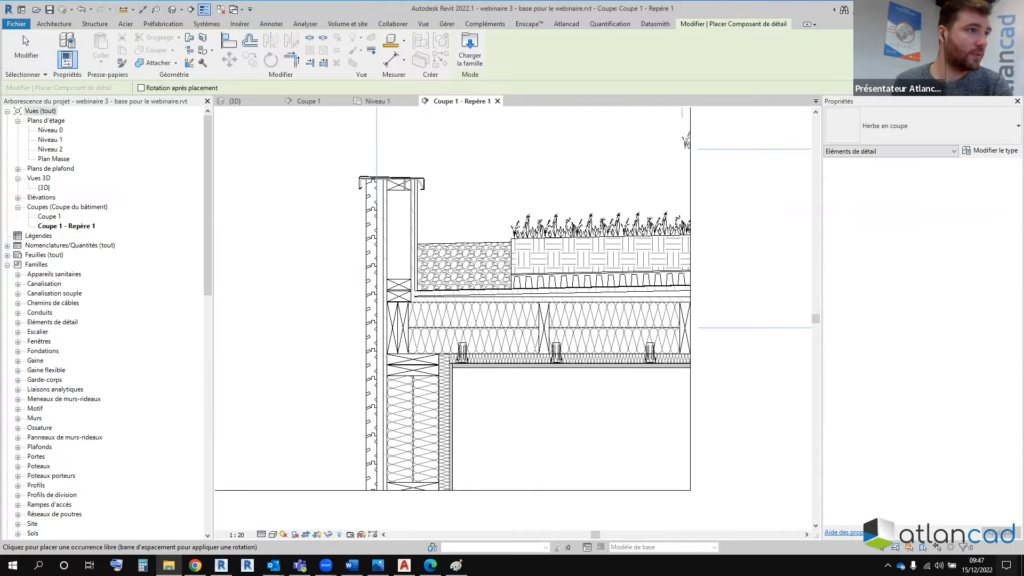
# Step: Open the family file Symbole pour film de protection divers.rfa in the family editor
pyautogui.click(493, 261)
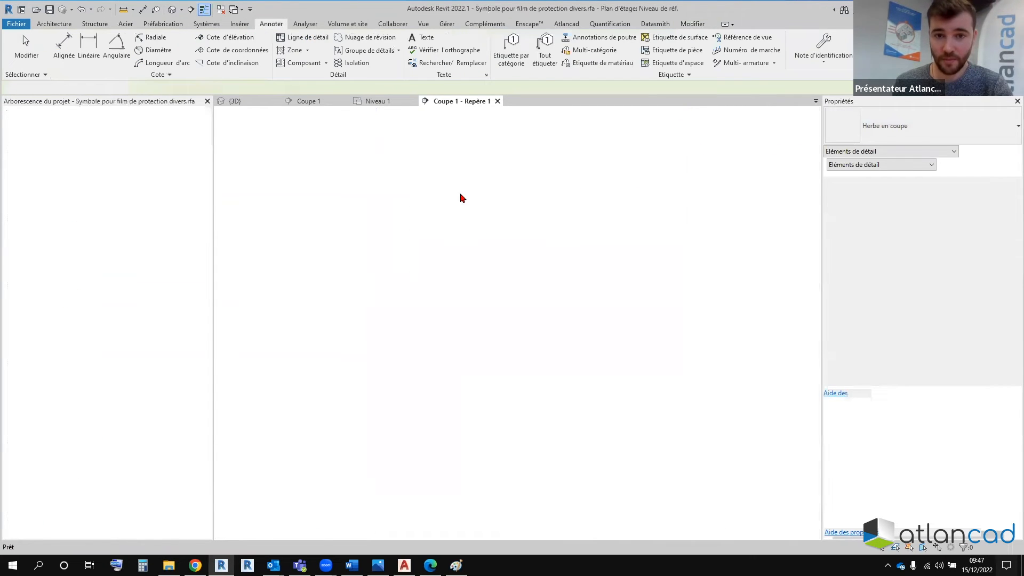
pyautogui.scroll(6, 488, 296)
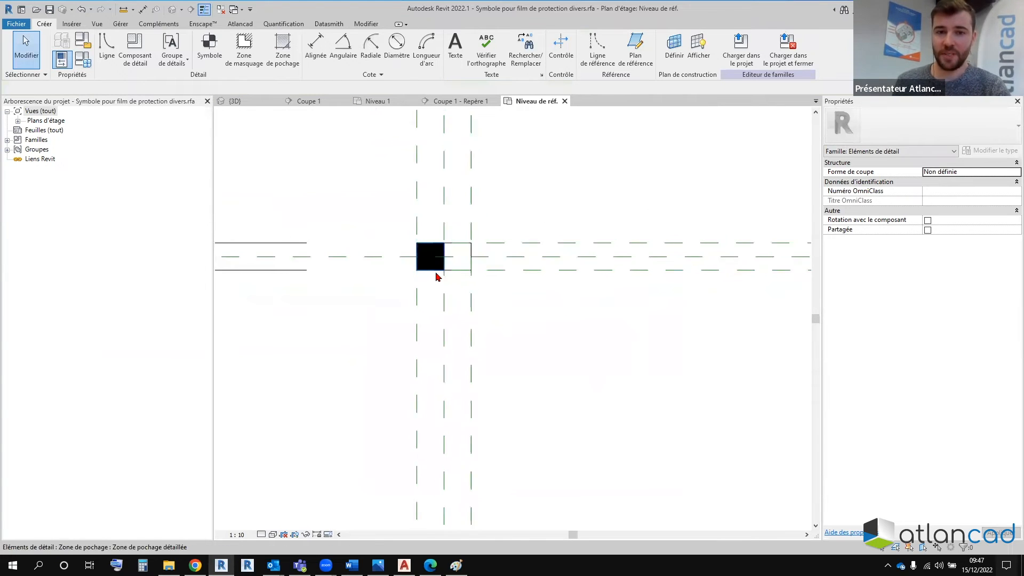
pyautogui.scroll(3, 448, 267)
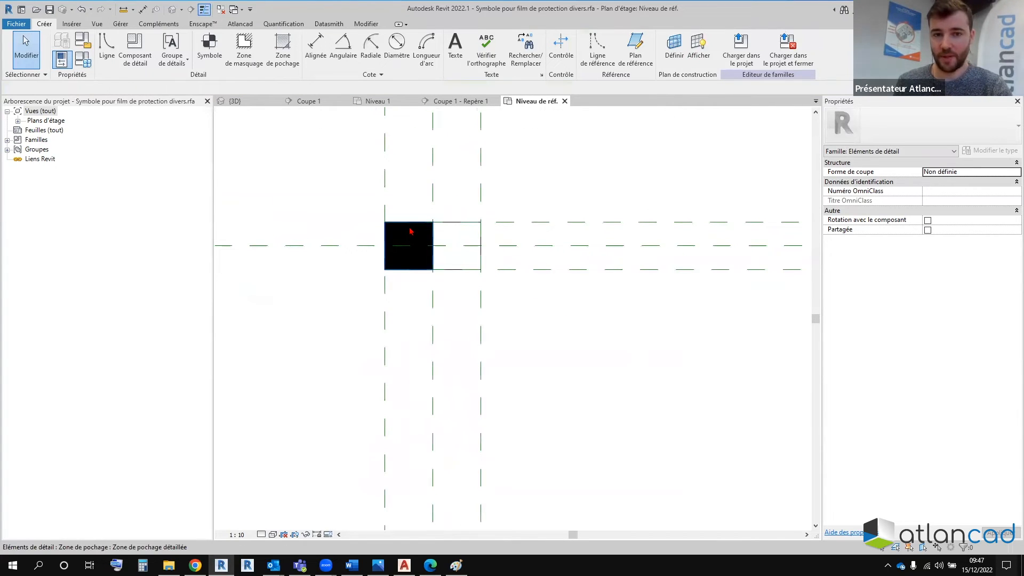
# Step: Examine the black filled region and the adjoining white zone that make up the protection film symbol
pyautogui.click(410, 231)
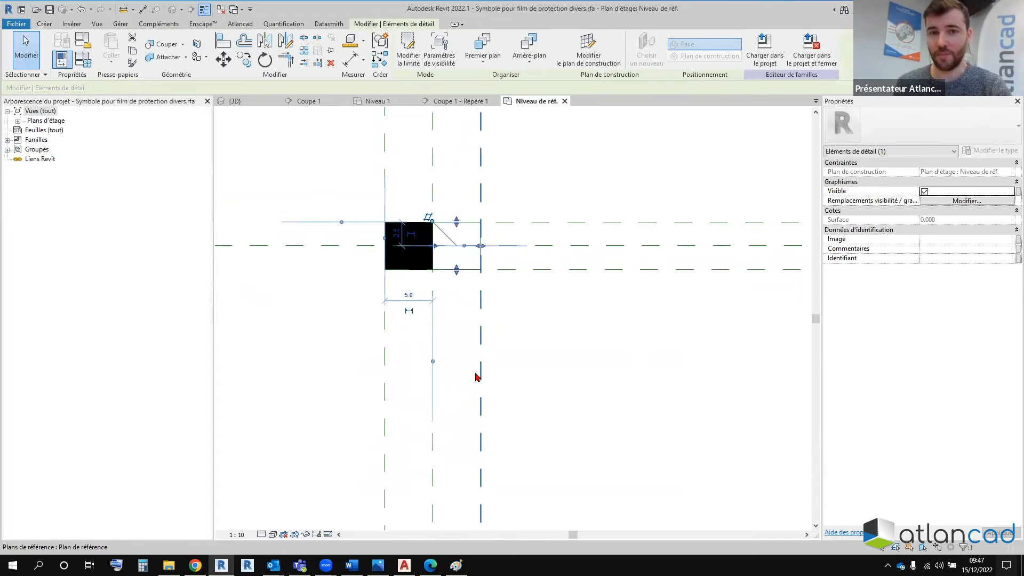
pyautogui.press('Escape')
pyautogui.click(408, 227)
pyautogui.press('Escape')
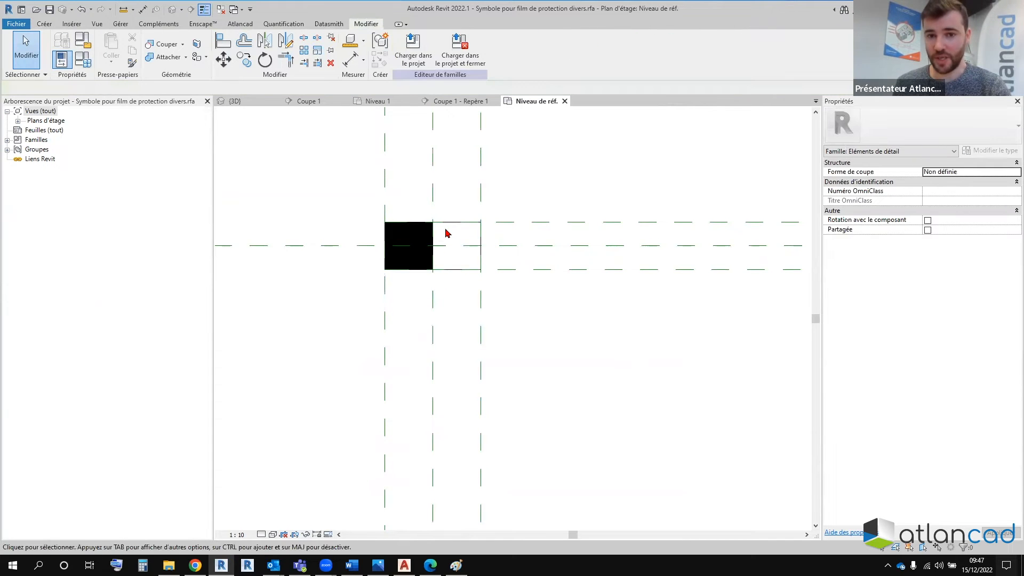
pyautogui.click(454, 225)
pyautogui.click(455, 304)
pyautogui.scroll(-5, 455, 304)
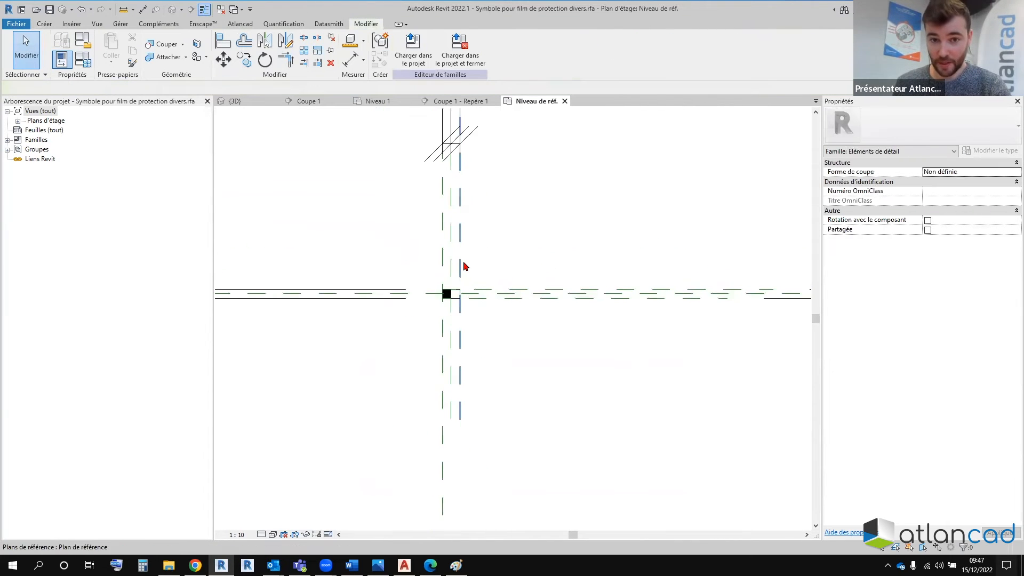
# Step: Move the outer vertical reference plane outward to lengthen the symbol's white zone to 26
pyautogui.scroll(3, 463, 261)
pyautogui.click(459, 270)
pyautogui.moveTo(457, 304); pyautogui.dragTo(558, 299)
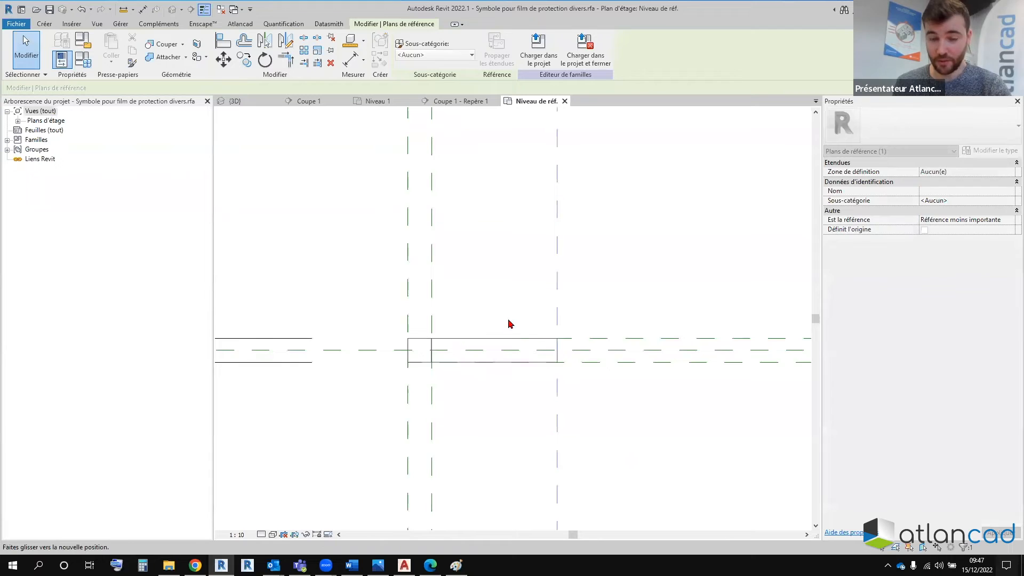
pyautogui.scroll(-5, 478, 344)
pyautogui.scroll(3, 477, 261)
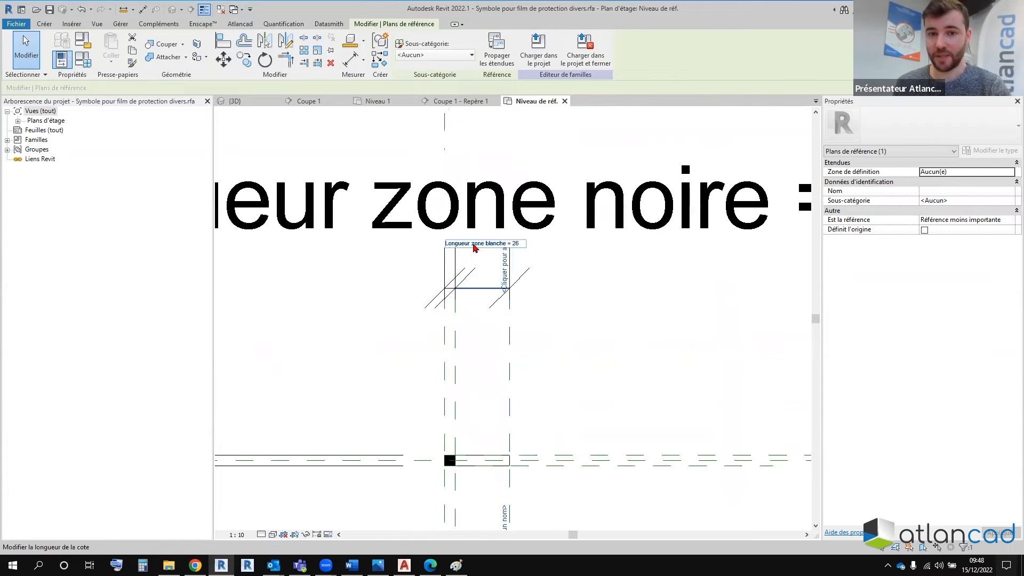
pyautogui.scroll(-3, 472, 248)
pyautogui.scroll(2, 428, 336)
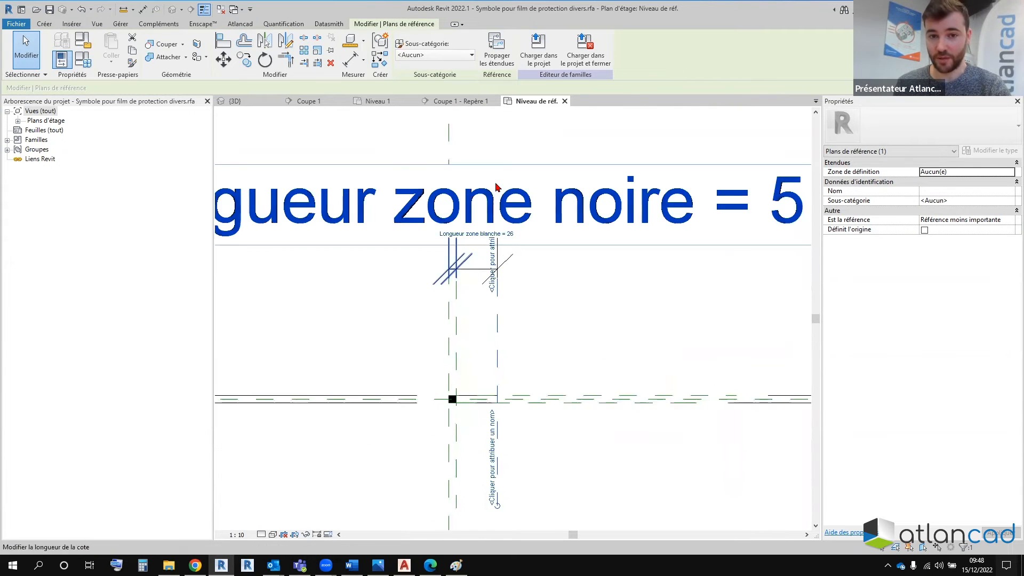
# Step: Move the middle reference plane to lengthen the black zone until the white zone is 6 long, and undo this move
pyautogui.scroll(2, 450, 380)
pyautogui.moveTo(502, 354); pyautogui.dragTo(510, 354)
pyautogui.scroll(-8, 496, 350)
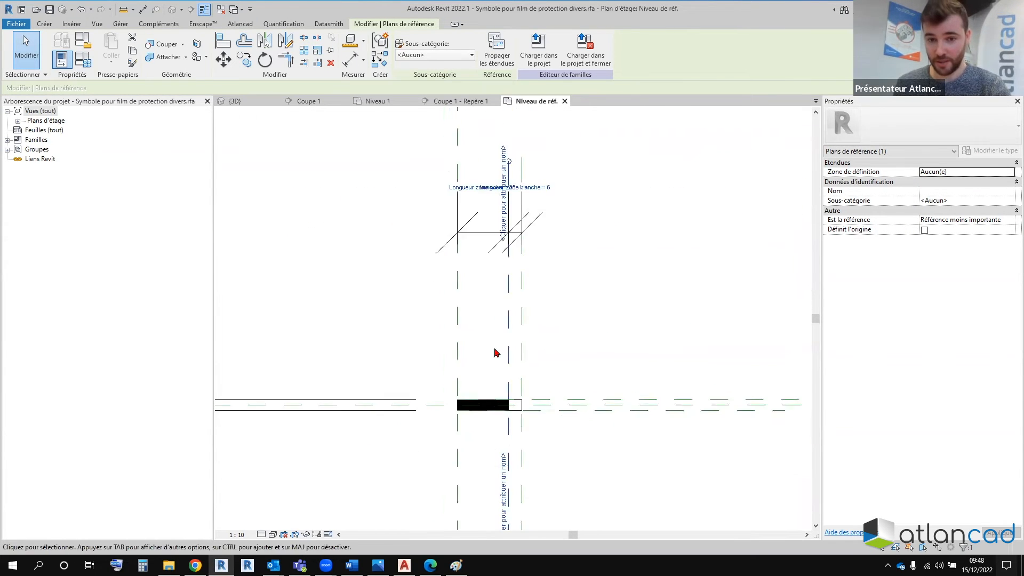
pyautogui.scroll(3, 709, 365)
pyautogui.scroll(5, 349, 373)
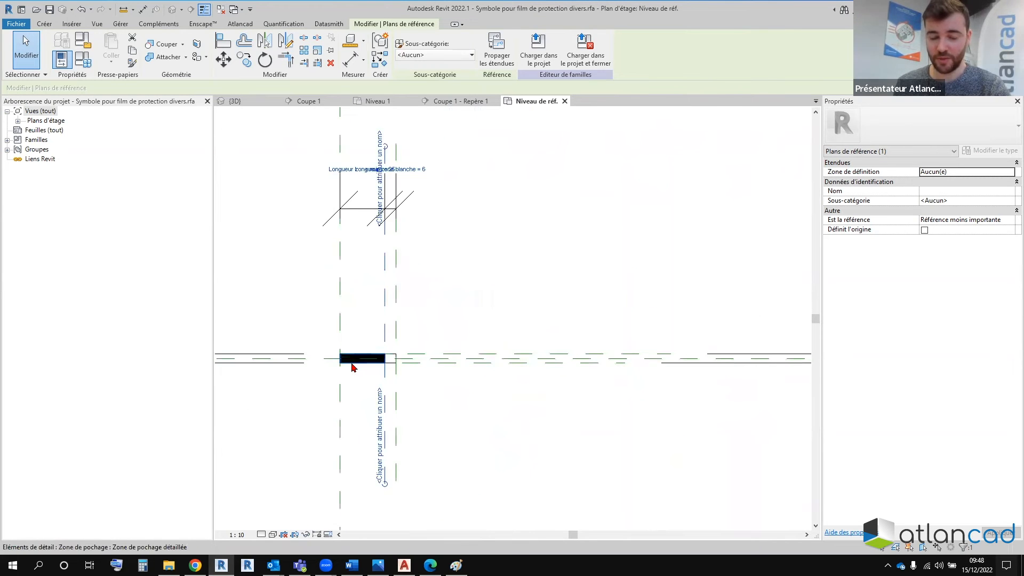
pyautogui.hotkey('ctrl', 'z')
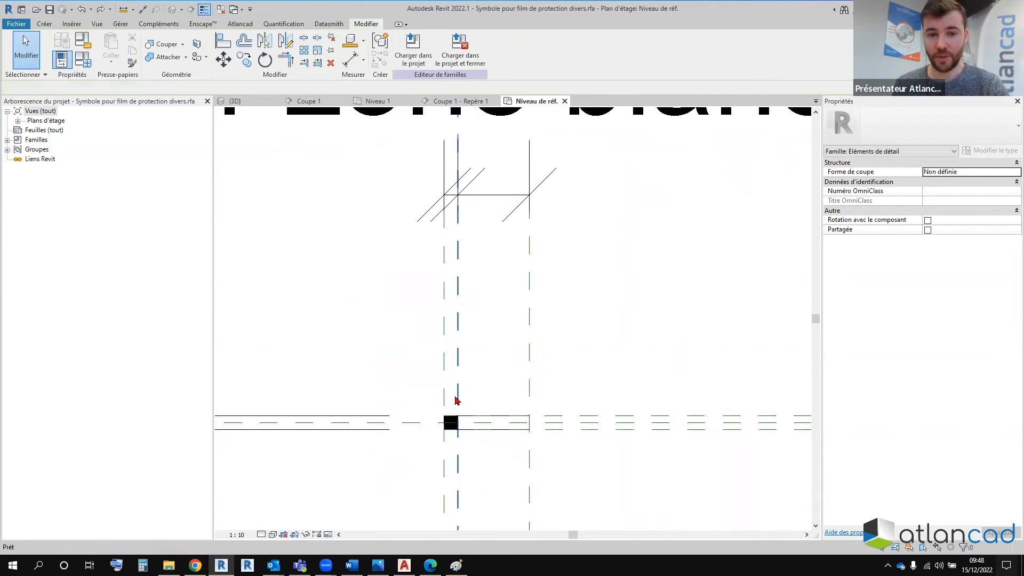
# Step: Undo the outer reference plane's move and switch the symbol family to its Pare pluie type
pyautogui.hotkey('ctrl', 'z')
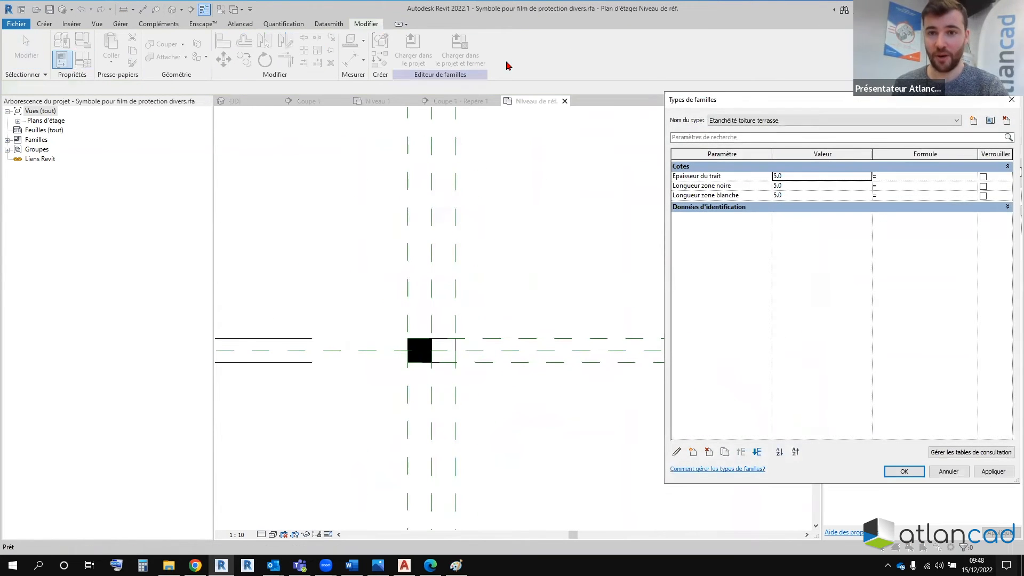
pyautogui.click(766, 121)
pyautogui.click(725, 139)
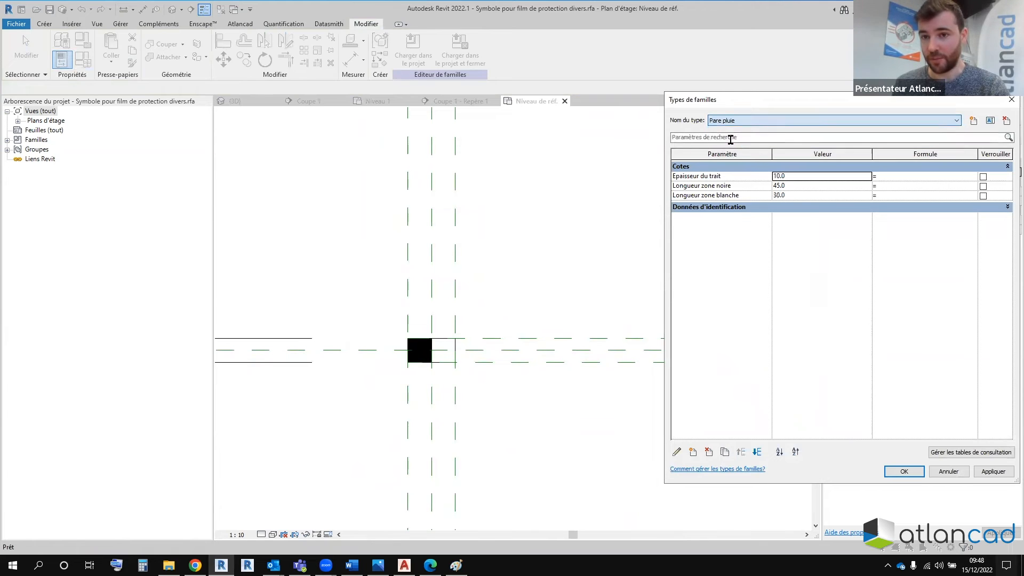
pyautogui.click(993, 471)
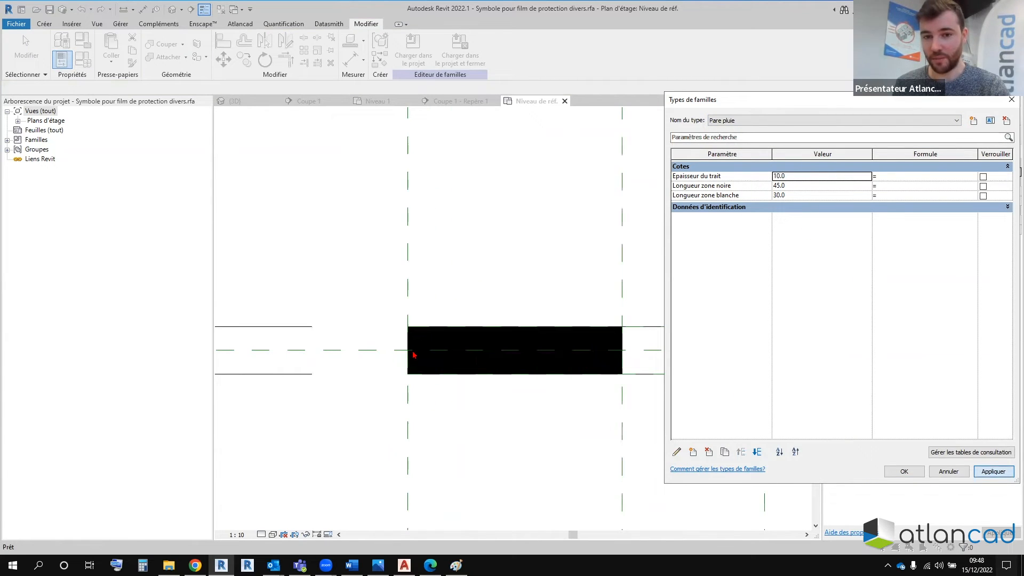
pyautogui.click(914, 474)
pyautogui.scroll(-3, 485, 342)
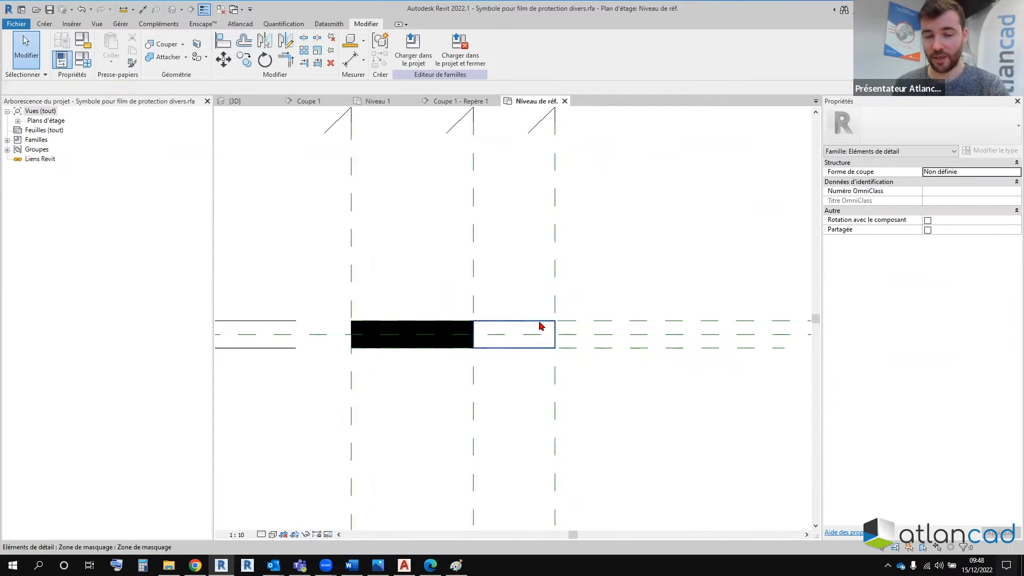
# Step: Switch the symbol family to its Pare vapeur type to preview its proportions
pyautogui.click(83, 59)
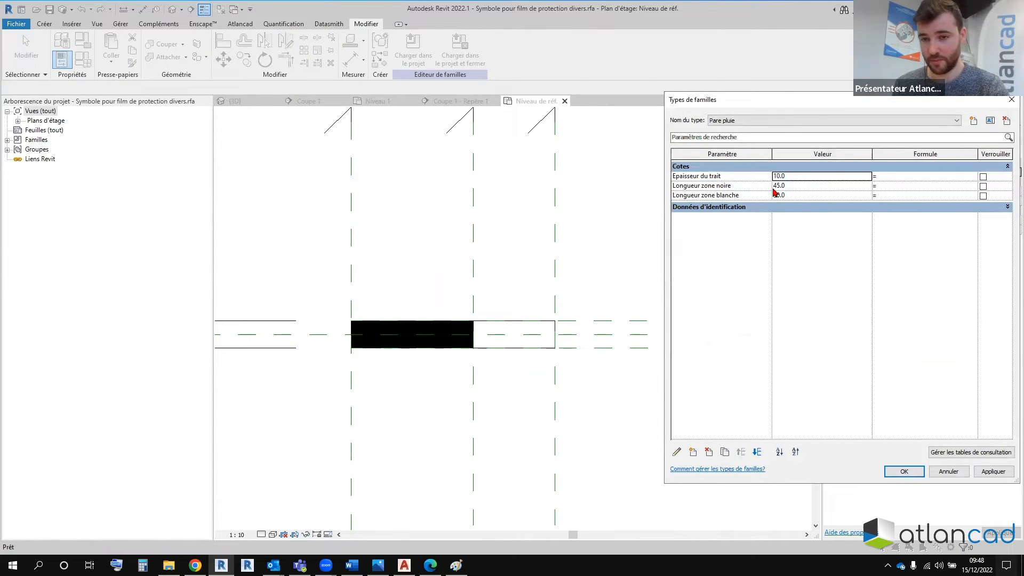
pyautogui.click(726, 120)
pyautogui.click(717, 137)
pyautogui.click(904, 464)
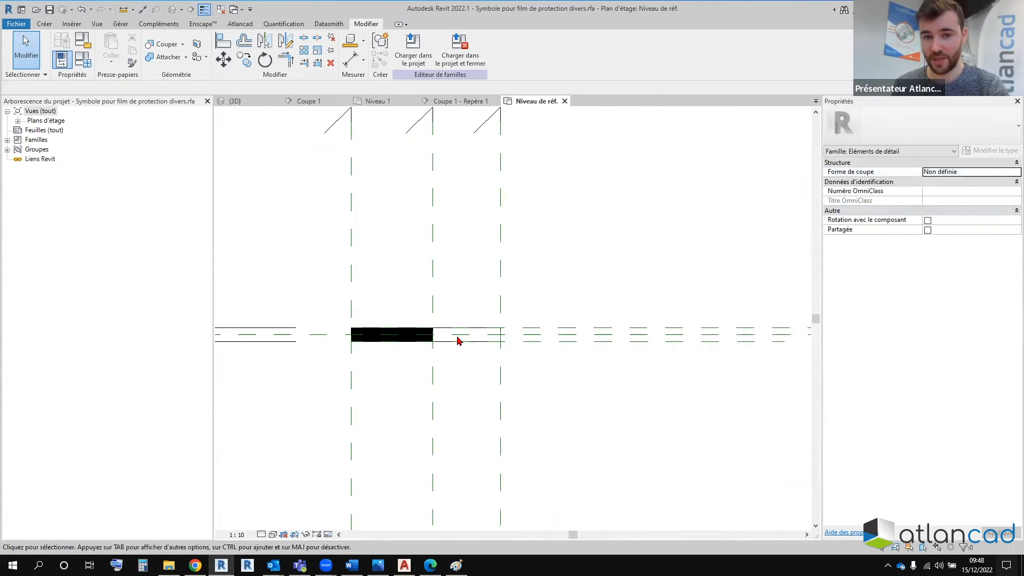
# Step: Make Etanchéité toiture terrasse the current type of the symbol family
pyautogui.click(83, 59)
pyautogui.click(758, 121)
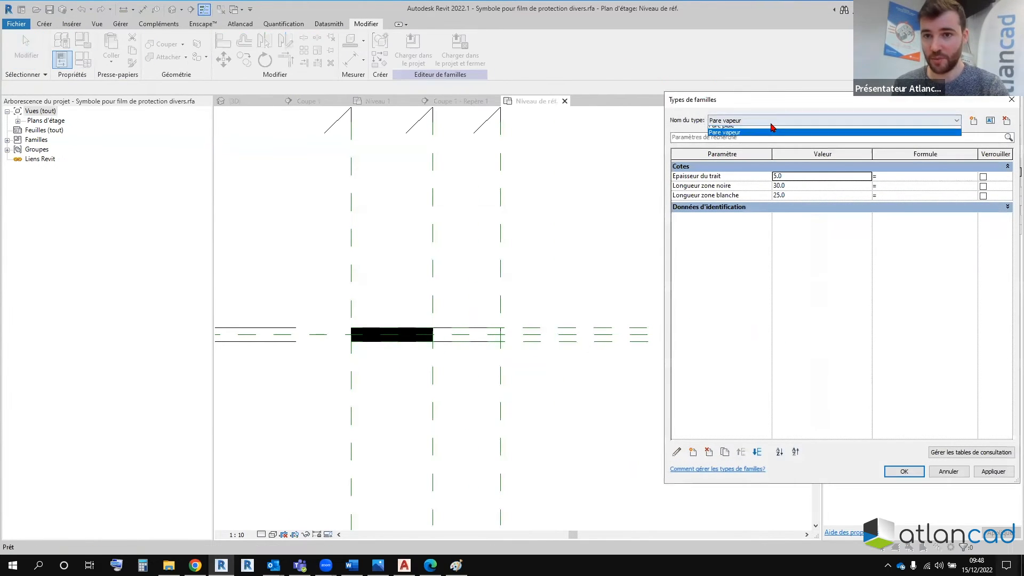
pyautogui.click(774, 130)
pyautogui.click(908, 470)
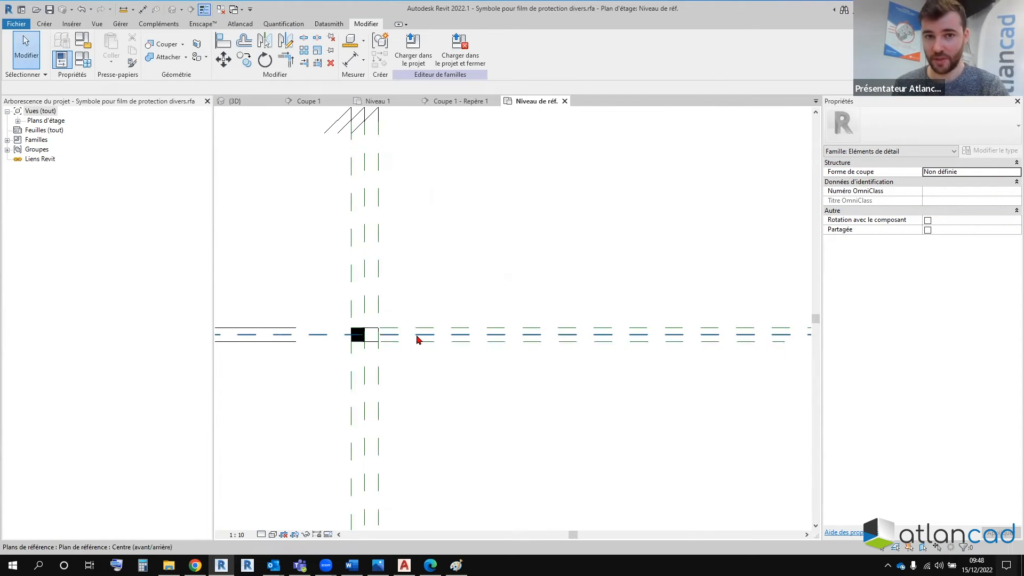
# Step: Load the symbol family into the project and place one Pare pluie symbol above the roof in Coupe 1 - Repère 1
pyautogui.click(414, 47)
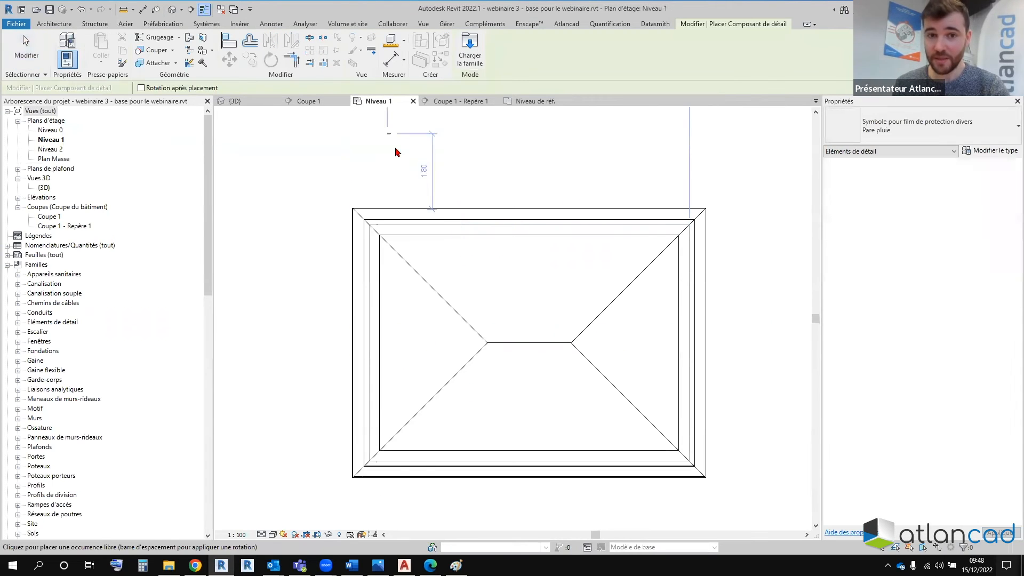
pyautogui.click(456, 101)
pyautogui.click(488, 172)
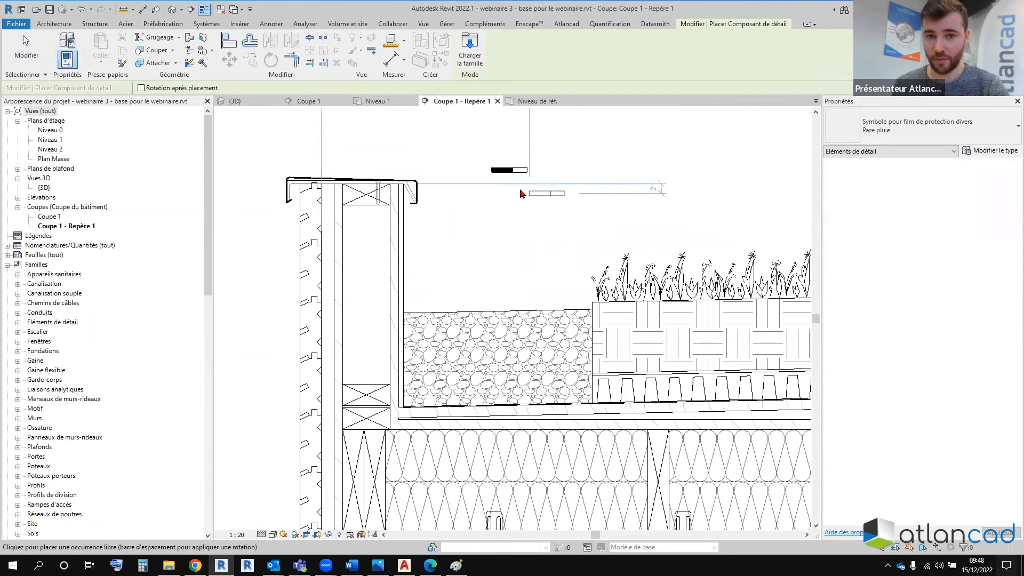
# Step: End the component placement and delete the single Pare pluie symbol above the roof
pyautogui.press('Escape')
pyautogui.press('Escape')
pyautogui.scroll(1, 511, 179)
pyautogui.click(500, 168)
pyautogui.press('Delete')
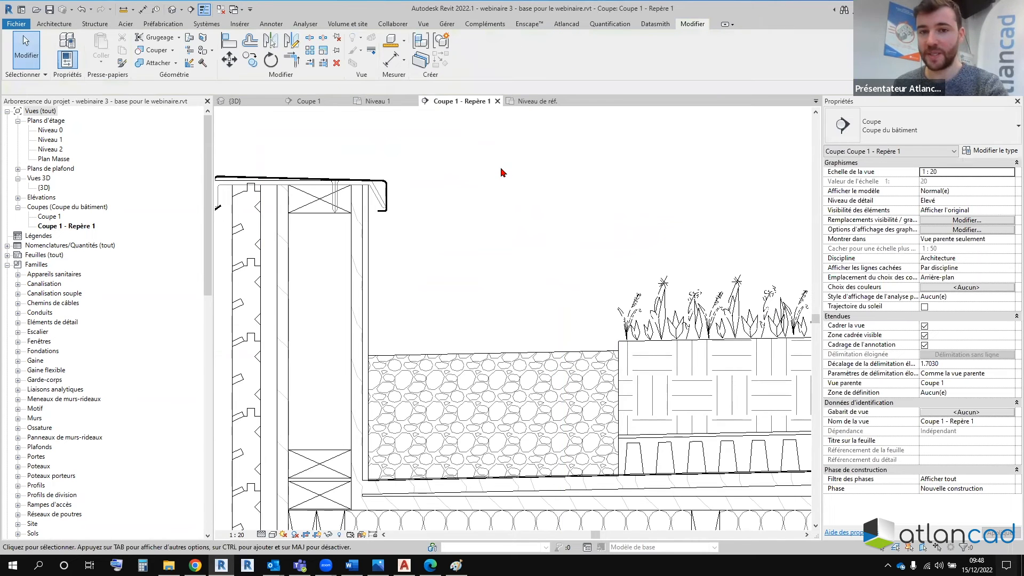
# Step: Start a Pare pluie repeating detail and set its type's detail to Symbole pour film de protection divers : Pare pluie
pyautogui.scroll(-2, 501, 167)
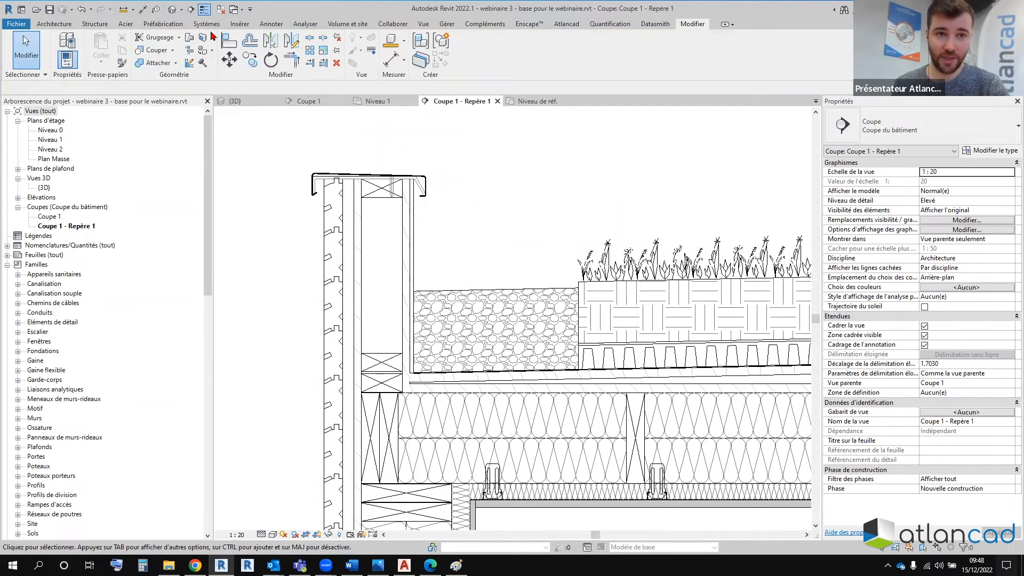
pyautogui.click(282, 25)
pyautogui.click(324, 63)
pyautogui.click(320, 91)
pyautogui.click(923, 133)
pyautogui.click(923, 133)
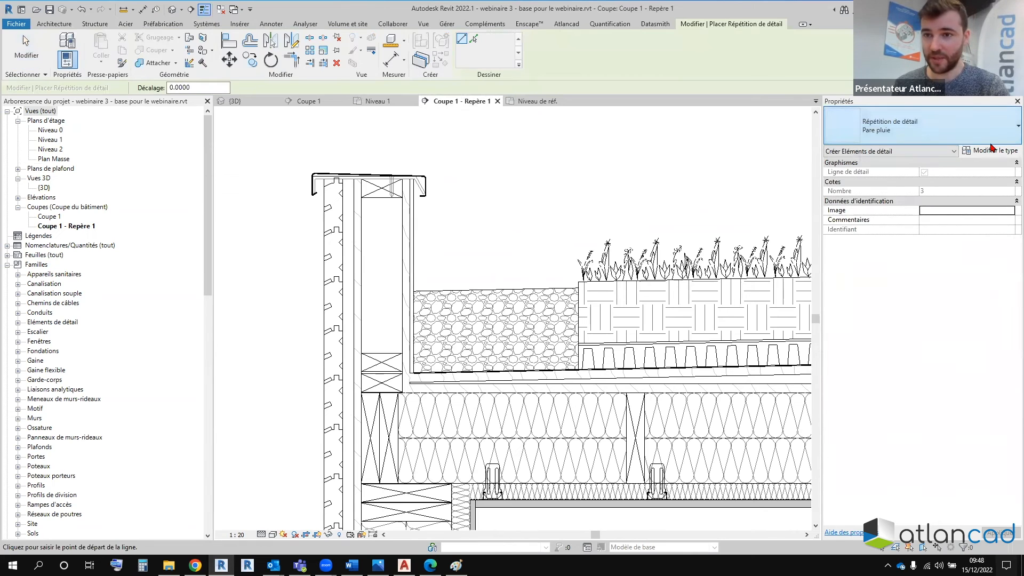
pyautogui.click(988, 151)
pyautogui.click(704, 130)
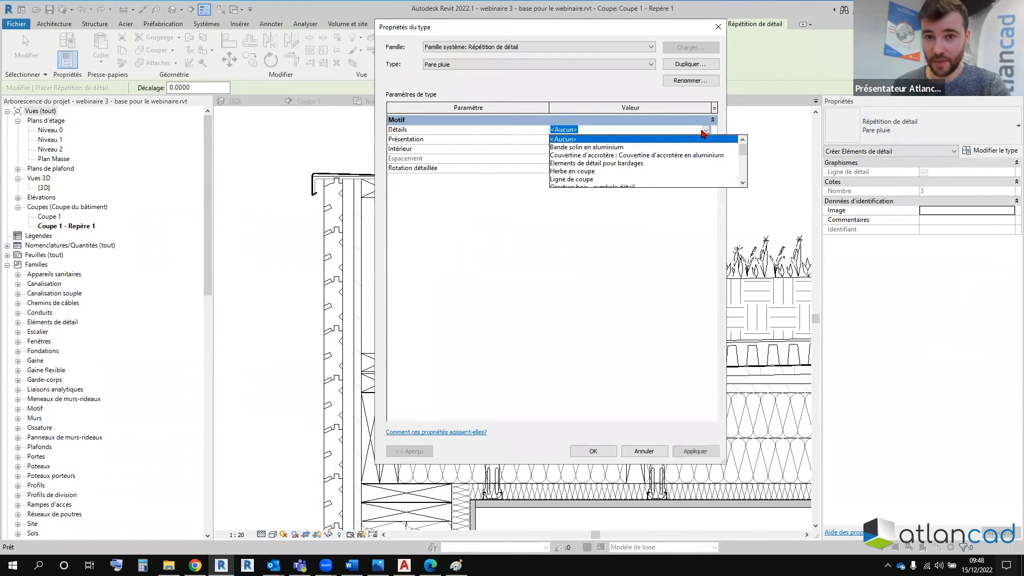
pyautogui.scroll(-5, 653, 172)
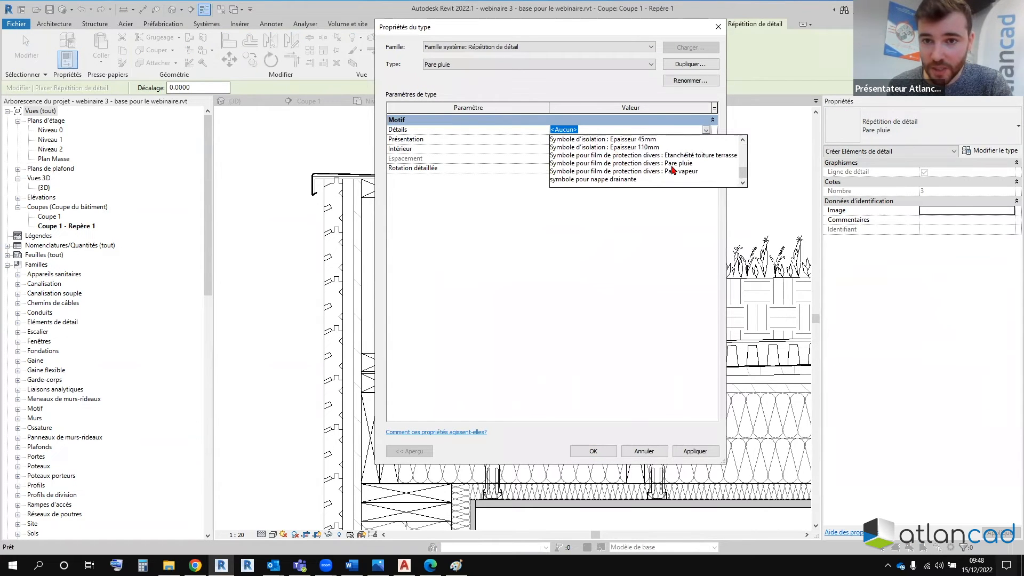
pyautogui.click(653, 164)
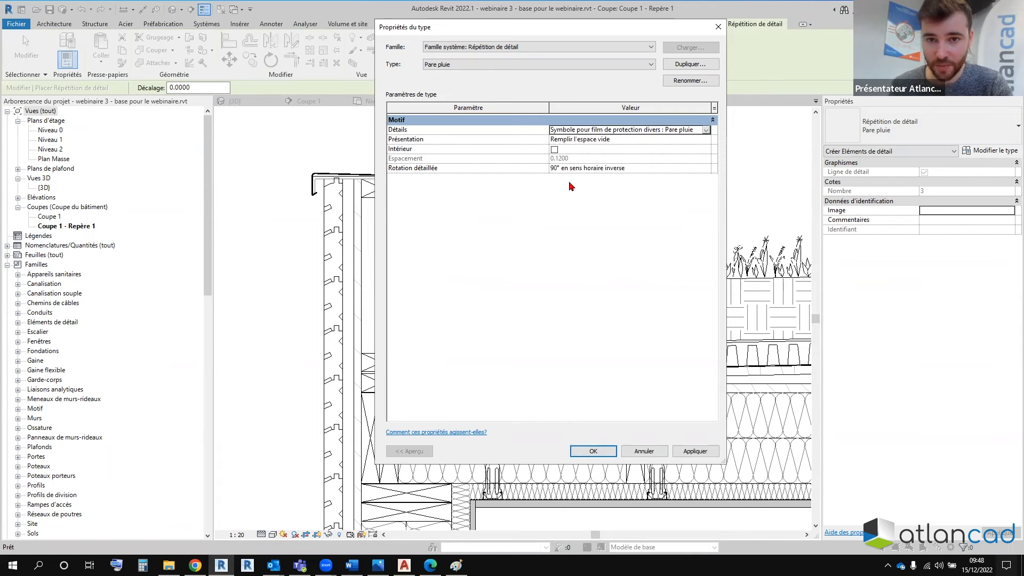
pyautogui.click(600, 452)
# Step: Draw the Pare pluie repeating detail down the outer side of the timber frame, from under the coping to the wall's base
pyautogui.scroll(-2, 419, 136)
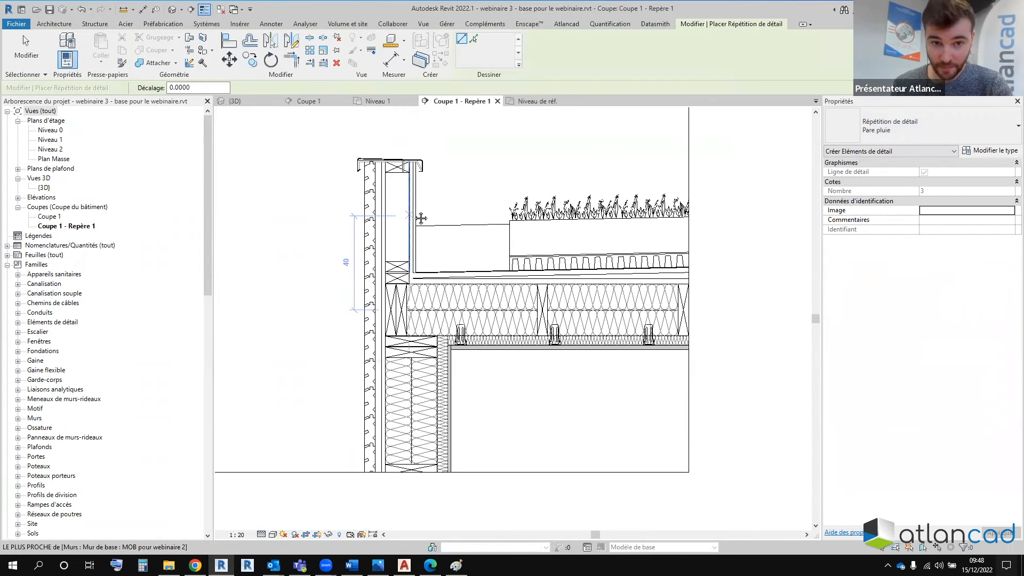
pyautogui.moveTo(421, 219); pyautogui.dragTo(449, 185, button='middle')
pyautogui.scroll(1, 410, 128)
pyautogui.click(410, 128)
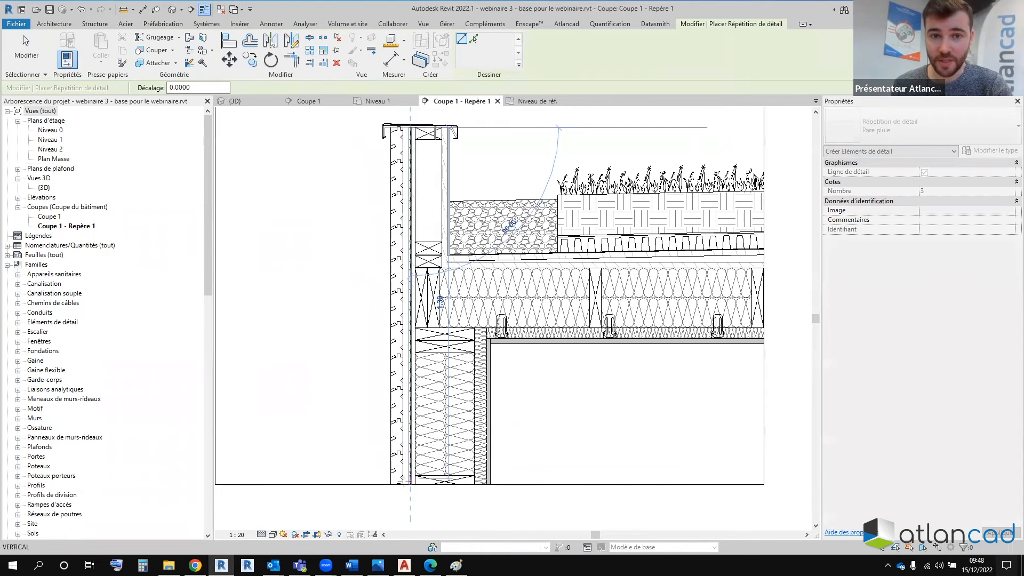
pyautogui.scroll(1, 404, 491)
pyautogui.click(411, 489)
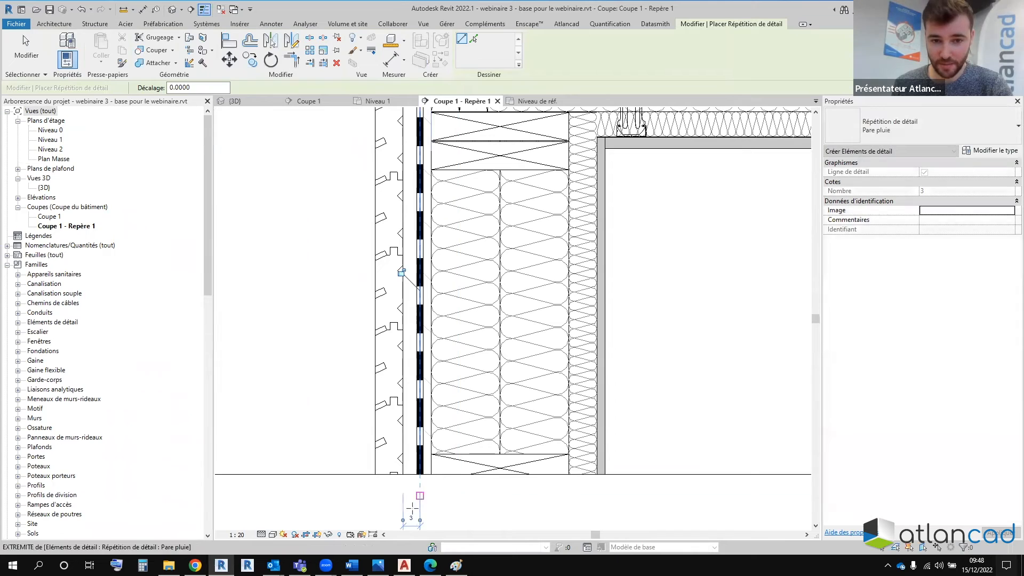
pyautogui.press('Escape')
pyautogui.scroll(-2, 448, 215)
pyautogui.scroll(3, 440, 205)
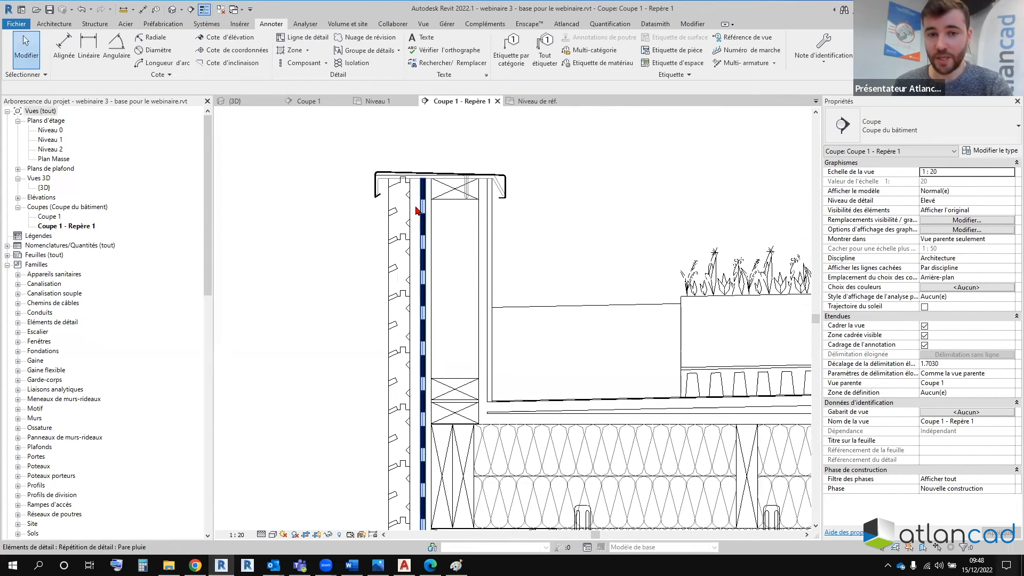
pyautogui.click(440, 207)
pyautogui.scroll(-2, 440, 208)
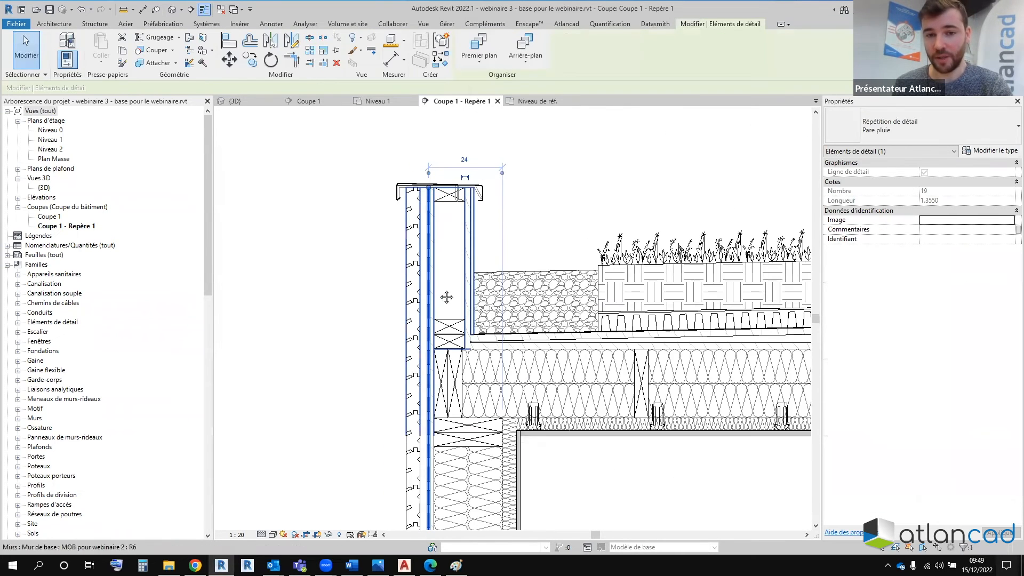
pyautogui.moveTo(445, 297); pyautogui.dragTo(431, 234, button='middle')
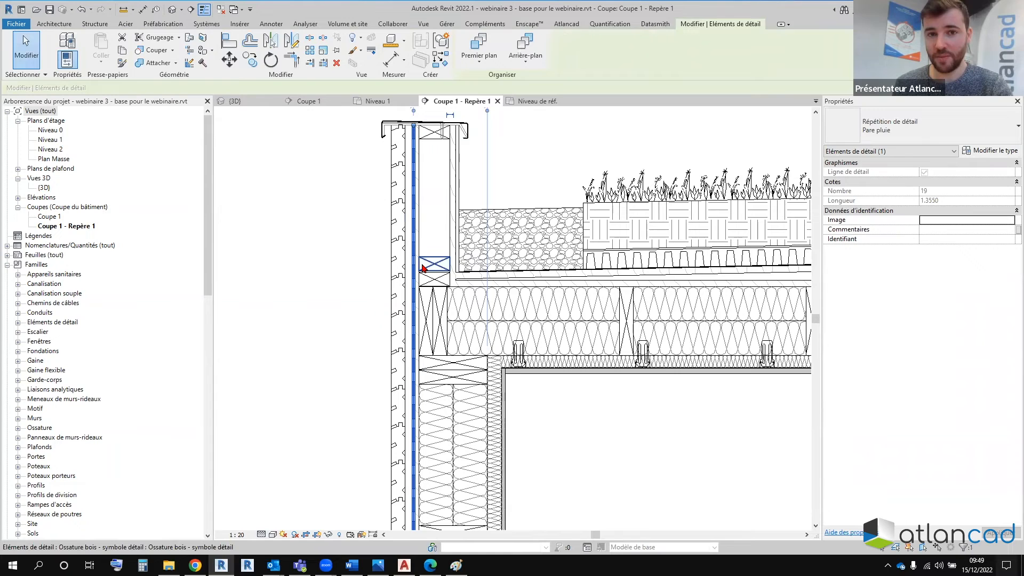
pyautogui.press('Escape')
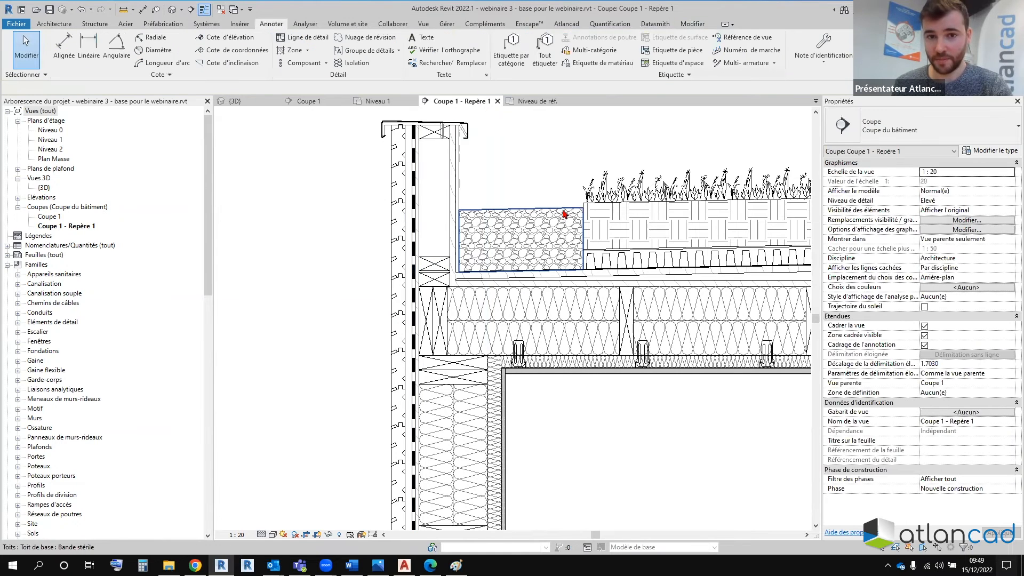
# Step: Start a Pare vapeur repeating detail and set its type's detail to Symbole pour film de protection divers : Pare vapeur
pyautogui.click(326, 63)
pyautogui.click(336, 98)
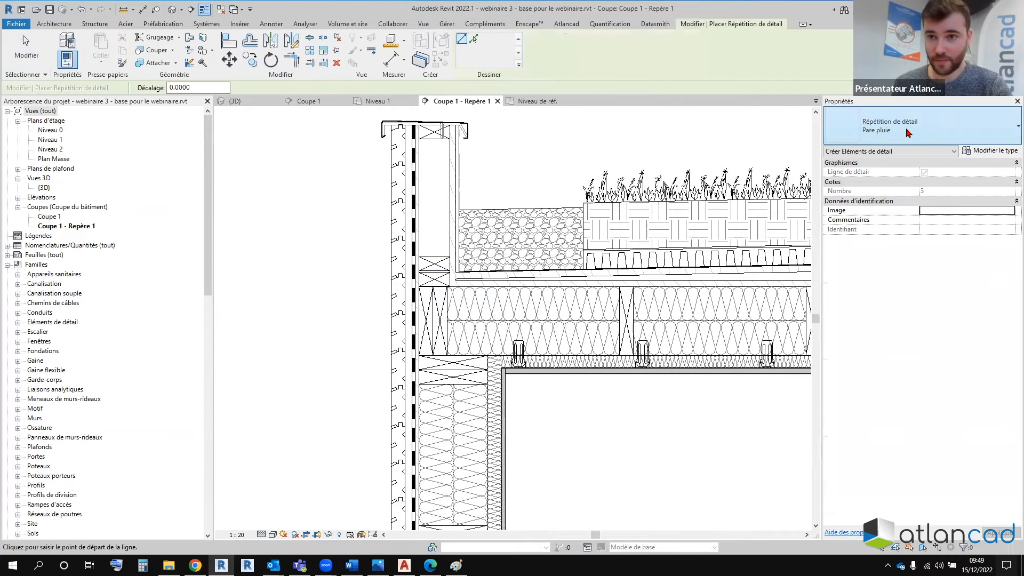
pyautogui.click(910, 133)
pyautogui.click(864, 266)
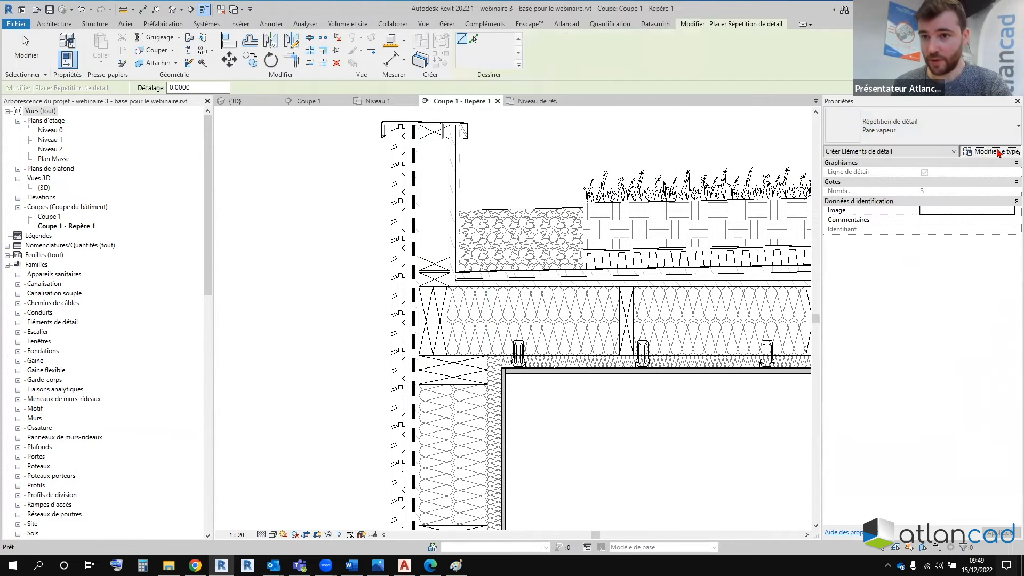
pyautogui.click(996, 152)
pyautogui.click(706, 131)
pyautogui.scroll(-6, 610, 175)
pyautogui.scroll(-2, 610, 175)
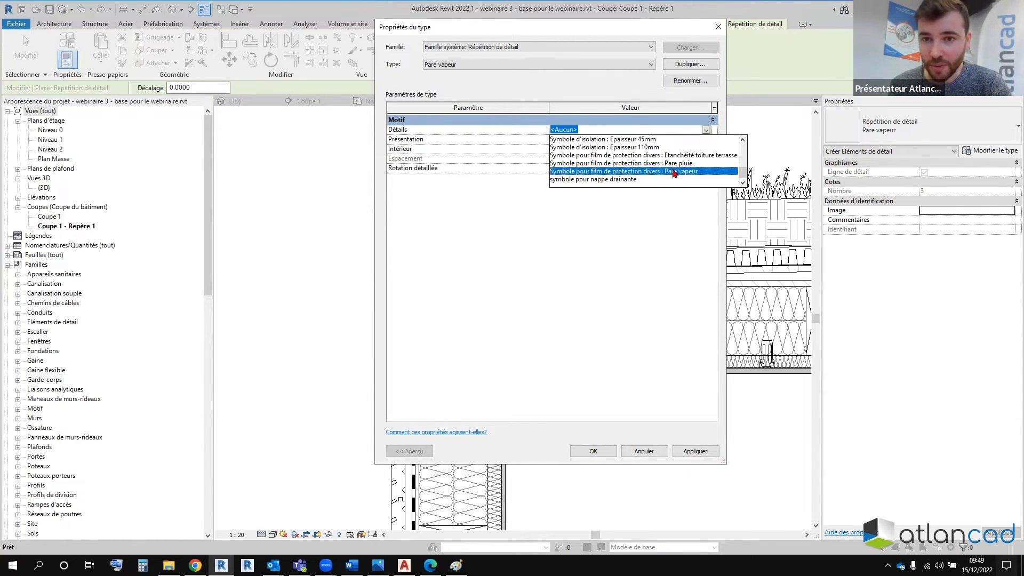
pyautogui.click(676, 171)
pyautogui.click(593, 451)
# Step: Draw the Pare vapeur repeating detail along the frame's inner face, from the roof underside to the wall's base
pyautogui.scroll(3, 526, 361)
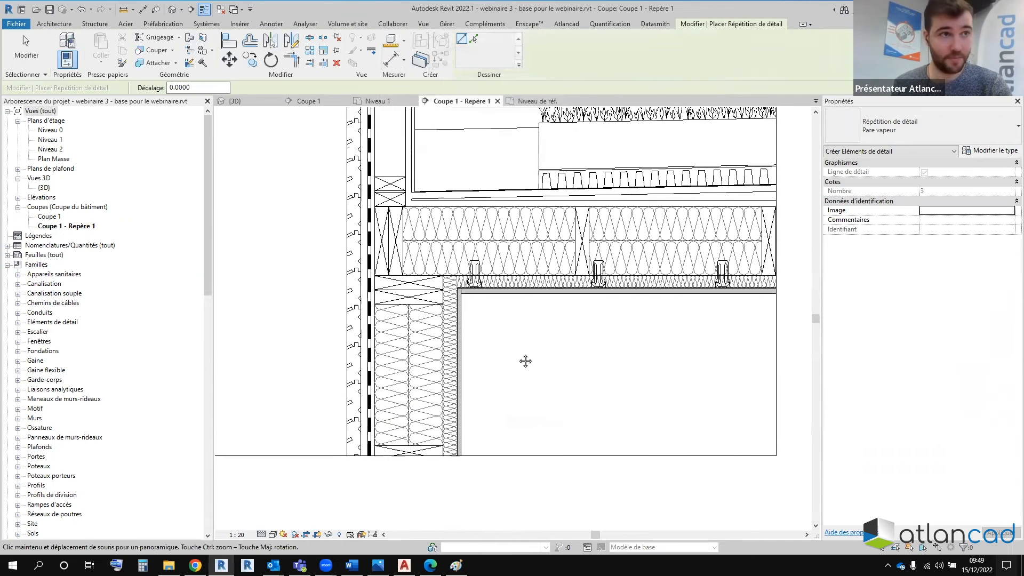
pyautogui.click(464, 270)
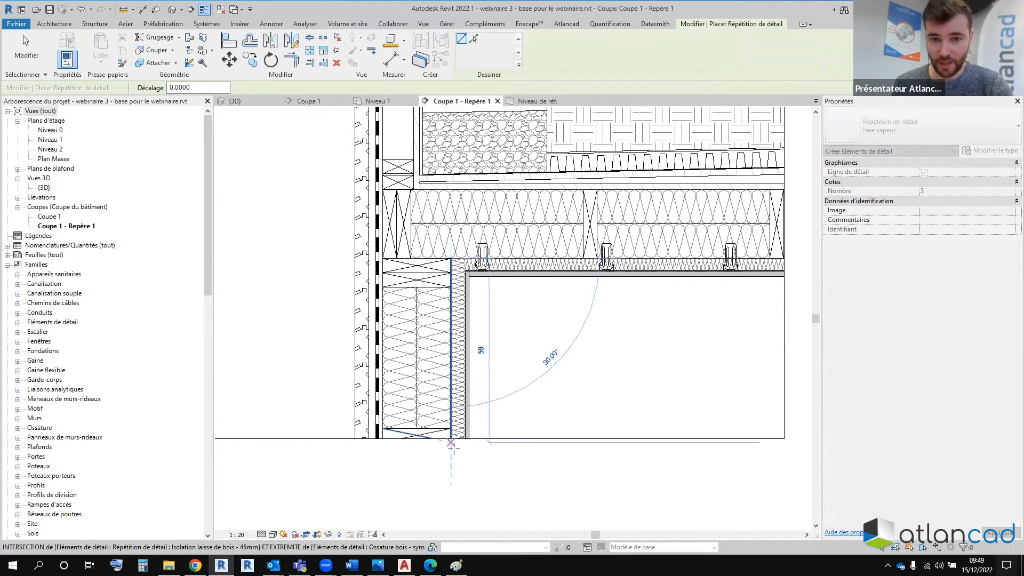
pyautogui.scroll(1, 465, 466)
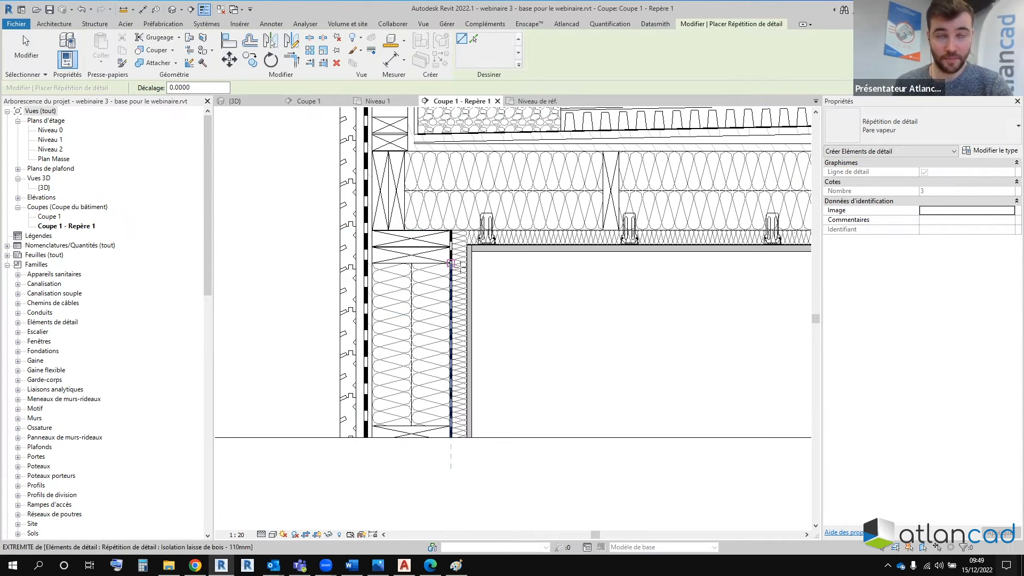
pyautogui.moveTo(453, 251); pyautogui.dragTo(447, 281, button='middle')
pyautogui.press('Escape')
pyautogui.press('Escape')
pyautogui.scroll(1, 446, 285)
pyautogui.click(446, 288)
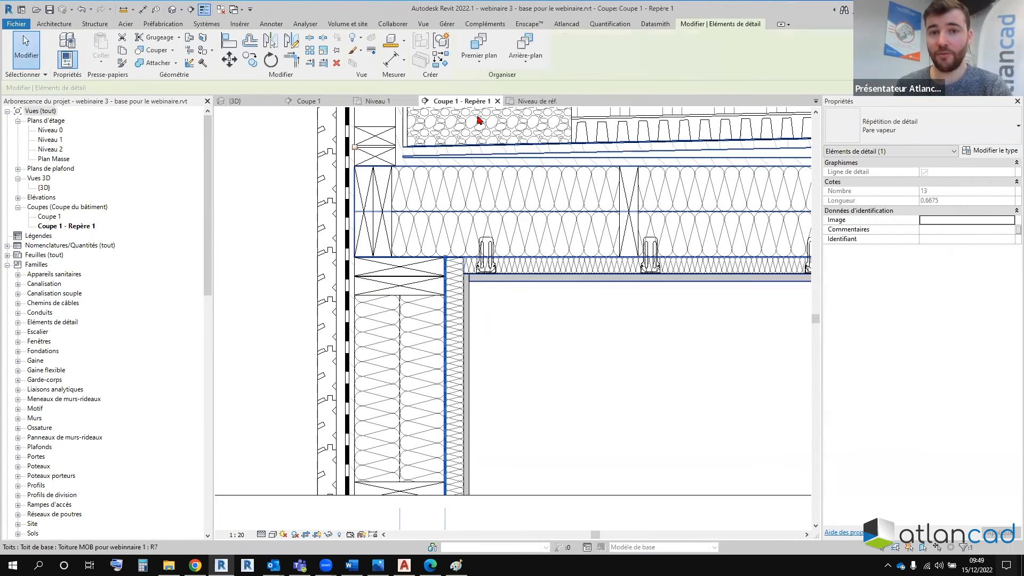
# Step: Review the list of types in the protection film symbol family without changing the current type
pyautogui.click(537, 102)
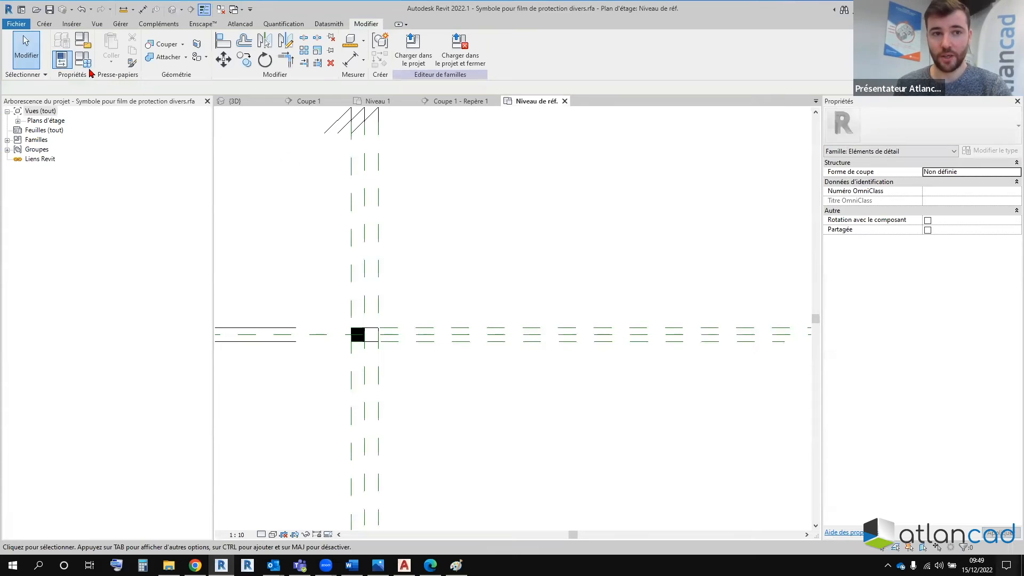
pyautogui.click(84, 58)
pyautogui.click(743, 121)
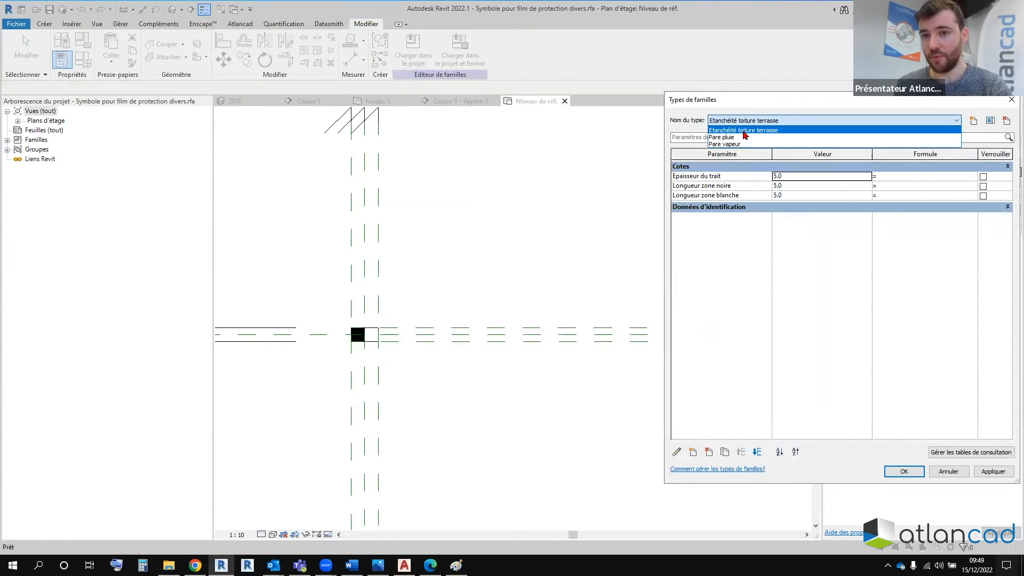
pyautogui.click(1011, 100)
pyautogui.click(1012, 100)
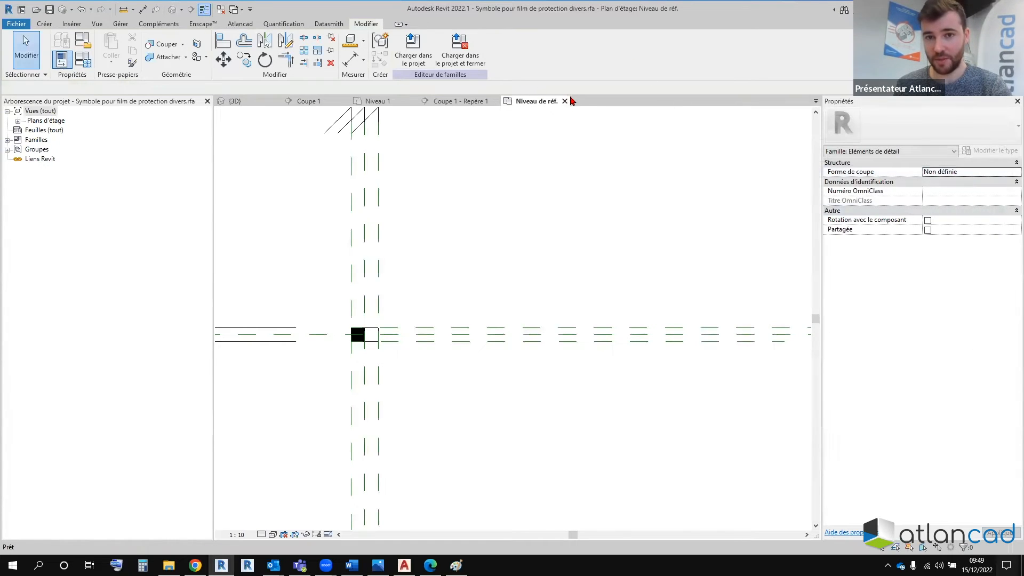
# Step: Close the protection film symbol family and return to the Coupe 1 - Repère 1 section
pyautogui.click(565, 101)
pyautogui.click(528, 293)
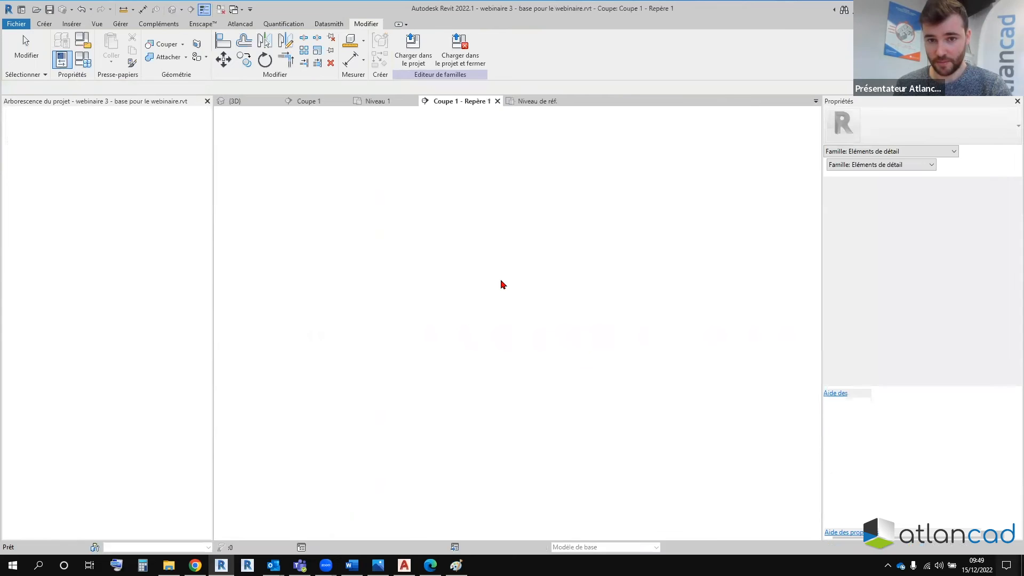
pyautogui.scroll(-4, 507, 283)
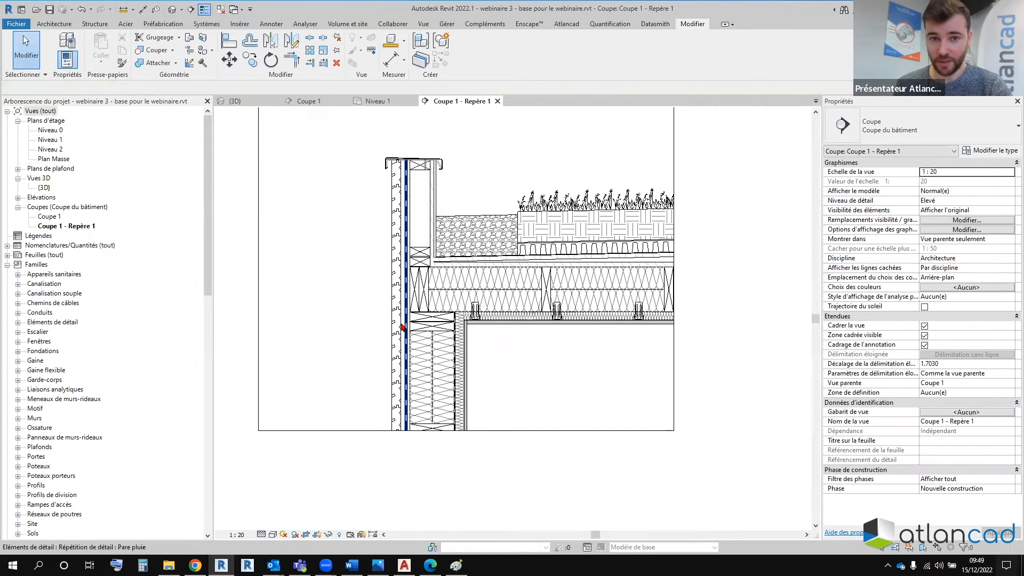
# Step: Examine the layer materials in the assembly of the parapet wall type MOB pour webinaire 2, leaving it unmodified
pyautogui.moveTo(475, 427); pyautogui.dragTo(507, 483, button='middle')
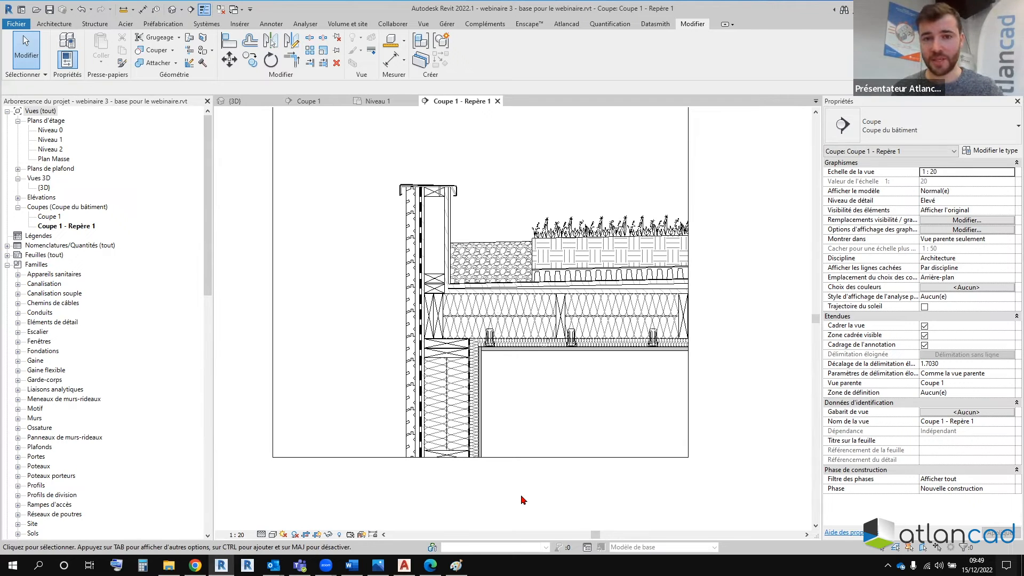
pyautogui.scroll(-2, 526, 342)
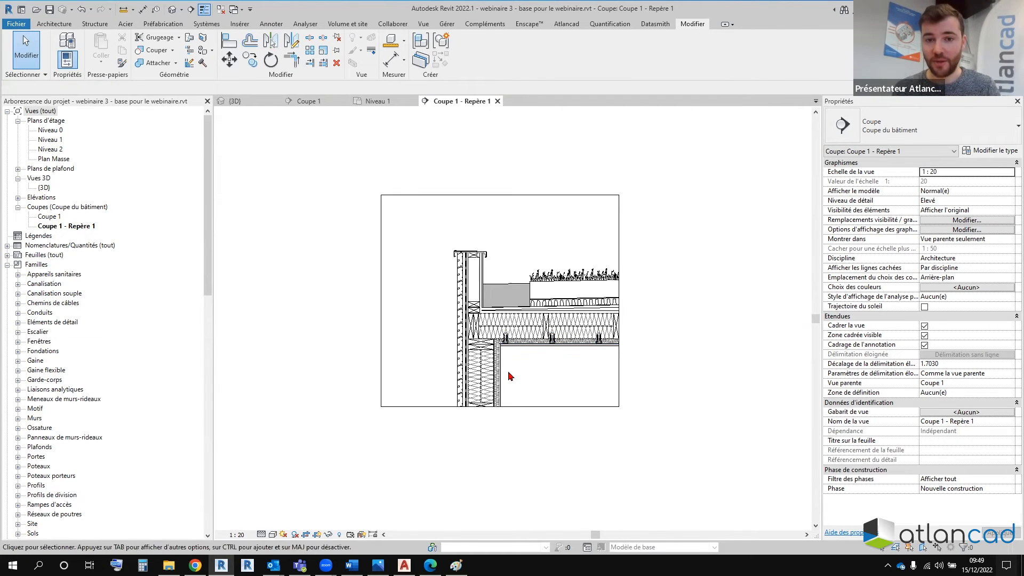
pyautogui.scroll(1, 533, 341)
pyautogui.scroll(1, 540, 391)
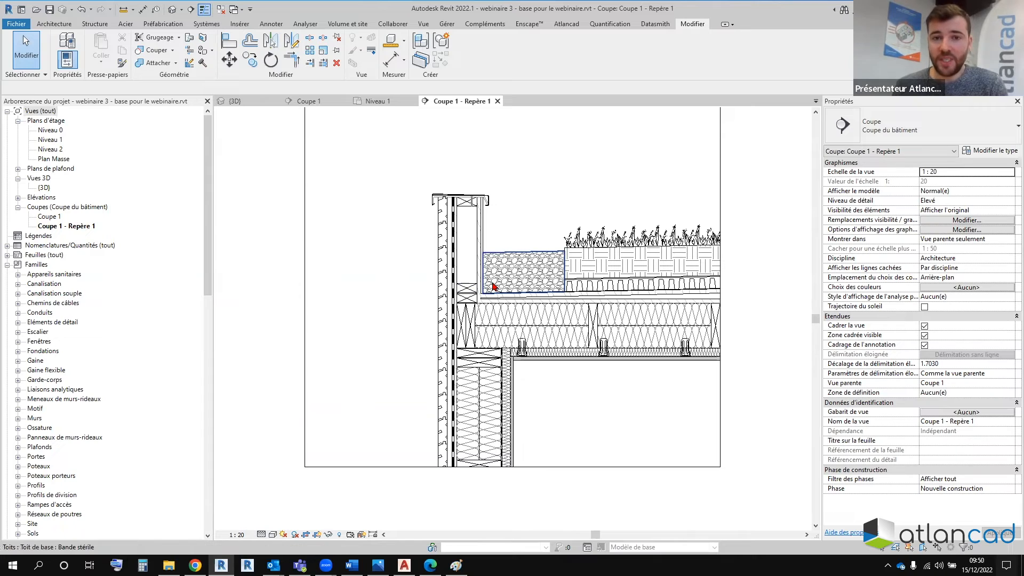
pyautogui.scroll(1, 463, 305)
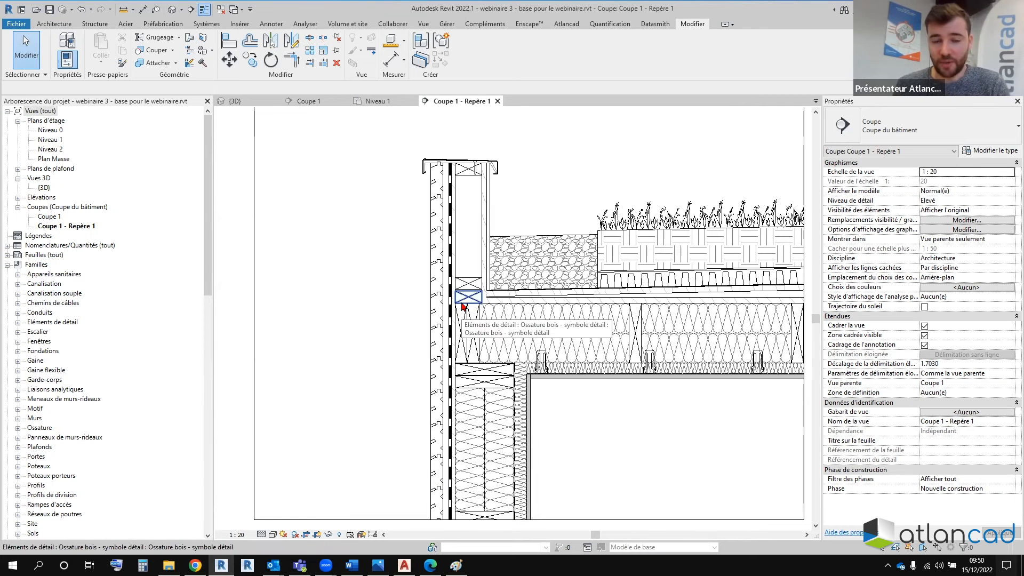
pyautogui.click(476, 256)
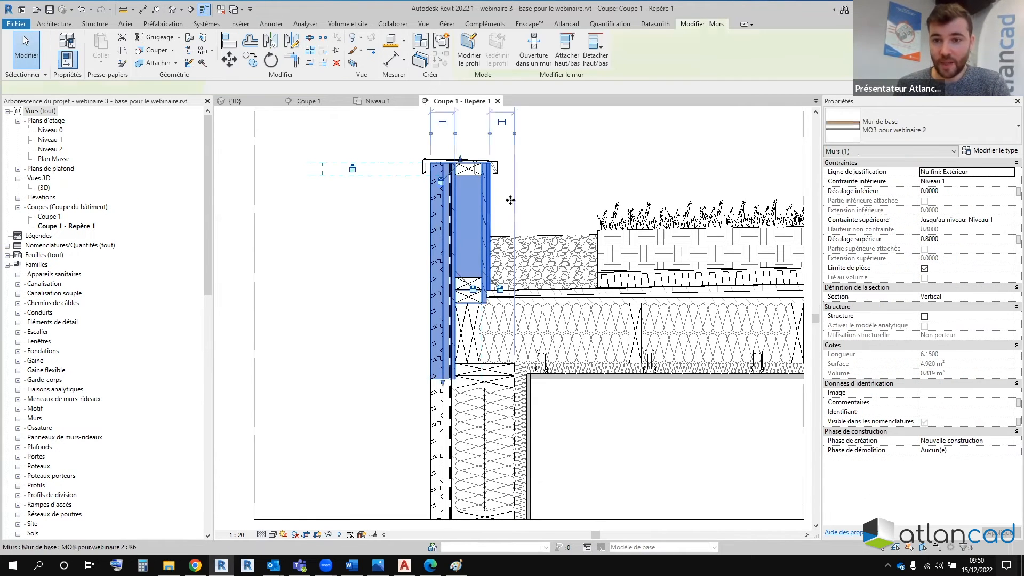
pyautogui.click(1007, 151)
pyautogui.click(555, 135)
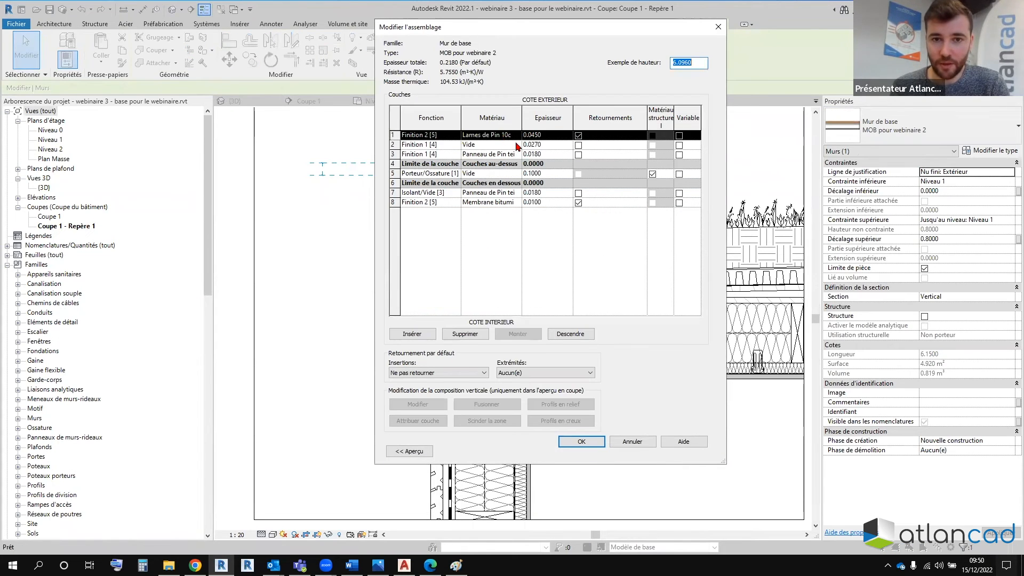
pyautogui.click(518, 145)
pyautogui.click(517, 145)
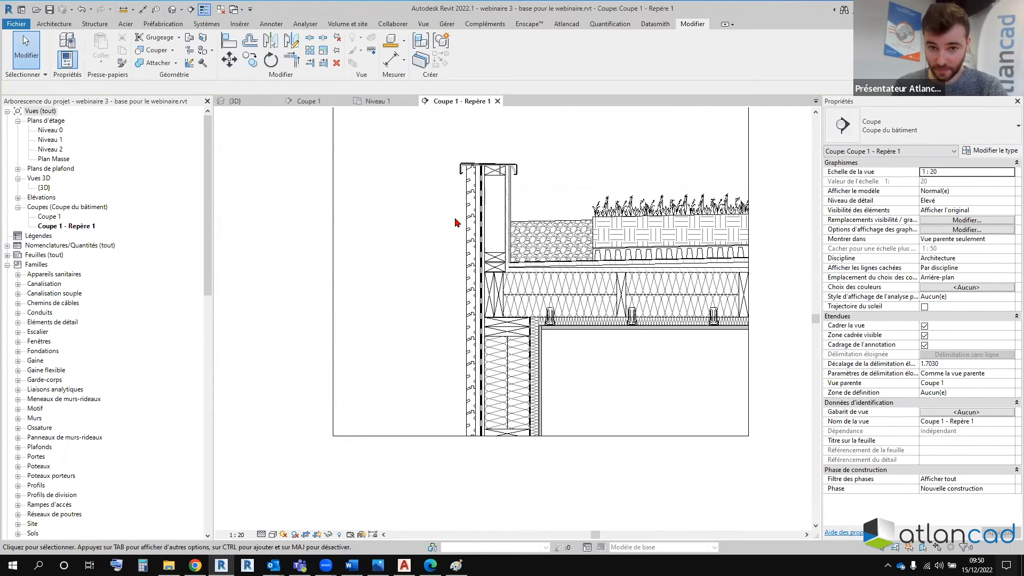
# Step: Inspect the wood cladding repeating detail on the parapet's outer face, leaving nothing selected
pyautogui.scroll(1, 472, 249)
pyautogui.click(473, 251)
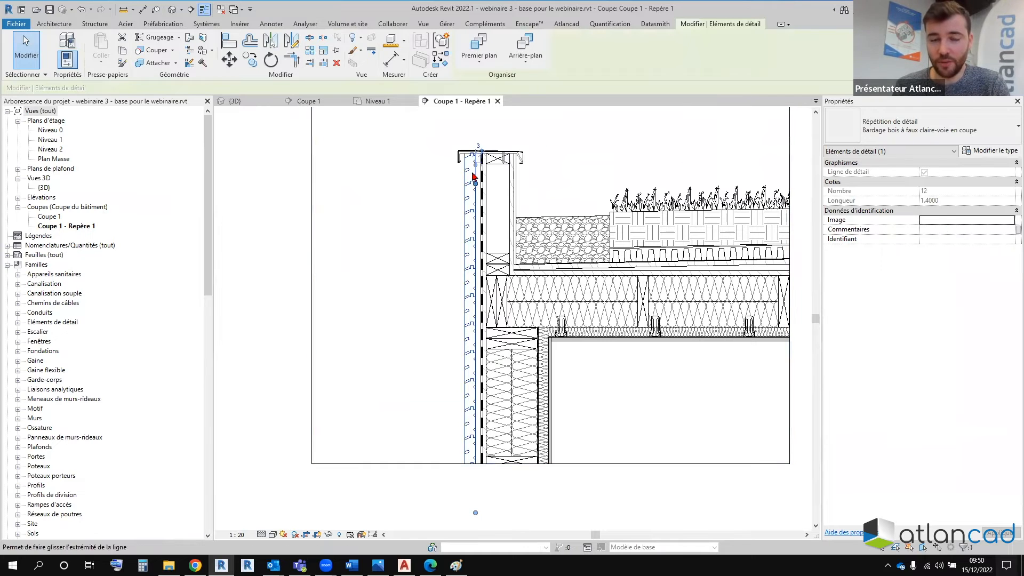
pyautogui.click(644, 489)
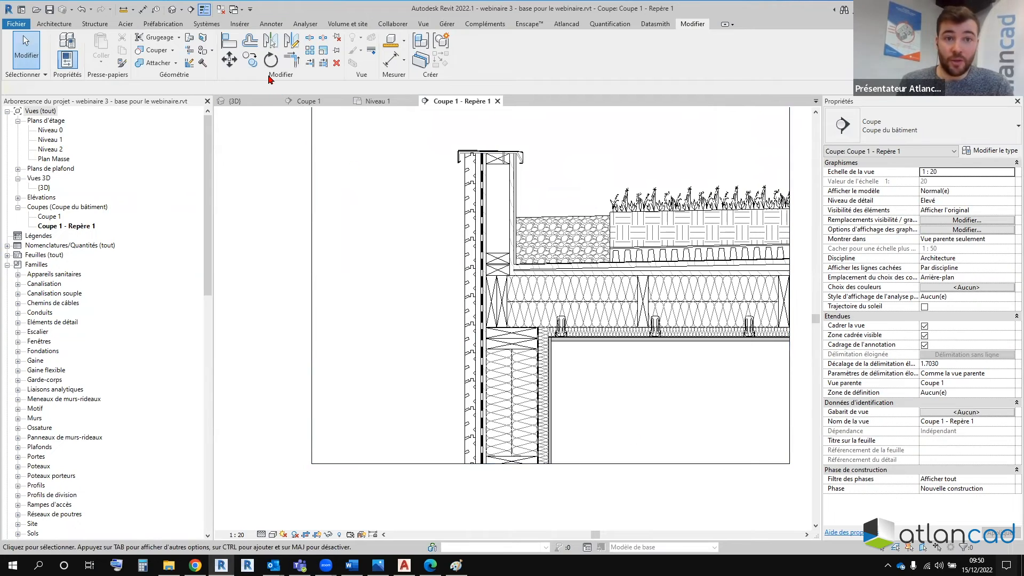
# Step: Start a material tag with a leader and choose the Description tag type
pyautogui.click(271, 24)
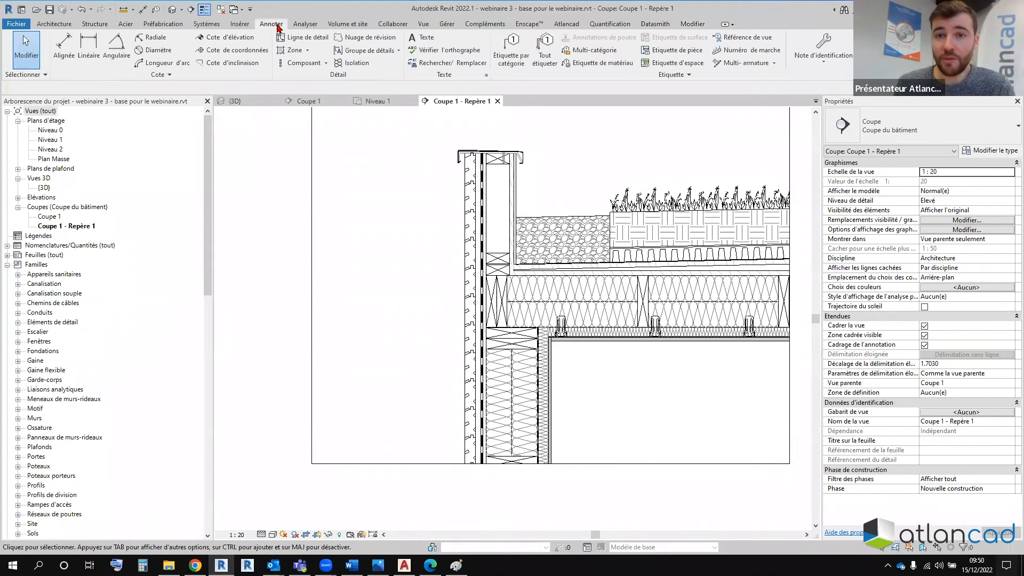
pyautogui.click(567, 50)
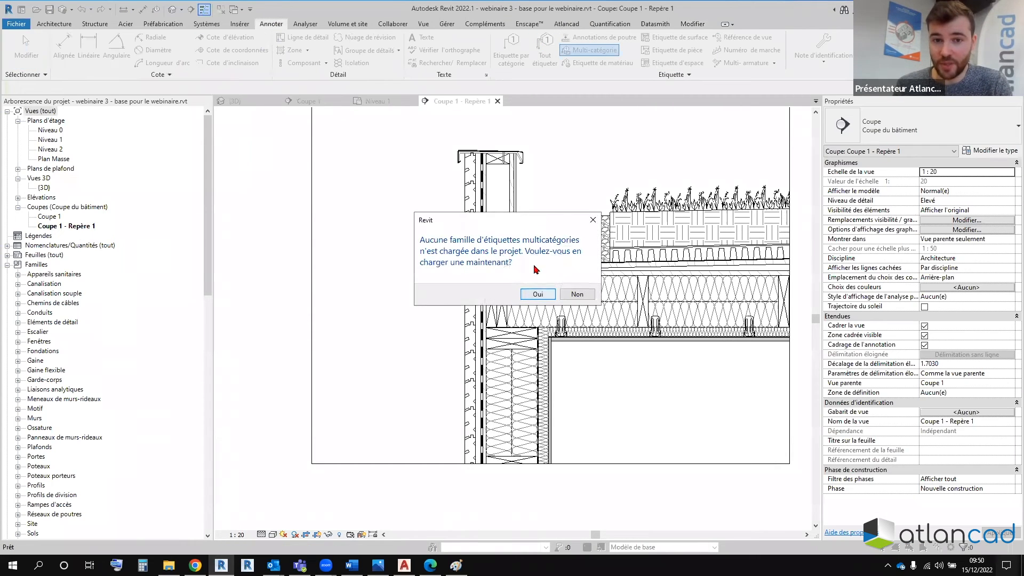
pyautogui.click(592, 220)
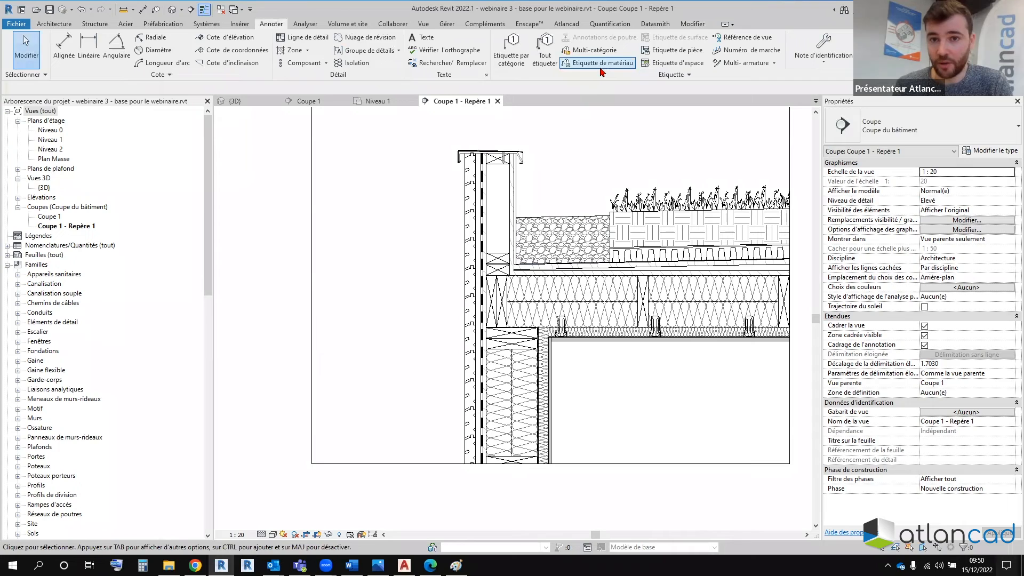
pyautogui.click(597, 63)
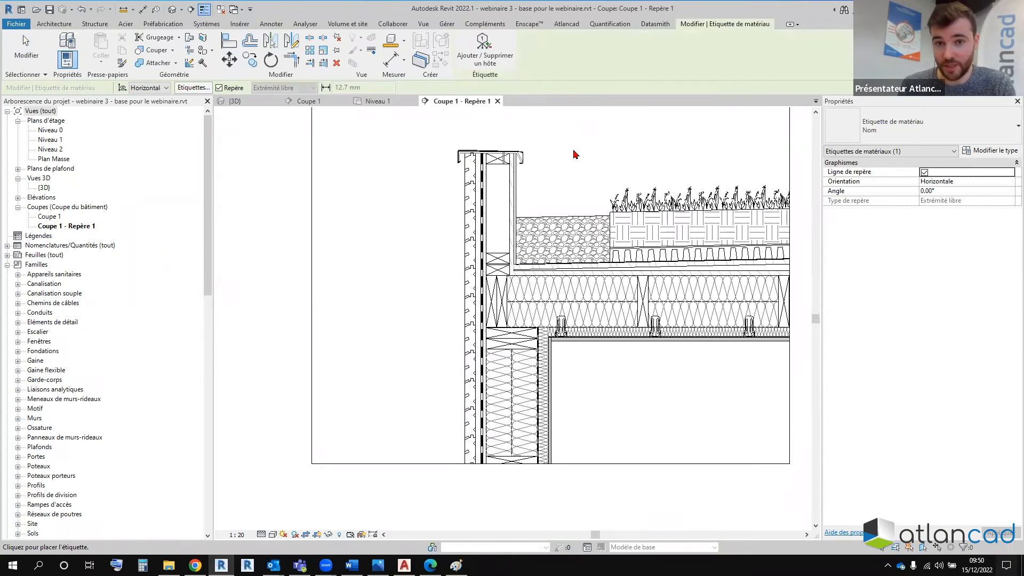
pyautogui.click(902, 125)
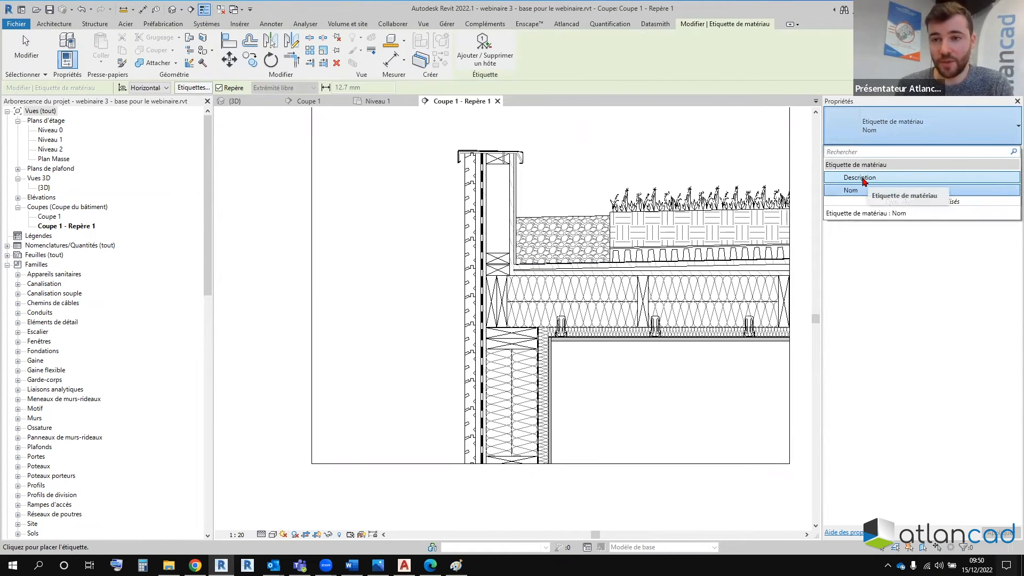
pyautogui.click(860, 177)
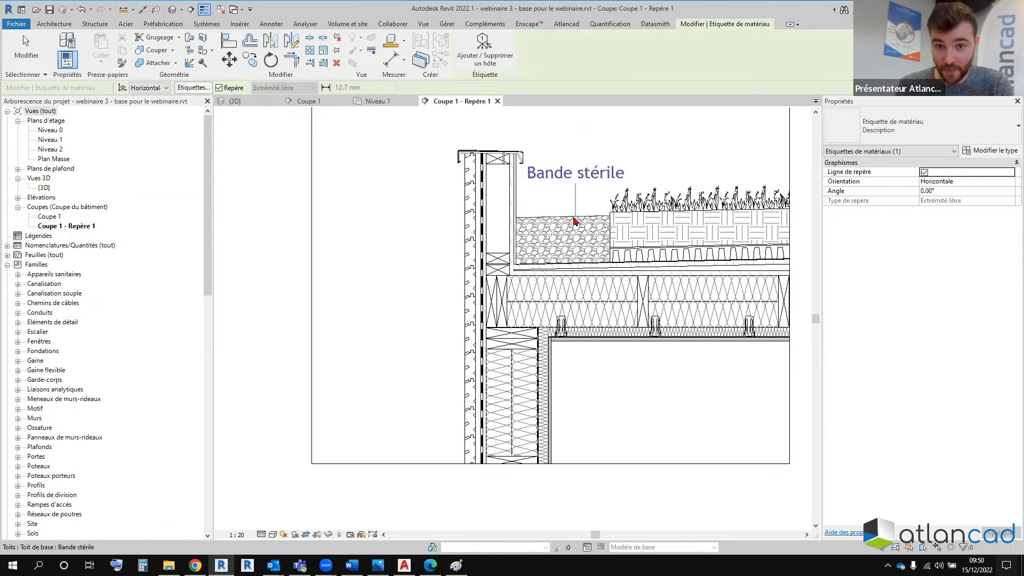
# Step: Tag the gravel strip as Bande stérile and the planted layer as Substrat pour végétalisation extensive, with both labels above the roof
pyautogui.scroll(-2, 570, 228)
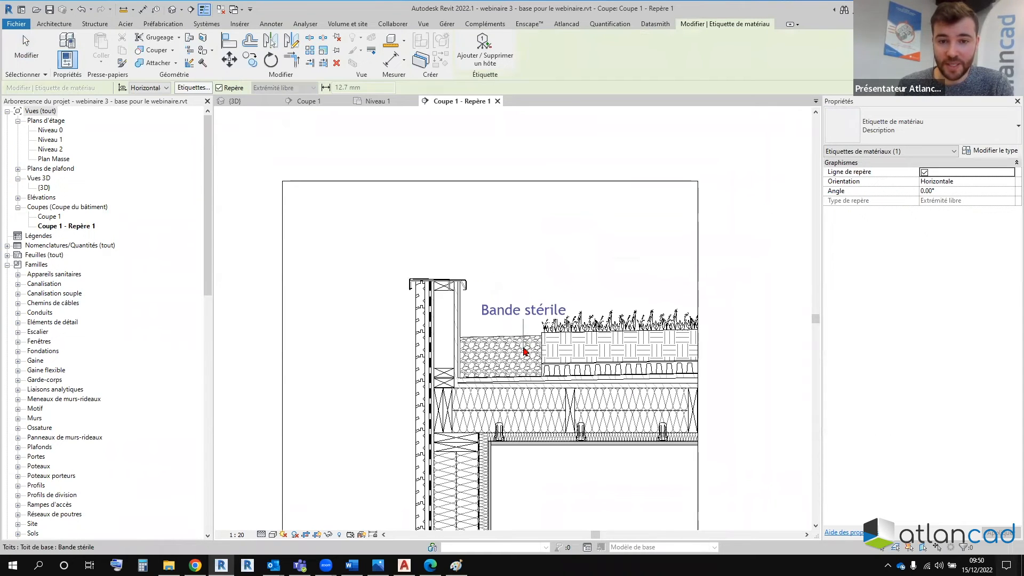
pyautogui.click(524, 224)
pyautogui.click(620, 342)
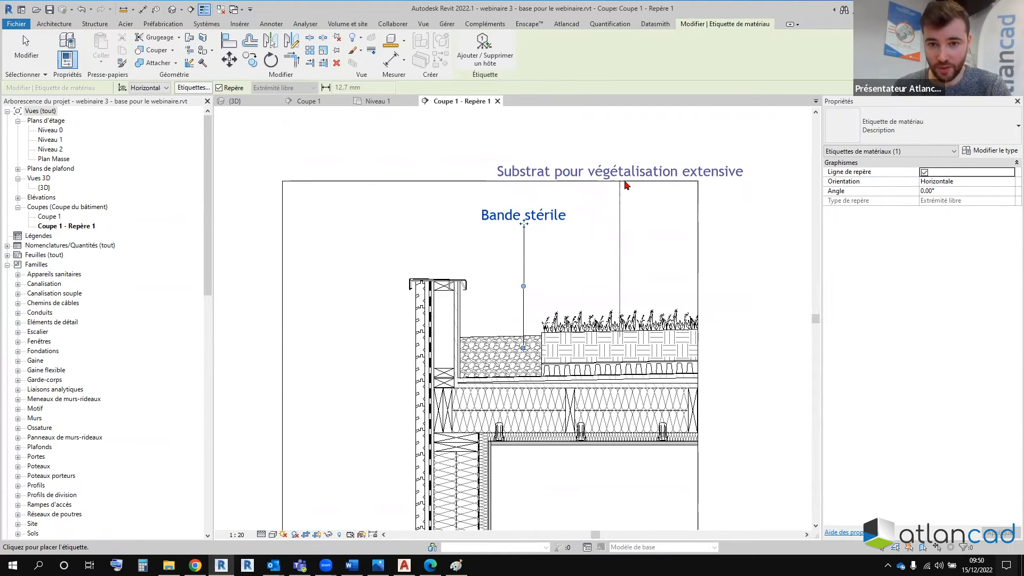
pyautogui.click(624, 172)
# Step: Tag the wall's outer cladding layer as Bardage bois, faux claire voie 45x120mm, placing the label outside the facade beside the parapet top
pyautogui.scroll(-1, 595, 181)
pyautogui.scroll(5, 514, 256)
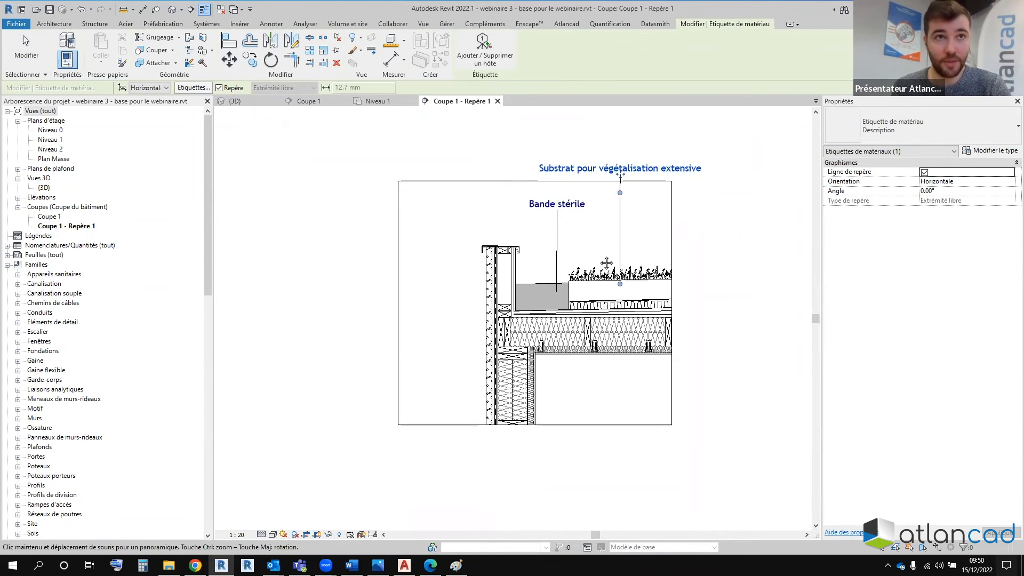
pyautogui.scroll(-3, 561, 249)
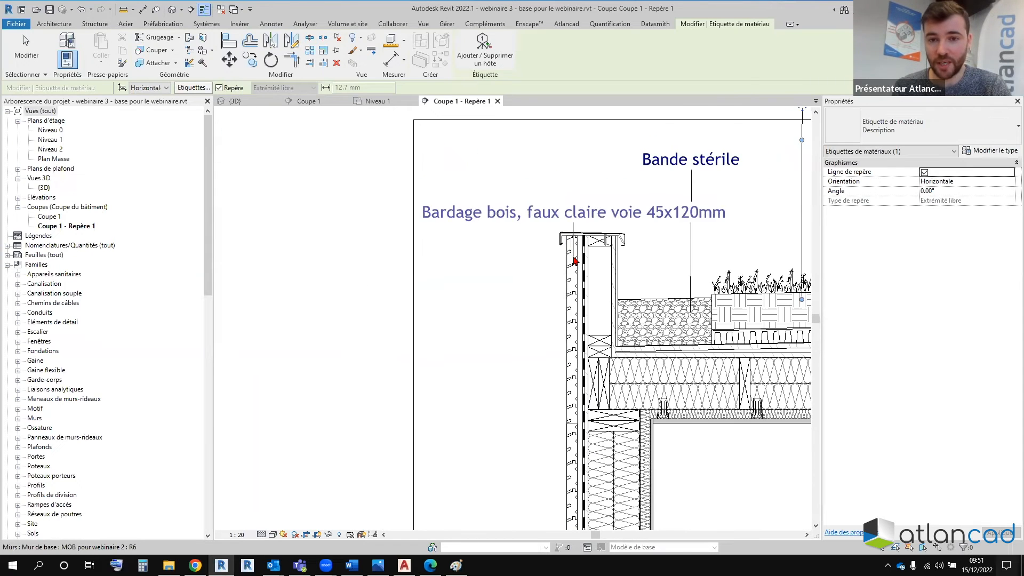
pyautogui.scroll(2, 572, 258)
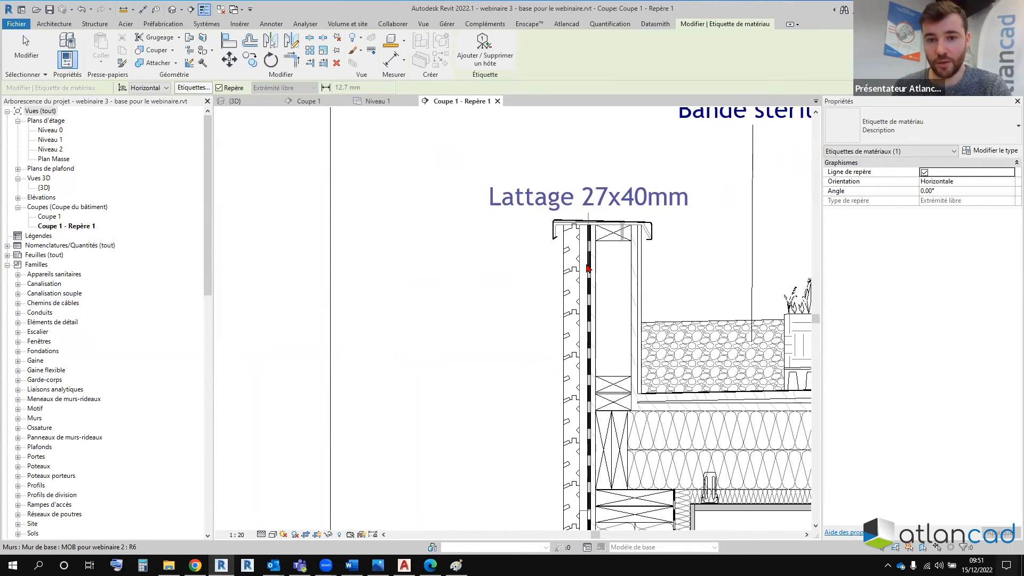
pyautogui.scroll(-2, 575, 248)
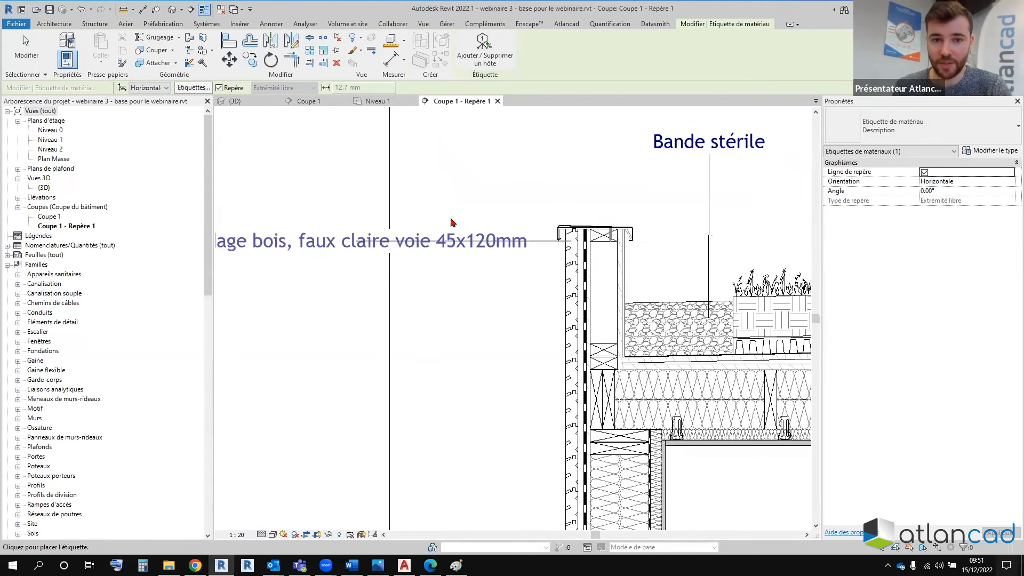
pyautogui.scroll(-2, 452, 222)
pyautogui.click(387, 231)
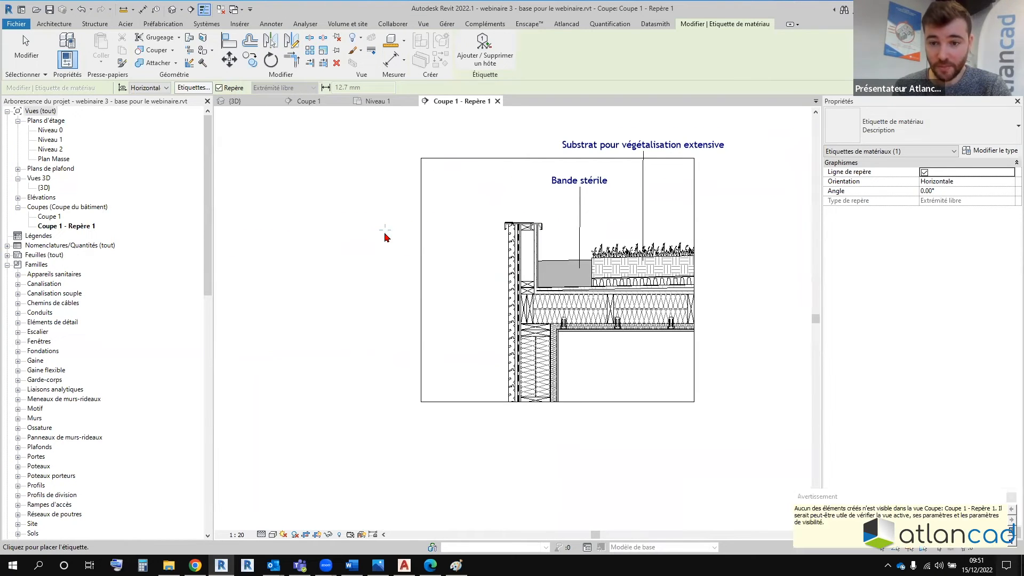
# Step: Enlarge the section view's annotation crop well beyond the model crop on both sides to make room for the material labels
pyautogui.press('Escape')
pyautogui.press('Escape')
pyautogui.click(421, 275)
pyautogui.scroll(-2, 534, 290)
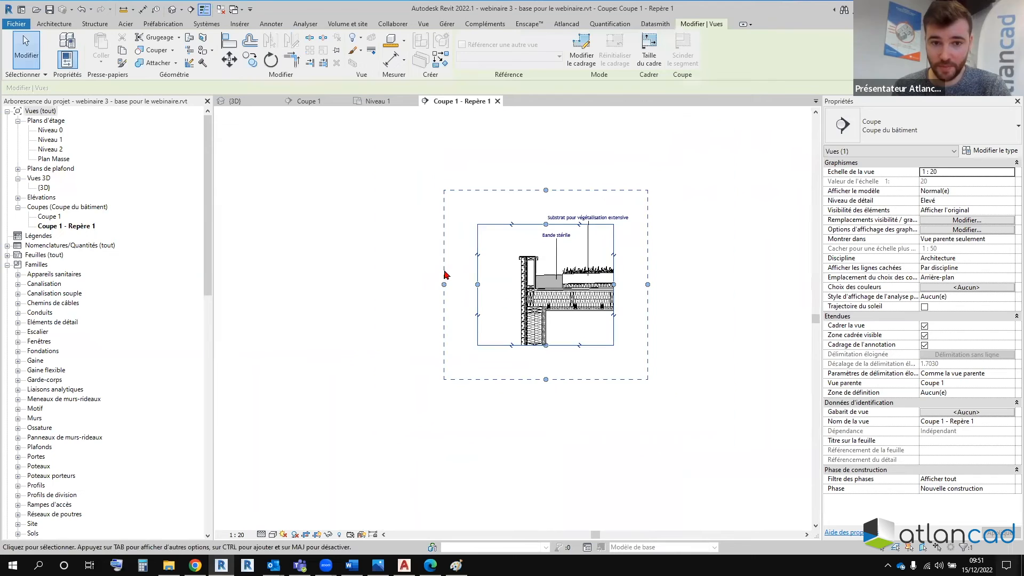
pyautogui.moveTo(441, 285); pyautogui.dragTo(321, 284)
pyautogui.moveTo(648, 284); pyautogui.dragTo(759, 284)
pyautogui.press('Escape')
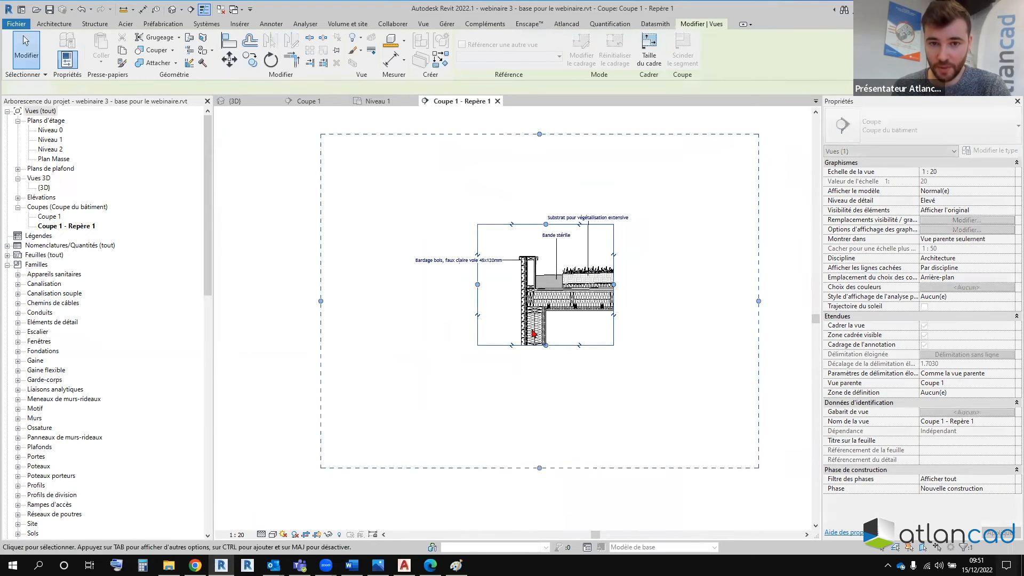
# Step: Check the description of the cladding material Lames de Pin 10cm Horizontal through the parapet wall's assembly, then close everything without changes
pyautogui.scroll(2, 519, 284)
pyautogui.scroll(2, 497, 240)
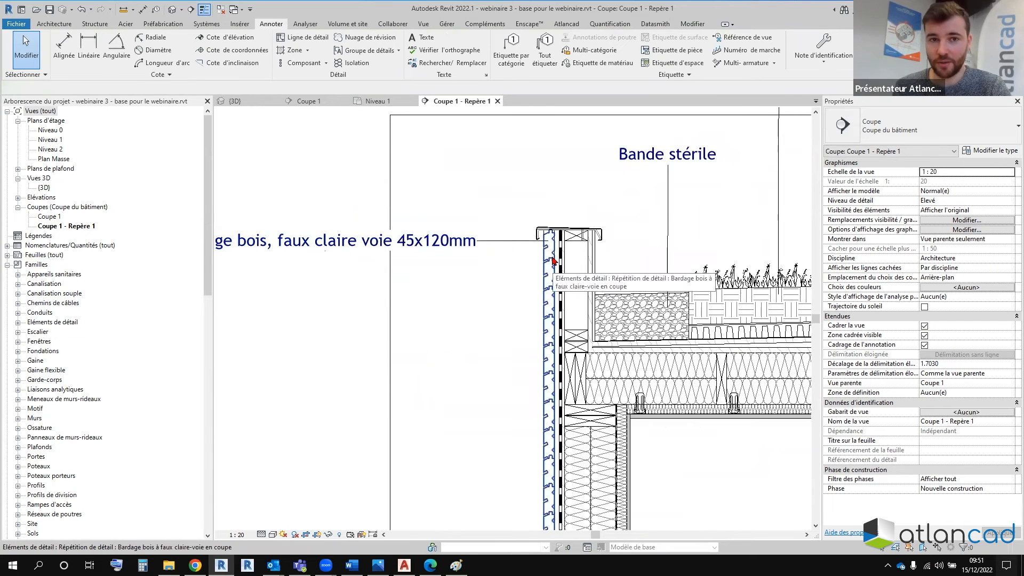
pyautogui.scroll(2, 558, 263)
pyautogui.click(617, 266)
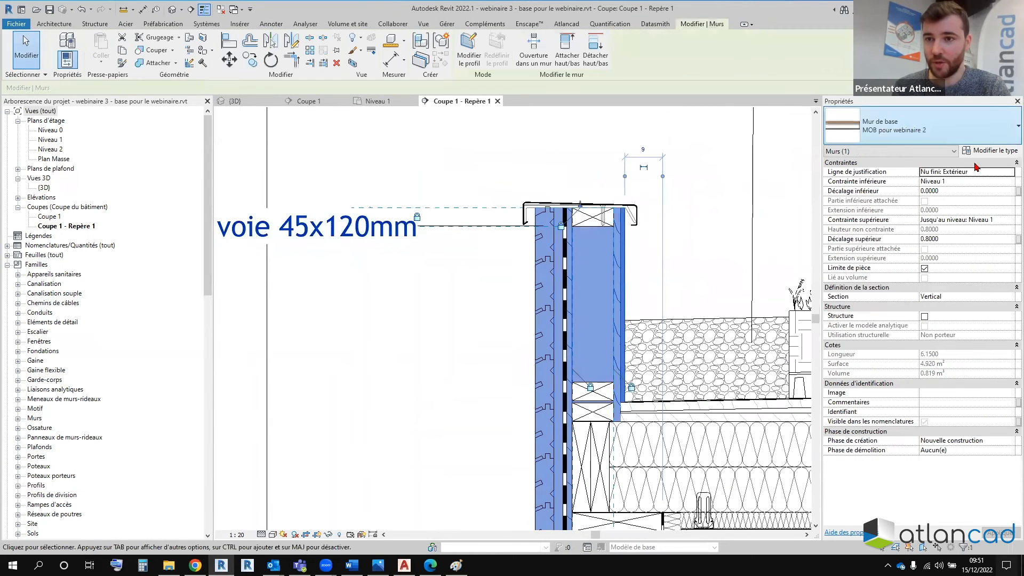
pyautogui.click(992, 152)
pyautogui.click(571, 133)
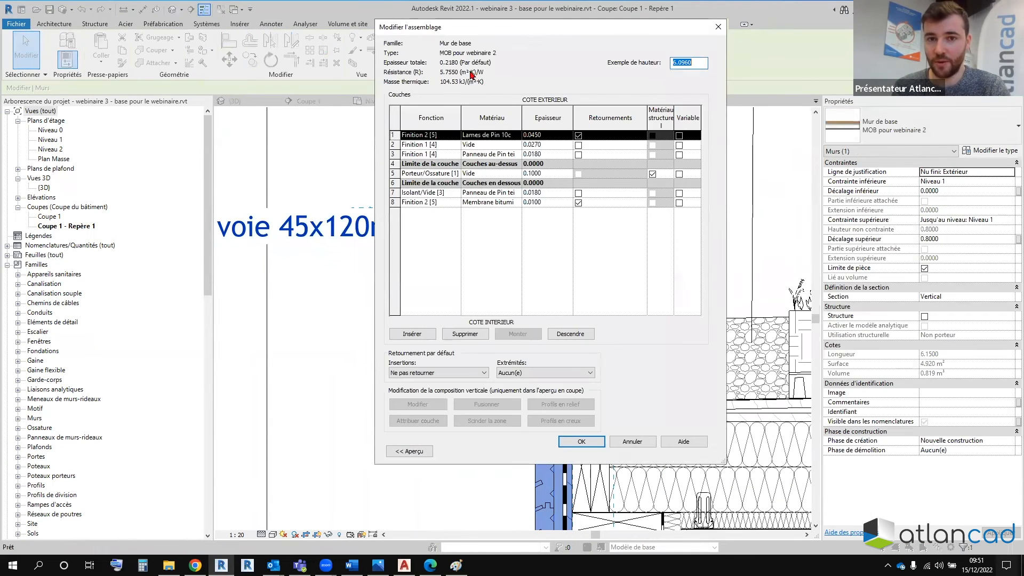
pyautogui.click(502, 135)
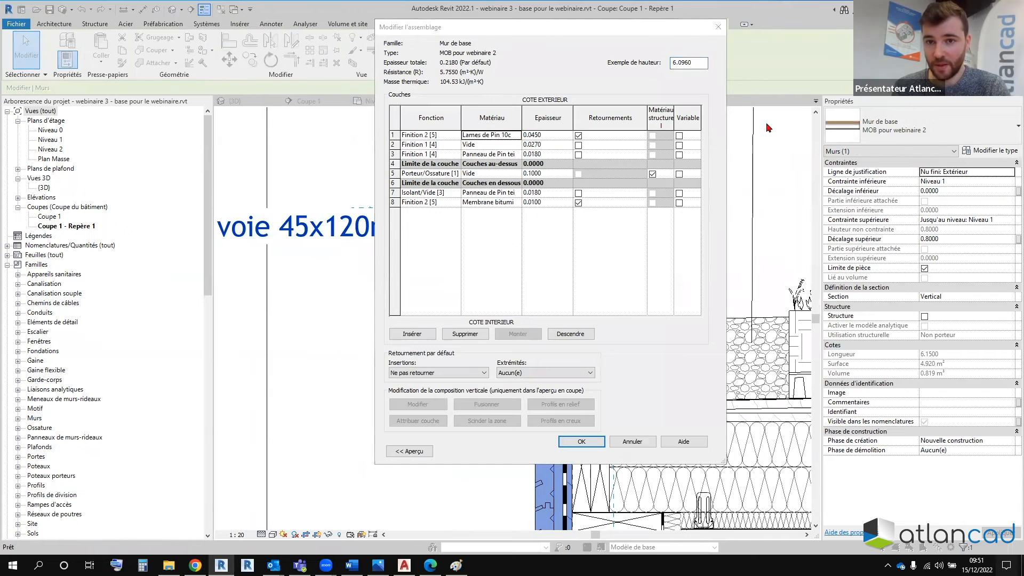
pyautogui.click(517, 135)
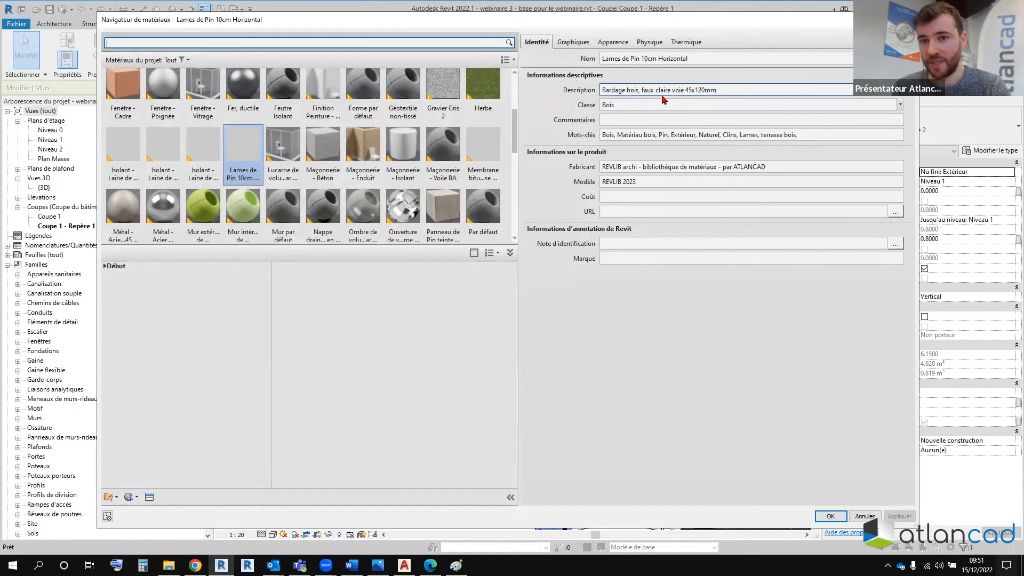
pyautogui.click(908, 20)
pyautogui.click(715, 32)
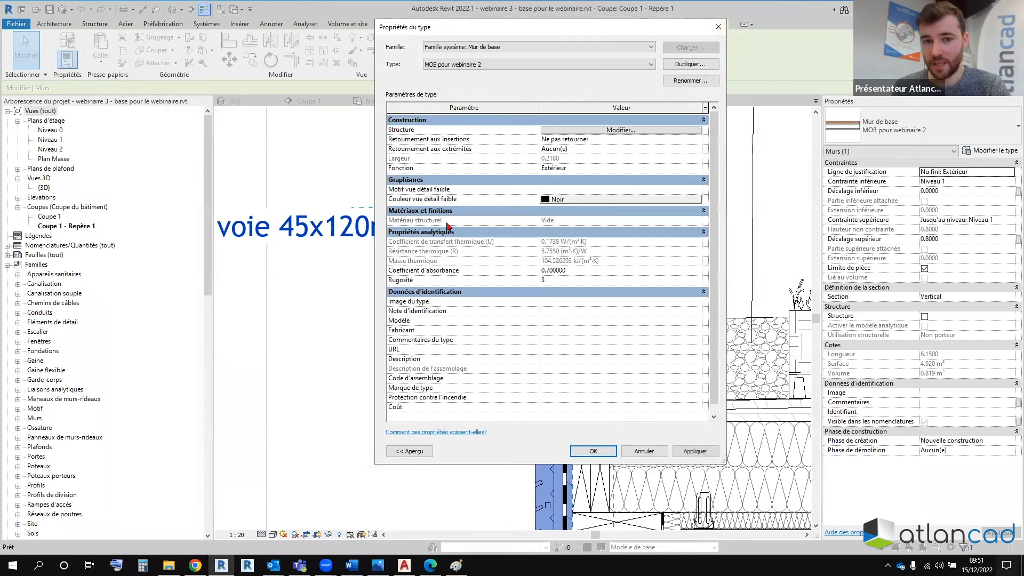
pyautogui.click(715, 24)
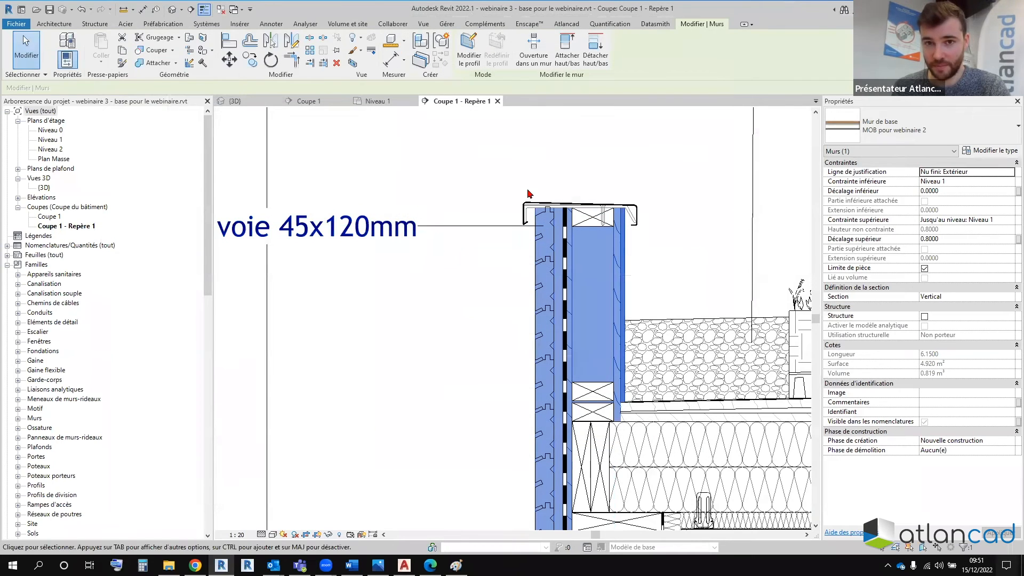
# Step: Create a similar material tag from the cladding label for the Lattage 27x40mm layer, placing its text below the cladding label
pyautogui.click(452, 214)
pyautogui.rightClick(453, 218)
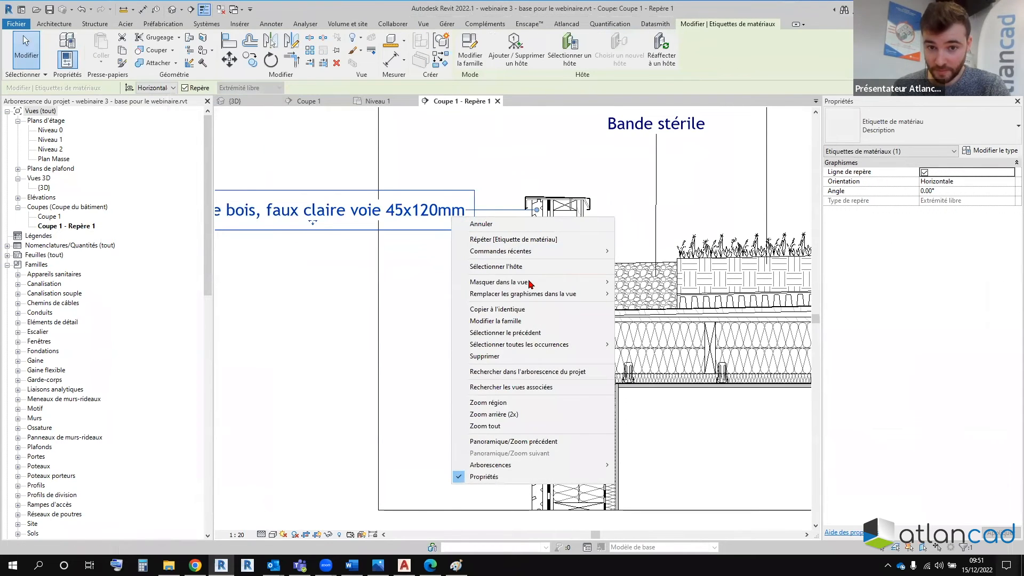
pyautogui.click(502, 309)
pyautogui.scroll(5, 546, 289)
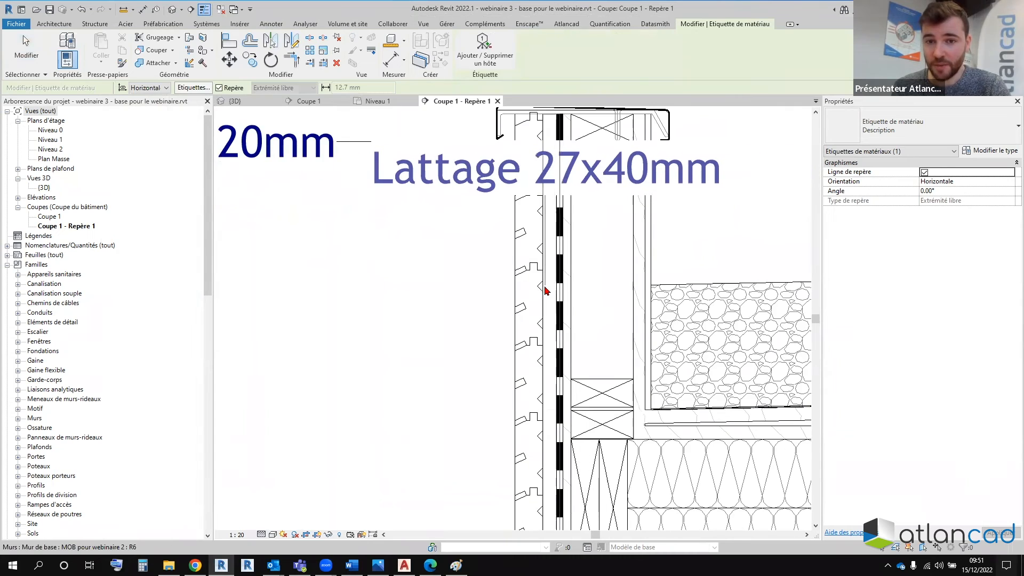
pyautogui.scroll(-3, 546, 289)
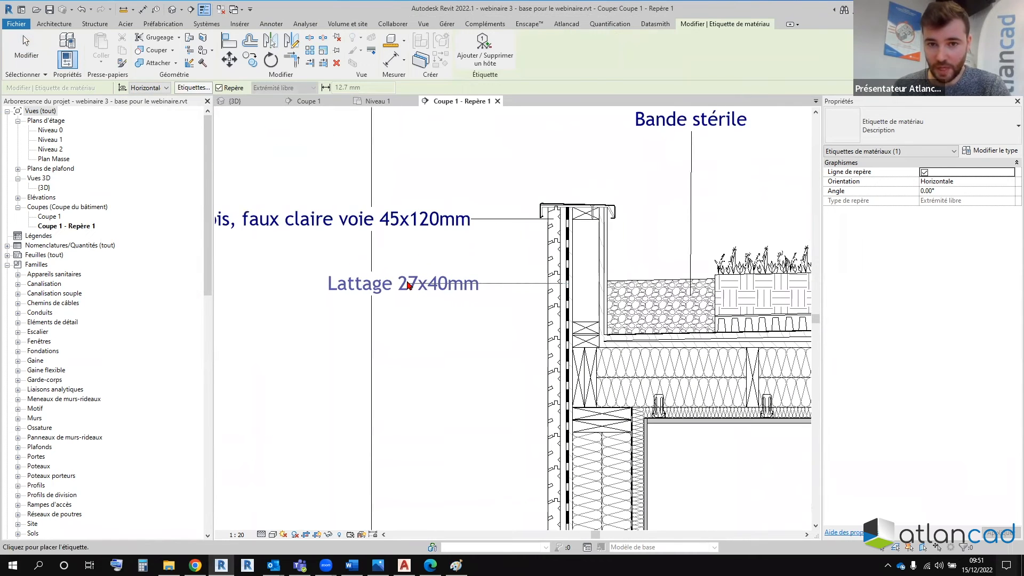
pyautogui.click(408, 285)
# Step: Create a similar material tag for the facade's OSB 22mm layer, placing its text below the Lattage 27x40mm label
pyautogui.scroll(4, 528, 293)
pyautogui.scroll(-3, 552, 318)
pyautogui.scroll(4, 569, 337)
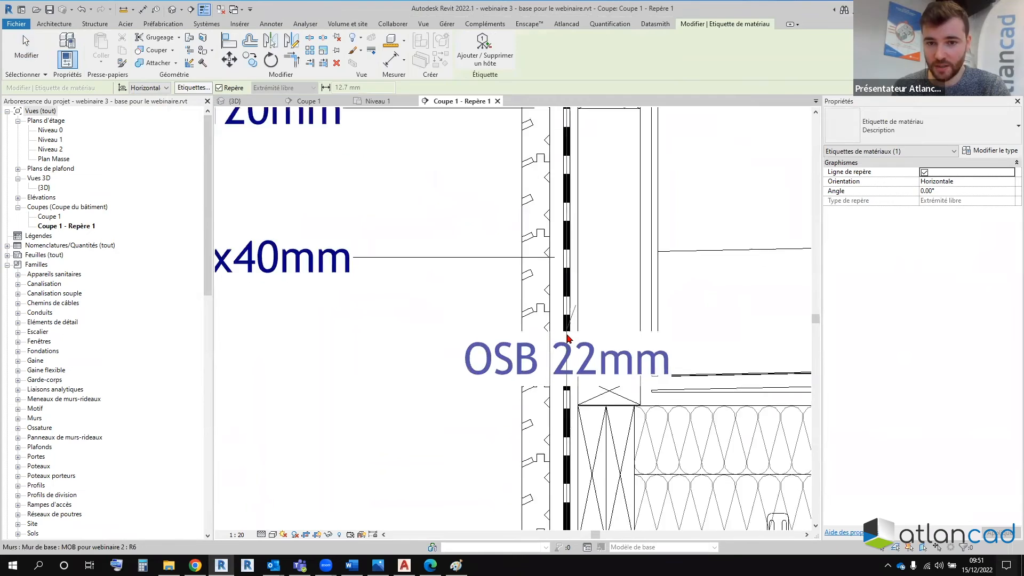
pyautogui.scroll(2, 569, 337)
pyautogui.press('Escape')
pyautogui.click(385, 217)
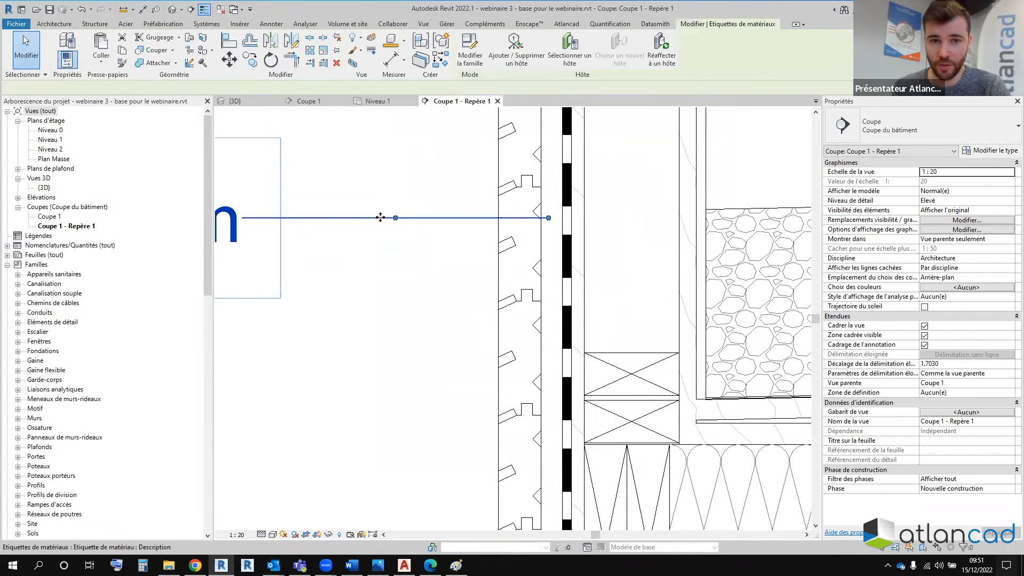
pyautogui.rightClick(383, 218)
pyautogui.click(446, 310)
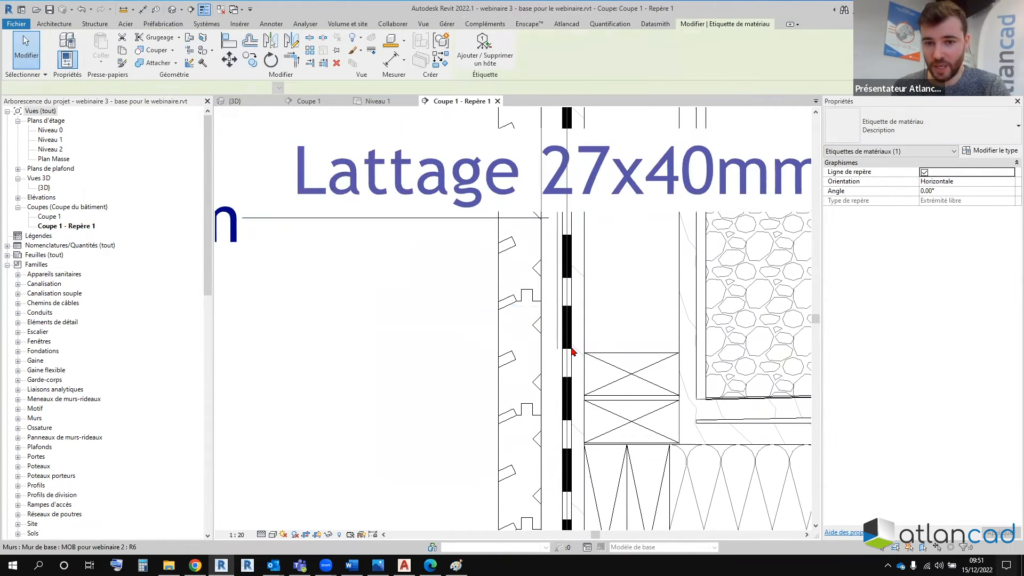
pyautogui.scroll(-3, 577, 352)
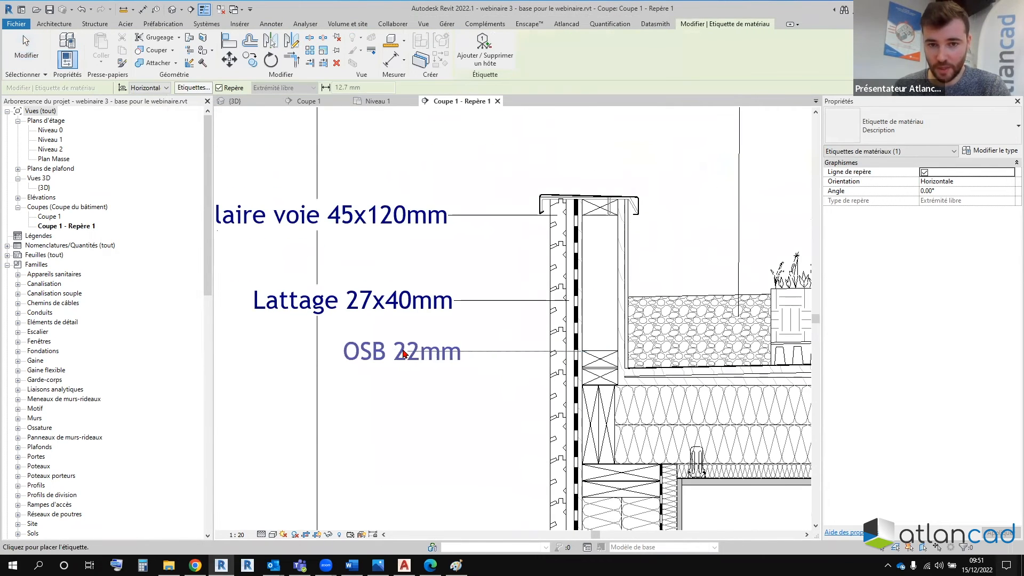
pyautogui.click(398, 353)
# Step: Tag the parapet's roof-side panel as OSB 22mm, placing its text between the cladding and Lattage 27x40mm labels
pyautogui.moveTo(568, 368); pyautogui.dragTo(580, 221, button='middle')
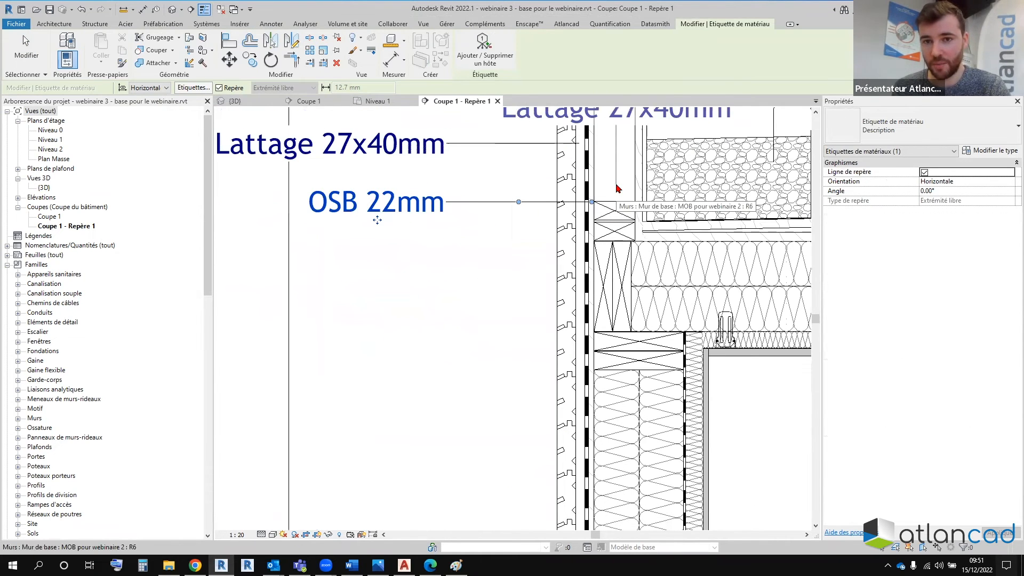
pyautogui.scroll(-2, 611, 210)
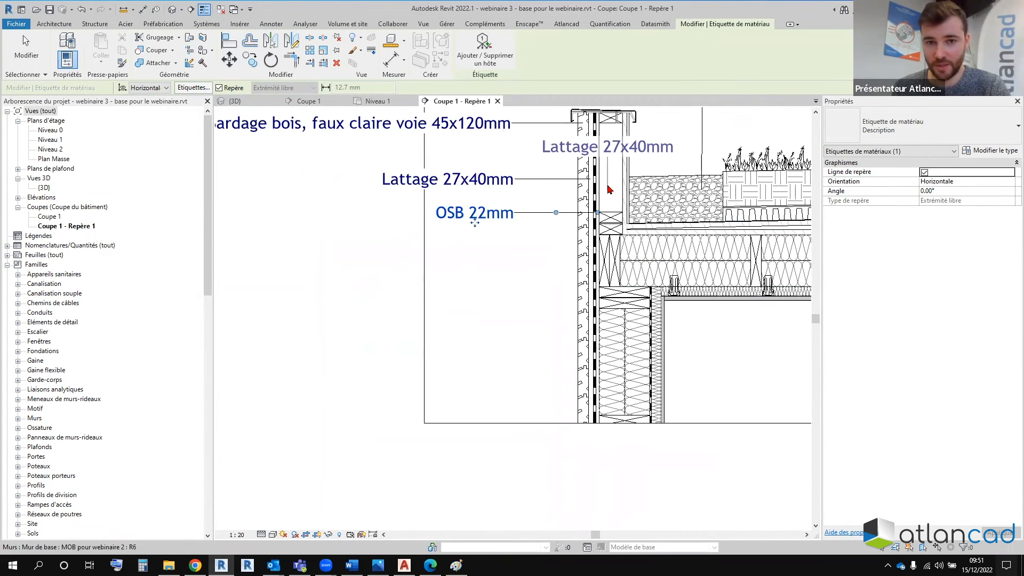
pyautogui.scroll(1, 607, 160)
pyautogui.moveTo(606, 160); pyautogui.dragTo(608, 210, button='middle')
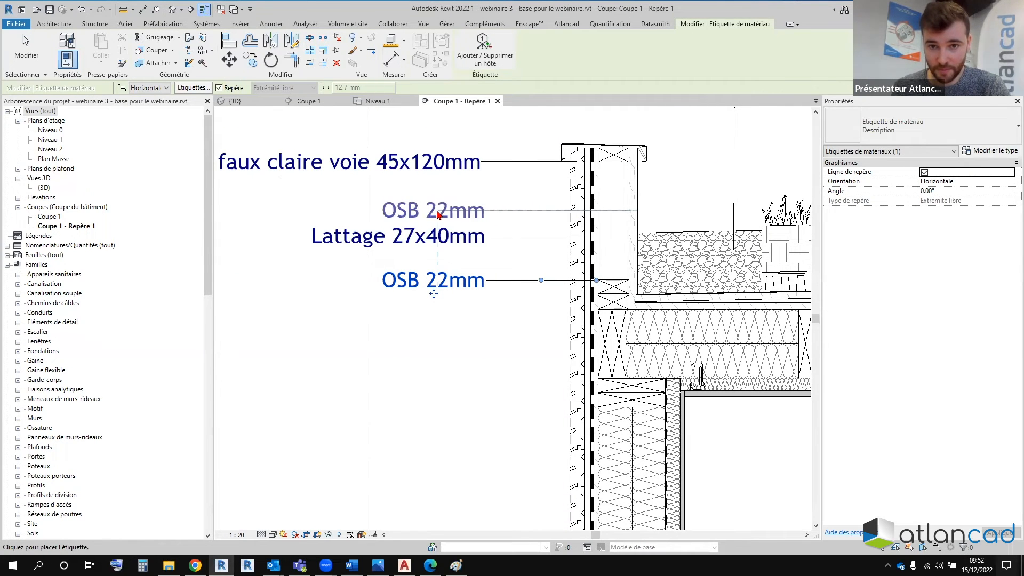
# Step: Tag both wall insulation layers as Isolation en laine de bois - 110mm, stacking the two labels outside the facade near the section's base
pyautogui.moveTo(619, 515); pyautogui.dragTo(620, 324, button='middle')
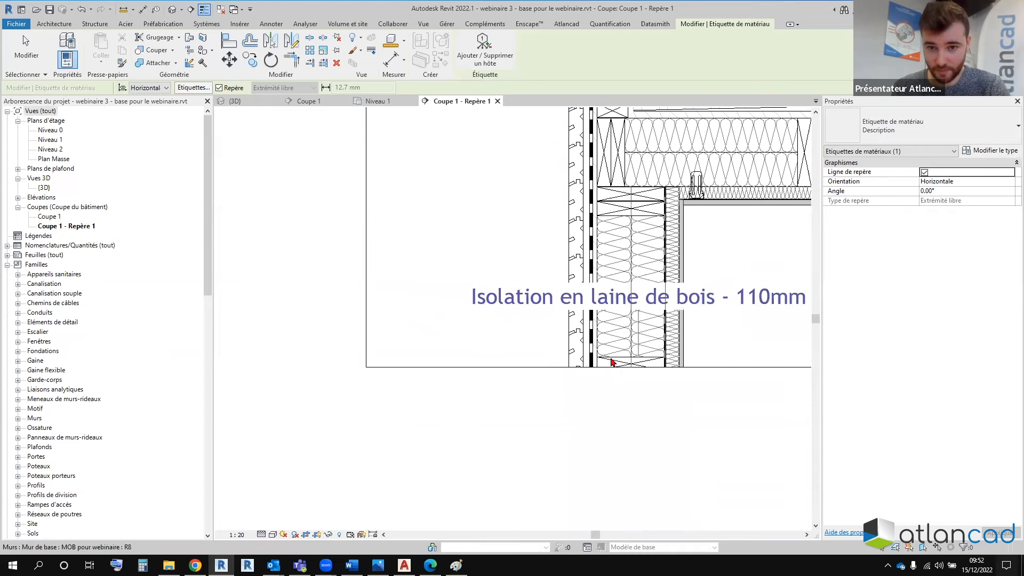
pyautogui.click(361, 343)
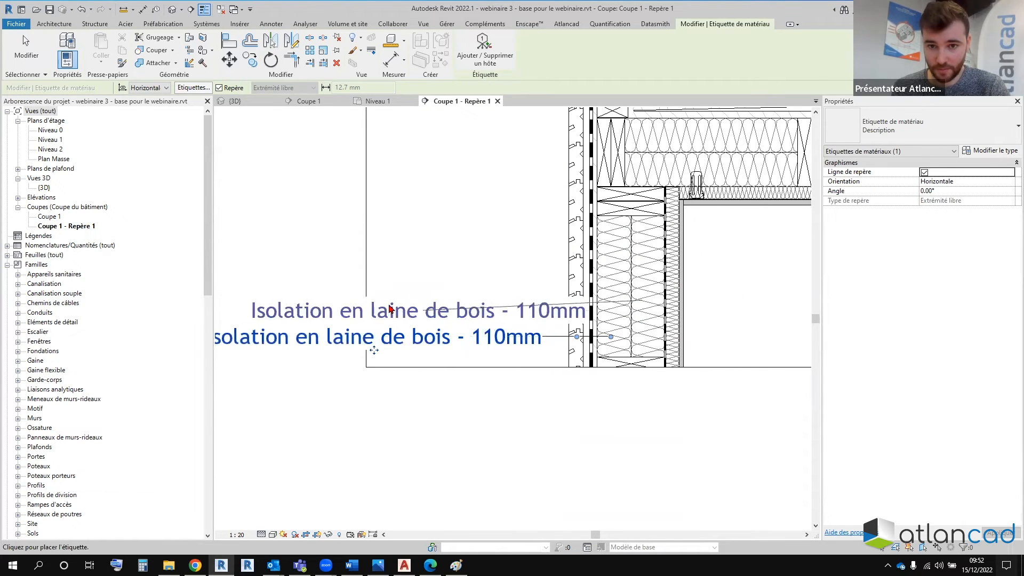
pyautogui.click(379, 301)
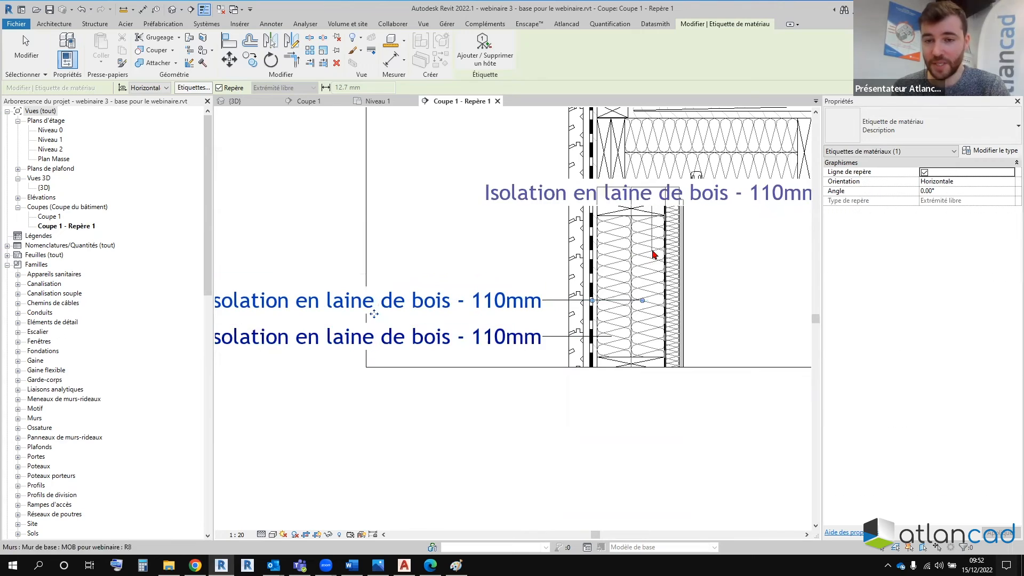
# Step: Tag the ceiling board as Plaque de platre - ba18mm, placing the label beyond the section's interior edge, and end the tagging
pyautogui.moveTo(653, 251); pyautogui.dragTo(641, 319, button='middle')
pyautogui.scroll(-3, 657, 334)
pyautogui.scroll(5, 592, 282)
pyautogui.click(589, 283)
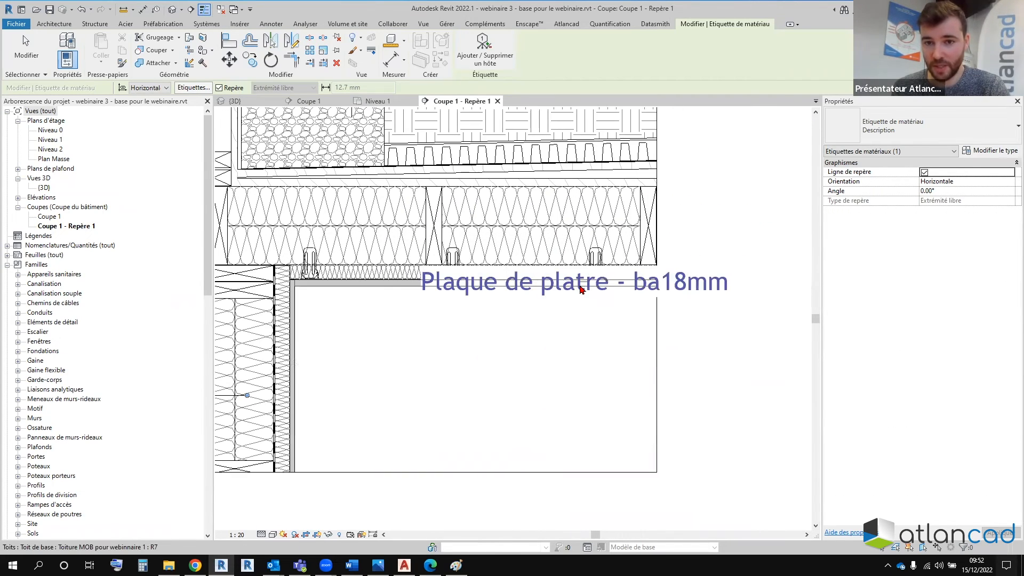
pyautogui.scroll(-2, 581, 286)
pyautogui.click(630, 283)
pyautogui.click(763, 284)
pyautogui.scroll(-3, 589, 308)
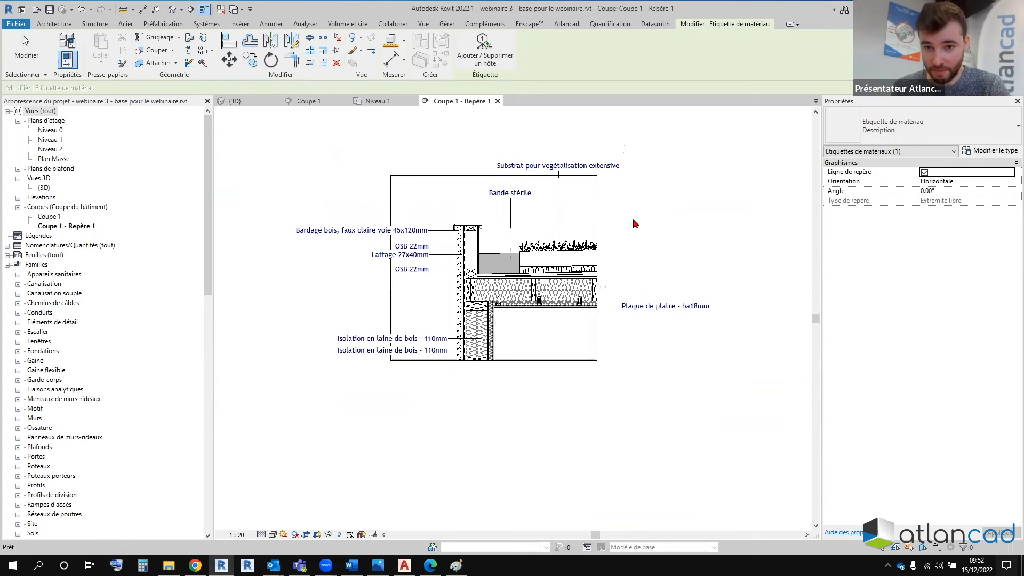
pyautogui.press('Escape')
pyautogui.press('Escape')
# Step: Examine the untagged detail items in the section: the Pare pluie repeating detail and the Ossature bois timber symbols
pyautogui.scroll(2, 494, 301)
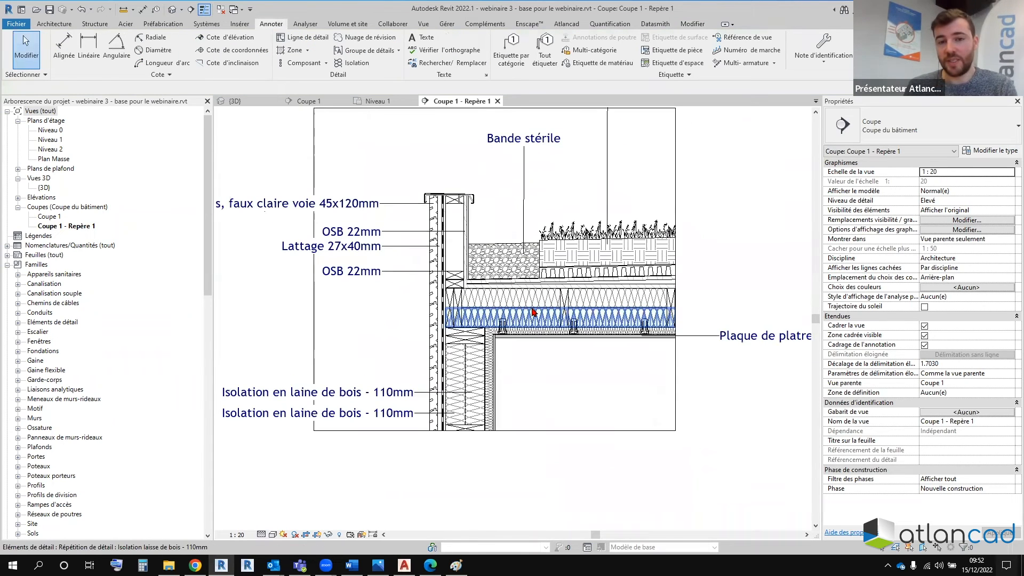
pyautogui.scroll(1, 446, 223)
pyautogui.click(446, 223)
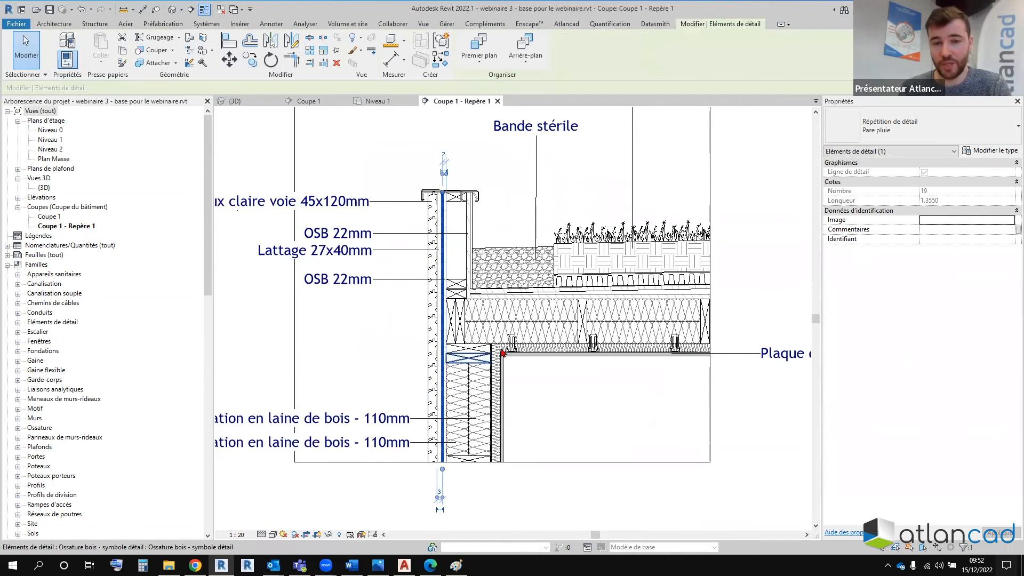
pyautogui.scroll(3, 472, 328)
pyautogui.click(442, 297)
pyautogui.click(421, 243)
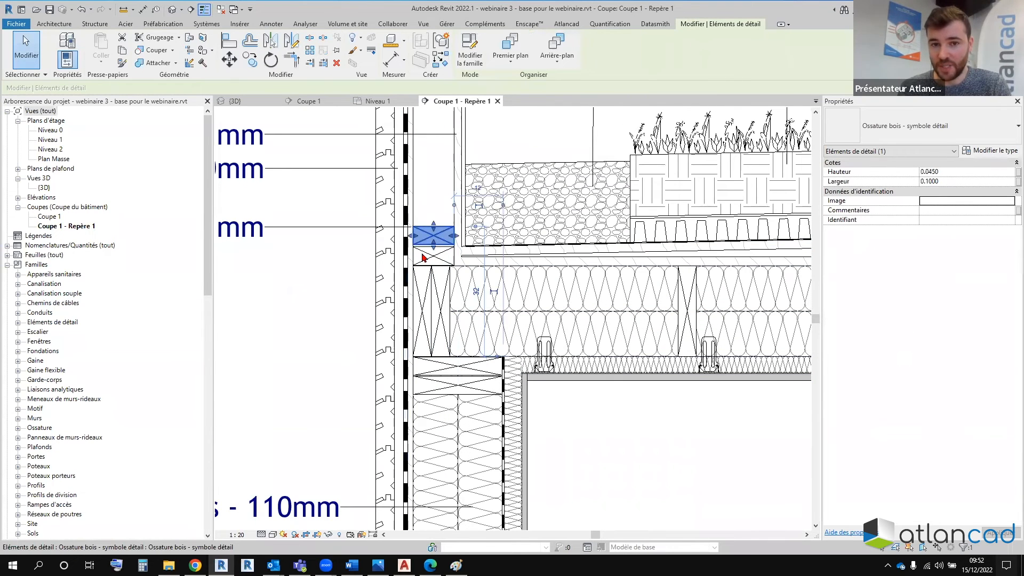
pyautogui.scroll(-2, 421, 261)
pyautogui.scroll(-1, 422, 261)
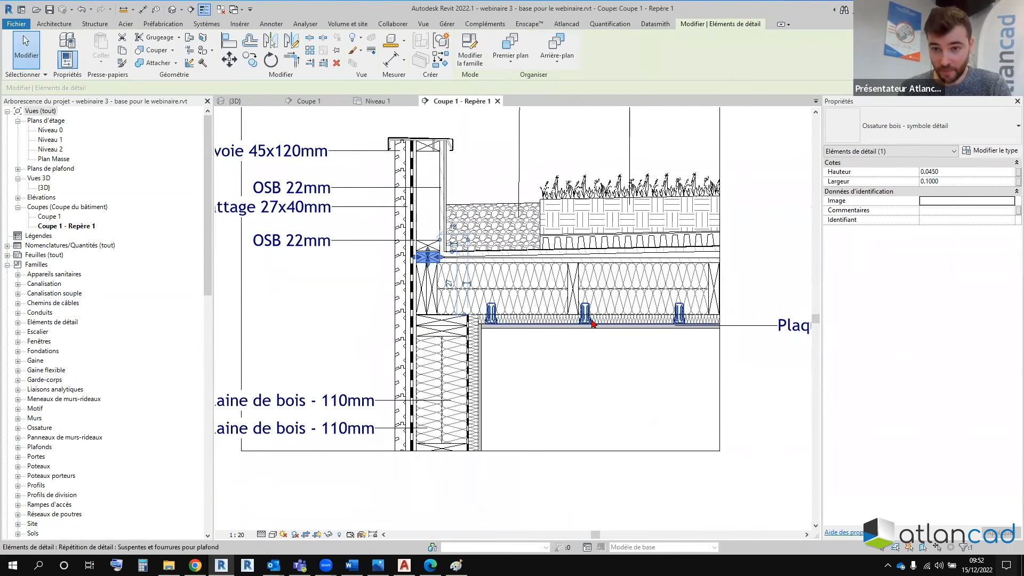
pyautogui.click(593, 249)
pyautogui.press('Escape')
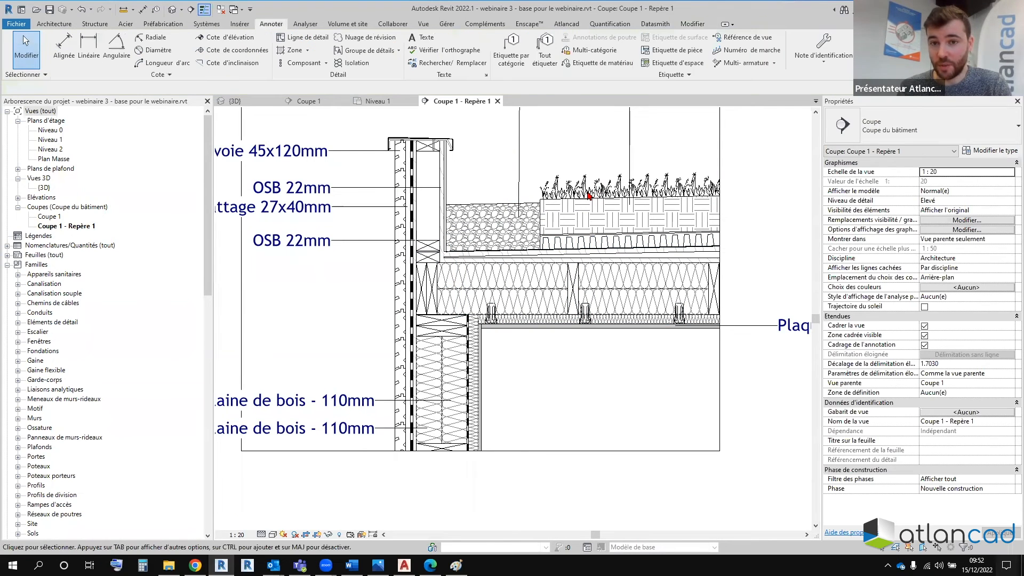
# Step: Inspect the drainage mat's repeating detail under the planted roof, and compare it with the Pare pluie film in the facade
pyautogui.click(597, 248)
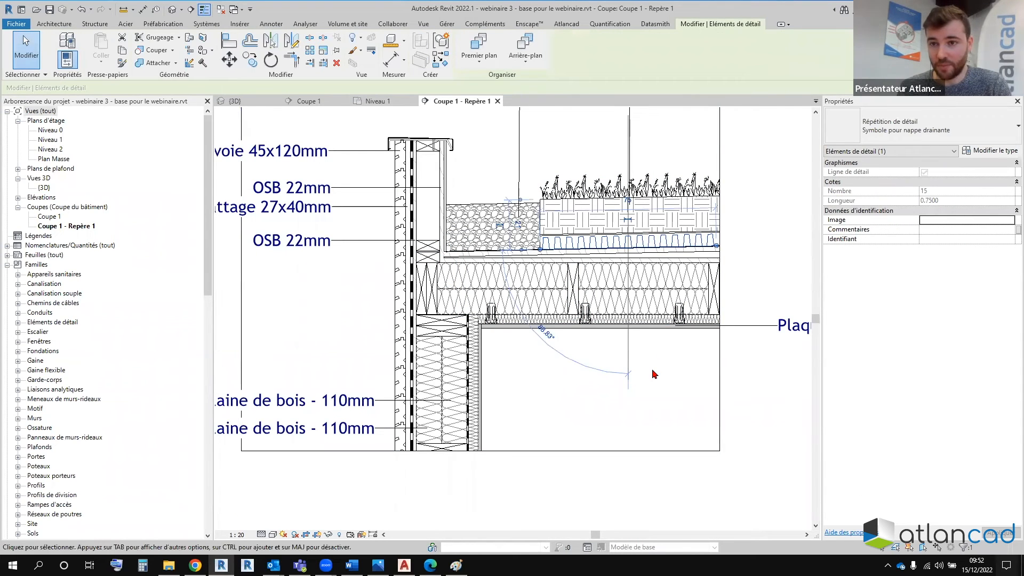
pyautogui.scroll(-2, 651, 371)
pyautogui.press('Escape')
pyautogui.scroll(5, 577, 268)
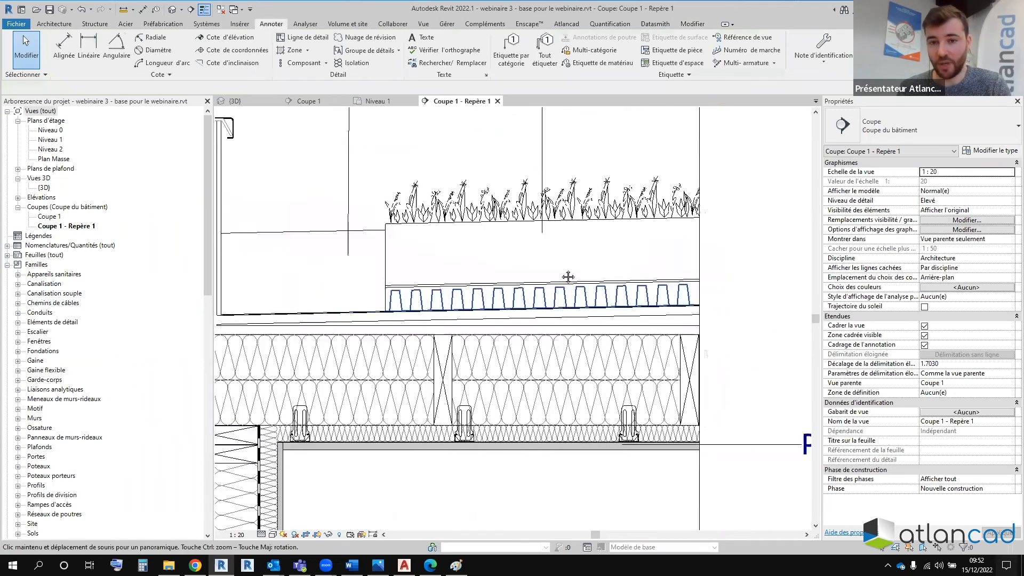
pyautogui.scroll(-3, 682, 283)
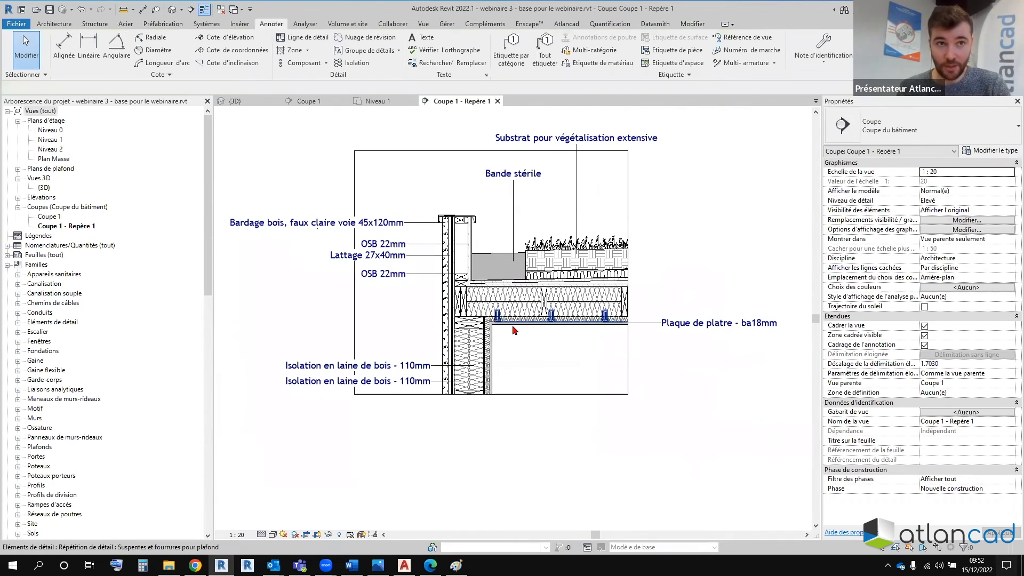
pyautogui.scroll(3, 513, 328)
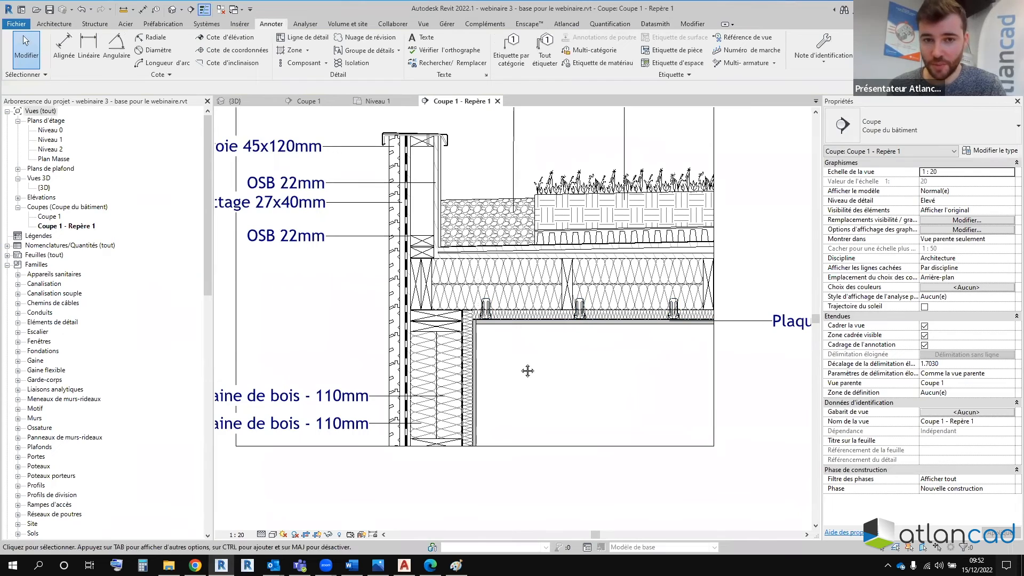
pyautogui.moveTo(528, 370); pyautogui.dragTo(651, 361, button='middle')
pyautogui.scroll(-2, 651, 361)
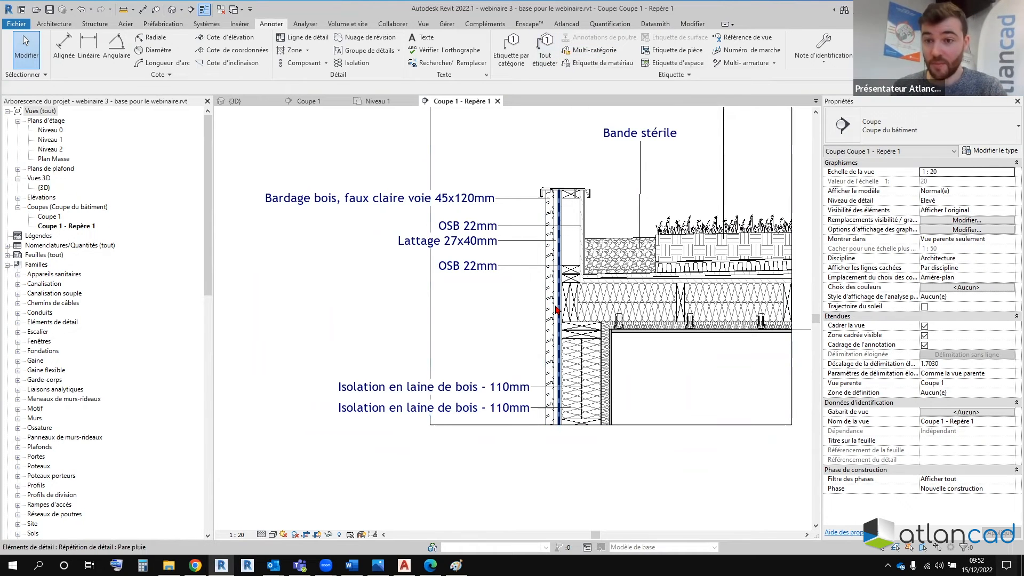
pyautogui.click(563, 305)
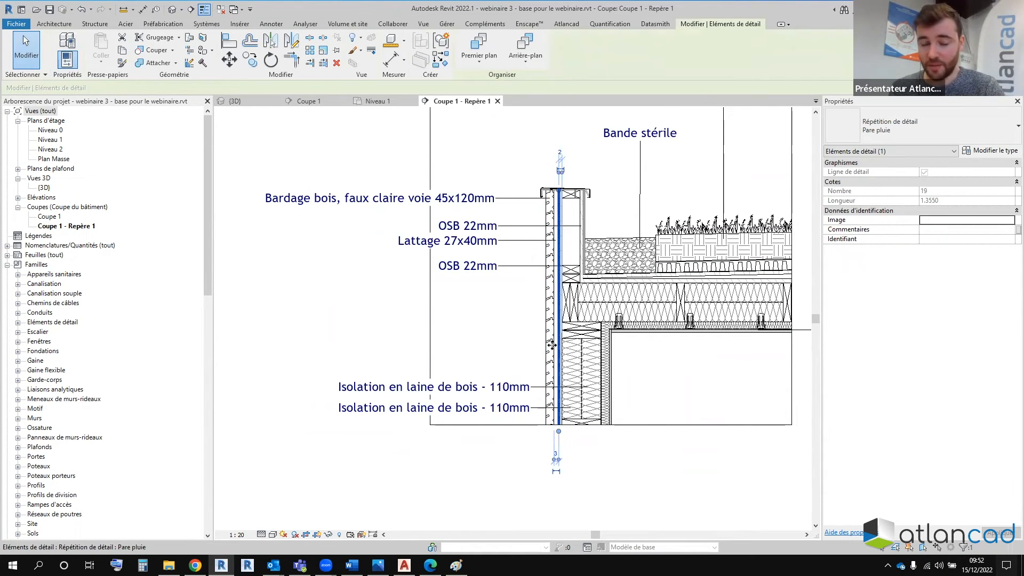
pyautogui.press('Escape')
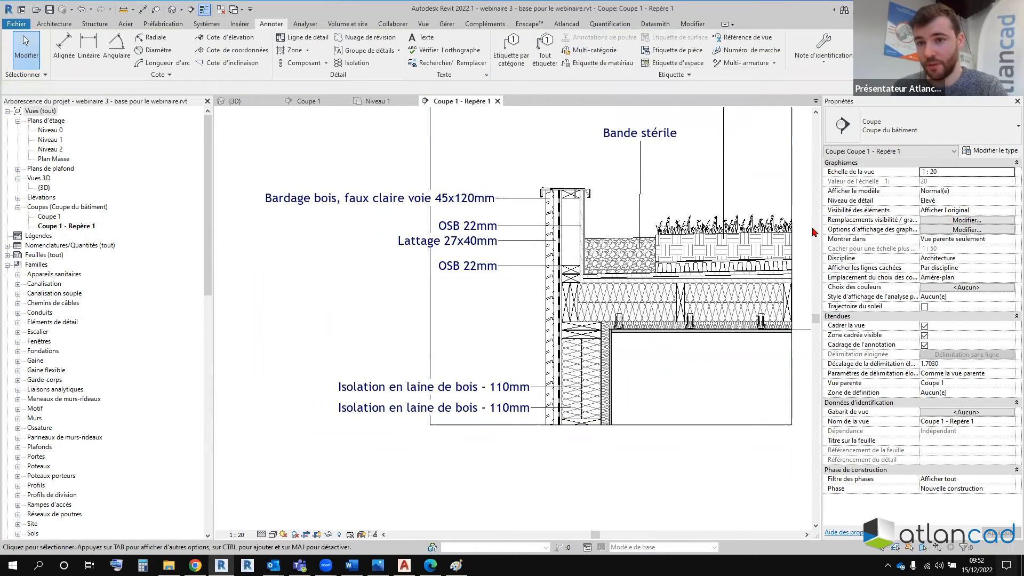
# Step: Review the properties of the Toiture végétalisée roof and the section view's crop, looking over the tagged layers
pyautogui.click(768, 253)
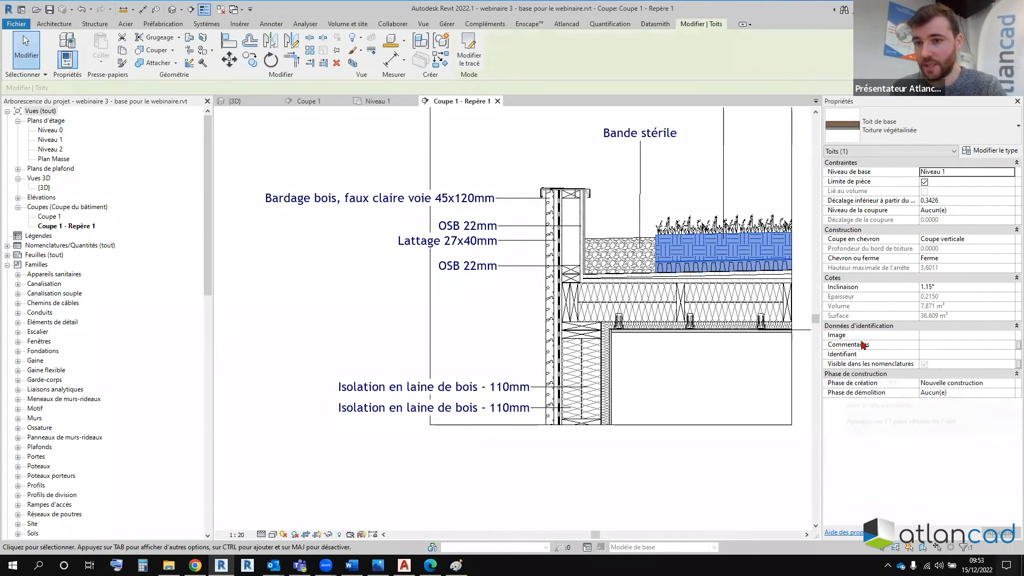
pyautogui.press('Escape')
pyautogui.scroll(-2, 571, 321)
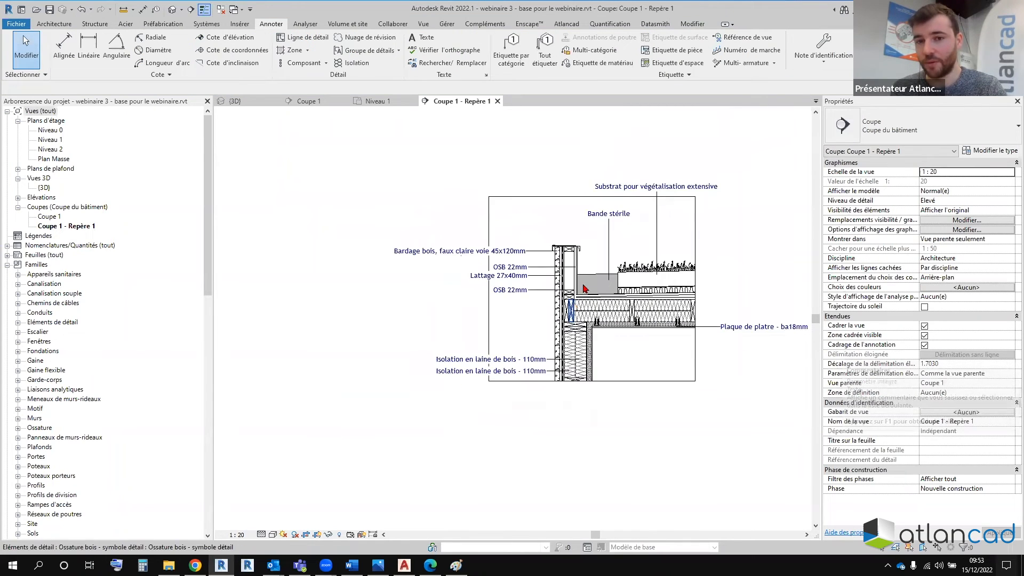
pyautogui.scroll(1, 608, 238)
pyautogui.click(568, 182)
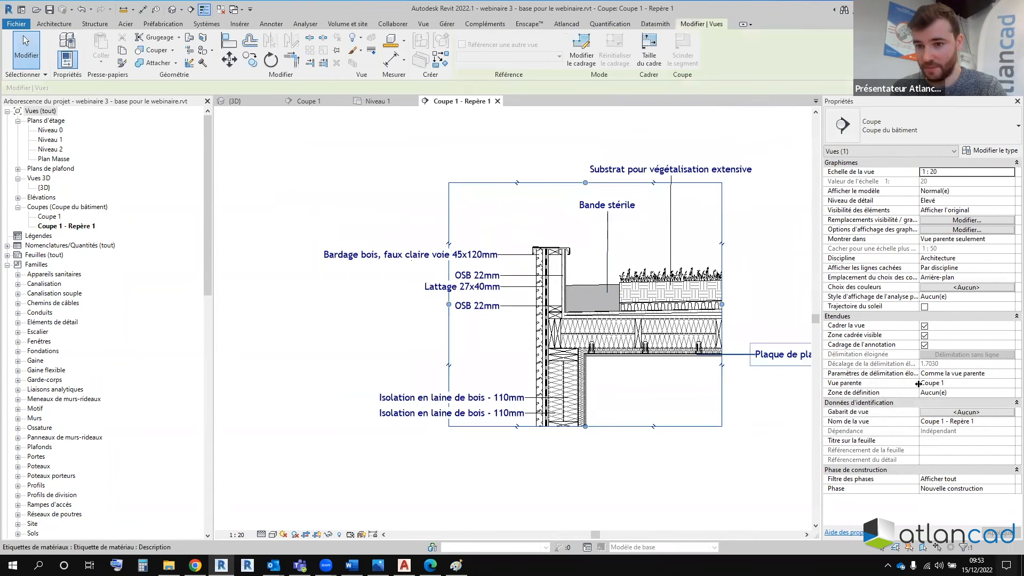
pyautogui.press('Escape')
pyautogui.scroll(1, 647, 285)
pyautogui.scroll(1, 642, 279)
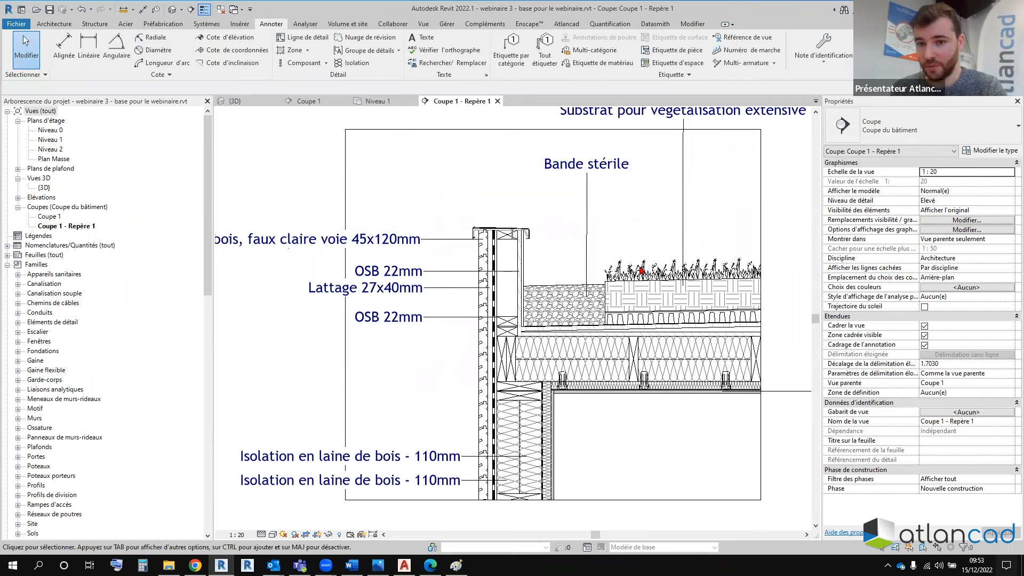
pyautogui.click(627, 285)
pyautogui.press('Escape')
pyautogui.scroll(-2, 757, 139)
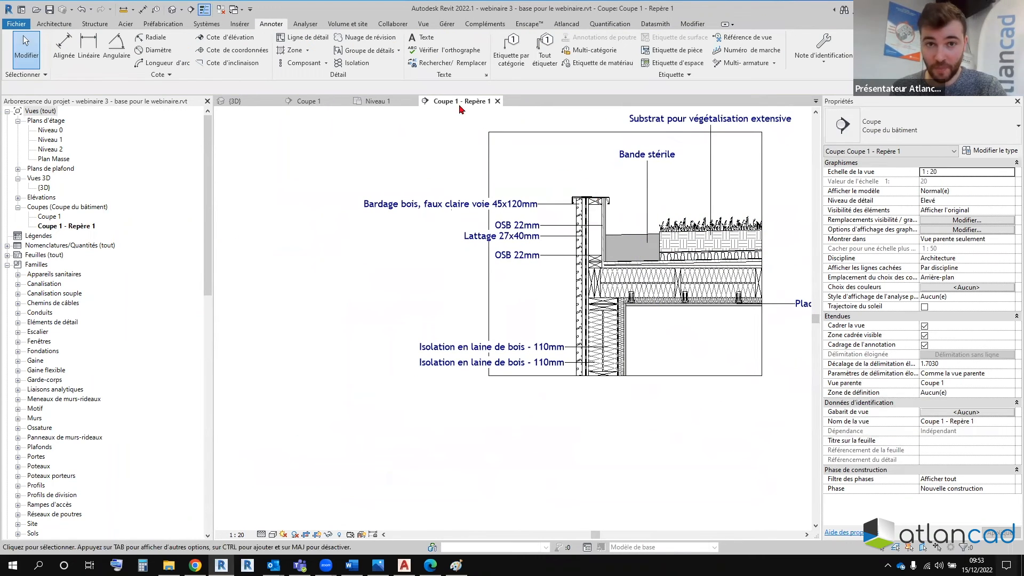
# Step: Create a new annotation family from the Etiquette multicatégorie métrique.rft template
pyautogui.click(593, 49)
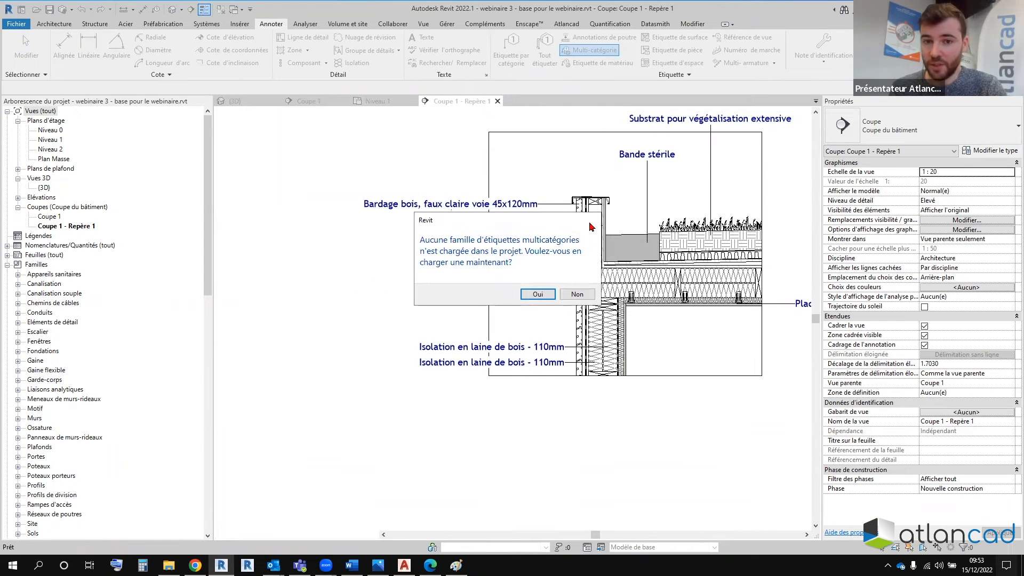
pyautogui.click(591, 224)
pyautogui.click(17, 26)
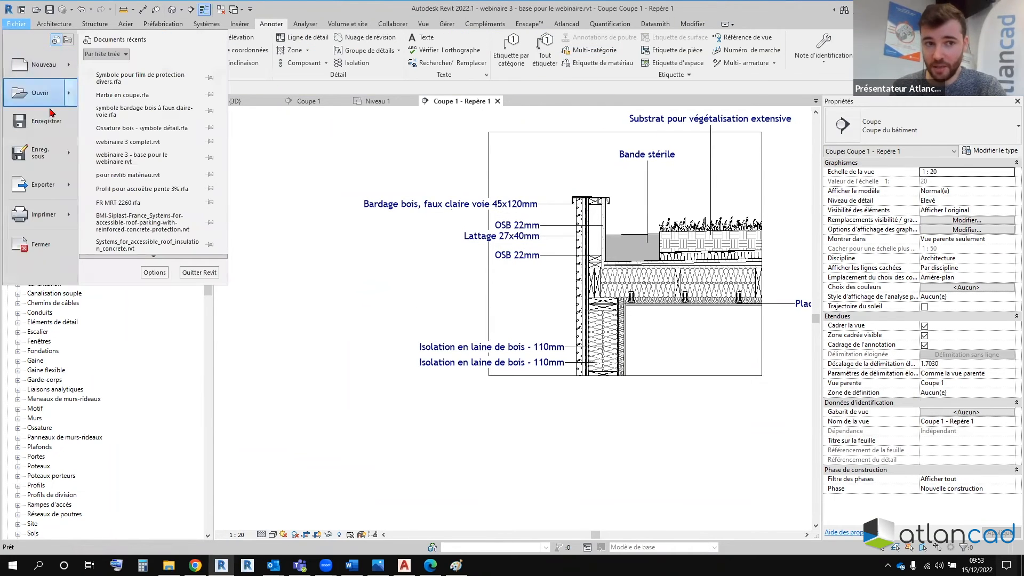
pyautogui.moveTo(70, 65)
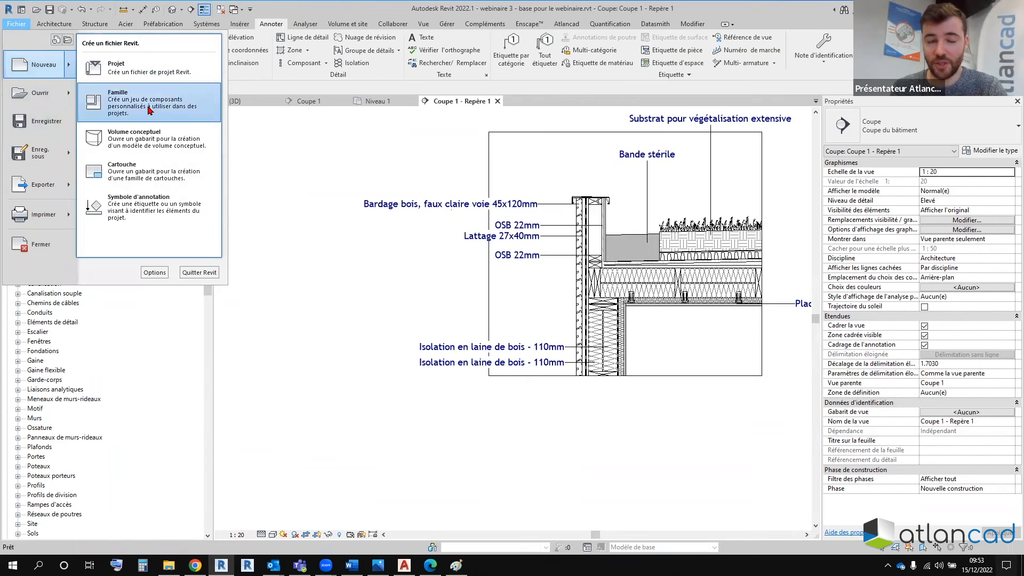
pyautogui.click(142, 109)
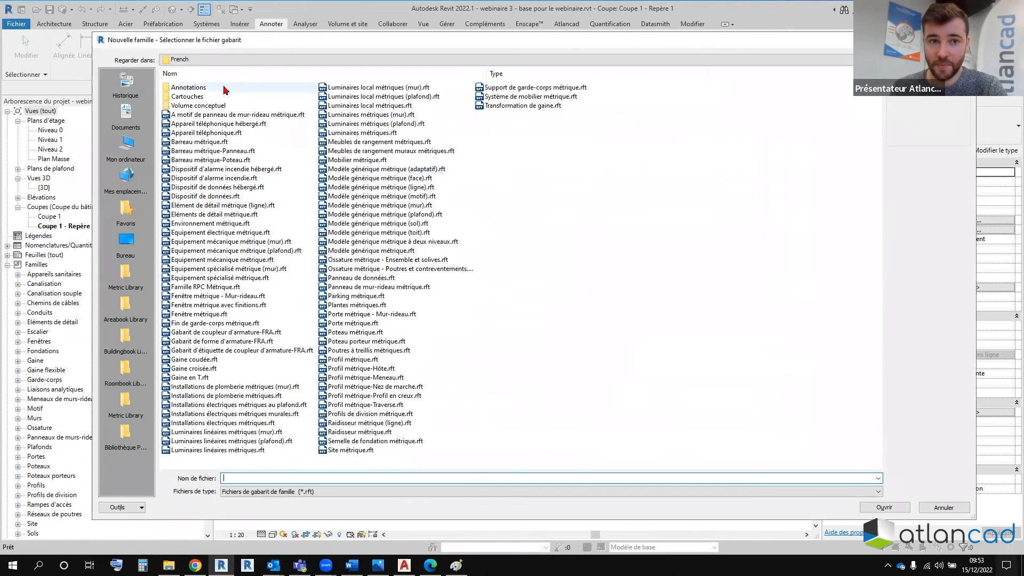
pyautogui.doubleClick(203, 87)
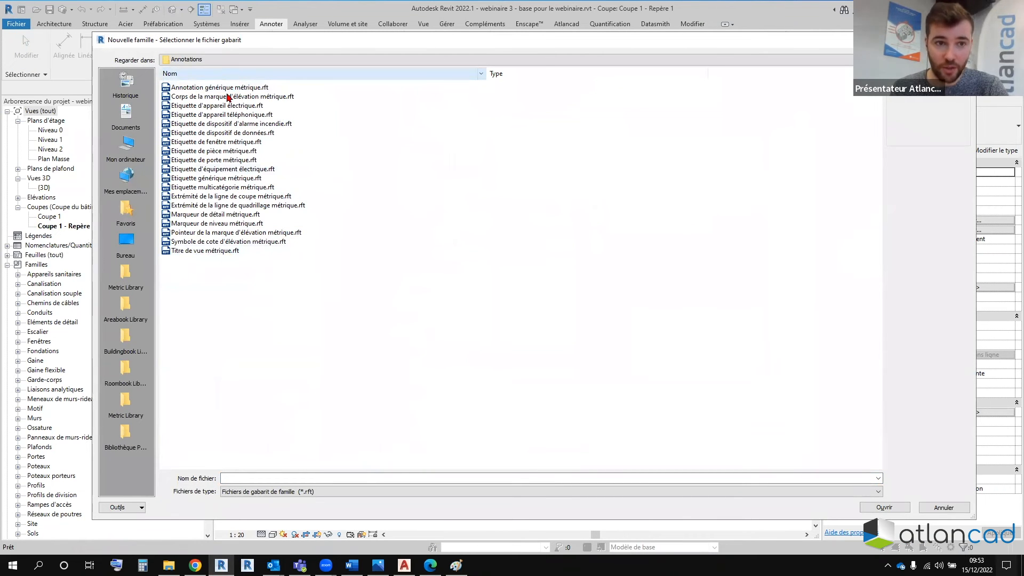
pyautogui.click(254, 88)
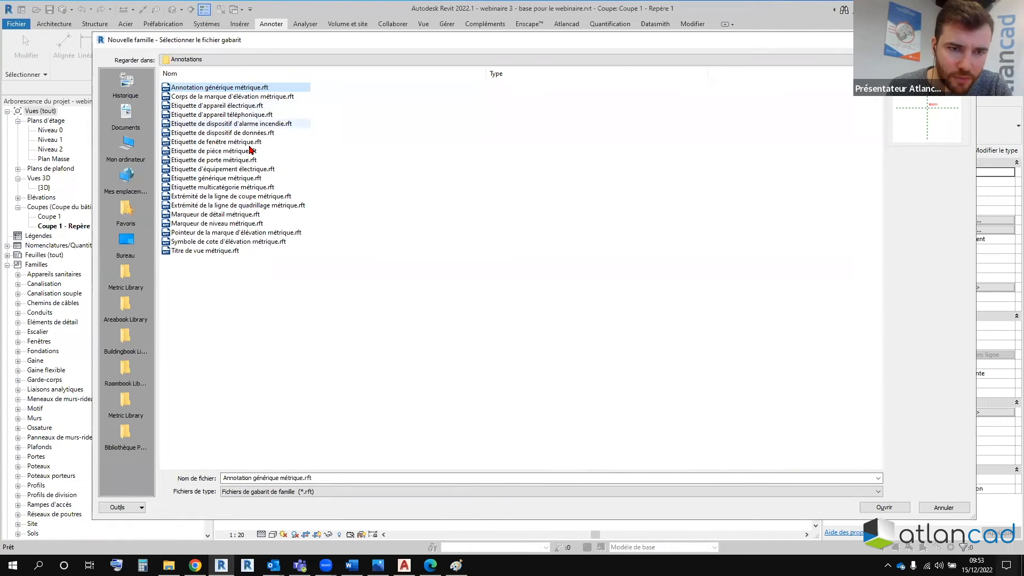
pyautogui.click(250, 187)
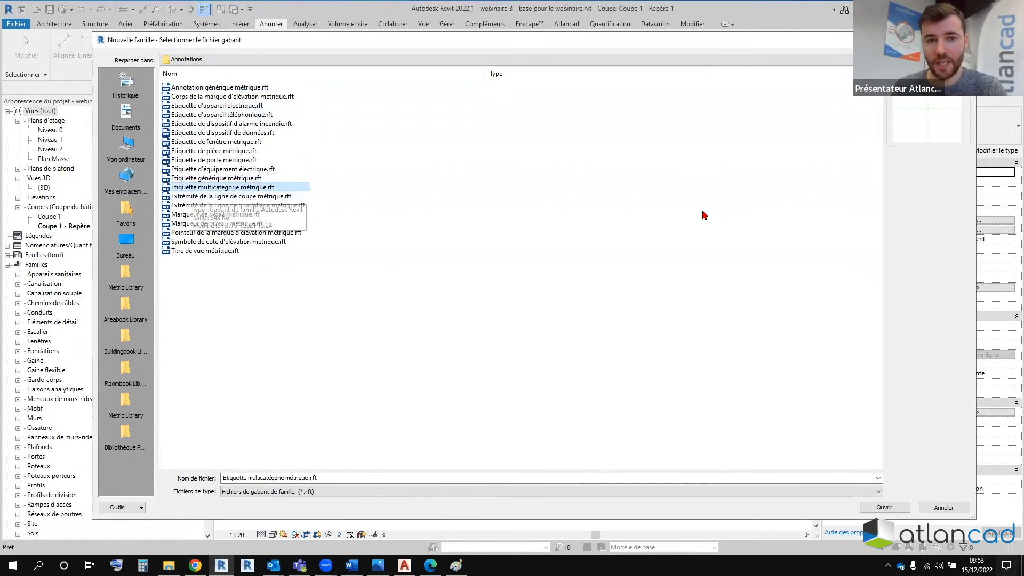
pyautogui.click(887, 506)
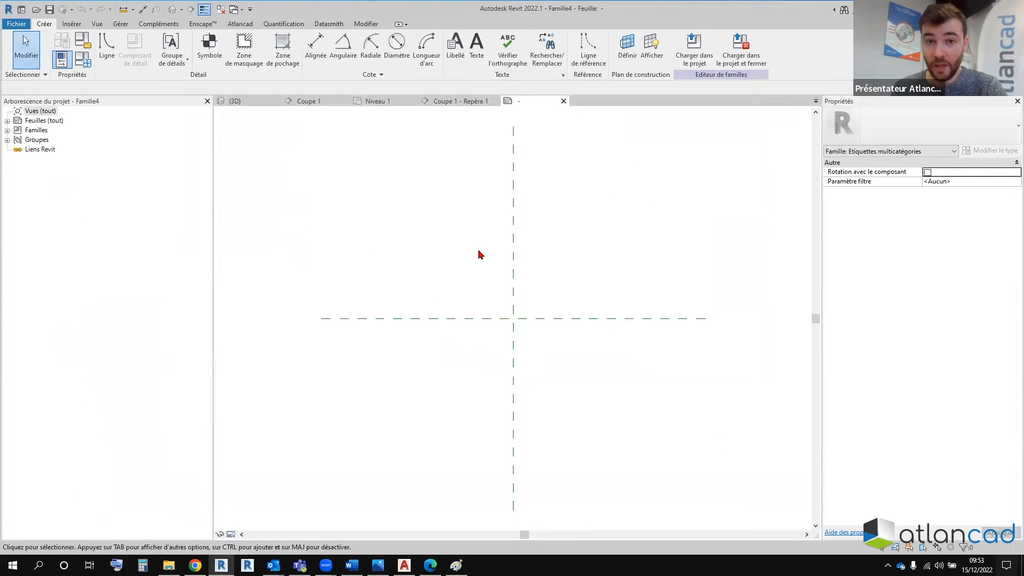
# Step: Place a label at the intersection of the reference planes, reporting the Commentaires parameter
pyautogui.click(455, 44)
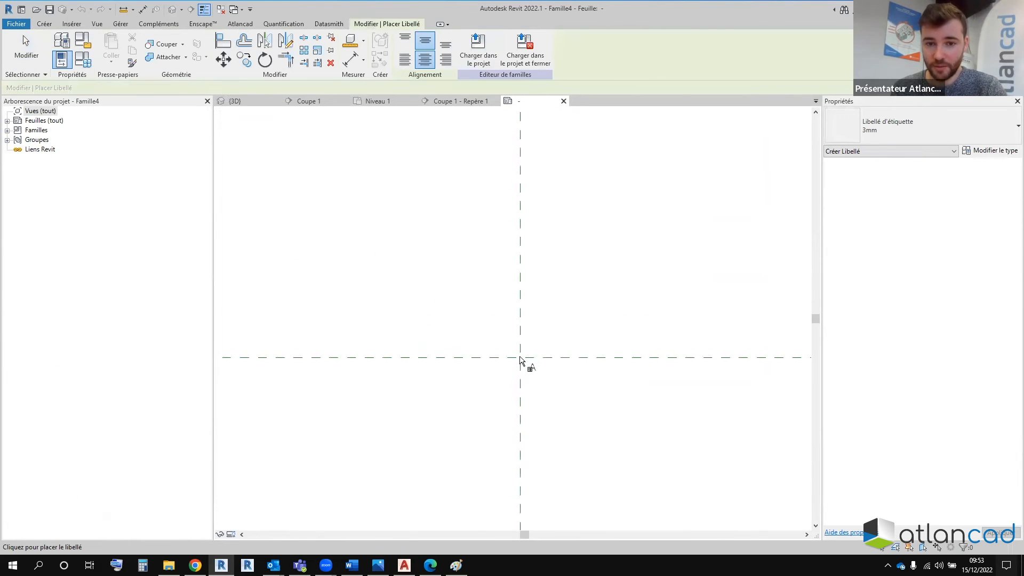
pyautogui.click(520, 358)
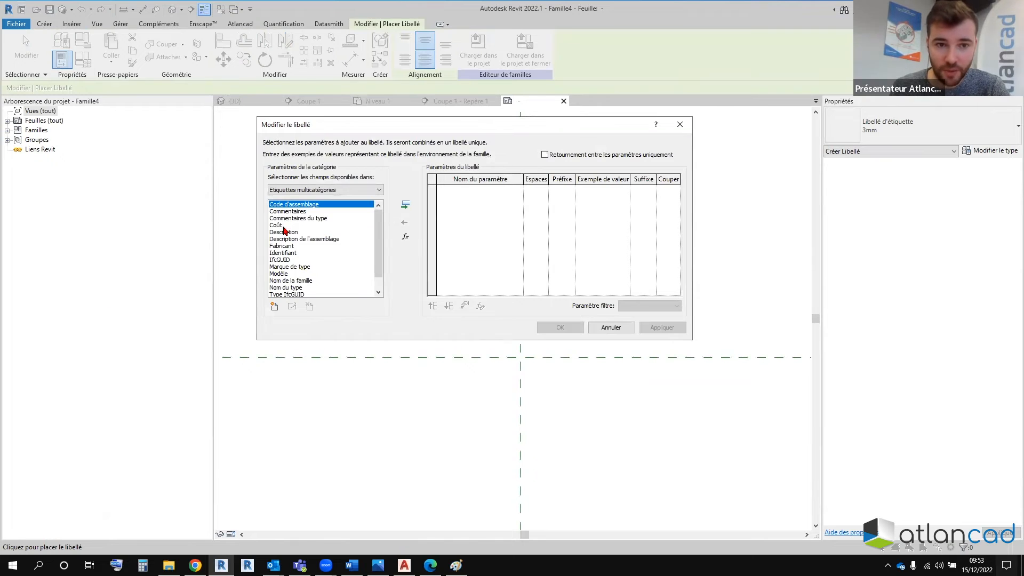
pyautogui.click(285, 212)
pyautogui.click(408, 206)
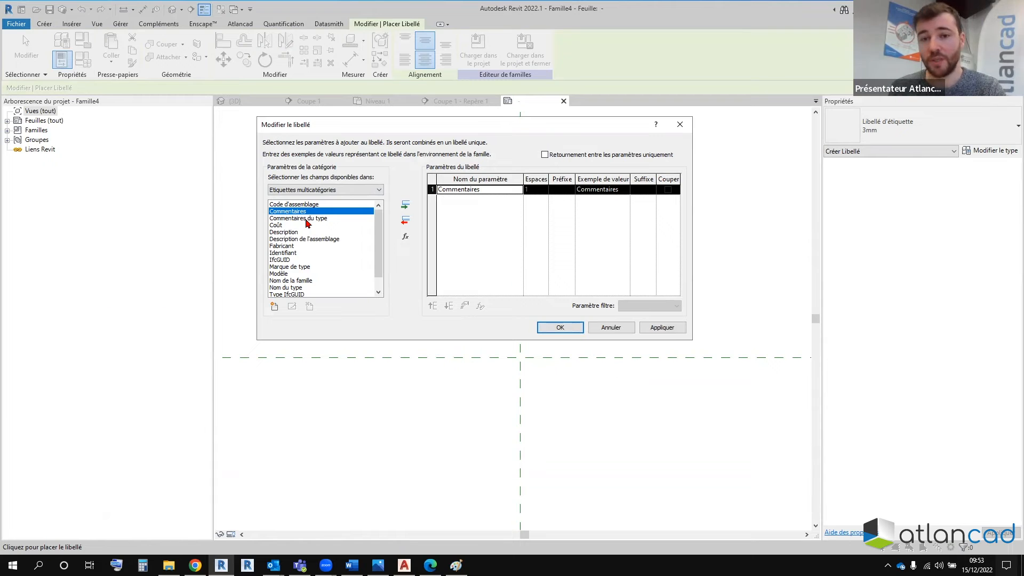
pyautogui.click(560, 328)
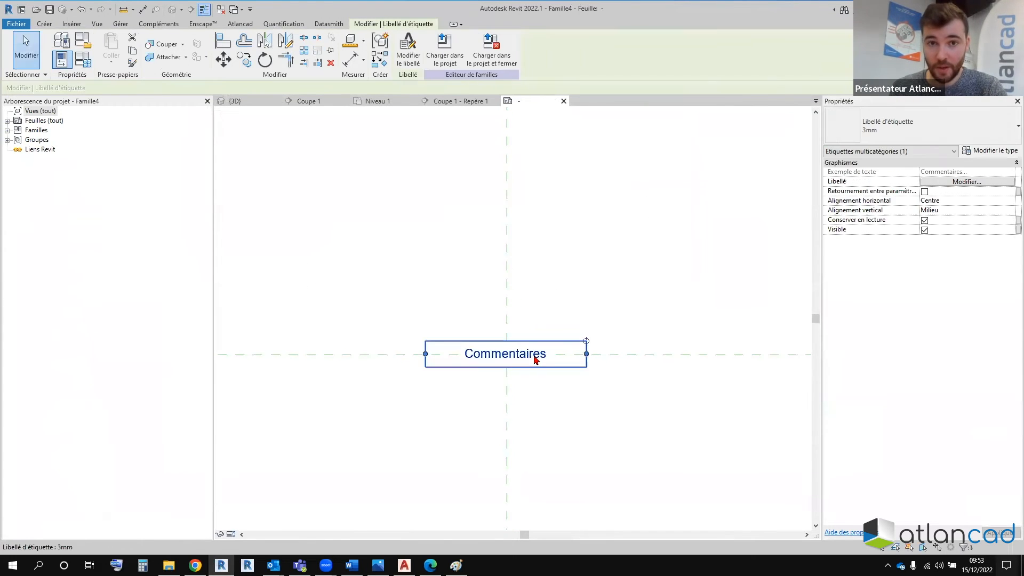
# Step: Check the existing tags in the section, and duplicate the Commentaires label's type as 1.5mm gris
pyautogui.click(442, 102)
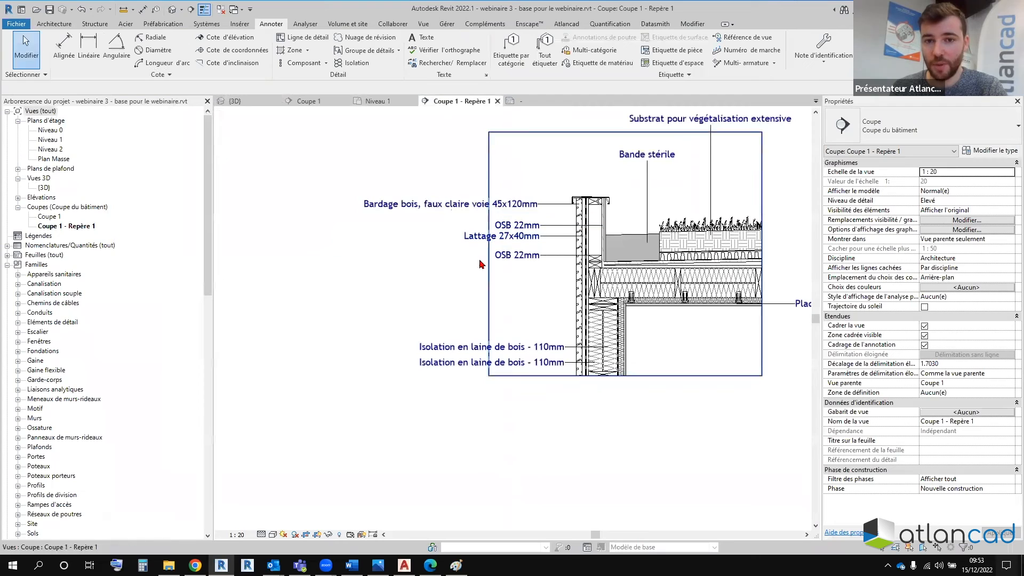
pyautogui.click(528, 101)
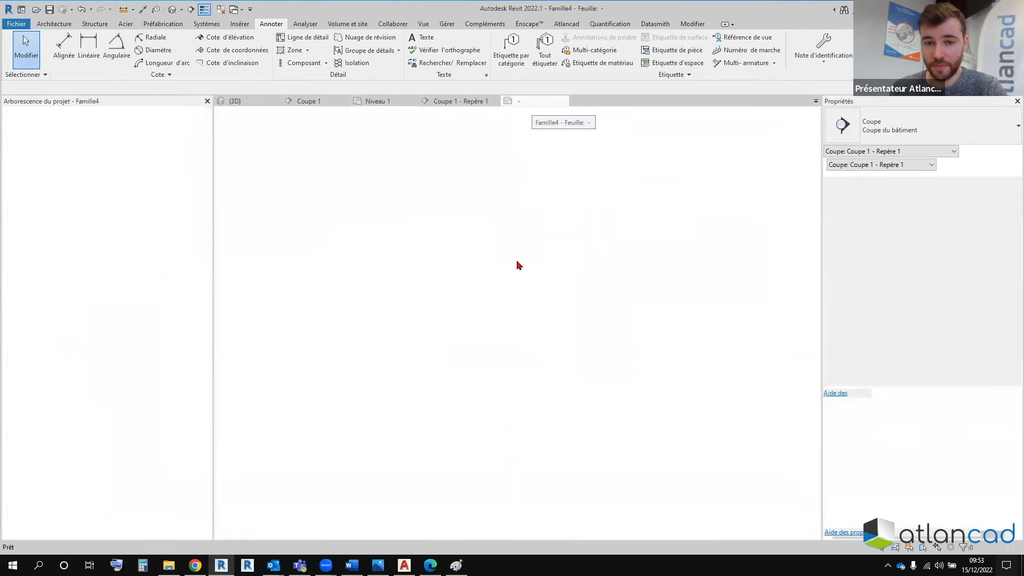
pyautogui.click(520, 354)
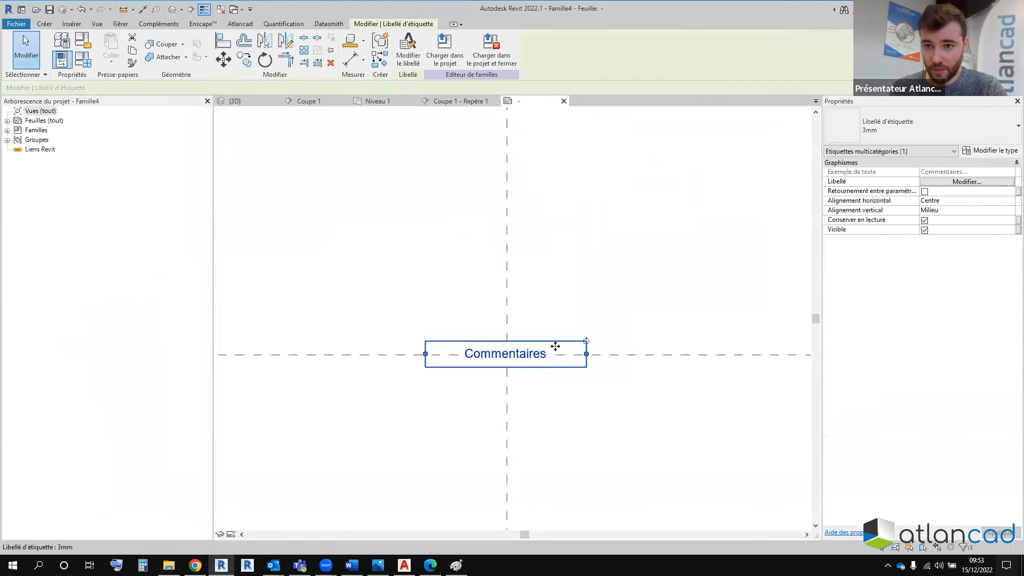
pyautogui.click(993, 151)
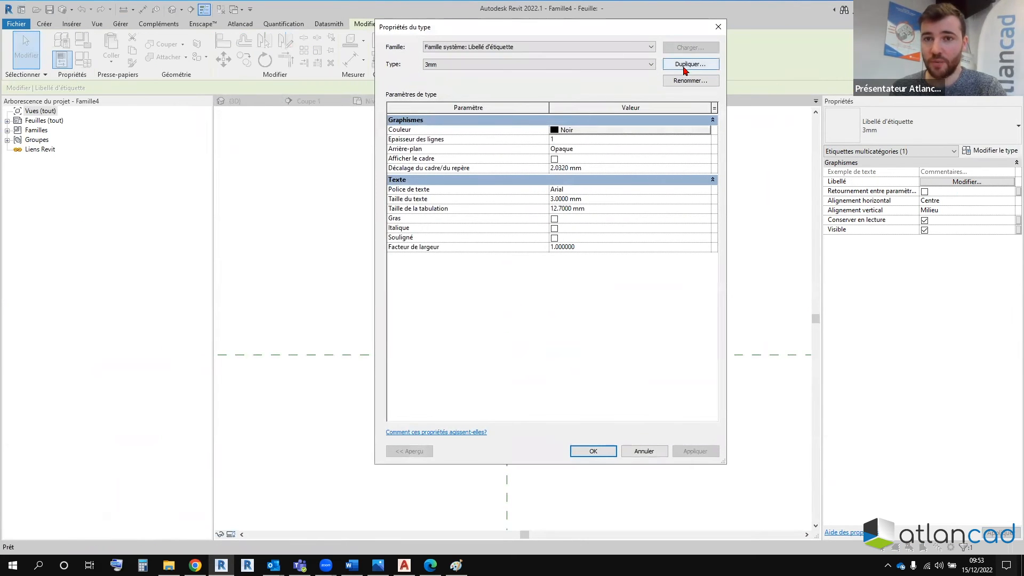
pyautogui.click(686, 64)
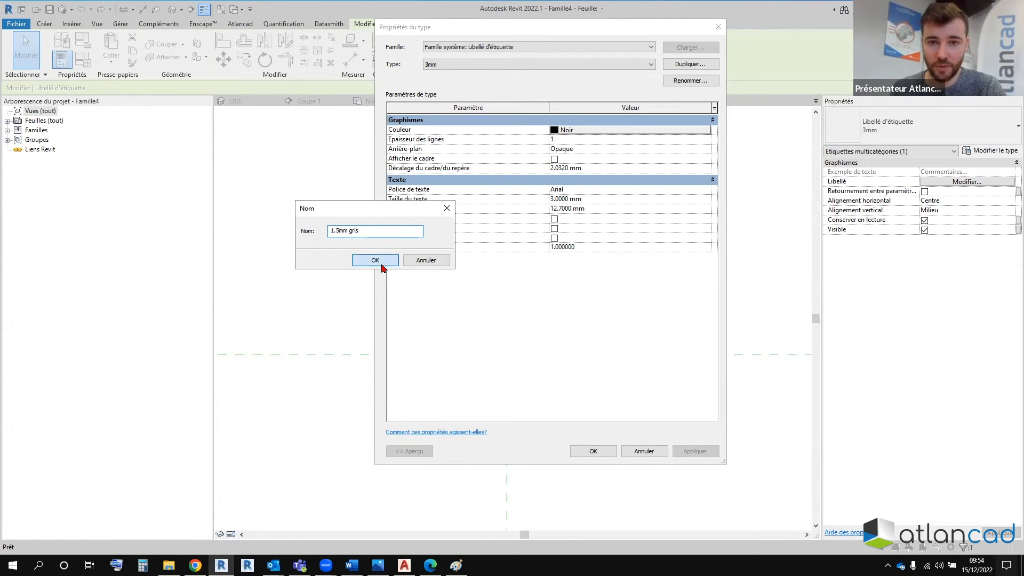
pyautogui.click(375, 260)
# Step: Set the label type's colour to grey RVB 080-080-080 and its text size to 1.5 mm
pyautogui.click(566, 130)
pyautogui.click(535, 267)
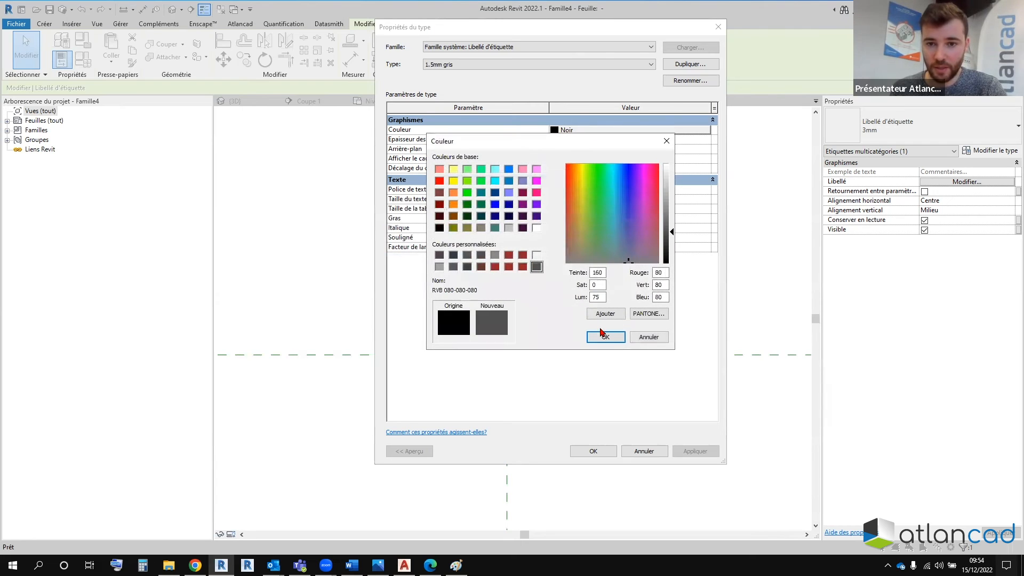
pyautogui.click(605, 337)
pyautogui.click(601, 200)
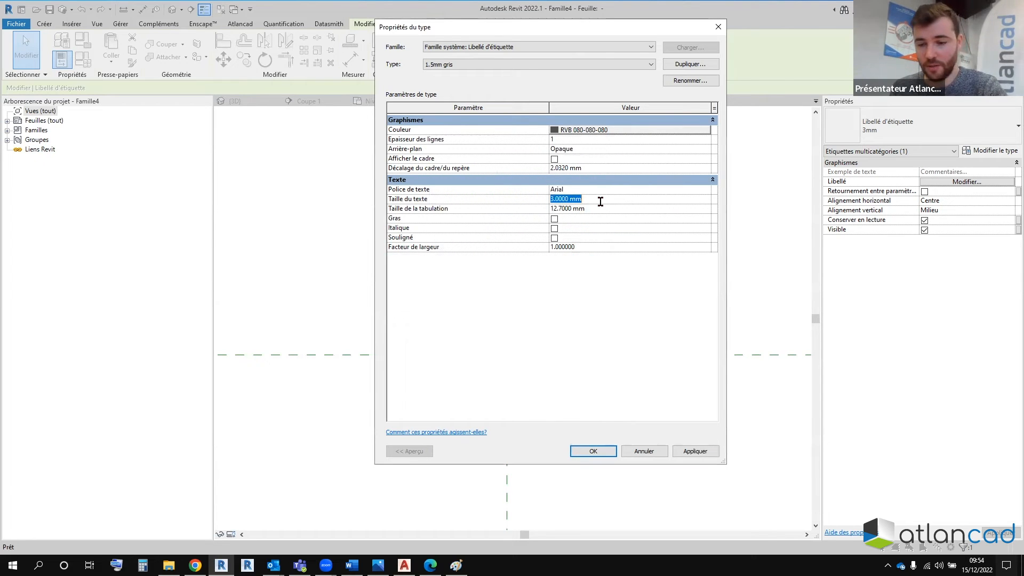
pyautogui.write('1.5')
pyautogui.click(593, 451)
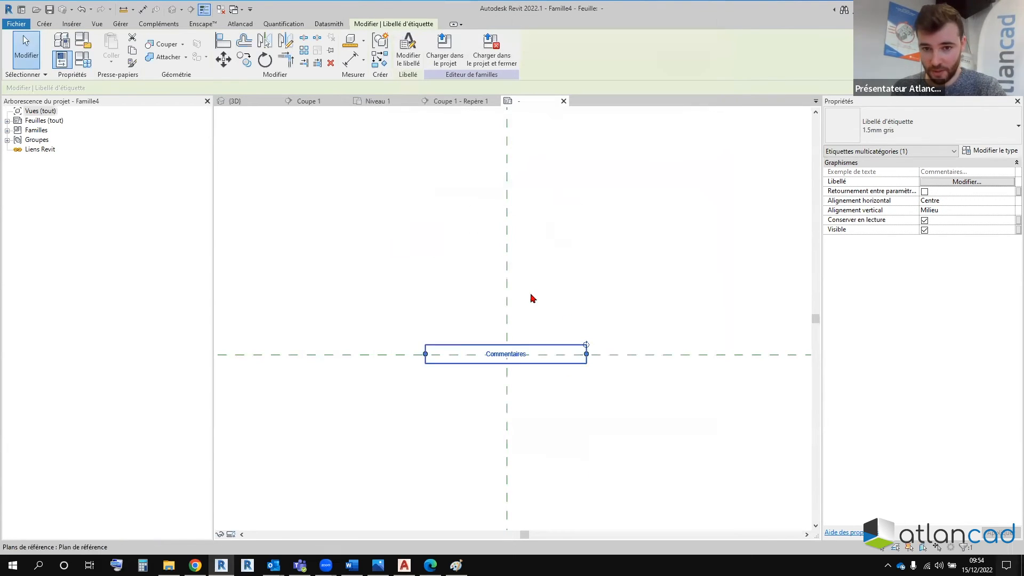
# Step: Widen the Commentaires label's text box on both sides of the vertical reference plane to fit longer text
pyautogui.click(499, 382)
pyautogui.scroll(3, 451, 403)
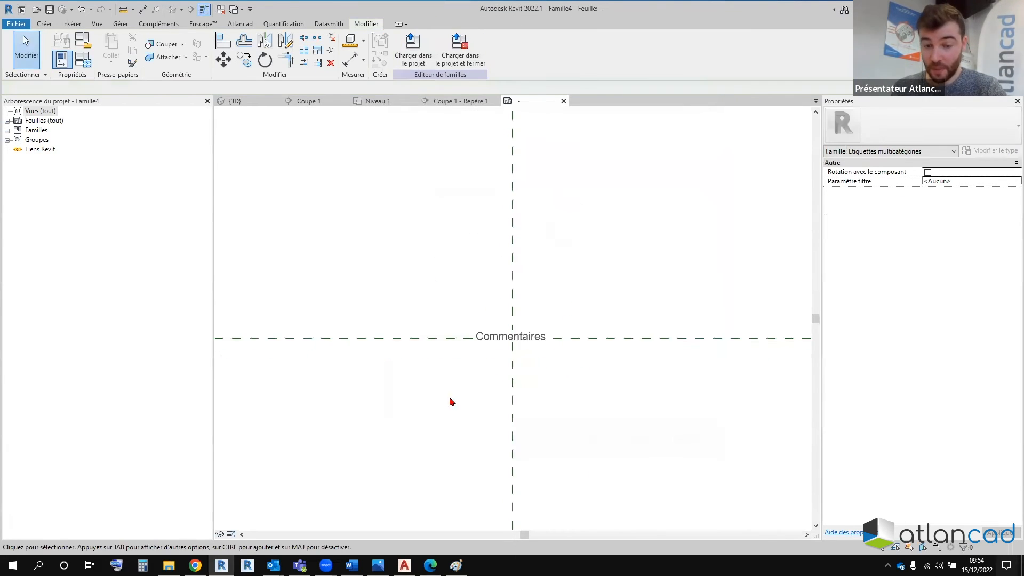
pyautogui.click(496, 327)
pyautogui.scroll(-4, 502, 324)
pyautogui.moveTo(582, 328); pyautogui.dragTo(644, 334)
pyautogui.click(414, 235)
pyautogui.scroll(2, 523, 337)
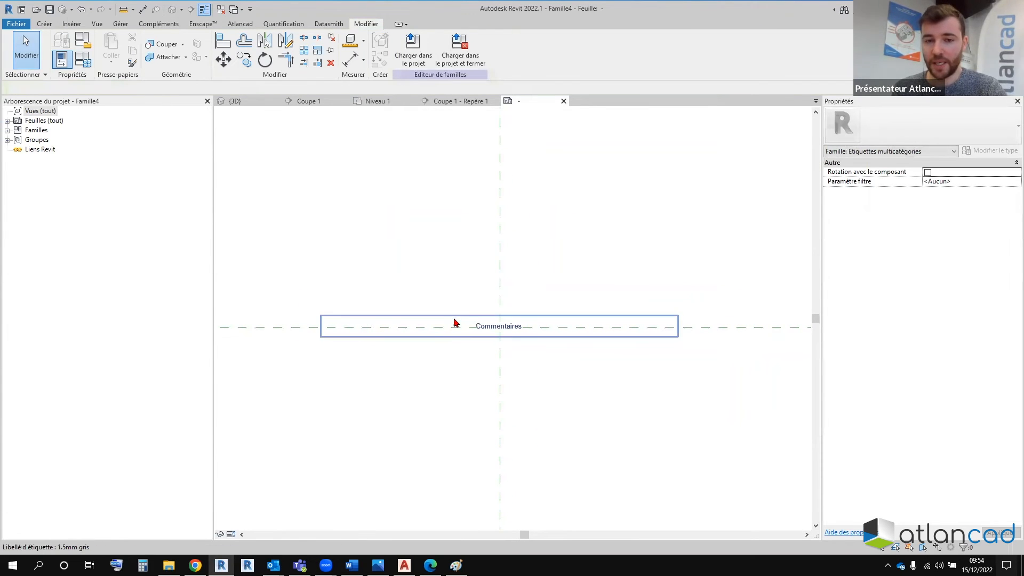
# Step: Delete the default materials from the tag family, from Coupe through Verre
pyautogui.click(120, 24)
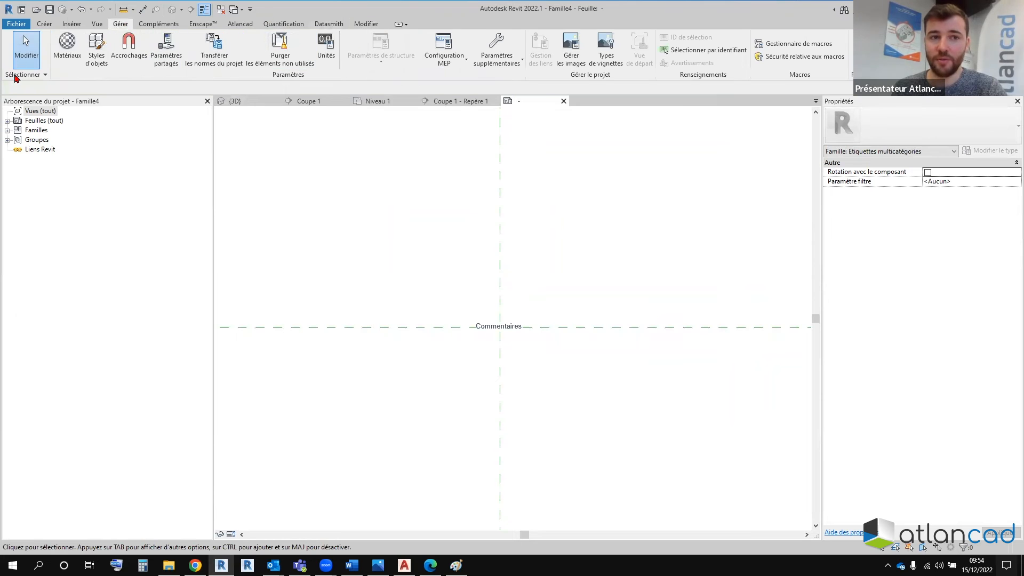
pyautogui.click(67, 46)
pyautogui.click(122, 95)
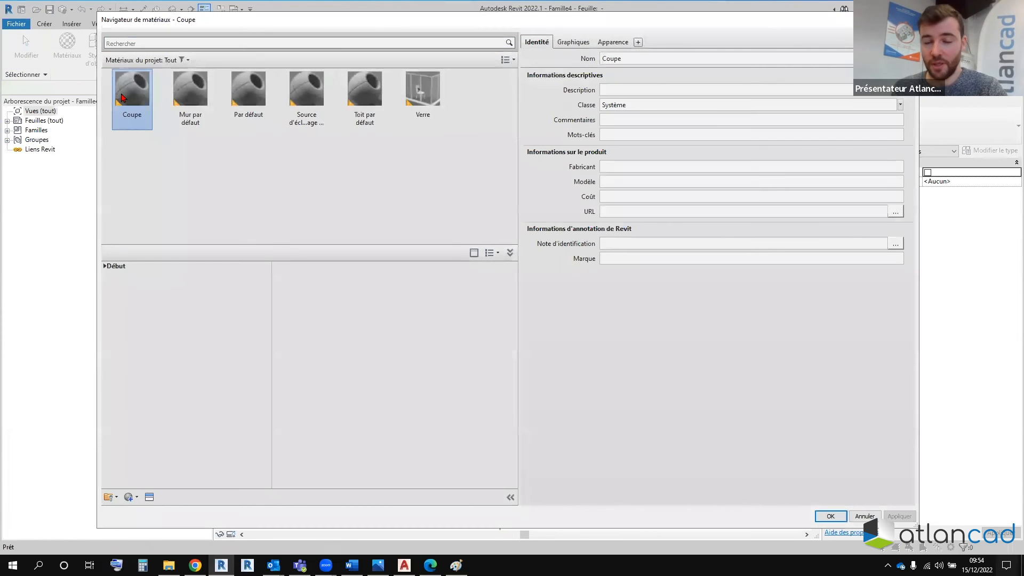
pyautogui.press('Delete')
pyautogui.press('Delete')
pyautogui.press('Delete')
pyautogui.press('Delete')
pyautogui.press('Delete')
pyautogui.press('Delete')
pyautogui.click(832, 517)
# Step: Purge the unused elements from the tag family, running the purge twice
pyautogui.click(278, 49)
pyautogui.press('Return')
pyautogui.click(277, 47)
pyautogui.press('Return')
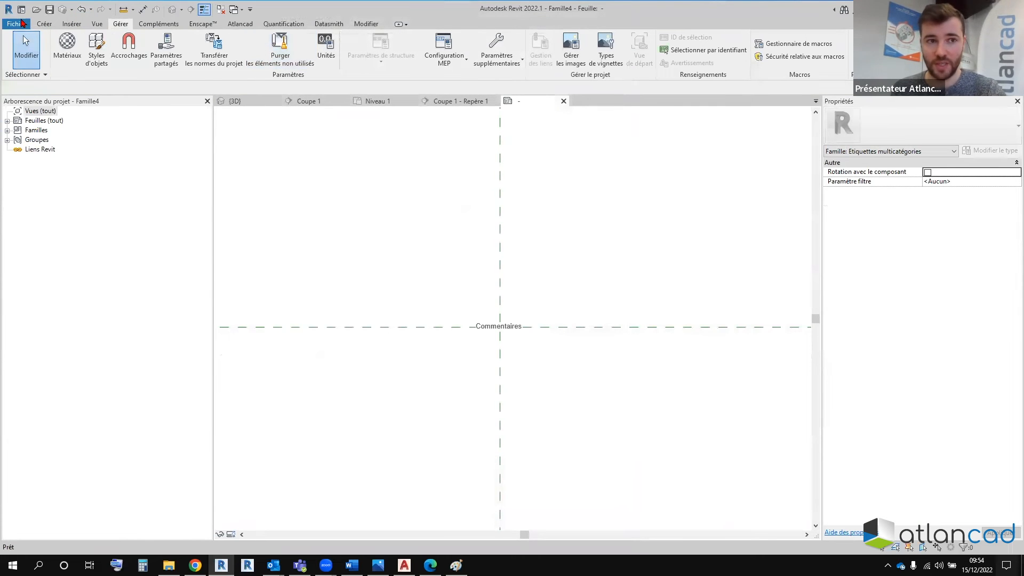
# Step: Save the family on the desktop as Etiquette multicatégorie - Commentaires, and load it into the webinar project
pyautogui.click(19, 24)
pyautogui.moveTo(21, 176)
pyautogui.click(153, 155)
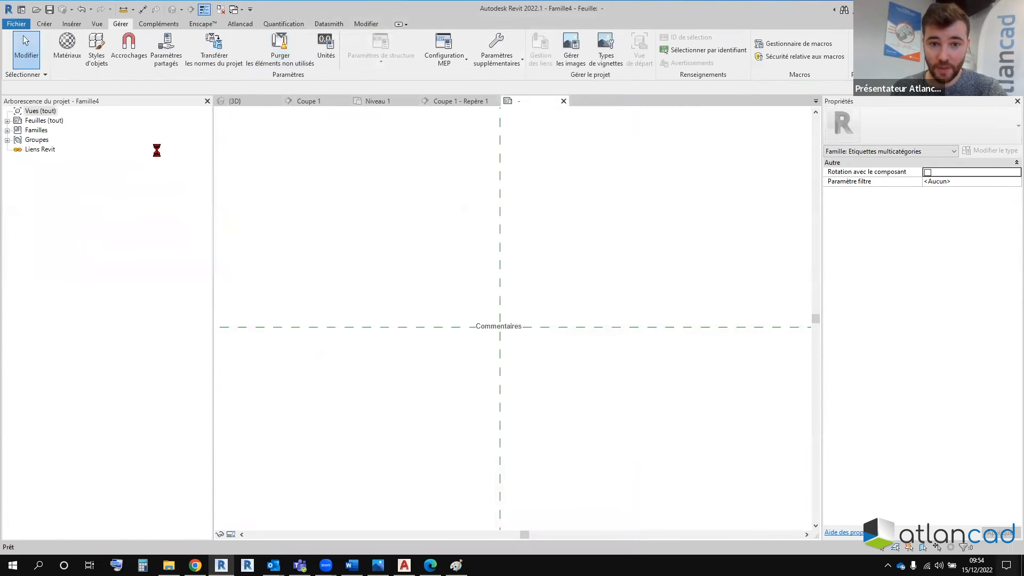
pyautogui.write('Etiquette multicatégorie - Commentaires')
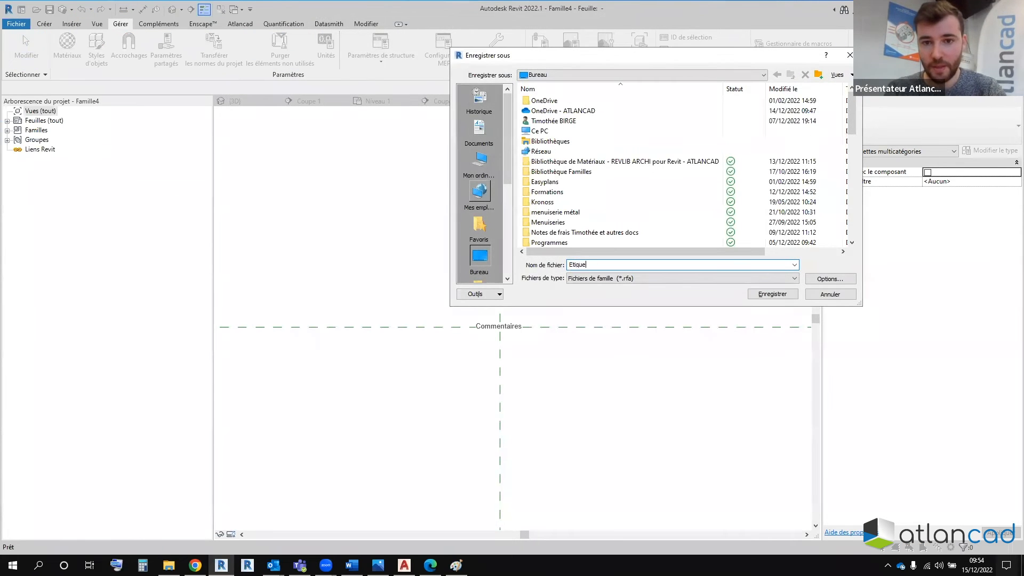
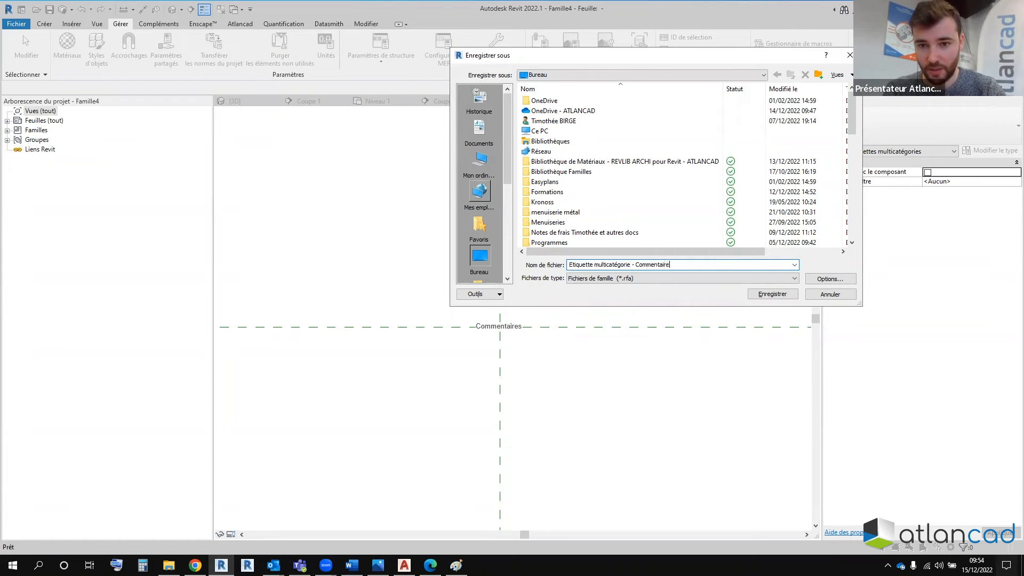
pyautogui.press('Return')
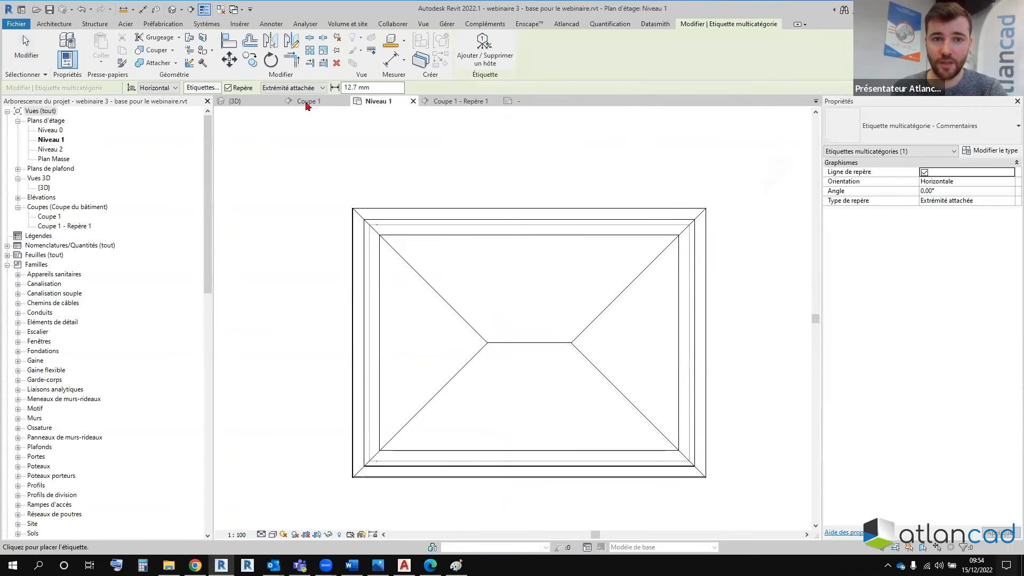
# Step: In Coupe 1 - Repère 1, tag the facade's Pare pluie repeating detail with the multi-category tag, placing the label beyond the cladding
pyautogui.click(446, 101)
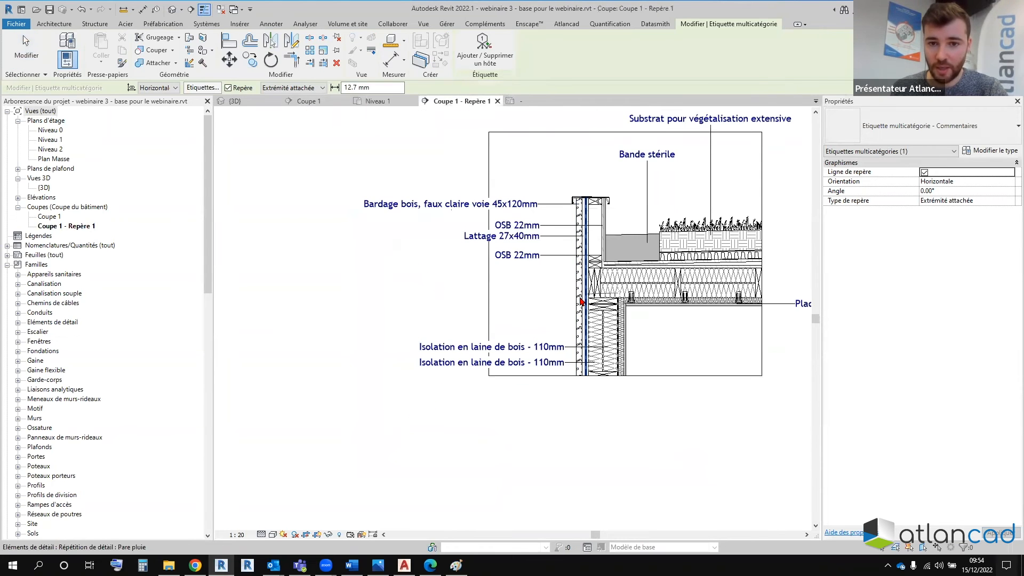
pyautogui.scroll(2, 587, 311)
pyautogui.moveTo(471, 276); pyautogui.dragTo(539, 320, button='middle')
pyautogui.scroll(3, 491, 325)
pyautogui.scroll(1, 519, 350)
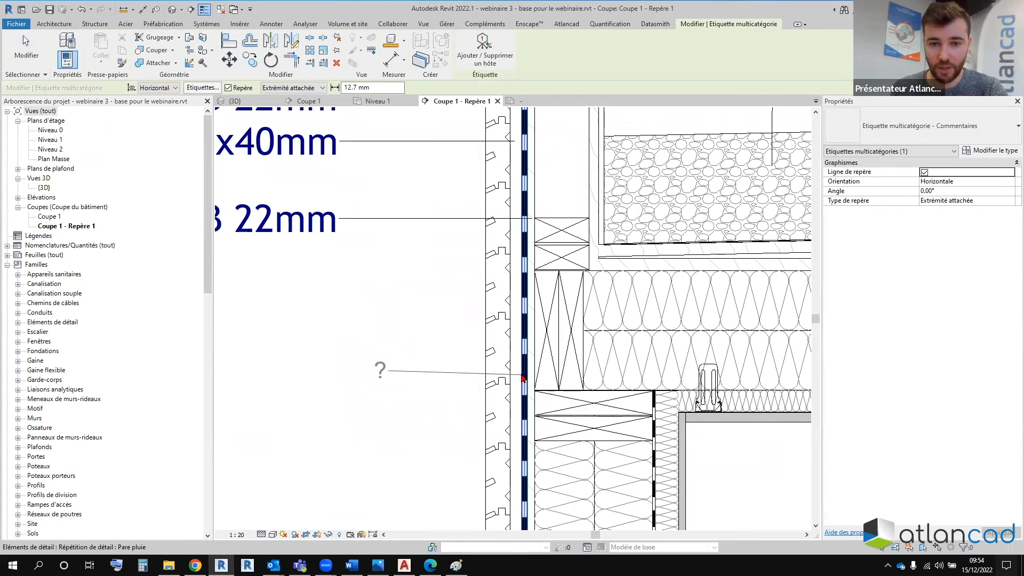
pyautogui.scroll(-2, 521, 377)
pyautogui.moveTo(511, 381); pyautogui.dragTo(504, 329, button='middle')
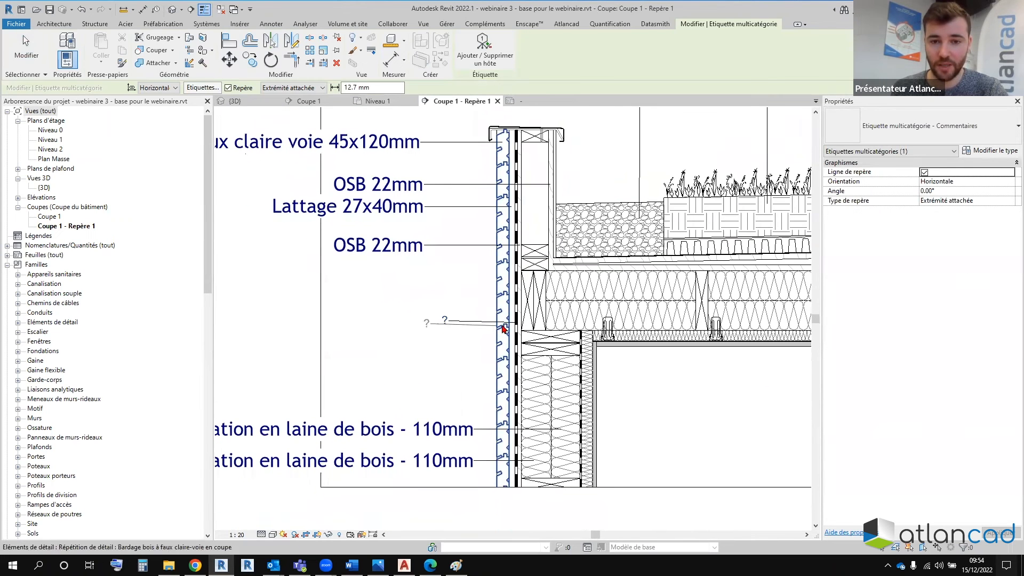
pyautogui.press('Escape')
pyautogui.press('Escape')
# Step: Set the Pare pluie repeating detail's Commentaires to Pare pluie EP 0.2mm
pyautogui.click(515, 308)
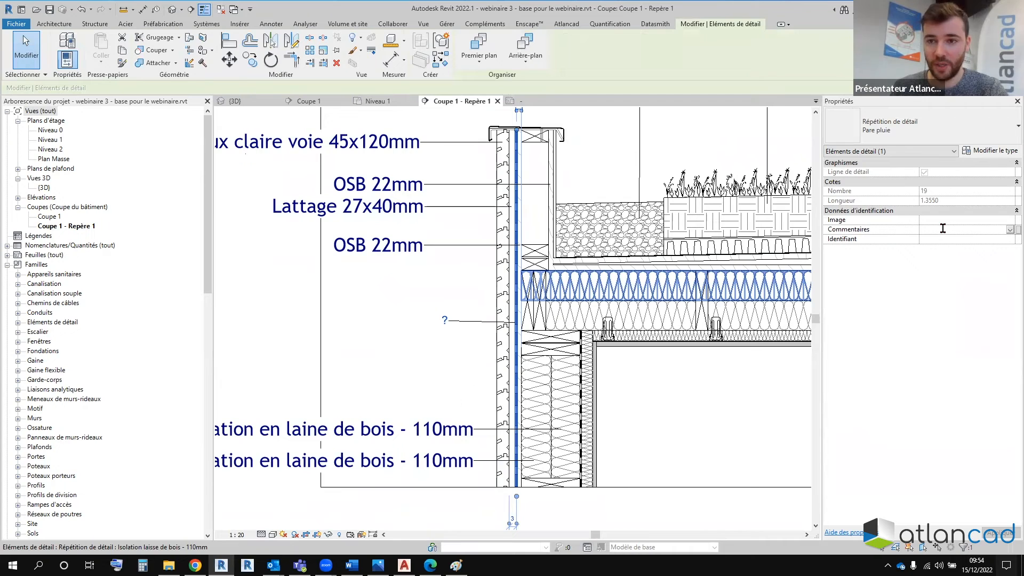
pyautogui.write('Pare pluie EP 0.2mm')
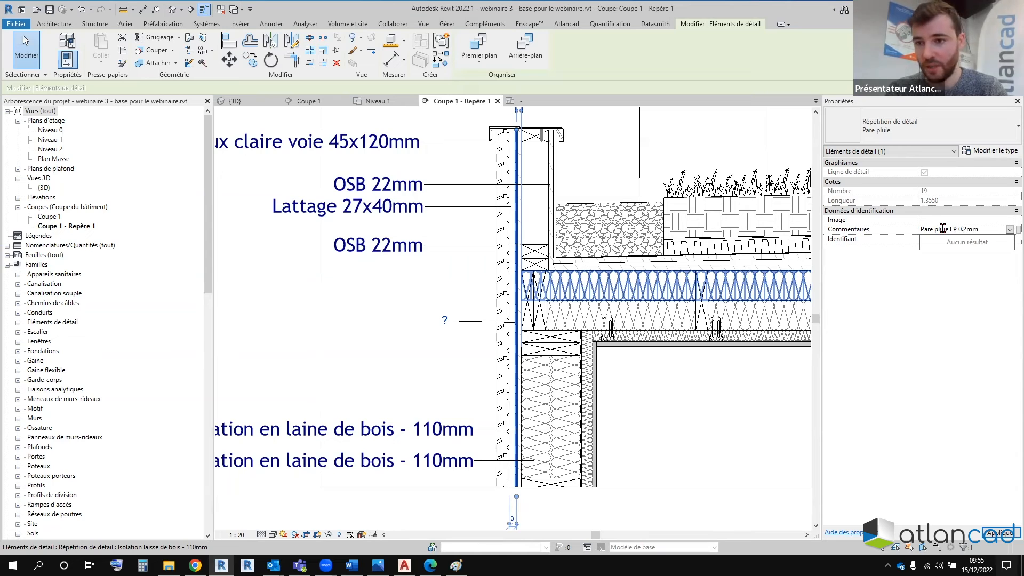
pyautogui.press('Return')
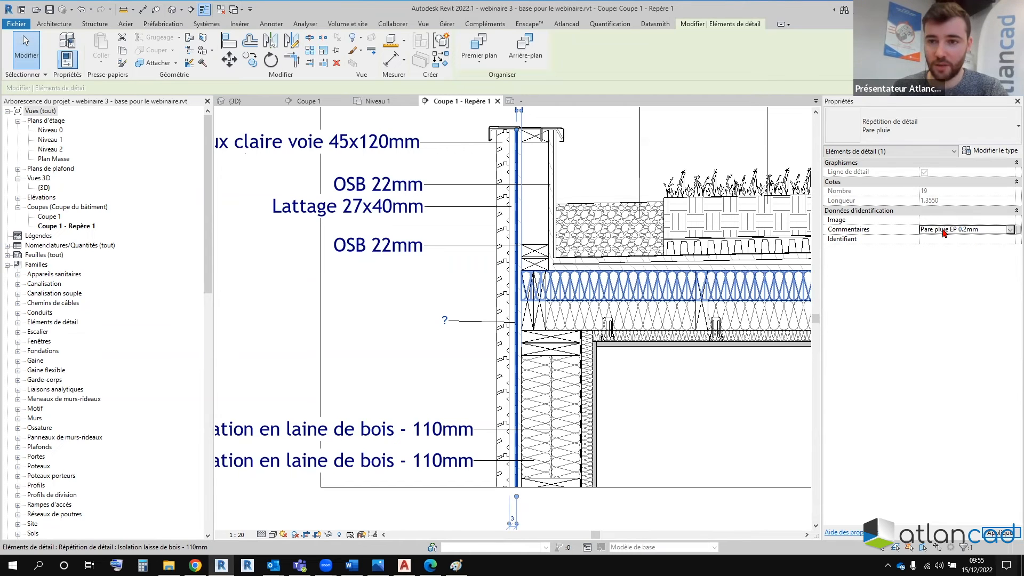
# Step: Reposition the Pare pluie EP 0.2mm tag outside the cladding, in line with the neighbouring material tags
pyautogui.click(421, 324)
pyautogui.click(382, 329)
pyautogui.click(396, 324)
pyautogui.click(437, 331)
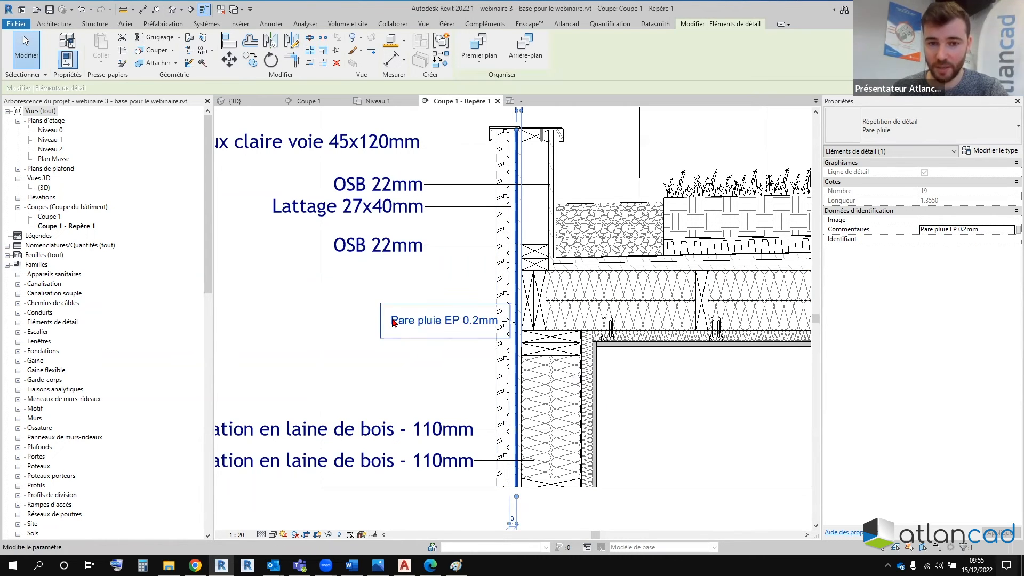
pyautogui.click(441, 323)
pyautogui.click(458, 332)
pyautogui.scroll(-5, 459, 331)
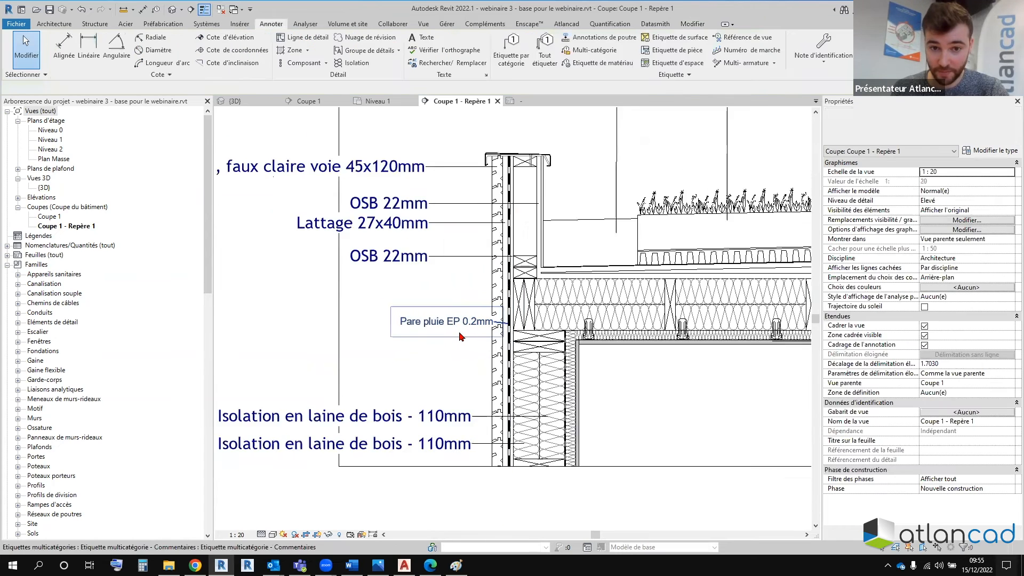
pyautogui.click(453, 327)
pyautogui.moveTo(452, 329); pyautogui.dragTo(407, 336)
pyautogui.moveTo(414, 331); pyautogui.dragTo(411, 330)
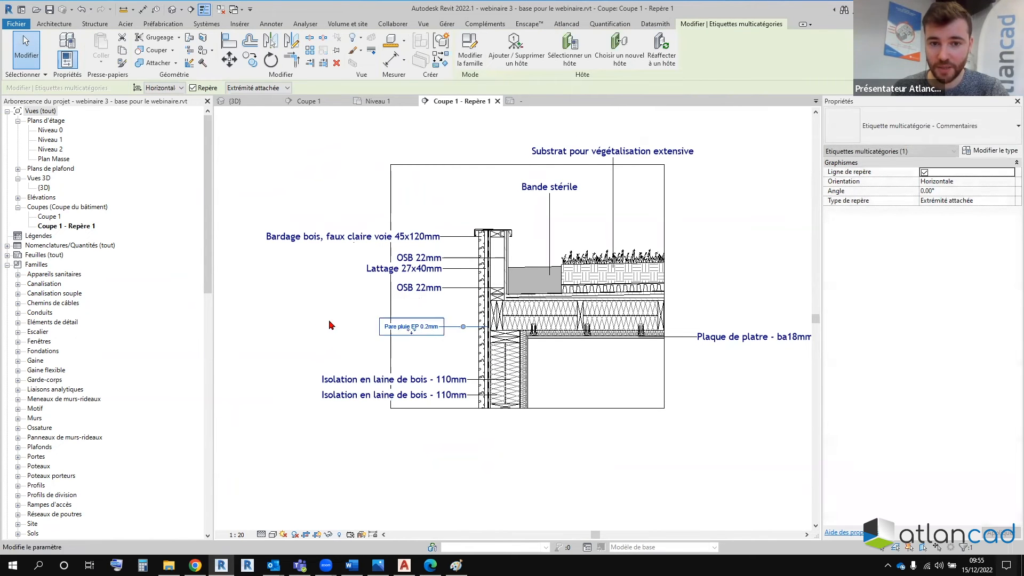
pyautogui.press('Escape')
pyautogui.scroll(2, 510, 360)
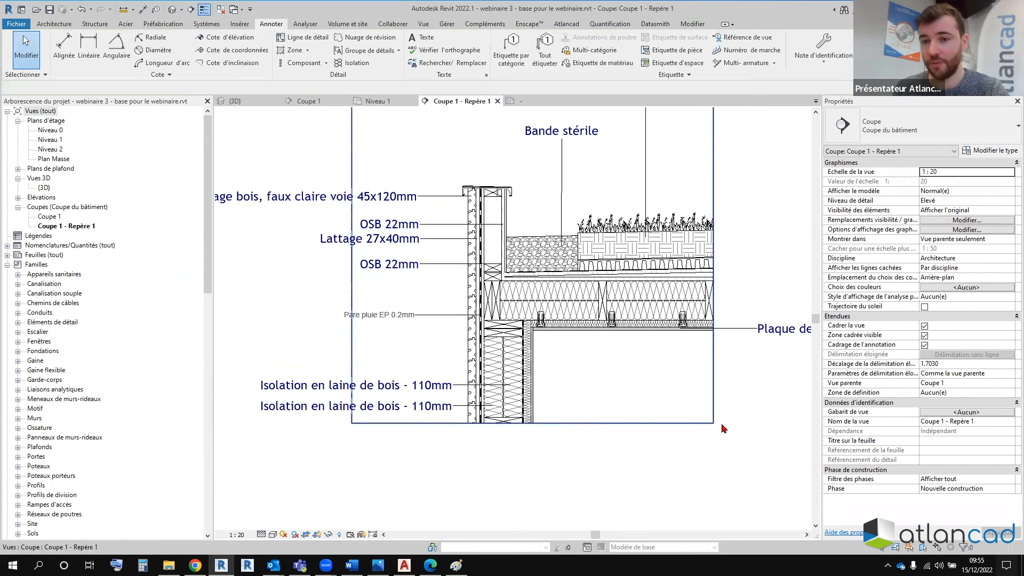
# Step: Compare the Pare pluie multi-category tag with the upper OSB 22mm material tag in the section
pyautogui.moveTo(549, 277); pyautogui.dragTo(451, 264, button='middle')
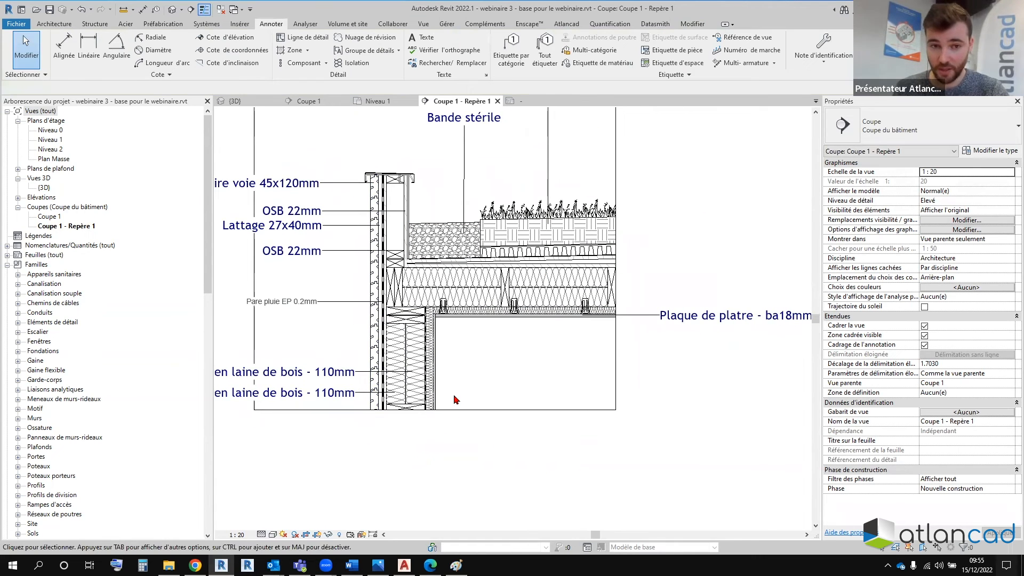
pyautogui.scroll(-2, 454, 399)
pyautogui.moveTo(244, 302); pyautogui.dragTo(343, 338, button='middle')
pyautogui.moveTo(484, 373); pyautogui.dragTo(454, 371, button='middle')
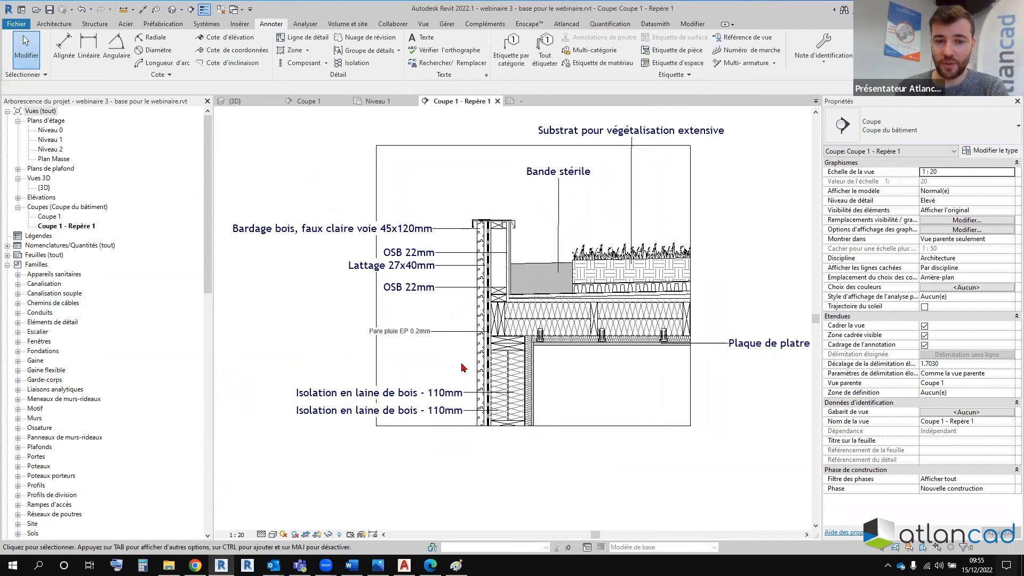
pyautogui.click(421, 331)
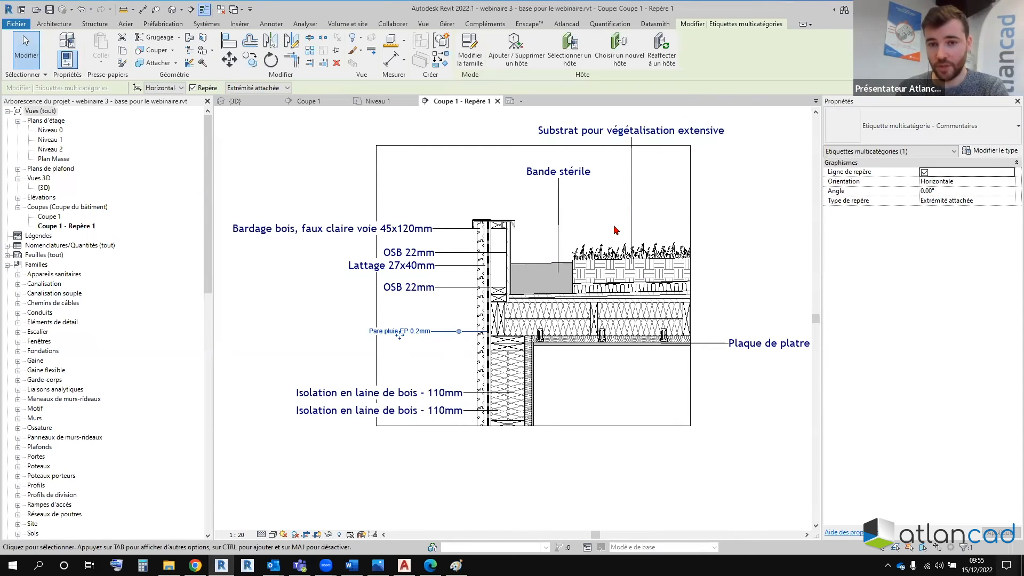
pyautogui.click(409, 252)
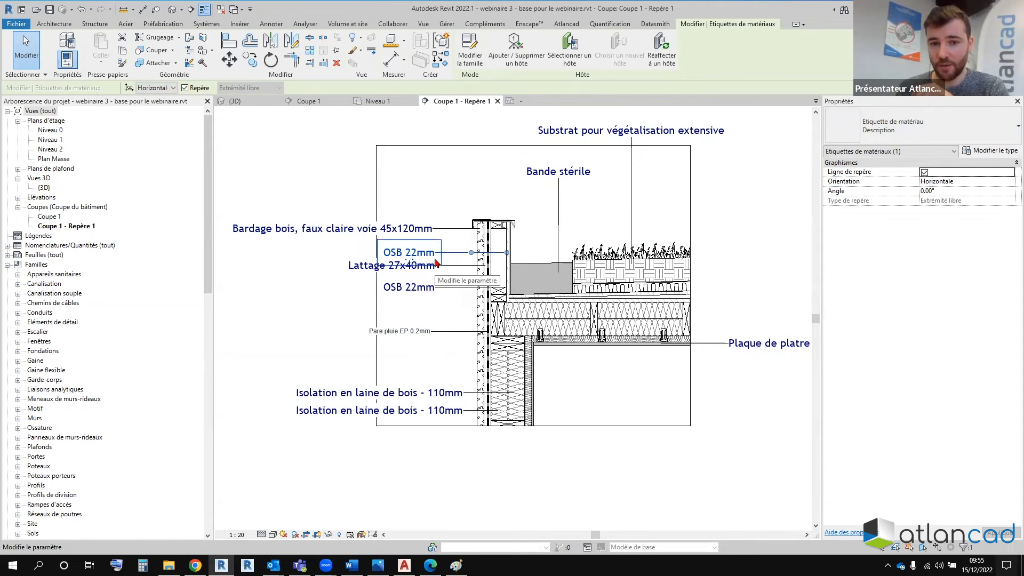
pyautogui.click(424, 331)
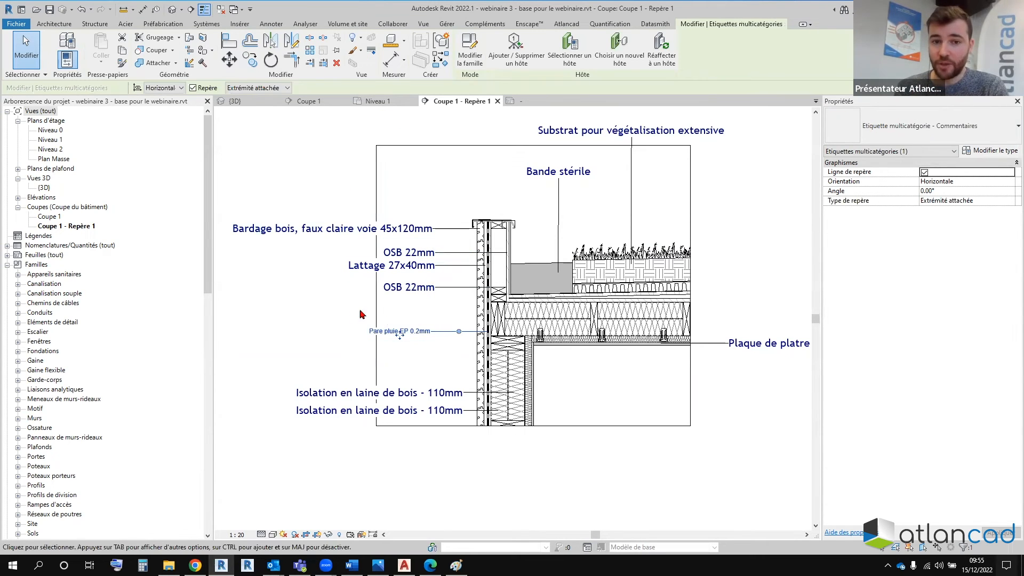
pyautogui.click(382, 351)
pyautogui.moveTo(467, 361); pyautogui.dragTo(452, 380, button='middle')
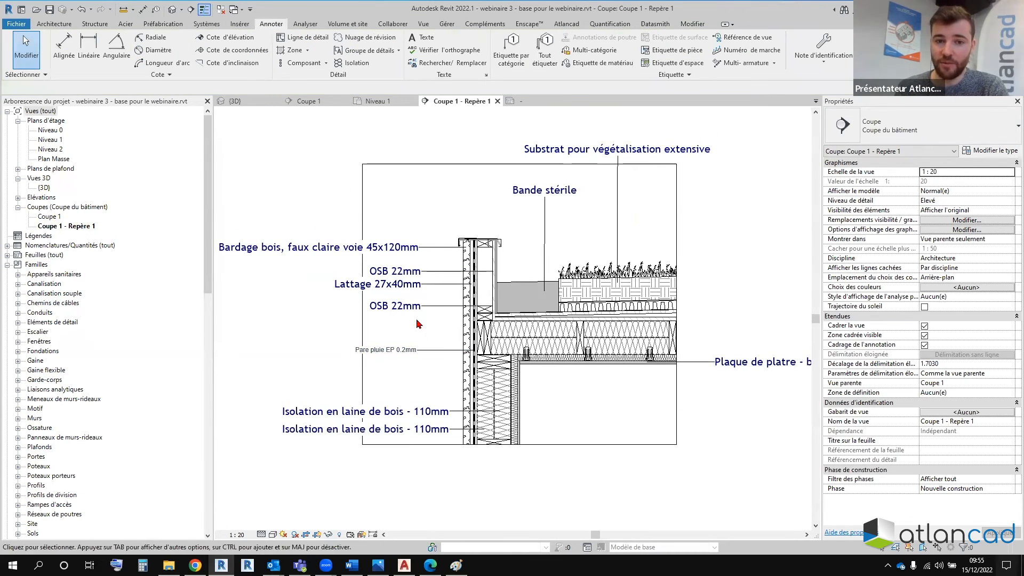
# Step: Open the family of the lower OSB 22mm material tag for editing
pyautogui.click(396, 306)
pyautogui.click(923, 126)
pyautogui.click(875, 192)
pyautogui.click(419, 309)
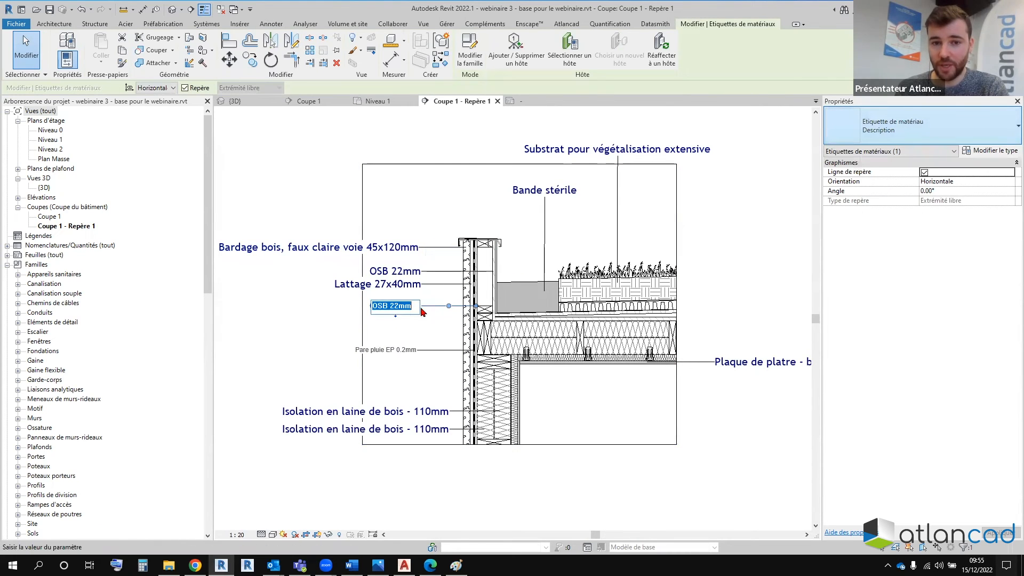
pyautogui.scroll(3, 420, 312)
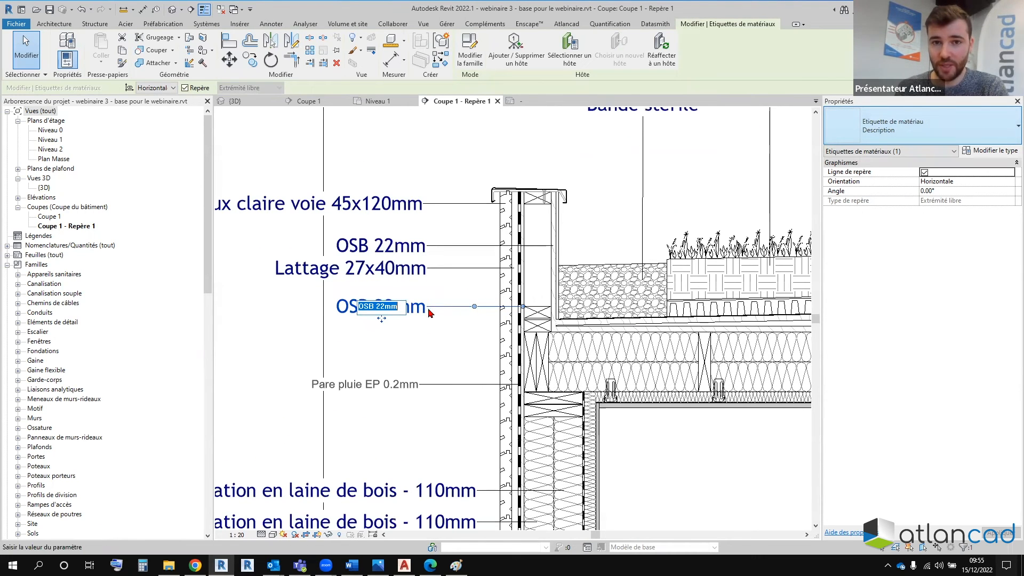
pyautogui.click(470, 48)
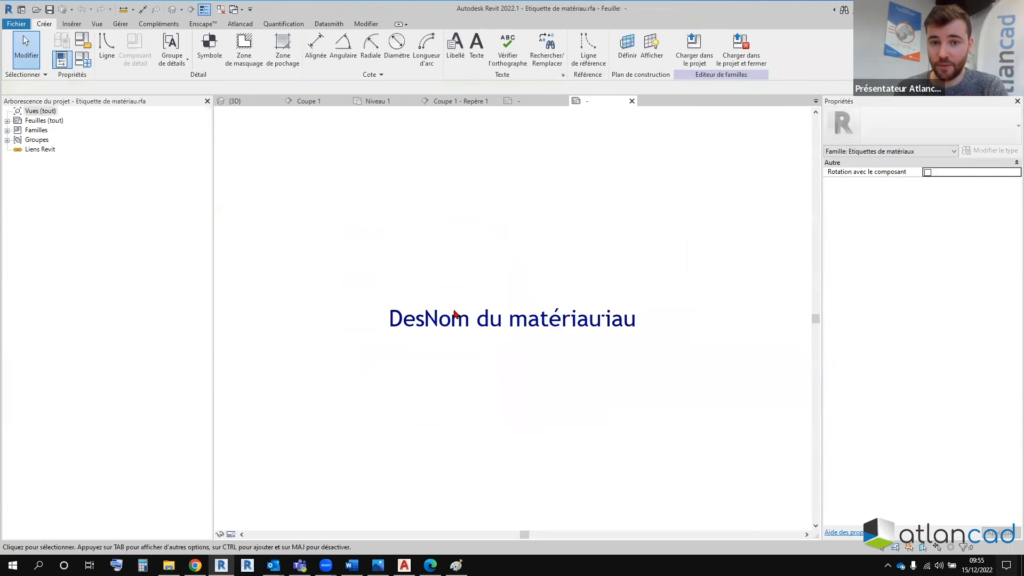
# Step: Duplicate the material description label's type as 1.5mm gris and set its colour to RVB 080-080-080
pyautogui.click(455, 315)
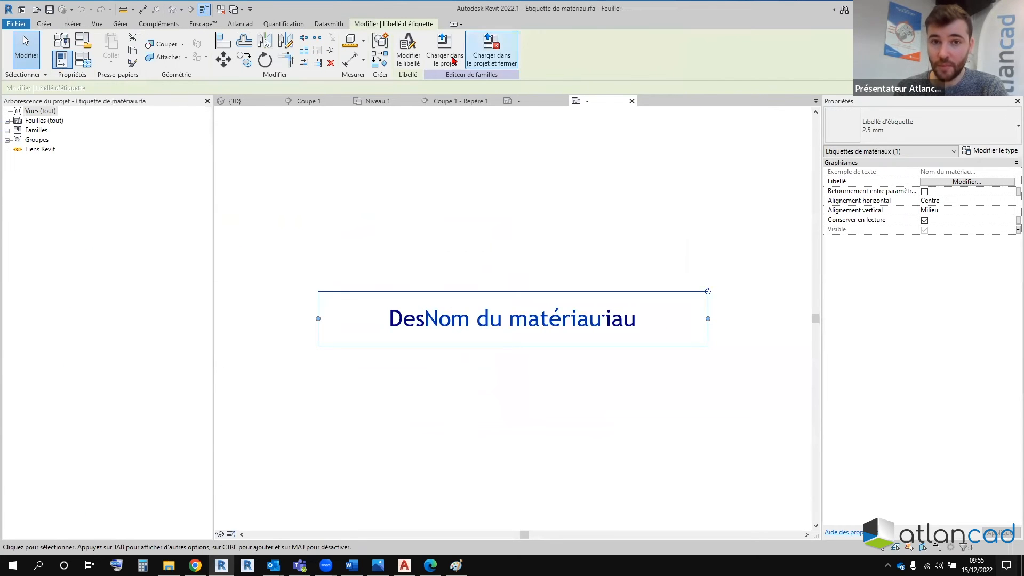
pyautogui.click(395, 318)
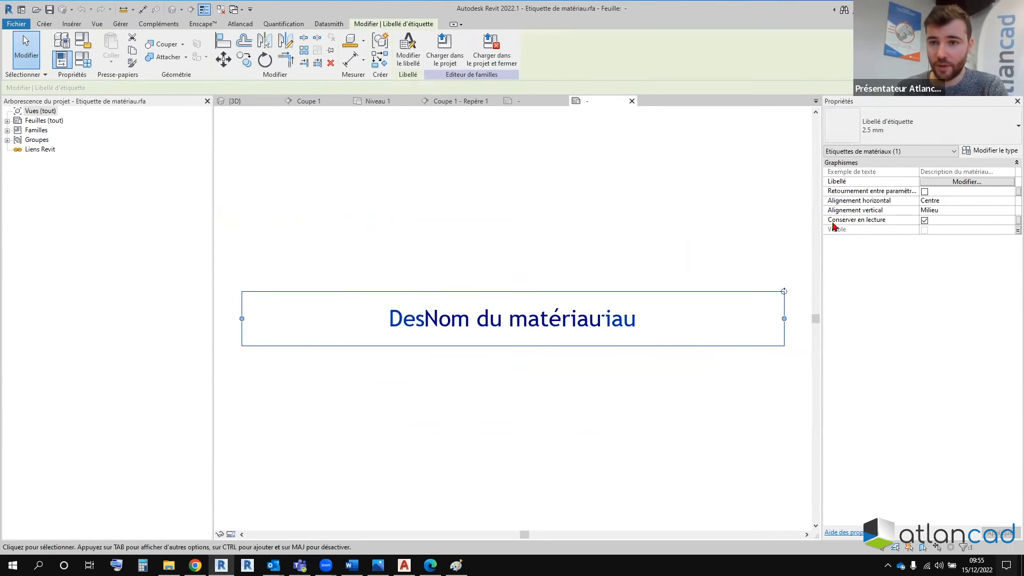
pyautogui.click(991, 151)
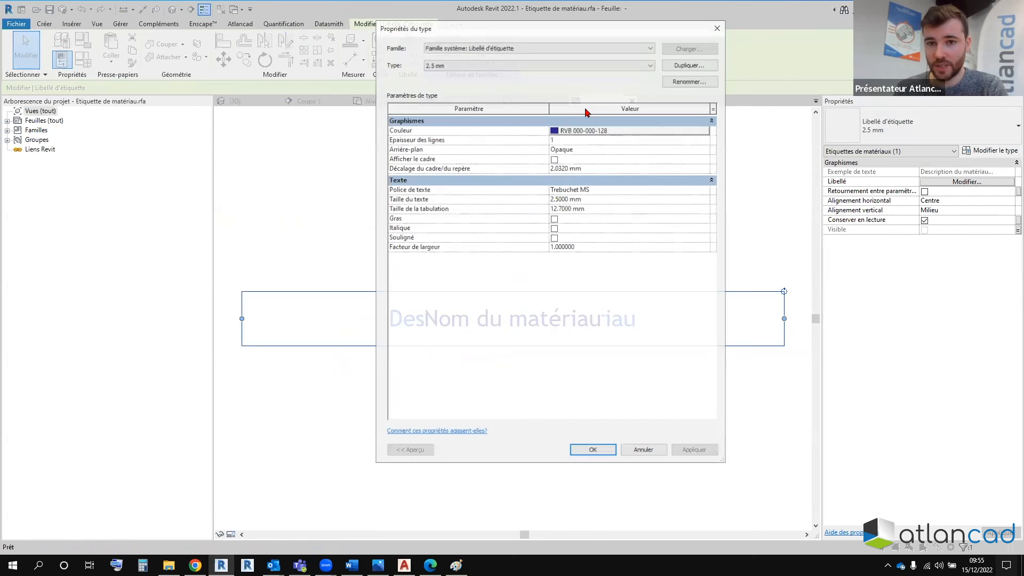
pyautogui.click(688, 64)
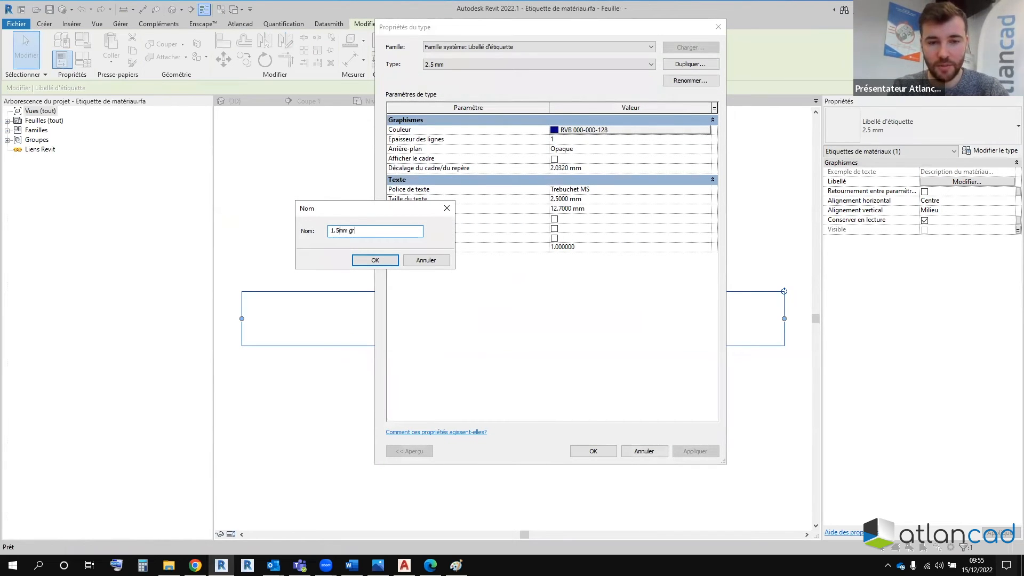
pyautogui.press('Return')
pyautogui.click(629, 129)
pyautogui.click(536, 266)
pyautogui.click(602, 337)
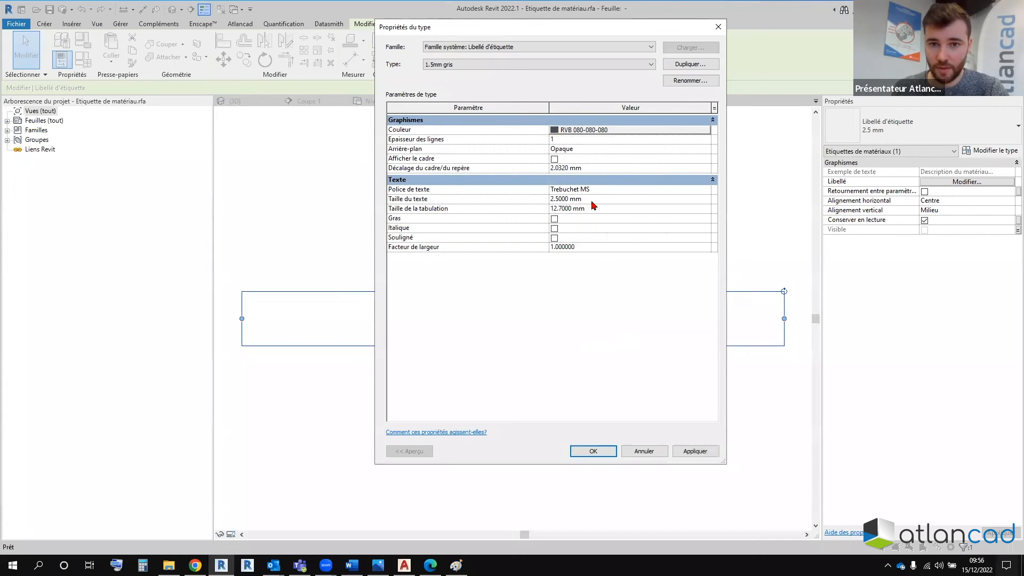
pyautogui.click(593, 452)
# Step: Load the material tag family into the webinar project, replacing the existing version and its parameter values
pyautogui.click(445, 48)
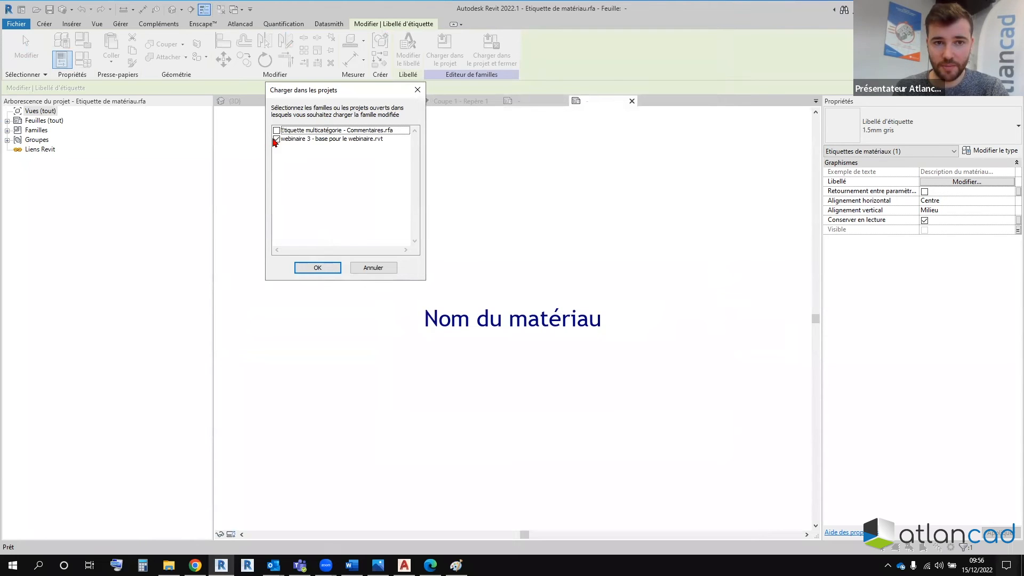
pyautogui.click(315, 267)
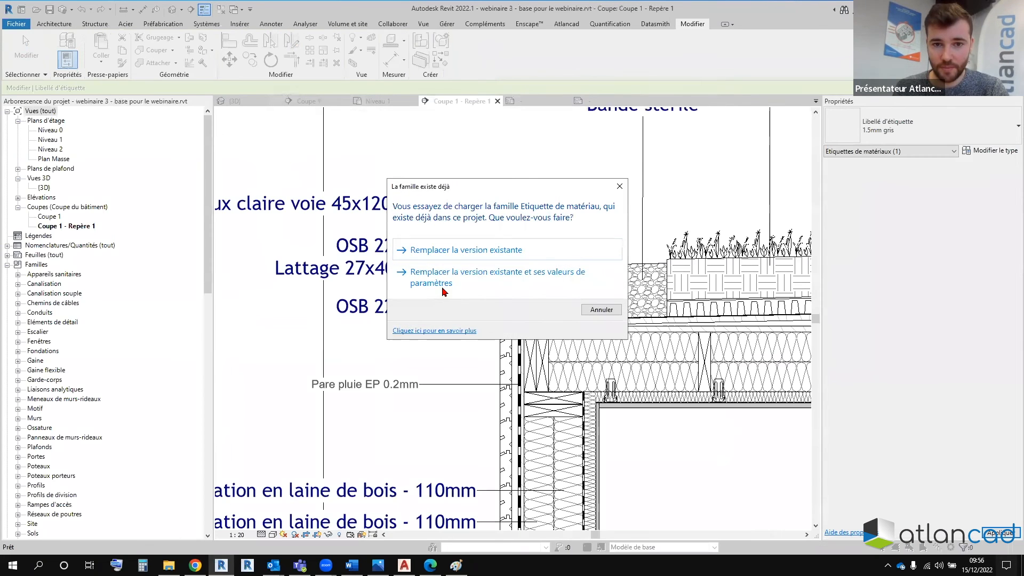
pyautogui.click(448, 285)
pyautogui.scroll(-3, 474, 302)
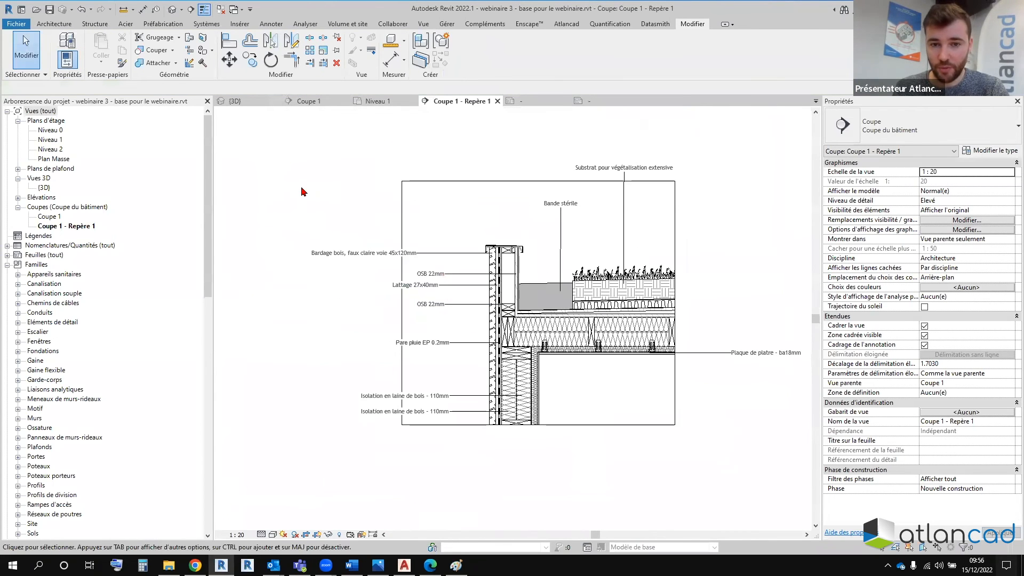
pyautogui.moveTo(373, 281); pyautogui.dragTo(368, 265, button='middle')
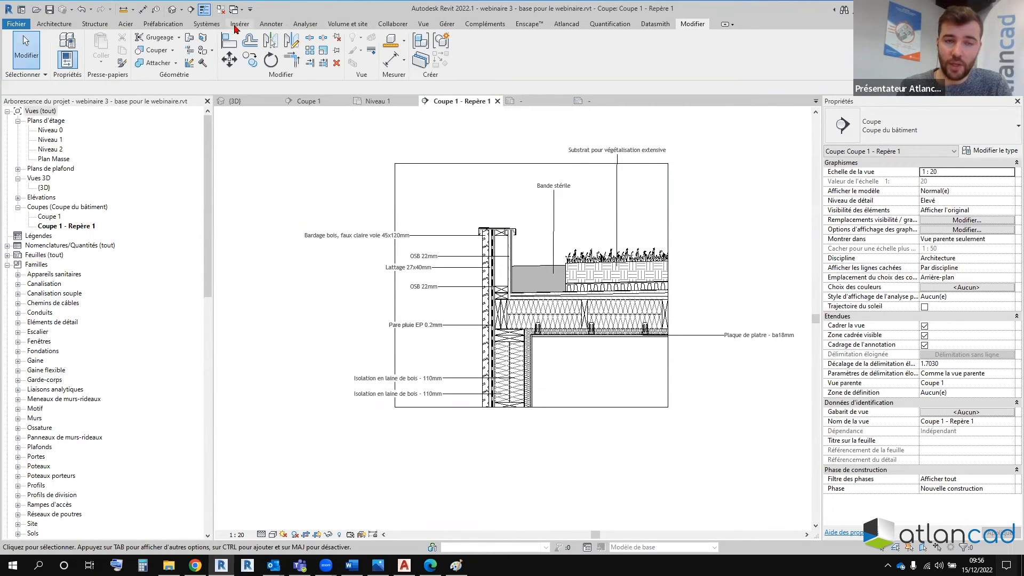
# Step: Add an aligned dimension for the full wall thickness, from the outer cladding to the interior face, below the section
pyautogui.click(271, 24)
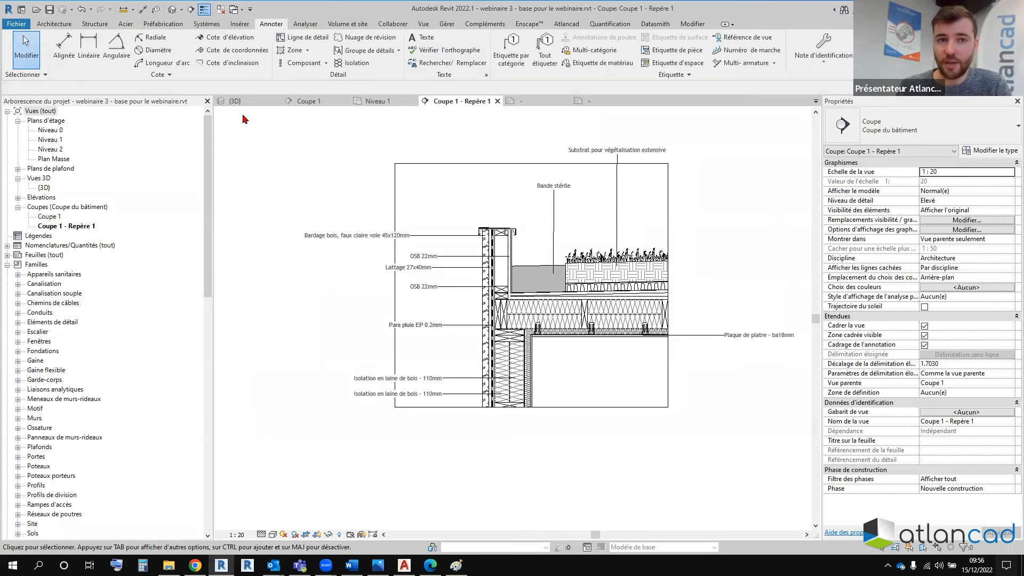
pyautogui.click(64, 47)
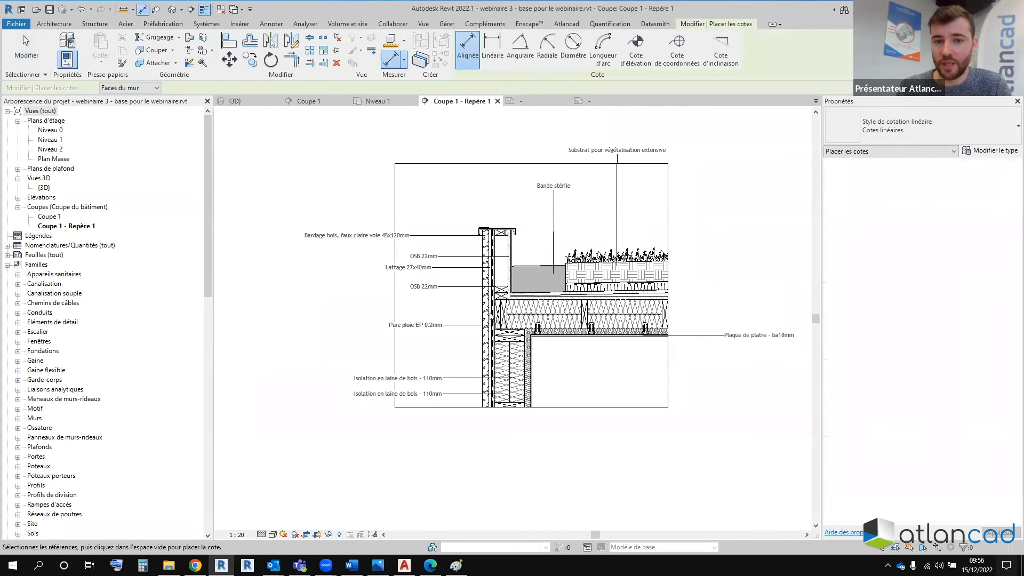
pyautogui.scroll(2, 543, 387)
pyautogui.scroll(2, 547, 388)
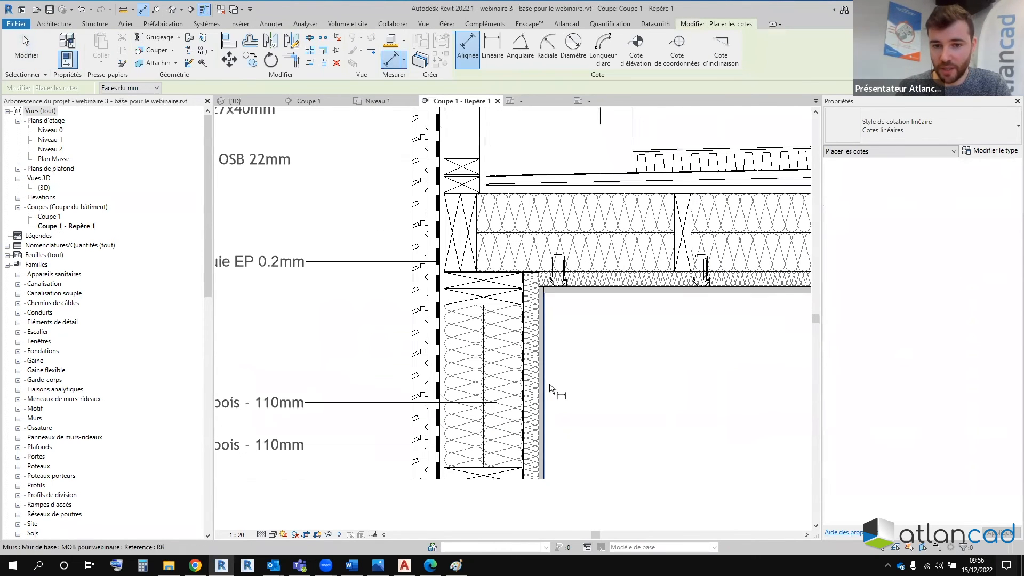
pyautogui.click(422, 372)
pyautogui.scroll(-2, 590, 402)
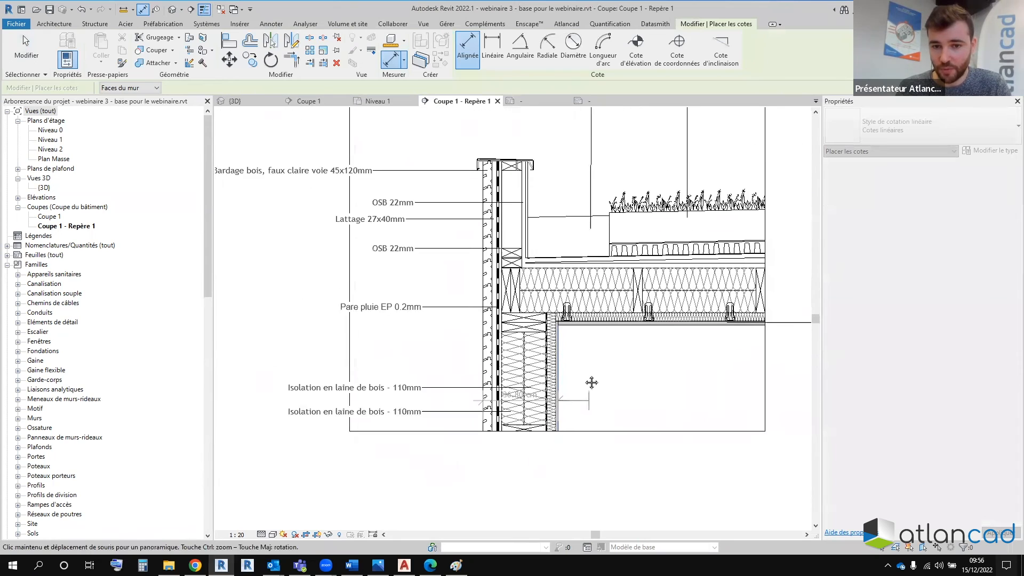
pyautogui.scroll(1, 593, 429)
pyautogui.click(597, 418)
pyautogui.moveTo(599, 326); pyautogui.dragTo(445, 407, button='middle')
pyautogui.scroll(-2, 569, 408)
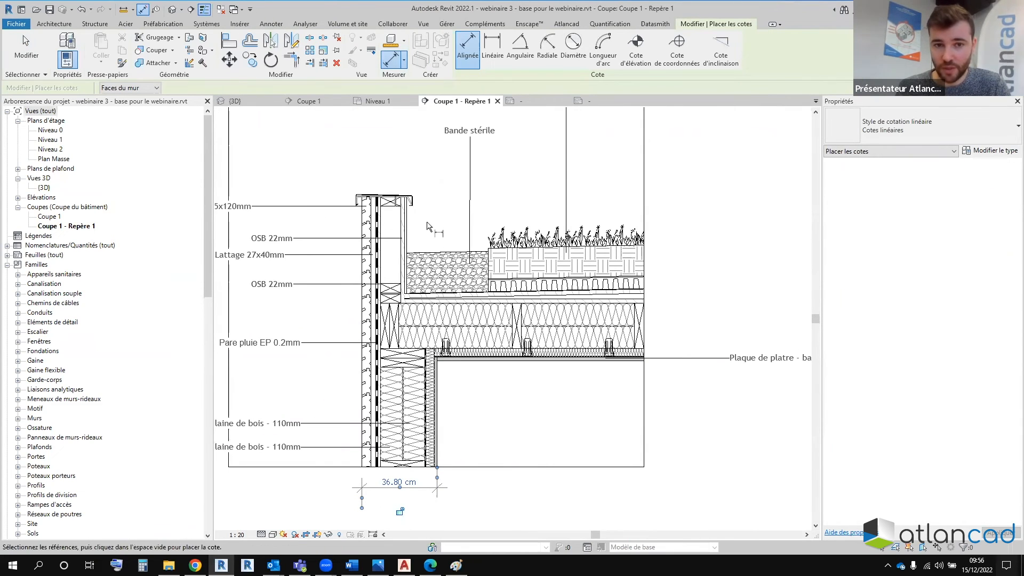
# Step: Add an aligned dimension for the parapet thickness between its inner and outer faces, placed above the coping
pyautogui.click(408, 225)
pyautogui.click(362, 225)
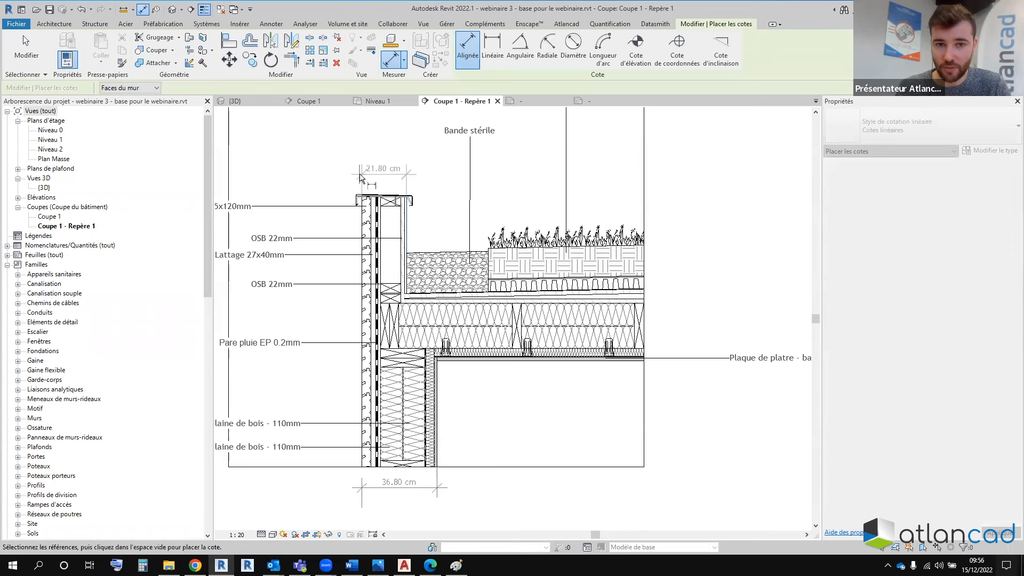
pyautogui.click(361, 174)
pyautogui.moveTo(467, 205); pyautogui.dragTo(497, 221, button='middle')
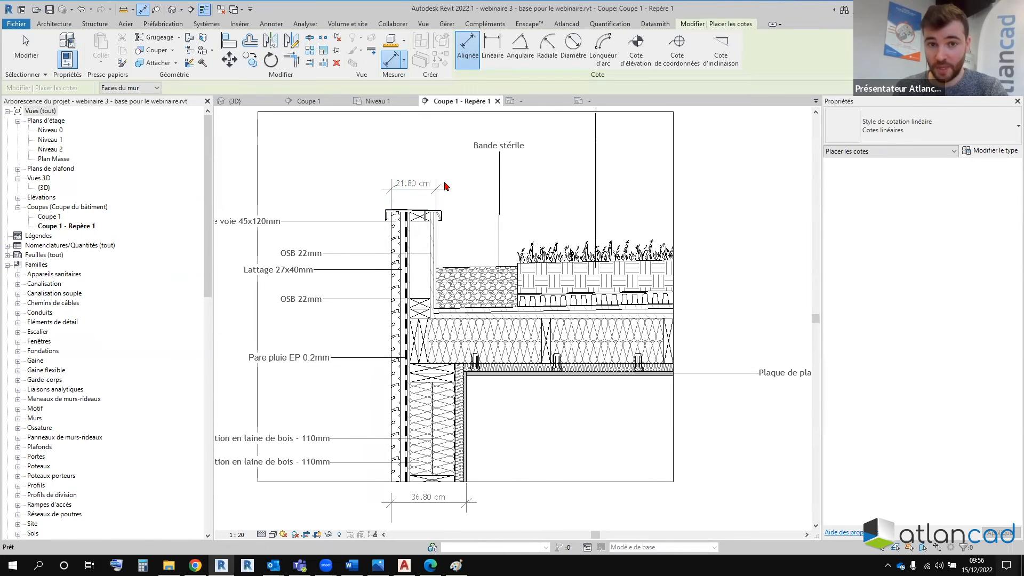
pyautogui.press('Escape')
pyautogui.click(446, 186)
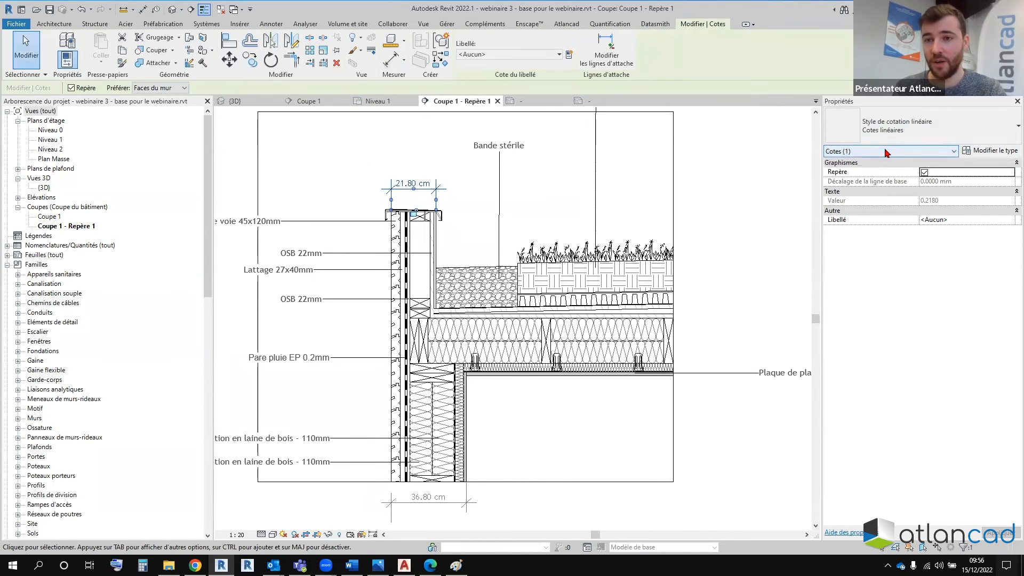
pyautogui.moveTo(411, 237); pyautogui.dragTo(446, 244, button='middle')
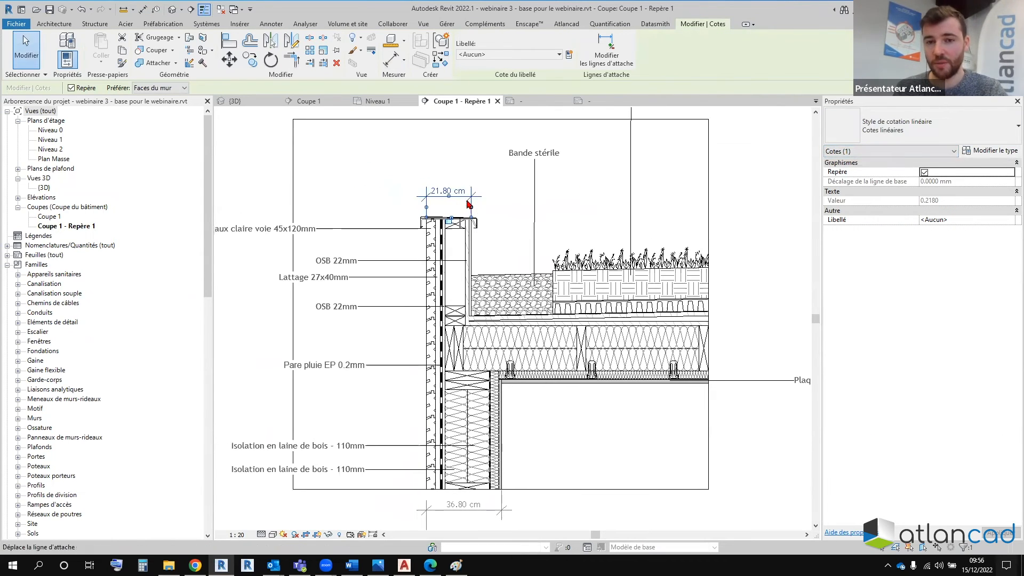
pyautogui.scroll(-1, 446, 243)
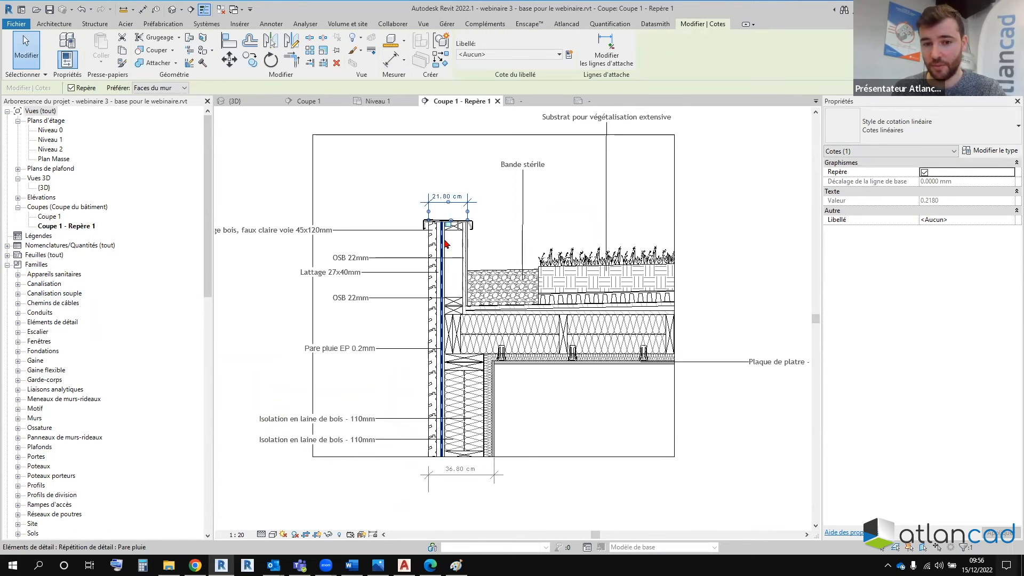
pyautogui.moveTo(518, 334); pyautogui.dragTo(548, 314, button='middle')
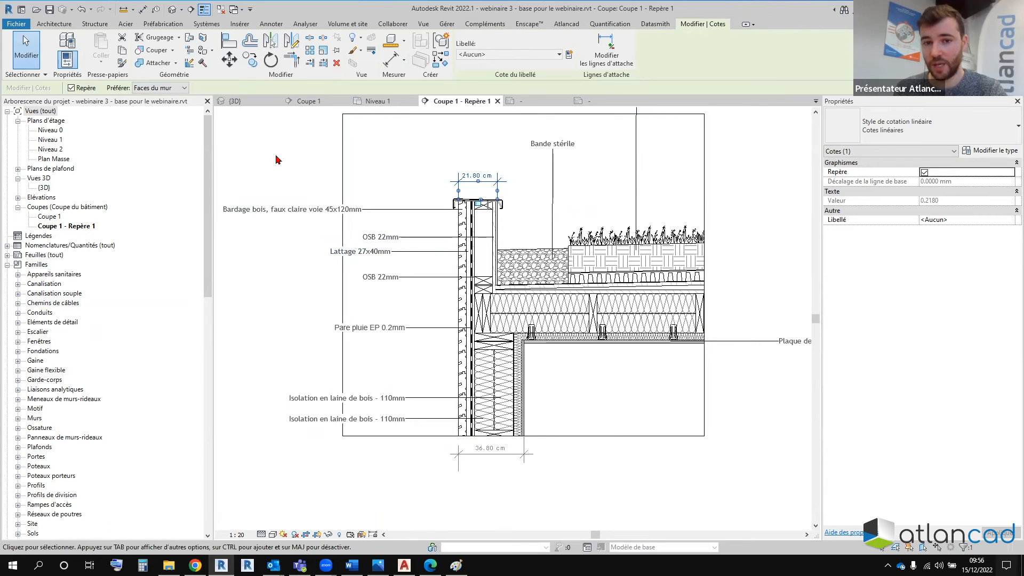
pyautogui.scroll(-1, 418, 316)
pyautogui.click(418, 317)
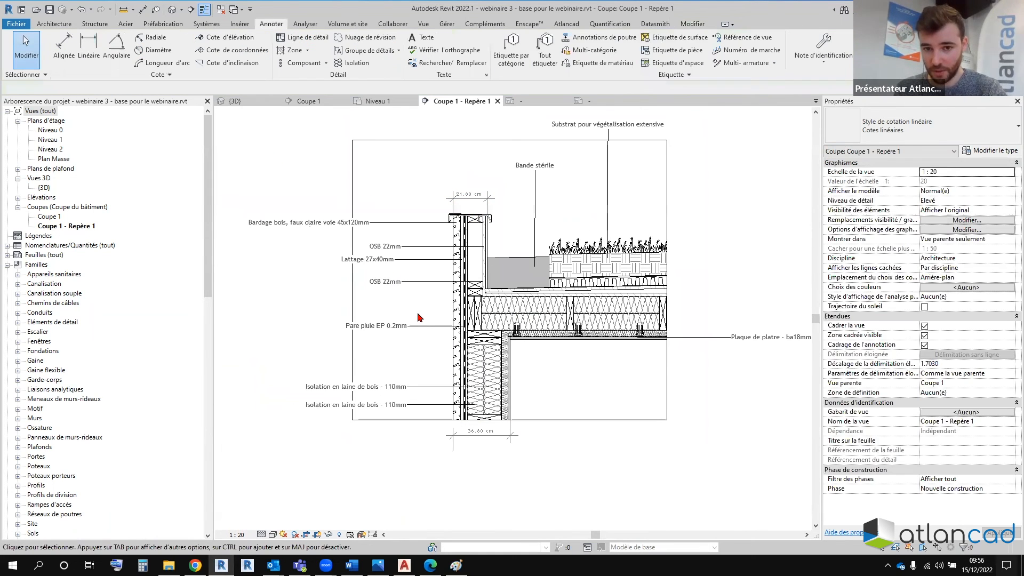
pyautogui.scroll(-1, 419, 317)
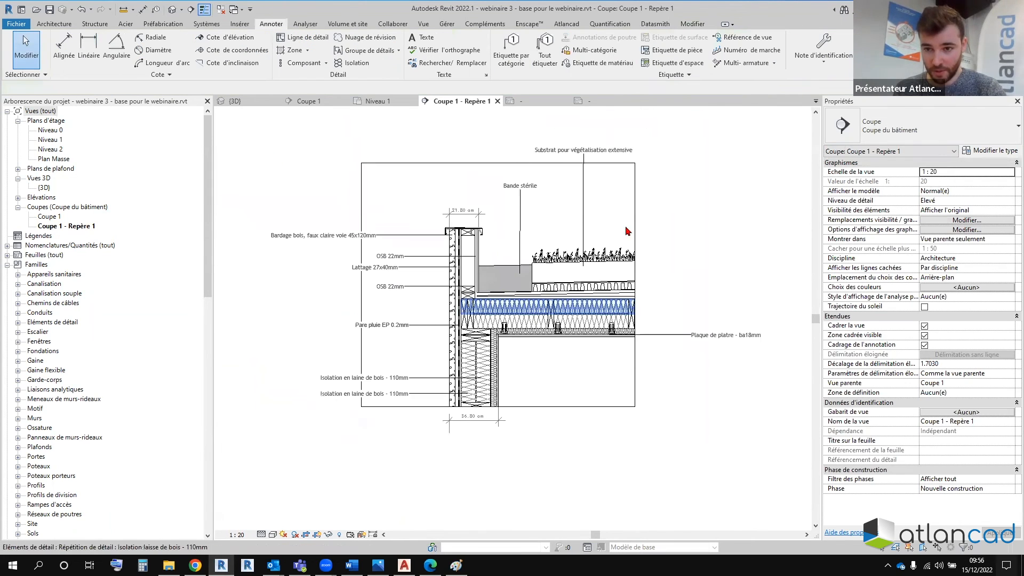
# Step: Hide the section view's crop region boundary while keeping the view cropped
pyautogui.click(925, 327)
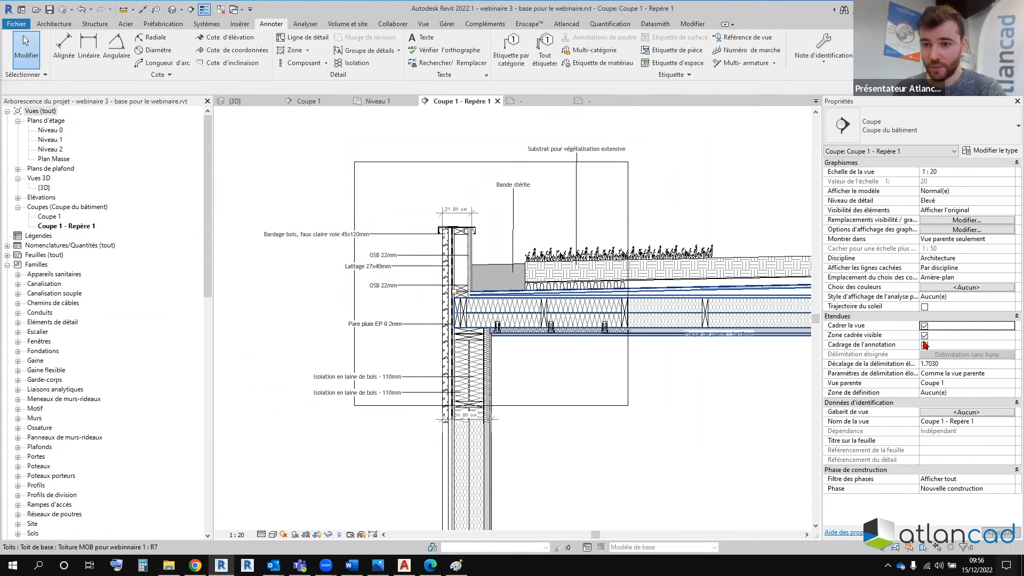
pyautogui.scroll(-2, 709, 361)
pyautogui.moveTo(540, 270); pyautogui.dragTo(492, 262, button='middle')
pyautogui.scroll(3, 529, 252)
pyautogui.moveTo(525, 295); pyautogui.dragTo(540, 272, button='middle')
pyautogui.scroll(1, 507, 284)
pyautogui.moveTo(408, 281)
pyautogui.mouseDown(button='middle')
pyautogui.moveTo(419, 283)
pyautogui.moveTo(414, 293)
pyautogui.mouseUp(button='middle')
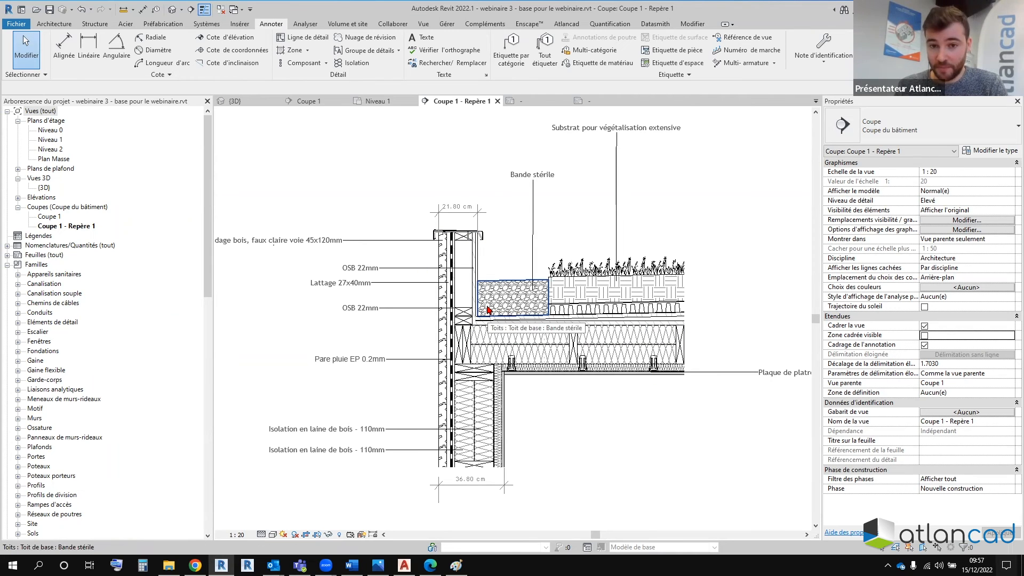
pyautogui.scroll(-4, 488, 307)
pyautogui.scroll(3, 588, 355)
pyautogui.moveTo(666, 312); pyautogui.dragTo(650, 299, button='middle')
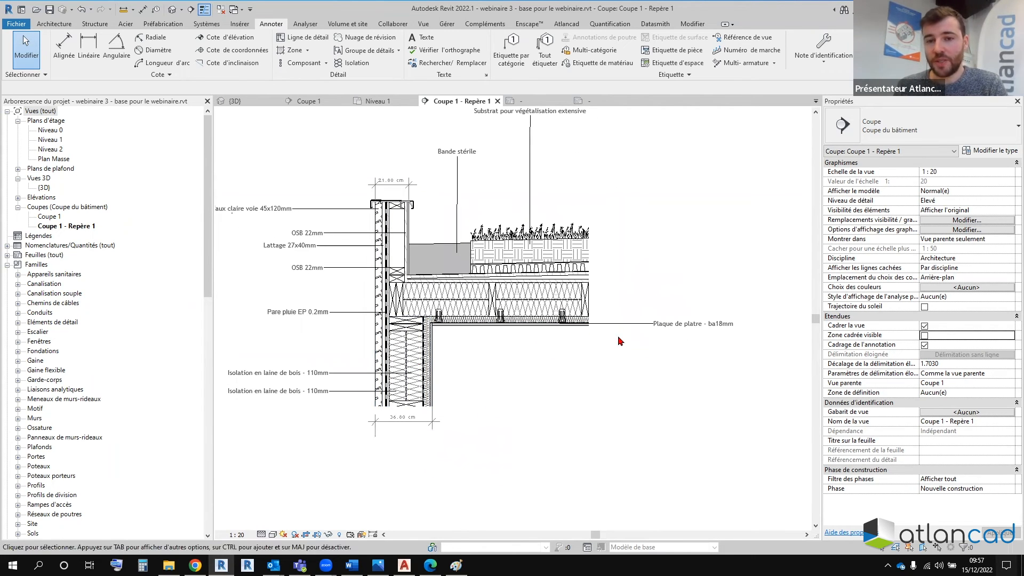
# Step: Examine the material tags around the section, from the plasterboard label to the exterior cladding label
pyautogui.click(596, 350)
pyautogui.click(596, 350)
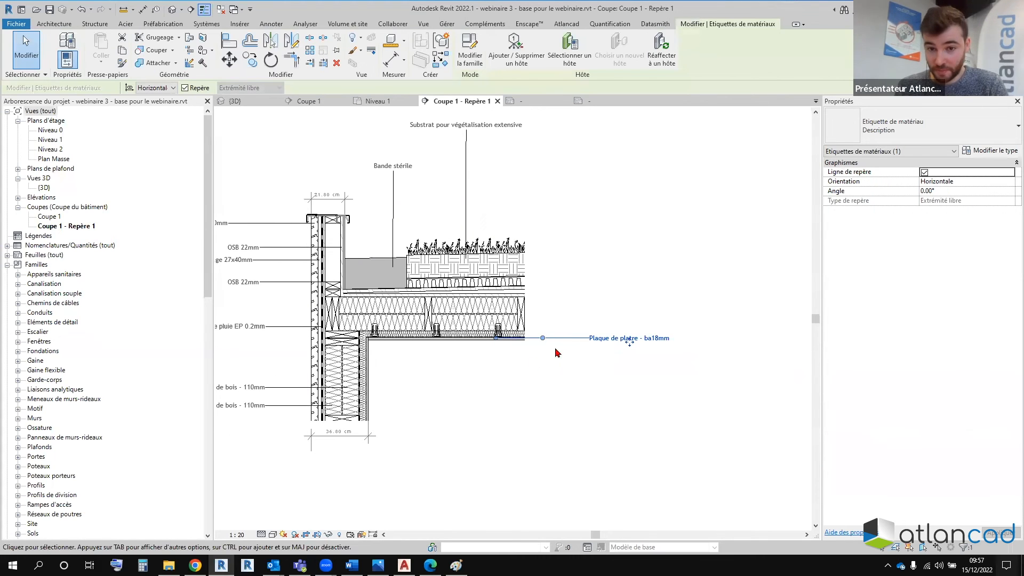
pyautogui.moveTo(555, 350); pyautogui.dragTo(627, 345, button='middle')
pyautogui.moveTo(362, 365); pyautogui.dragTo(398, 386, button='middle')
pyautogui.scroll(1, 434, 348)
pyautogui.moveTo(294, 372); pyautogui.dragTo(341, 400, button='middle')
pyautogui.scroll(-3, 511, 328)
pyautogui.scroll(2, 277, 340)
pyautogui.scroll(2, 594, 265)
pyautogui.moveTo(593, 265); pyautogui.dragTo(547, 263, button='middle')
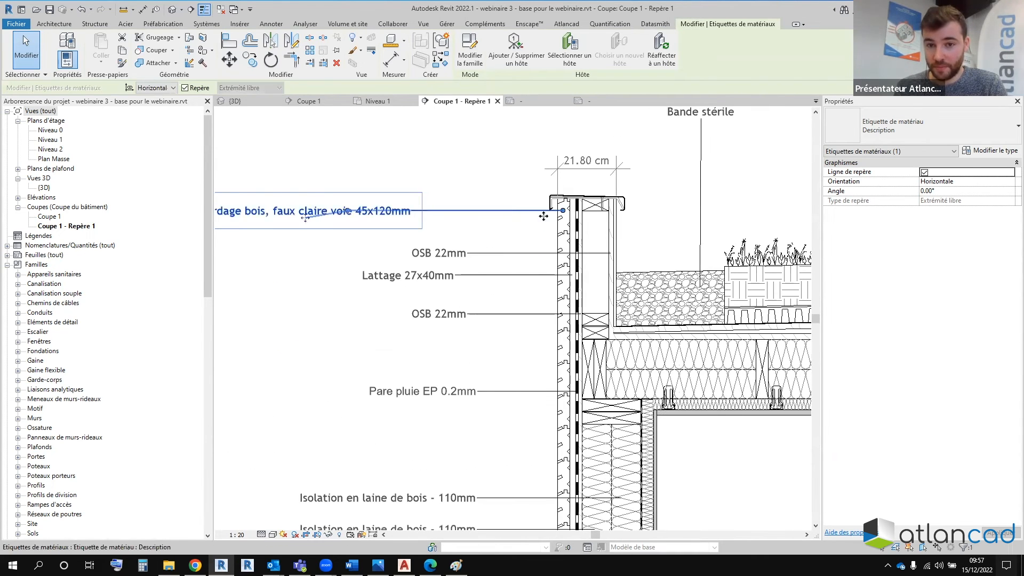
# Step: Replace the description of the parapet wall's cladding material, Lames de Pin 10cm Horizontal, with 01
pyautogui.click(532, 164)
pyautogui.scroll(6, 515, 177)
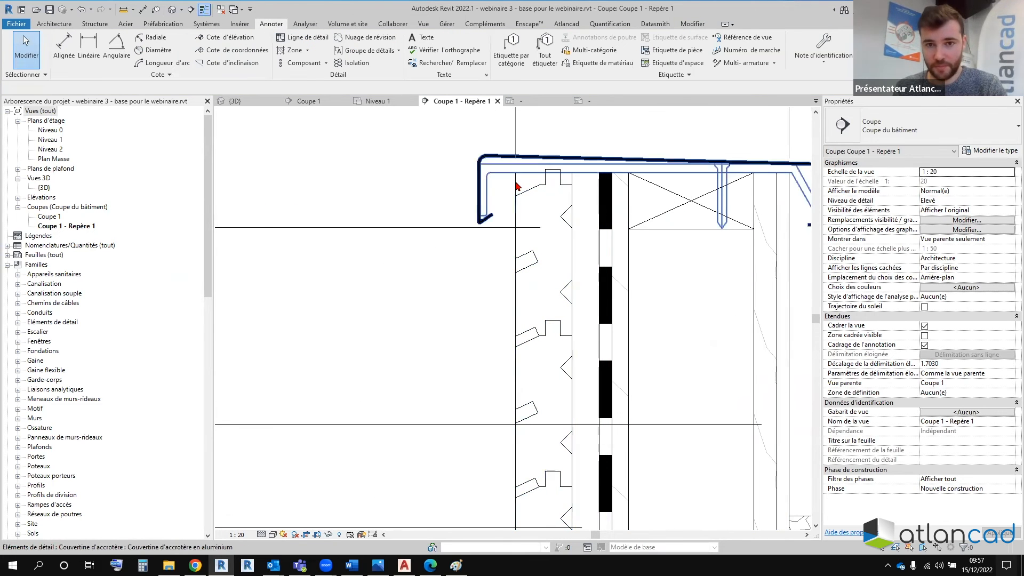
pyautogui.click(518, 186)
pyautogui.click(989, 151)
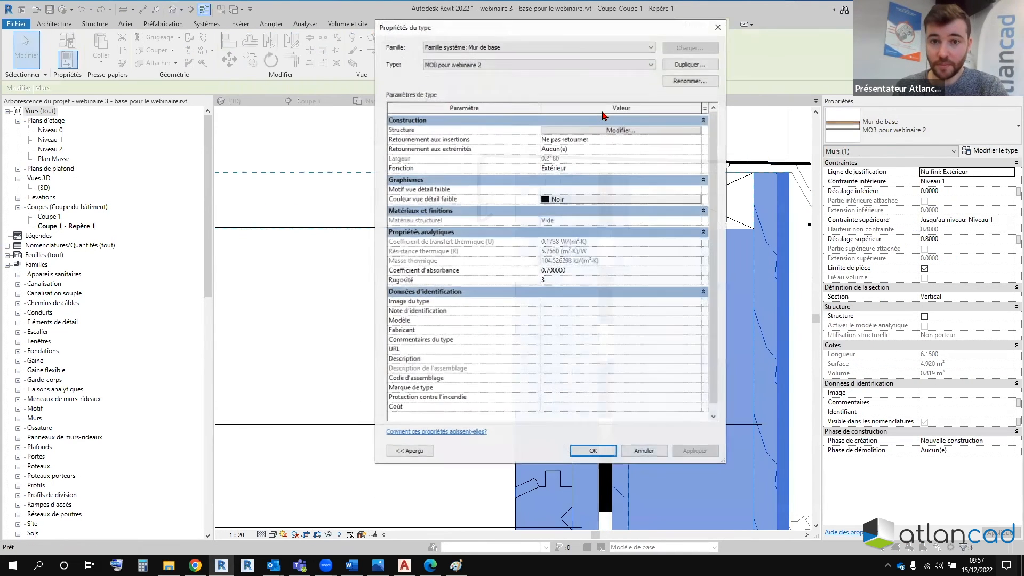
pyautogui.click(589, 129)
pyautogui.click(517, 135)
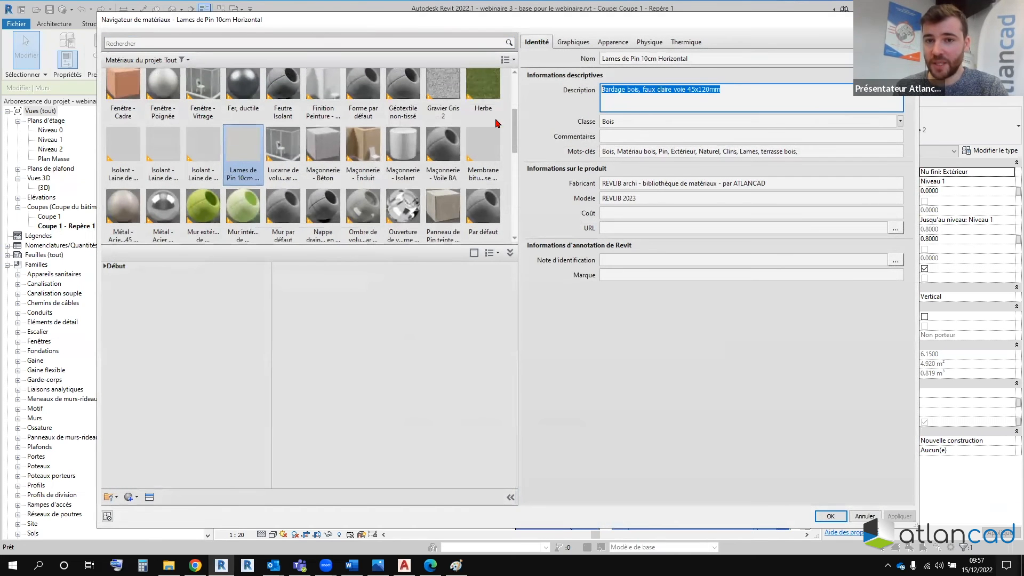
pyautogui.write('01')
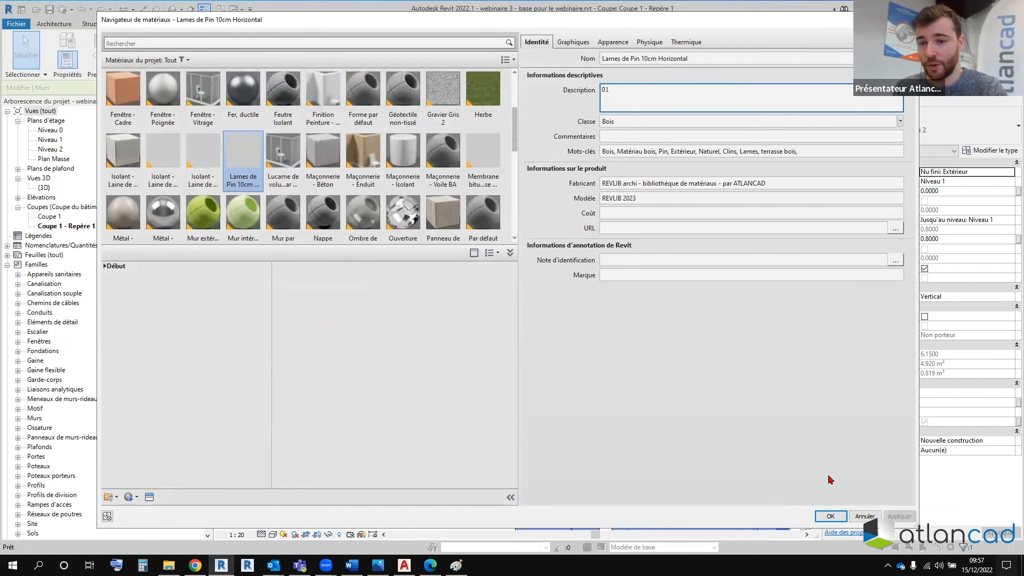
pyautogui.click(831, 516)
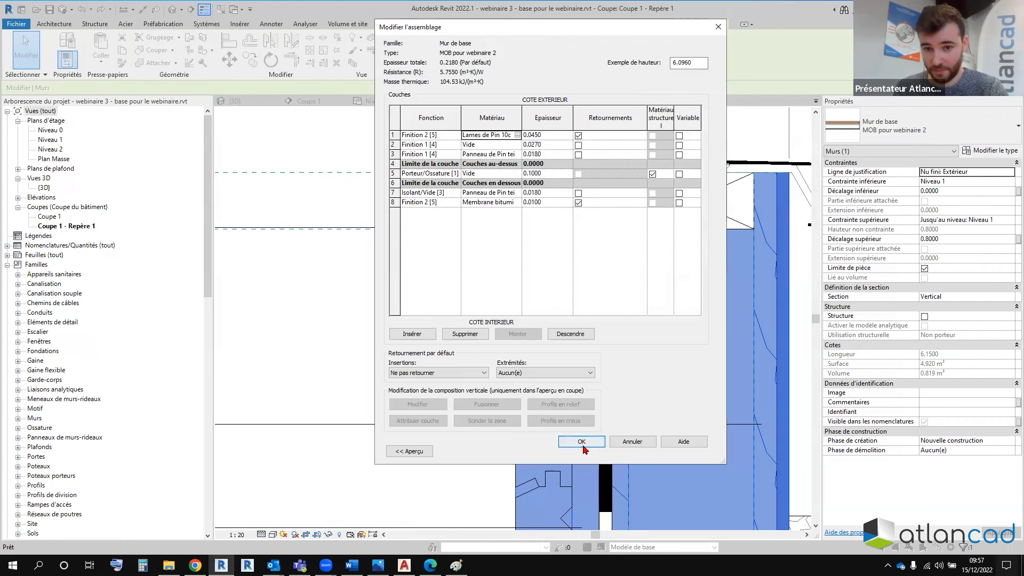
pyautogui.click(582, 442)
pyautogui.click(586, 448)
pyautogui.scroll(-4, 463, 227)
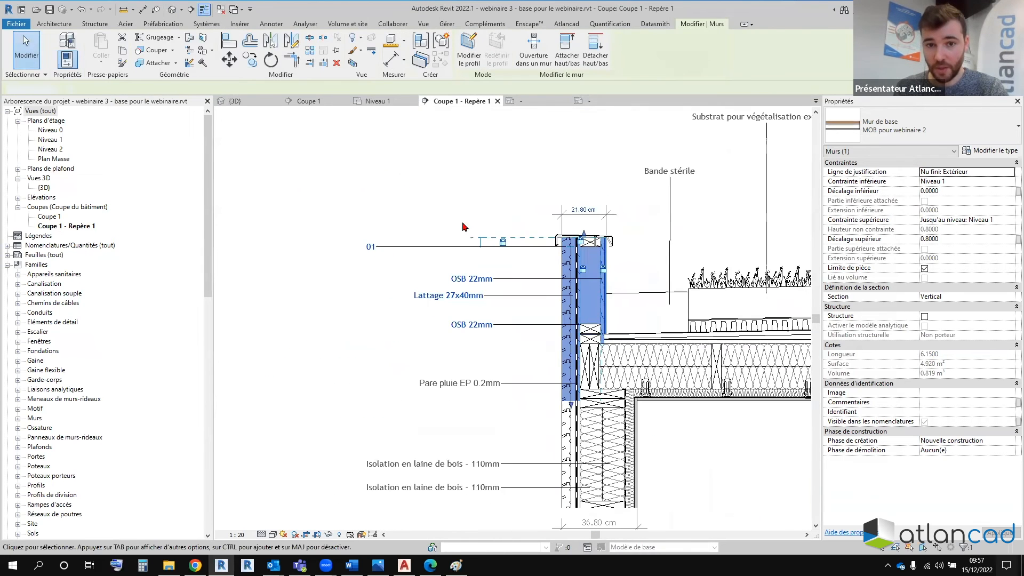
pyautogui.click(462, 227)
pyautogui.scroll(1, 341, 229)
pyautogui.moveTo(366, 272); pyautogui.dragTo(311, 168, button='middle')
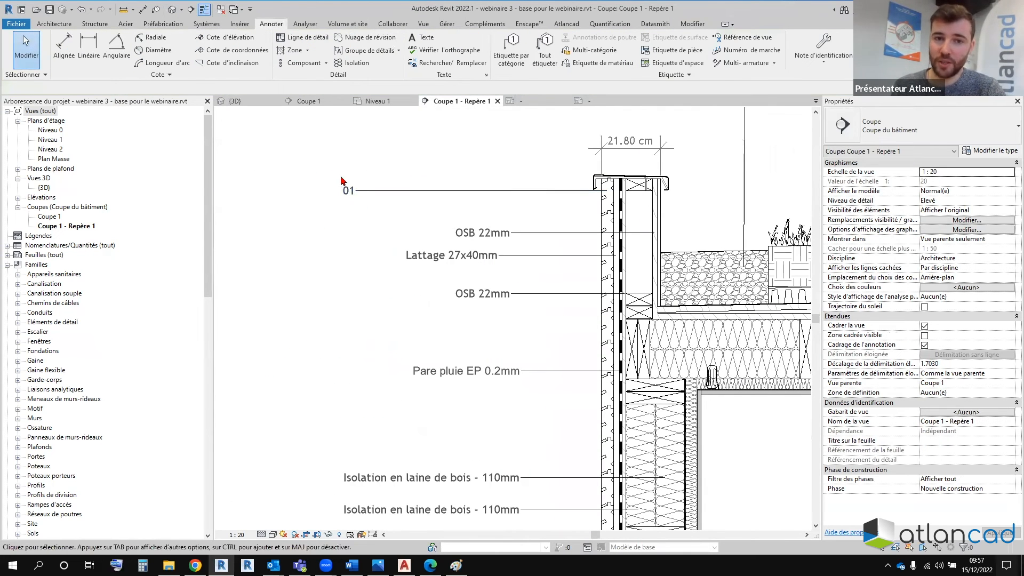
pyautogui.scroll(-1, 382, 230)
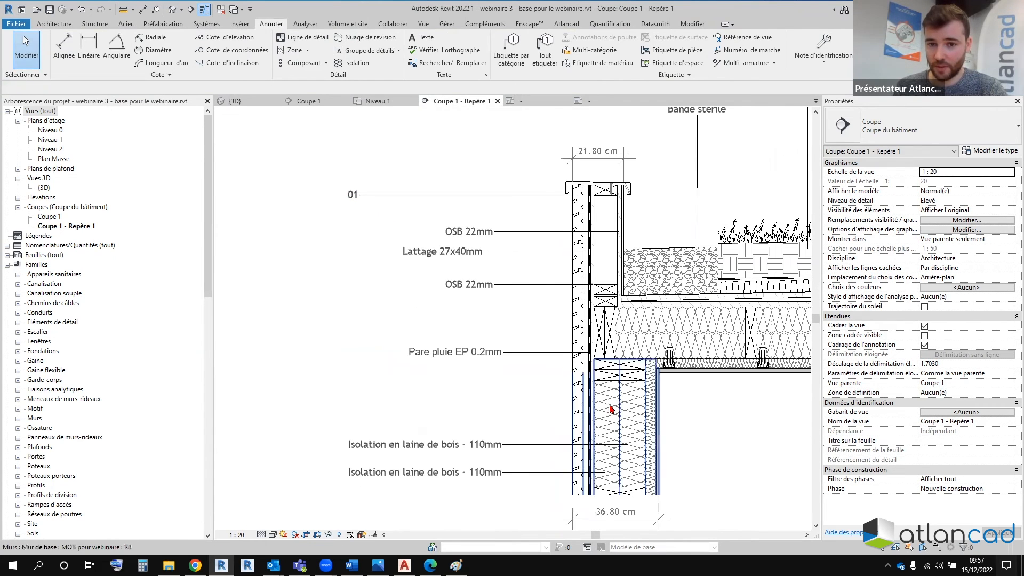
# Step: Set the comment of the Pare pluie repeating detail in the wall to 07
pyautogui.scroll(2, 607, 391)
pyautogui.click(581, 317)
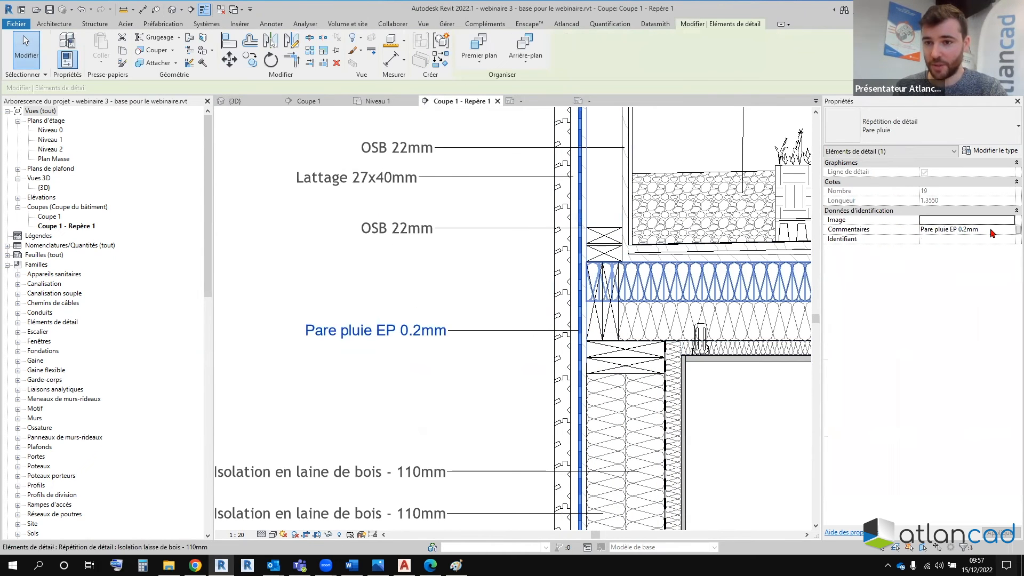
pyautogui.write('0.7')
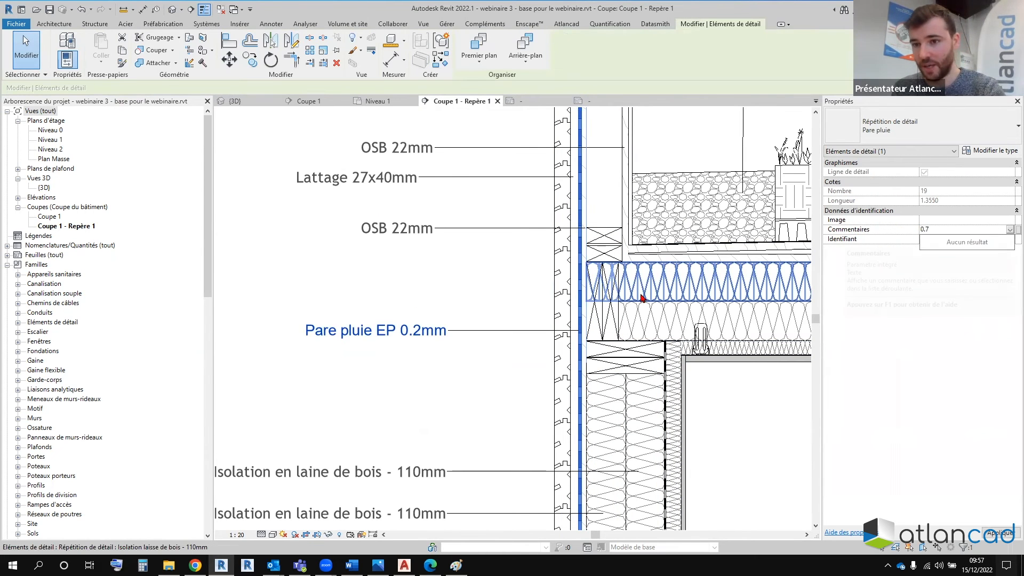
pyautogui.press('BackSpace')
pyautogui.press('BackSpace')
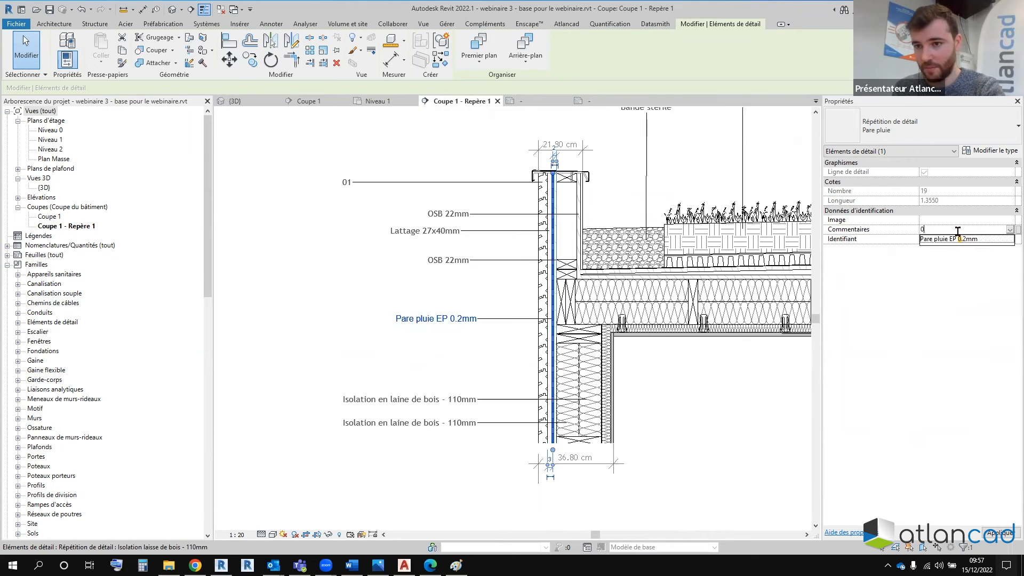
pyautogui.write('7')
pyautogui.scroll(-2, 395, 289)
pyautogui.click(396, 289)
pyautogui.scroll(3, 455, 302)
pyautogui.moveTo(455, 302); pyautogui.dragTo(451, 283, button='middle')
pyautogui.scroll(-4, 405, 294)
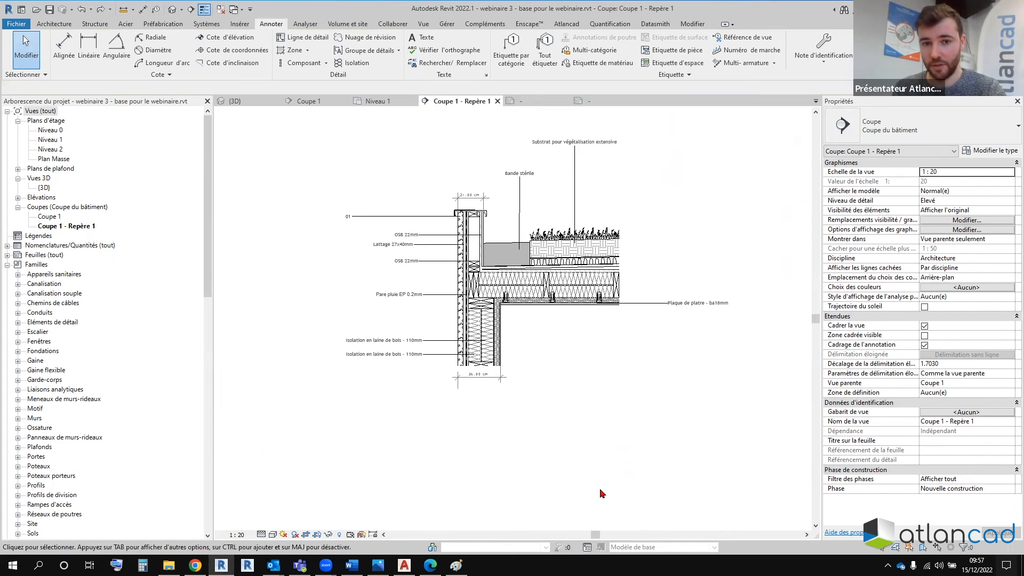
pyautogui.scroll(5, 464, 222)
pyautogui.scroll(-4, 533, 279)
pyautogui.scroll(-3, 357, 190)
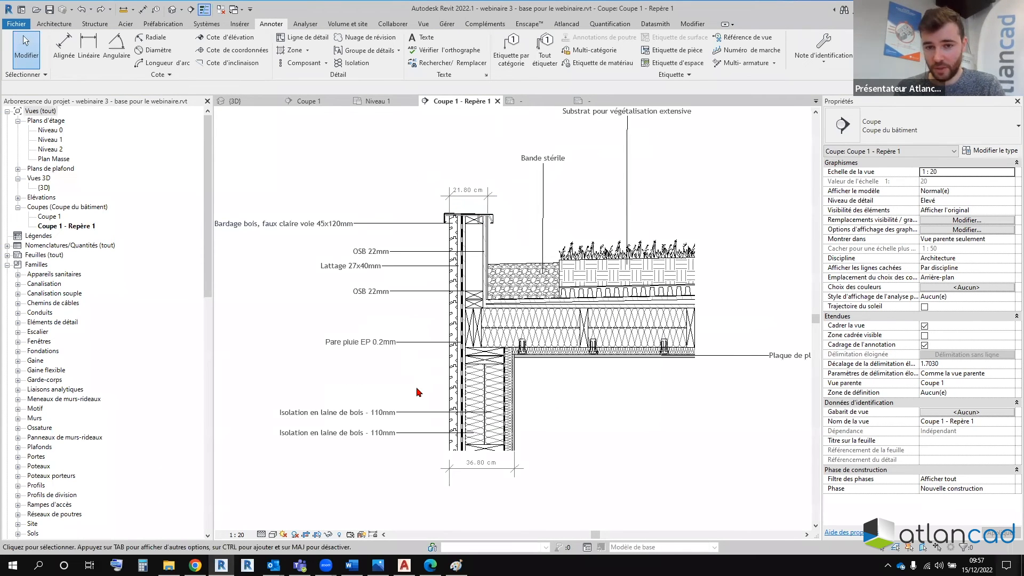
pyautogui.scroll(-2, 614, 320)
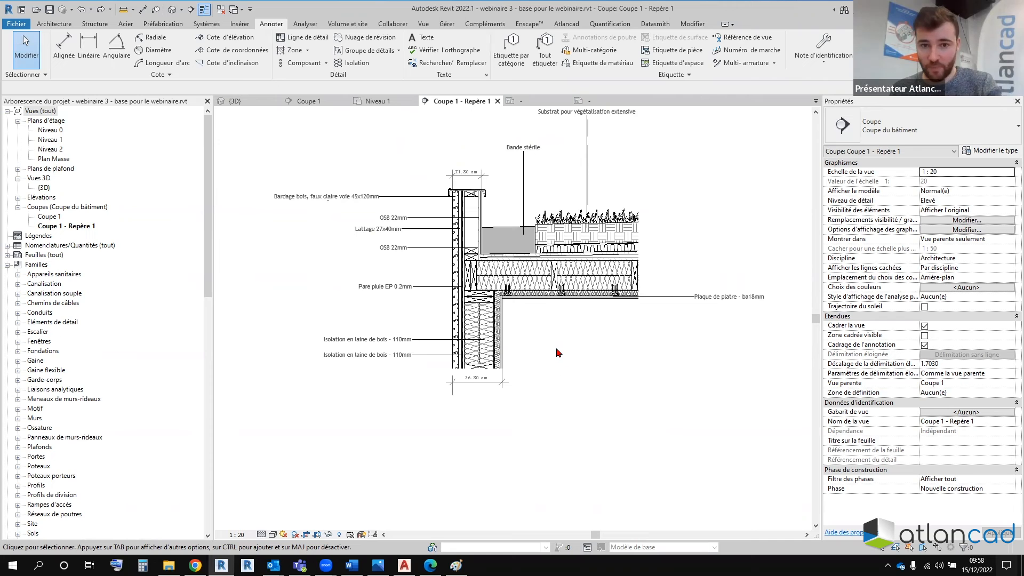
# Step: Examine the parapet wall, its thickness dimension and the coping on top of it
pyautogui.scroll(4, 464, 176)
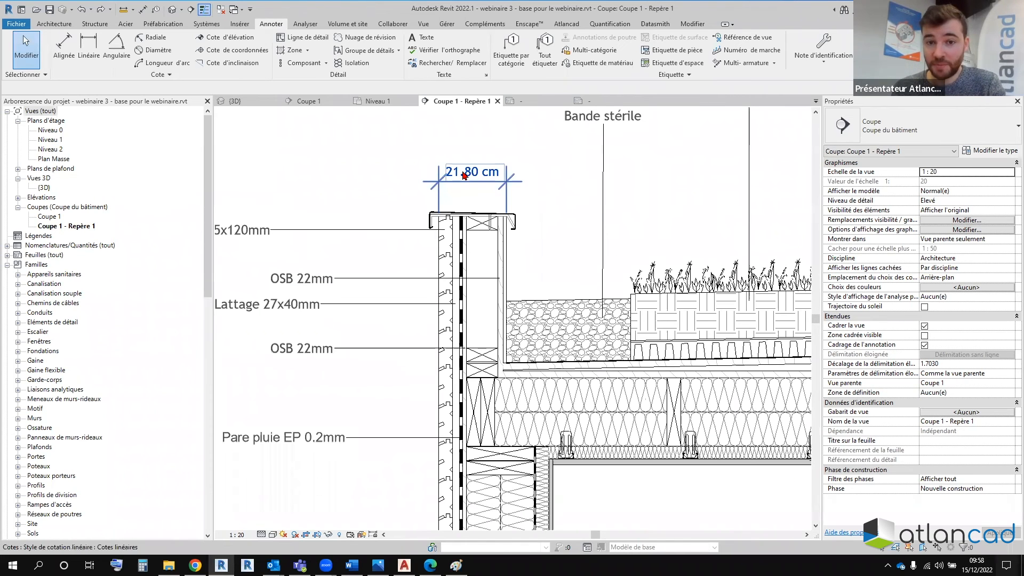
pyautogui.moveTo(527, 247); pyautogui.dragTo(540, 275, button='middle')
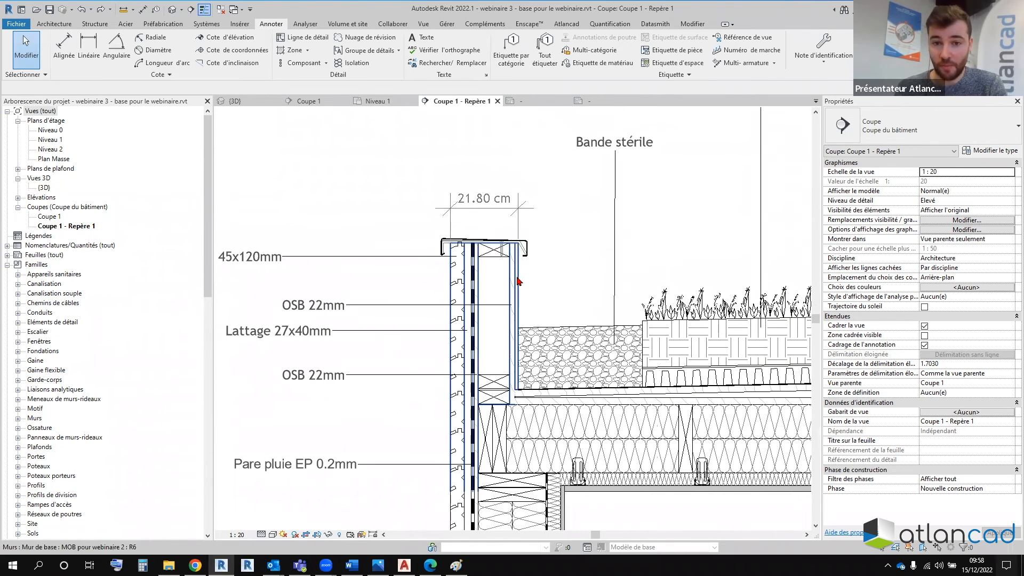
pyautogui.click(519, 281)
pyautogui.scroll(1, 545, 240)
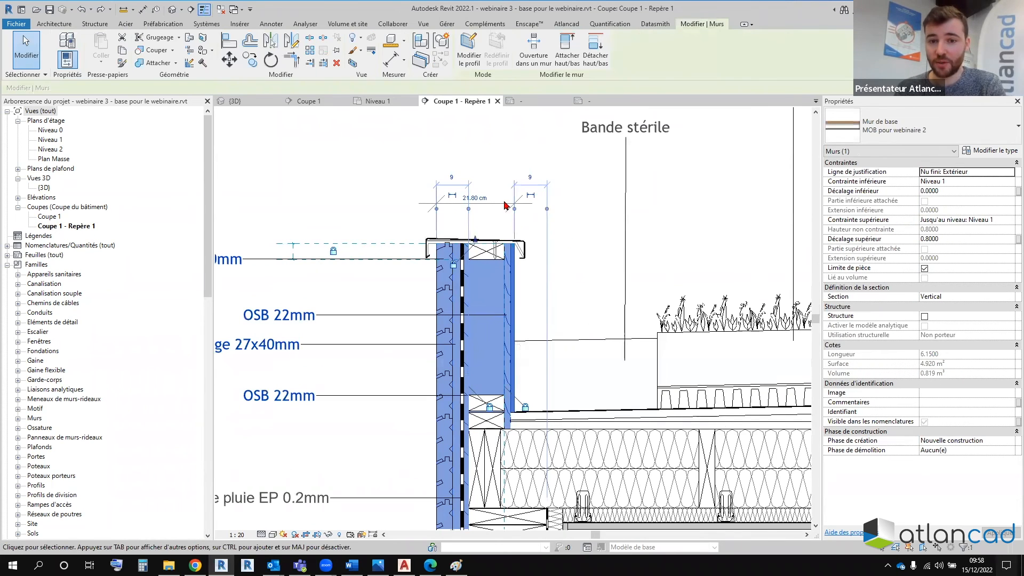
pyautogui.click(385, 172)
pyautogui.scroll(-3, 387, 177)
pyautogui.scroll(1, 504, 256)
pyautogui.scroll(1, 505, 260)
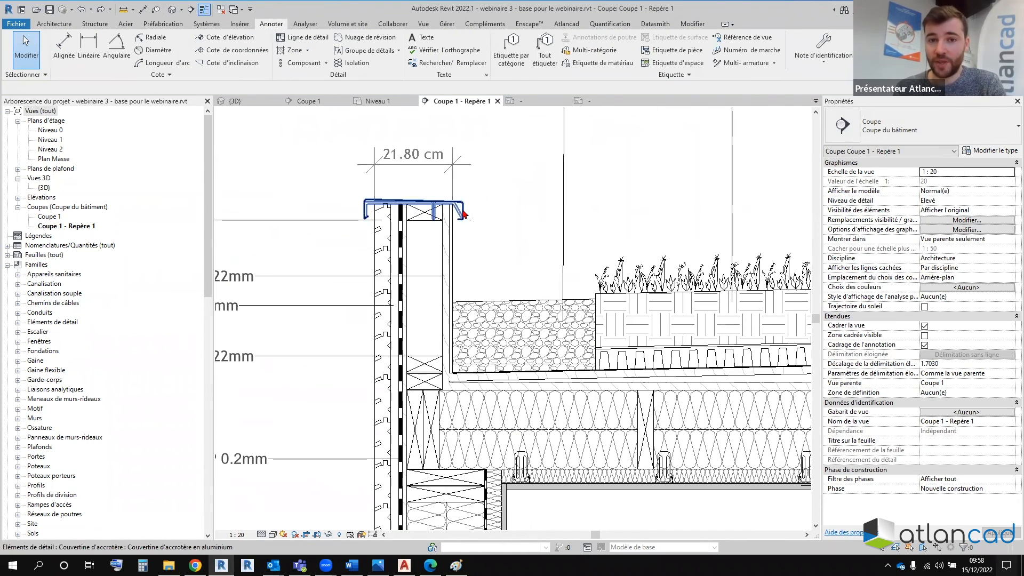
# Step: Move the aluminium coping detail component about 7 cm above the parapet wall's top and compare it with the railing coping and wall beneath
pyautogui.click(432, 200)
pyautogui.scroll(2, 552, 263)
pyautogui.moveTo(552, 263); pyautogui.dragTo(544, 192)
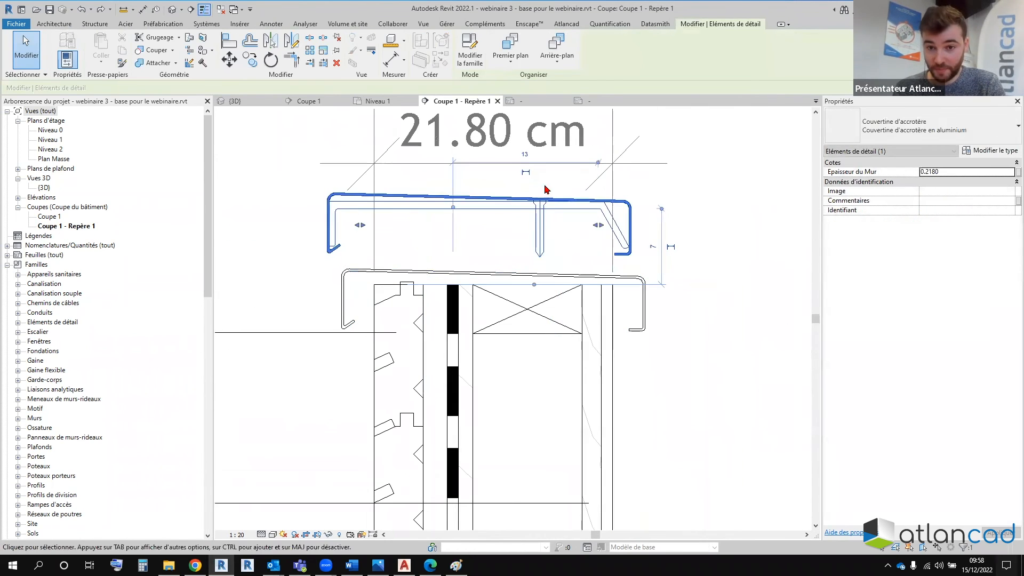
pyautogui.click(635, 281)
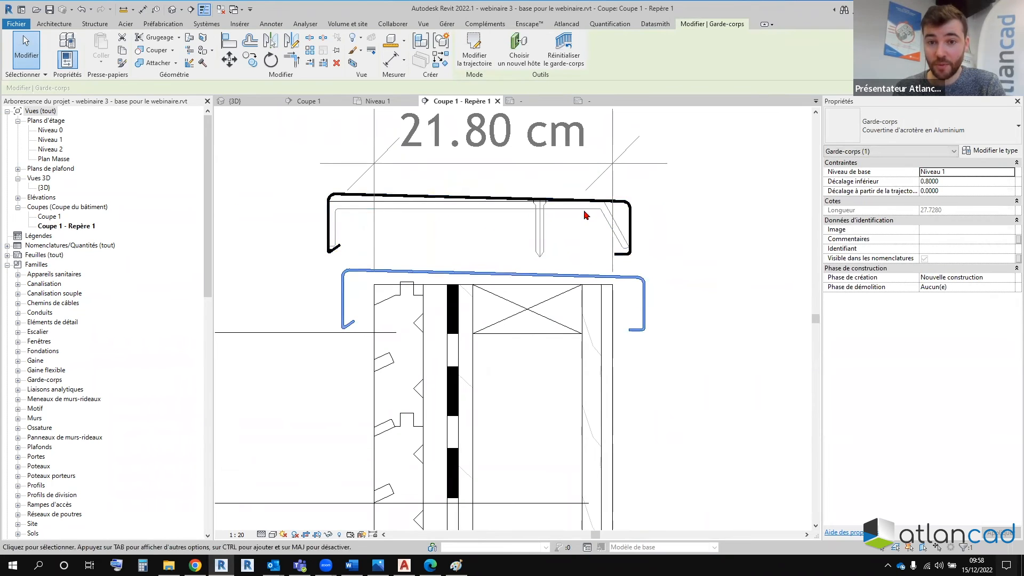
pyautogui.click(586, 209)
pyautogui.click(536, 318)
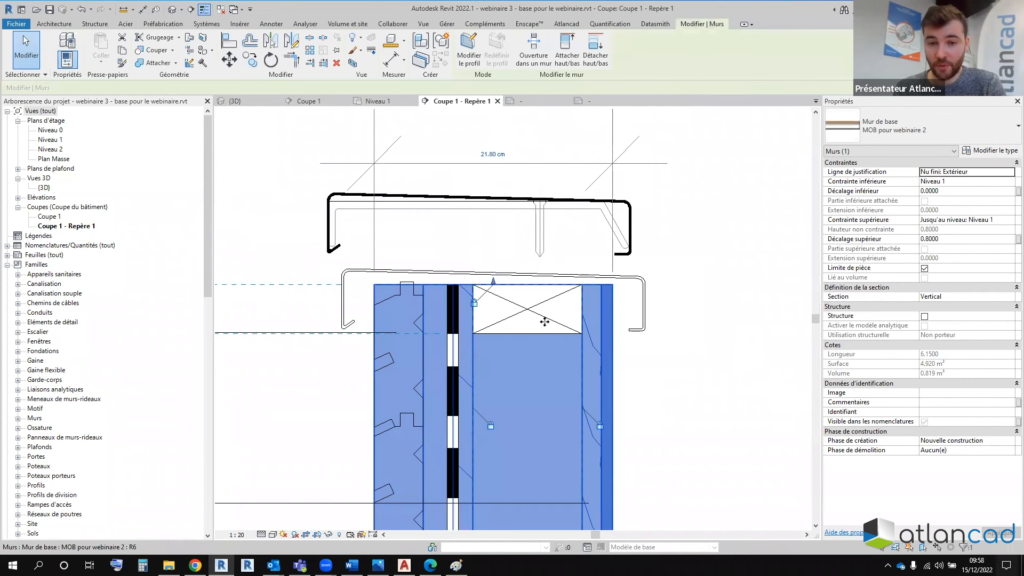
pyautogui.click(625, 192)
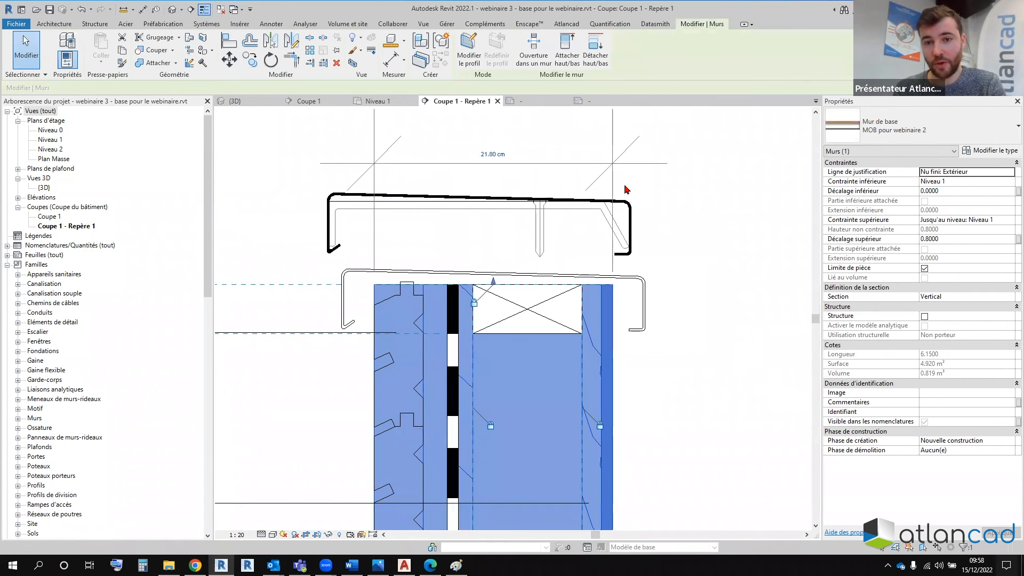
pyautogui.click(555, 199)
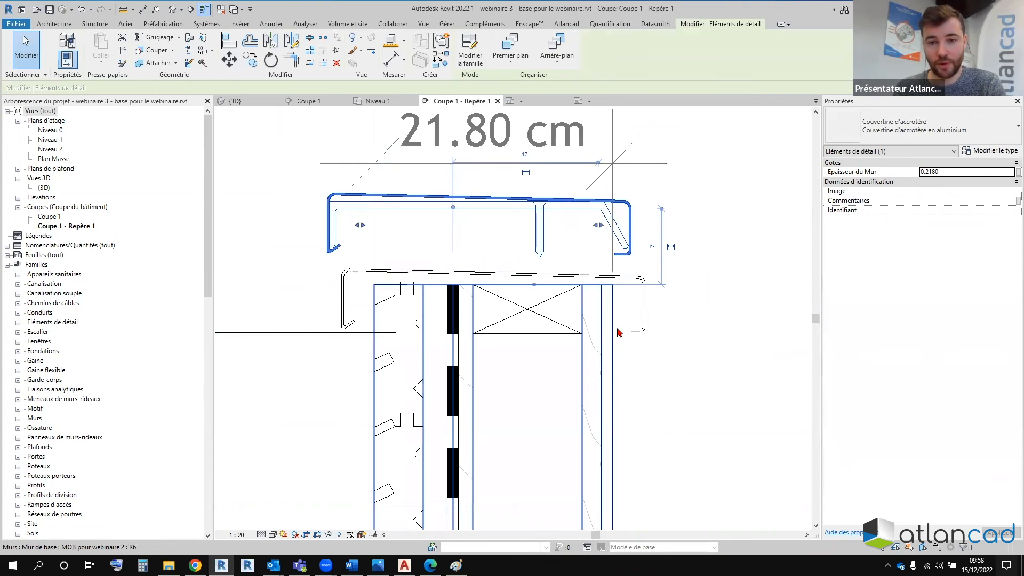
pyautogui.click(572, 229)
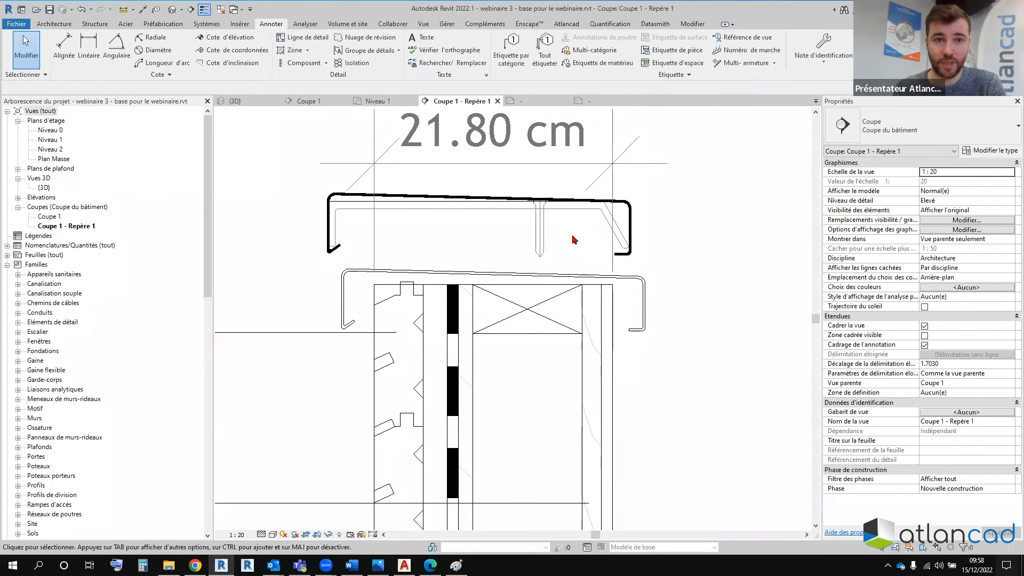
# Step: Align the coping detail component's inner reference with the parapet wall's inner face and its base with the wall's top
pyautogui.click(692, 27)
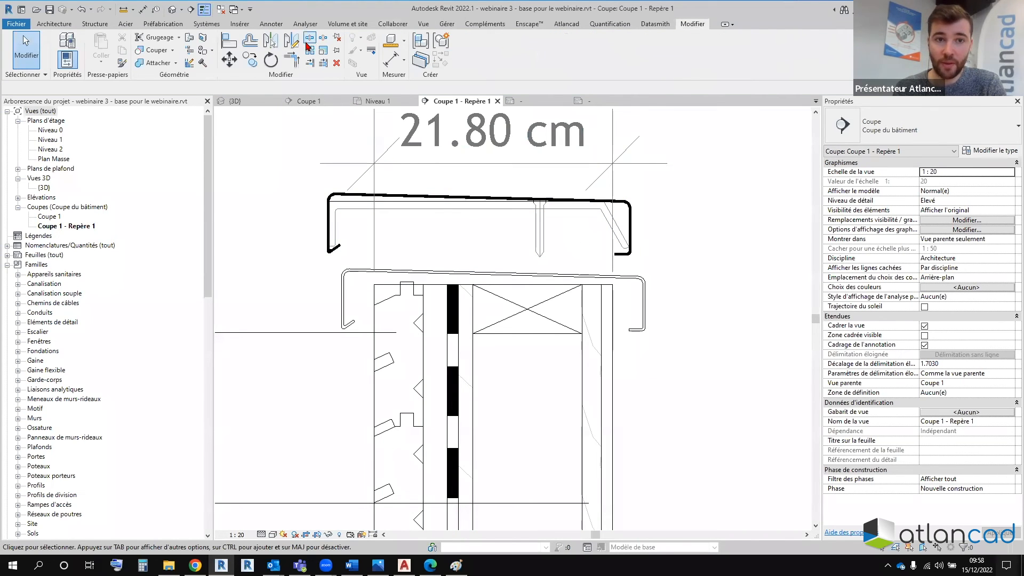
pyautogui.click(231, 47)
pyautogui.click(611, 349)
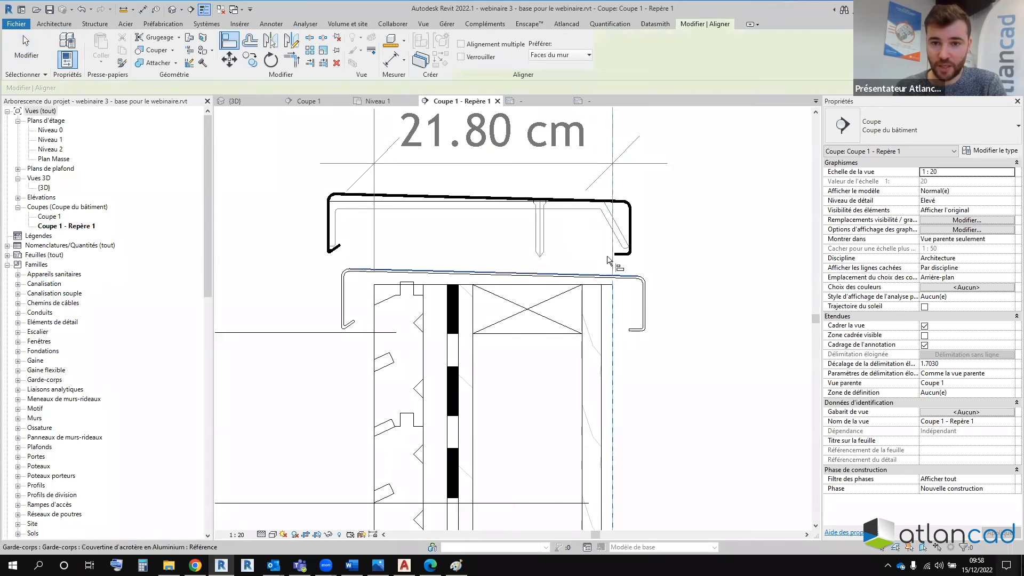
pyautogui.click(618, 235)
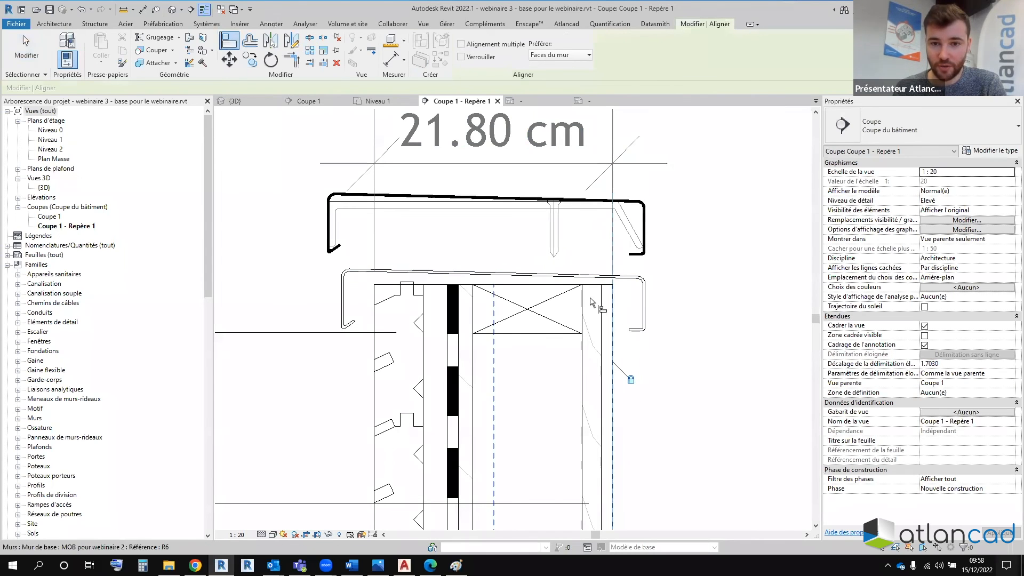
pyautogui.click(584, 281)
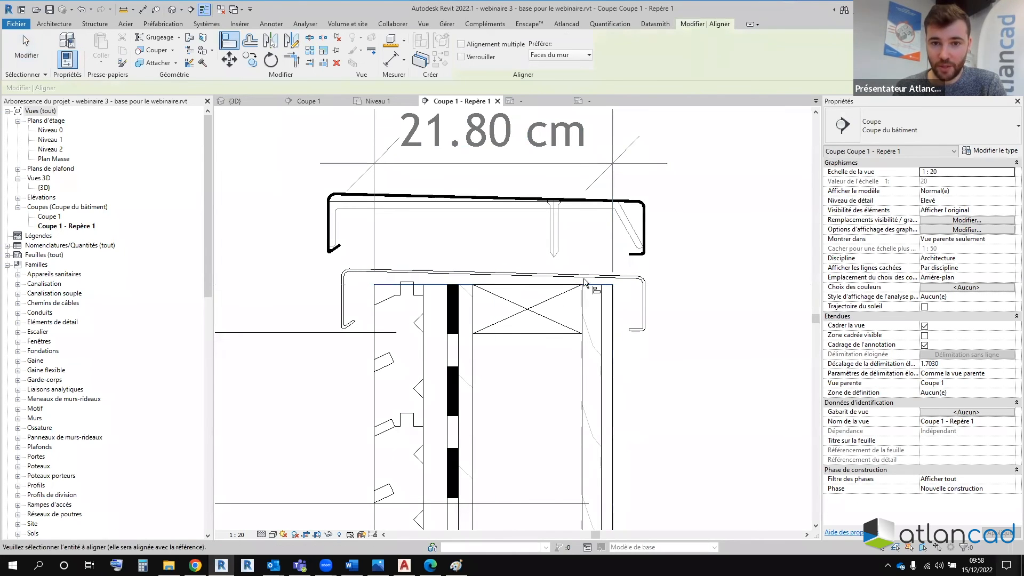
pyautogui.click(557, 221)
pyautogui.scroll(-2, 533, 320)
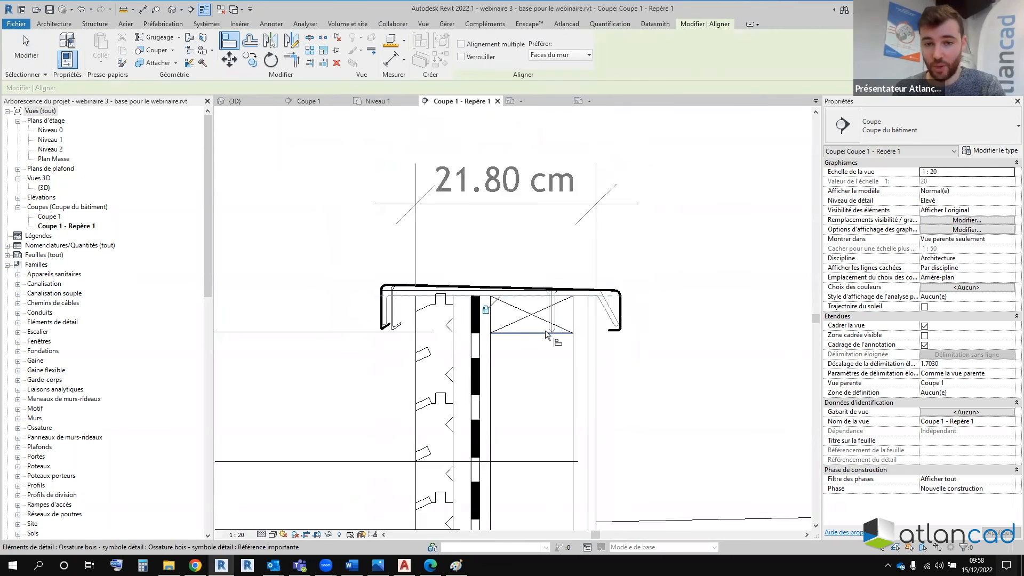
pyautogui.press('Escape')
# Step: In the 3D view, set the top offset of the four parapet walls to 1.0 m
pyautogui.click(509, 300)
pyautogui.scroll(-4, 510, 300)
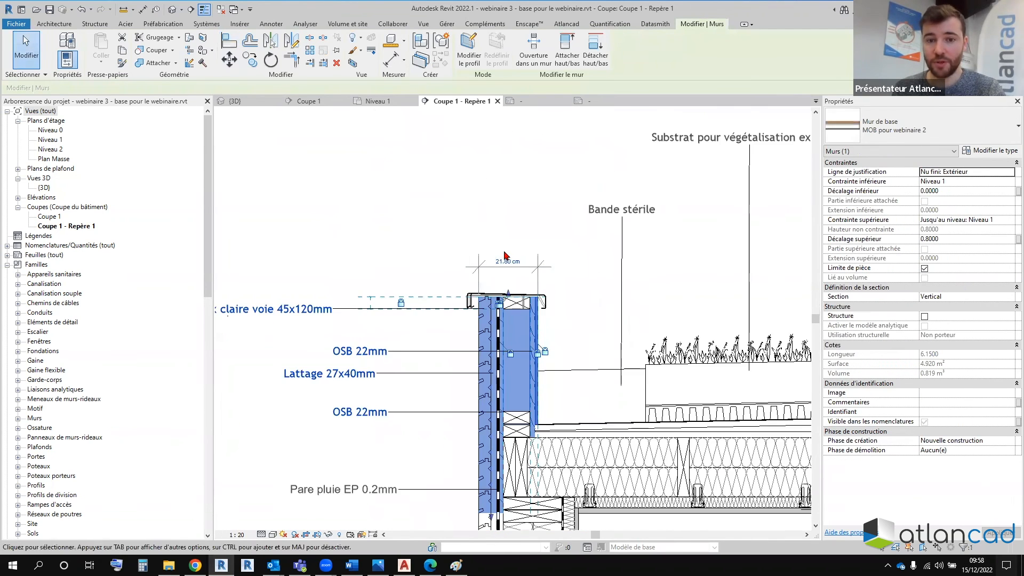
pyautogui.press('Escape')
pyautogui.click(308, 101)
pyautogui.click(255, 102)
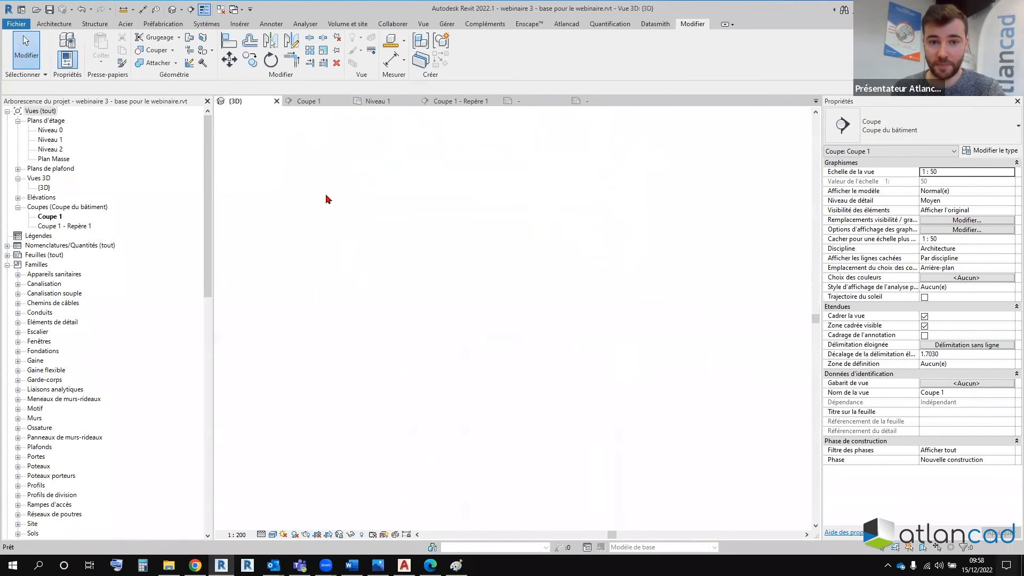
pyautogui.scroll(5, 361, 313)
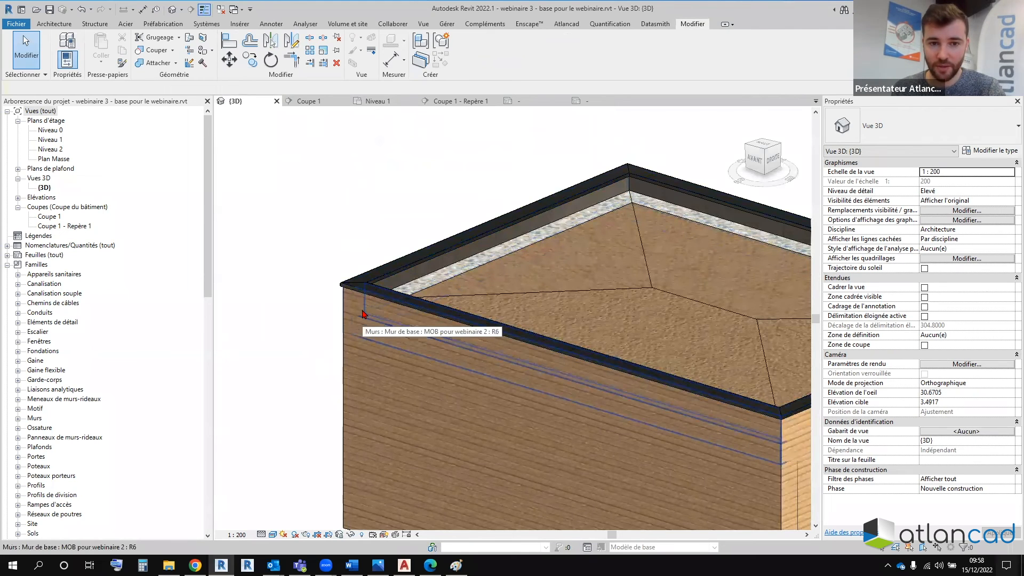
pyautogui.click(345, 314)
pyautogui.scroll(-1, 345, 314)
pyautogui.click(950, 240)
pyautogui.write('1')
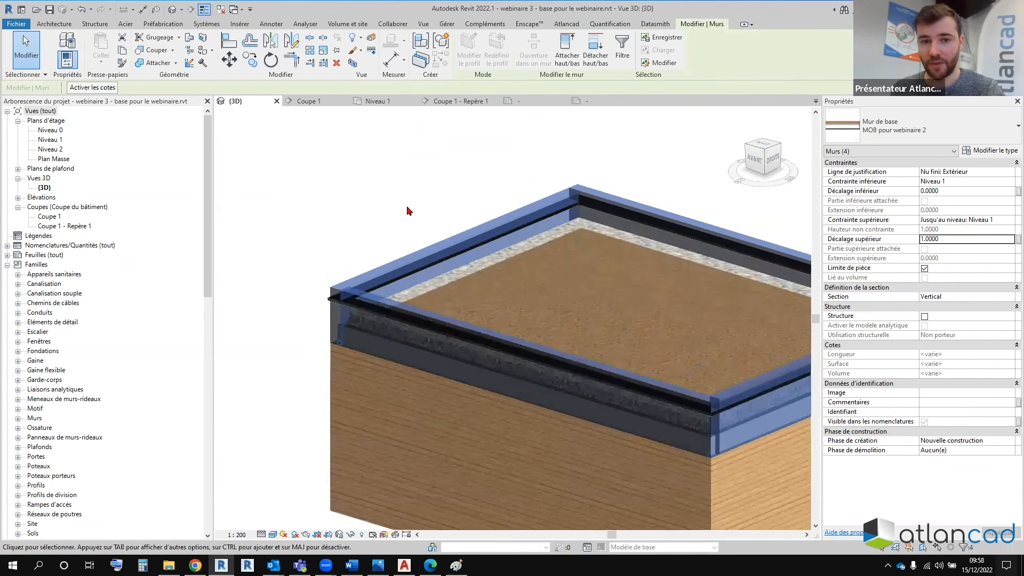
# Step: Set the base offset of the aluminium coping railing to 1.0 m
pyautogui.click(345, 232)
pyautogui.scroll(2, 332, 302)
pyautogui.click(339, 302)
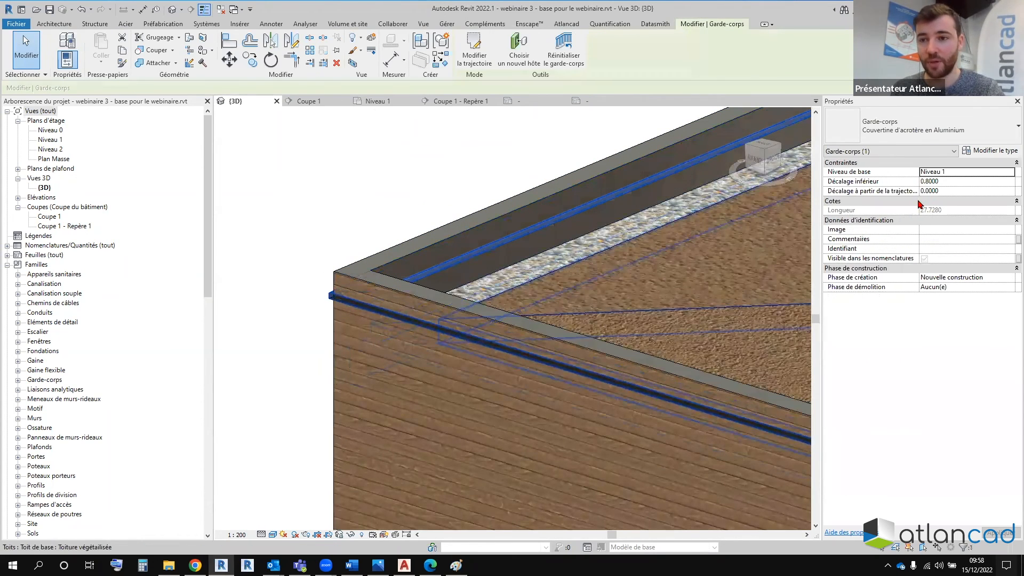
pyautogui.click(958, 183)
pyautogui.write('1')
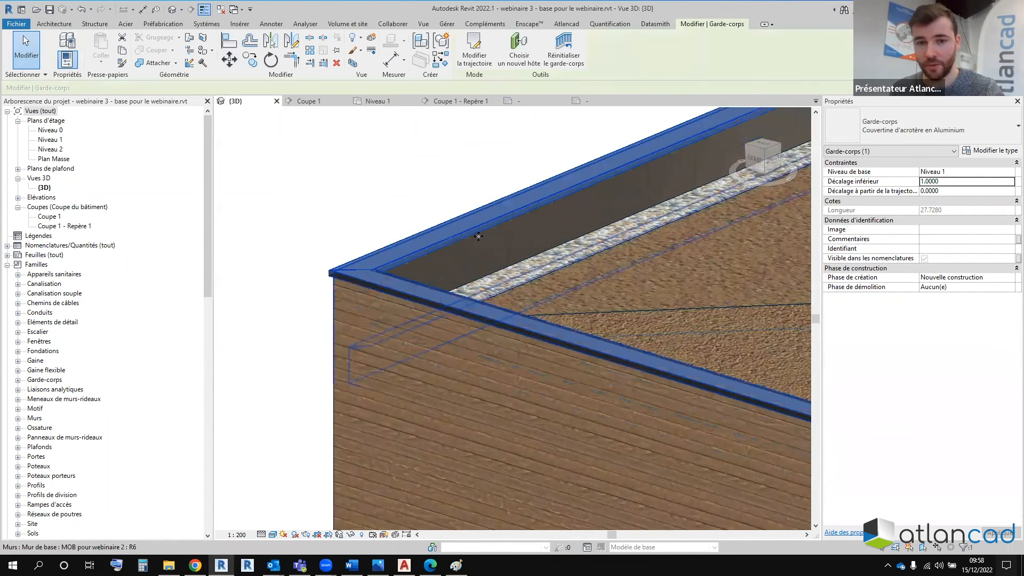
pyautogui.scroll(-5, 407, 222)
pyautogui.click(407, 222)
# Step: In section Coupe 1 - Repère 1, extend the timber cladding and rain-barrier repeating details up to the raised parapet's top
pyautogui.click(310, 103)
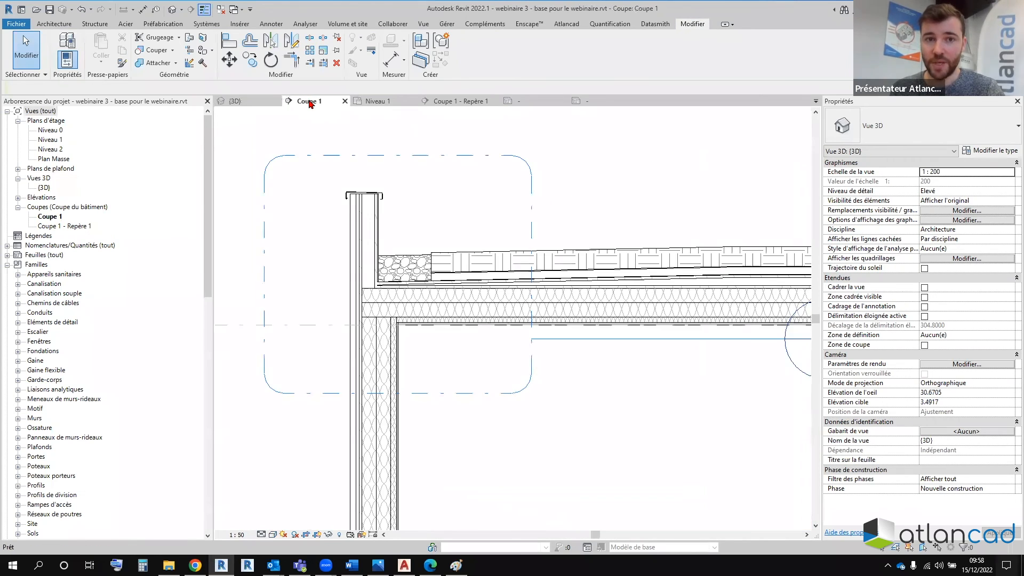
pyautogui.click(455, 101)
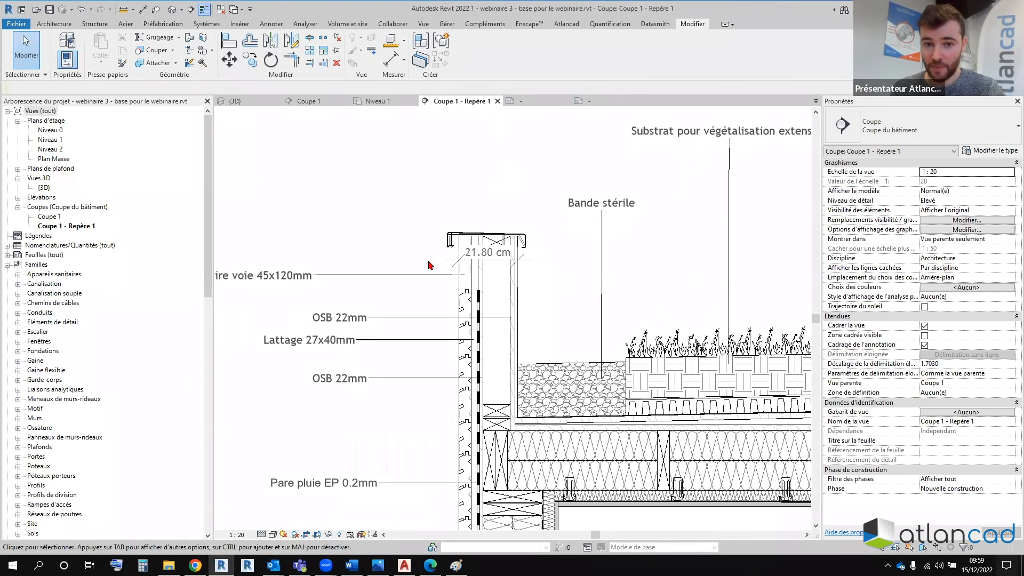
pyautogui.scroll(3, 431, 265)
pyautogui.click(423, 343)
pyautogui.press('Escape')
pyautogui.click(417, 347)
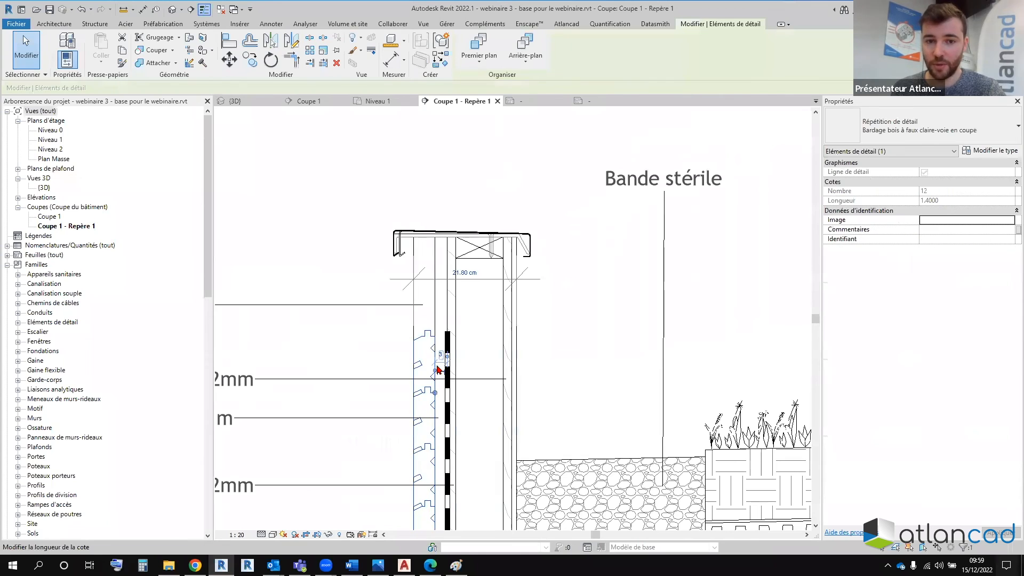
pyautogui.moveTo(435, 392); pyautogui.dragTo(452, 241)
pyautogui.press('Escape')
pyautogui.click(448, 344)
pyautogui.press('Escape')
pyautogui.scroll(-4, 464, 174)
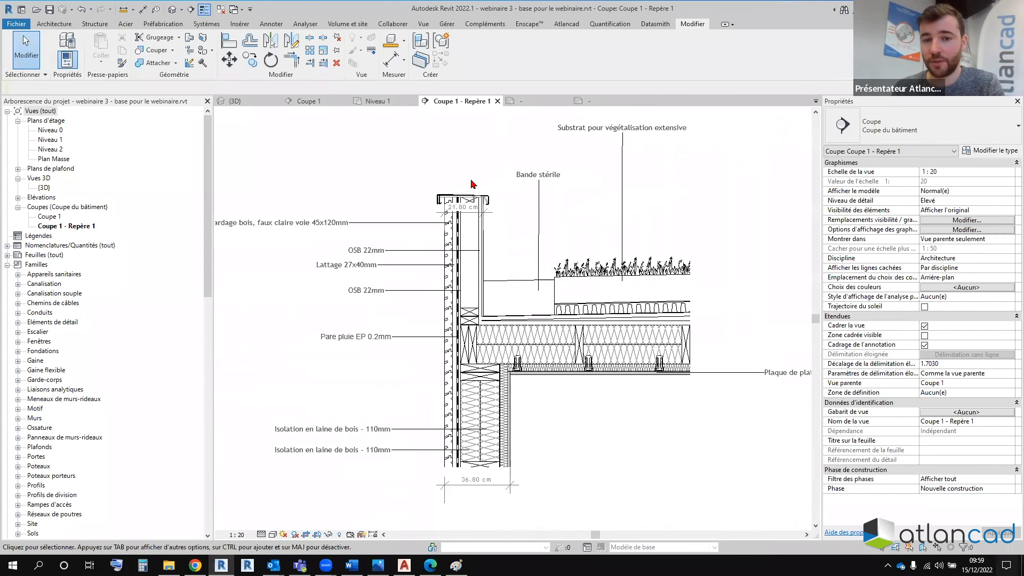
# Step: Examine the raised parapet in the section and the fit of the cladding repeating detail beneath the coping
pyautogui.scroll(1, 527, 271)
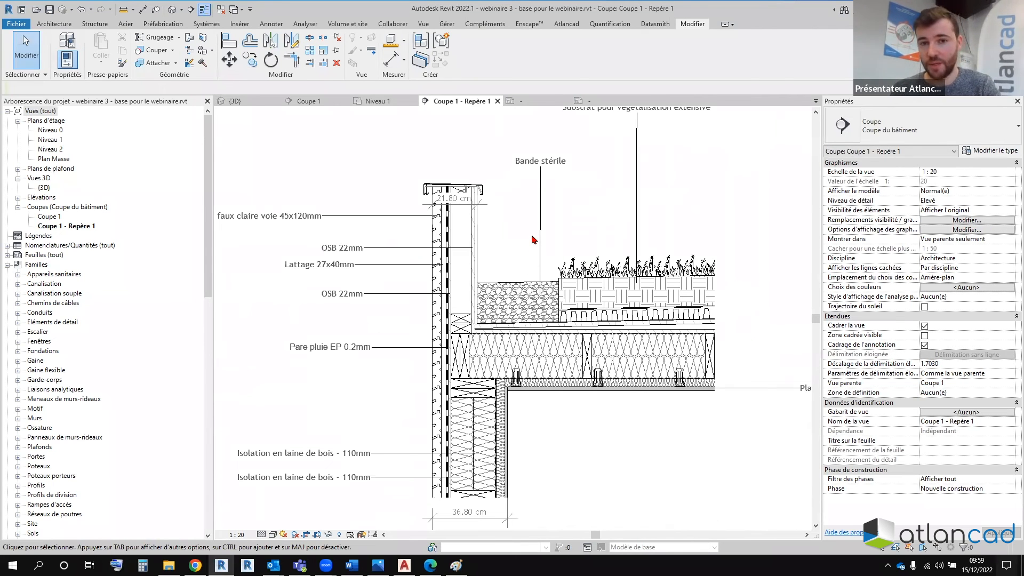
pyautogui.scroll(1, 486, 161)
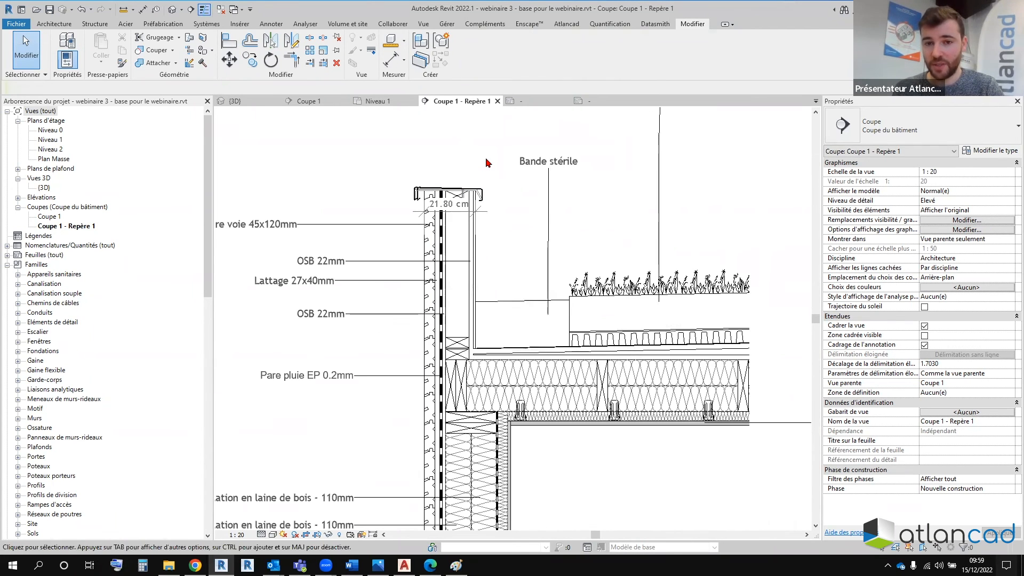
pyautogui.scroll(-2, 386, 200)
pyautogui.scroll(2, 386, 201)
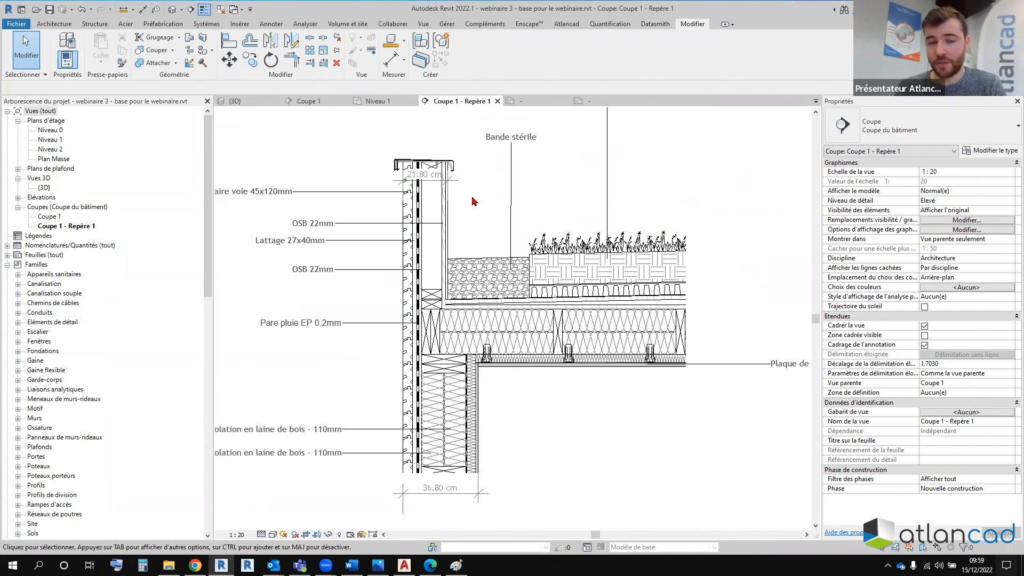
pyautogui.scroll(5, 384, 144)
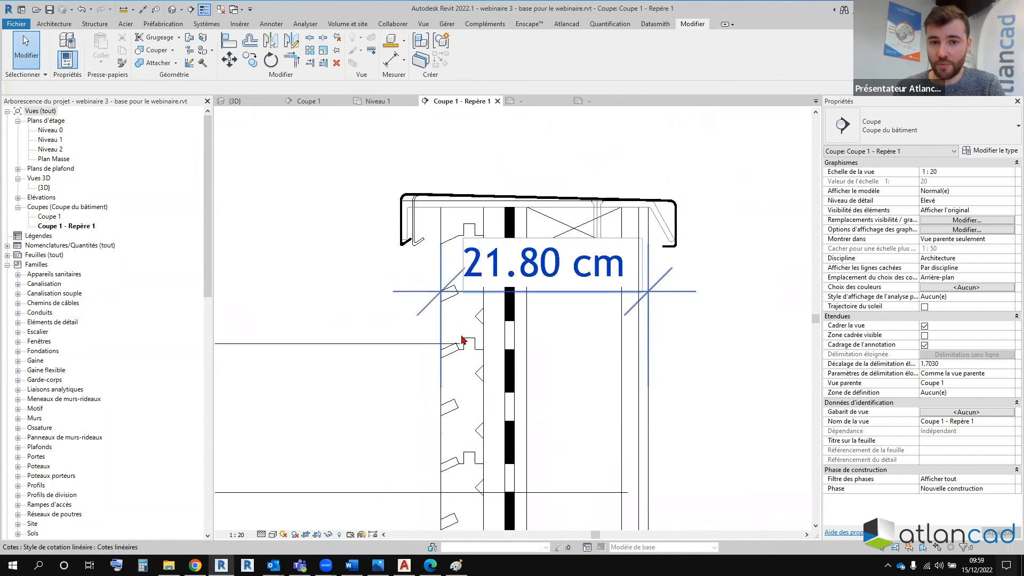
pyautogui.click(474, 369)
pyautogui.click(433, 356)
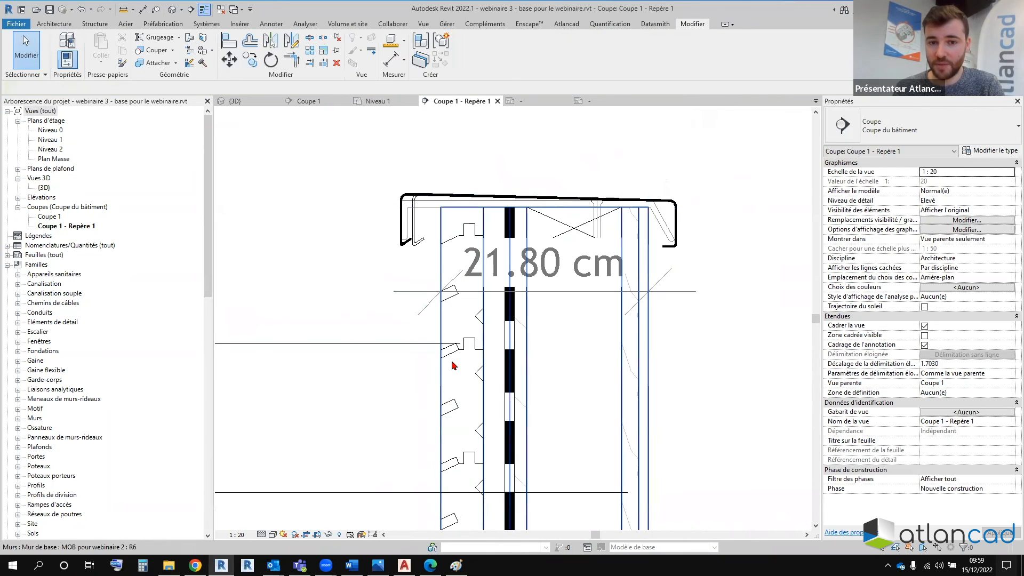
pyautogui.click(448, 361)
pyautogui.click(390, 386)
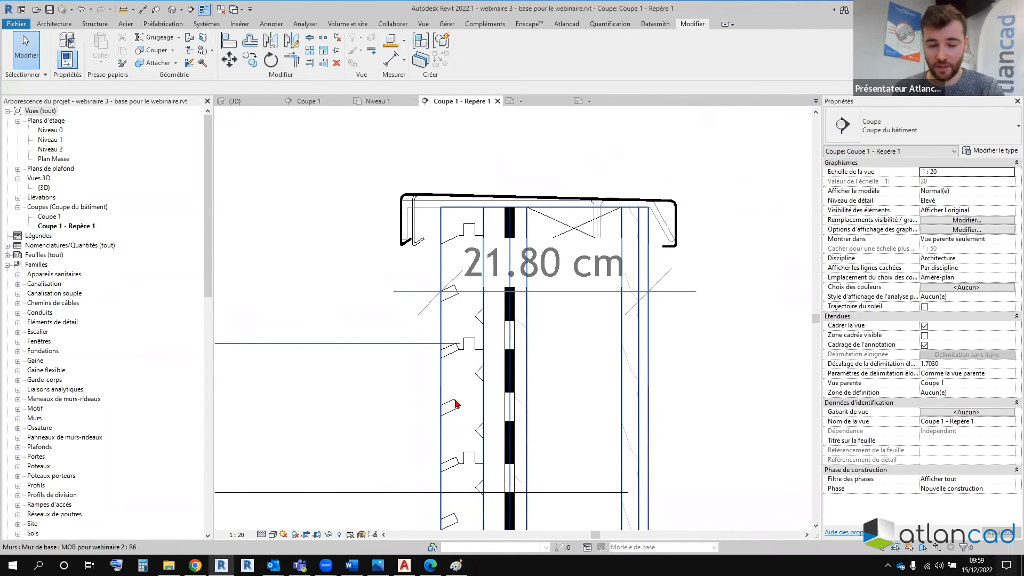
pyautogui.click(455, 406)
pyautogui.scroll(-4, 434, 366)
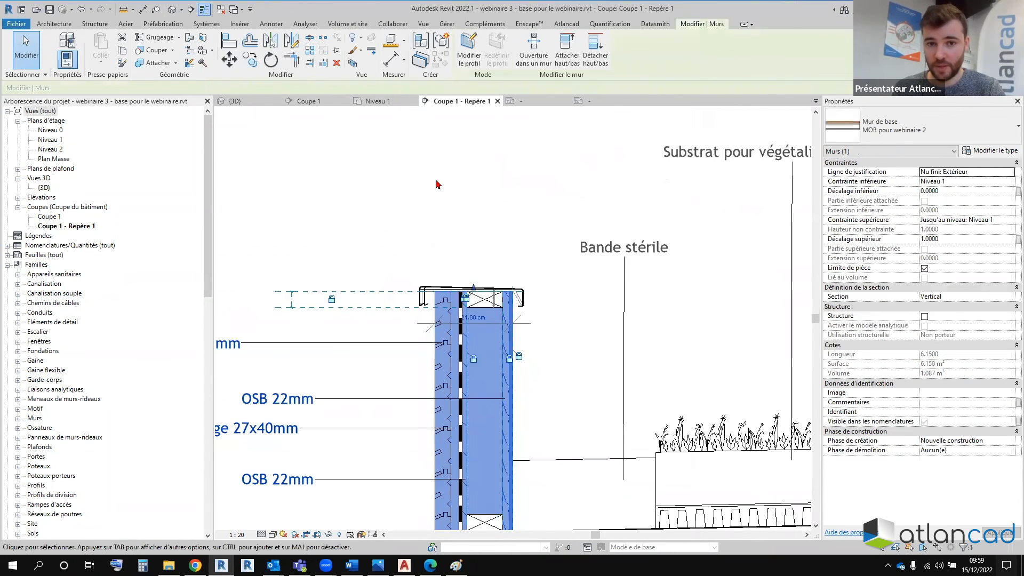
pyautogui.scroll(2, 427, 218)
pyautogui.click(440, 354)
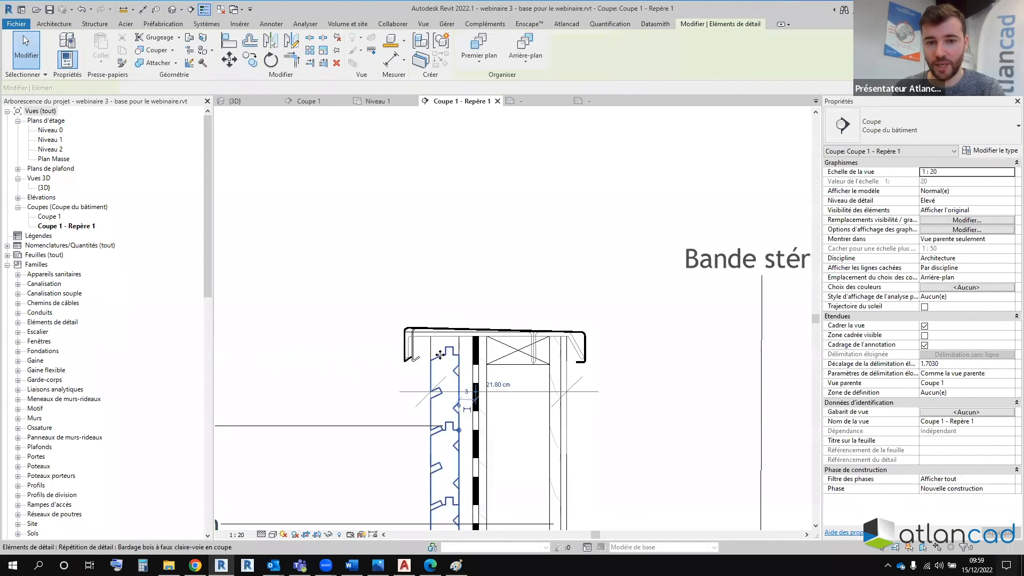
pyautogui.scroll(2, 440, 355)
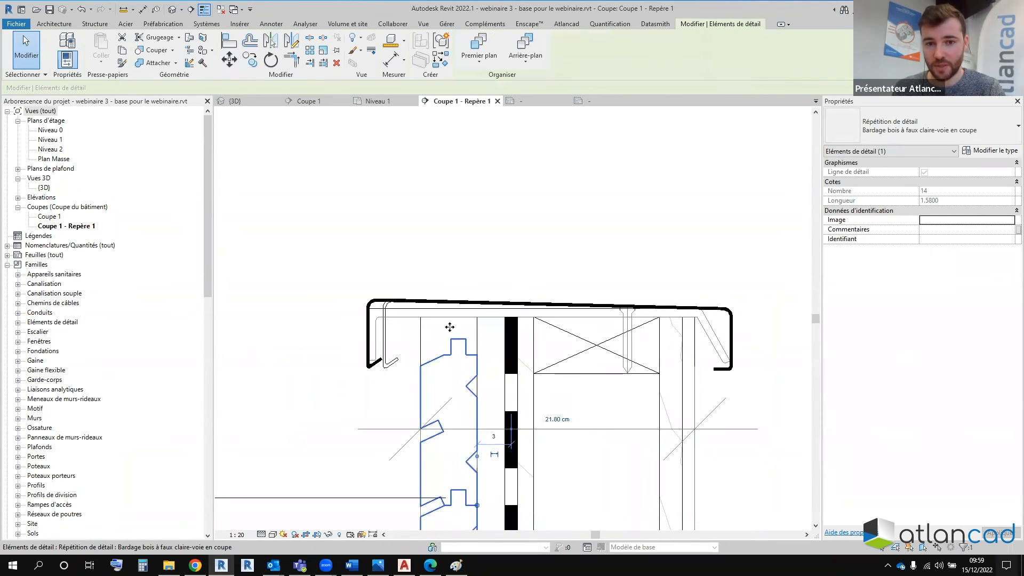
pyautogui.click(430, 190)
pyautogui.scroll(-3, 439, 206)
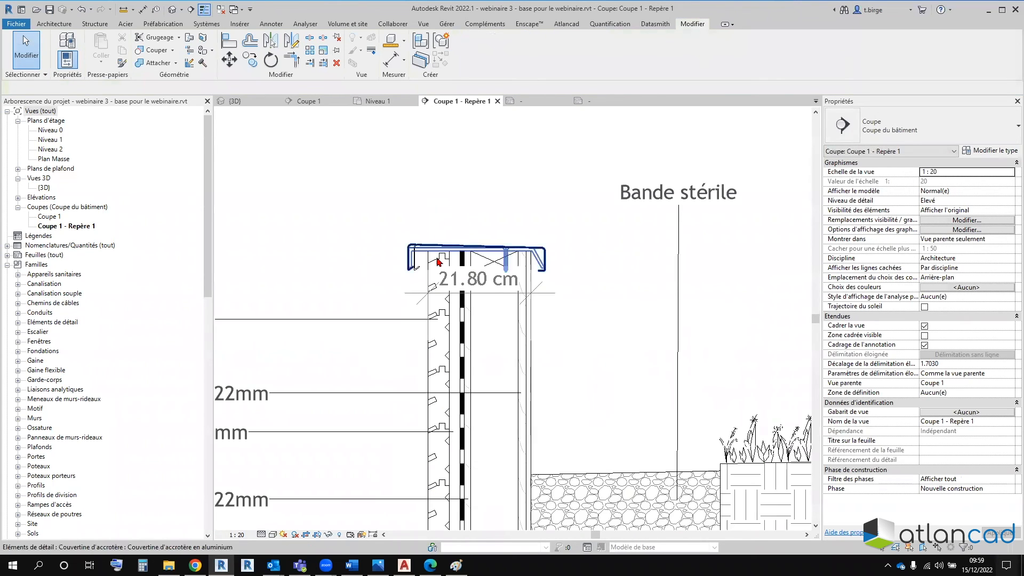
# Step: Stretch the aluminium coping detail component's outer reference to the parapet wall's outer face, for a wall thickness of 0.2180 m
pyautogui.scroll(2, 439, 261)
pyautogui.click(376, 269)
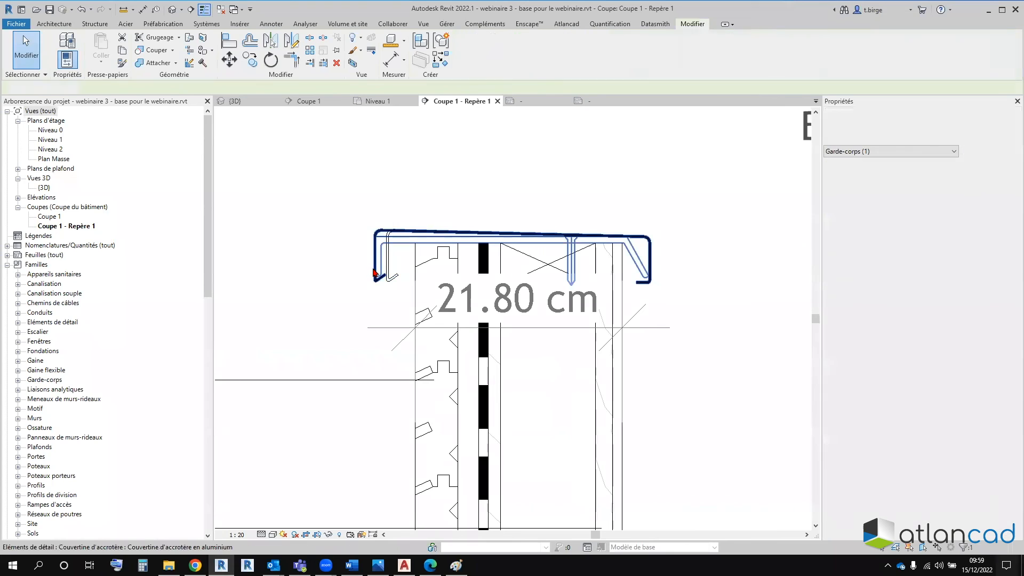
pyautogui.click(373, 269)
pyautogui.moveTo(403, 258); pyautogui.dragTo(415, 254)
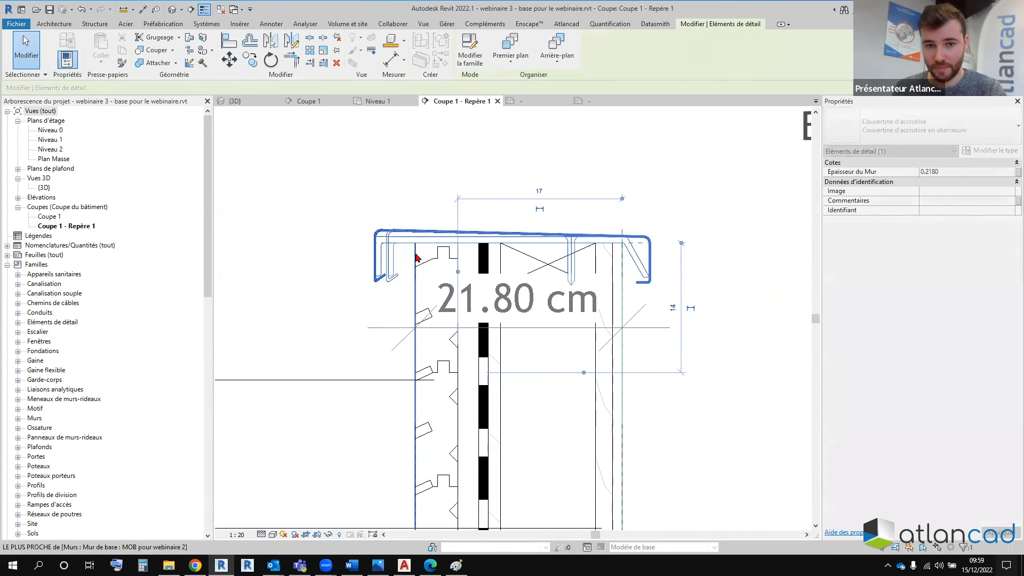
pyautogui.press('Escape')
# Step: Review the whole parapet section and the detail component types available for the timber frame member at the lower wall's top
pyautogui.scroll(-6, 427, 256)
pyautogui.moveTo(450, 271)
pyautogui.mouseDown(button='middle')
pyautogui.moveTo(438, 311)
pyautogui.moveTo(458, 252)
pyautogui.moveTo(468, 265)
pyautogui.mouseUp(button='middle')
pyautogui.scroll(3, 463, 267)
pyautogui.scroll(-1, 457, 250)
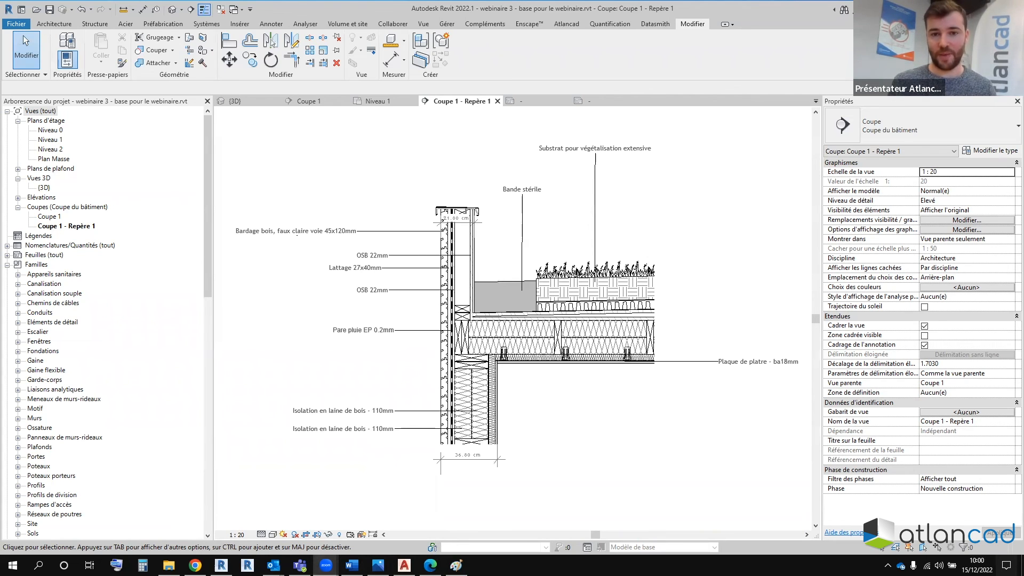
pyautogui.scroll(5, 454, 213)
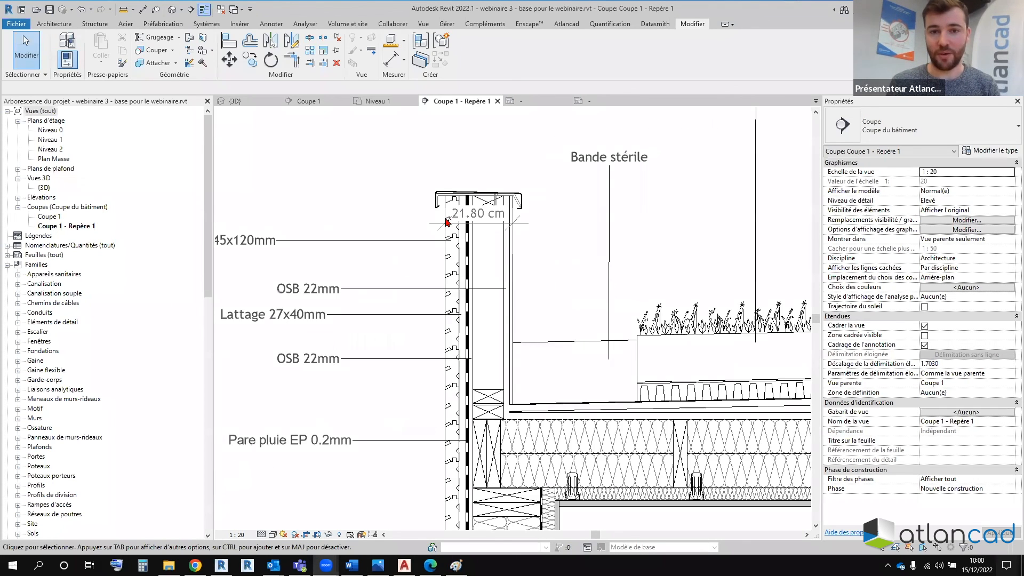
pyautogui.scroll(-5, 447, 182)
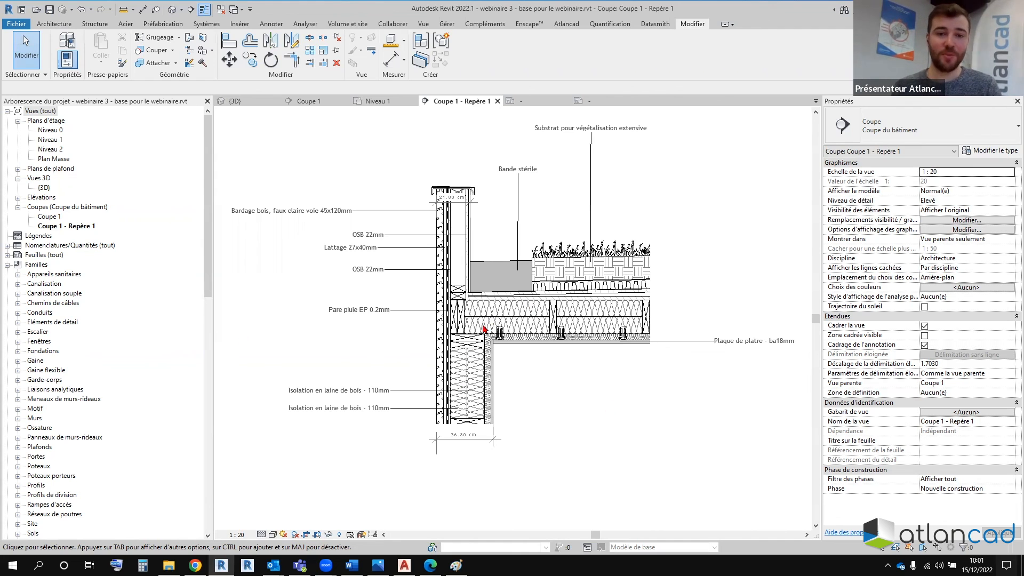
pyautogui.scroll(5, 471, 398)
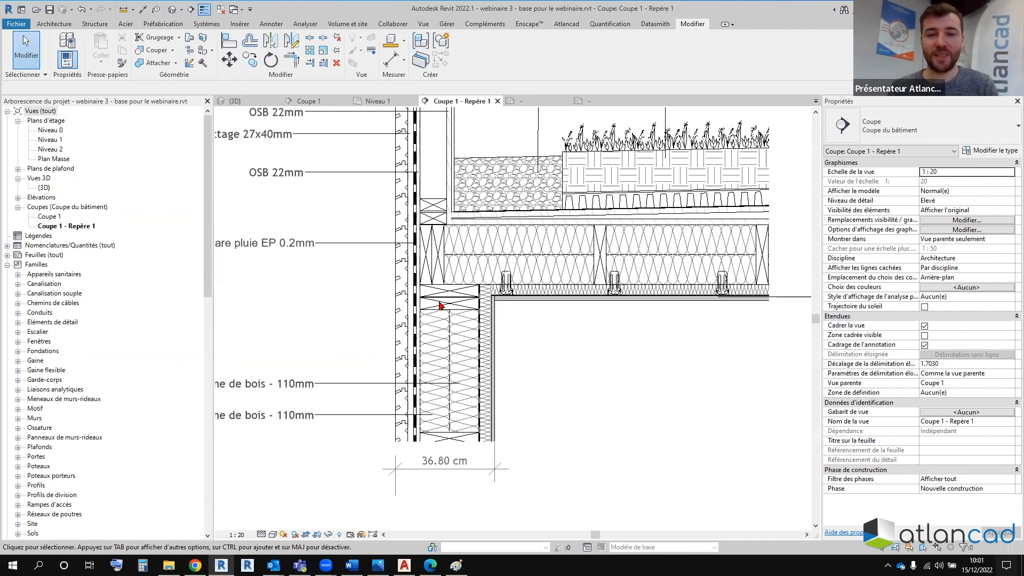
pyautogui.click(450, 302)
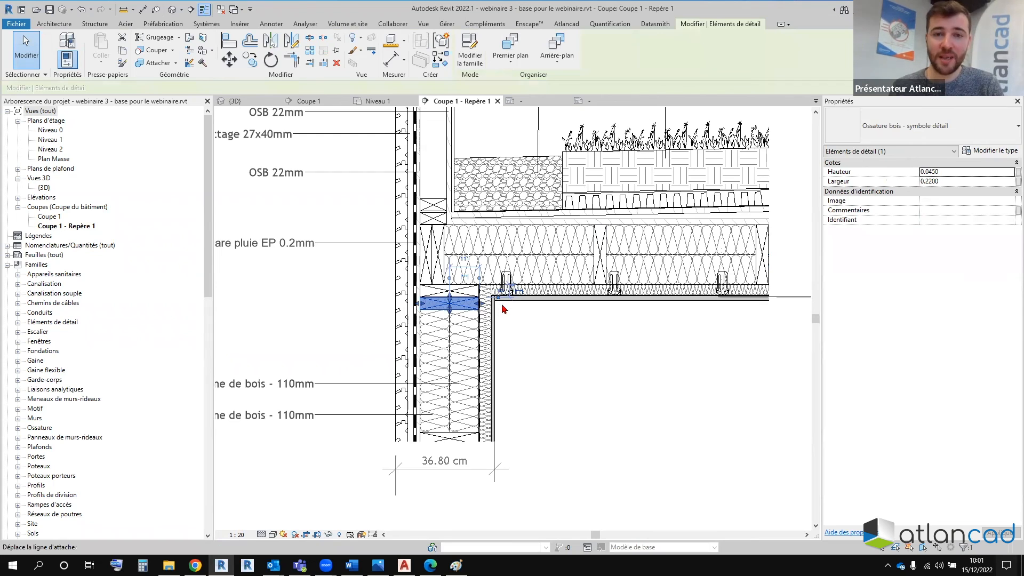
pyautogui.click(923, 126)
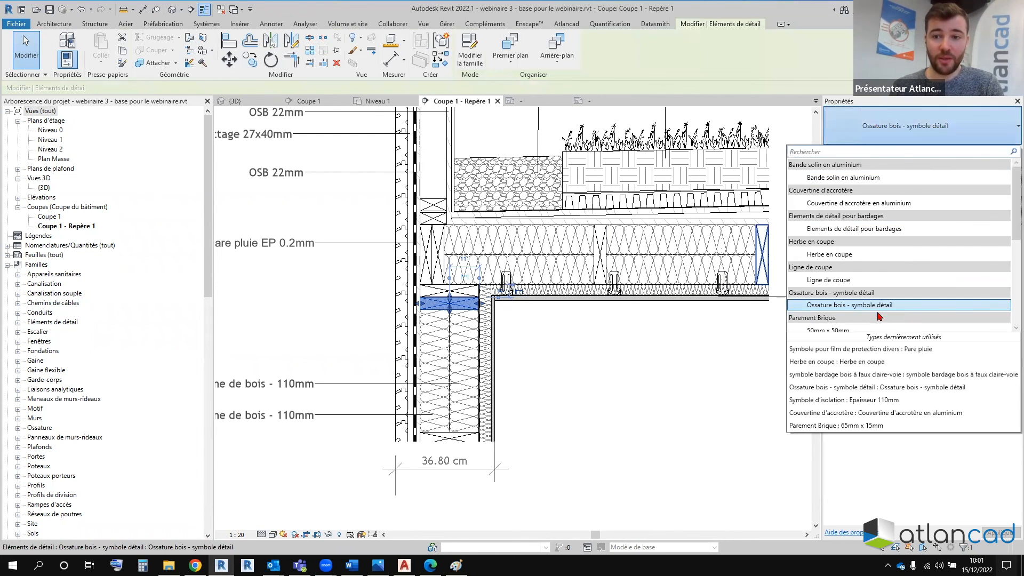
pyautogui.click(523, 324)
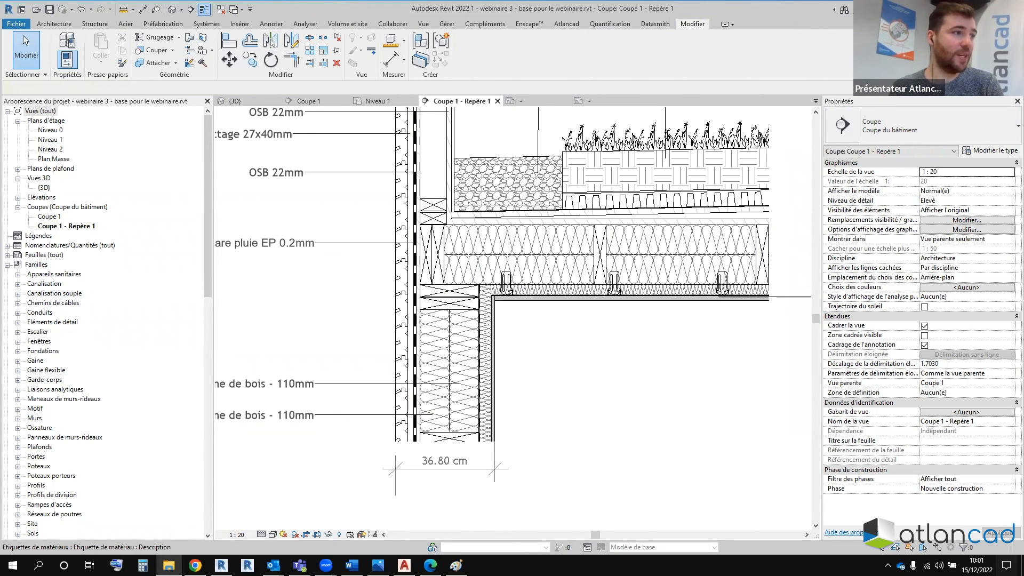
# Step: Switch to File Explorer and look through the detail families in the Webinaire détails folder, including Bande solin en aluminium.rfa
pyautogui.hotkey('alt', 'Tab')
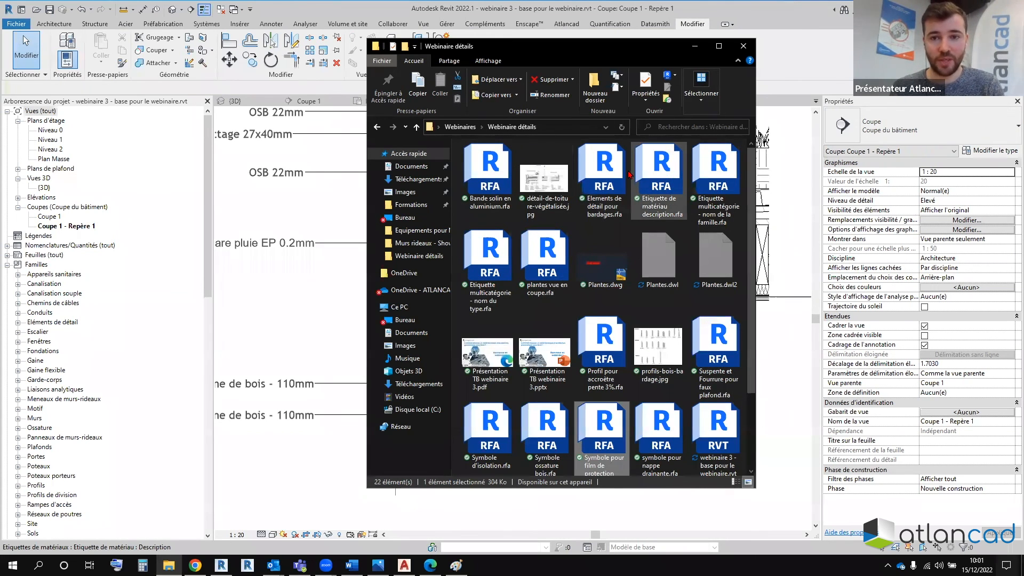
pyautogui.click(600, 174)
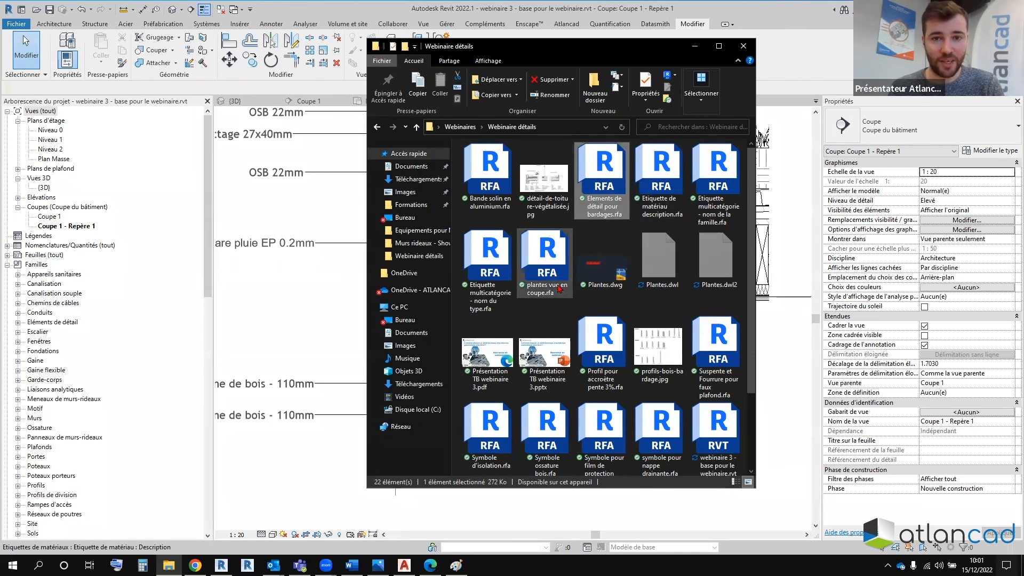
pyautogui.click(485, 189)
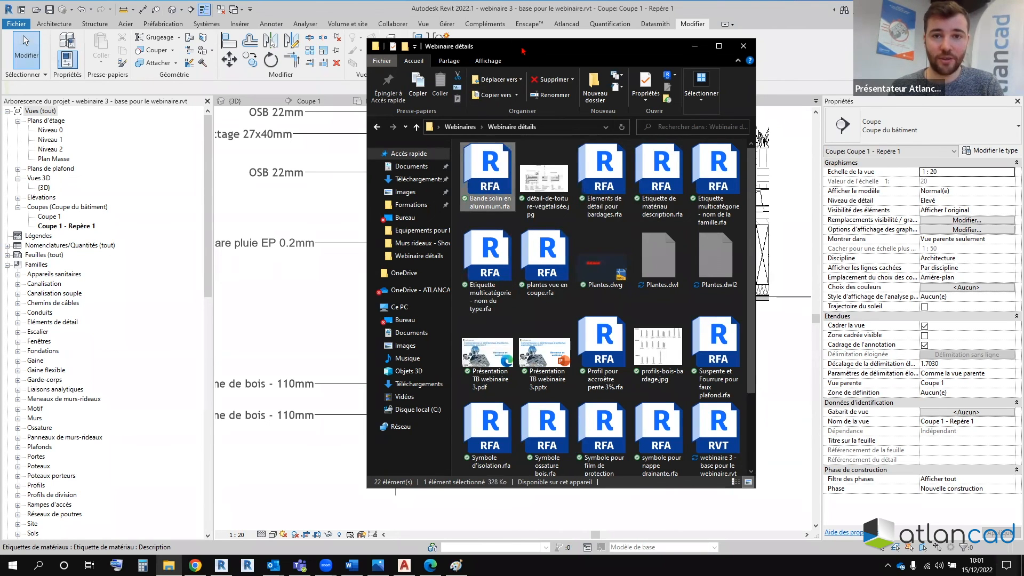
pyautogui.moveTo(522, 50); pyautogui.dragTo(840, 73)
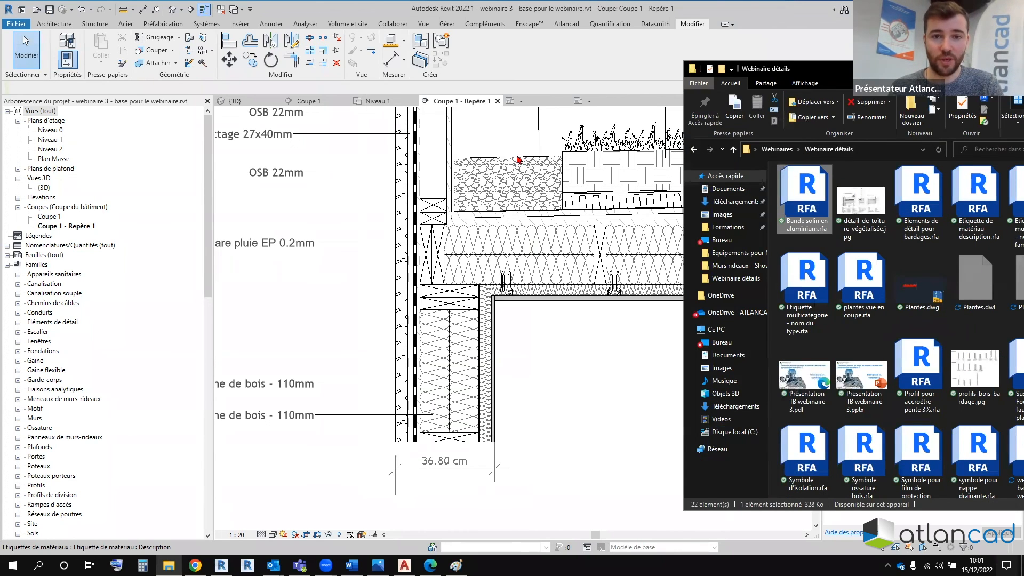
# Step: In the Revit section, place a Bande solin en aluminium detail component on the parapet's inner face, about 12 cm below the wall's top
pyautogui.moveTo(535, 158); pyautogui.dragTo(492, 312, button='middle')
pyautogui.scroll(3, 429, 215)
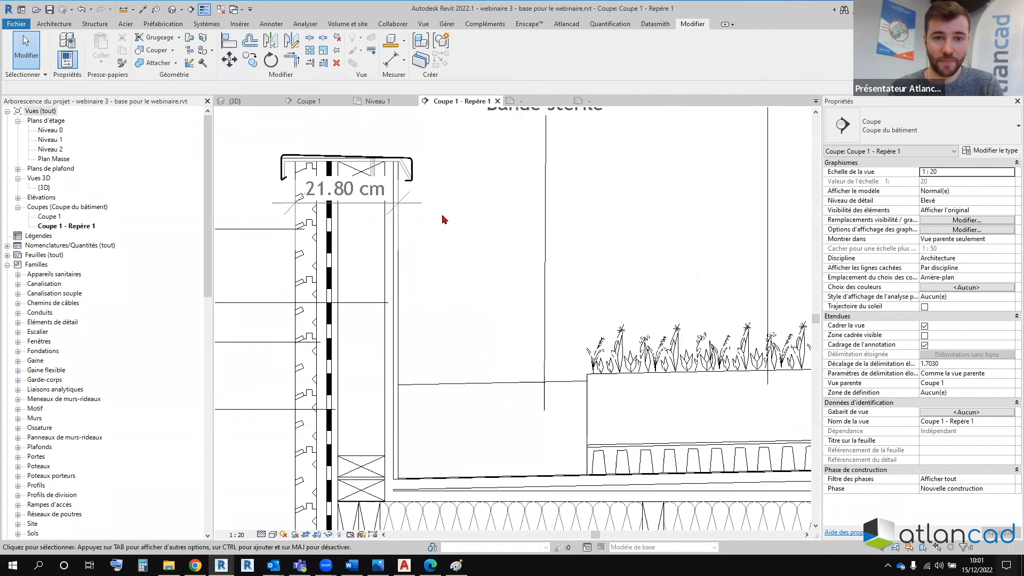
pyautogui.click(52, 24)
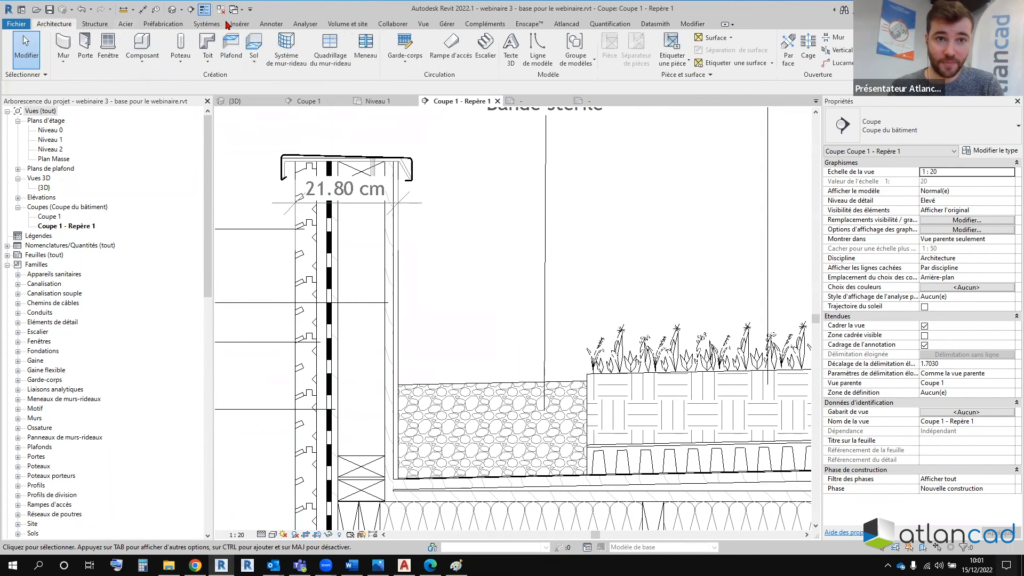
pyautogui.click(268, 24)
pyautogui.click(326, 62)
pyautogui.click(312, 69)
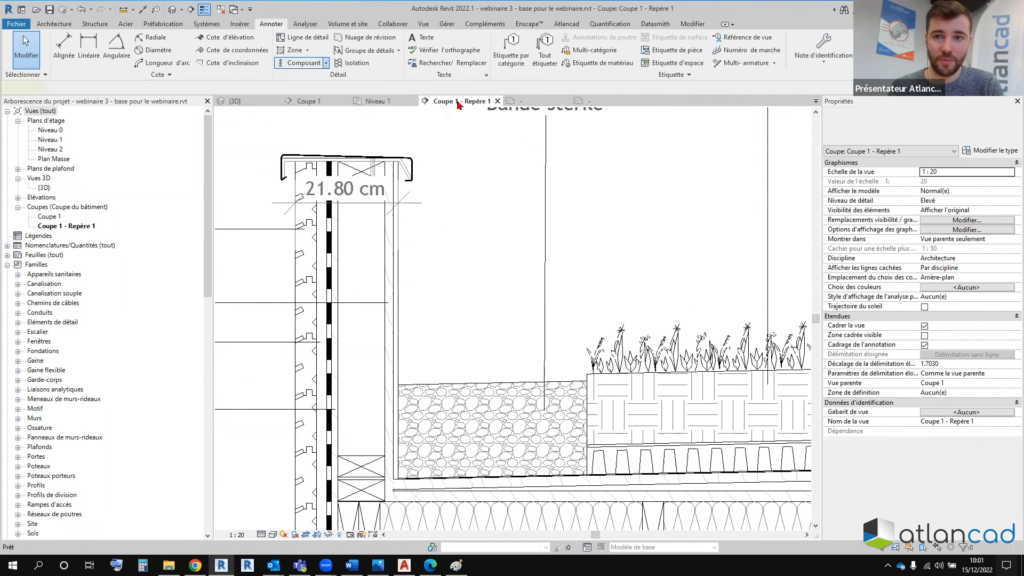
pyautogui.click(922, 127)
pyautogui.scroll(3, 911, 253)
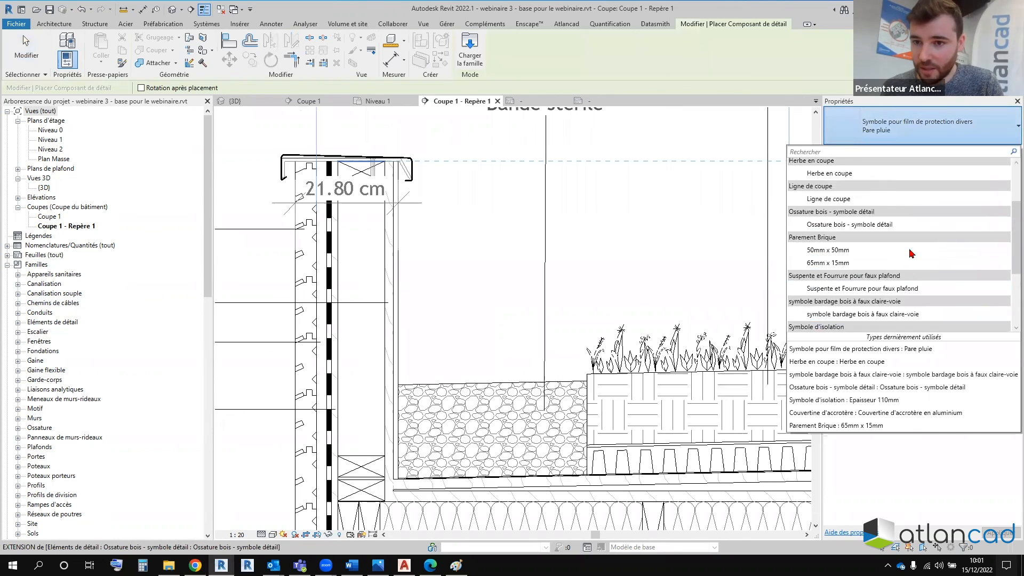
pyautogui.scroll(-3, 911, 253)
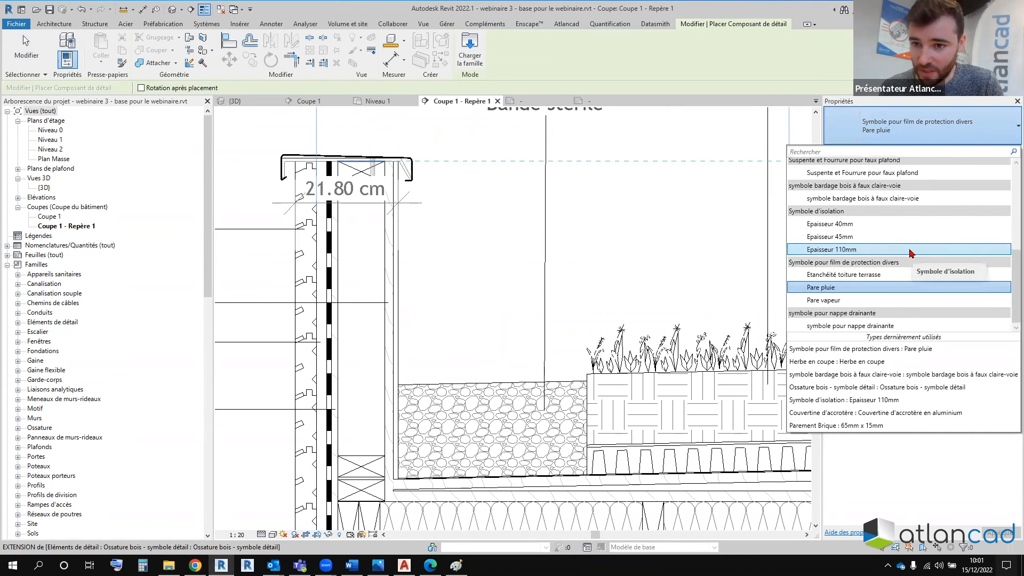
pyautogui.scroll(5, 911, 315)
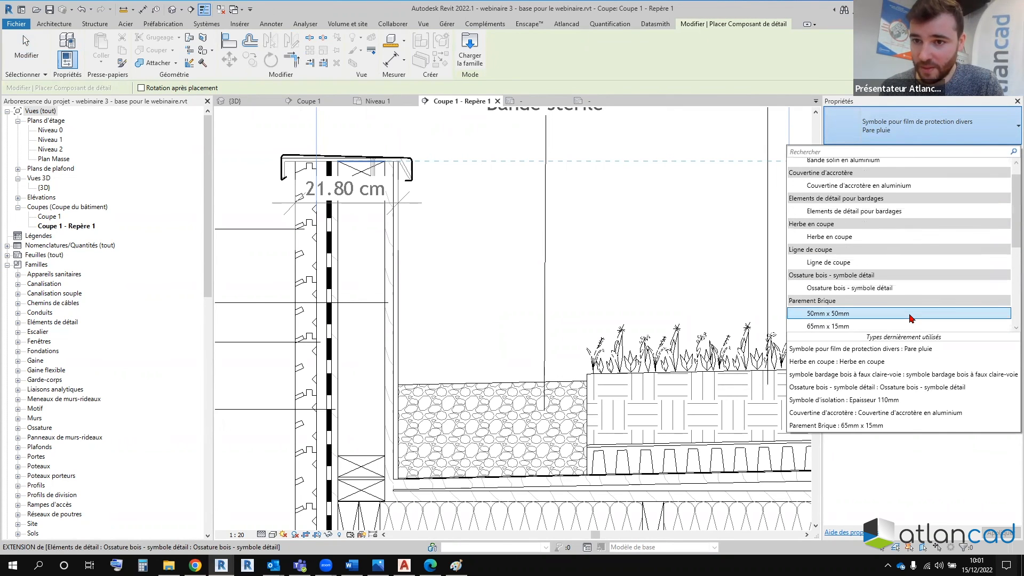
pyautogui.scroll(2, 911, 318)
pyautogui.click(910, 184)
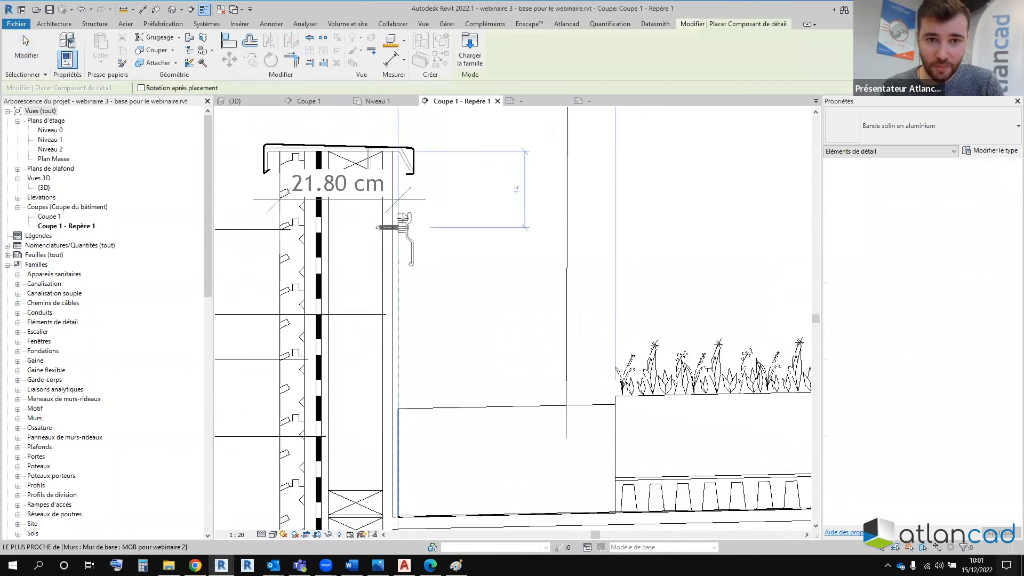
pyautogui.scroll(1, 404, 227)
pyautogui.click(401, 222)
pyautogui.press('Escape')
# Step: Examine the aluminium flashing's fit against the parapet's inner face and its place in the whole section
pyautogui.scroll(5, 456, 237)
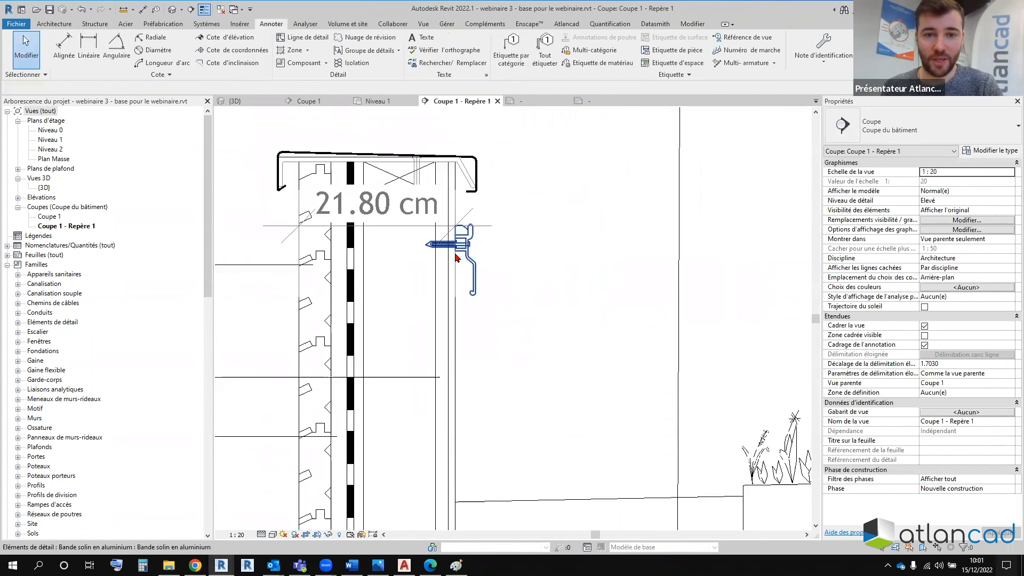
pyautogui.click(455, 236)
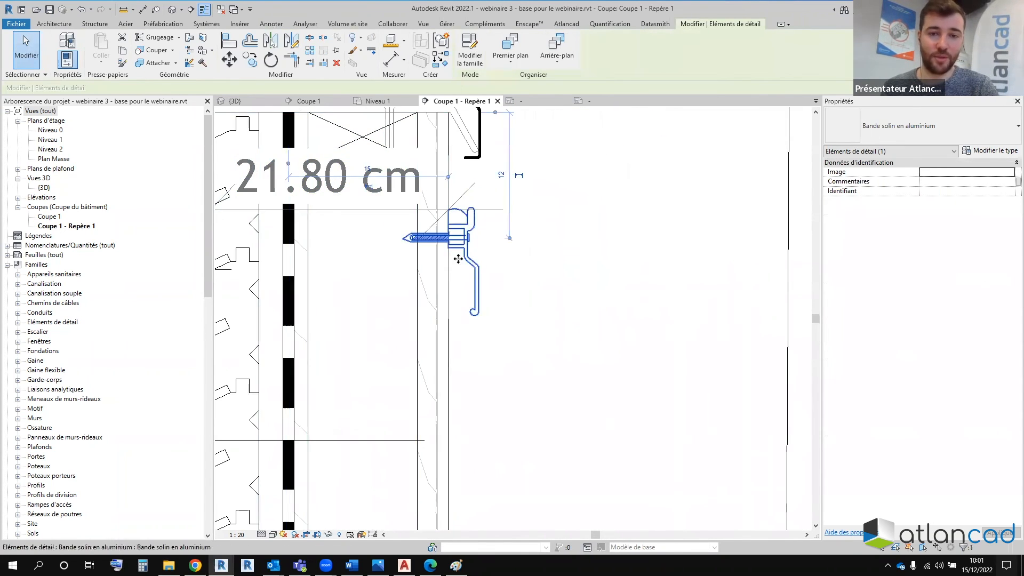
pyautogui.scroll(-5, 474, 217)
pyautogui.press('Escape')
pyautogui.scroll(-4, 409, 210)
pyautogui.scroll(3, 416, 226)
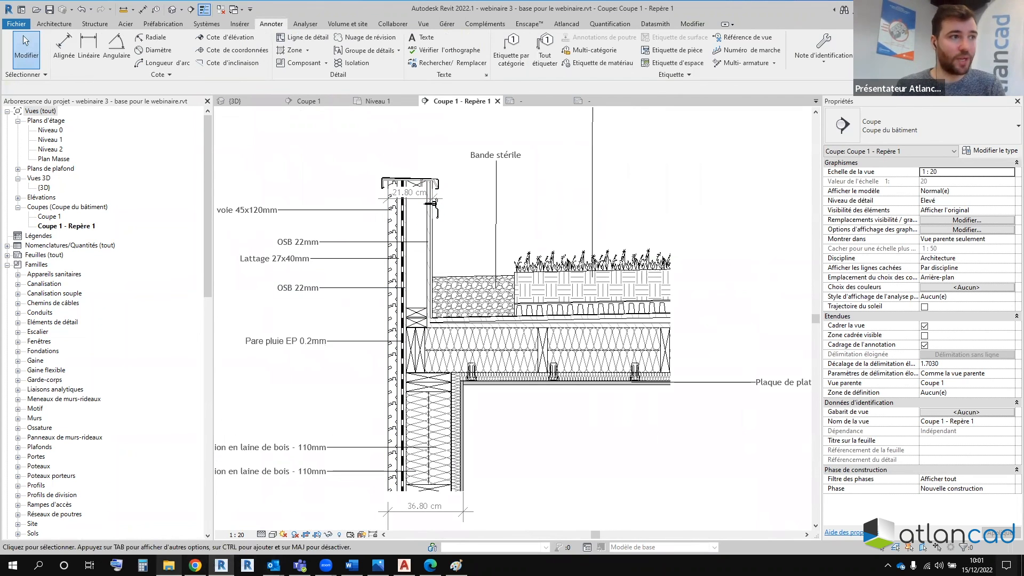
pyautogui.moveTo(356, 181); pyautogui.dragTo(369, 194, button='middle')
pyautogui.scroll(-3, 380, 202)
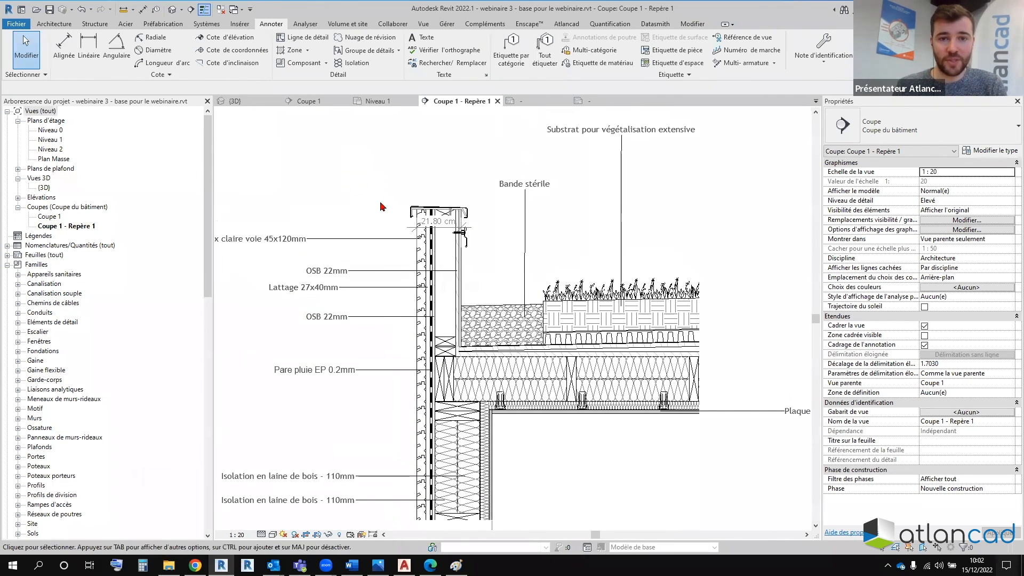
# Step: Review the timber cladding repeating detail, the Transférer les normes du projet command and the overall annotated parapet section
pyautogui.click(407, 270)
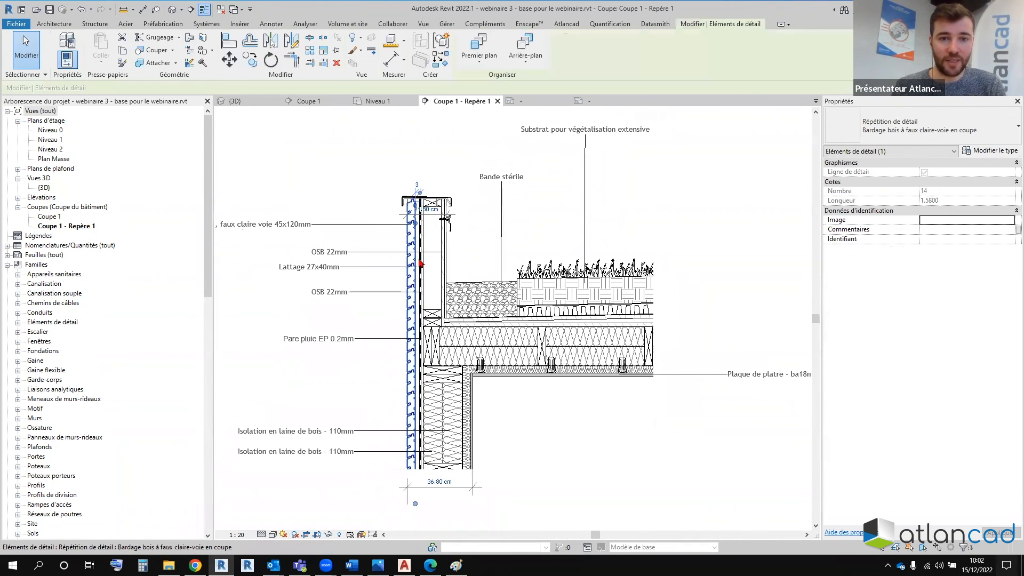
pyautogui.click(332, 151)
pyautogui.click(327, 67)
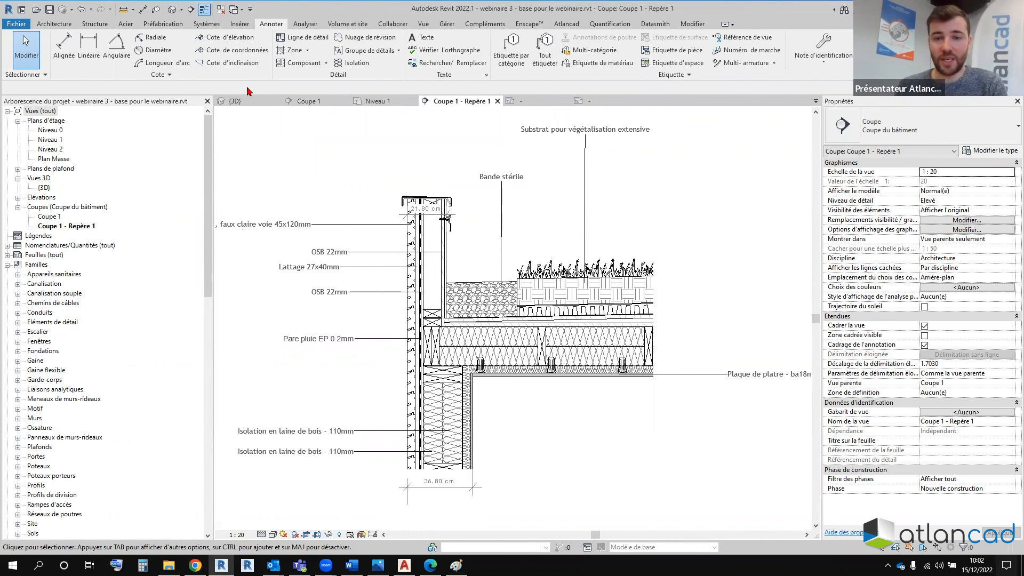
pyautogui.click(326, 64)
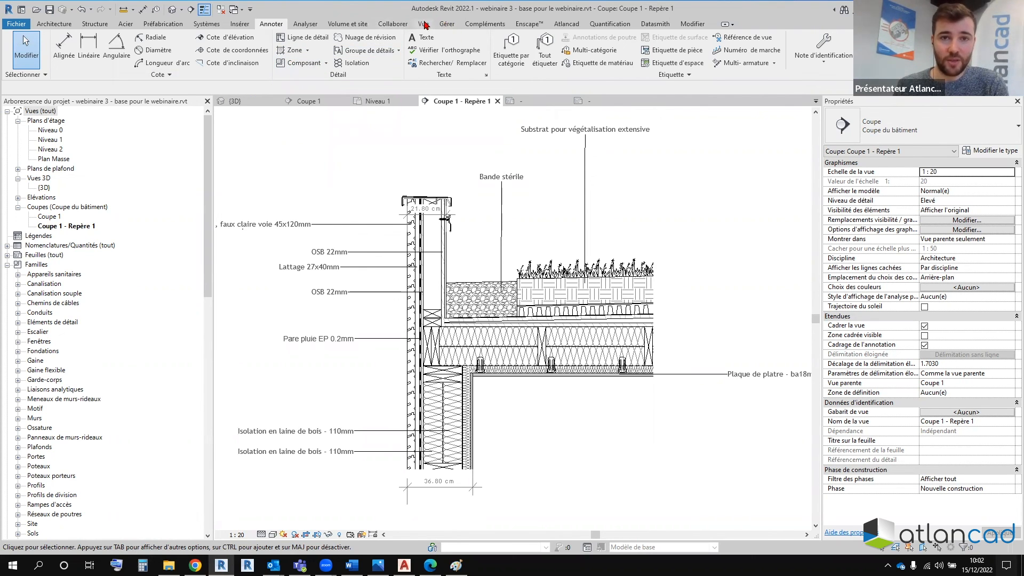
pyautogui.click(444, 25)
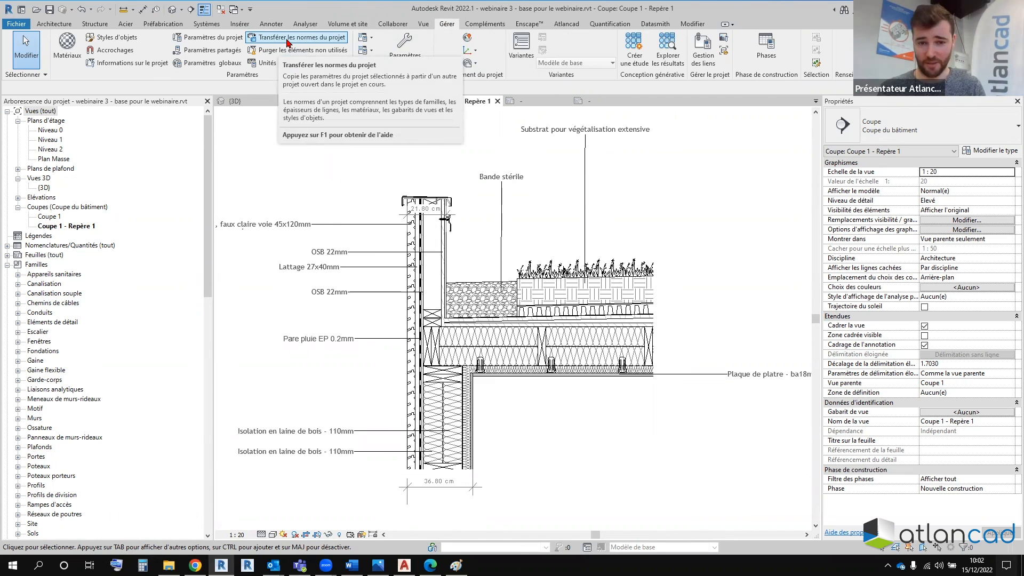
pyautogui.scroll(-2, 481, 215)
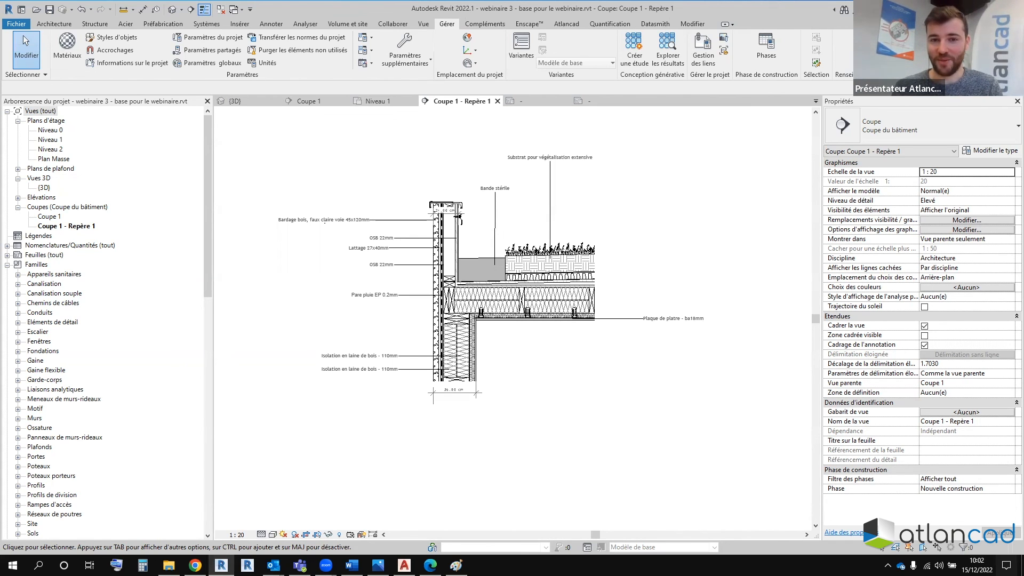
pyautogui.scroll(3, 411, 286)
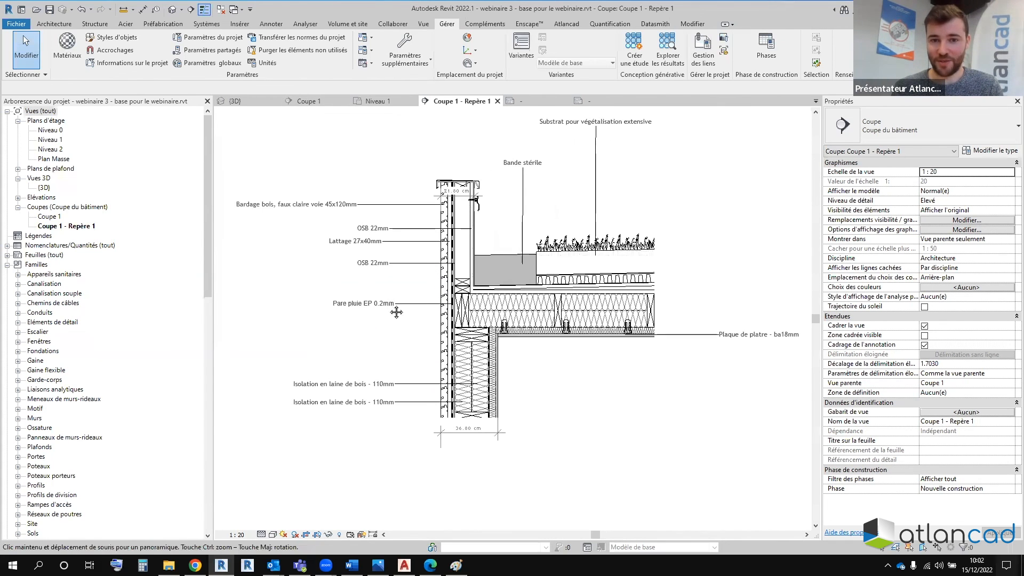
pyautogui.moveTo(396, 312); pyautogui.dragTo(398, 330, button='middle')
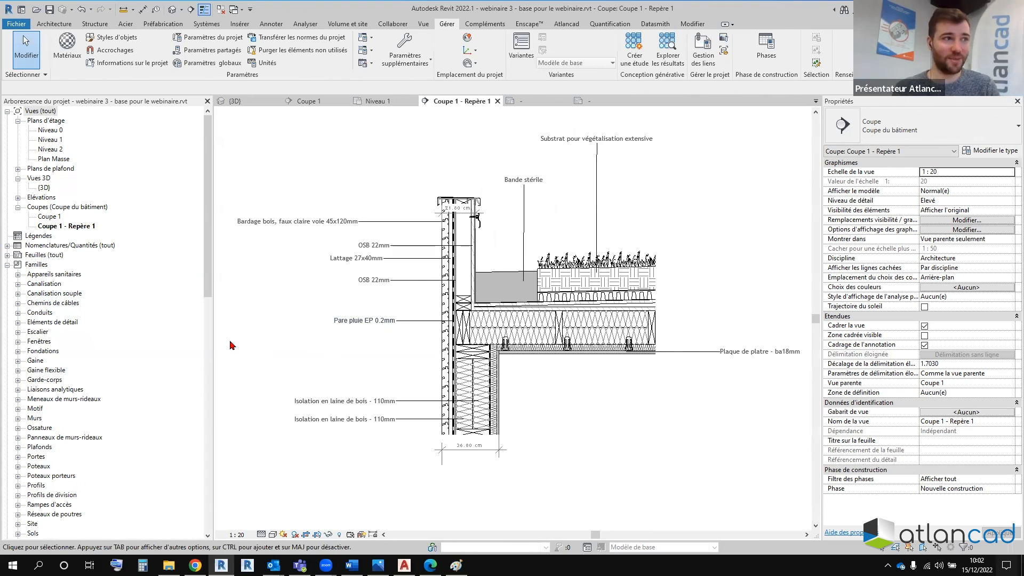